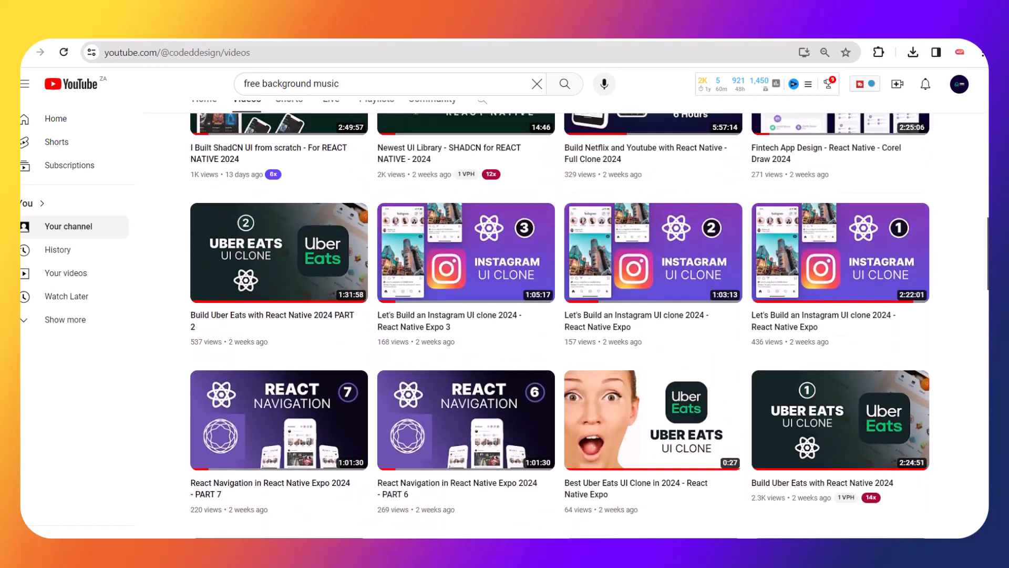
Scroll the YouTube channel's Videos grid back up to the top.
scroll(559, 326, "up", 12)
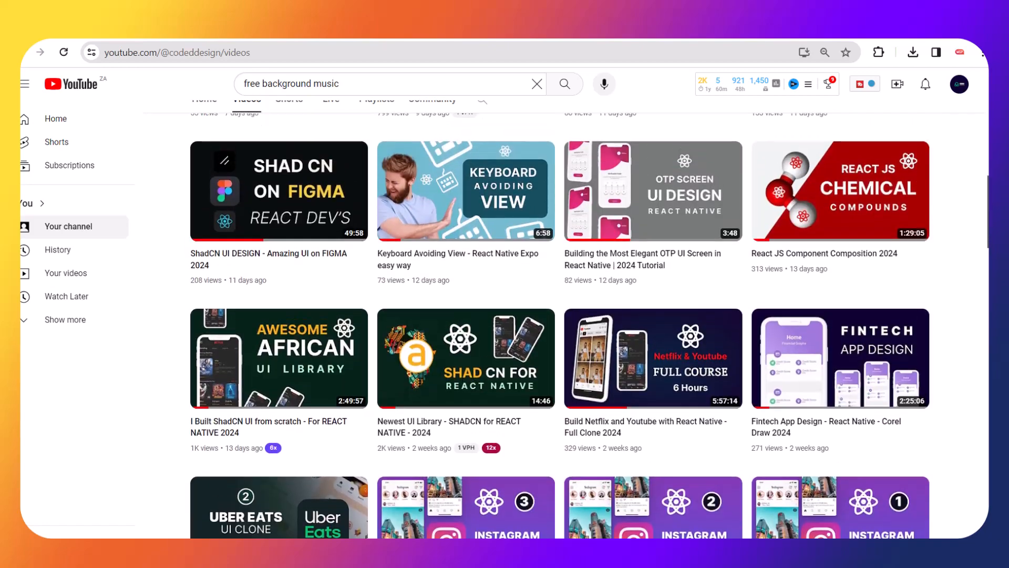
scroll(560, 326, "up", 1)
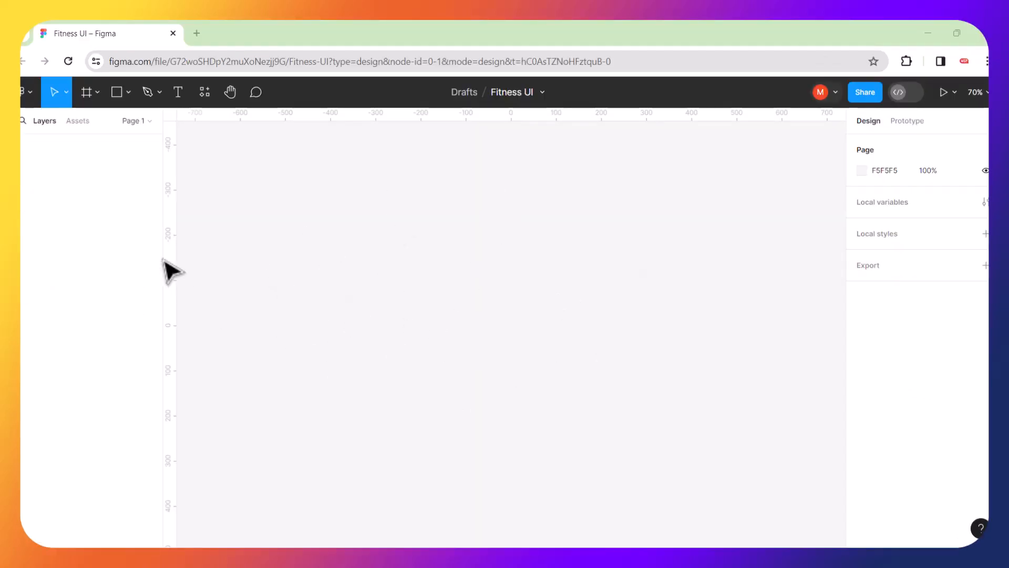
Add an iPhone 14 & 15 Pro sized frame to the canvas.
left_click(85, 92)
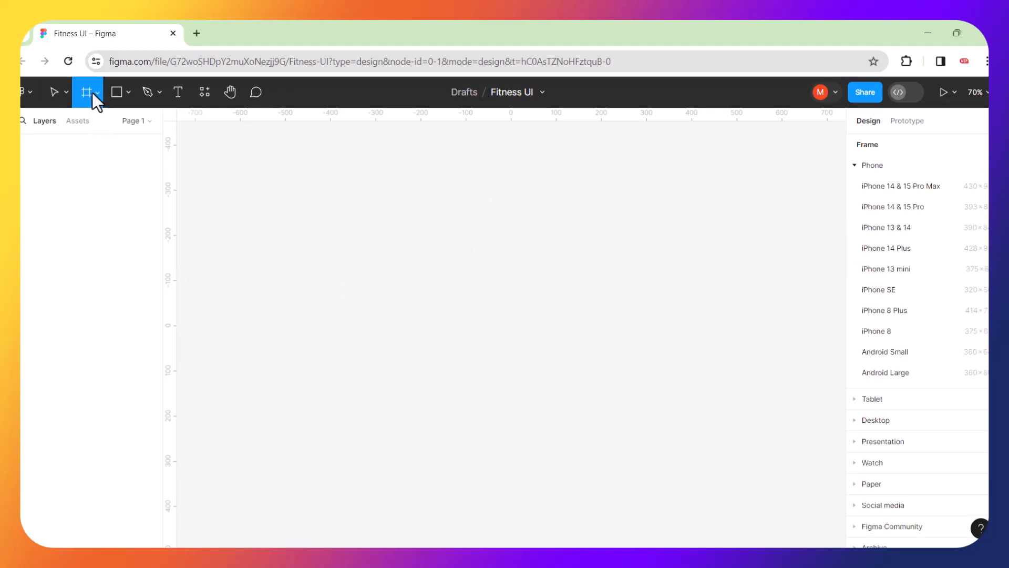
left_click(907, 207)
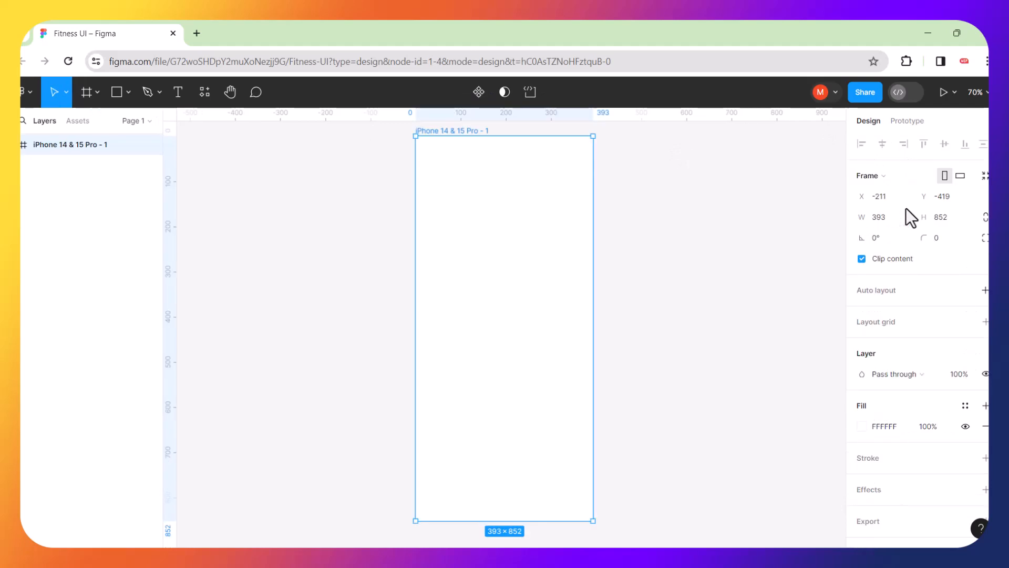
left_click(688, 225)
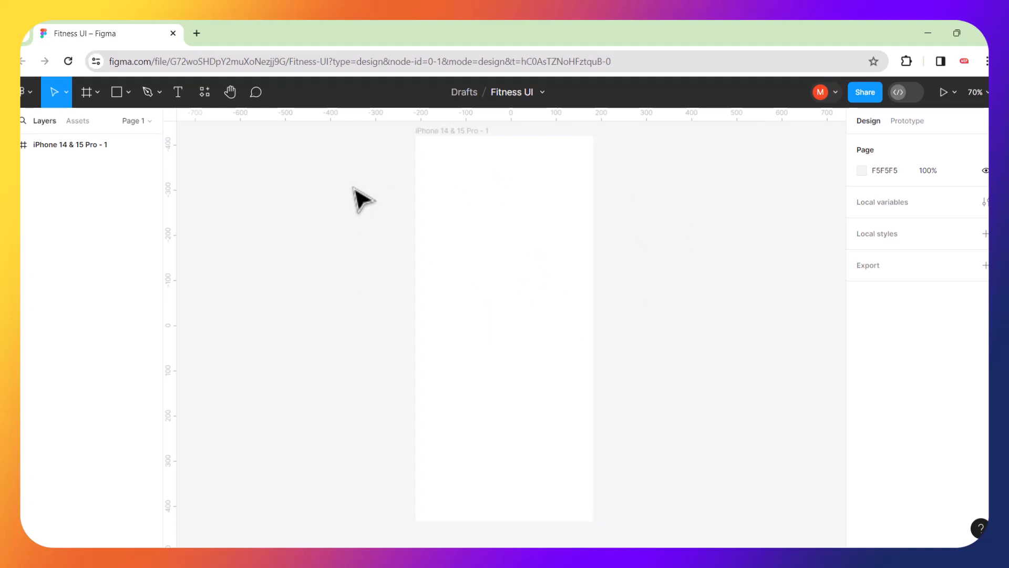
Darken the page background from F5F5F5 to gray CBC8C8.
left_click(862, 170)
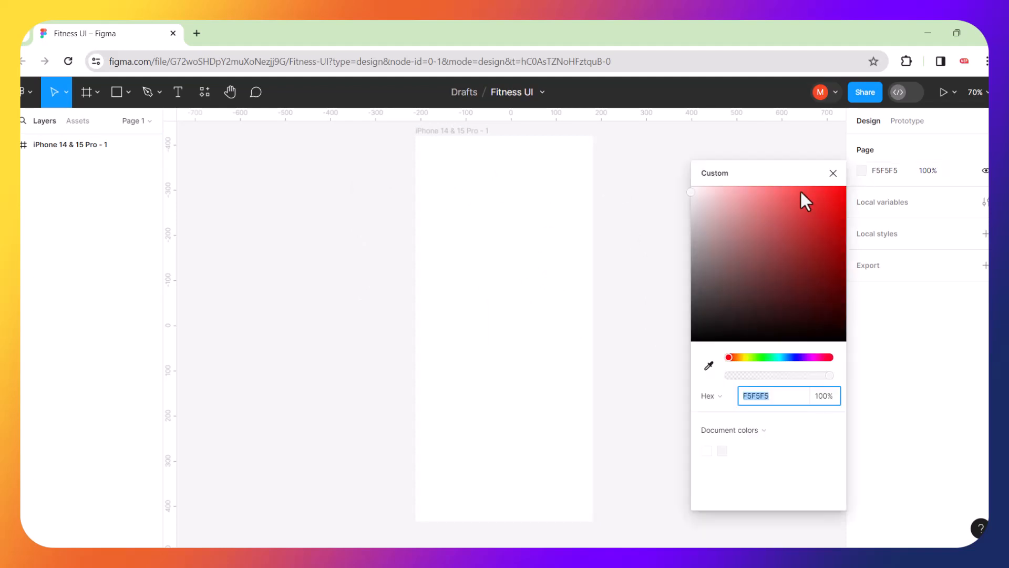
left_click_drag(692, 192, 693, 222)
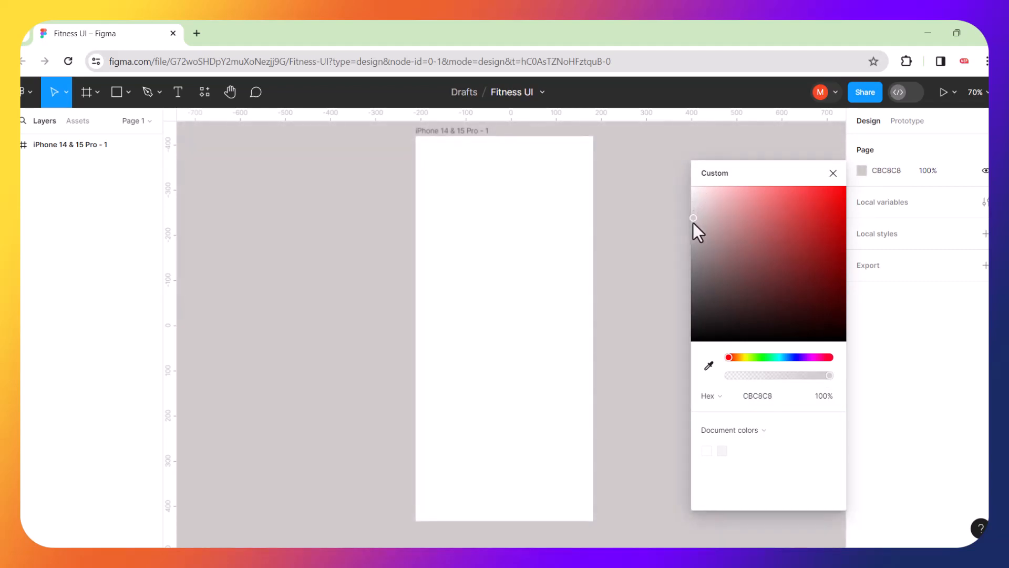
left_click(648, 209)
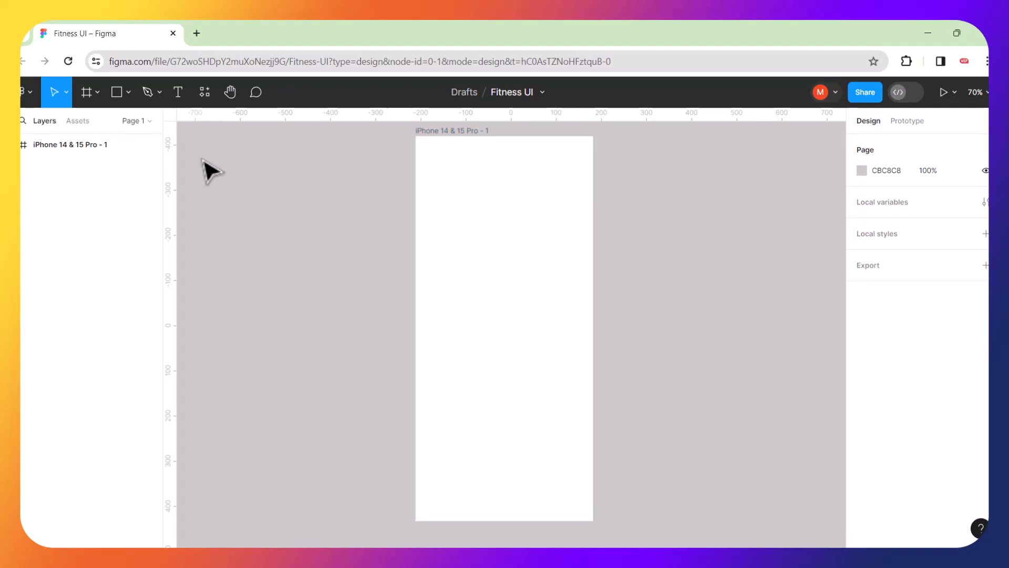
left_click(178, 98)
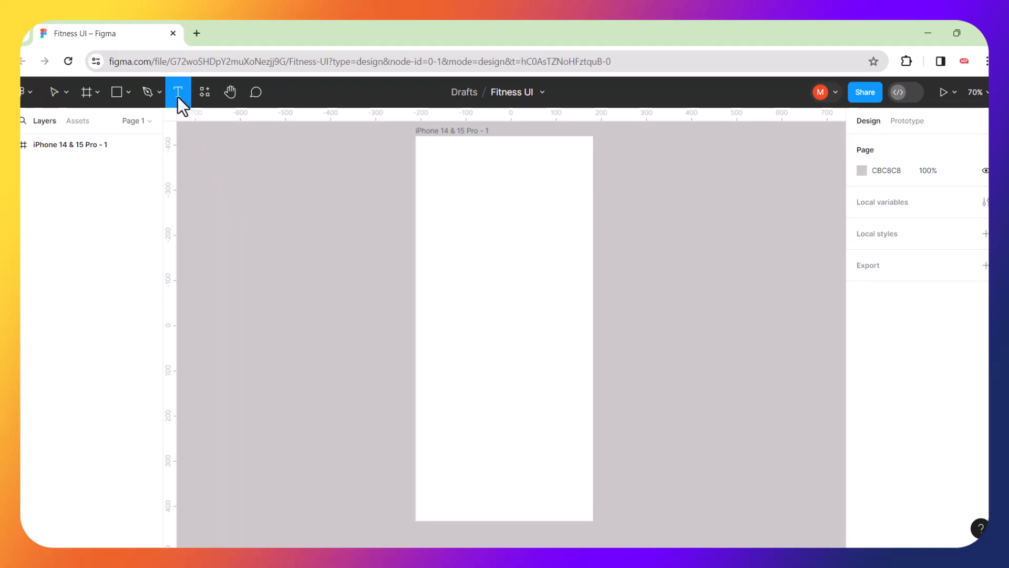
Type a 'Content is KING' text layer near the top of the phone frame.
left_click(435, 182)
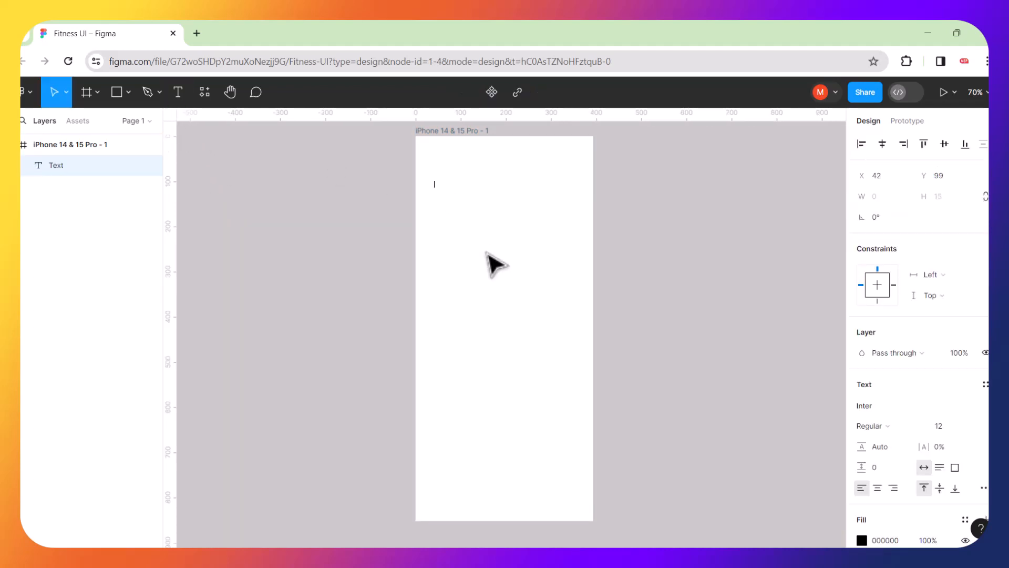
type("Content is KING")
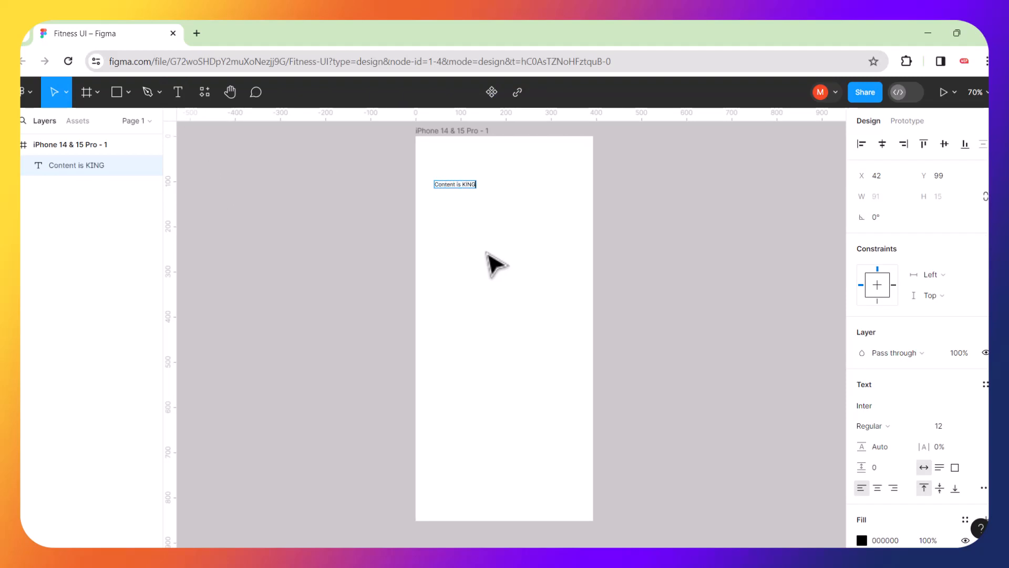
key("ctrl+a")
key("Escape")
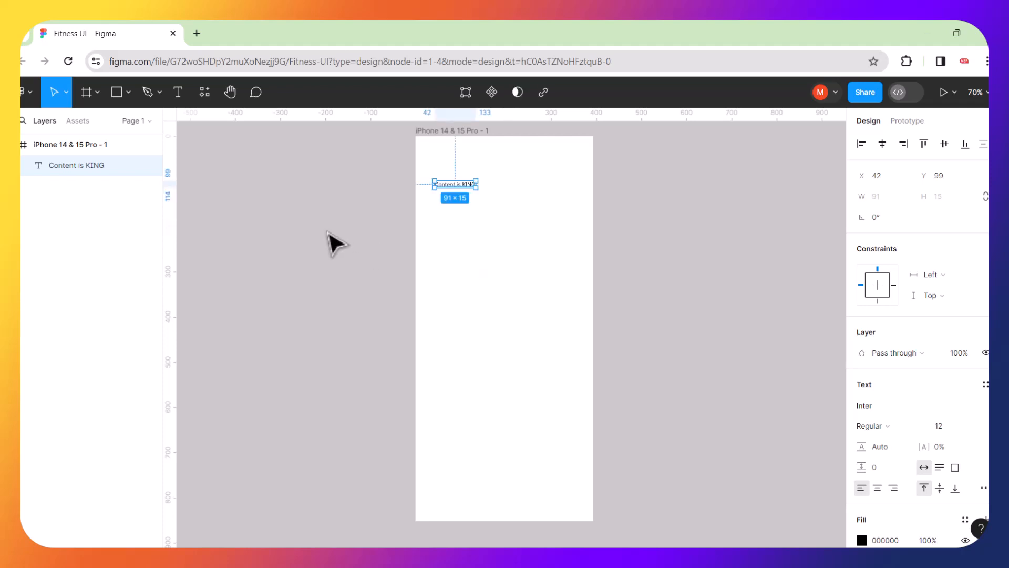
Scale the heading proportionally to 266×43 and duplicate it.
key("k")
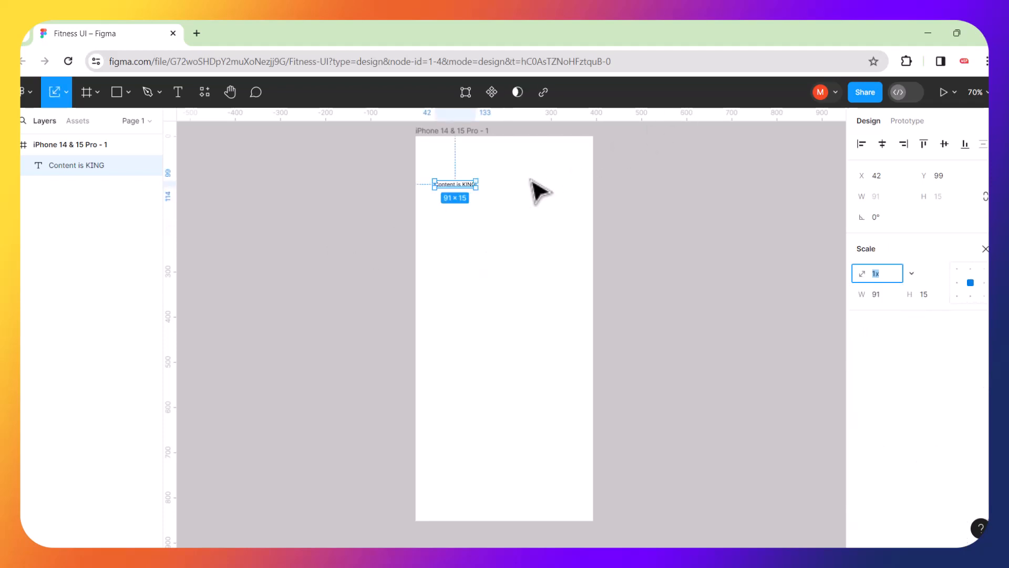
left_click_drag(478, 179, 493, 219)
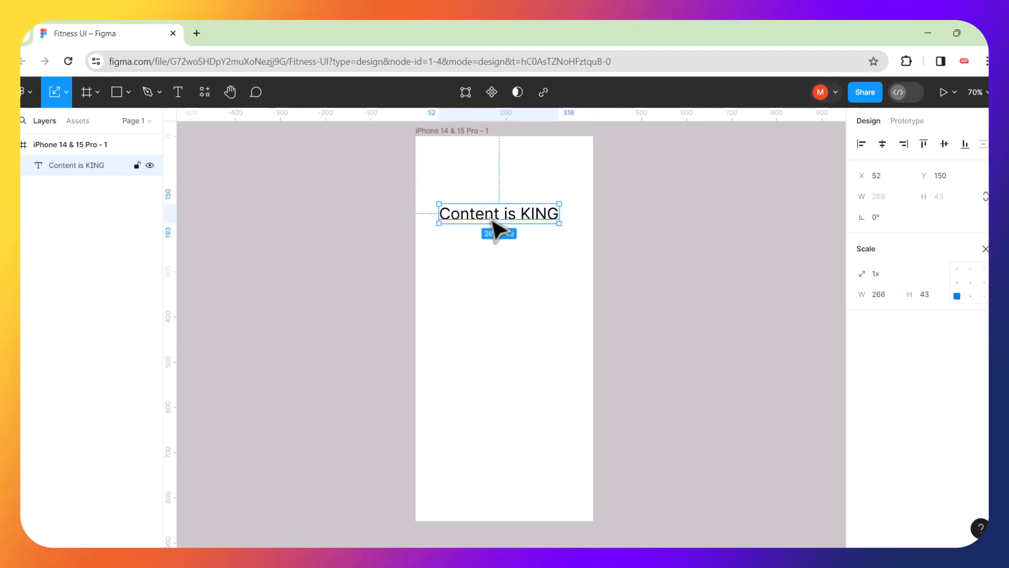
key("ctrl+d")
Move the copy below the heading and retype it as 'Don't design / from your / head,'.
left_click_drag(492, 219, 492, 269)
double_click(492, 269)
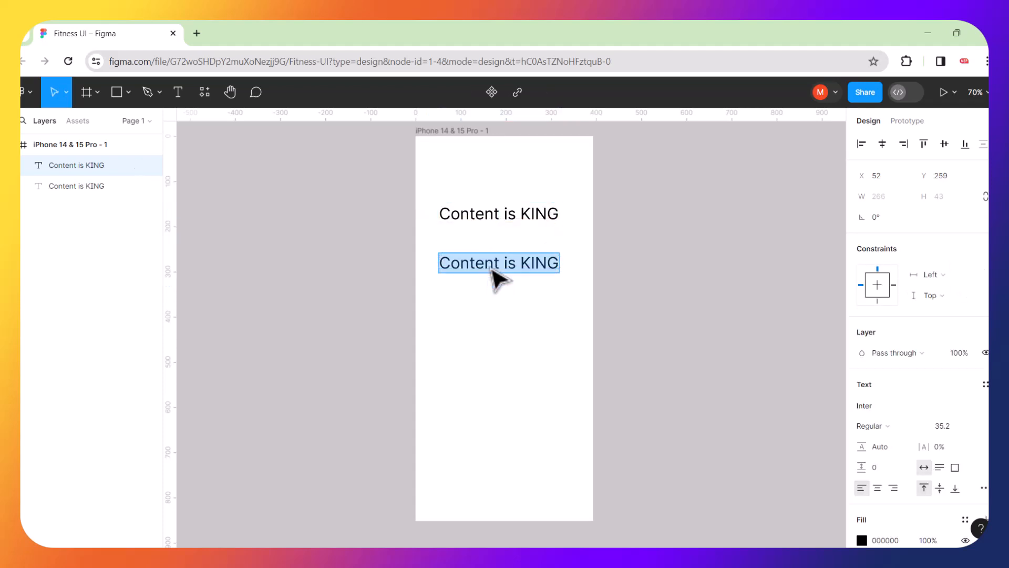
type("Don")
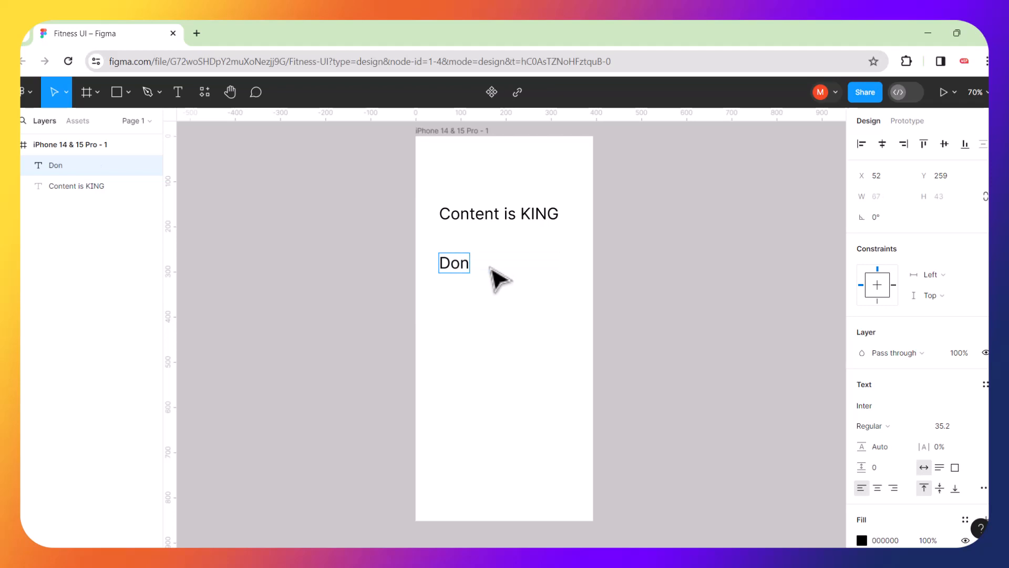
type("'t desi")
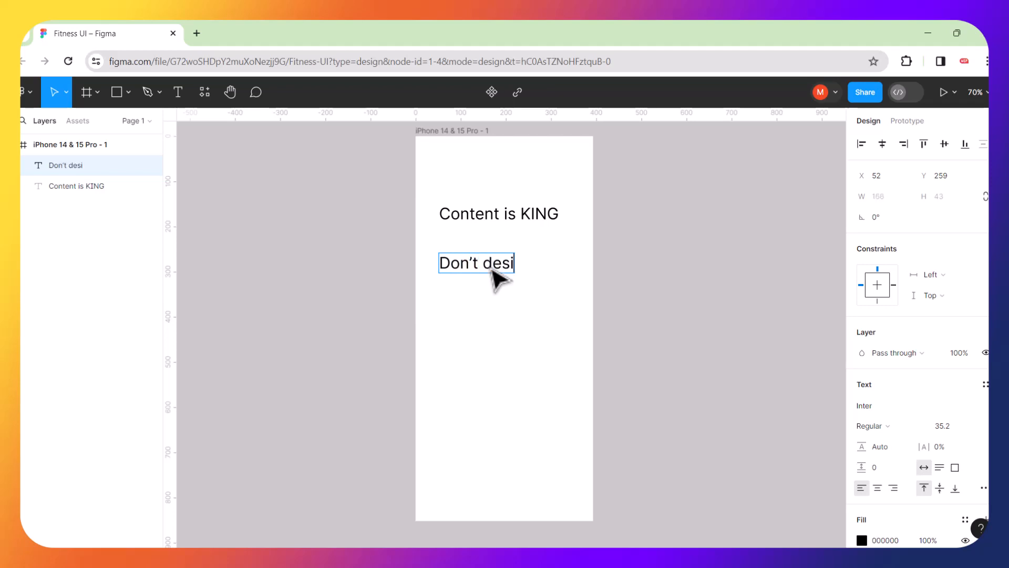
type("gn")
key("Return")
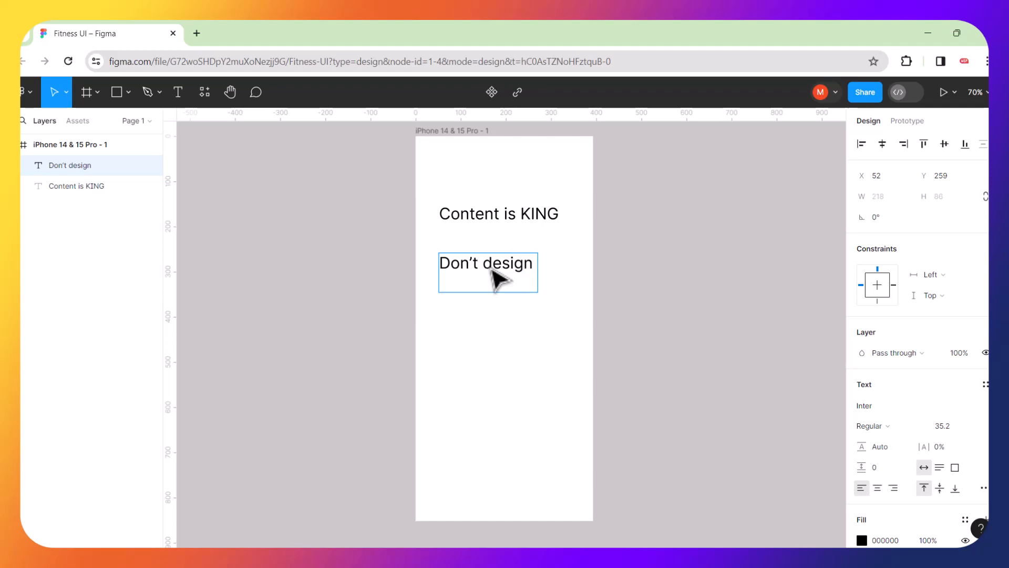
type("from your")
key("Return")
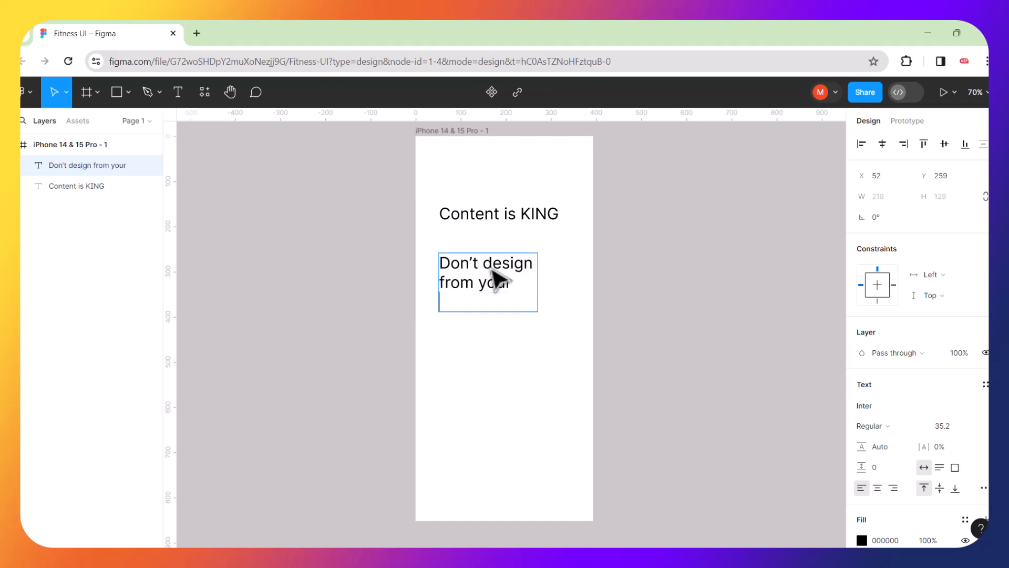
type("head")
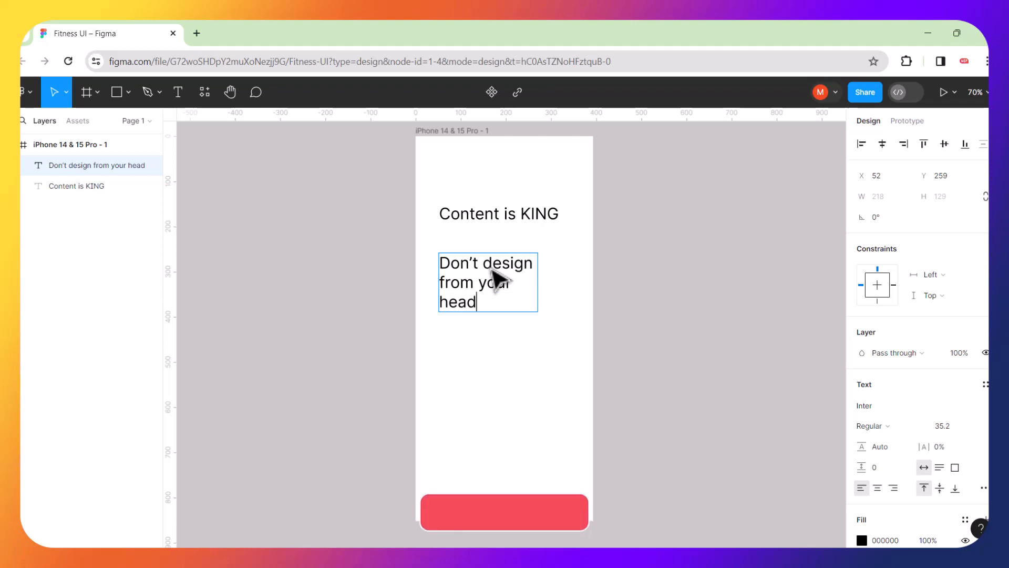
type(",")
key("Return")
key("Return")
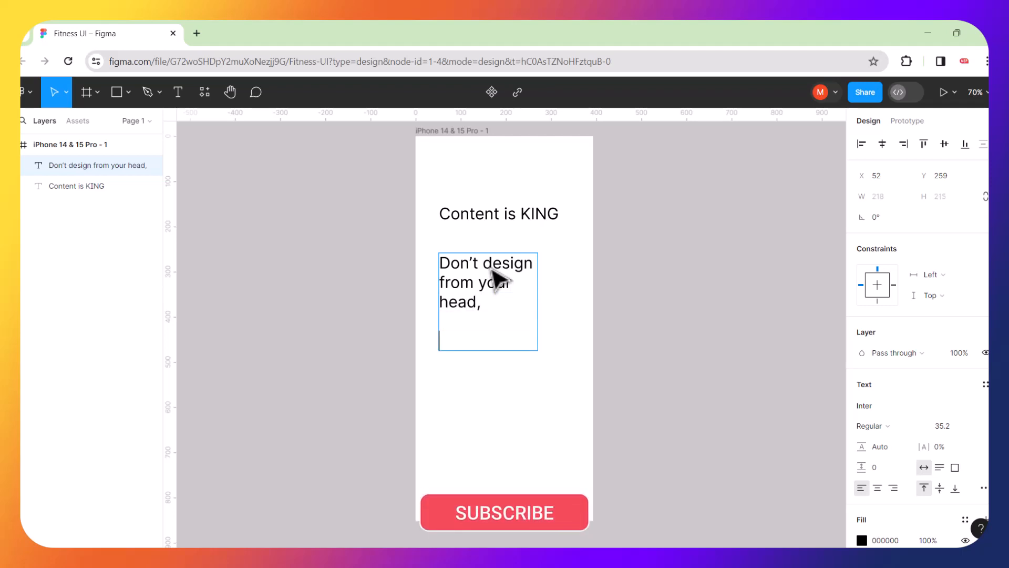
Finish the paragraph with 'Have realistic content. That will show up in the final design'.
type("Have")
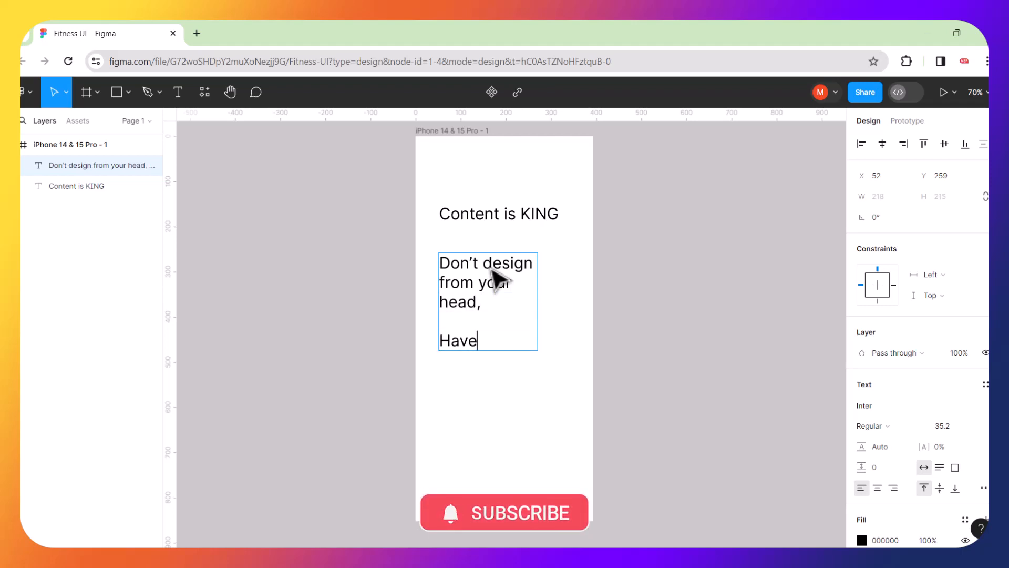
type(" rea")
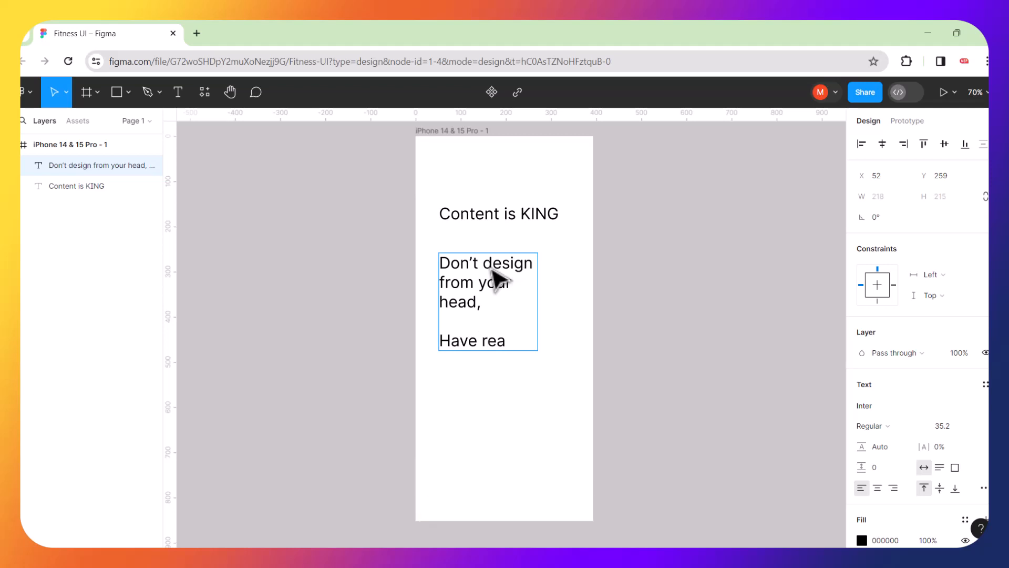
type("listic")
key("Return")
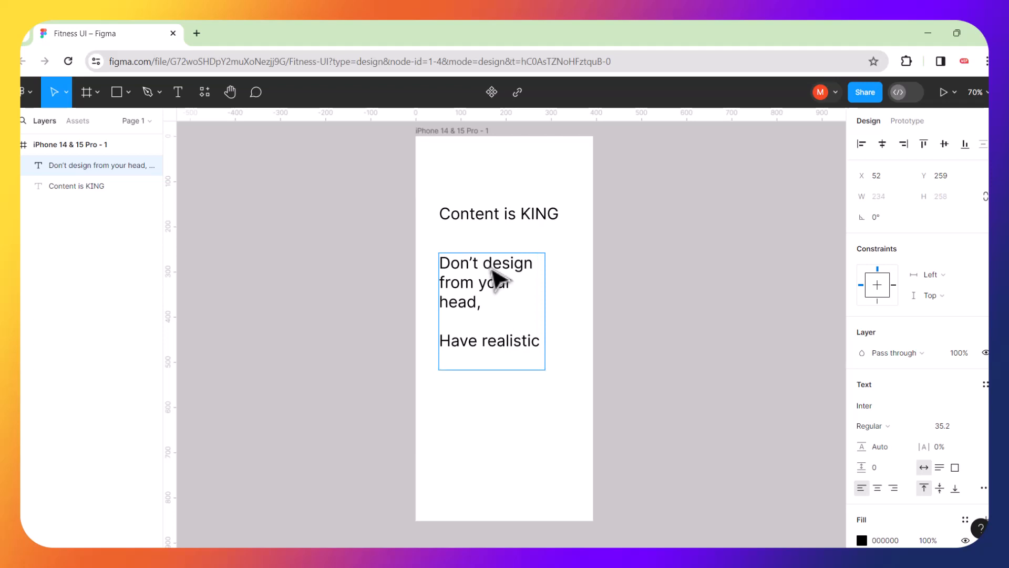
type("content.")
key("Return")
key("Return")
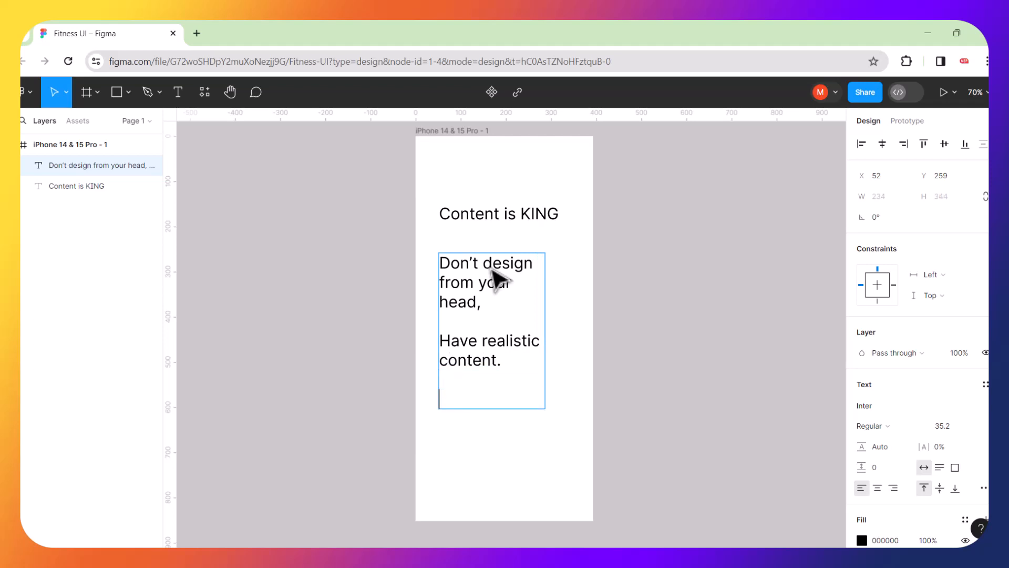
type("That will sho")
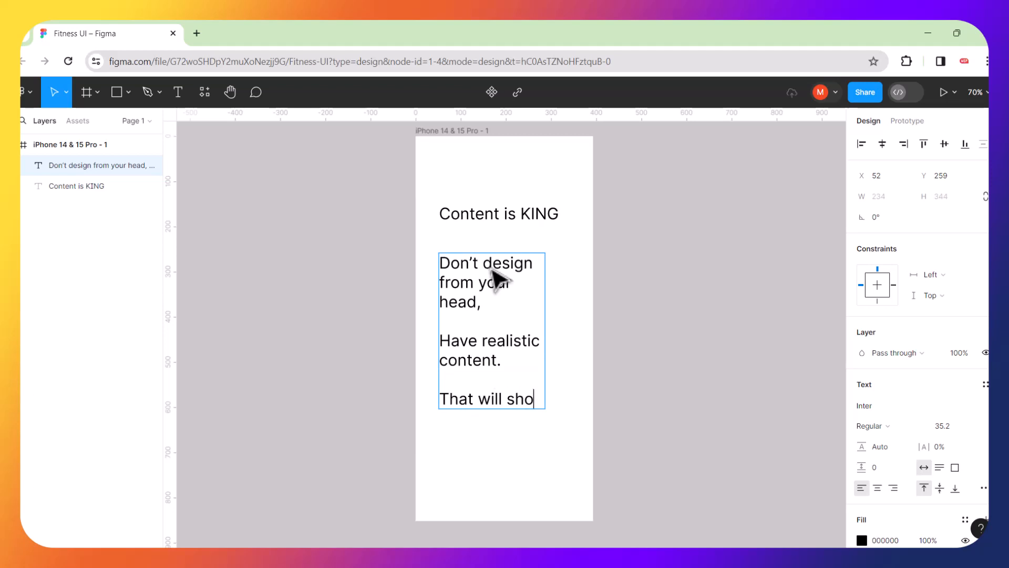
type("w up")
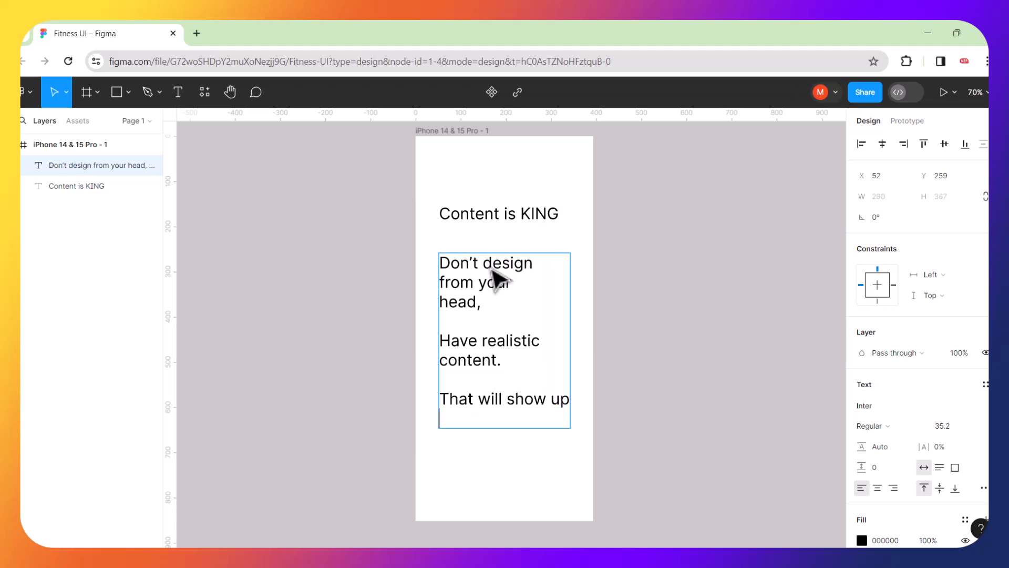
type(" in the ")
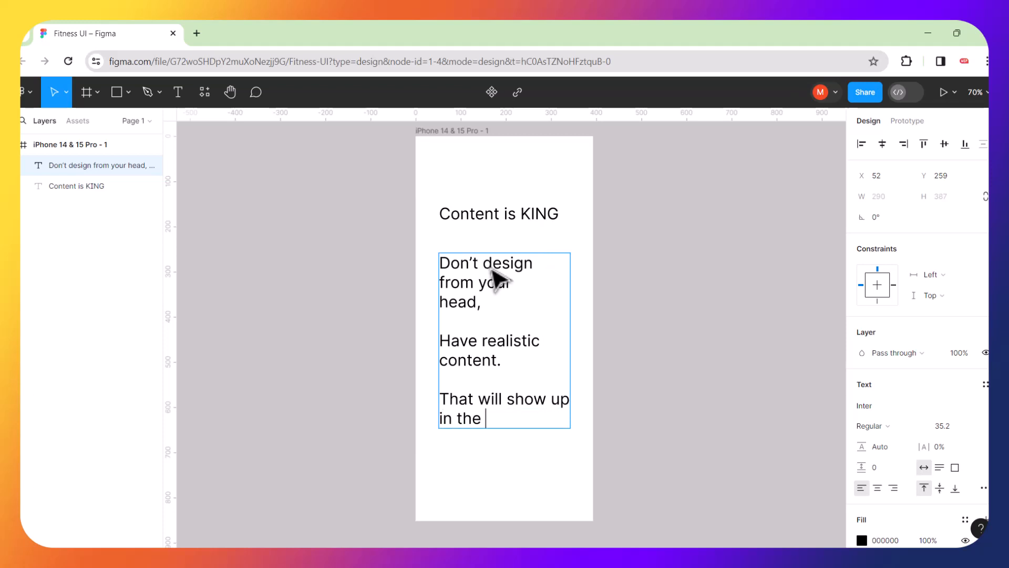
type("final")
key("Return")
type("design")
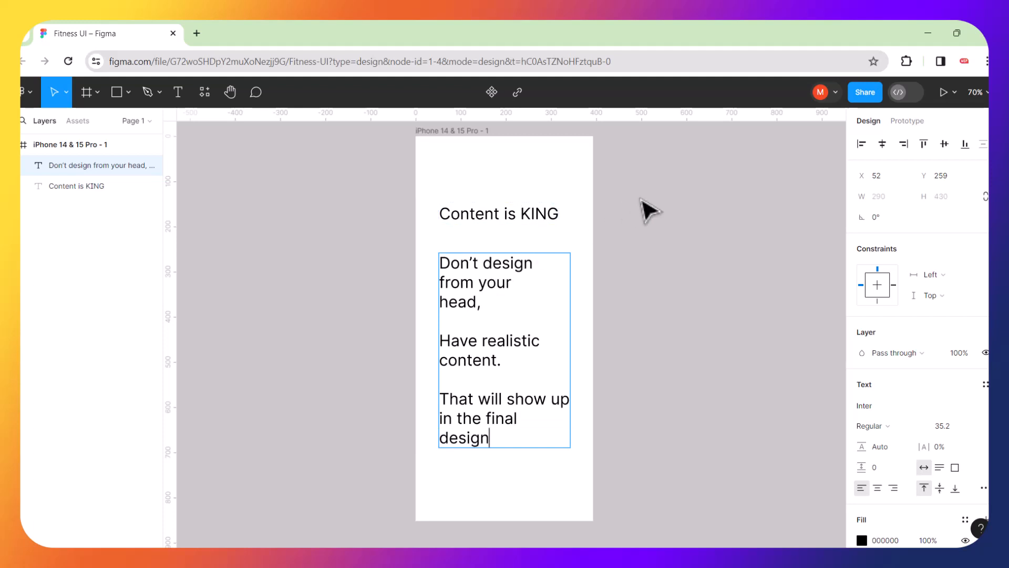
key("Escape")
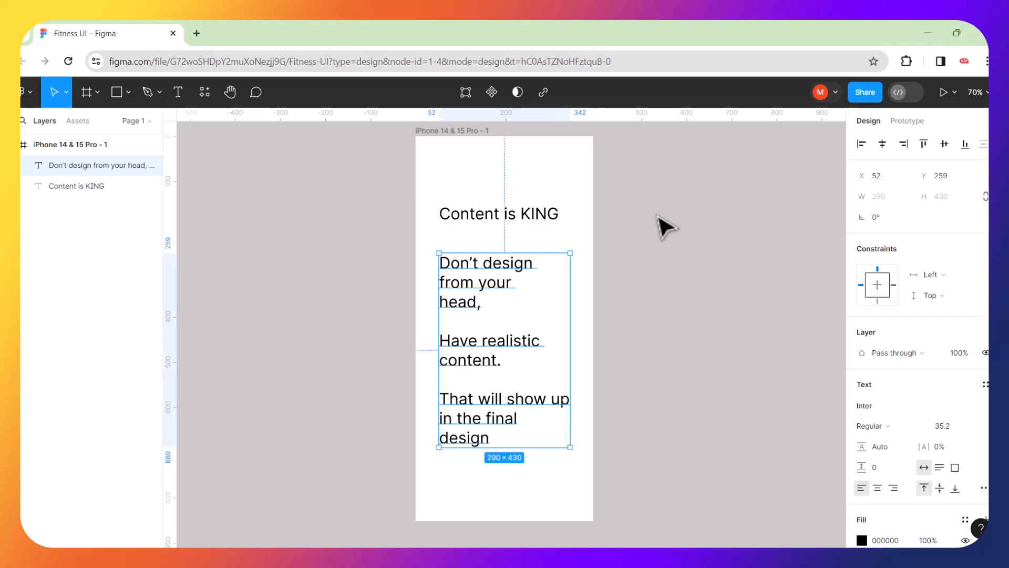
left_click(673, 269)
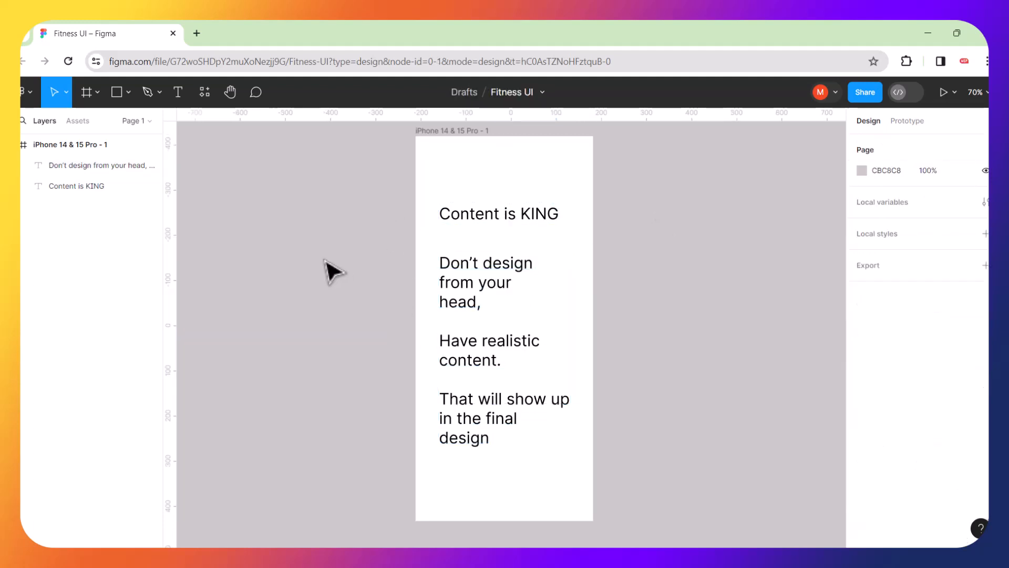
Open chat.openai.com in a new Chrome tab.
left_click(196, 34)
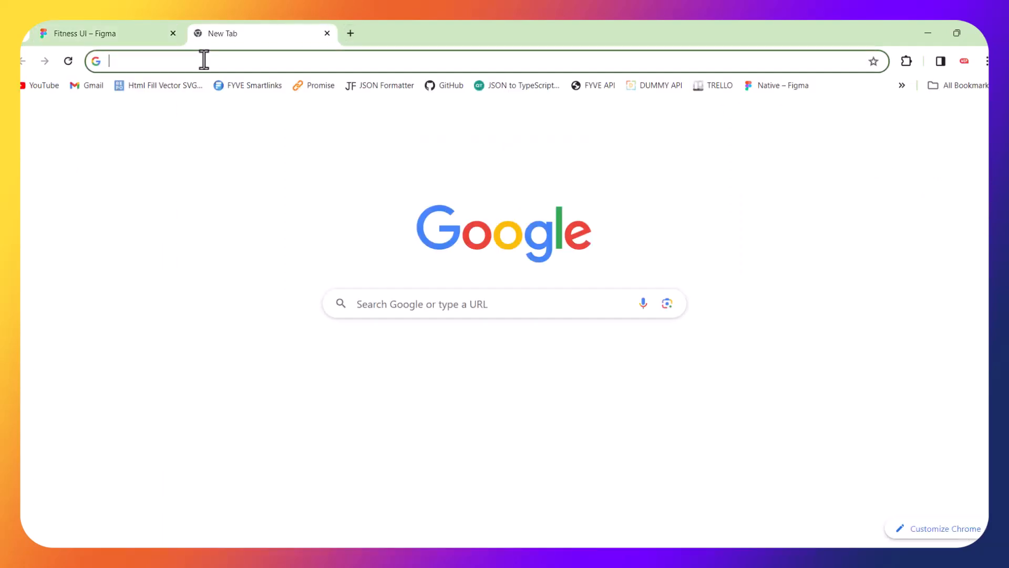
left_click(204, 61)
type("chat.openai.com")
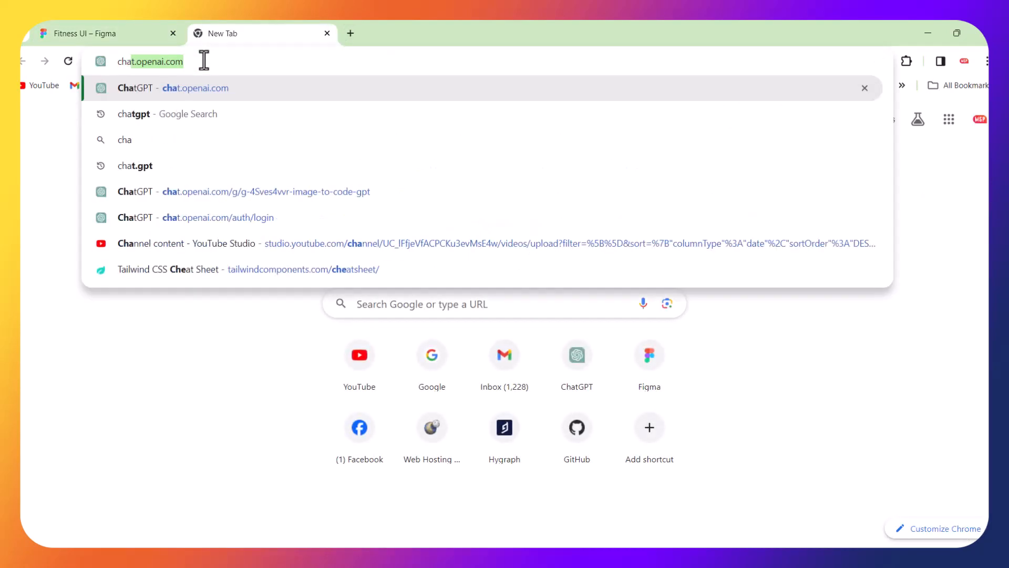
key("Return")
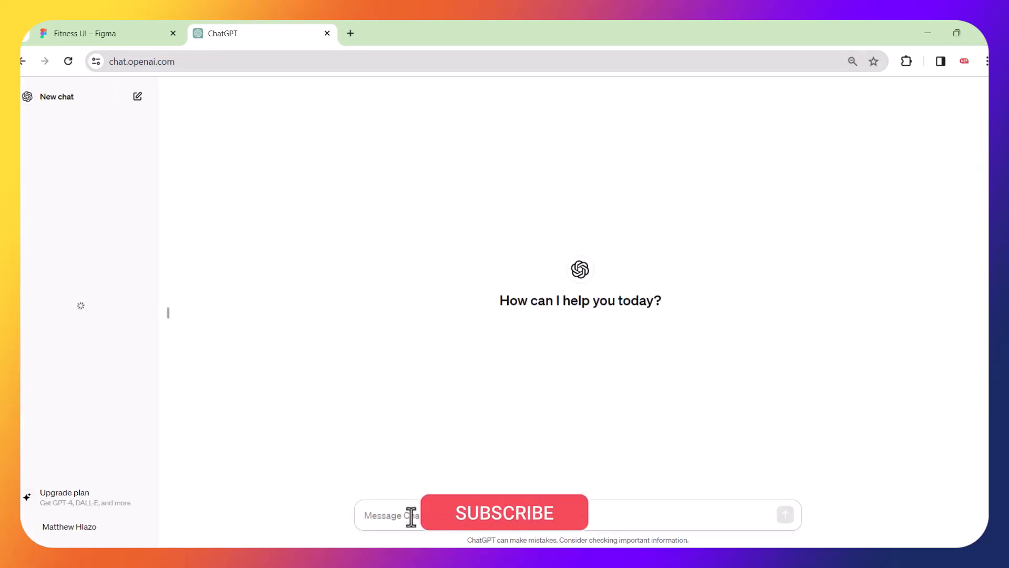
Write a prompt asking for sample fitness app content: splash and welcome screens, taglines, catchy phrases.
type("plea")
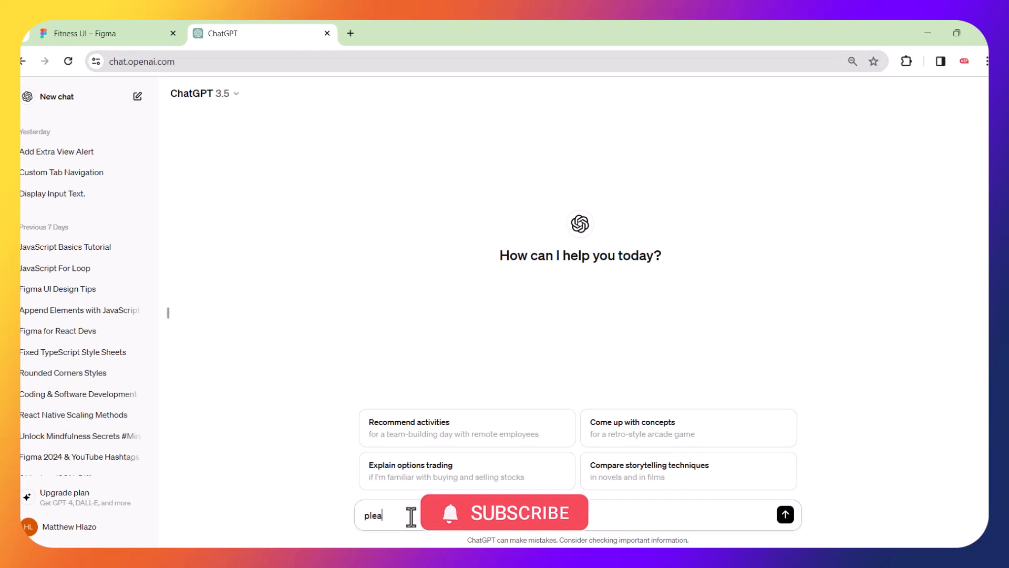
type("se gen")
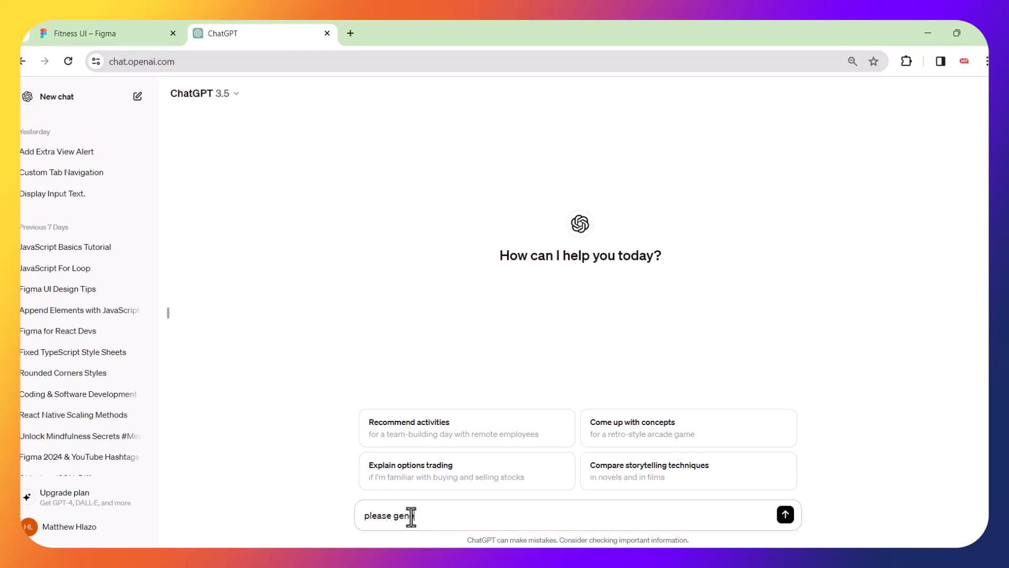
type("erate sample Fitness App con")
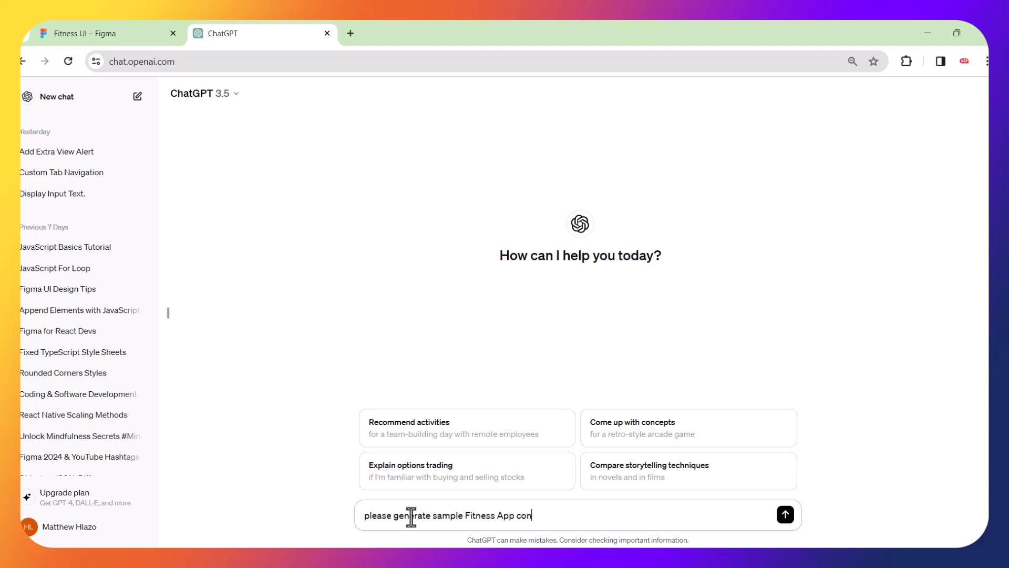
type("tent, include infor")
key("BackSpace")
type("mation ")
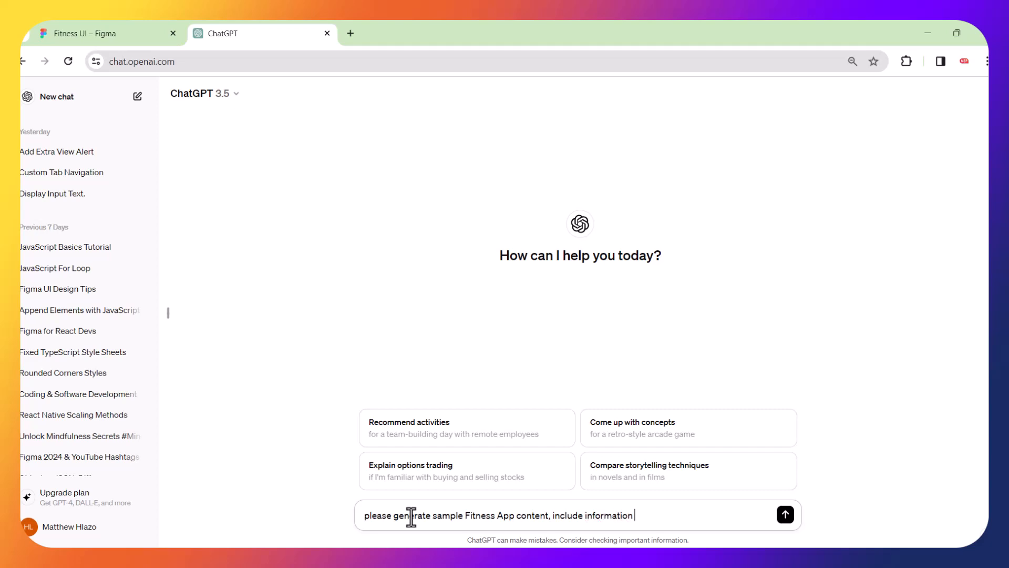
type("for Splash screen, welcome")
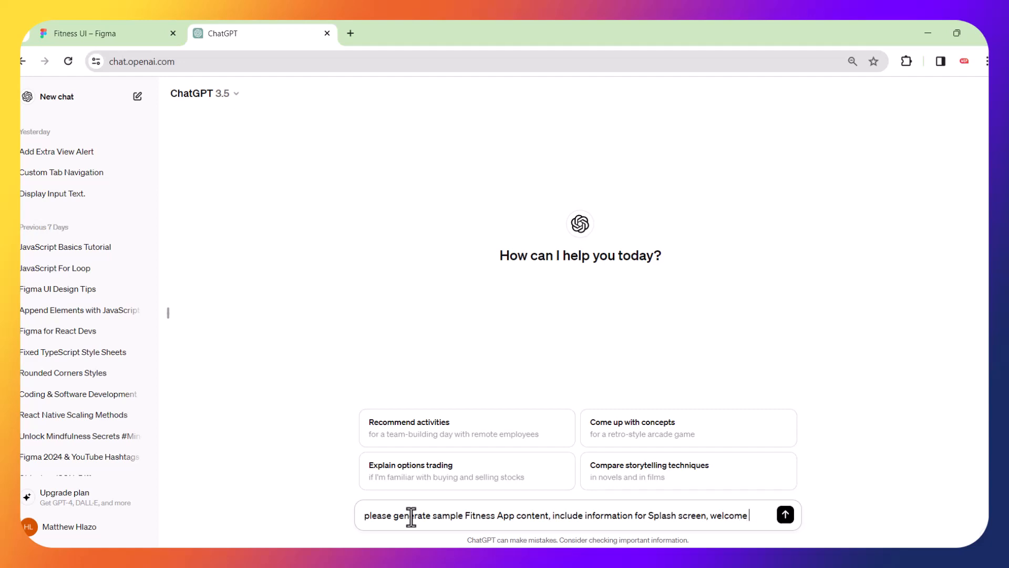
type(" screen")
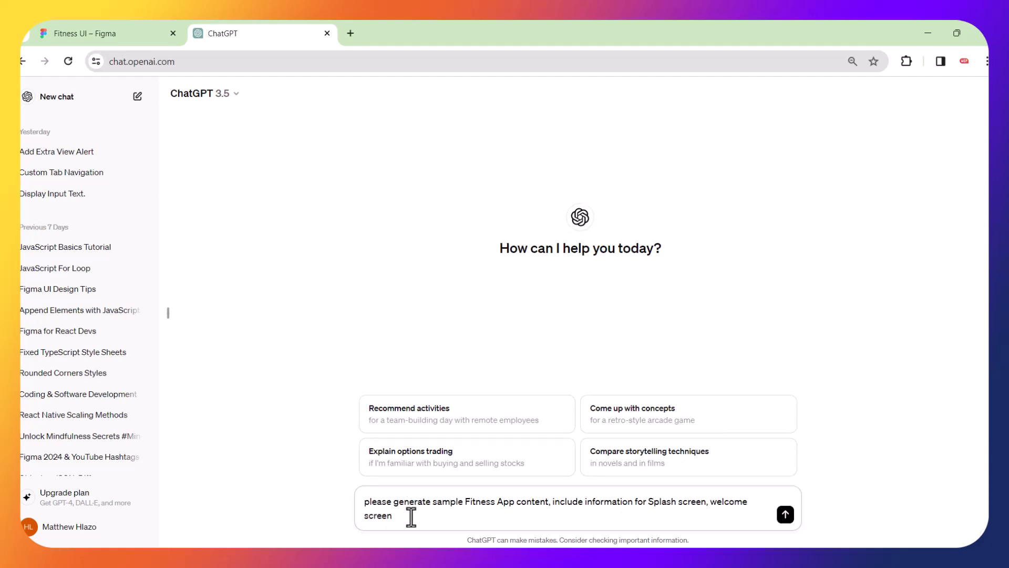
left_click(713, 507)
key("BackSpace")
type("and")
type("lease supply tagli")
type("nes, ")
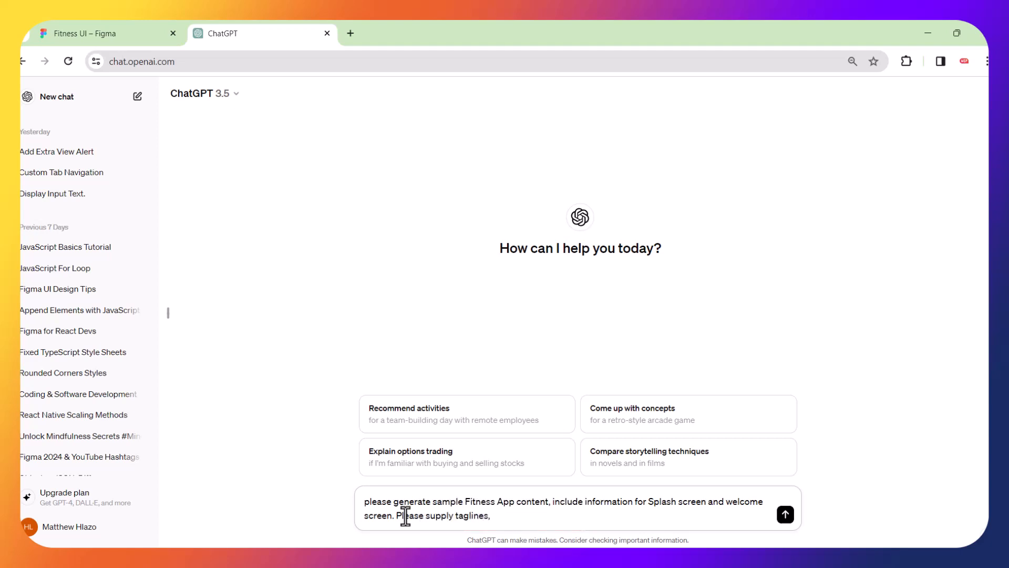
type("catchy phrases,")
Add lists, categories, trainers and a UI-guidance request, correct 'listst', and send the prompt.
type("listst, categ")
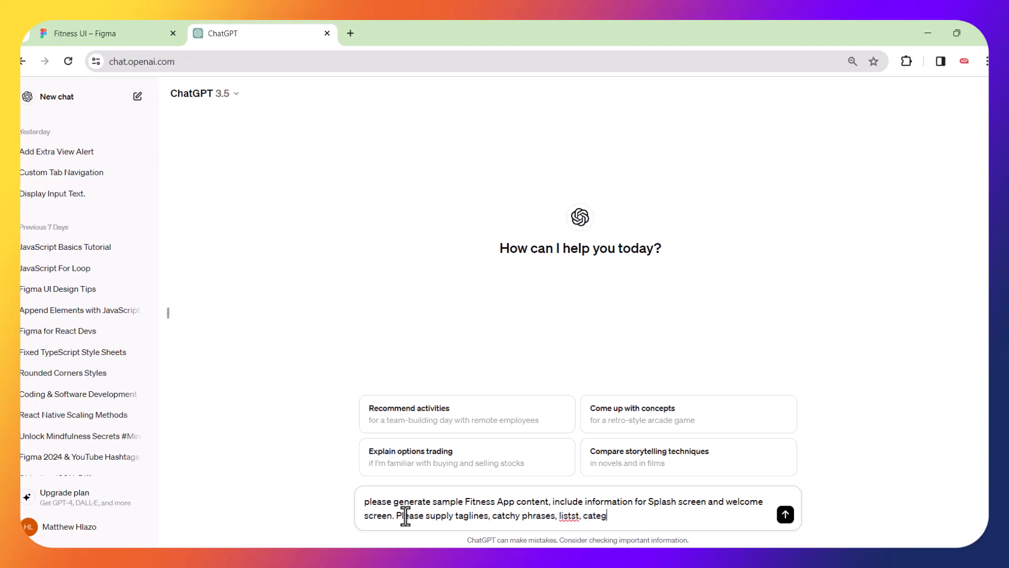
type("ories")
key("super+d")
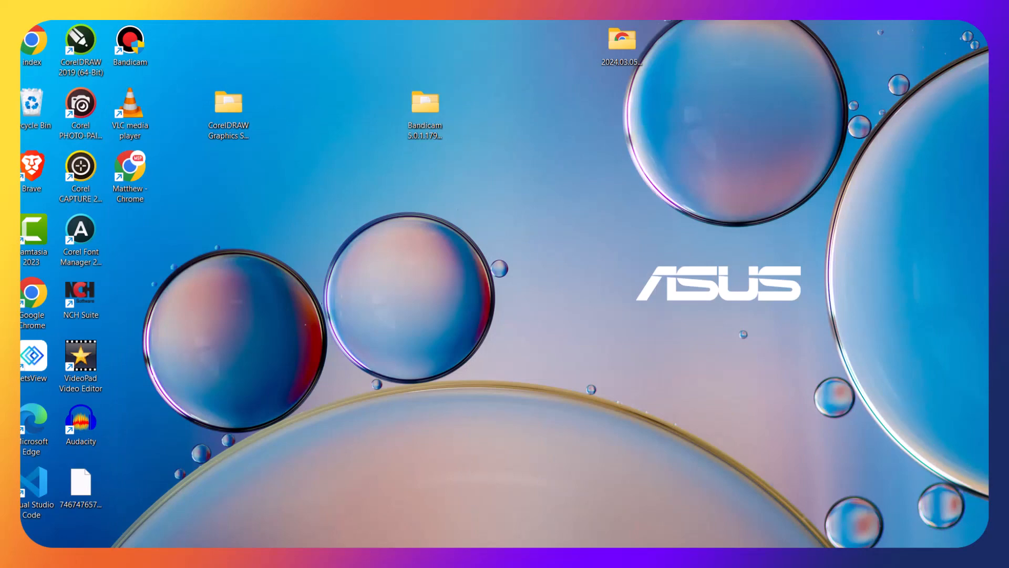
key("super+d")
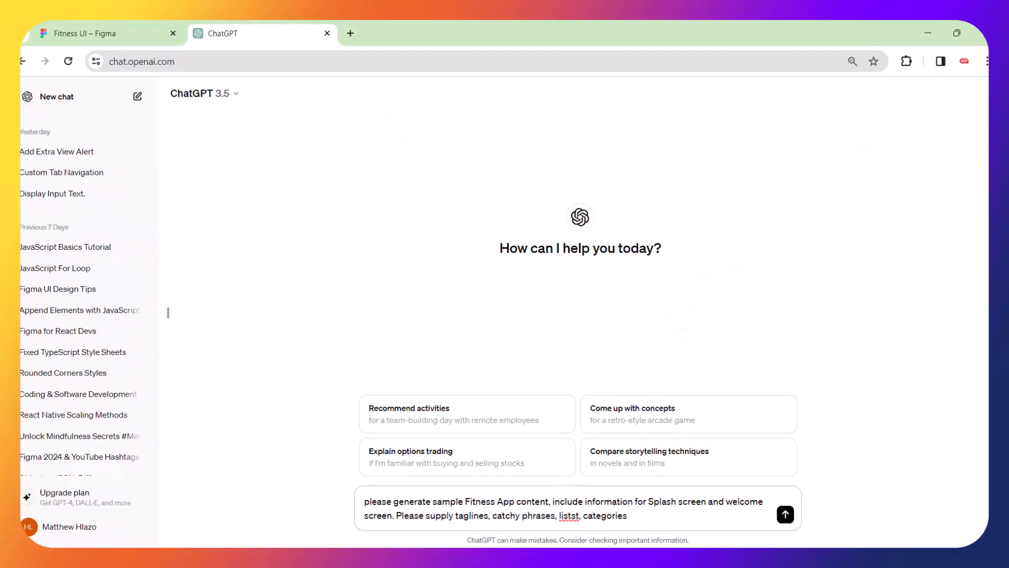
right_click(566, 516)
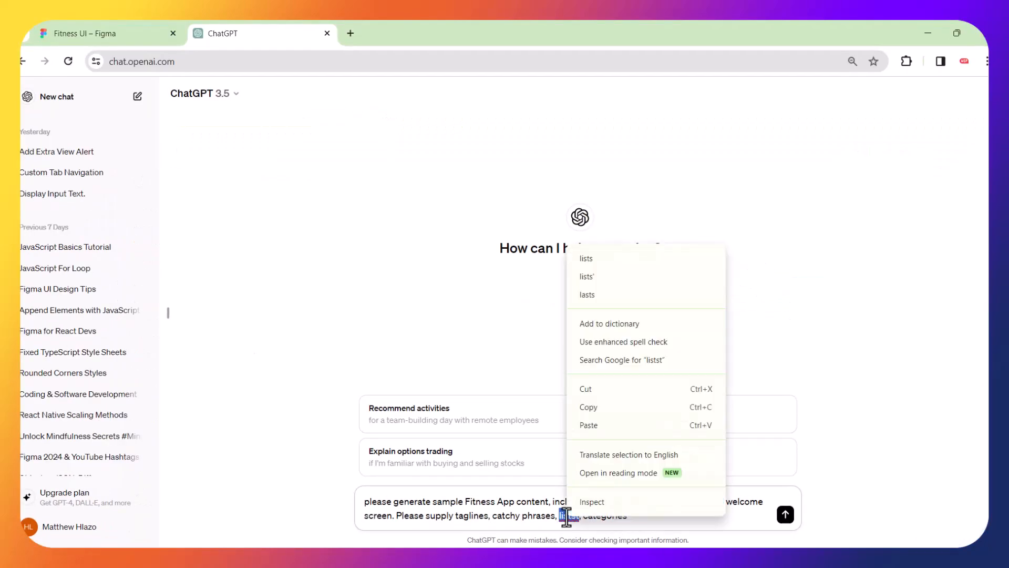
left_click(589, 259)
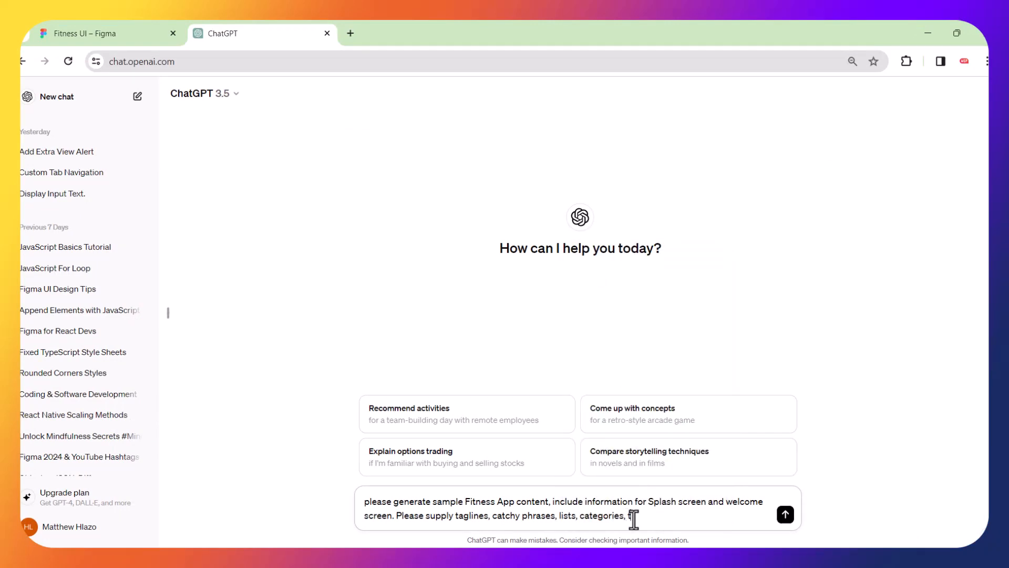
type("rainers. Please assist with ui g")
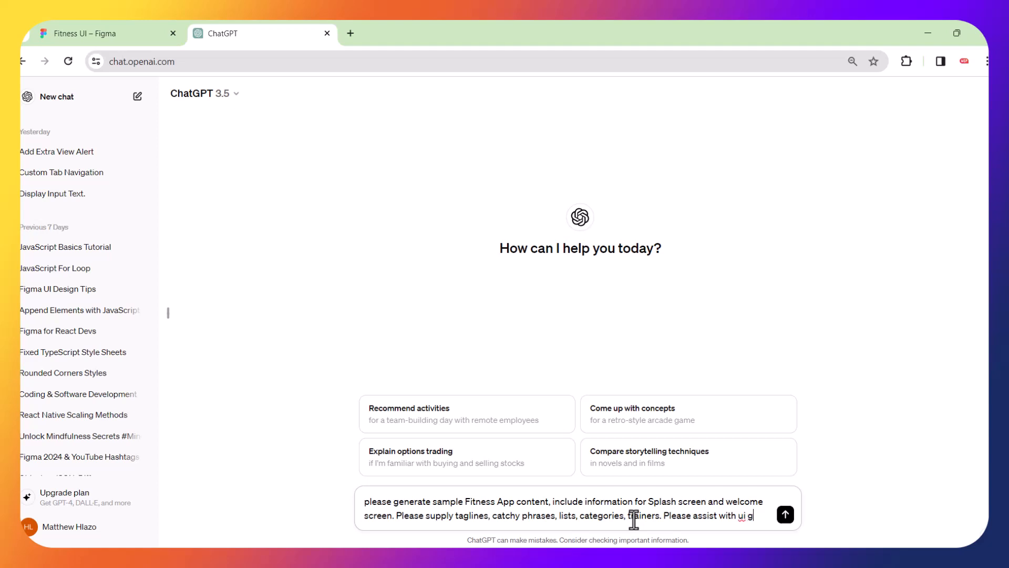
type("uidance ")
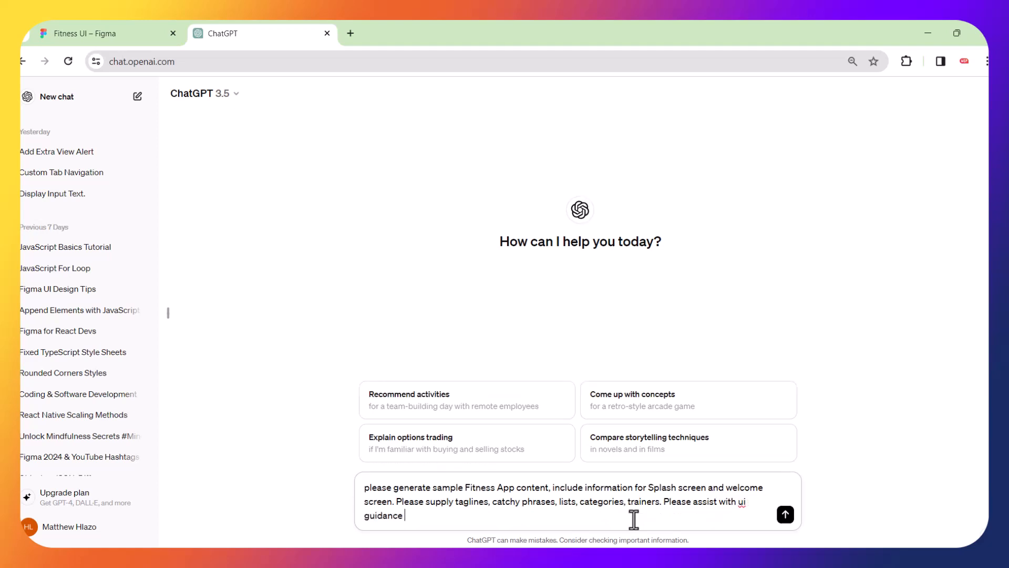
type("as well")
key("Return")
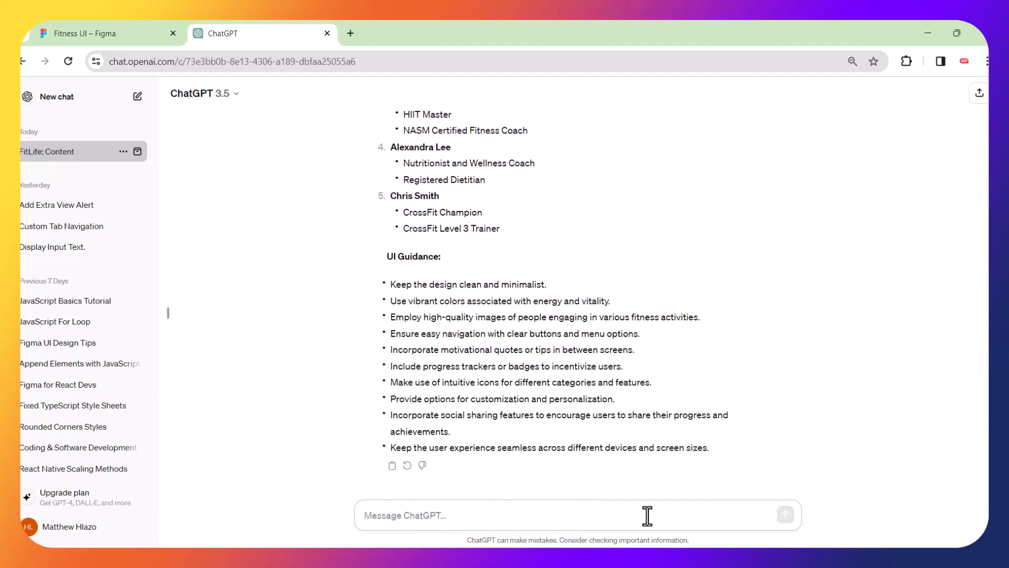
Scroll up through the FitLife reply to its Splash Screen and Welcome Screen sections.
scroll(703, 342, "up", 12)
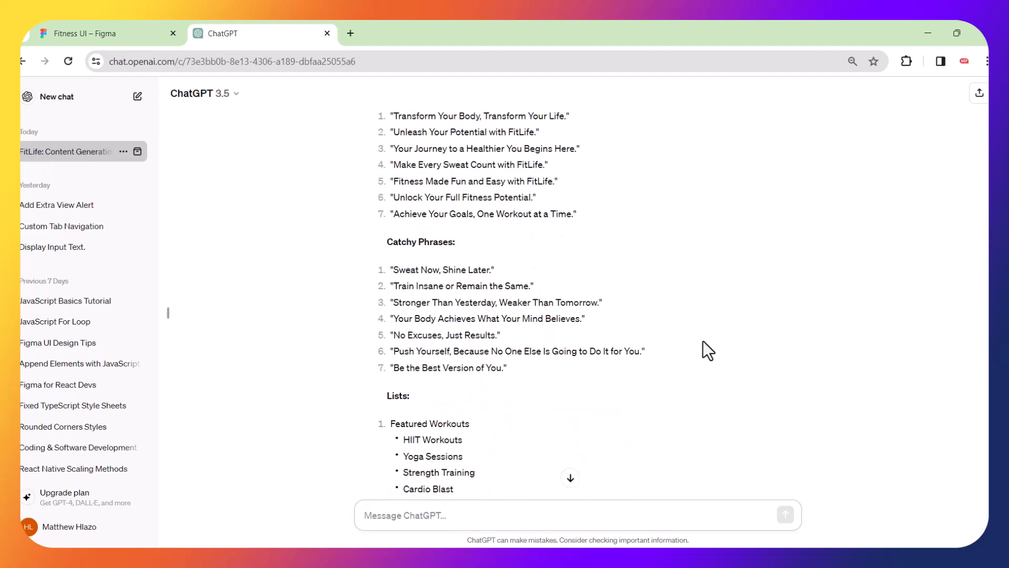
scroll(703, 342, "up", 6)
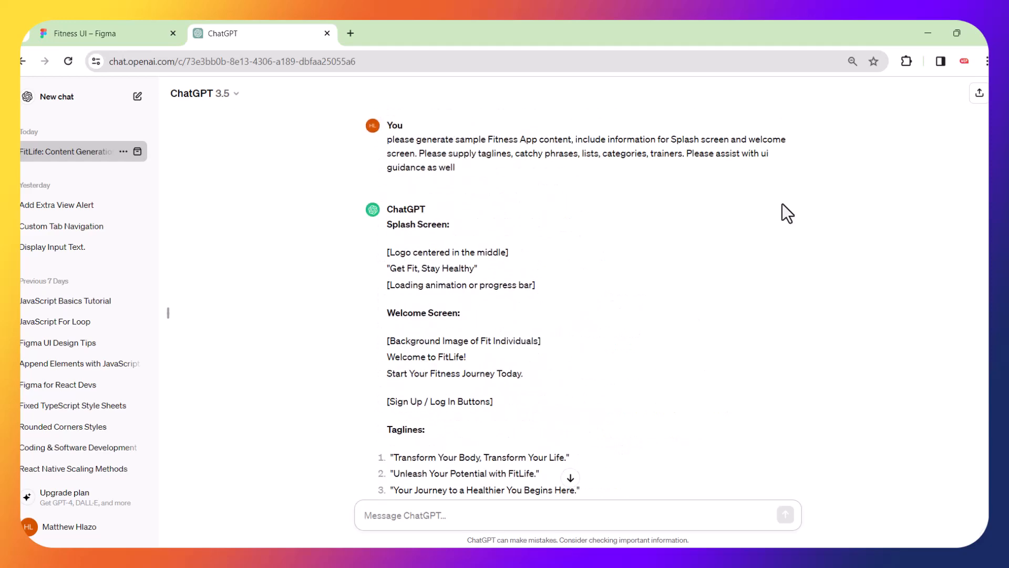
scroll(577, 280, "down", 2)
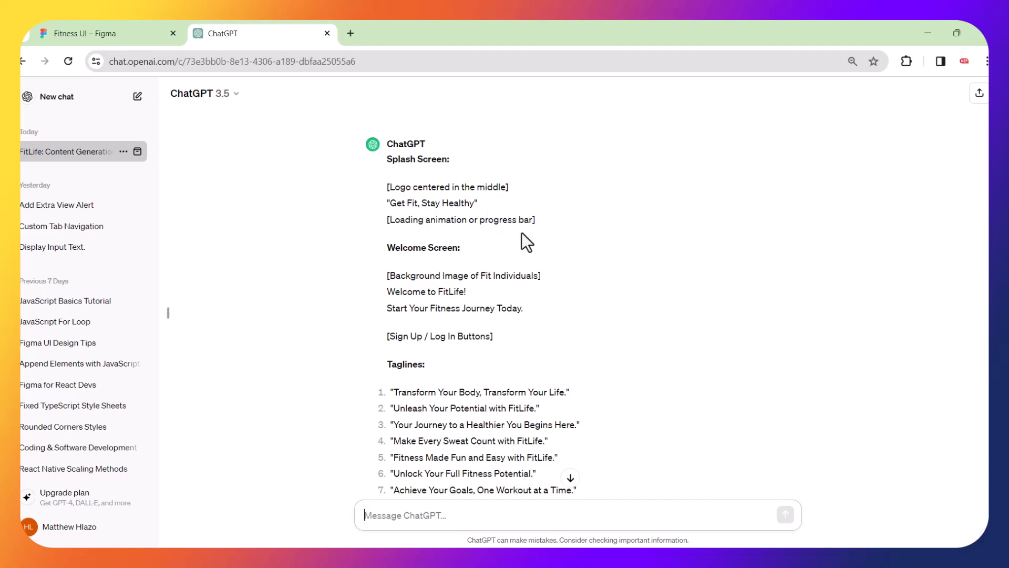
Move the iPhone 14 & 15 Pro - 1 frame left and place a duplicate beside it with spacing.
left_click(87, 25)
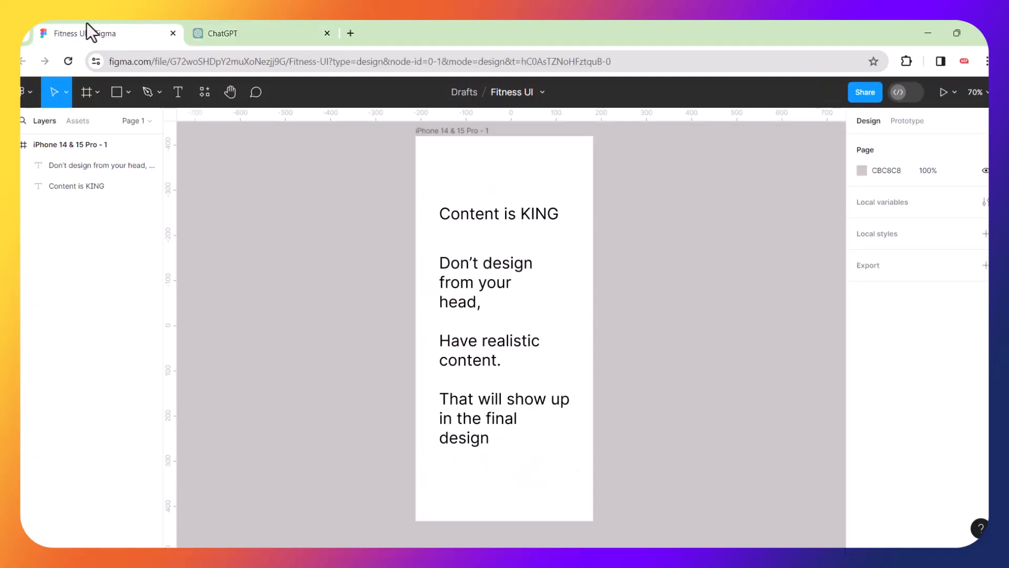
scroll(400, 181, "down", 5)
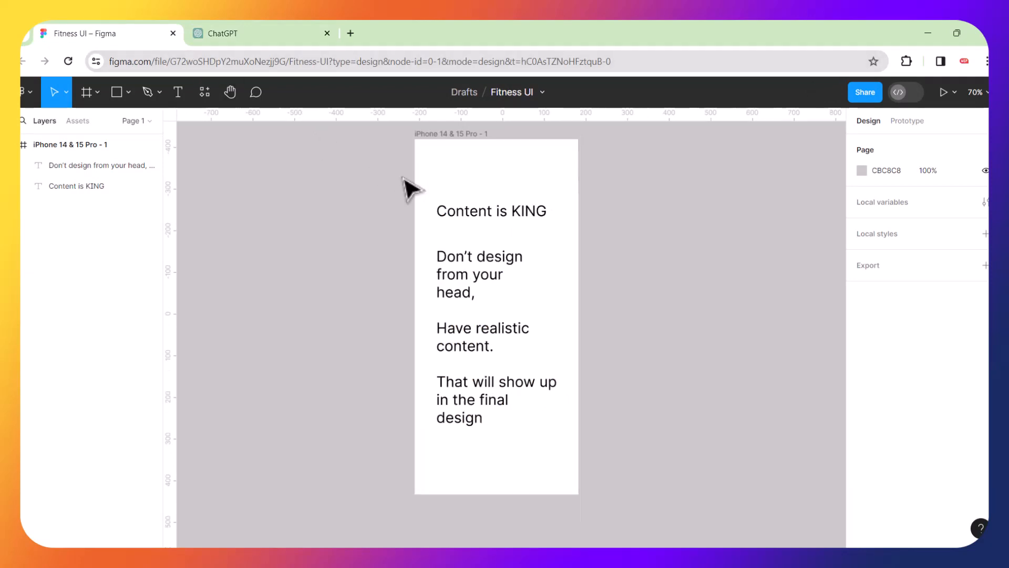
left_click(437, 152)
left_click_drag(438, 152, 256, 172)
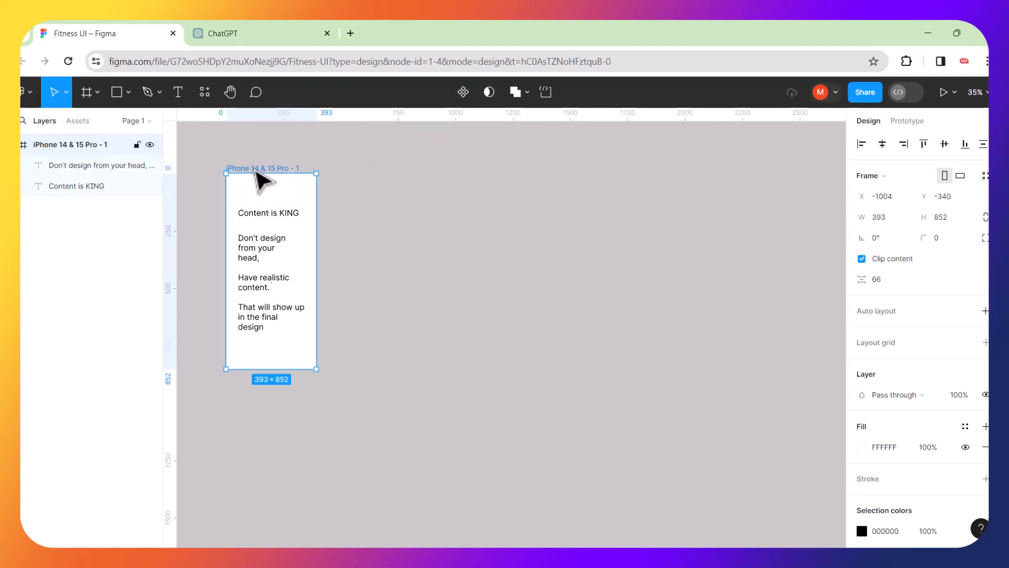
key("ctrl+d")
left_click(575, 259)
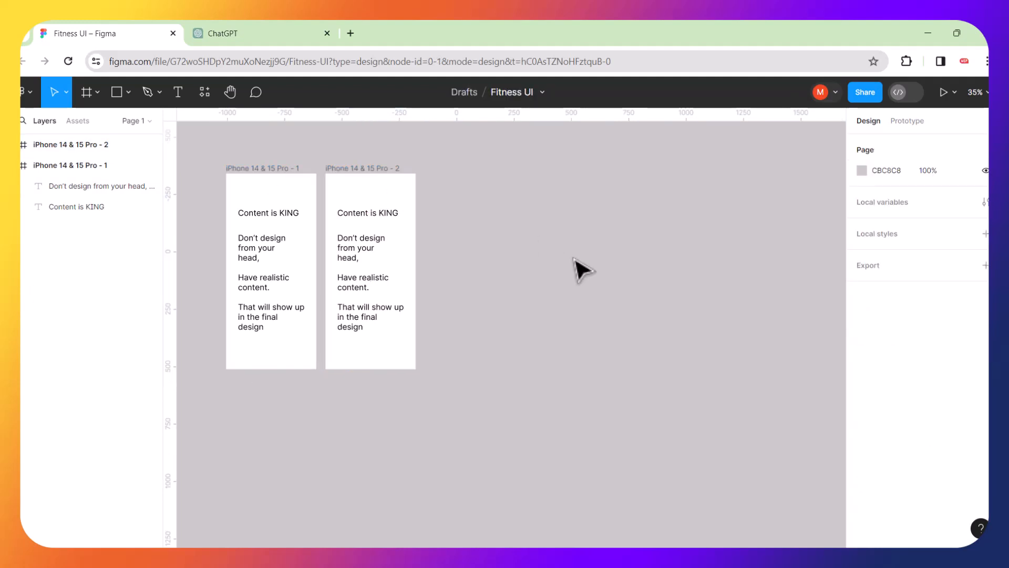
left_click_drag(362, 172, 396, 172)
left_click(434, 158)
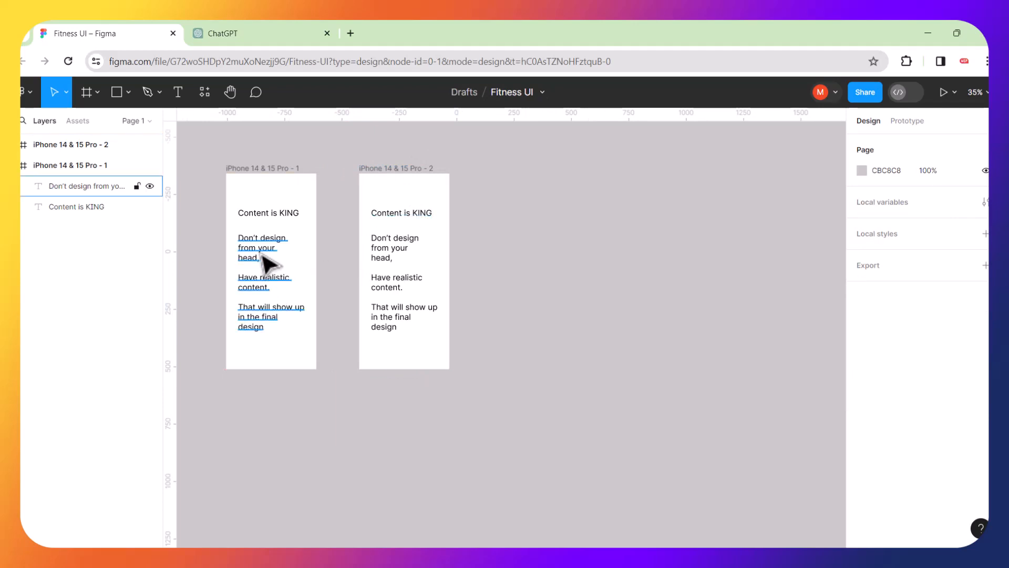
Rename the first frame's heading from 'Content is KING' to 'Colour is Cash'.
scroll(266, 263, "up", 5)
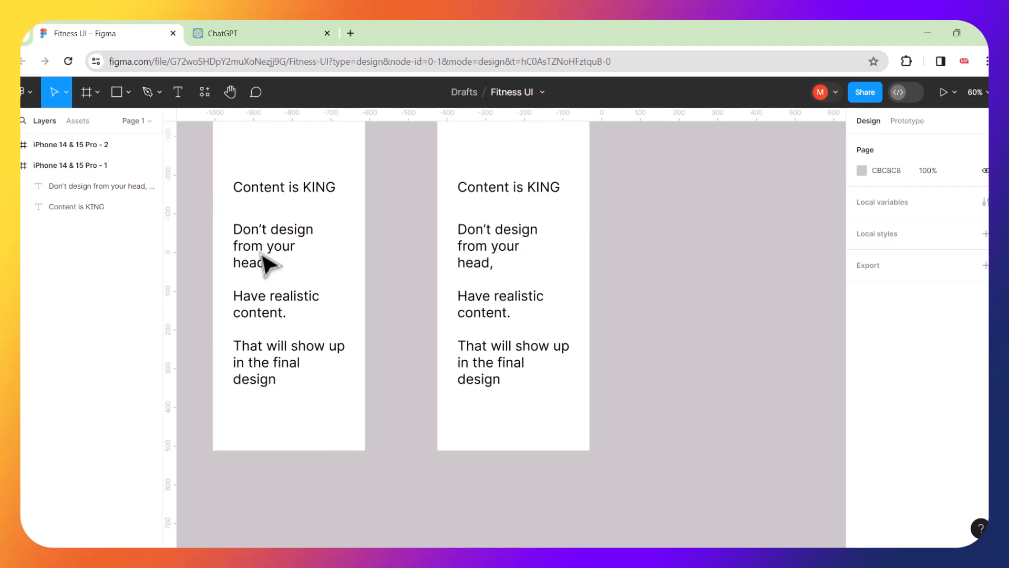
scroll(266, 263, "left", 2)
scroll(264, 262, "up", 1)
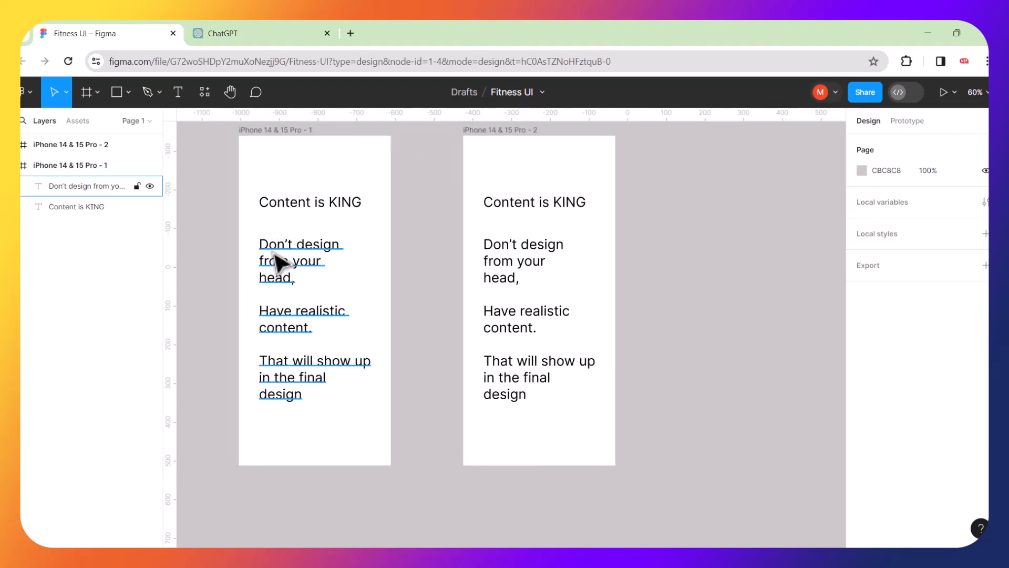
double_click(276, 262)
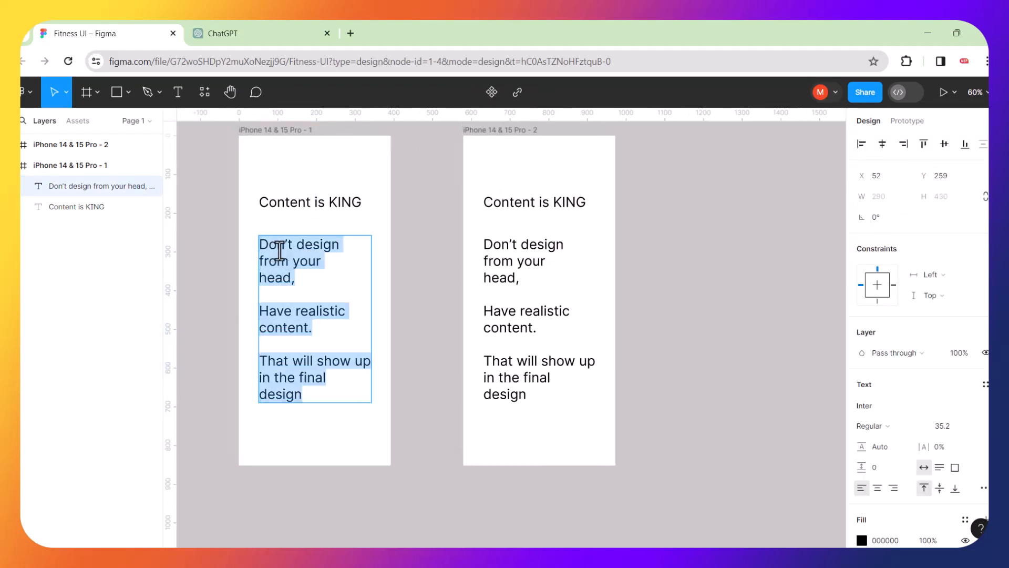
left_click(307, 205)
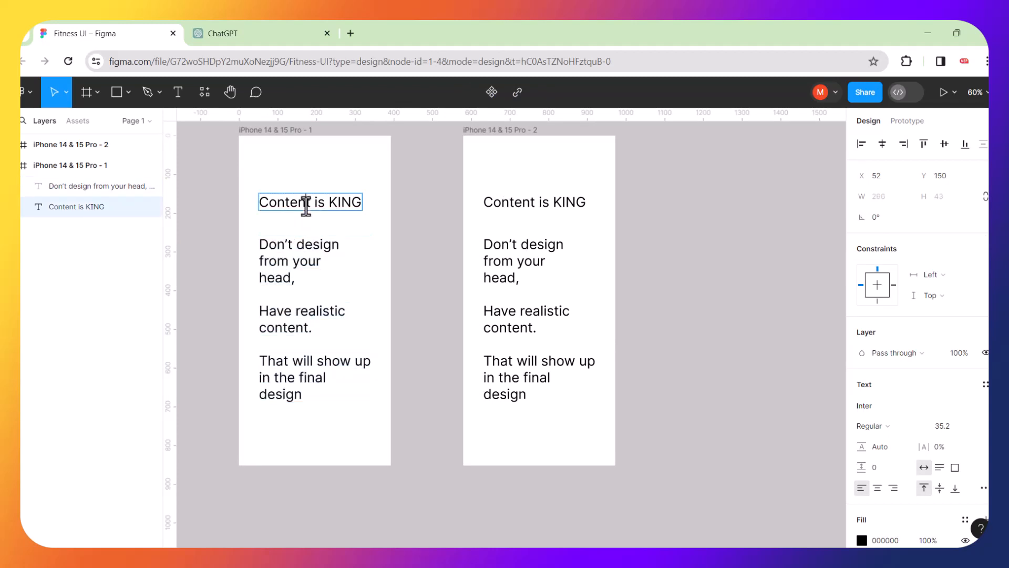
double_click(306, 205)
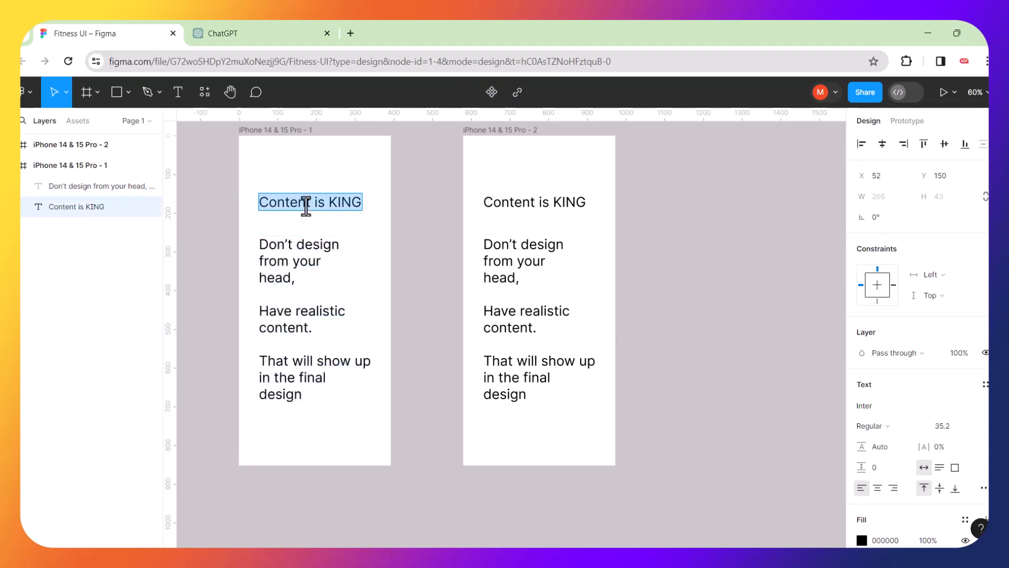
type("Co")
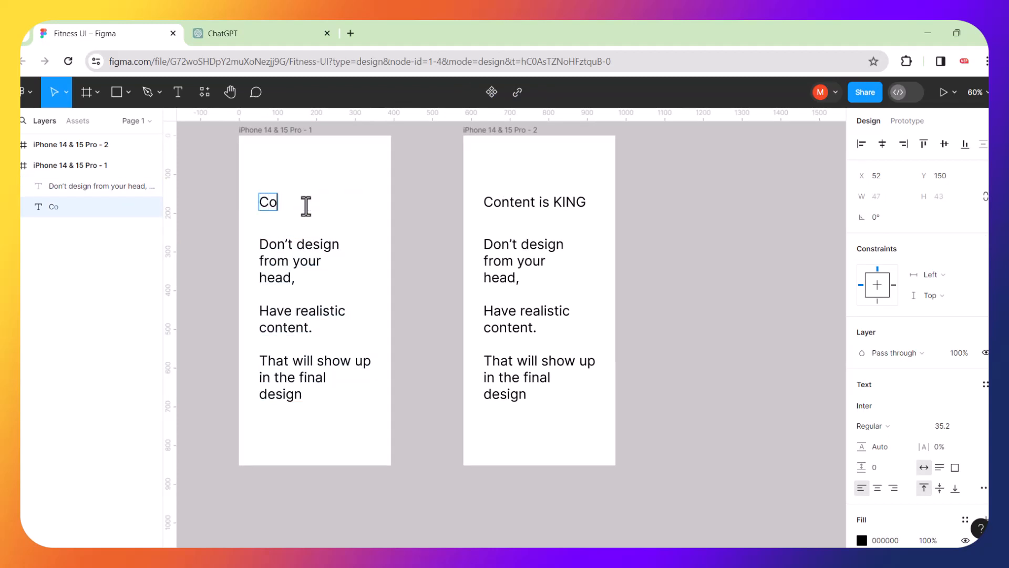
type("lour is Cash")
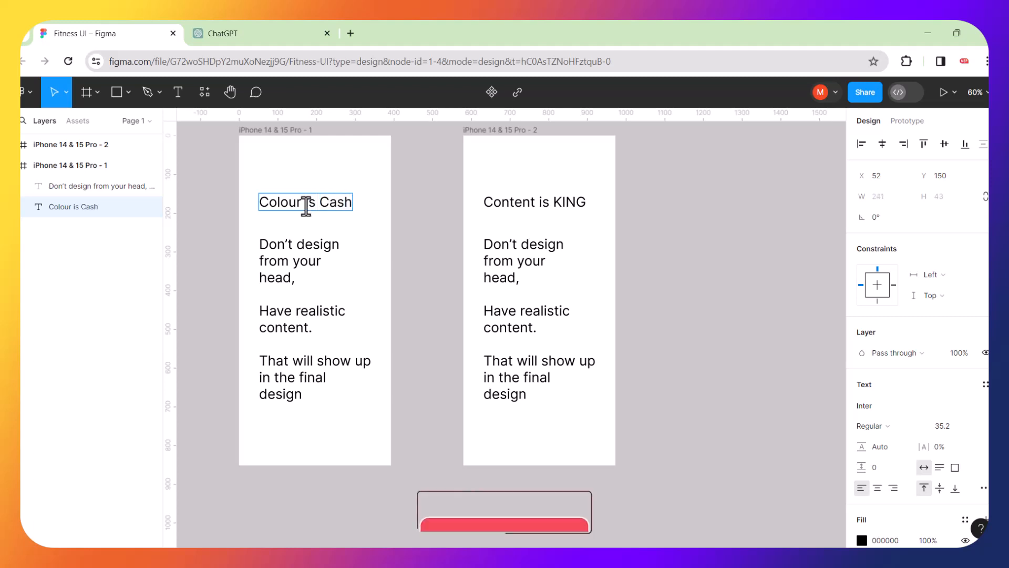
Replace the first frame's body text with 'Use colour schemes'.
left_click(305, 235)
double_click(304, 242)
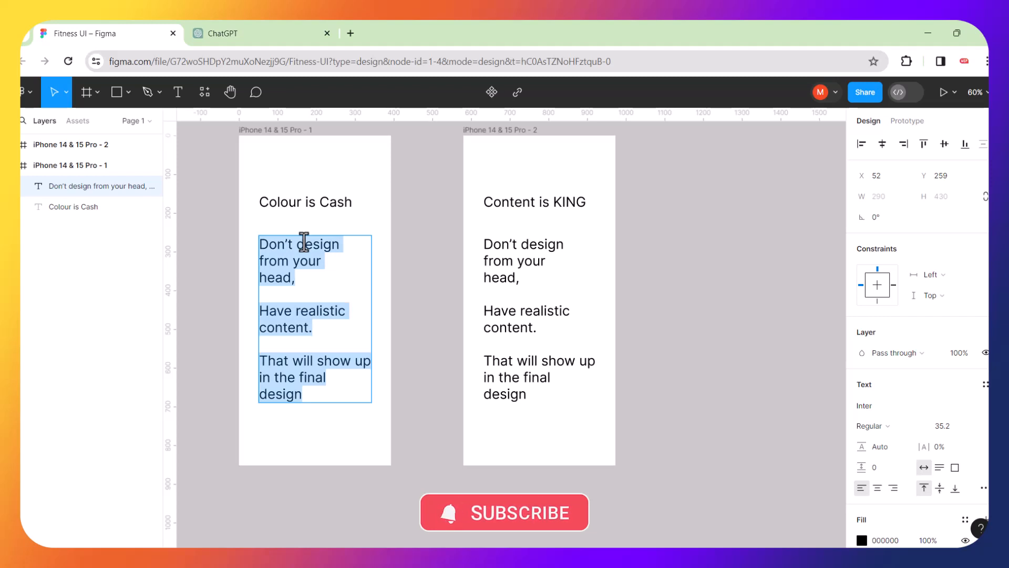
type("Use")
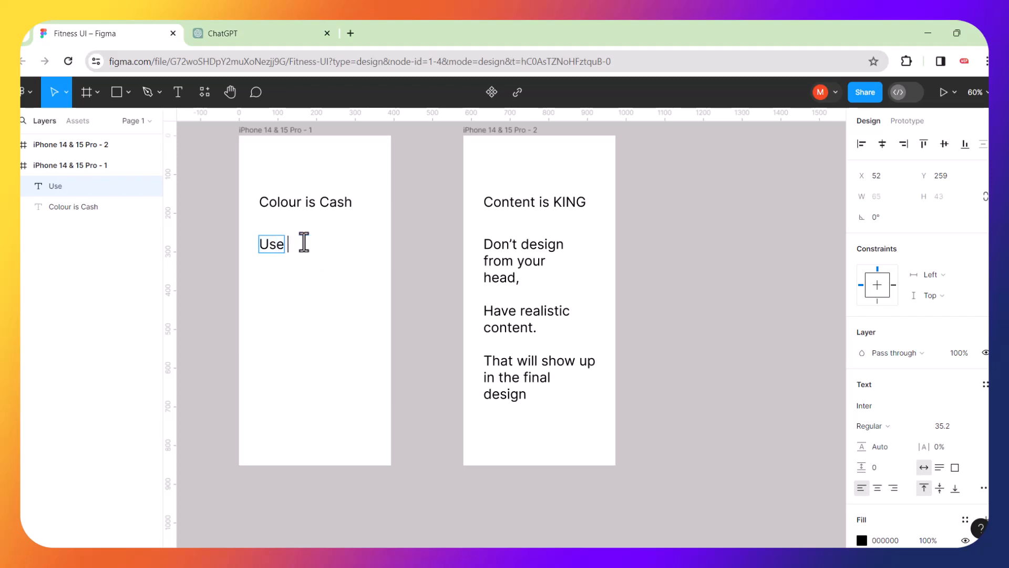
type(" color")
key("BackSpace")
key("BackSpace")
key("BackSpace")
key("BackSpace")
key("BackSpace")
type("colour")
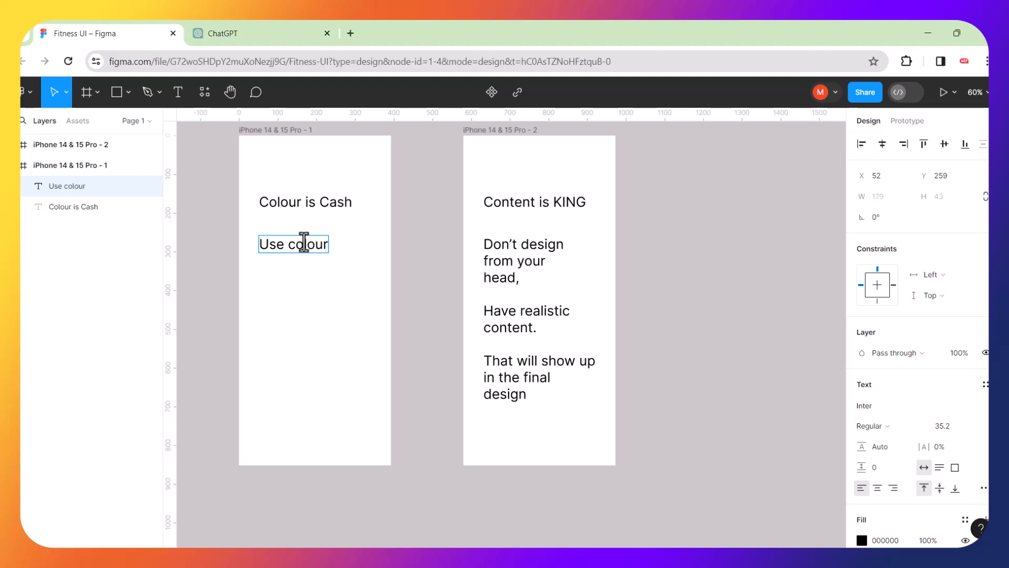
type(" schemes")
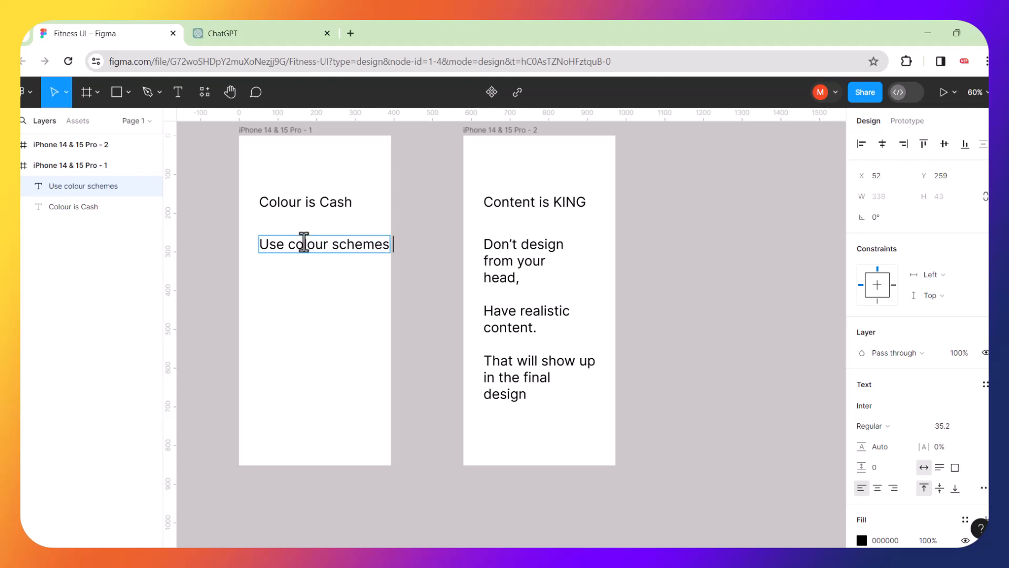
Move the 'Use colour schemes' text up and left and add a blank line after it.
key("Escape")
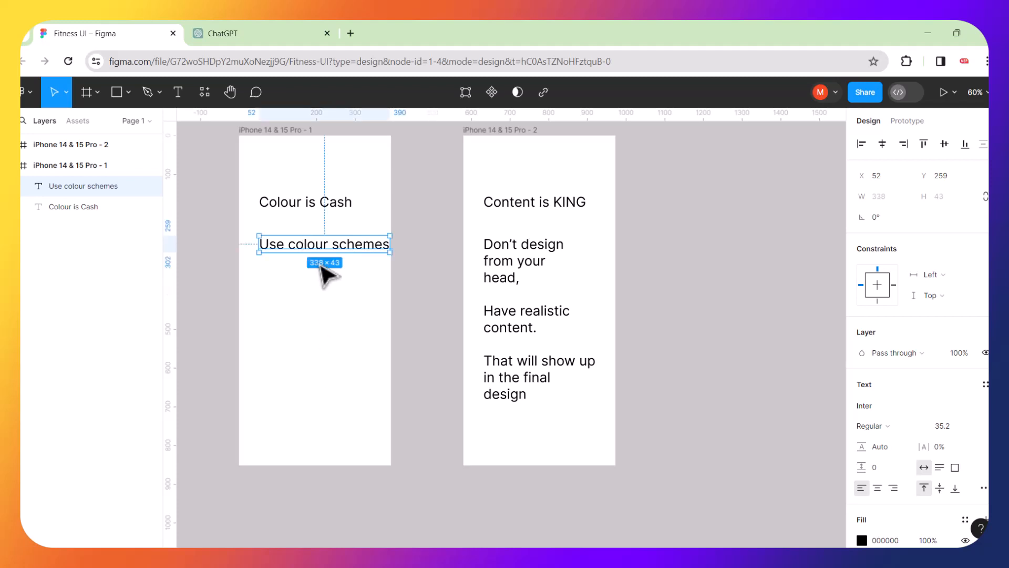
left_click_drag(349, 253, 340, 246)
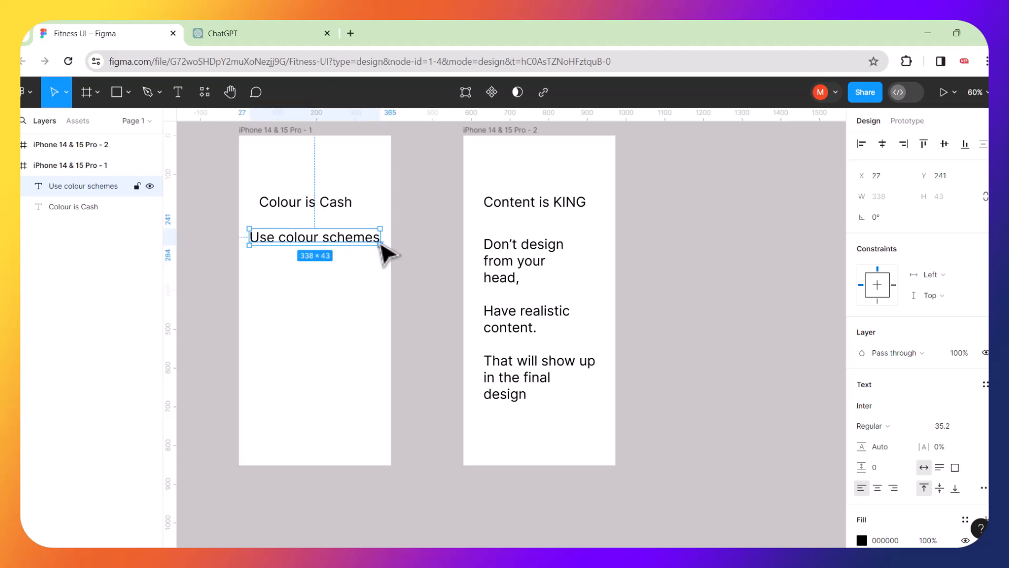
double_click(379, 244)
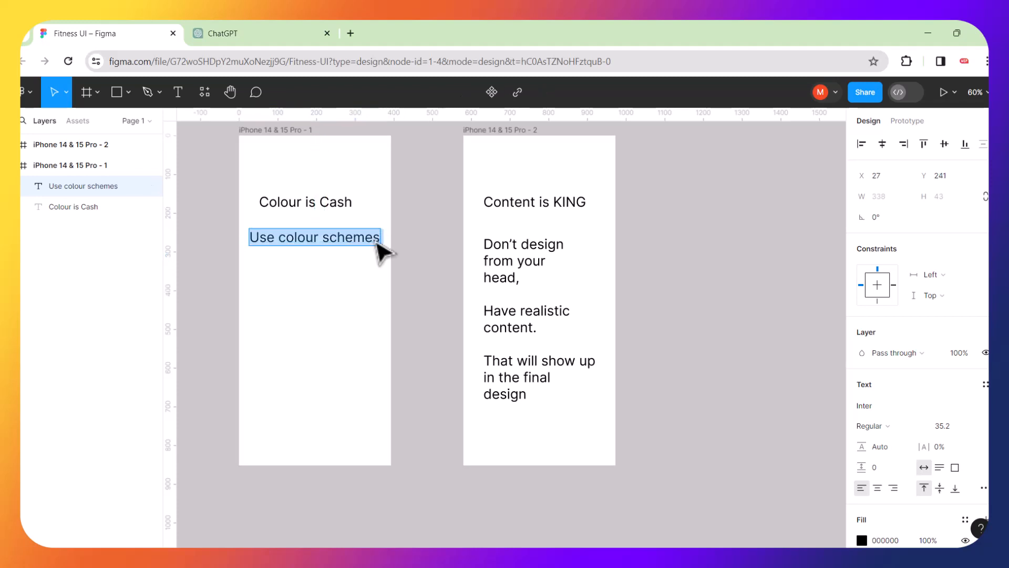
left_click(376, 240)
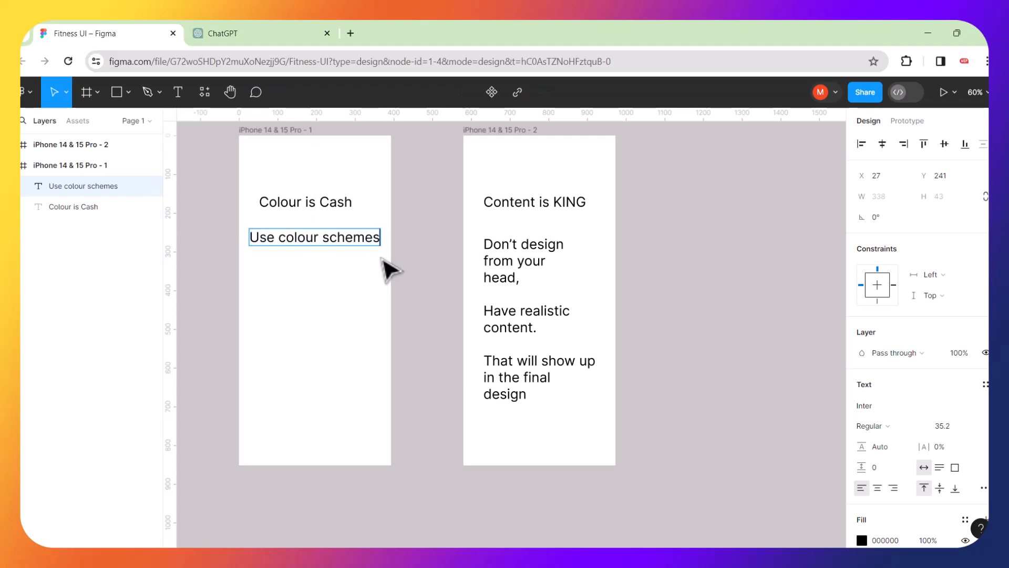
key("Return")
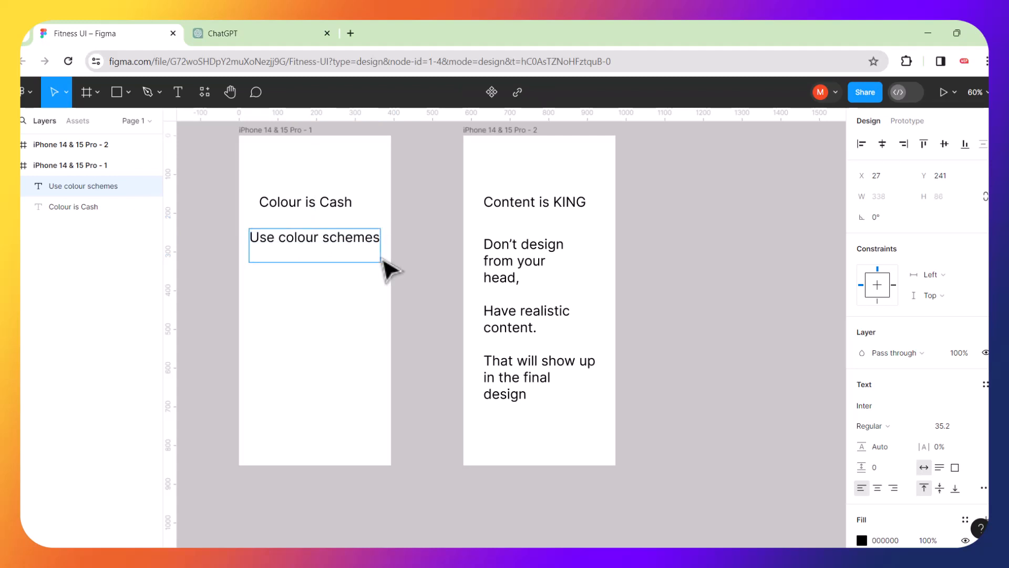
key("Return")
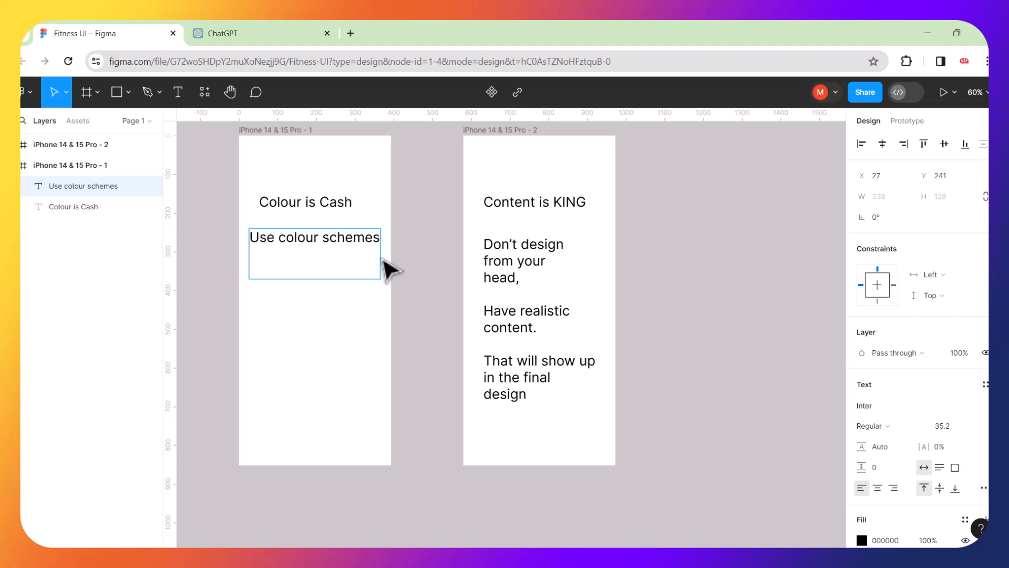
Continue it with 'you can generate one from the internet or sample an existing design, or ask chatgpt'.
type("you can gener")
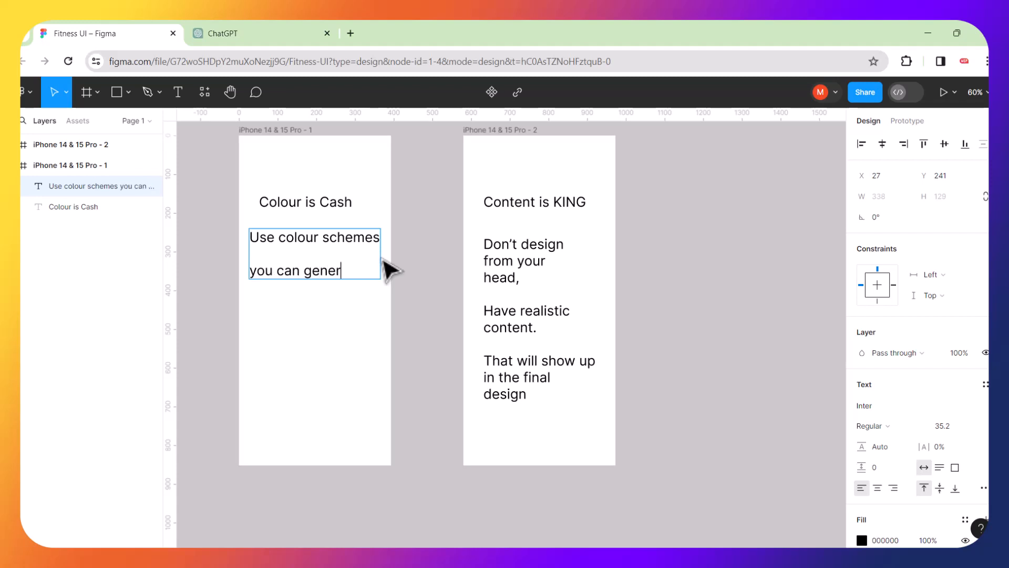
type("ate one")
key("Return")
type("fro")
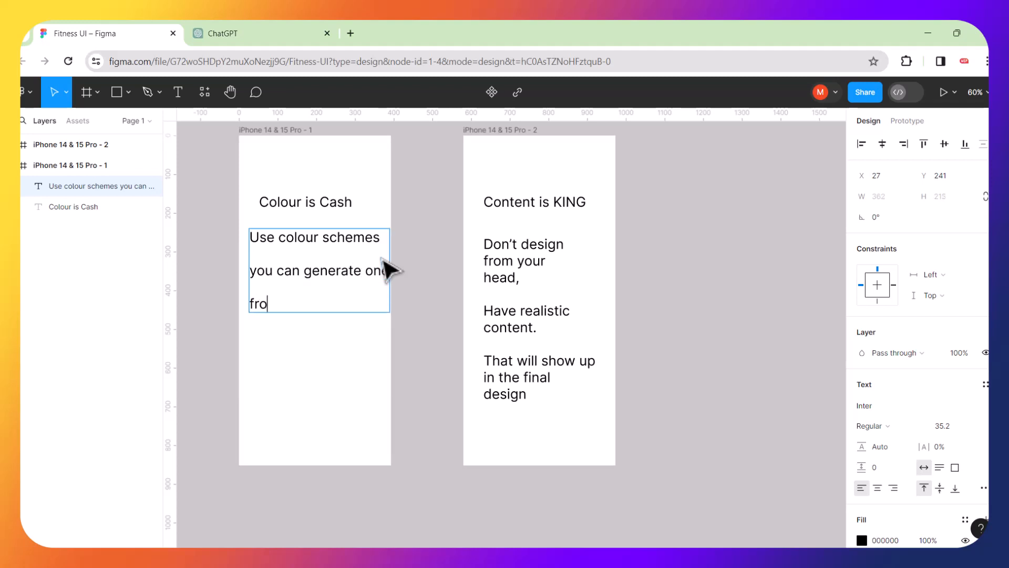
type("m the internet")
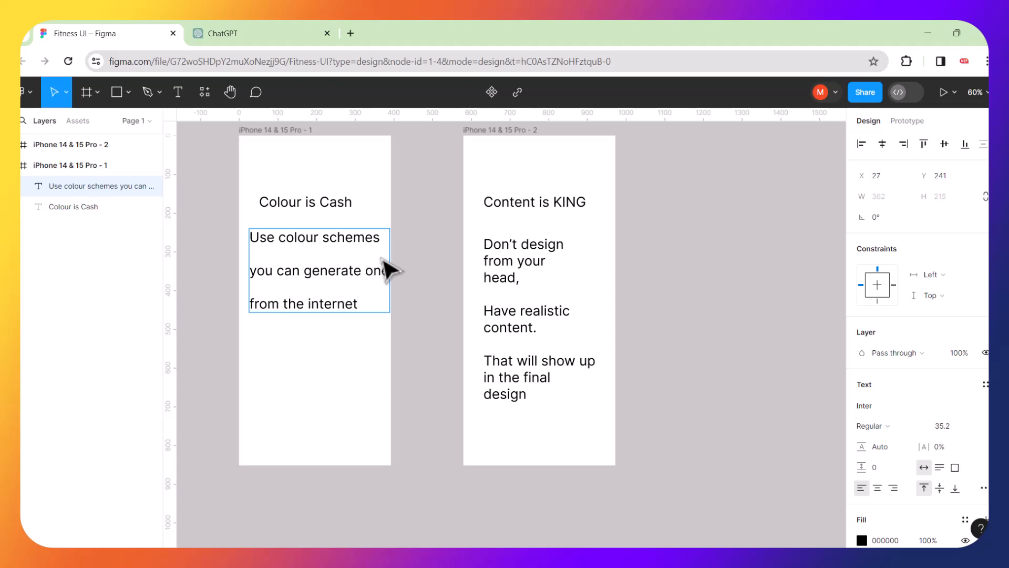
key("Return")
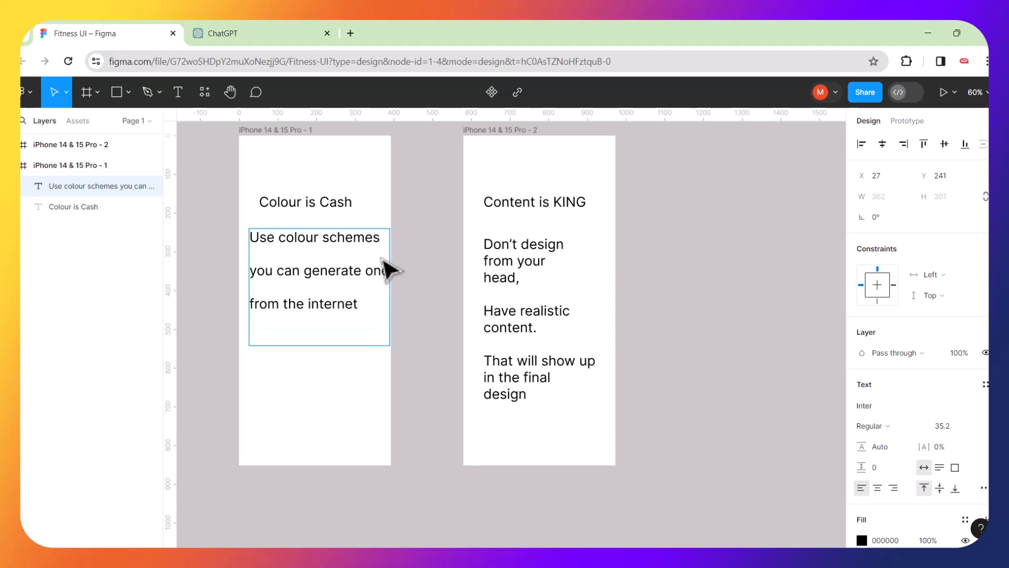
type("or sample an e")
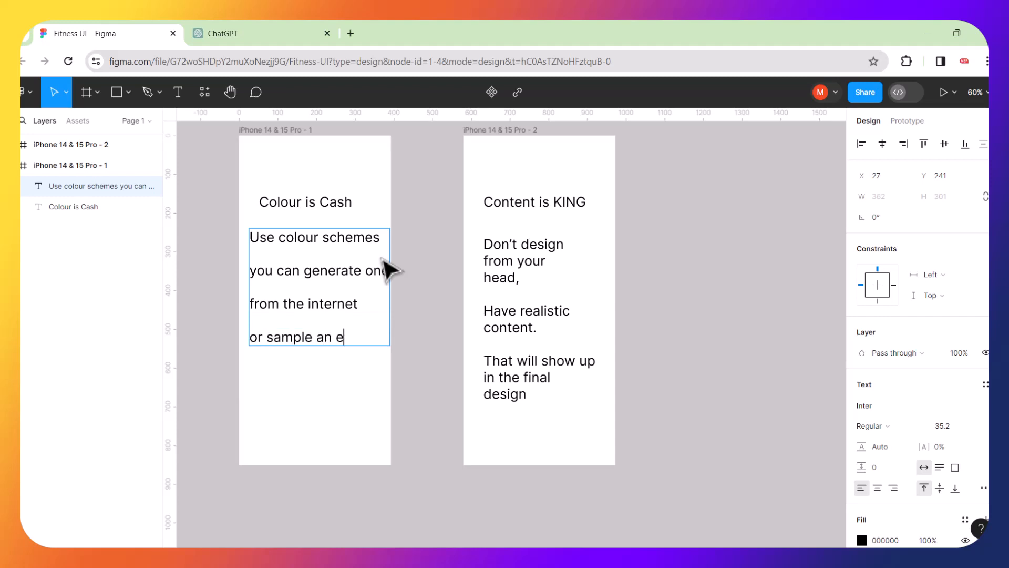
type("xisting desi")
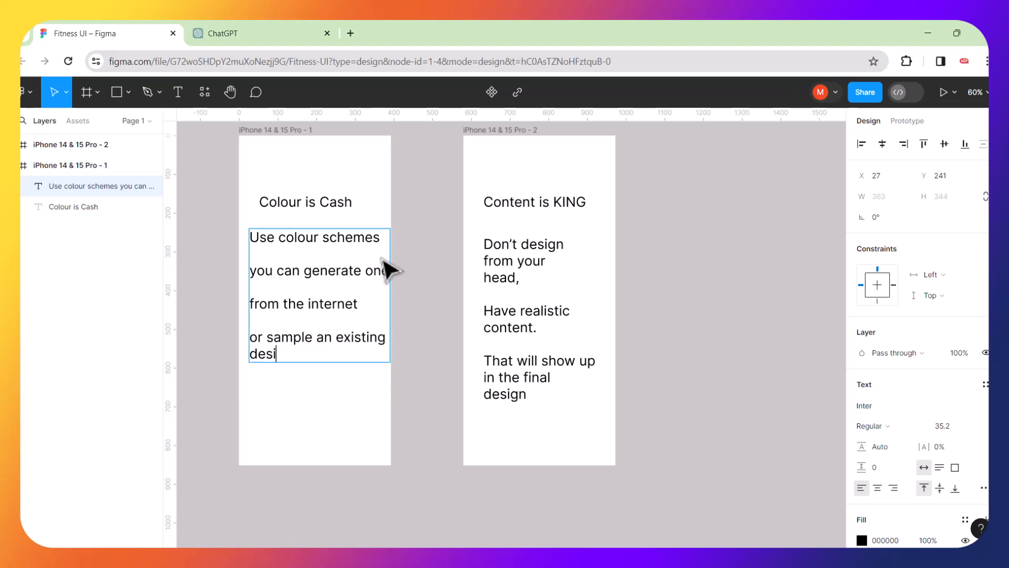
type("gn,")
key("Return")
key("Return")
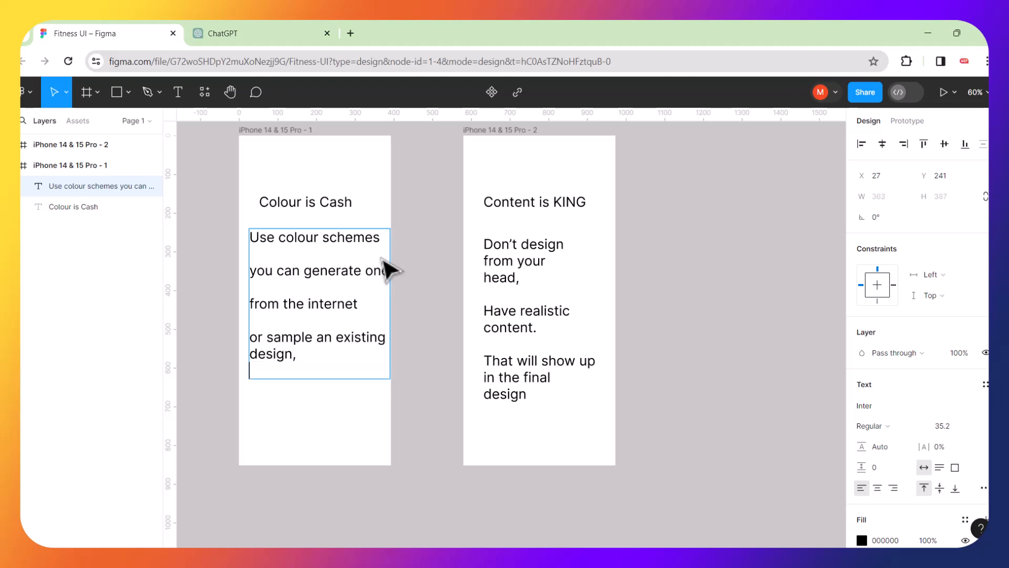
type("or a")
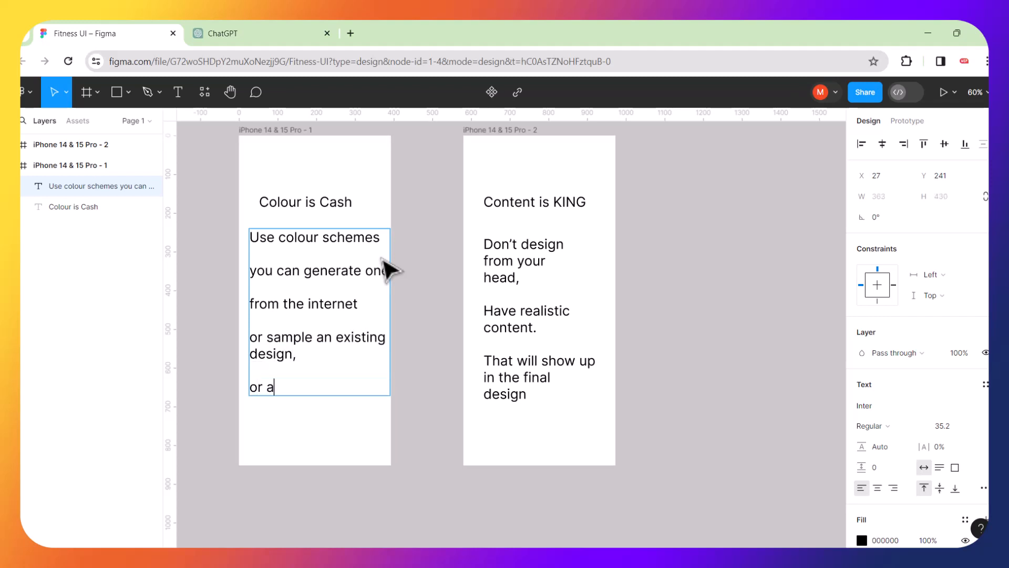
type("sk chatgpt")
key("Escape")
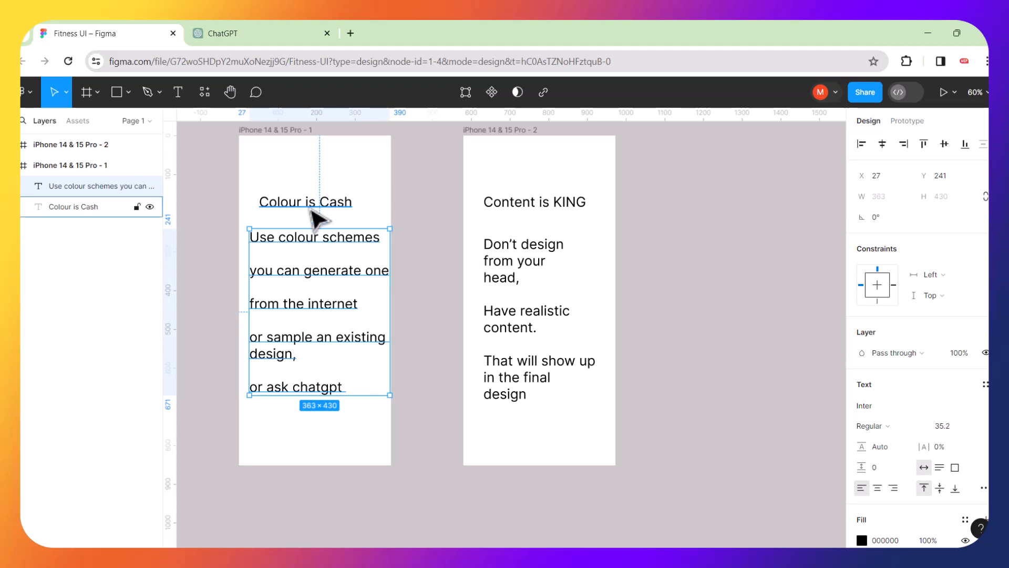
scroll(371, 302, "down", 3)
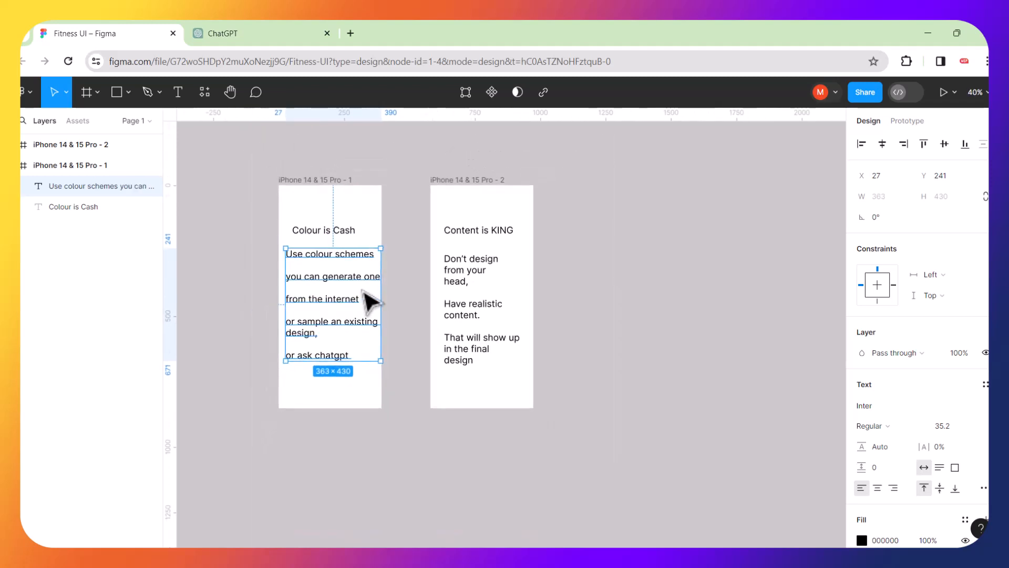
Ask ChatGPT for the app's hex colour scheme and usage tips, then select the five-colour list.
left_click(266, 33)
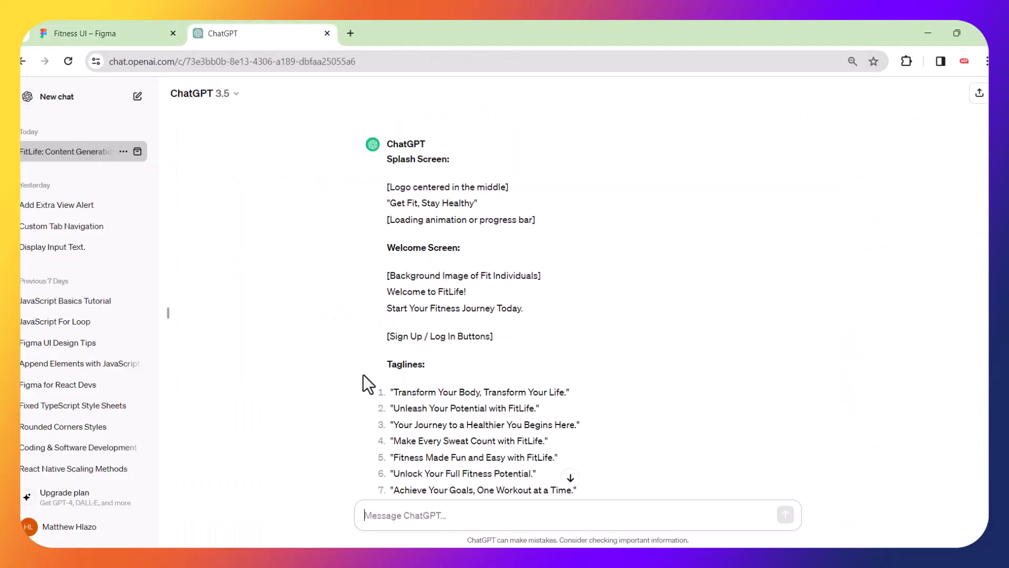
scroll(368, 389, "down", 12)
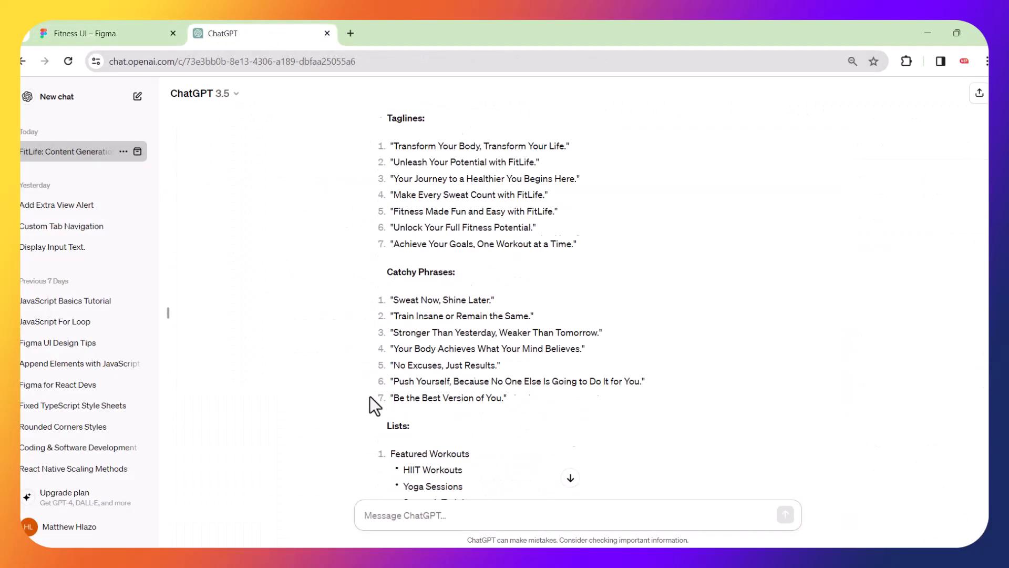
left_click(398, 518)
type("please")
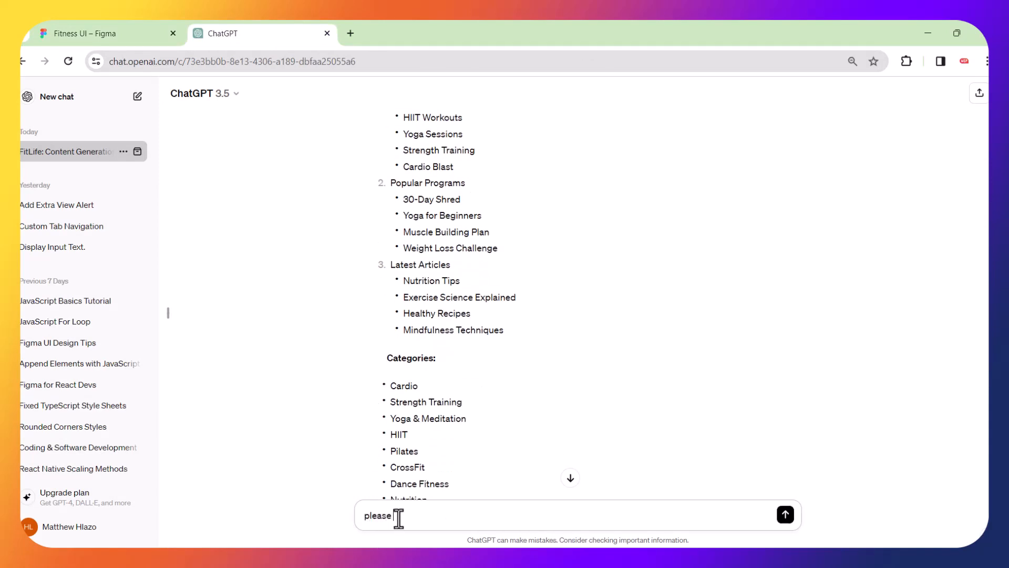
type(" provide colour")
key("BackSpace")
type("r scheme for the above app")
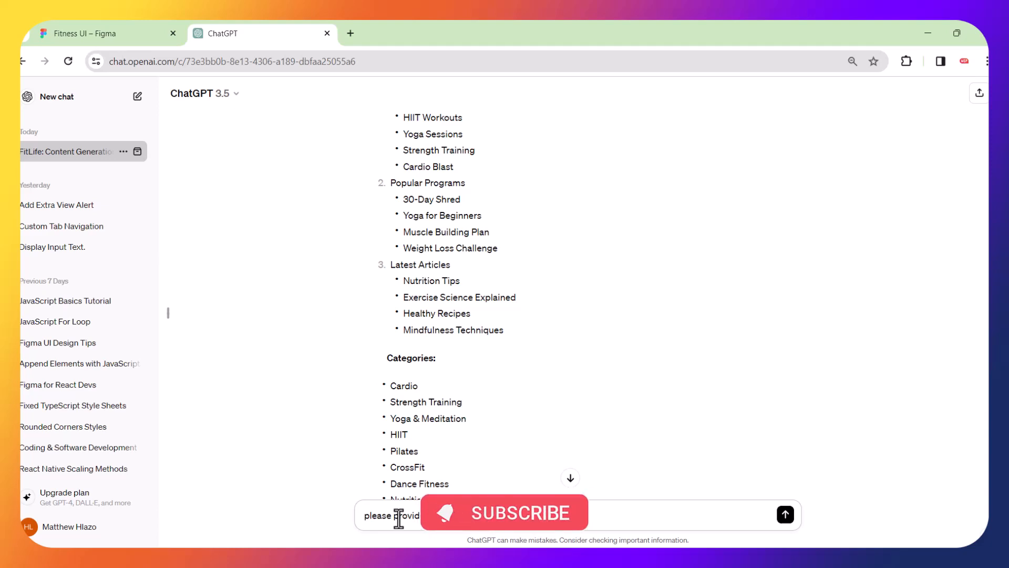
type("color scheme for the above app, in hex colors,")
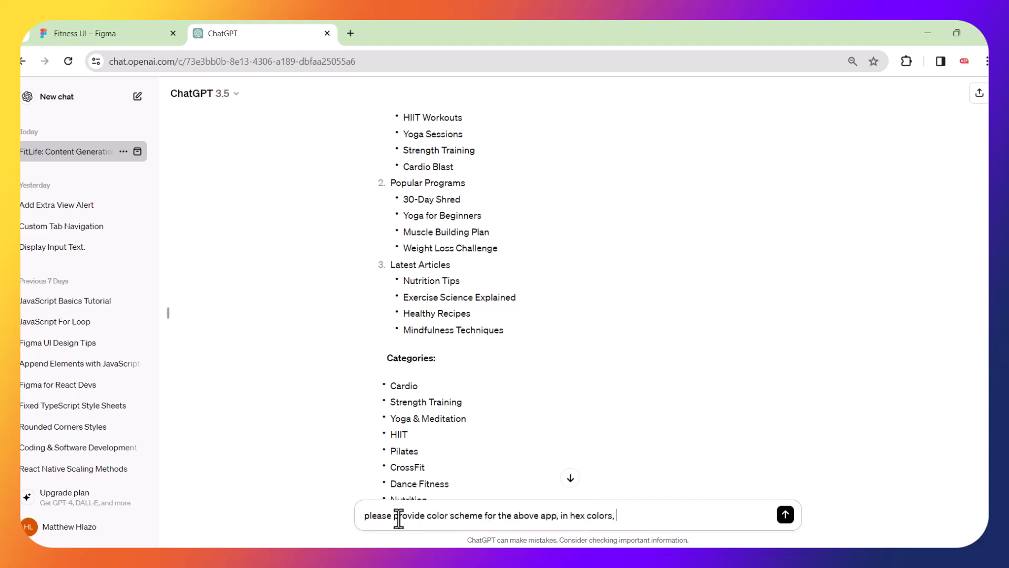
type(" tell me where can i use these ")
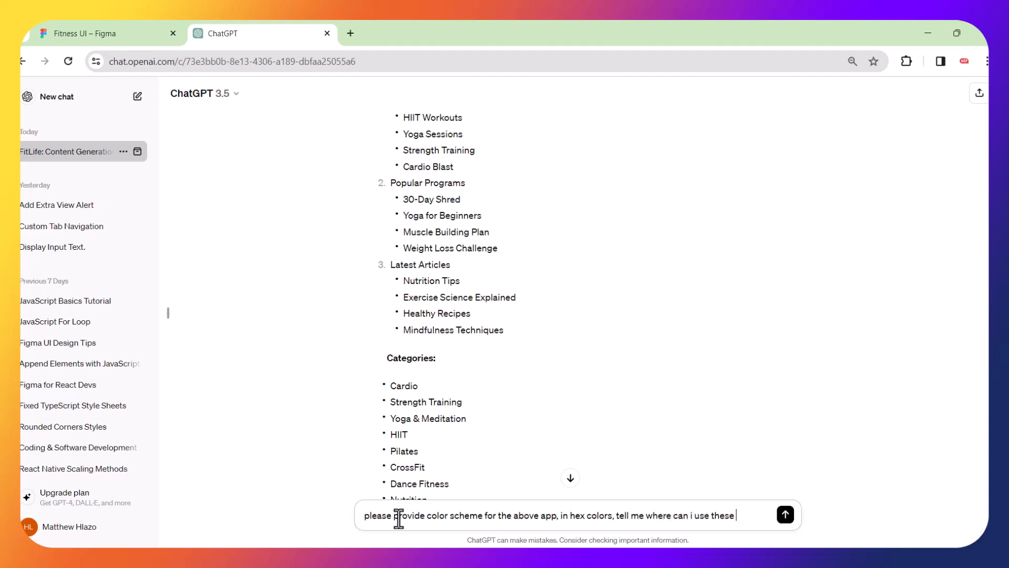
type("colors")
key("Return")
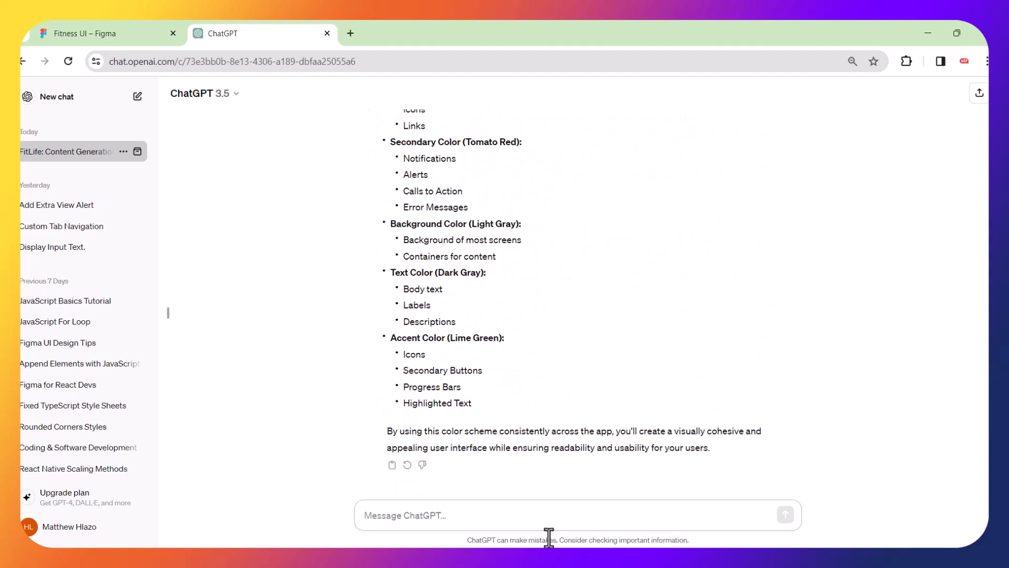
scroll(416, 245, "up", 8)
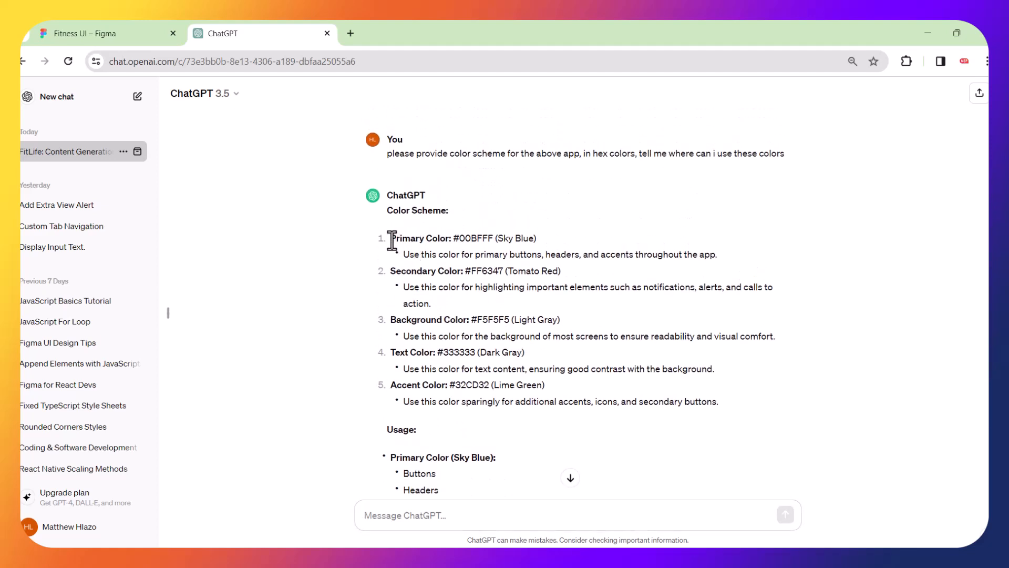
left_click_drag(392, 240, 708, 405)
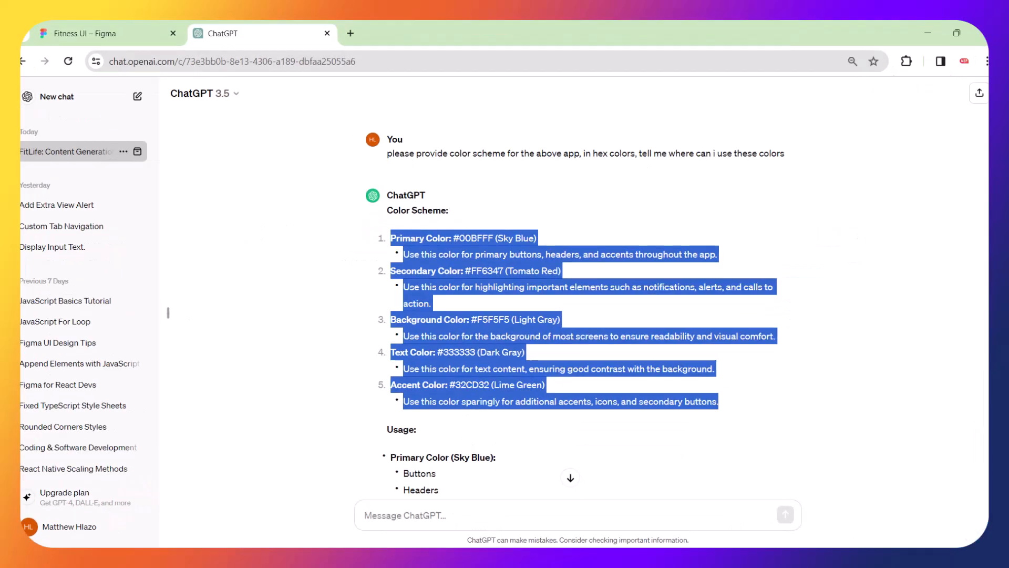
Paste ChatGPT's five-colour list into a new text box left of the phone frames.
left_click(119, 30)
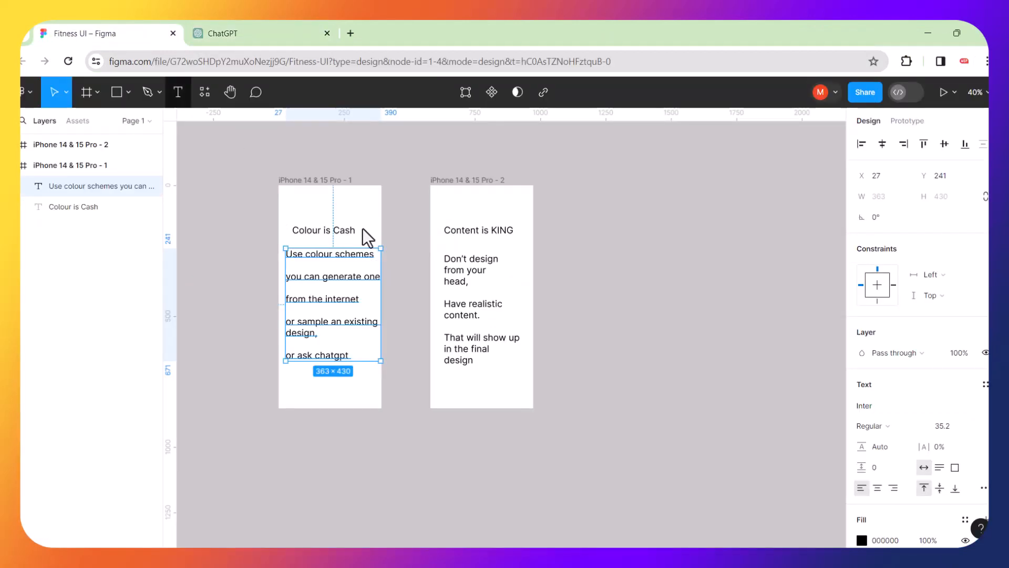
scroll(389, 247, "right", 5)
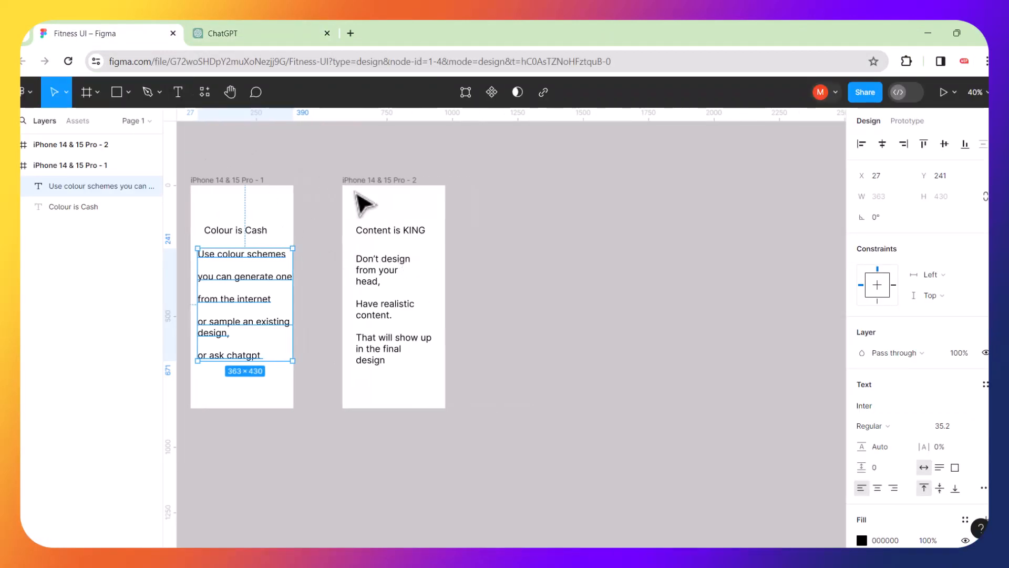
scroll(254, 231, "left", 6)
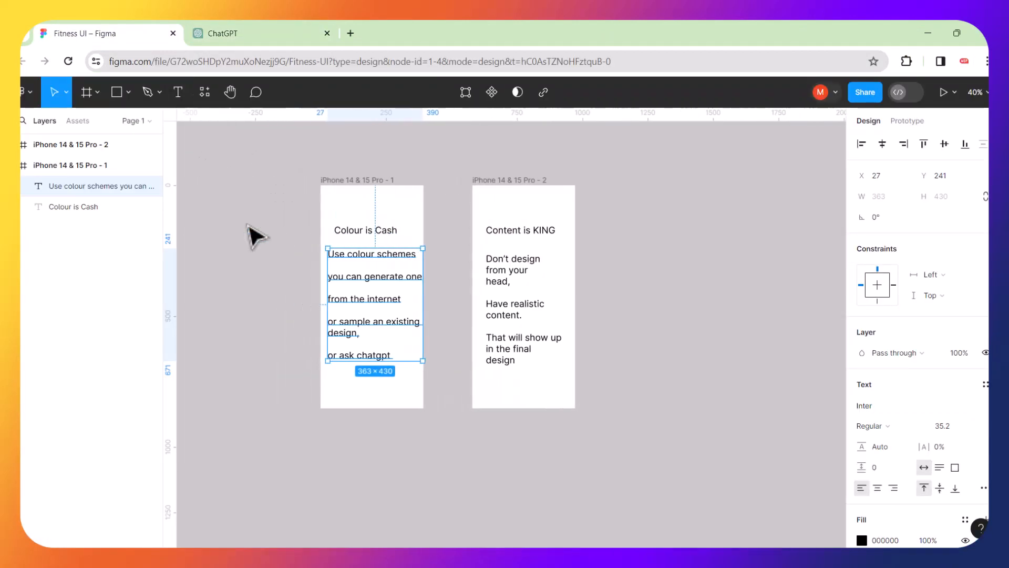
left_click(266, 232)
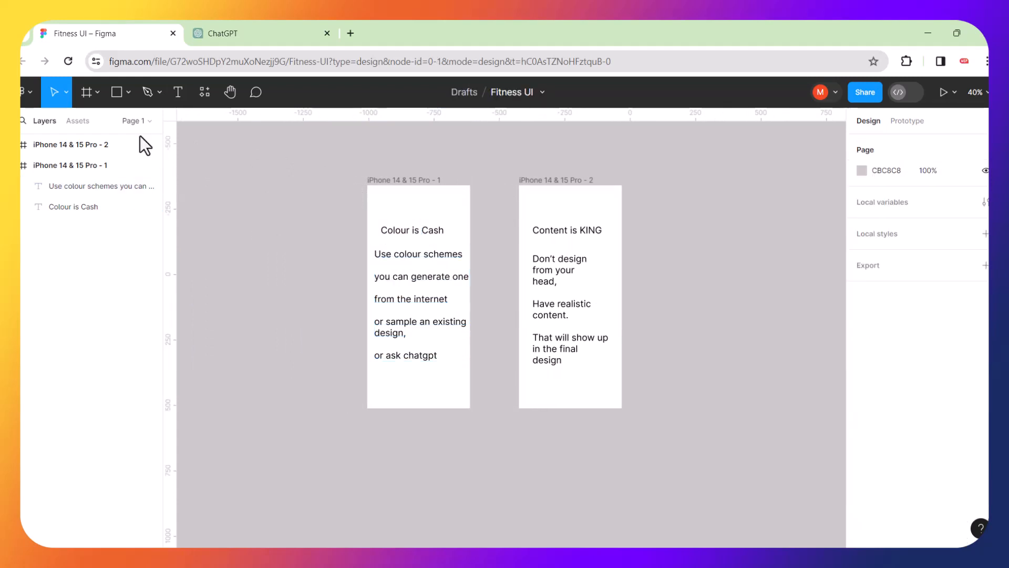
left_click(178, 95)
left_click_drag(204, 210, 326, 350)
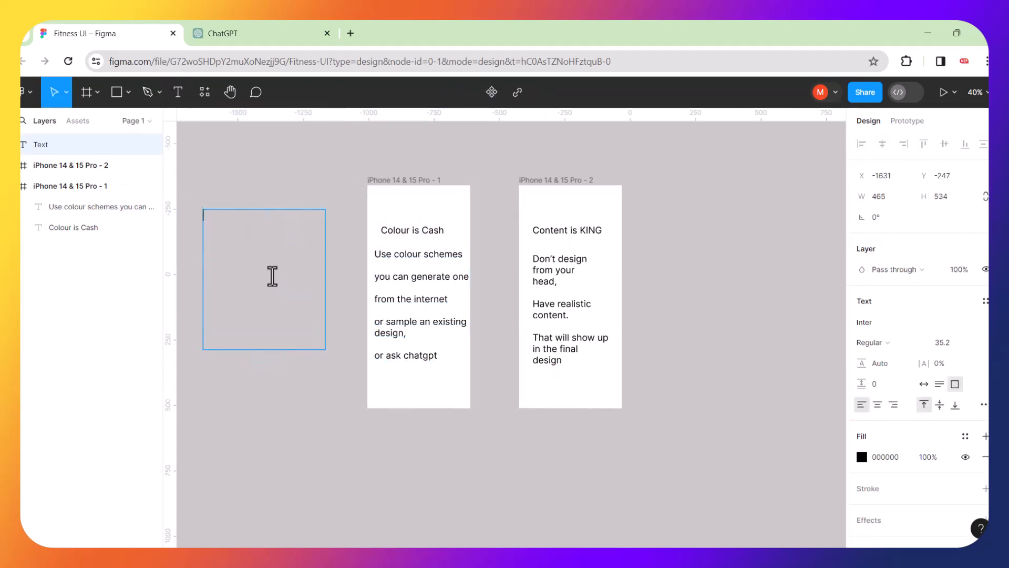
key("ctrl+v")
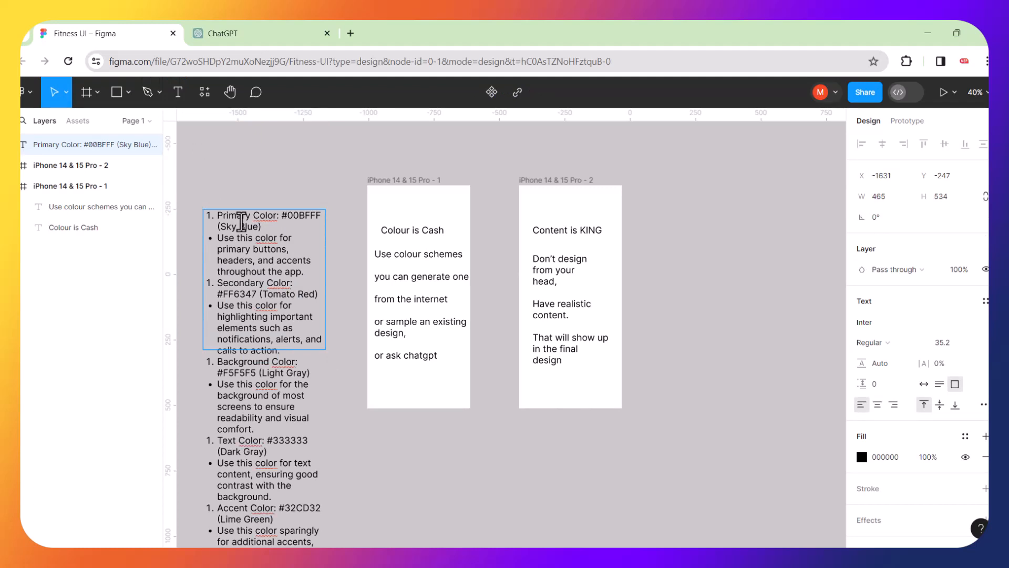
key("Escape")
Delete the Colour is Cash heading and the other text from the first phone frame.
scroll(317, 206, "left", 3)
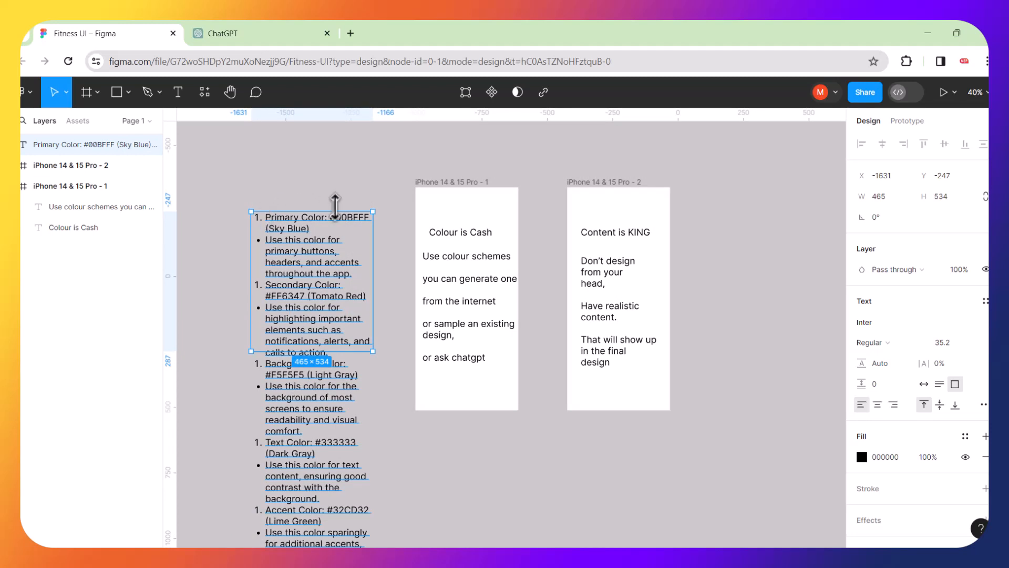
left_click(456, 230)
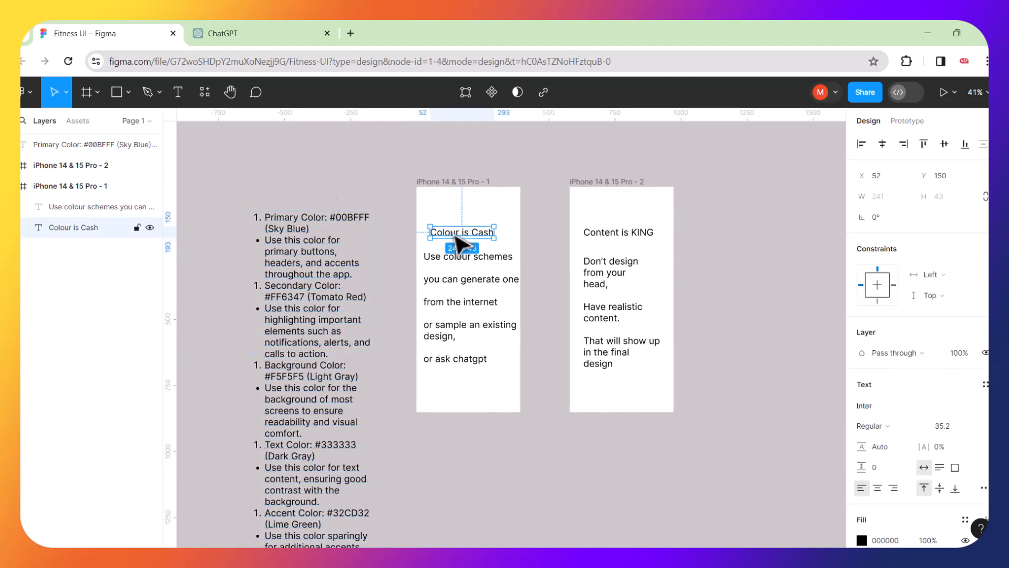
key("ctrl+a")
key("Delete")
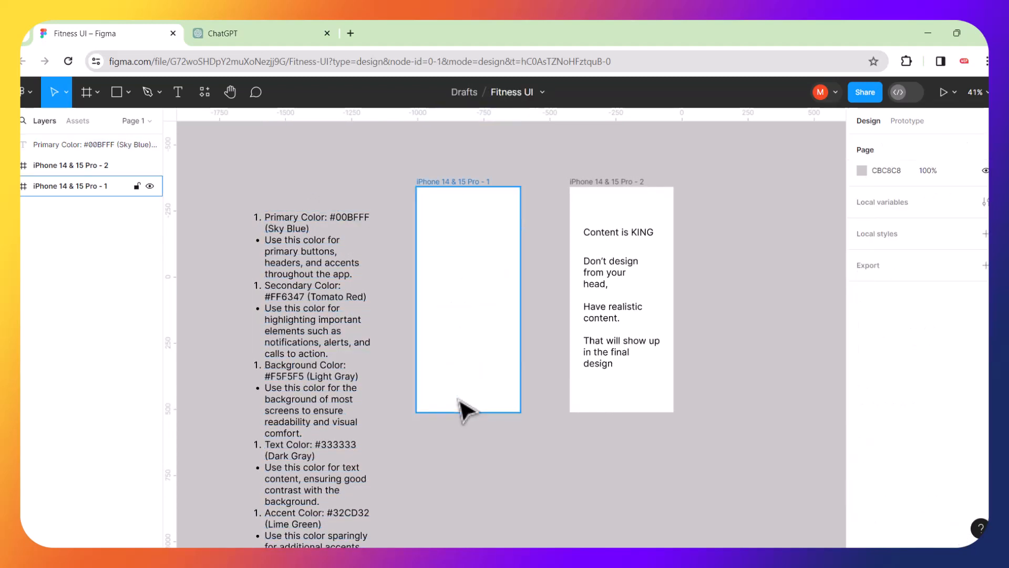
scroll(367, 300, "up", 5)
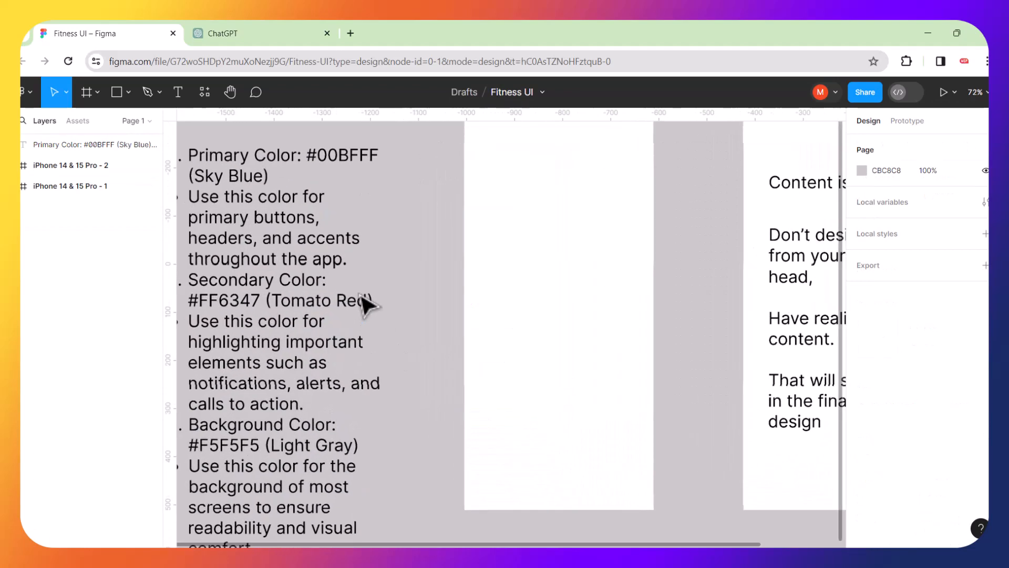
Draw a small 95×95 square in the empty first phone frame.
left_click(117, 92)
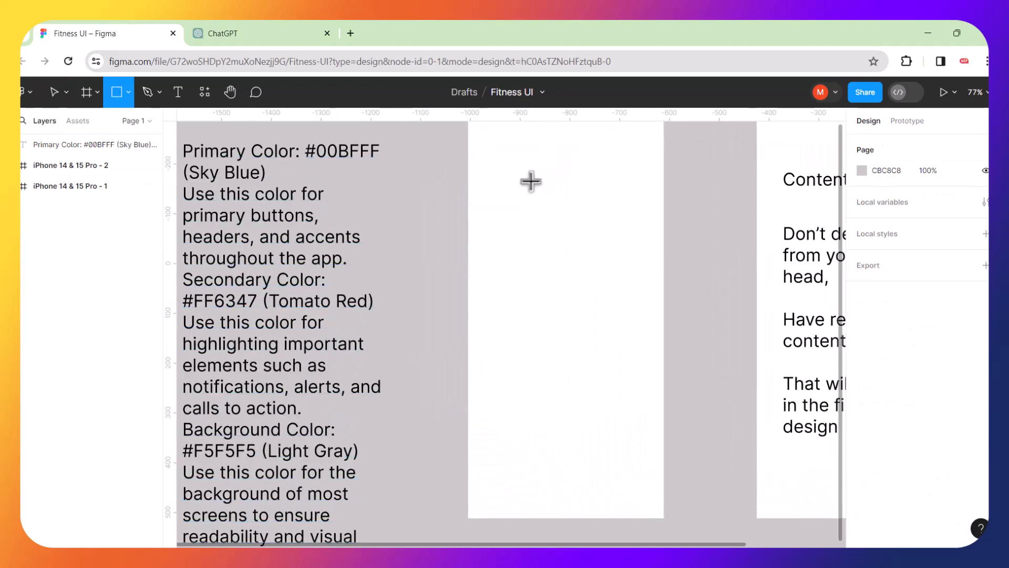
left_click_drag(509, 186, 556, 233)
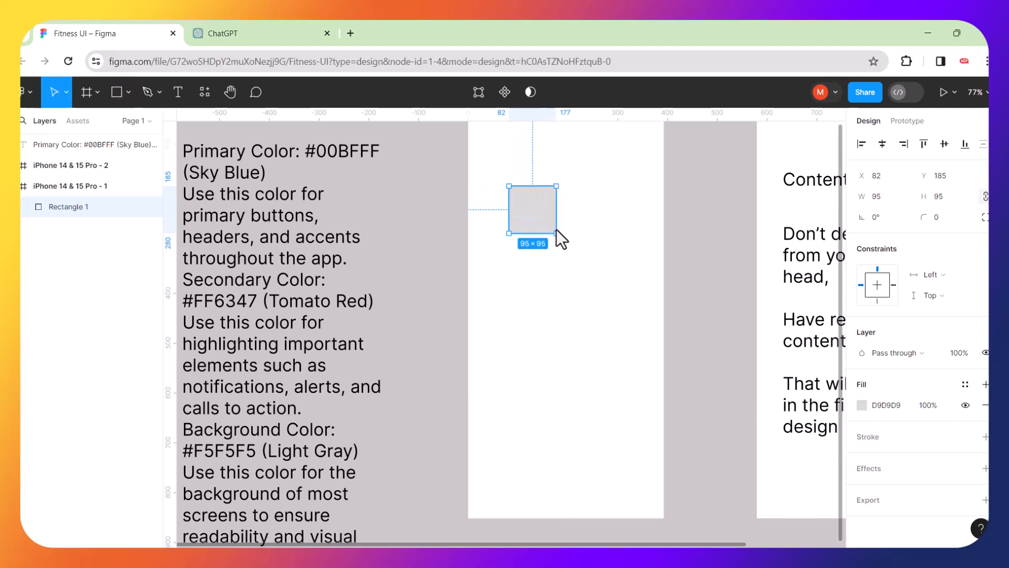
left_click(433, 199)
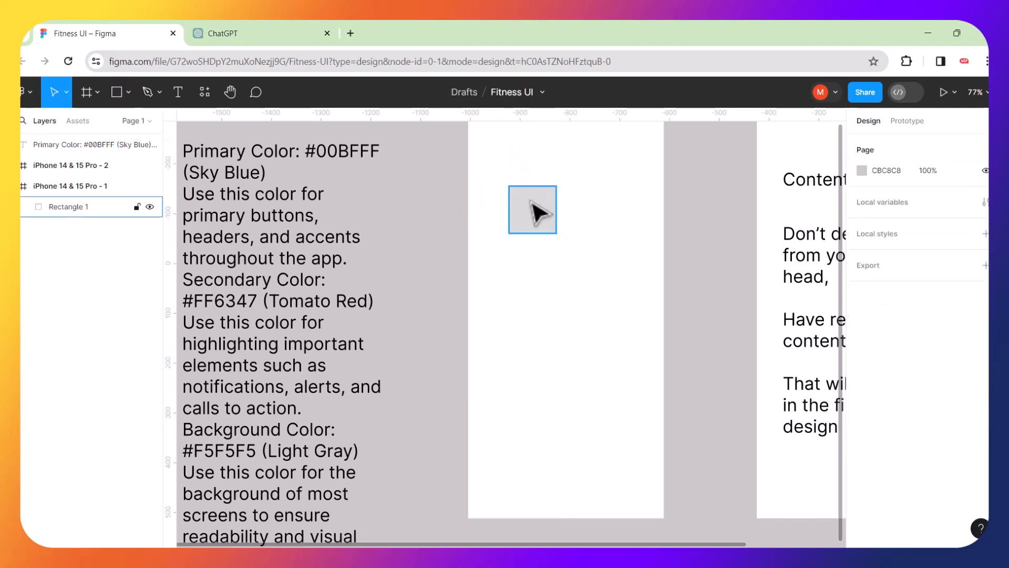
left_click(544, 213)
Copy the hex code 00BFFF from the colour list text, undoing an accidental recolour of the text.
left_click(389, 160)
double_click(377, 150)
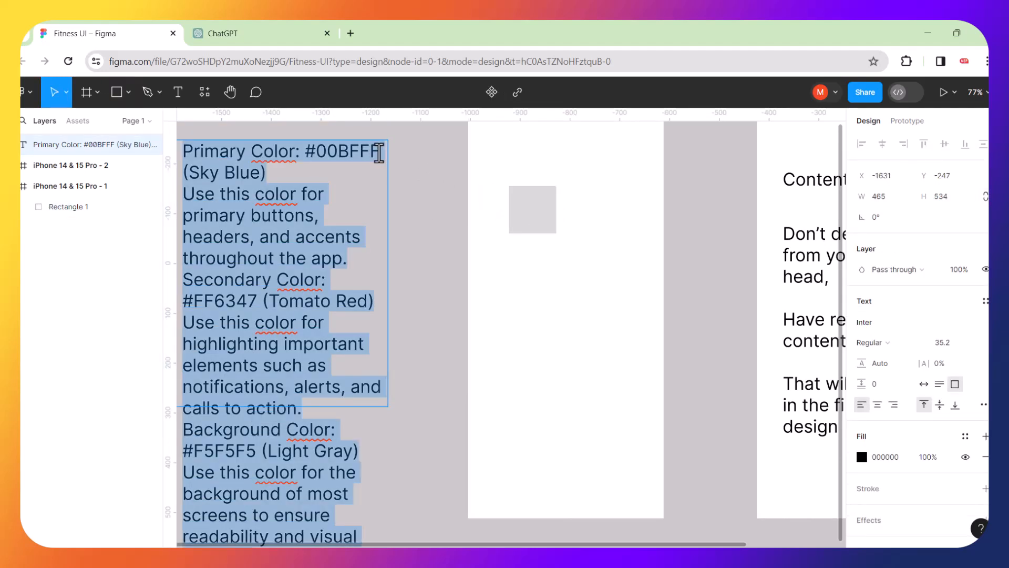
left_click(379, 152)
left_click_drag(380, 152, 315, 159)
key("ctrl+c")
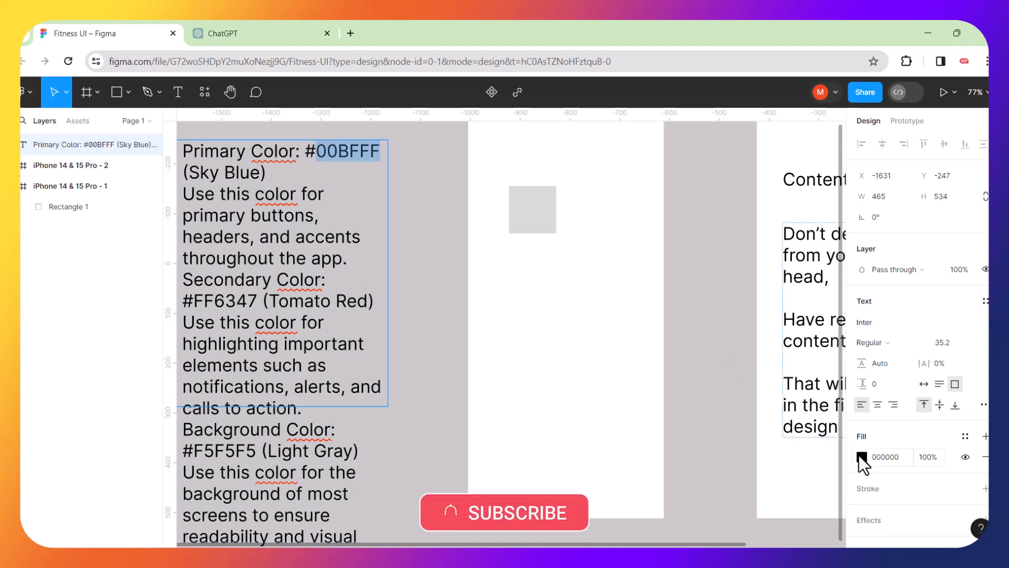
left_click(862, 457)
left_click(763, 420)
key("ctrl+v")
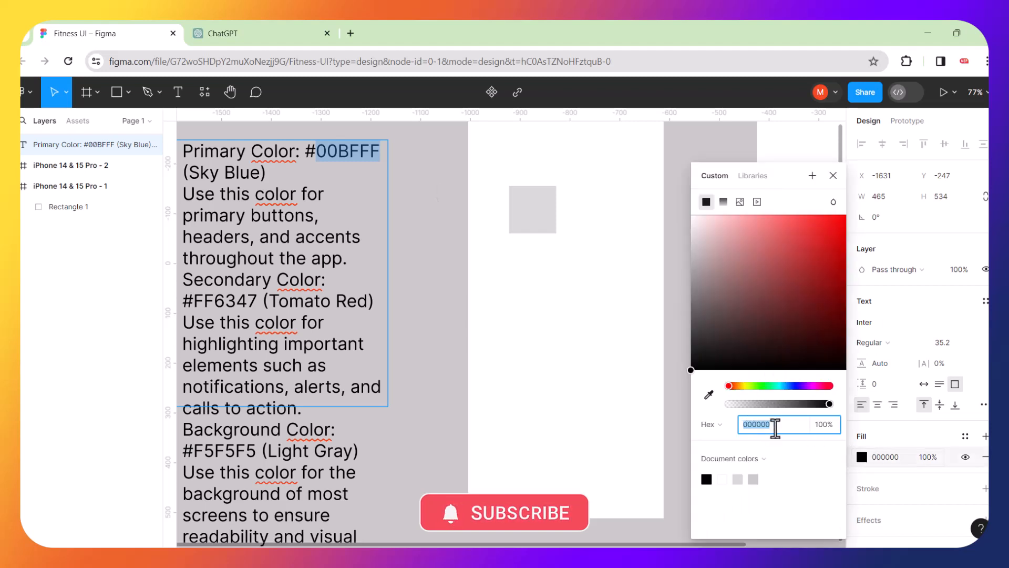
key("Return")
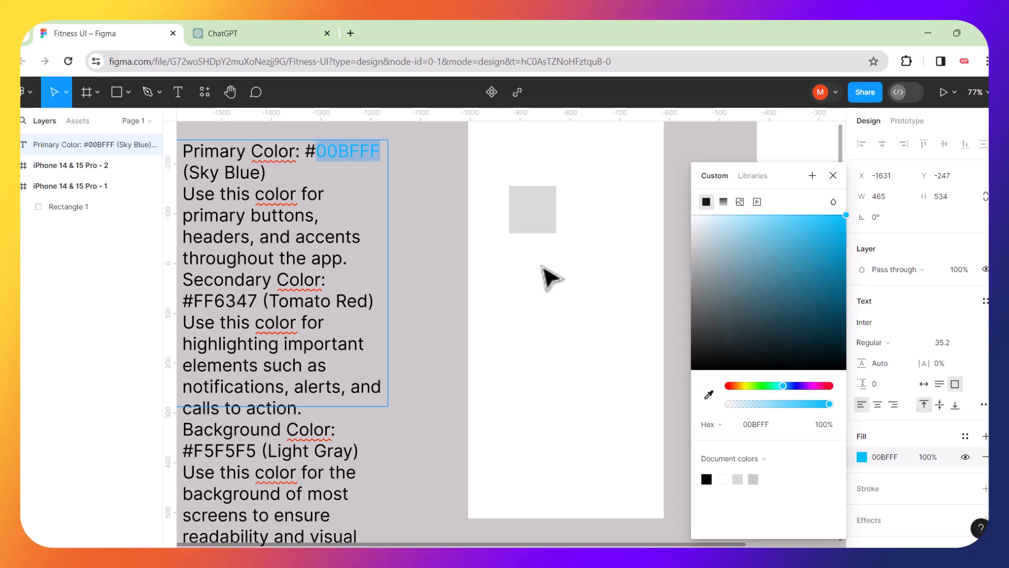
key("ctrl+z")
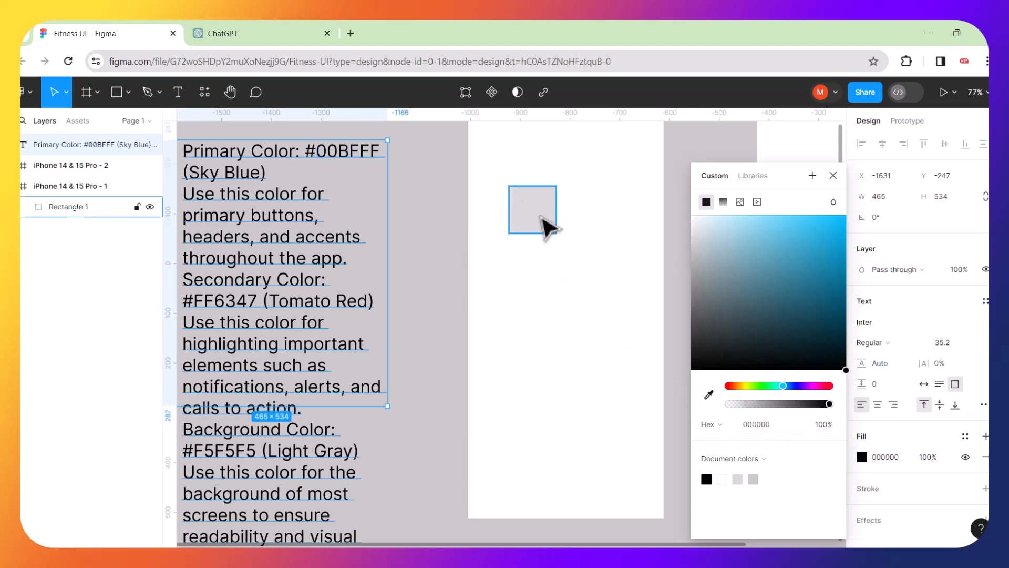
Fill the square sky blue 00BFFF and move it up near the frame's top.
left_click(544, 223)
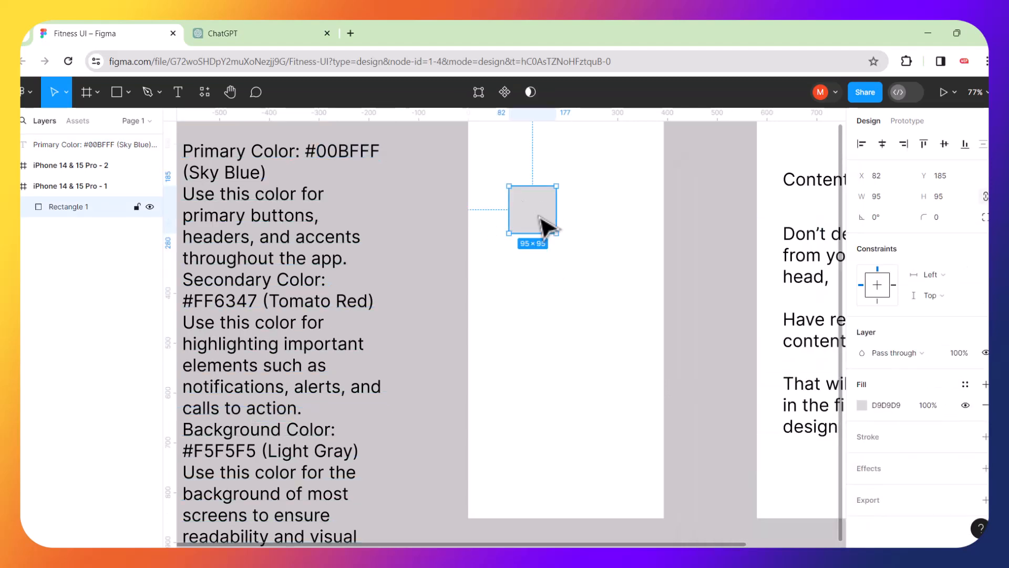
left_click(862, 405)
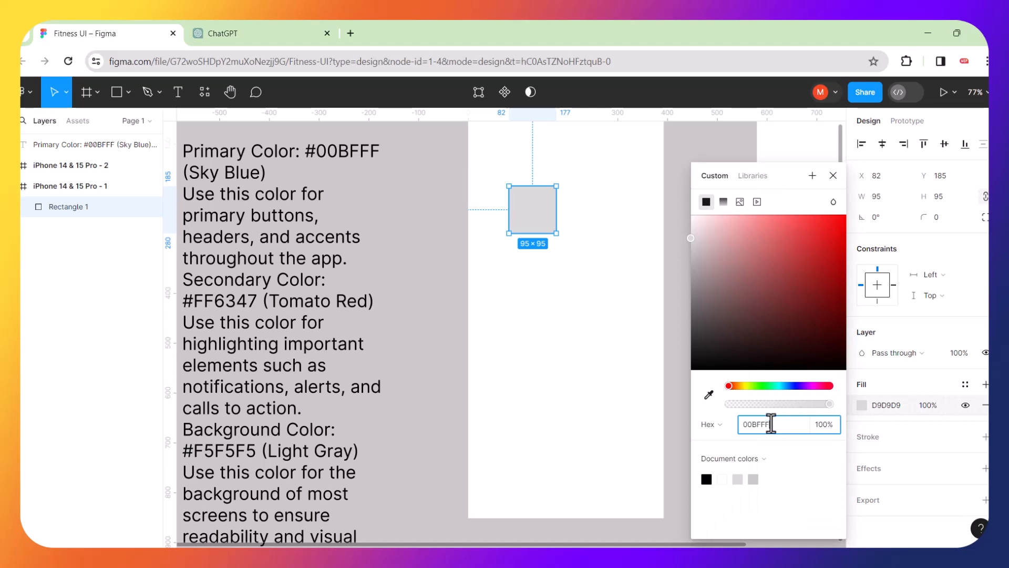
key("Return")
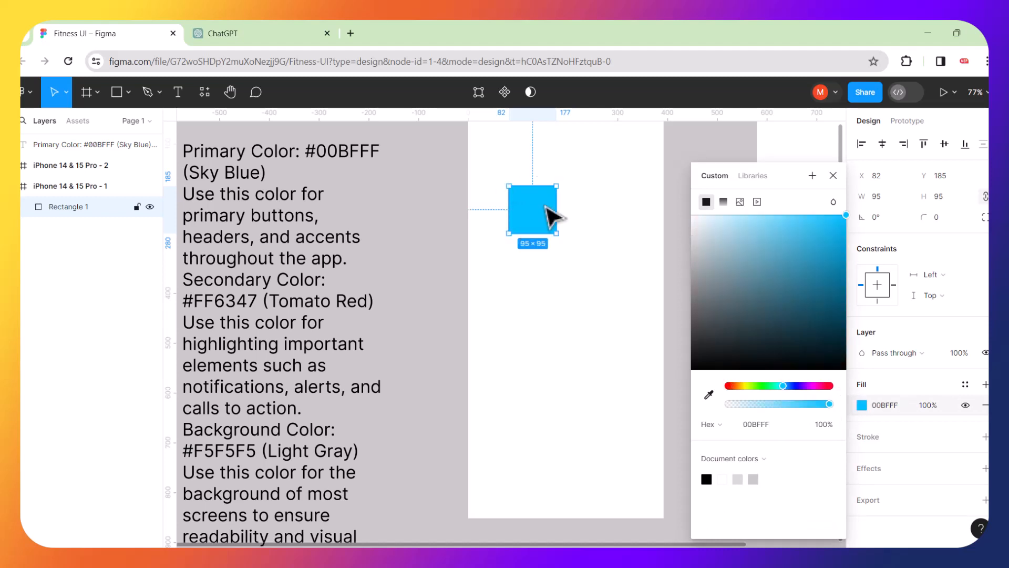
left_click_drag(550, 216, 541, 171)
left_click(537, 254)
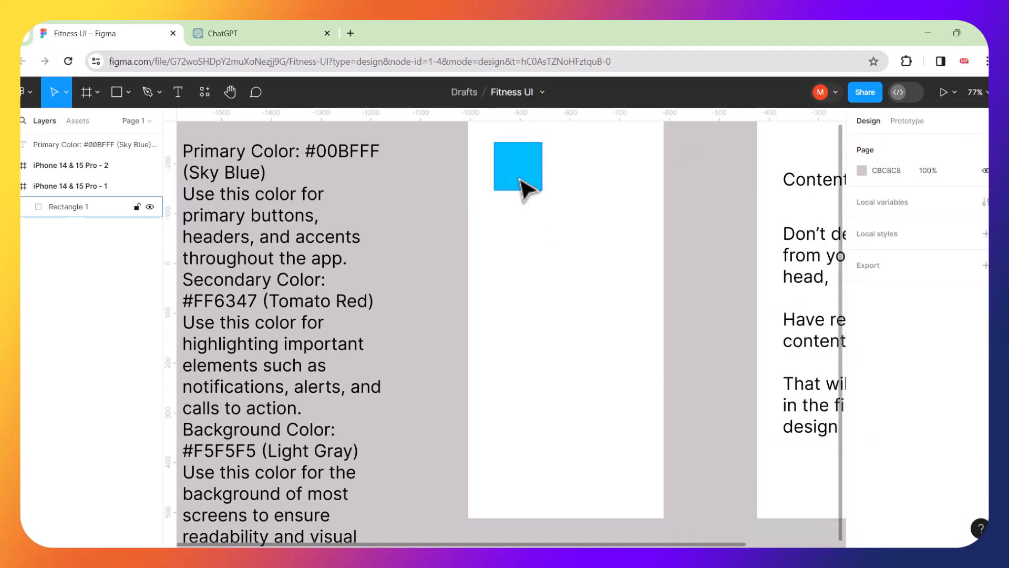
left_click(525, 185)
Place a copy of the blue square below the first and fill the middle square tomato red FF6347.
left_click_drag(523, 187, 524, 304)
scroll(276, 216, "left", 2)
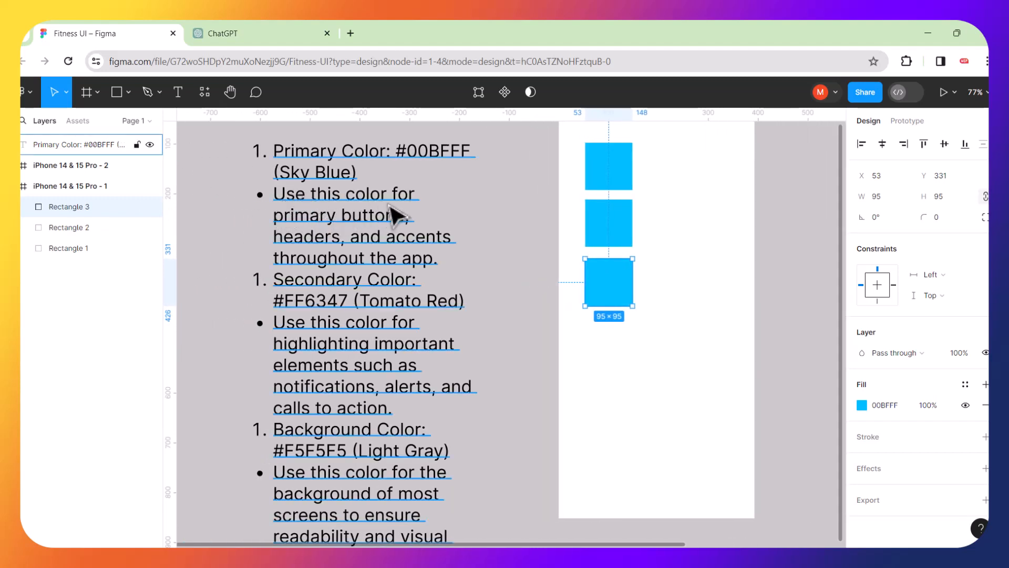
double_click(356, 303)
left_click(347, 301)
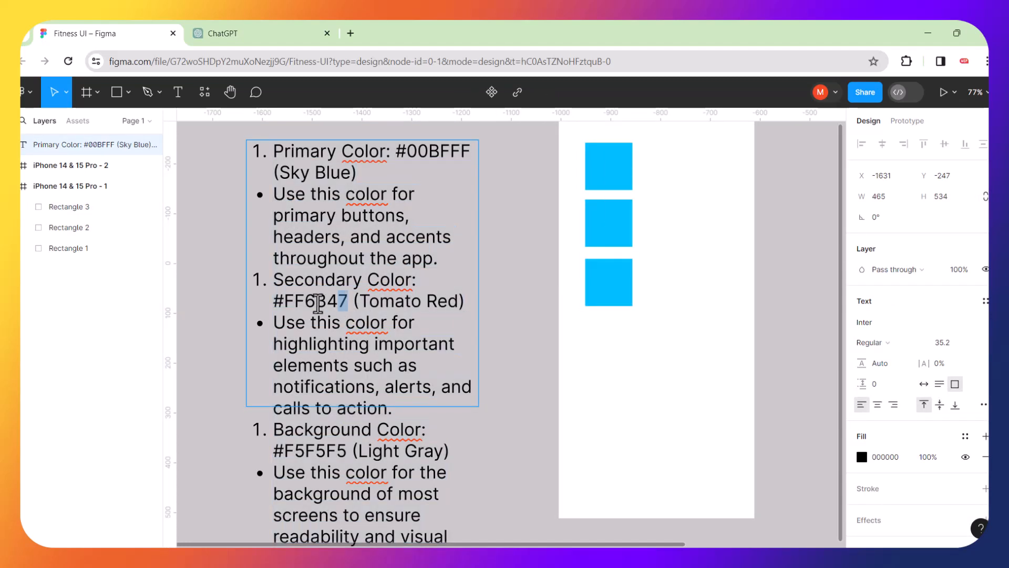
left_click_drag(318, 303, 290, 306)
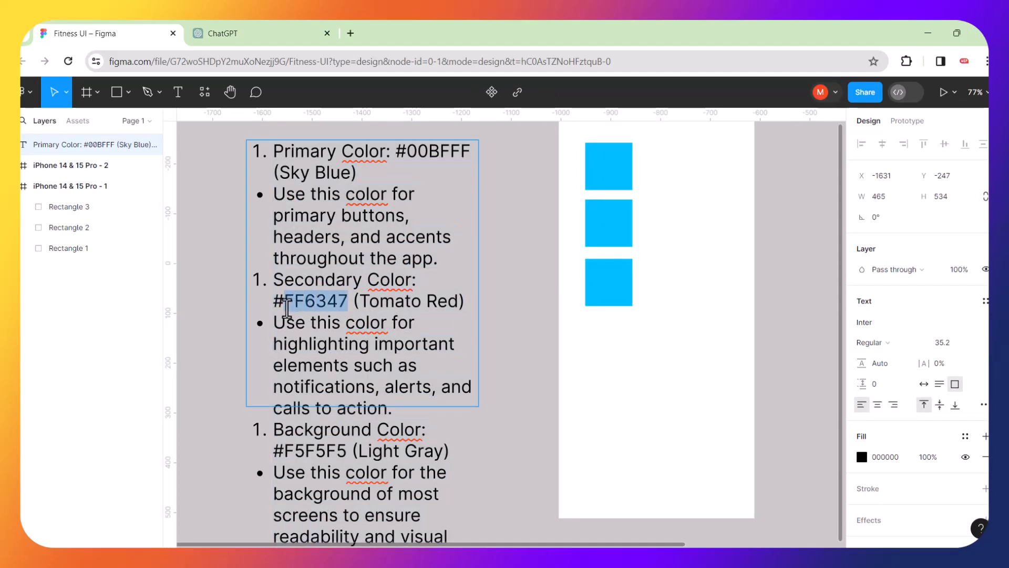
key("Escape")
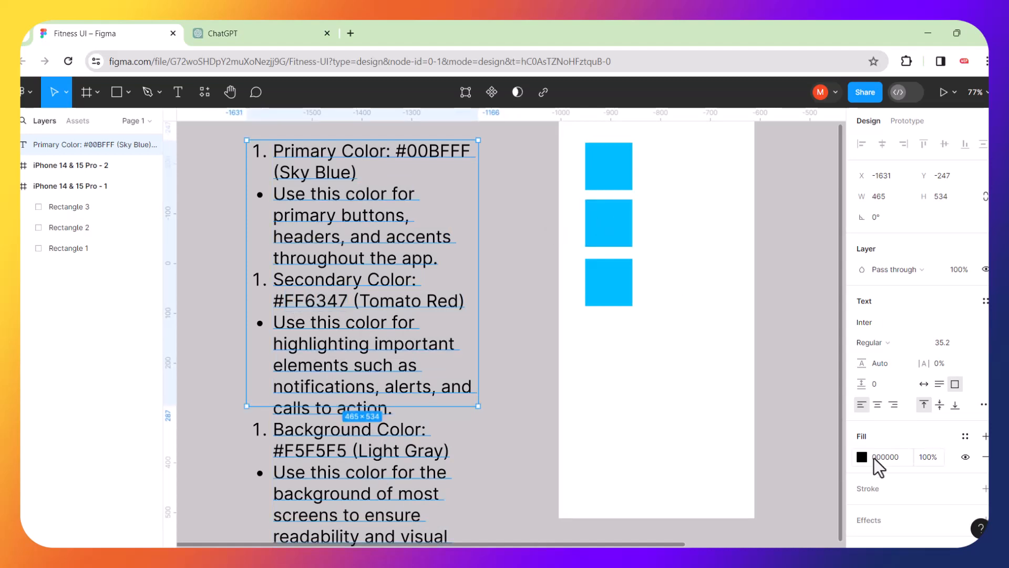
left_click(888, 457)
left_click(611, 221)
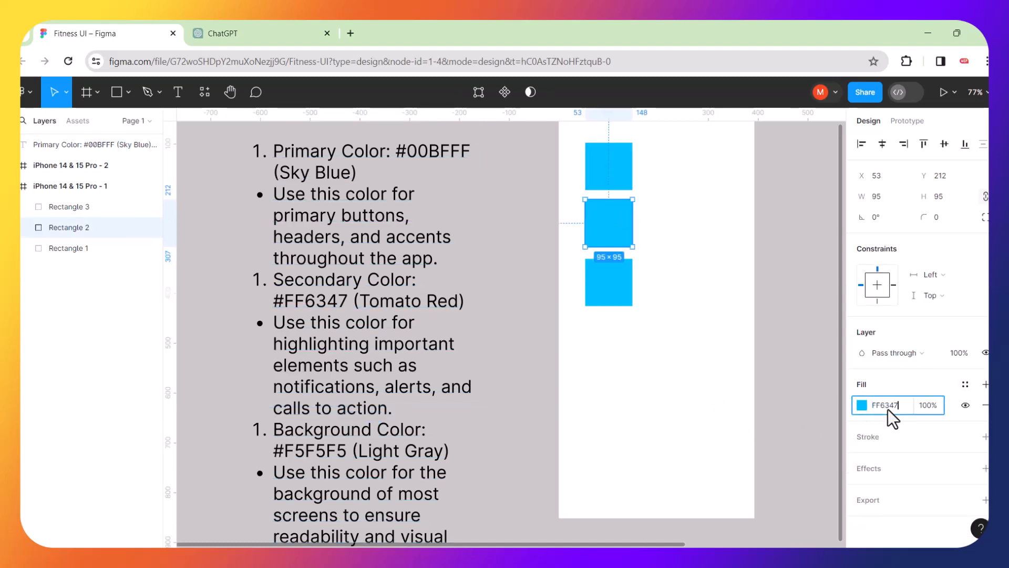
key("Return")
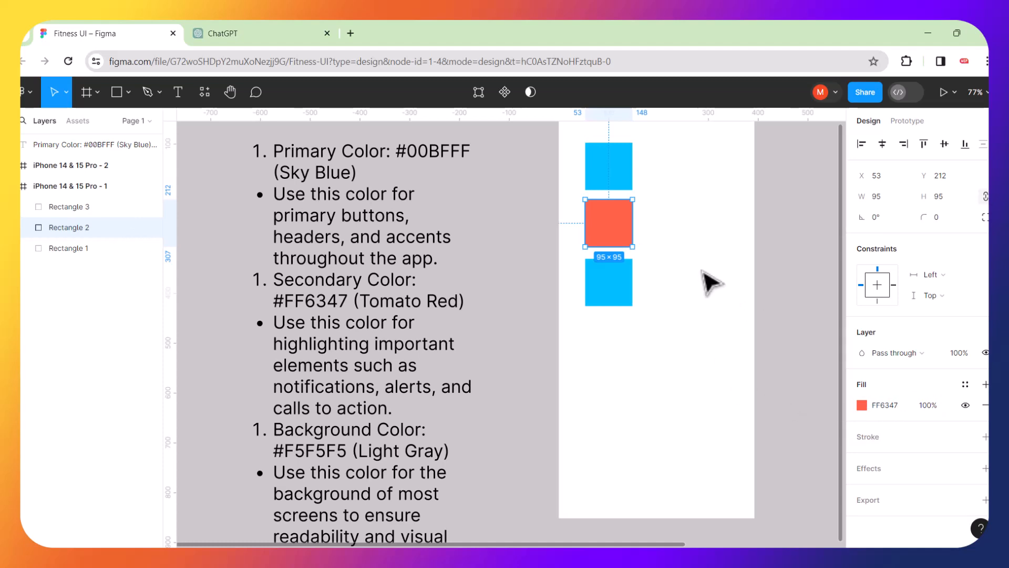
Stretch the colour notes text box taller, to 878.
scroll(379, 315, "down", 2)
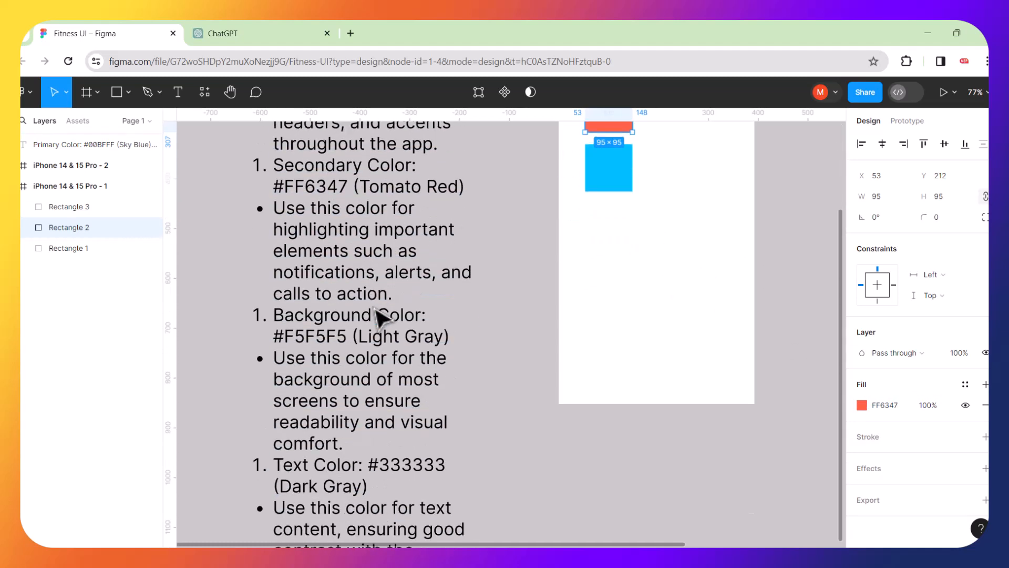
left_click(327, 319)
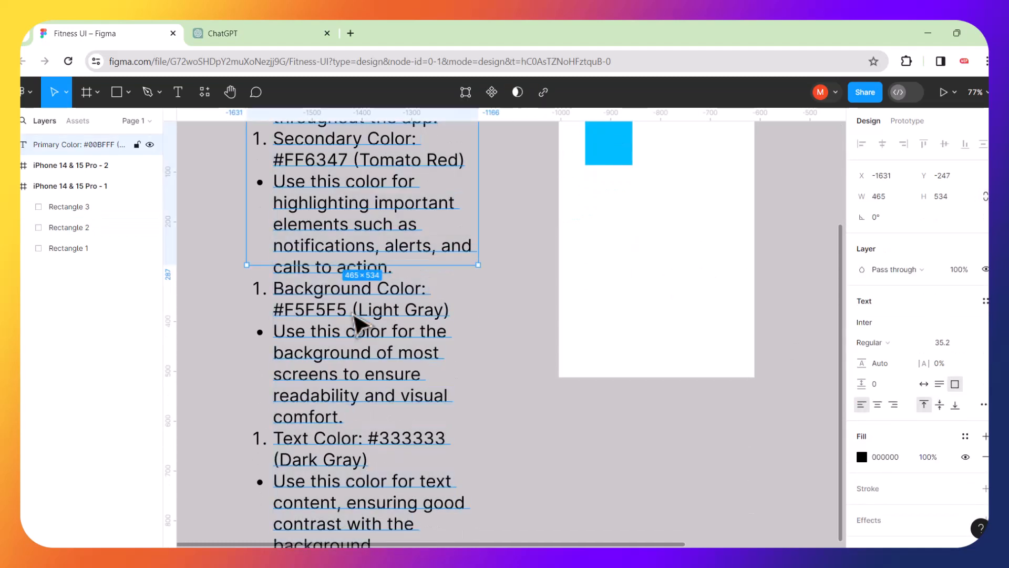
scroll(592, 270, "up", 2)
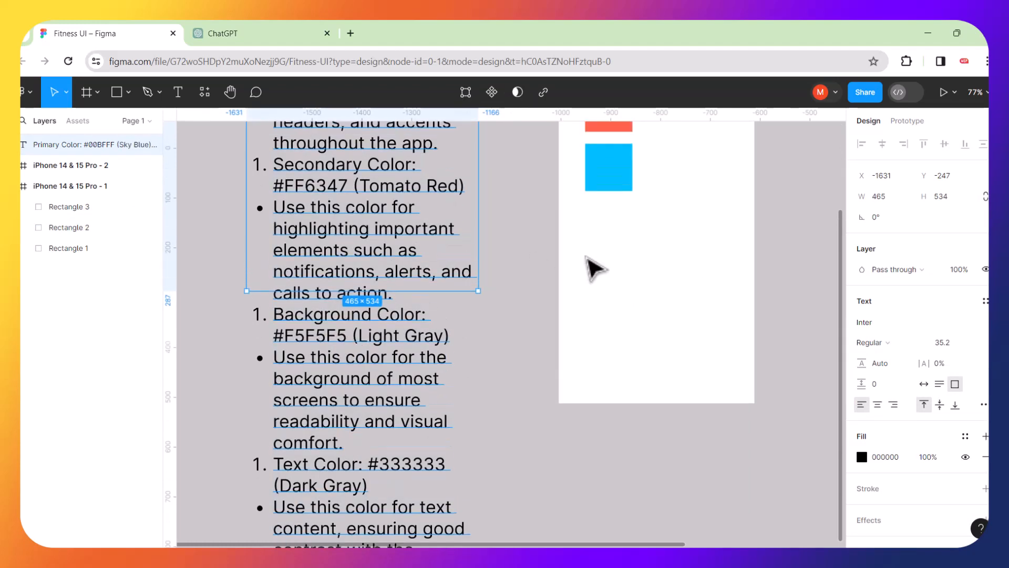
double_click(359, 434)
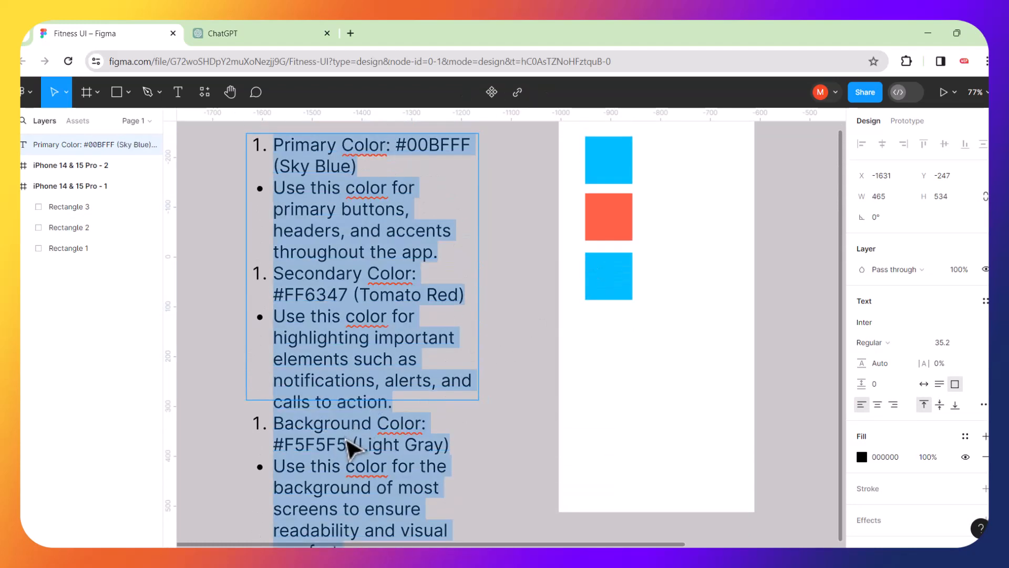
key("Escape")
key("Return")
key("Escape")
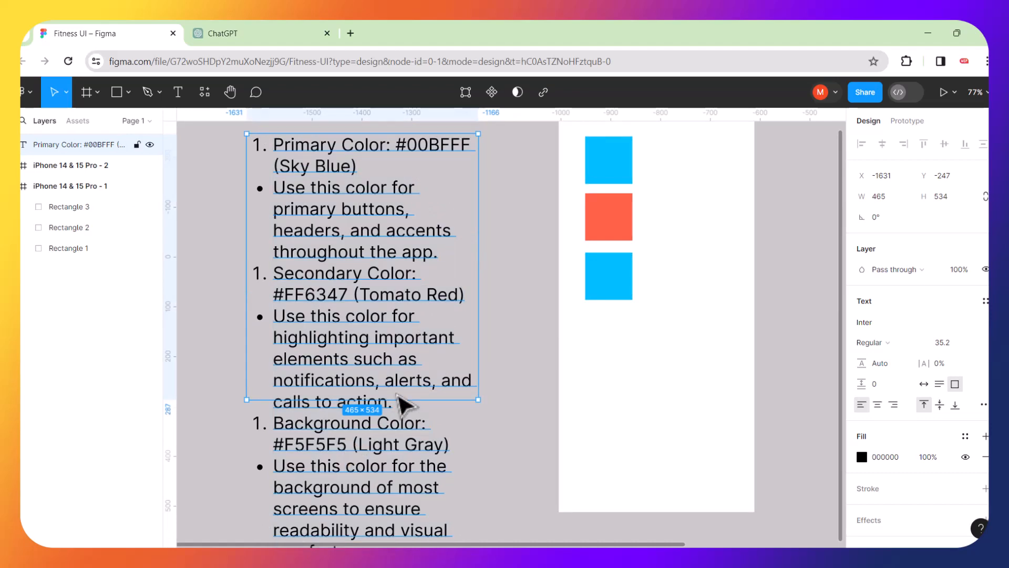
left_click_drag(392, 500, 383, 388)
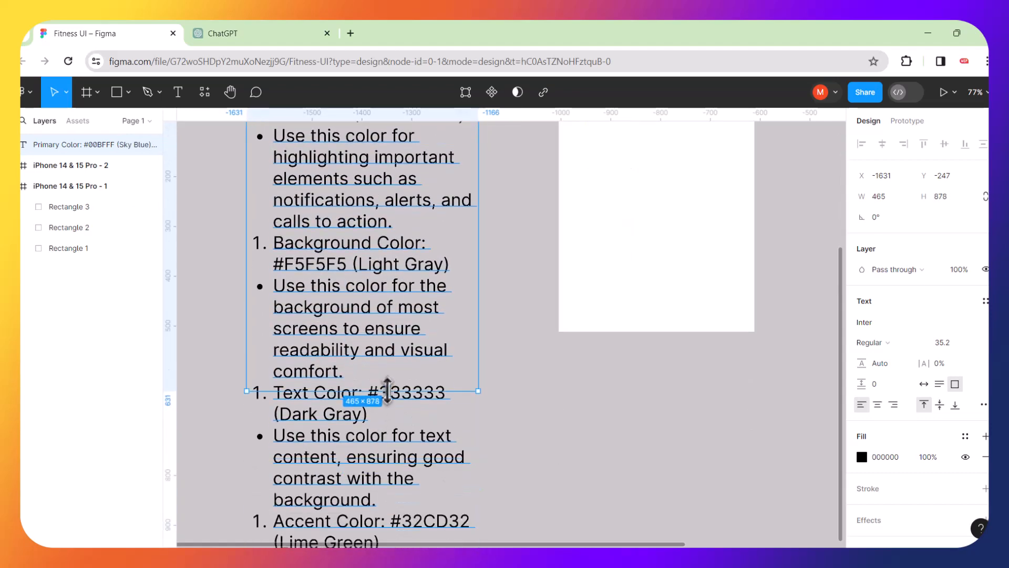
Copy the Light Gray hex code F5F5F5 from the colour notes text.
double_click(356, 267)
left_click(344, 265)
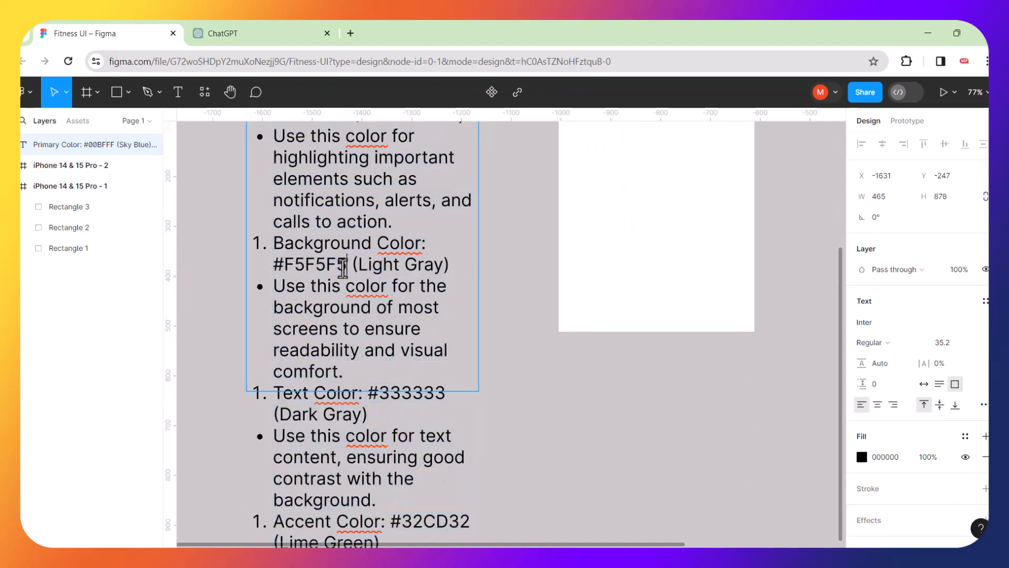
left_click_drag(343, 268, 278, 272)
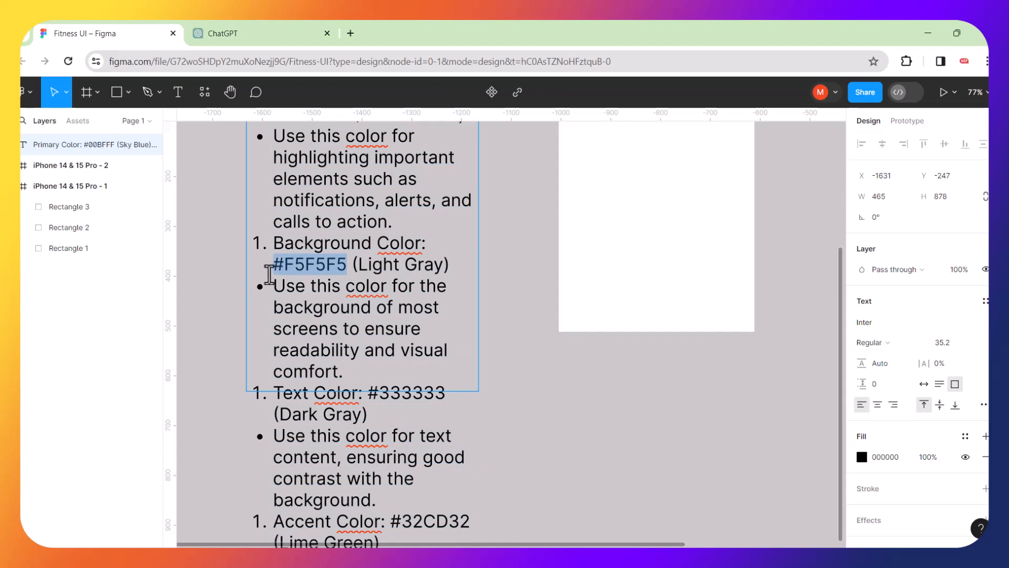
scroll(549, 326, "up", 5)
scroll(550, 326, "right", 5)
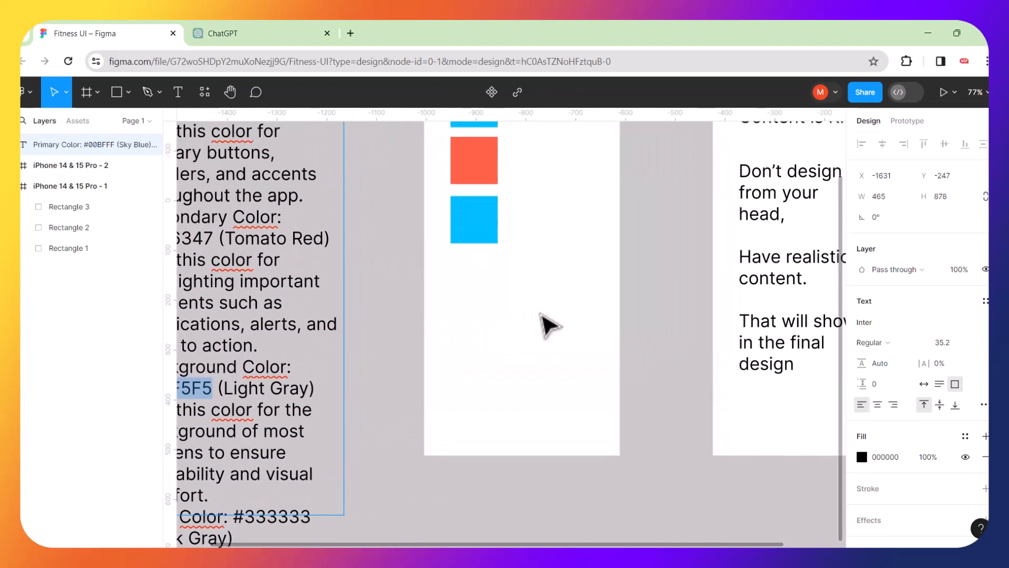
scroll(549, 326, "up", 2)
key("Escape")
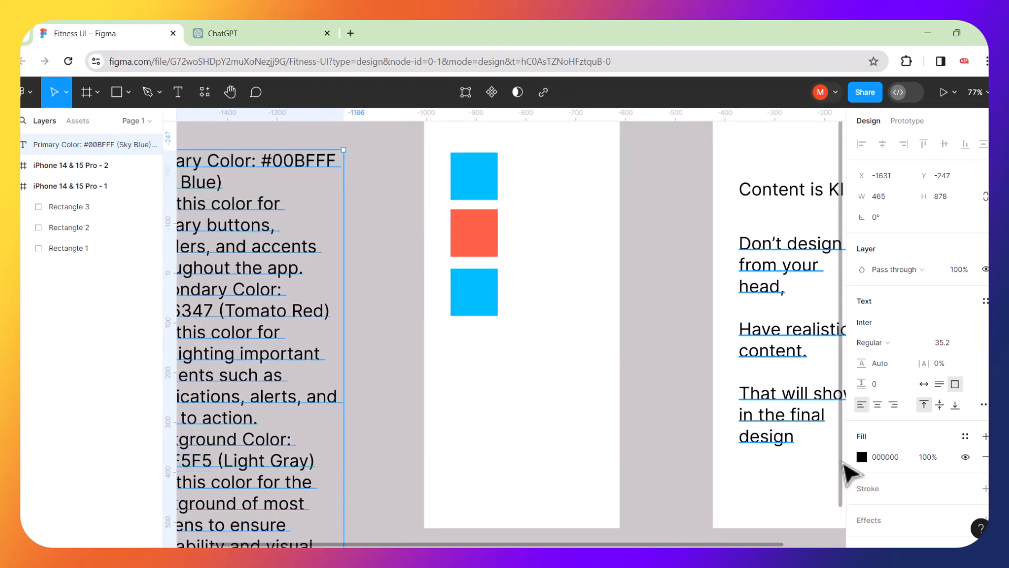
Fill the bottom square with light gray #F5F5F5.
left_click(488, 294)
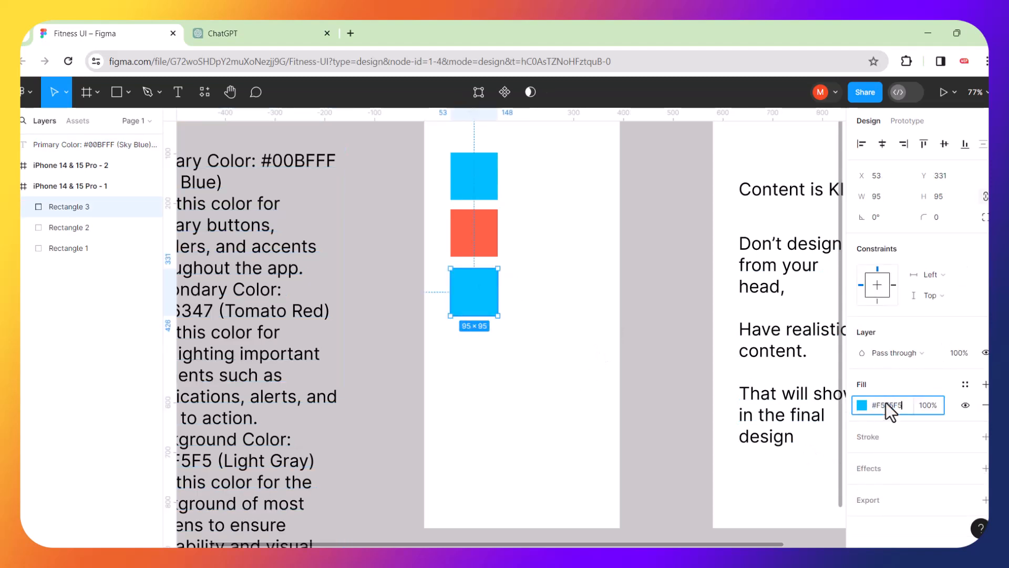
left_click(886, 405)
type("#F5F5F5")
key("Return")
left_click(540, 402)
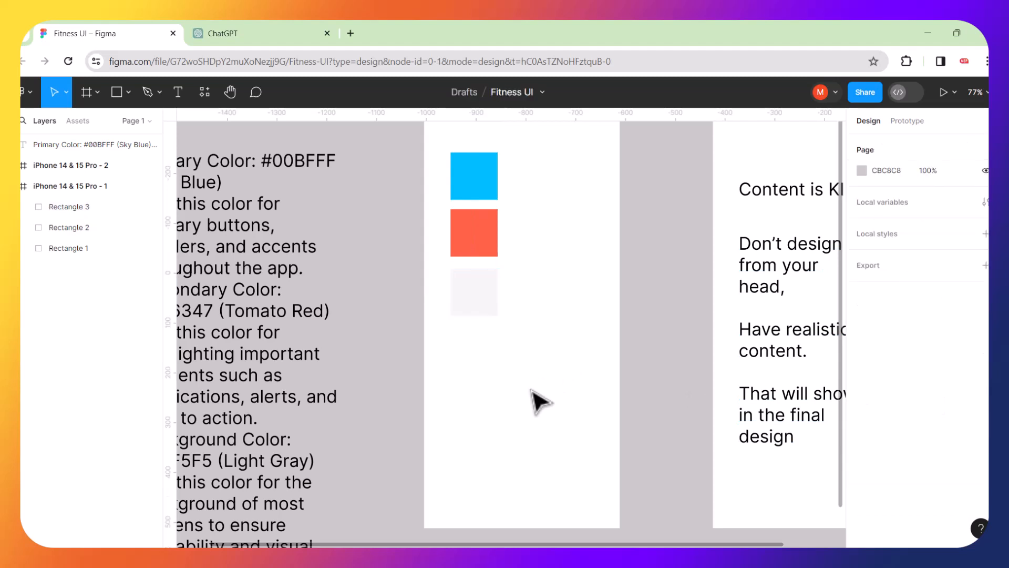
scroll(500, 311, "left", 3)
scroll(499, 313, "down", 1)
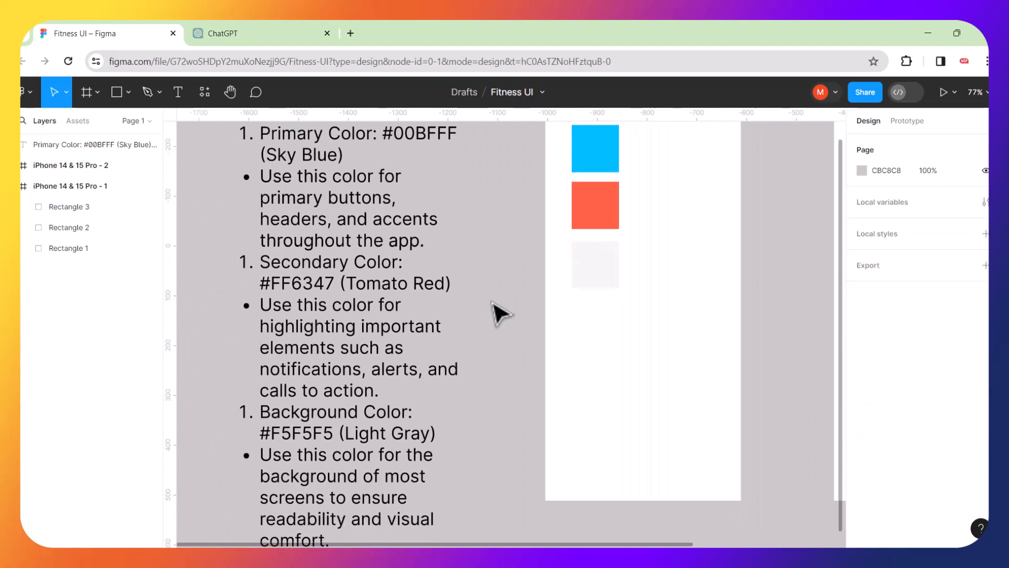
scroll(500, 314, "down", 1)
scroll(500, 314, "up", 3)
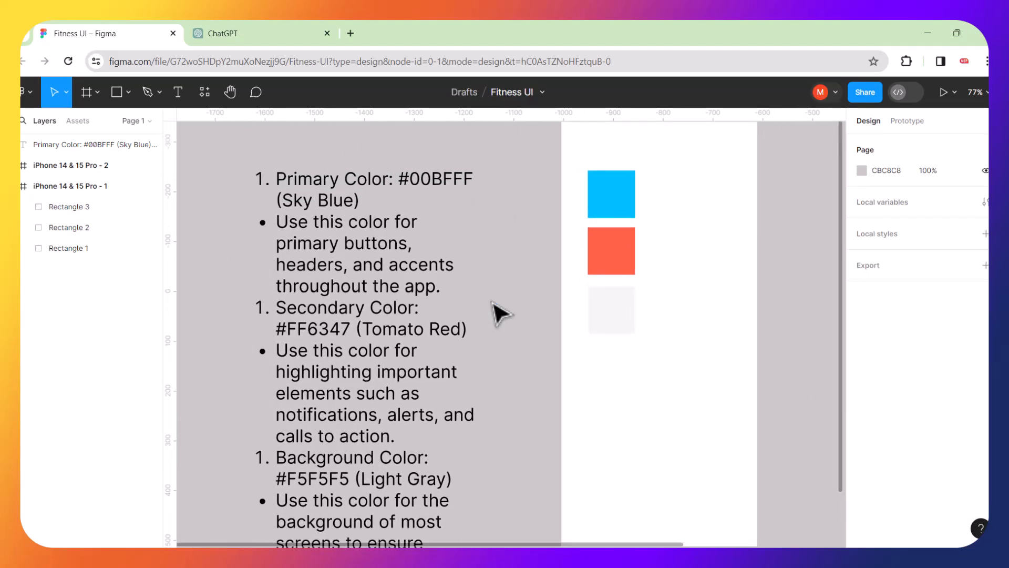
scroll(499, 314, "down", 6)
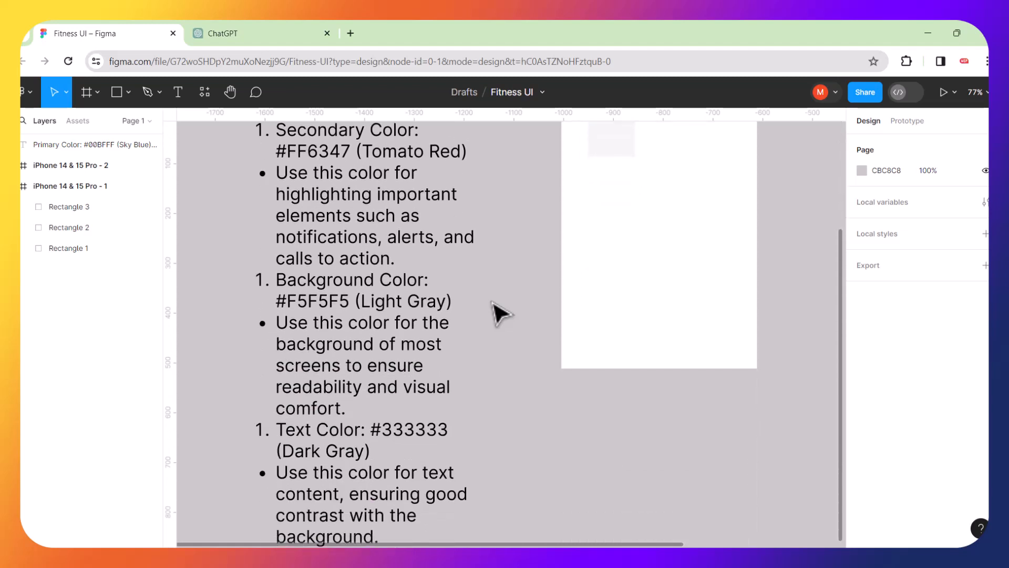
scroll(500, 314, "down", 3)
scroll(500, 314, "up", 5)
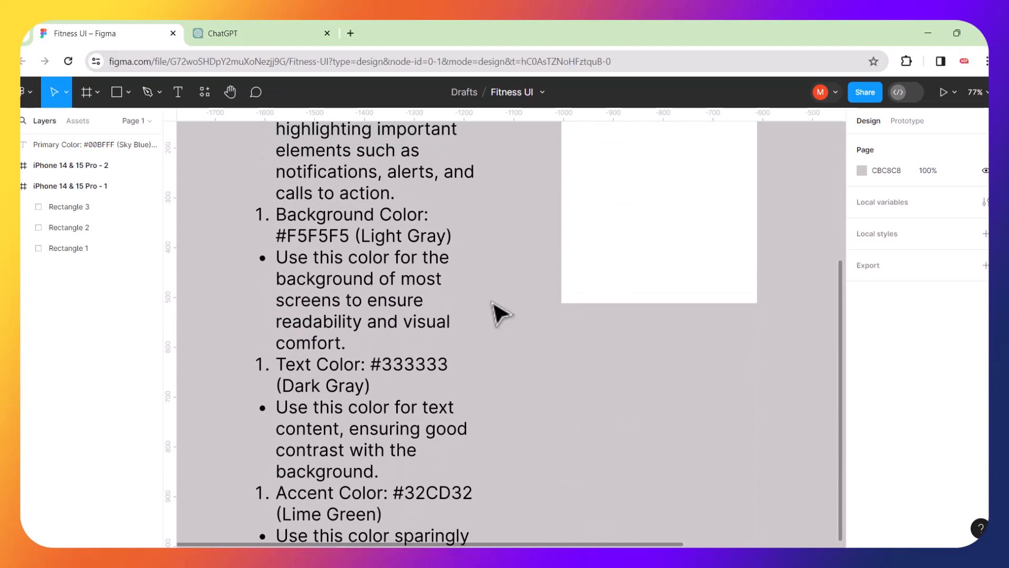
scroll(497, 313, "up", 2)
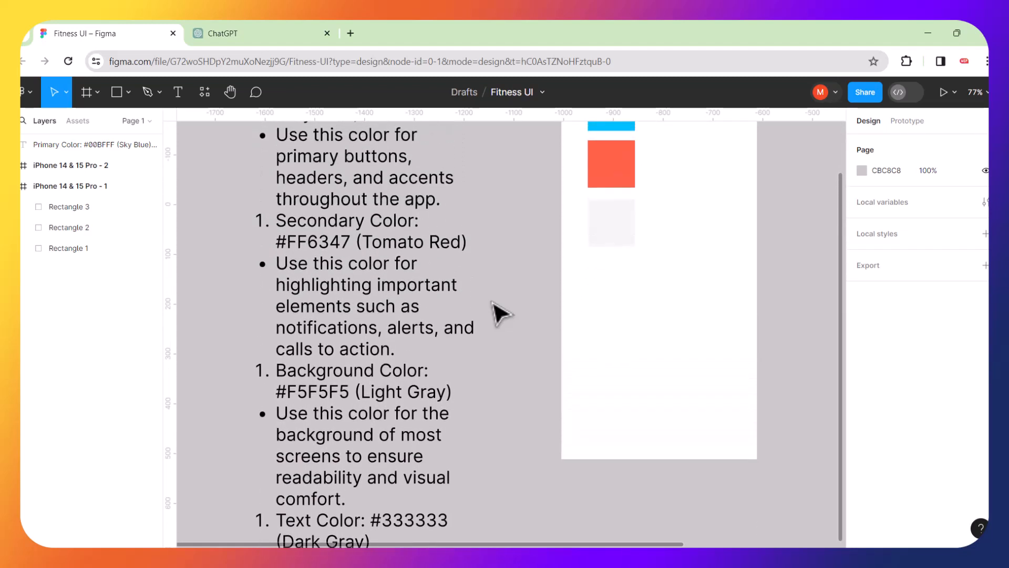
left_click(595, 252)
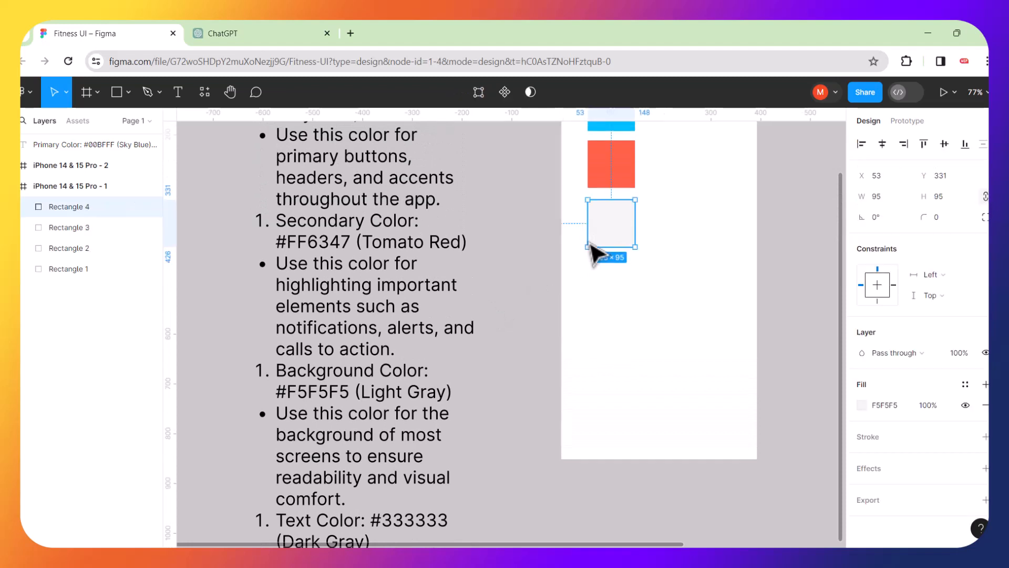
Place a copy of the light gray square lower down as a fourth swatch.
left_click_drag(604, 227, 620, 317)
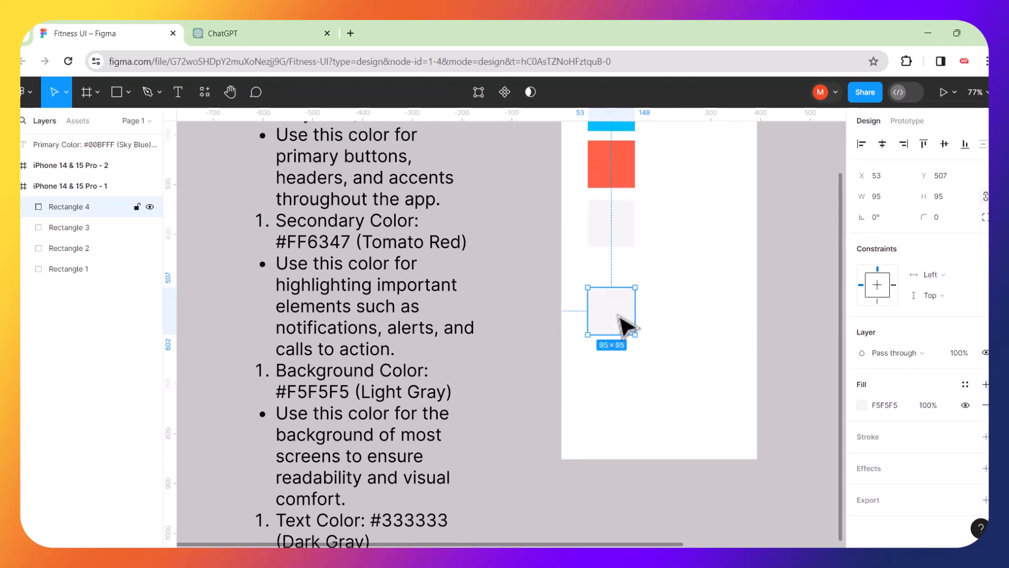
scroll(489, 400, "down", 5)
double_click(429, 376)
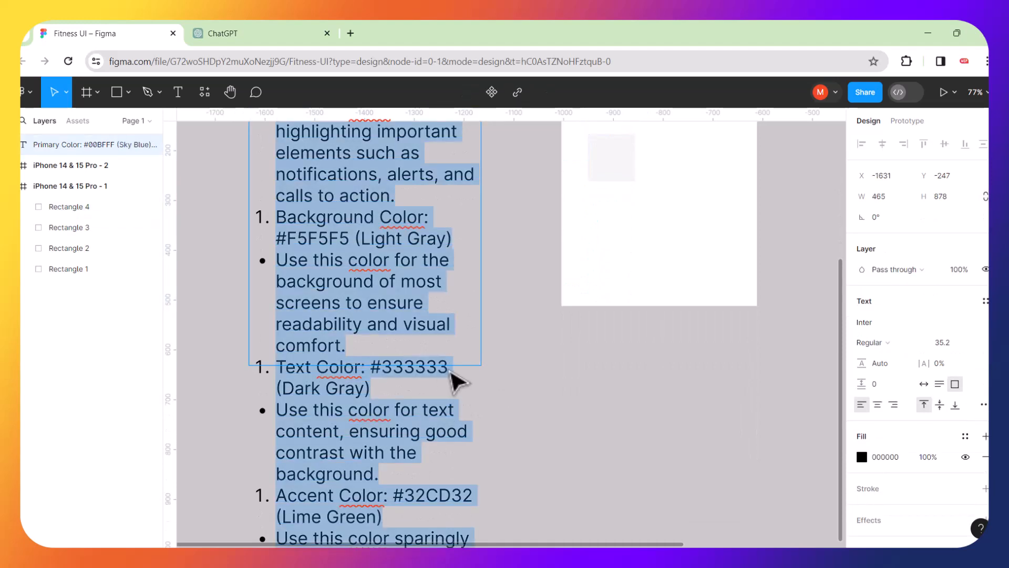
key("Escape")
left_click_drag(446, 364, 447, 452)
Set the colour notes text fill to dark gray 333333.
scroll(450, 368, "up", 1)
scroll(446, 368, "up", 3)
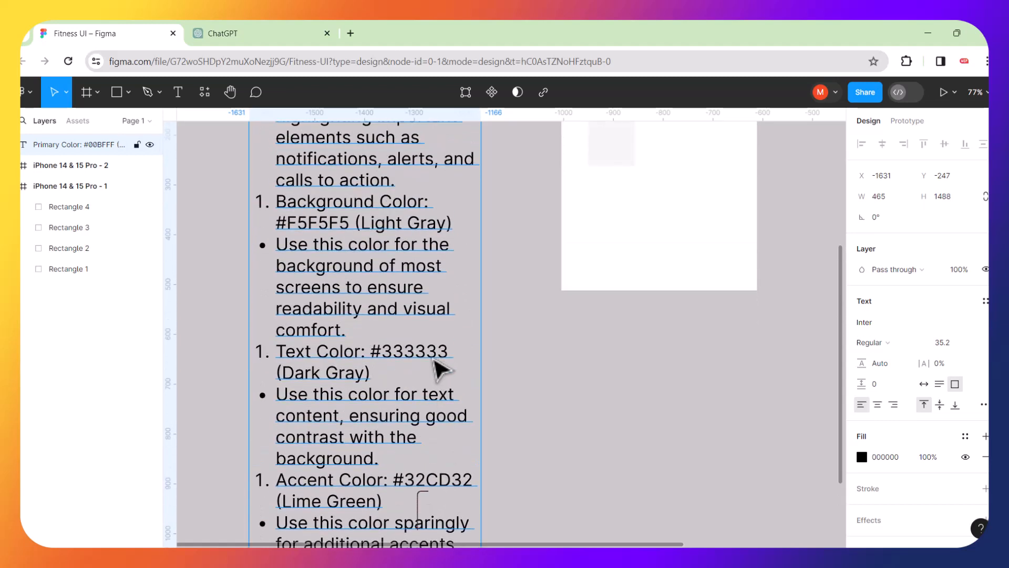
double_click(442, 351)
left_click_drag(444, 352, 383, 357)
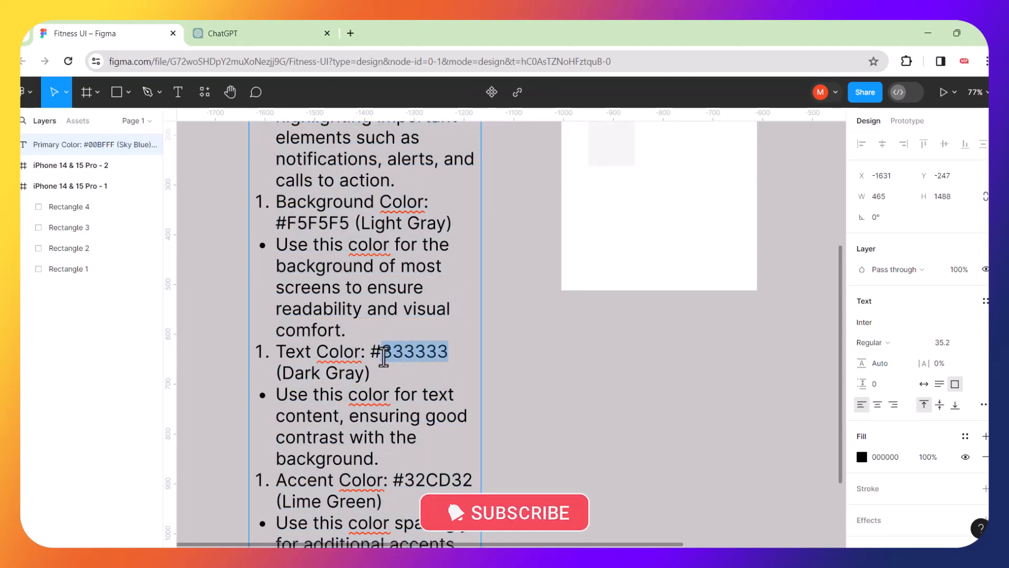
scroll(591, 287, "up", 3)
scroll(591, 288, "right", 2)
scroll(585, 278, "up", 3)
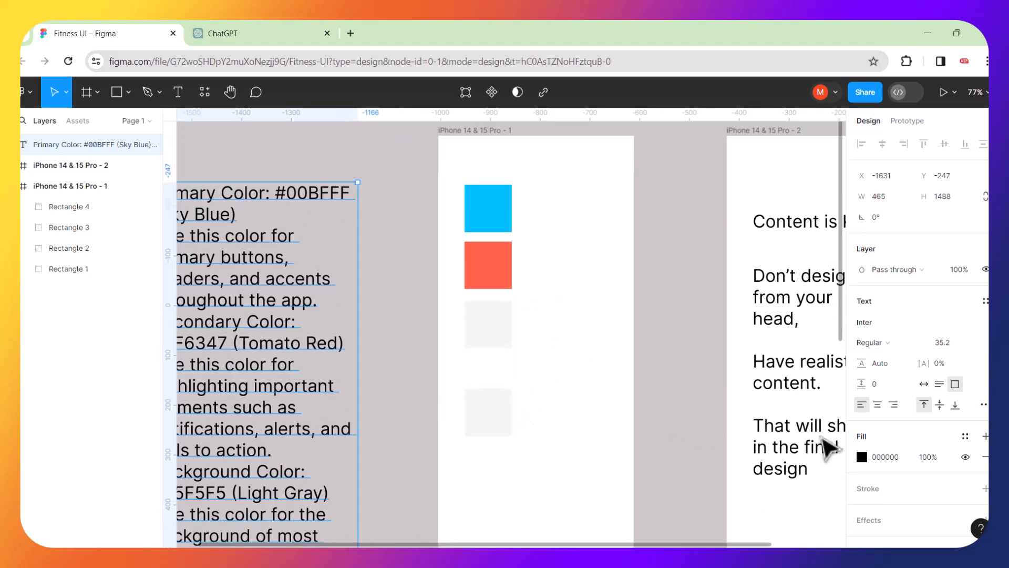
left_click(886, 458)
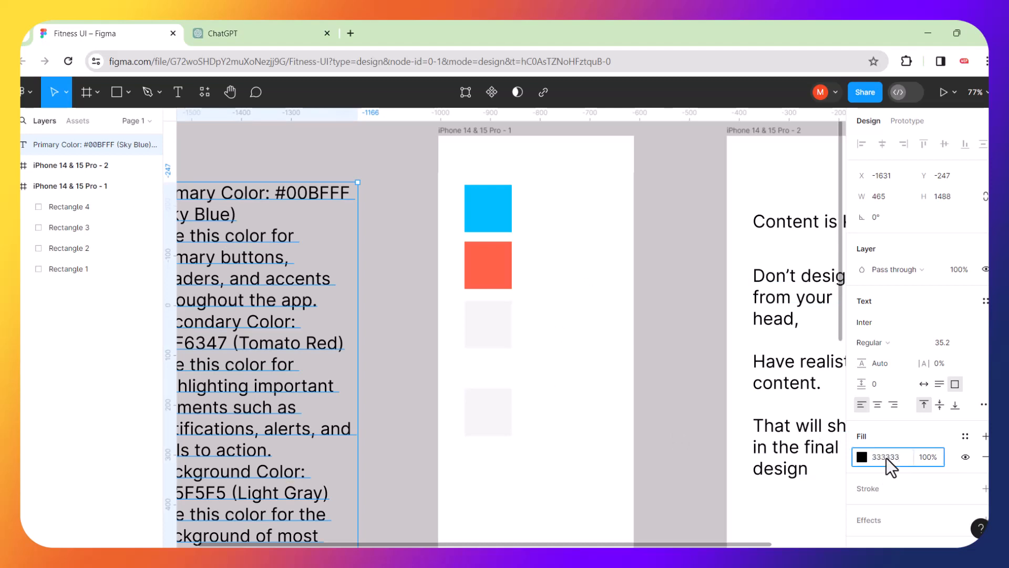
key("Return")
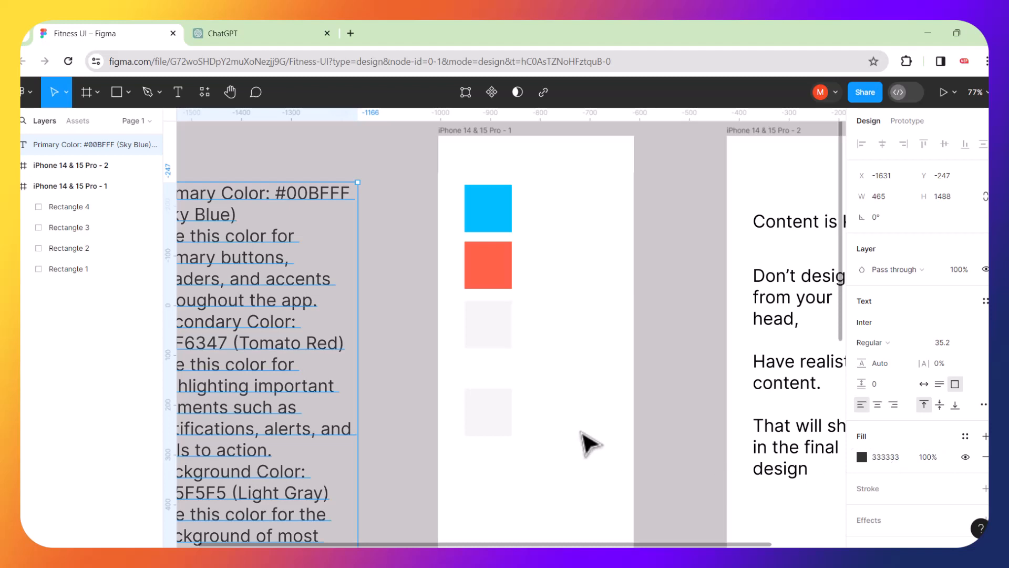
Fill the fourth square dark gray 333333.
left_click(506, 415)
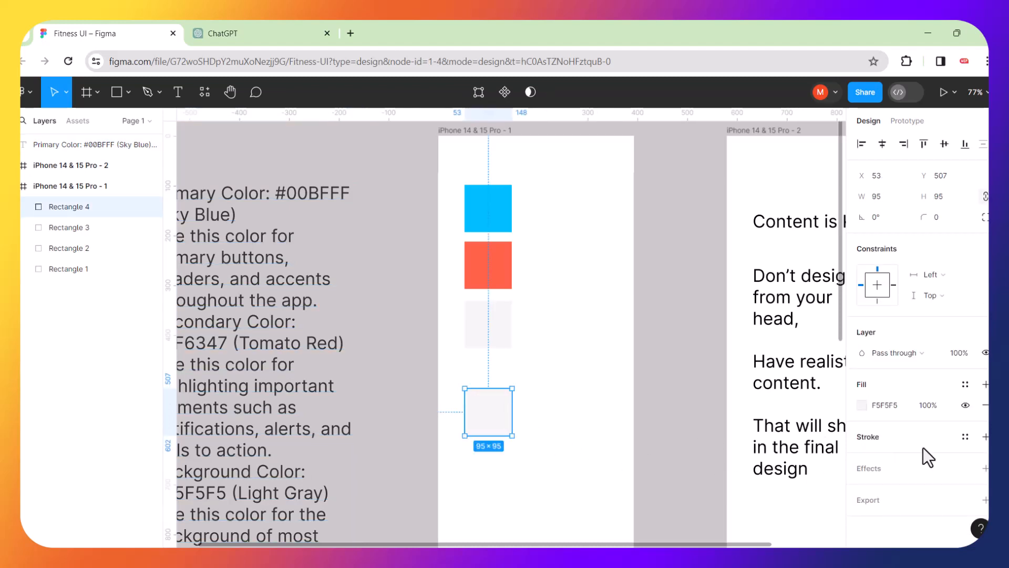
left_click(885, 405)
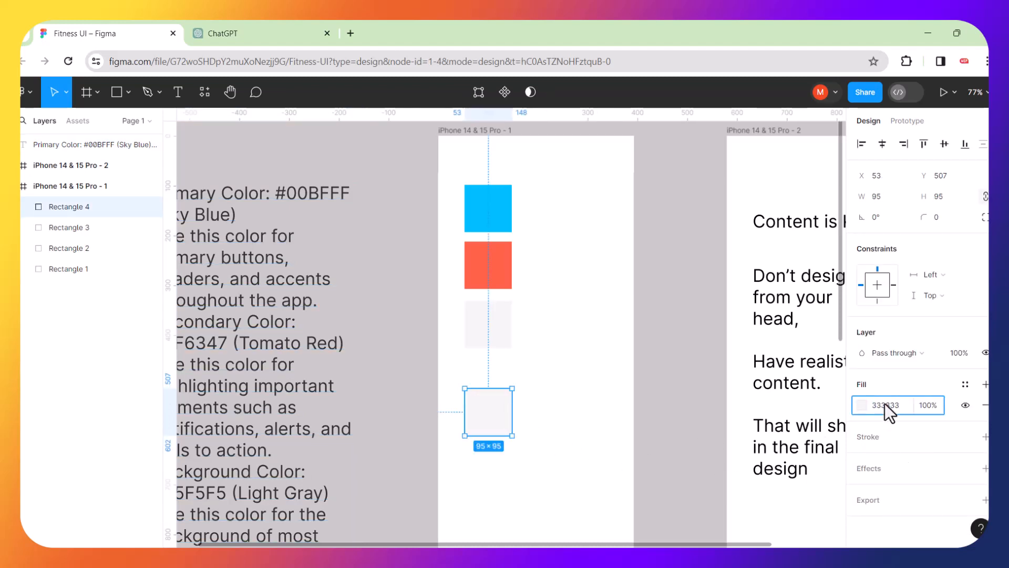
key("Return")
left_click(610, 418)
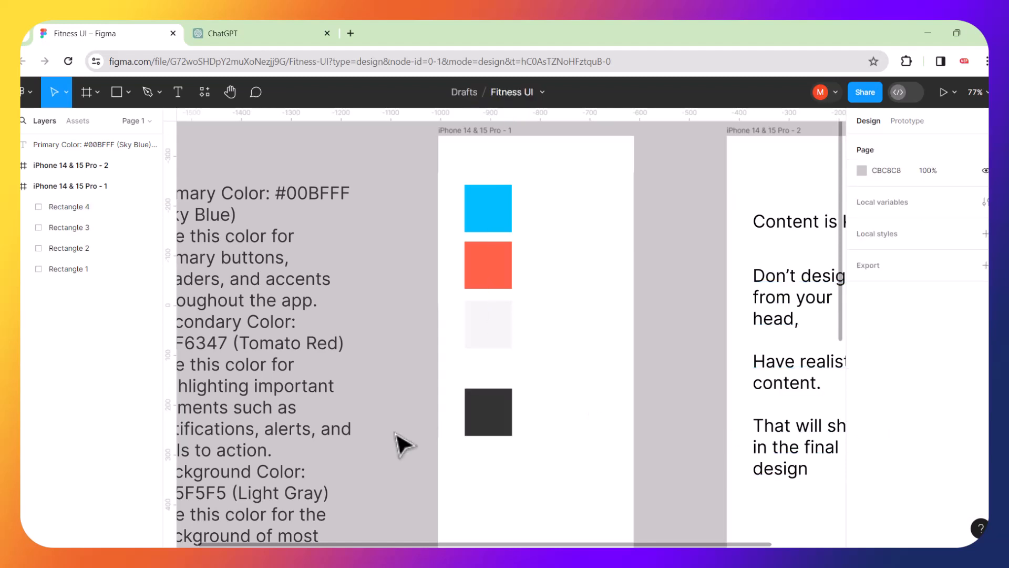
scroll(402, 445, "down", 10)
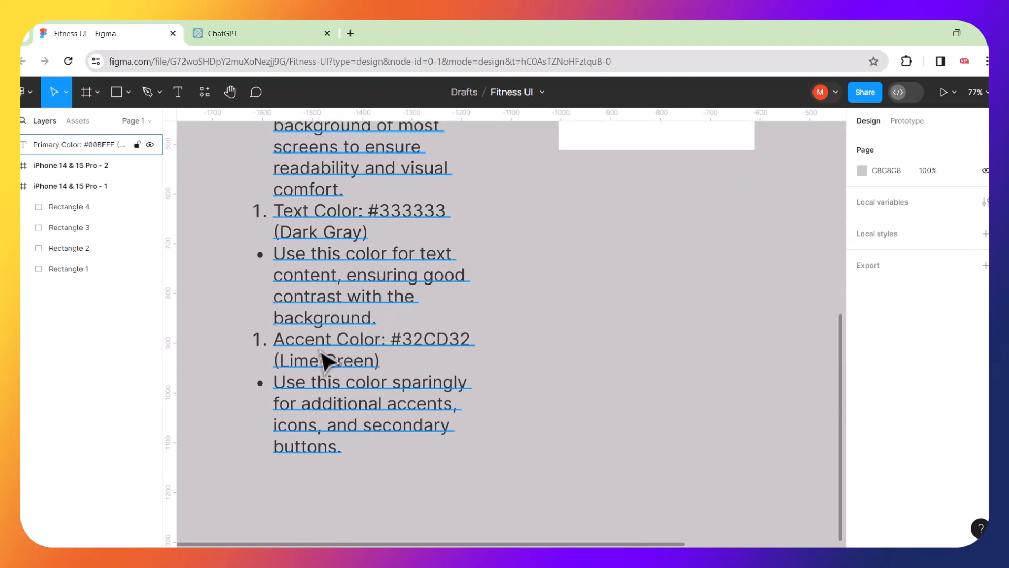
Copy the lime green hex code 32CD32 from the colour notes text.
double_click(415, 354)
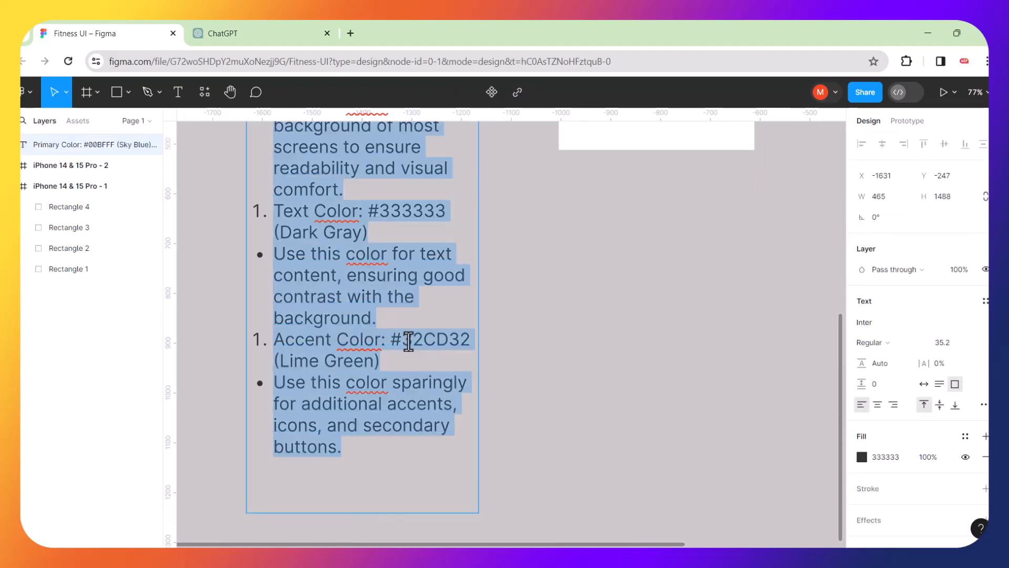
left_click(409, 340)
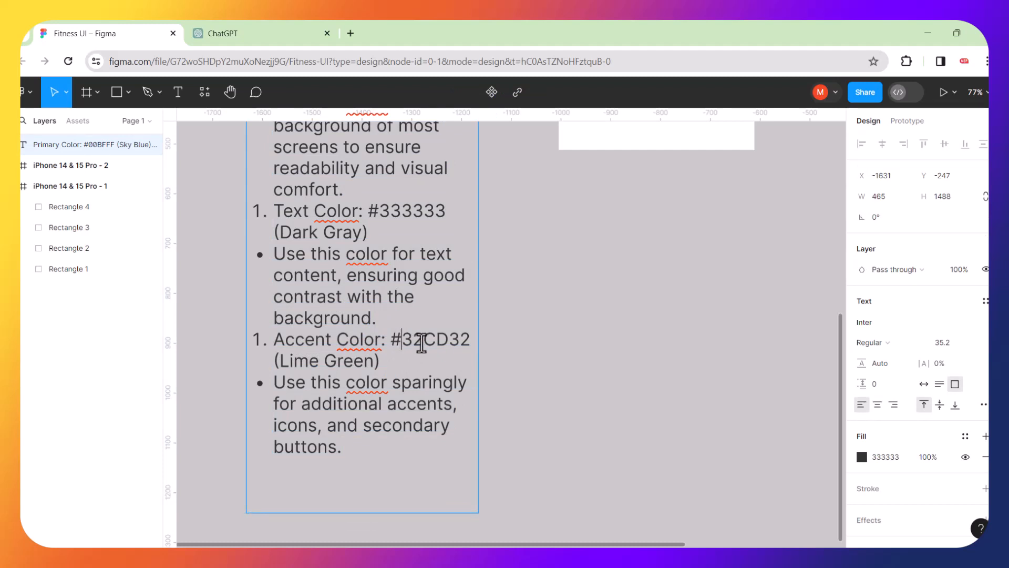
left_click_drag(422, 343, 459, 346)
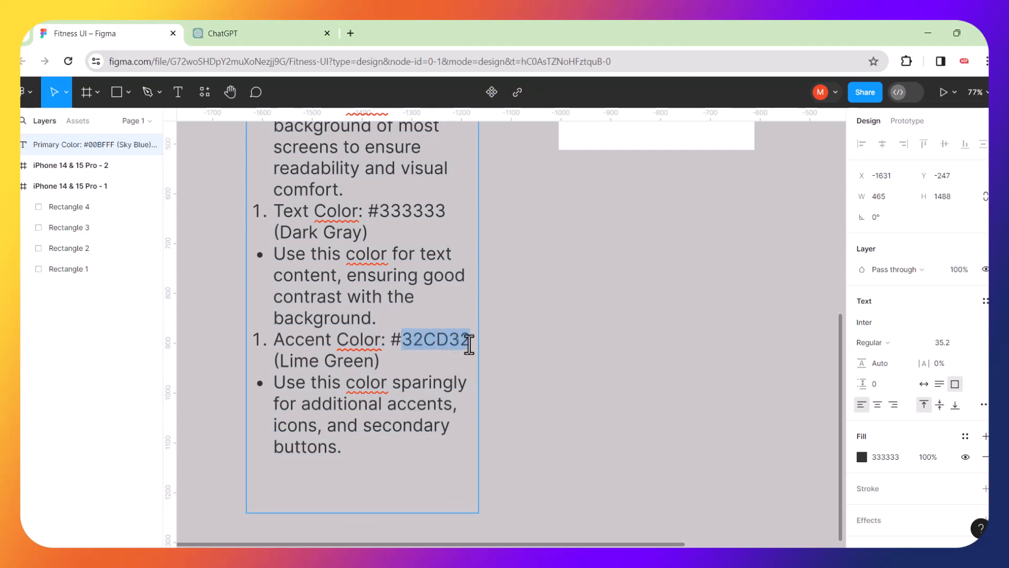
scroll(526, 277, "up", 5)
scroll(531, 279, "right", 3)
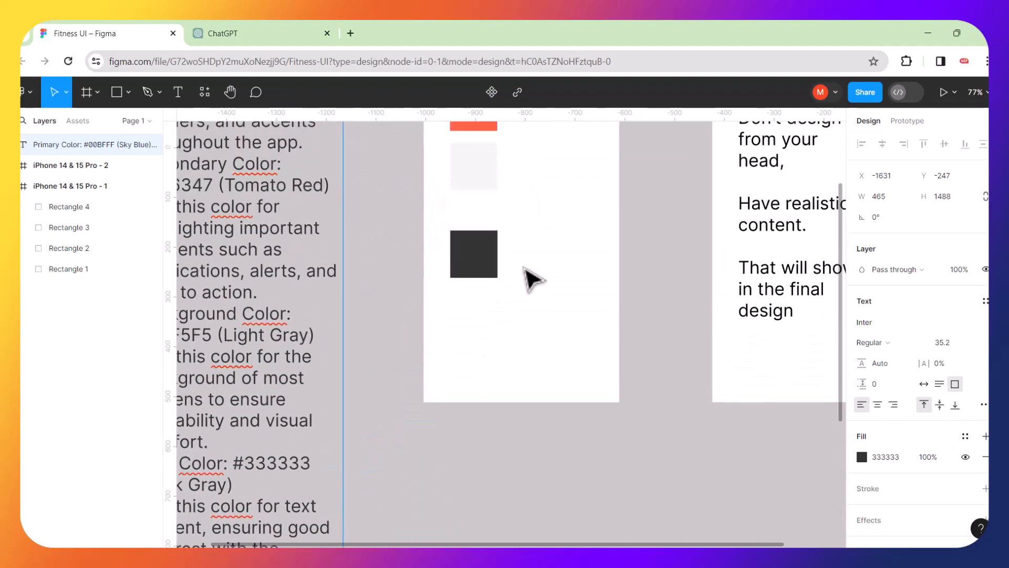
key("Escape")
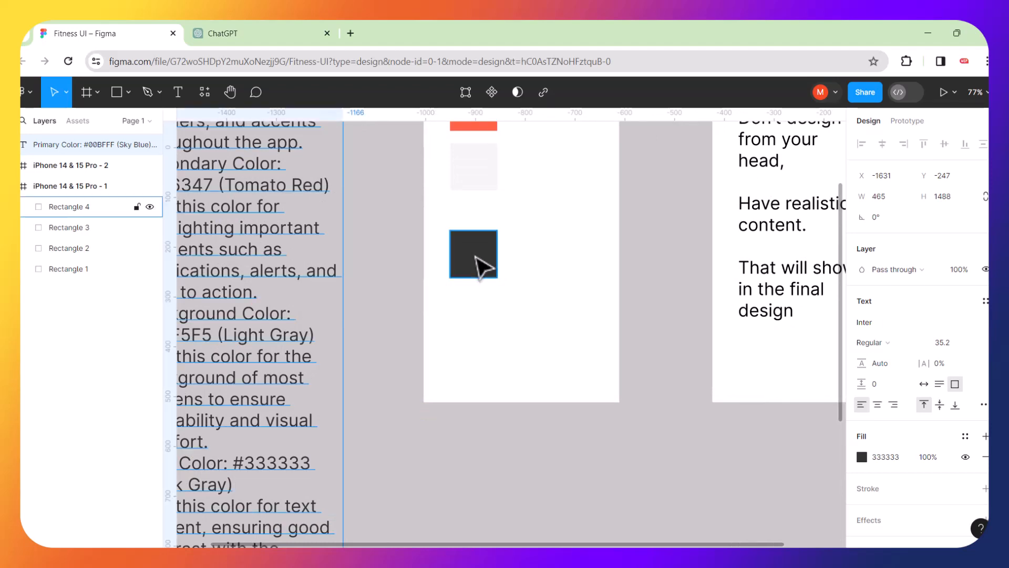
scroll(483, 265, "up", 2)
Place a copy of the dark gray square below it and fill it lime green 32CD32.
left_click(492, 330)
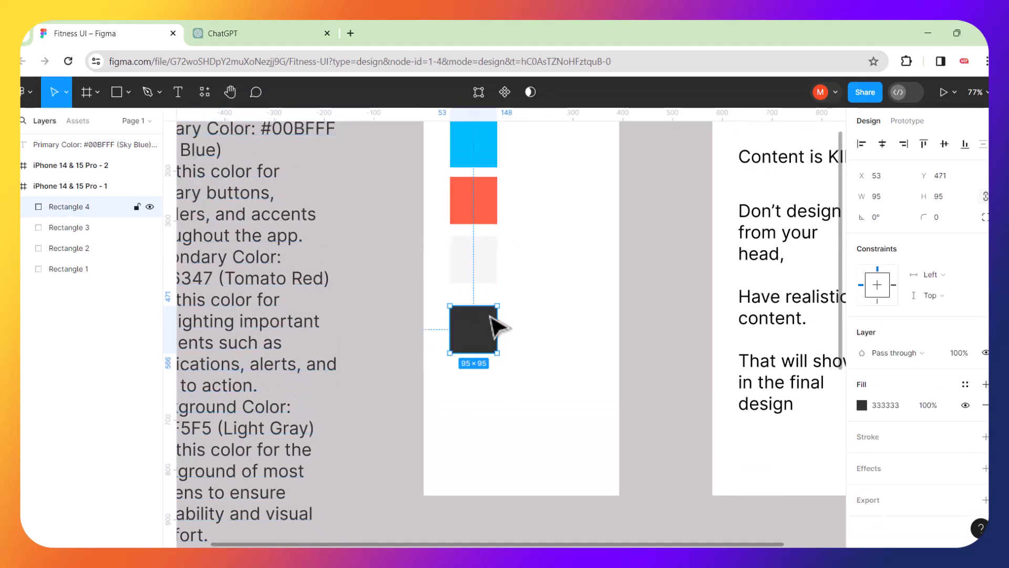
left_click_drag(483, 336, 482, 407)
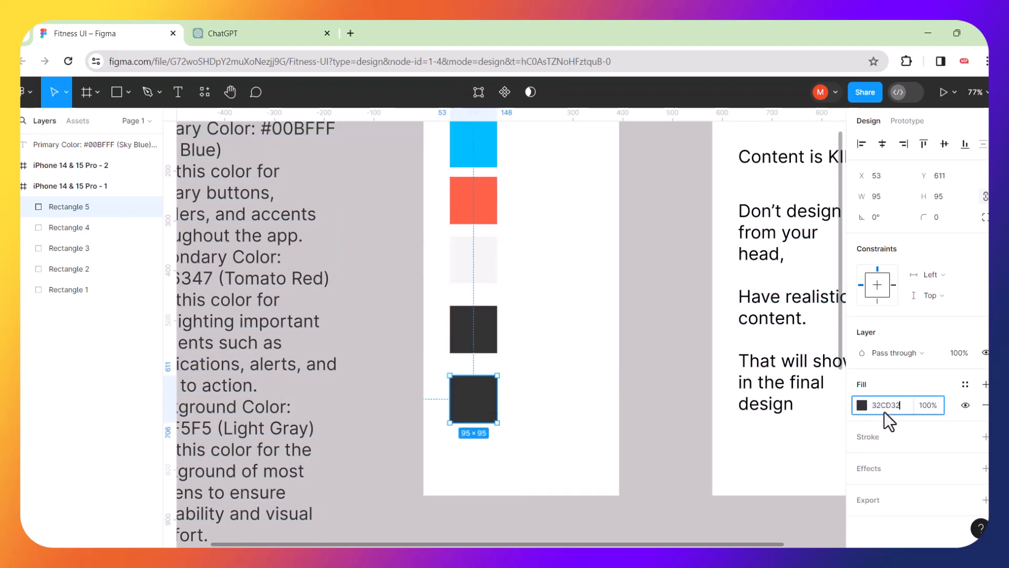
key("Return")
left_click(598, 366)
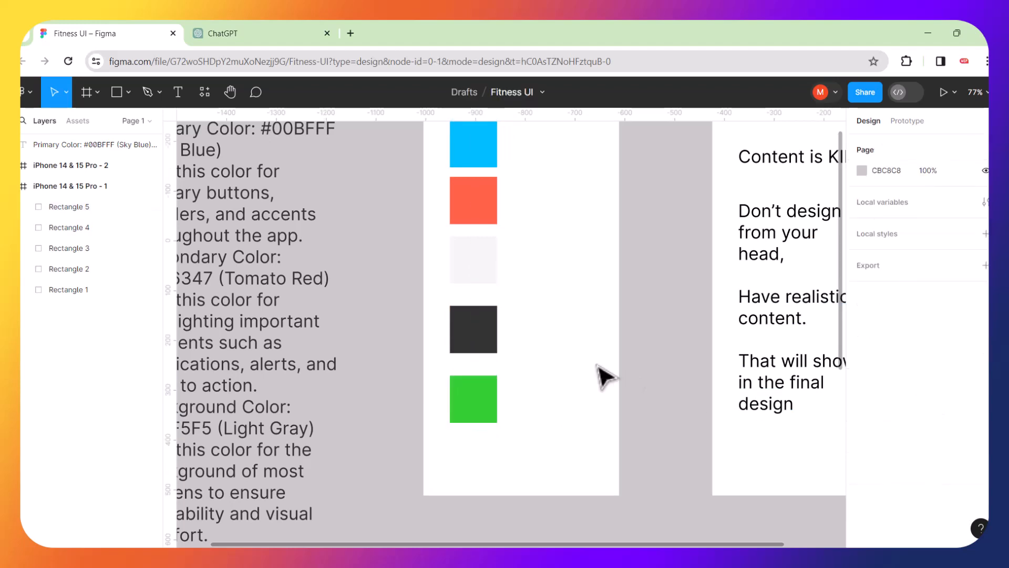
scroll(581, 337, "right", 2)
scroll(581, 336, "up", 1)
scroll(587, 339, "right", 1)
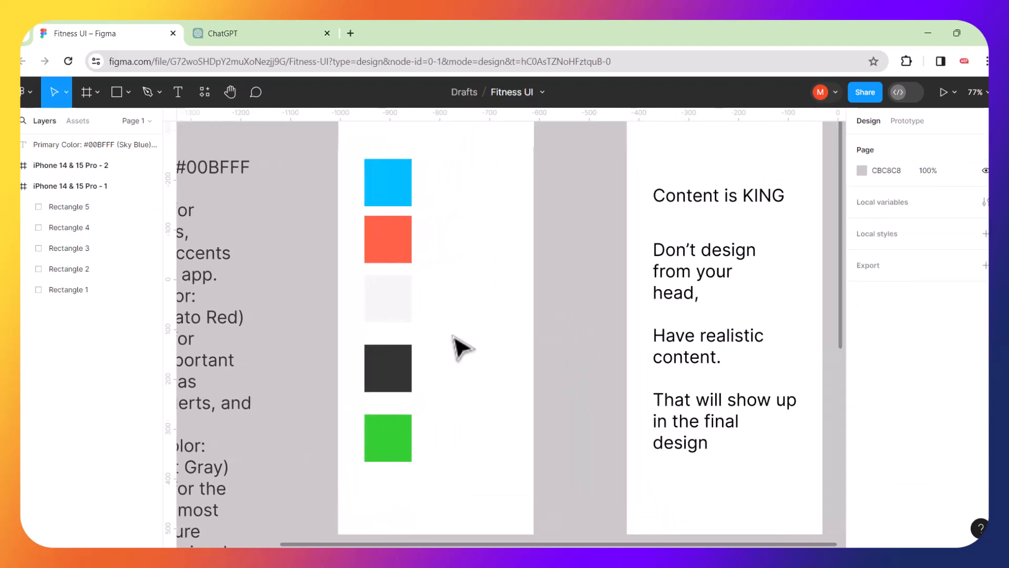
scroll(460, 346, "down", 5)
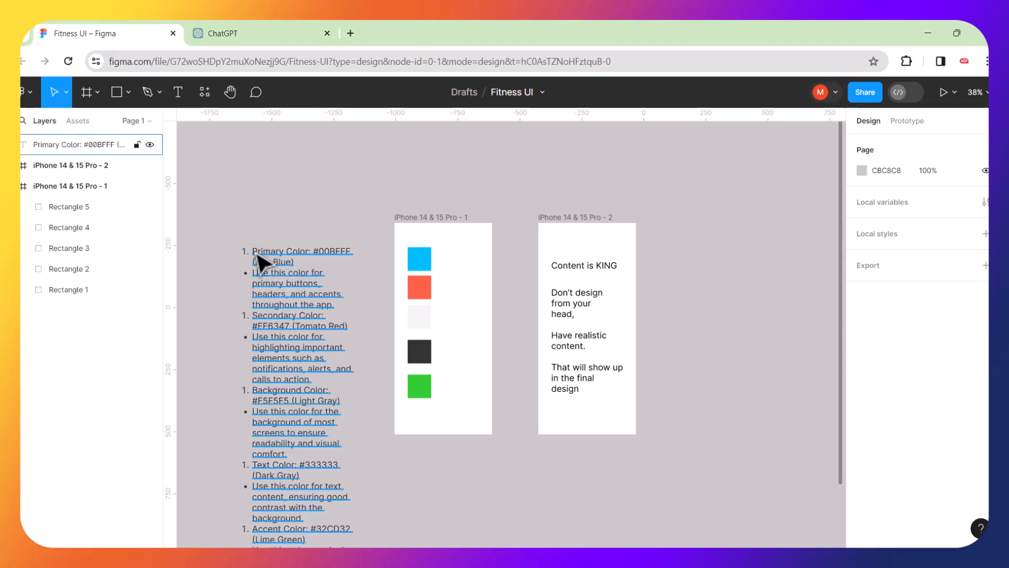
Move the colour-notes text block higher up the canvas.
left_click_drag(266, 241, 253, 169)
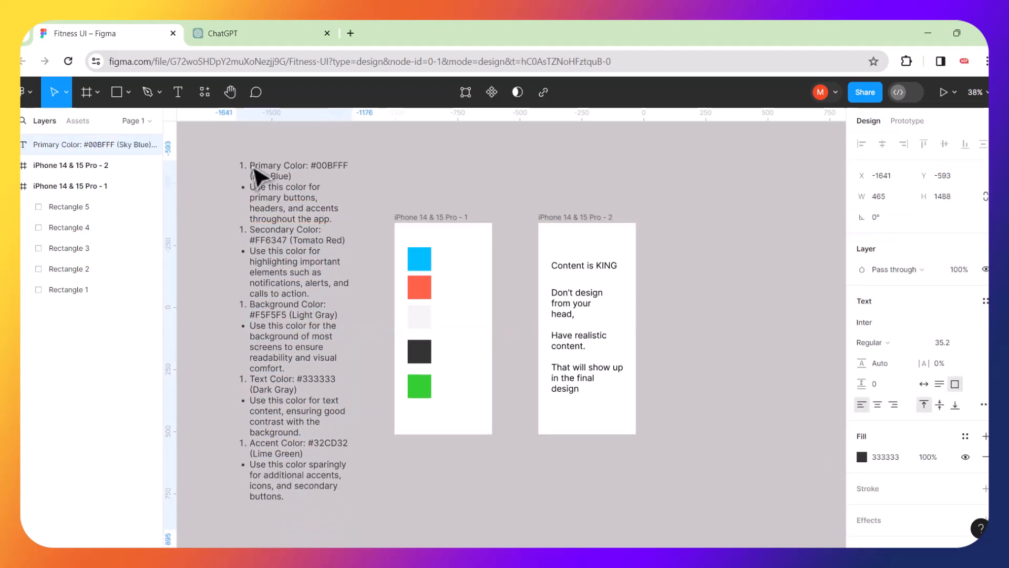
left_click(381, 226)
scroll(447, 307, "up", 1)
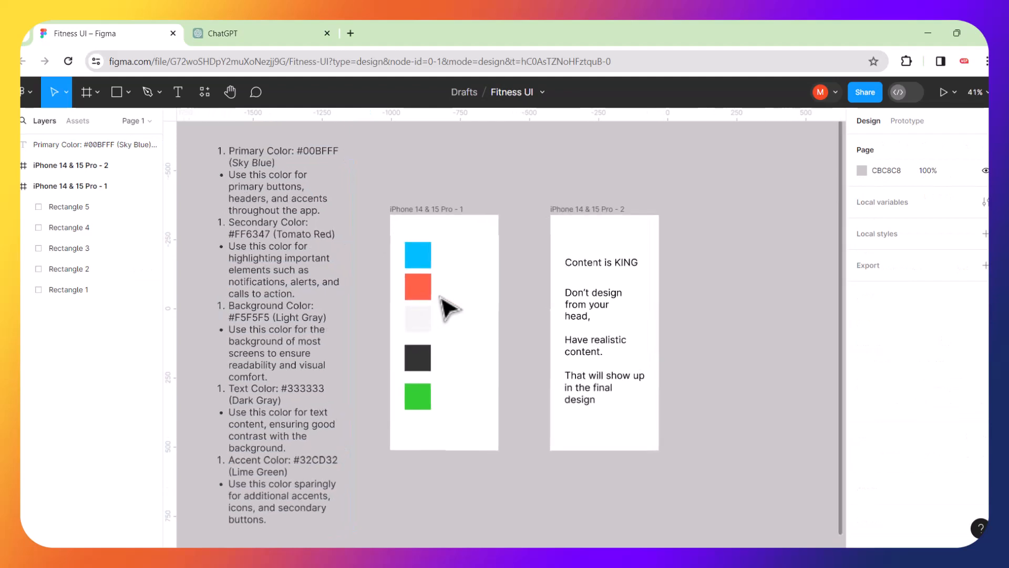
scroll(447, 307, "up", 5)
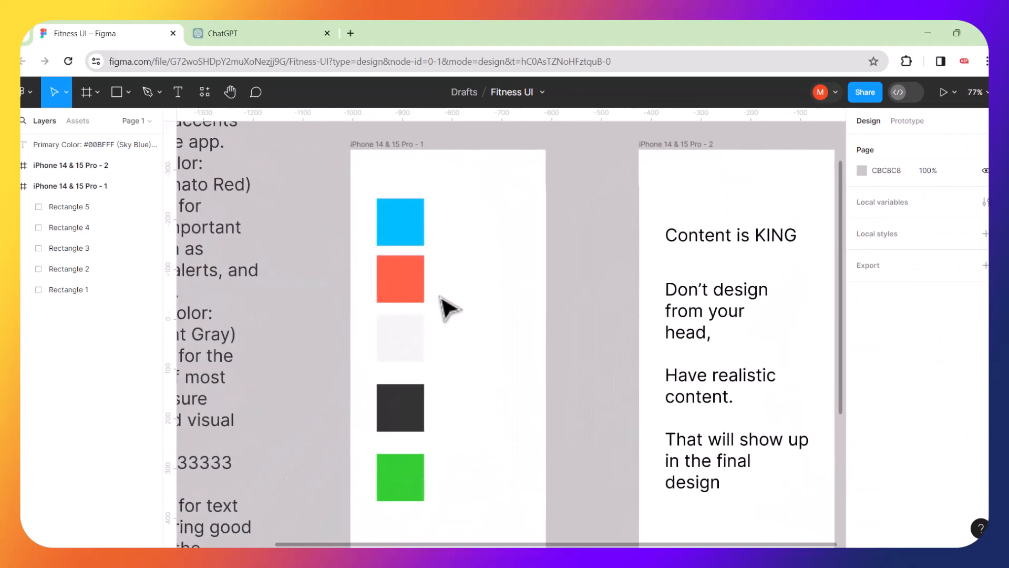
Move all five colour swatches left, outside the first iPhone frame.
left_click_drag(382, 174, 412, 510)
scroll(407, 371, "down", 3)
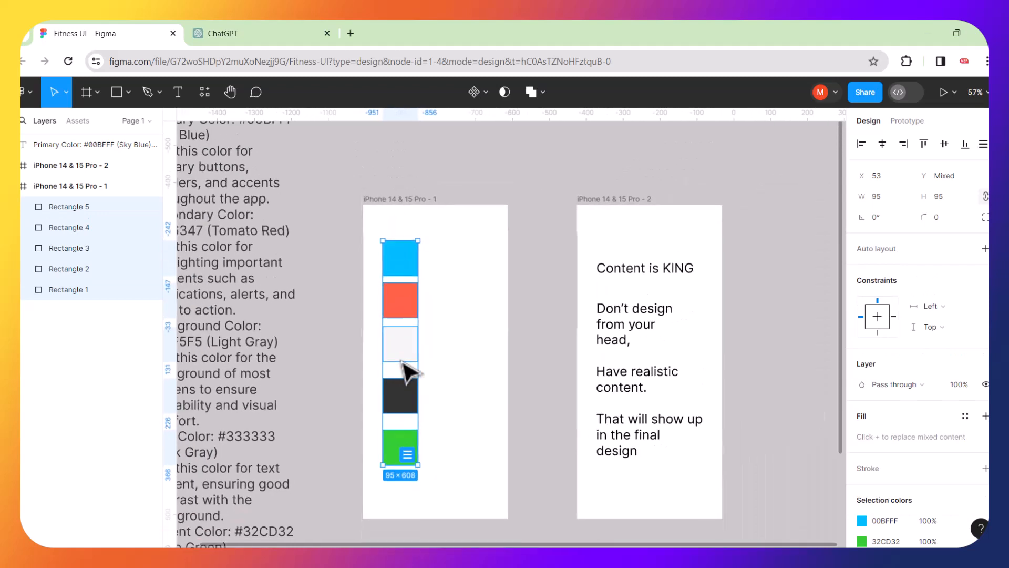
scroll(403, 368, "down", 3)
left_click(252, 254)
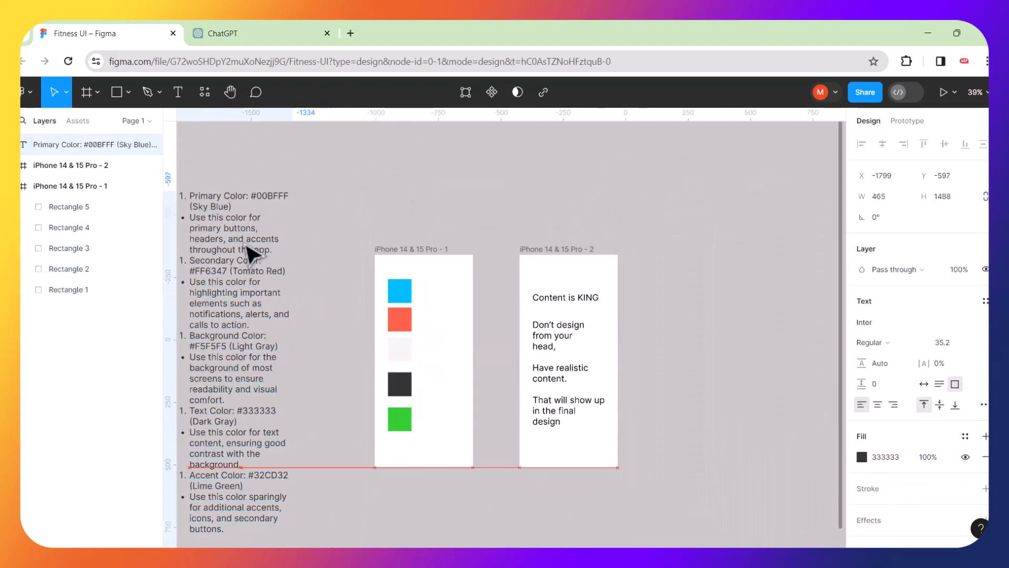
left_click_drag(386, 269, 409, 454)
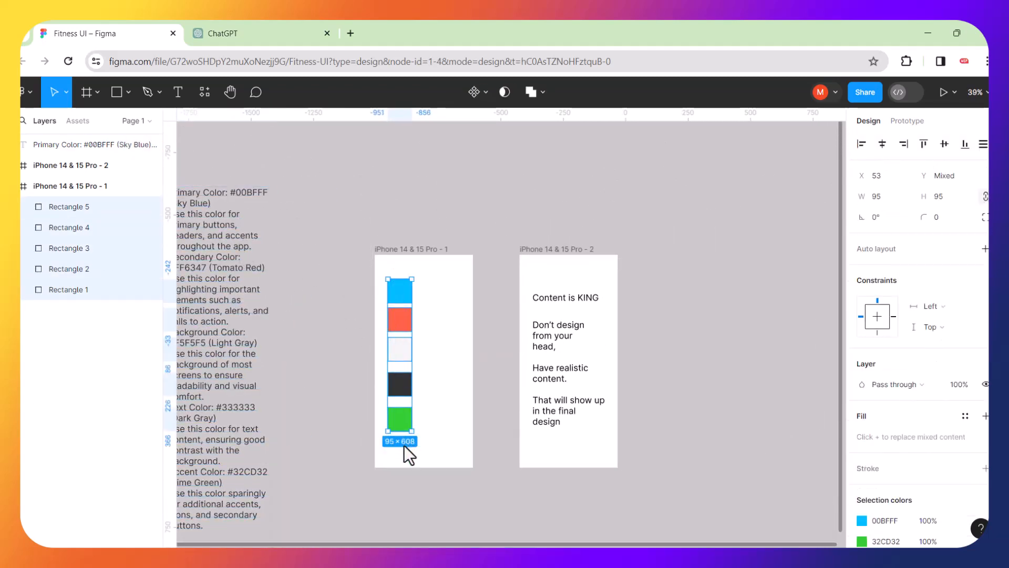
left_click_drag(411, 329, 335, 278)
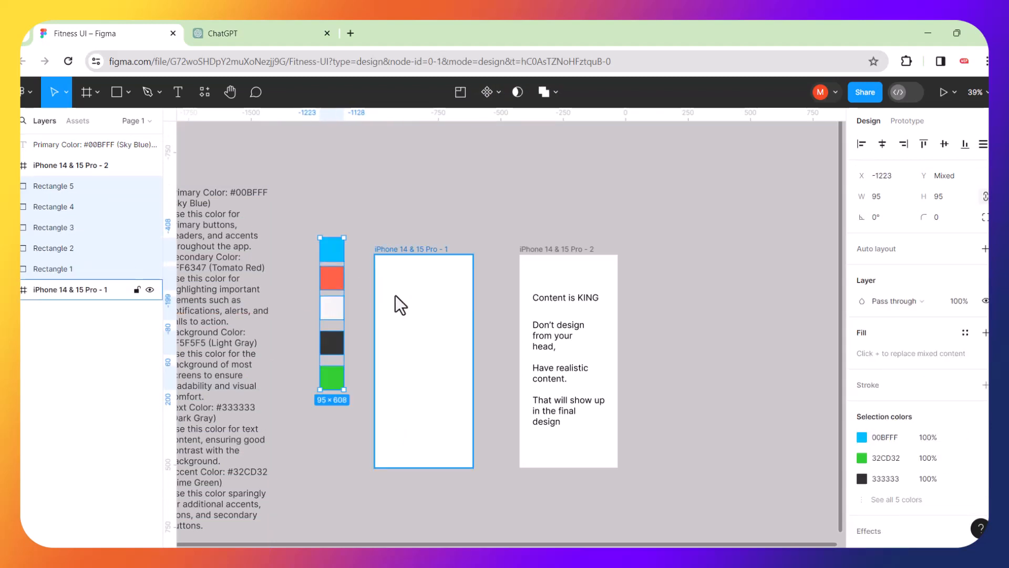
scroll(395, 296, "up", 5)
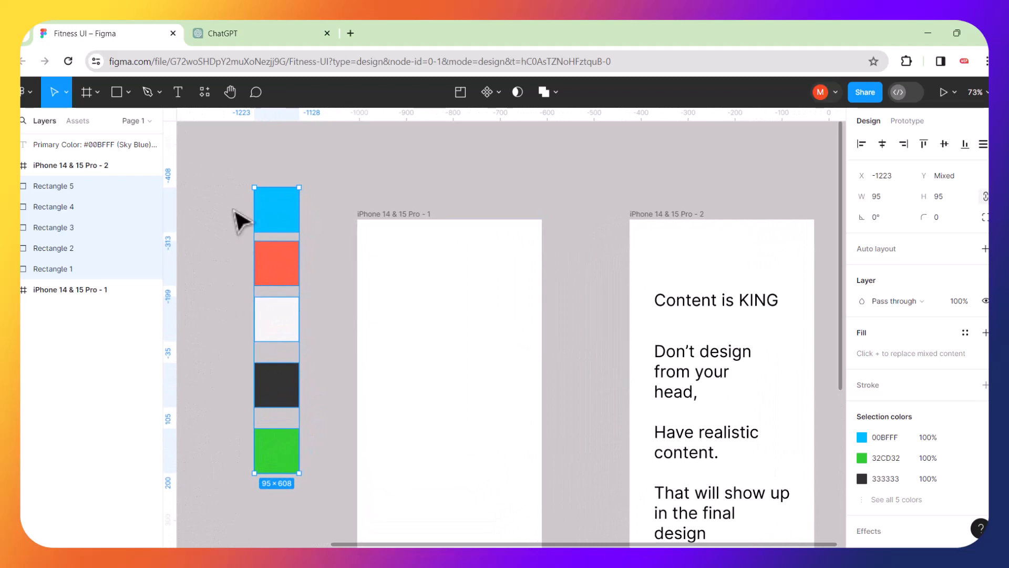
Start a new text layer near the top of the first iPhone frame.
left_click(228, 181)
left_click(177, 94)
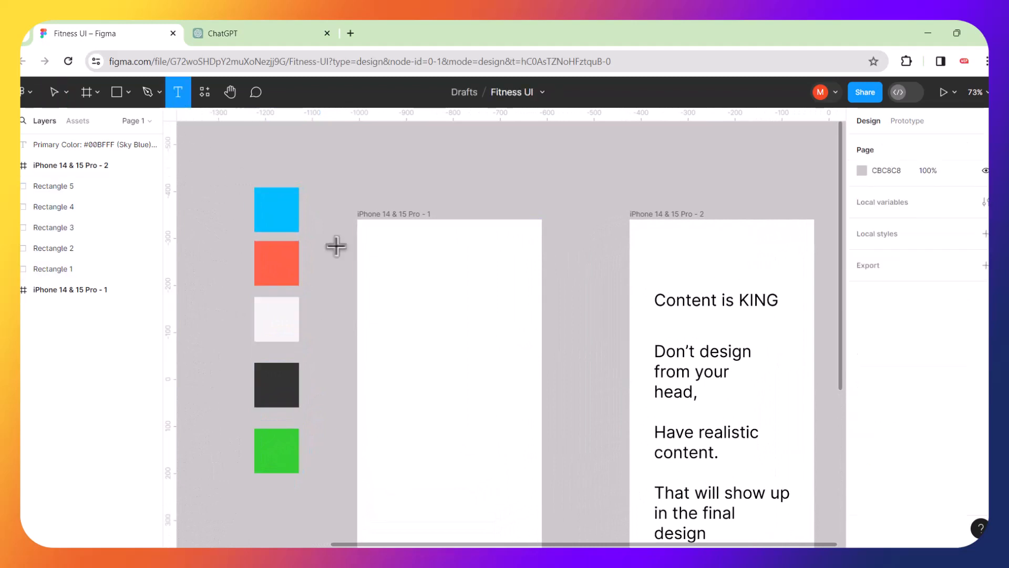
left_click(382, 272)
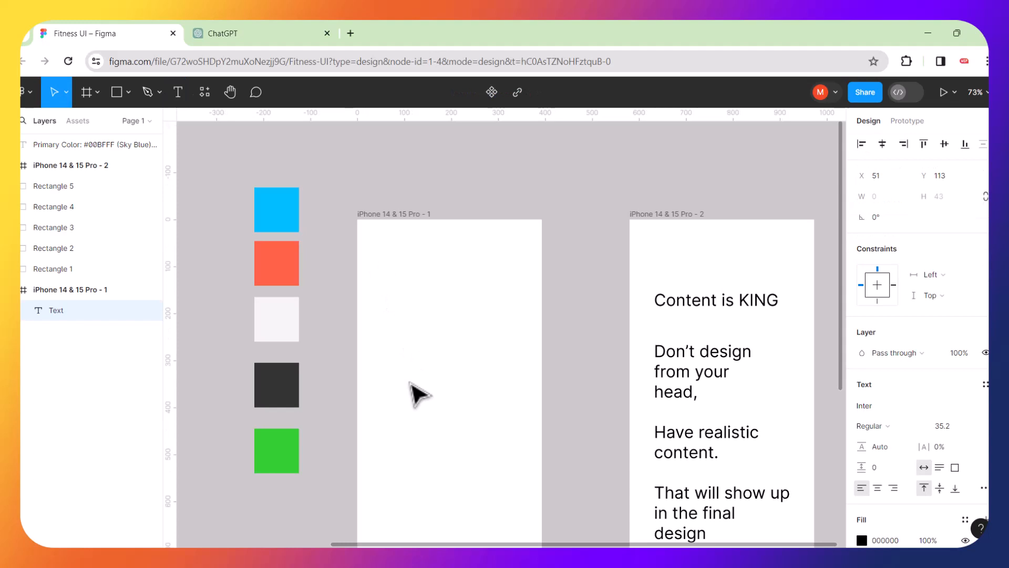
Type the note lines 'Lets use our own taste / to come up with / a better version / of the scheme.'.
type("Lets")
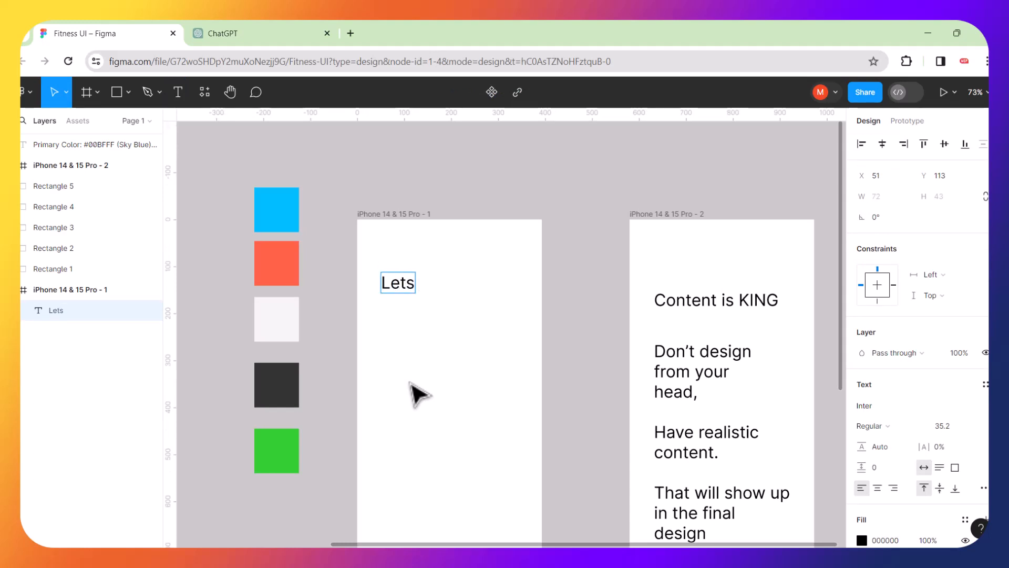
type(" use our ")
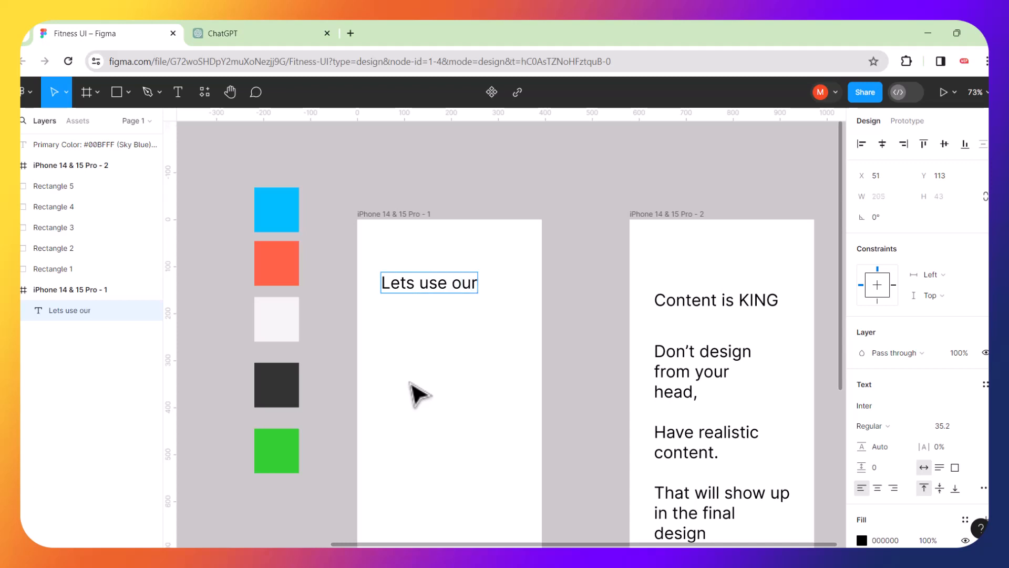
type("own ")
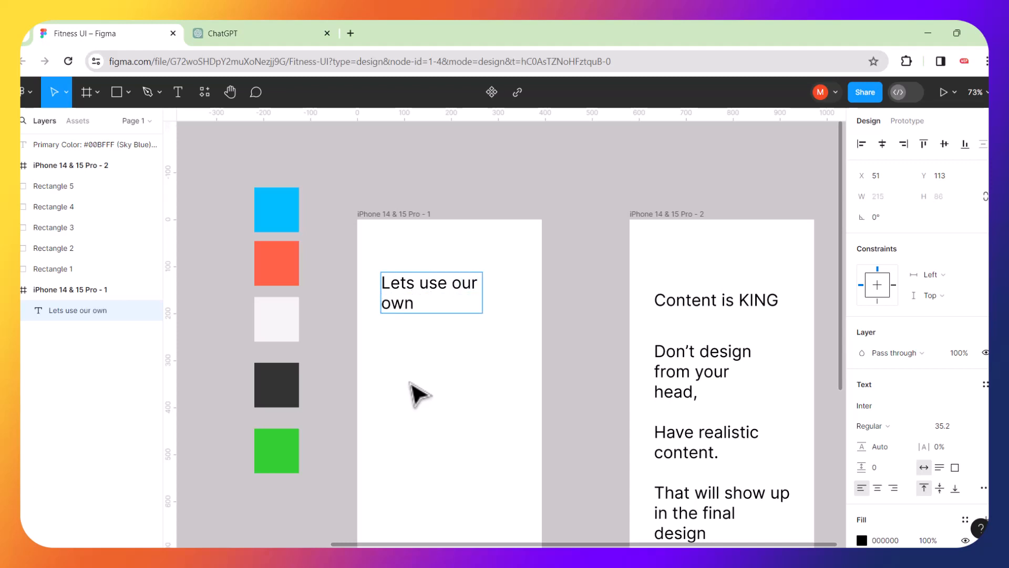
type("taste")
key("Return")
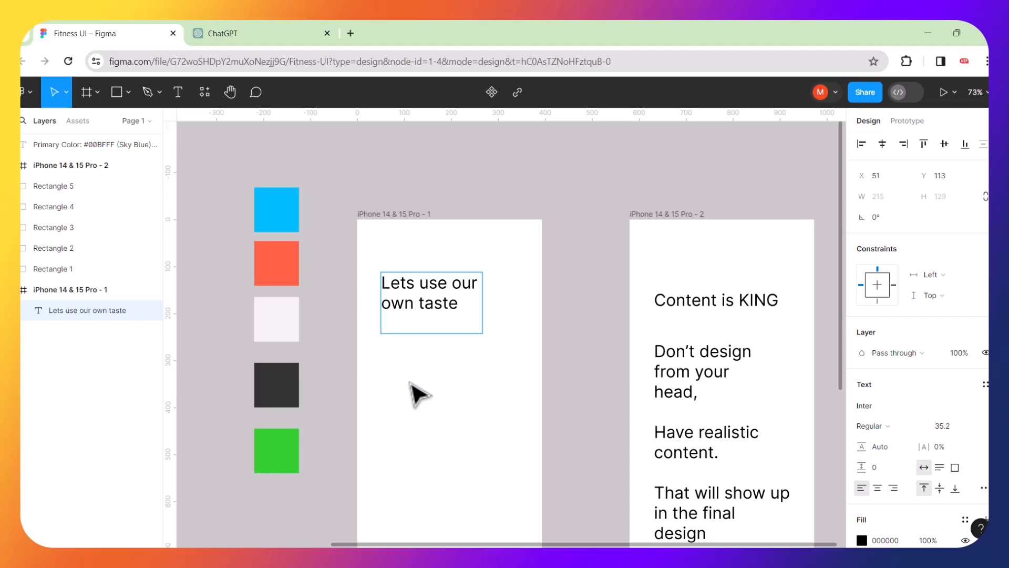
type("to com")
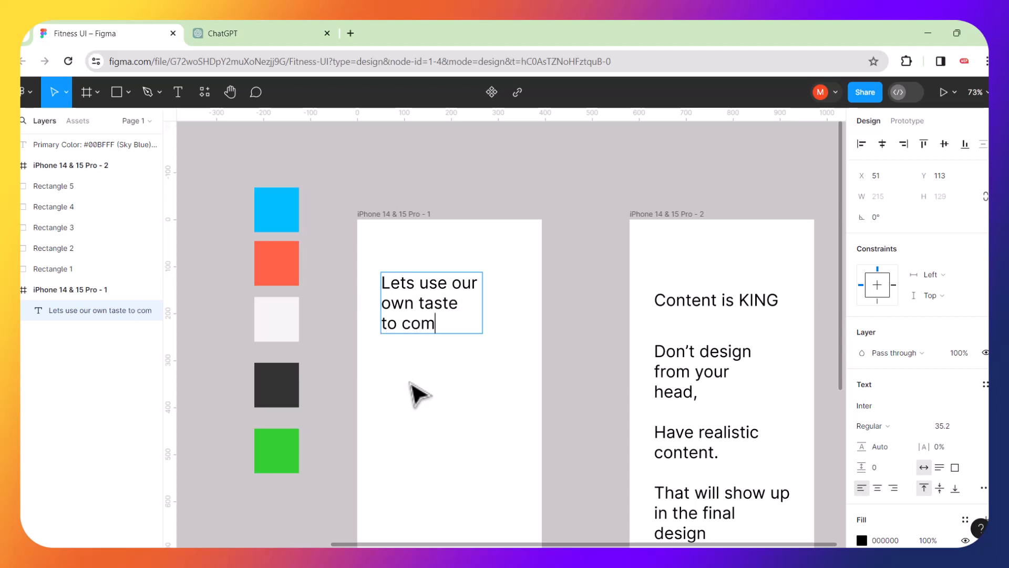
type("e up with")
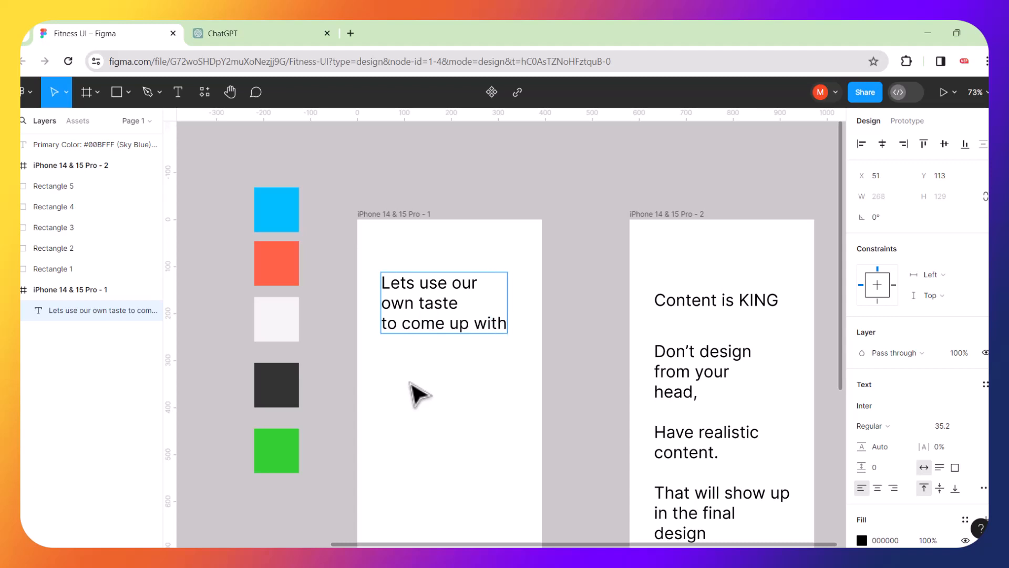
key("Return")
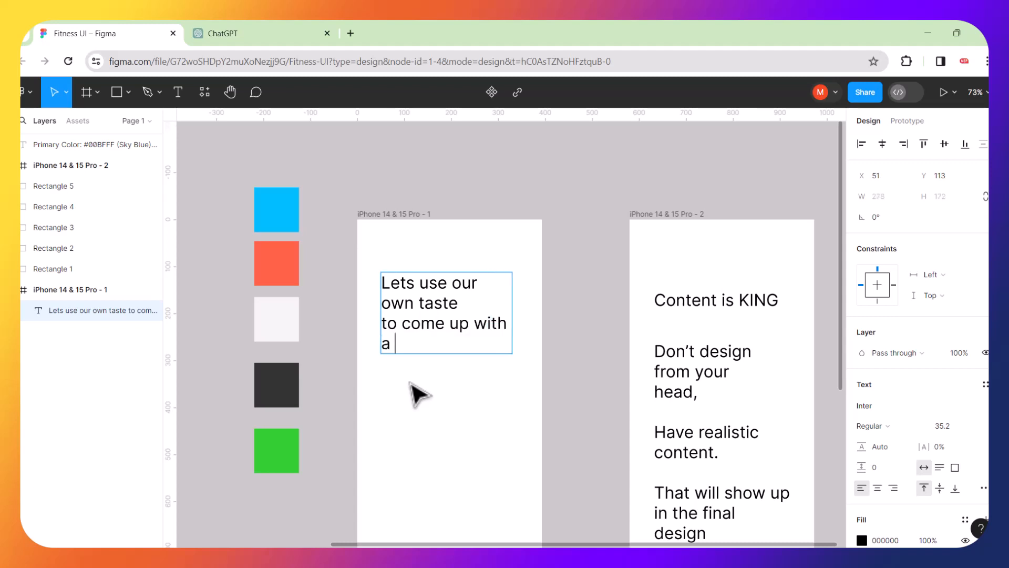
type("a better v")
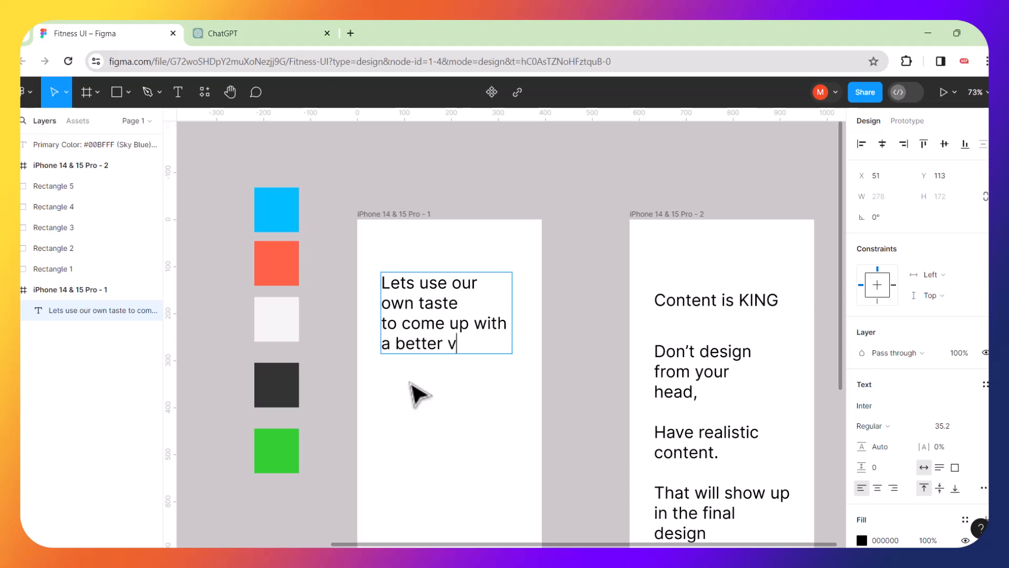
type("ersion")
key("Return")
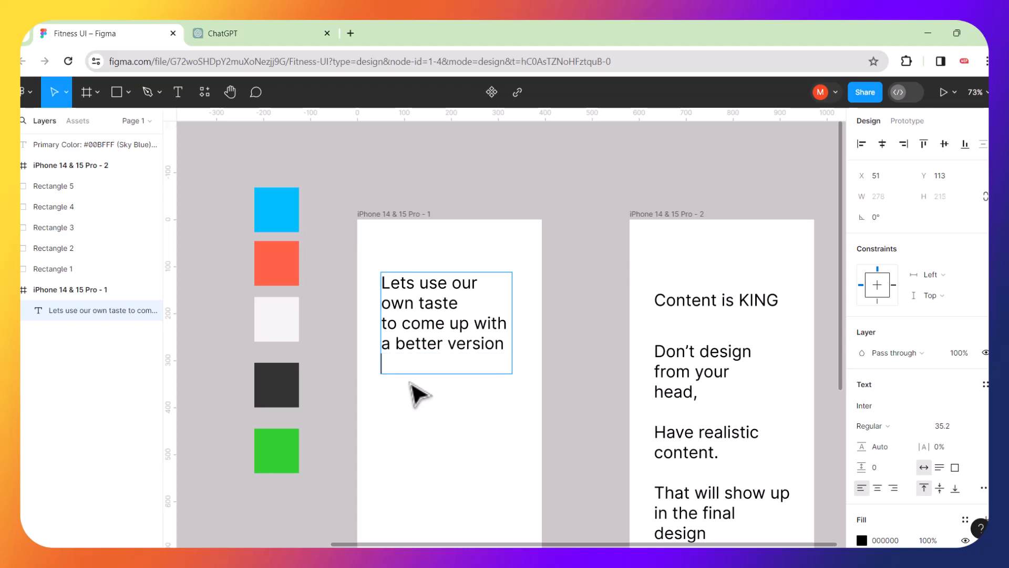
type("of the scheme")
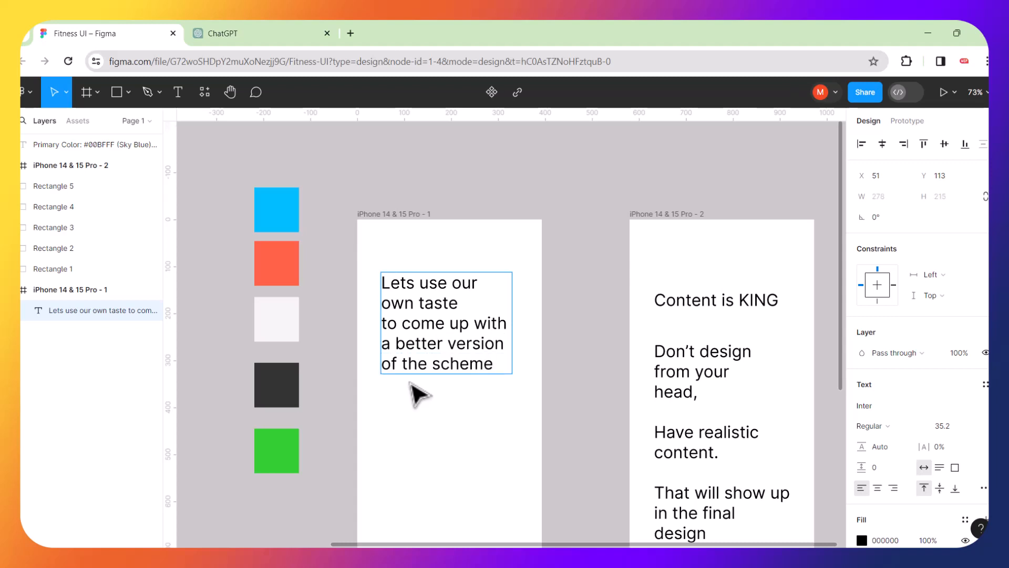
type(".")
key("Return")
key("Return")
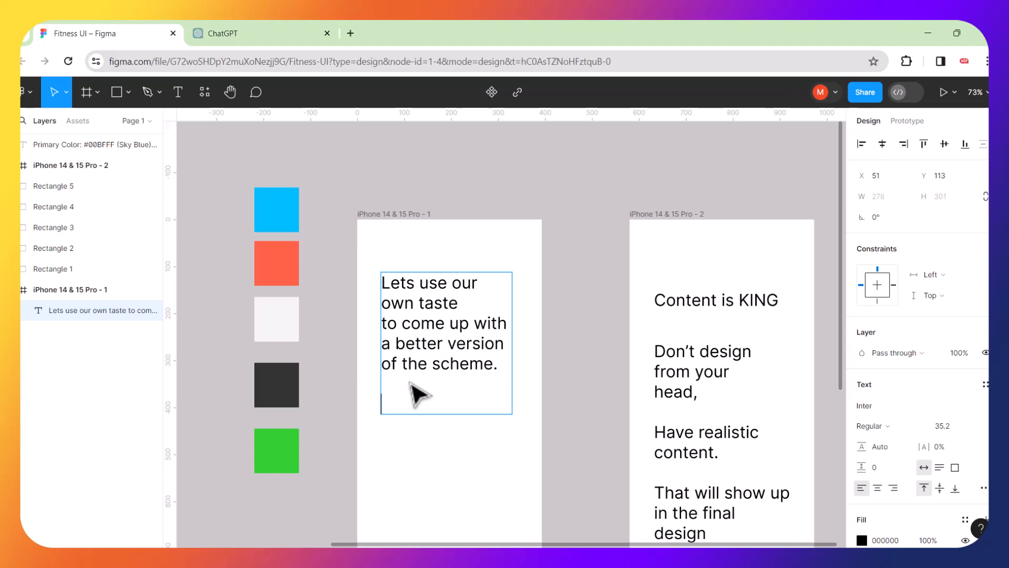
After a blank line, add 'i am looking for / a dark theme' and finish editing.
type("d")
key("BackSpace")
key("BackSpace")
type("i am lookin")
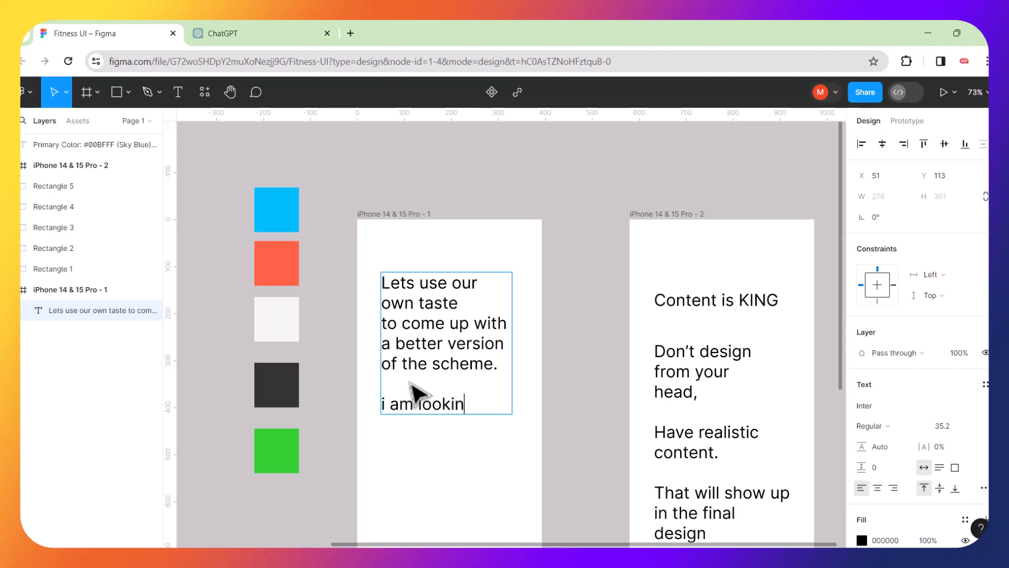
type("g for")
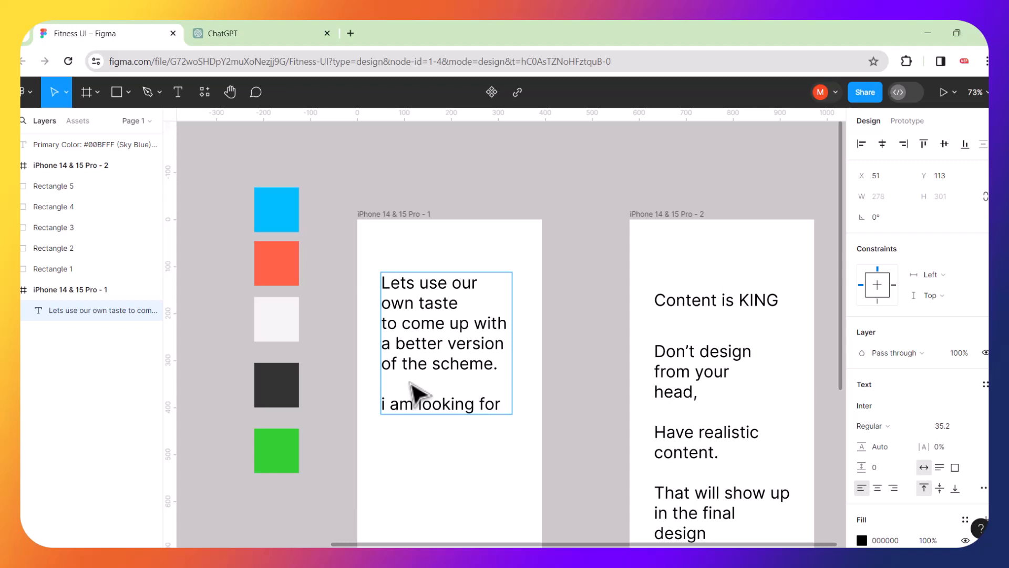
key("Return")
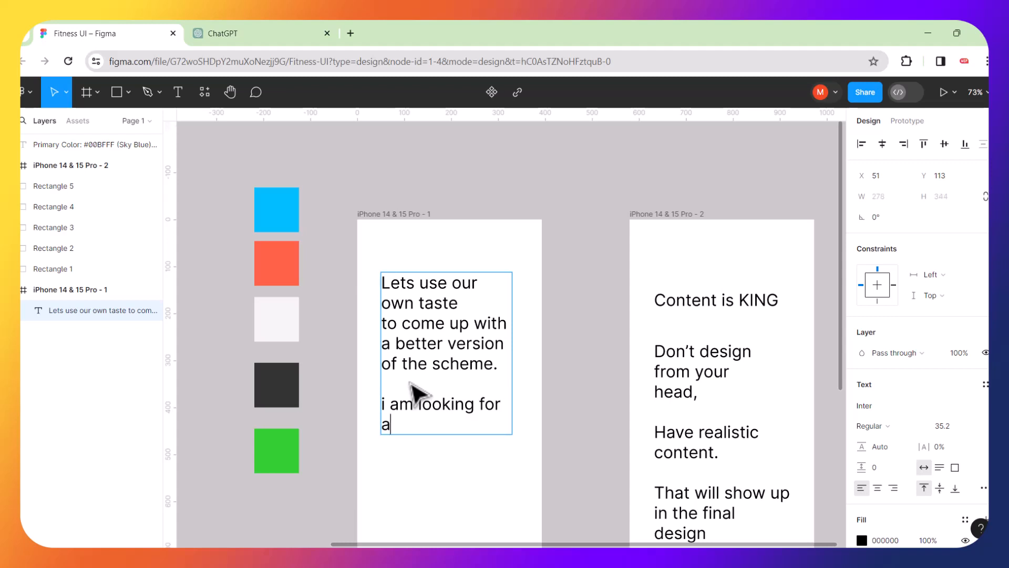
type("a dark theme")
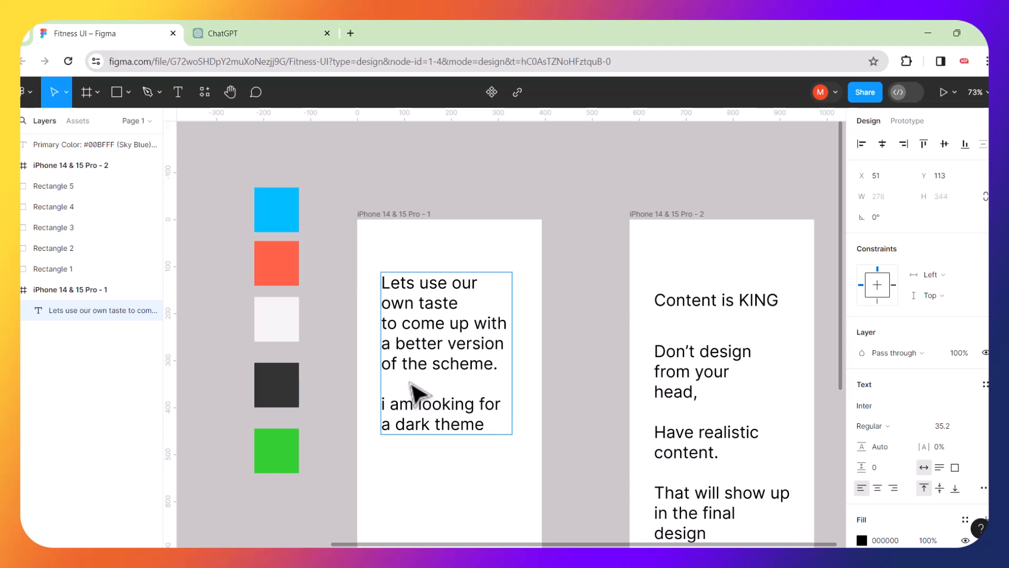
scroll(419, 346, "down", 5)
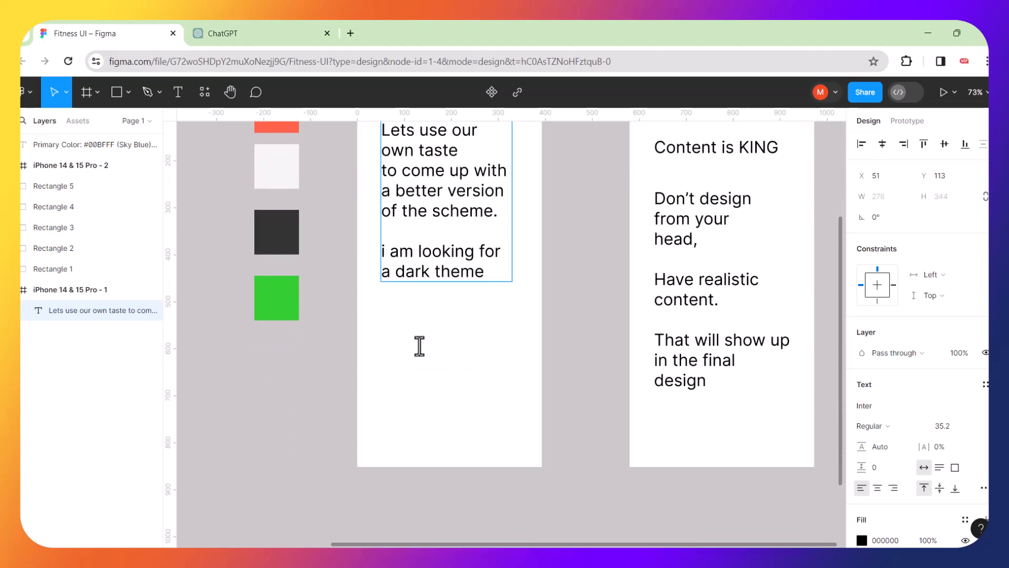
scroll(420, 345, "up", 5)
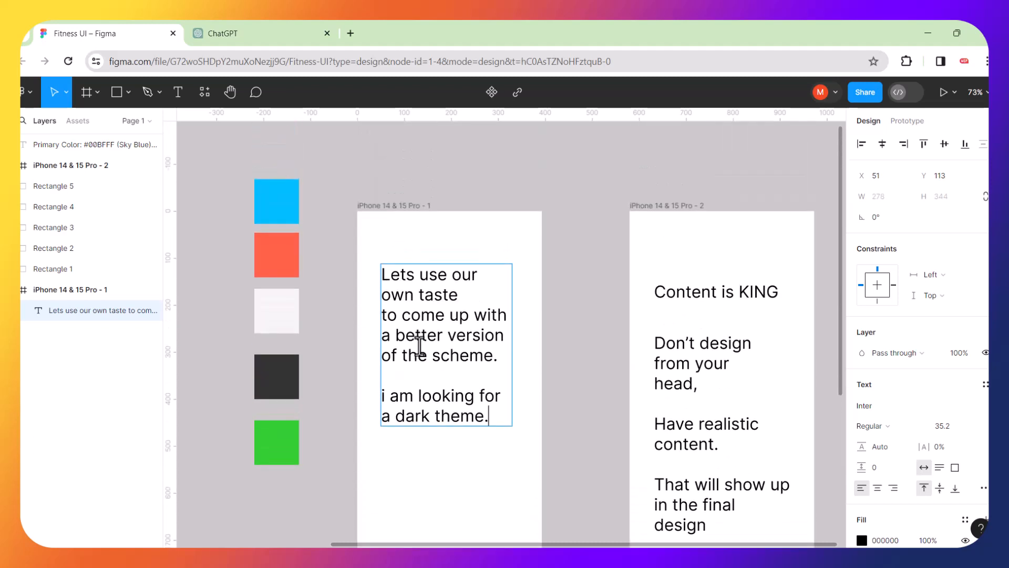
key("Escape")
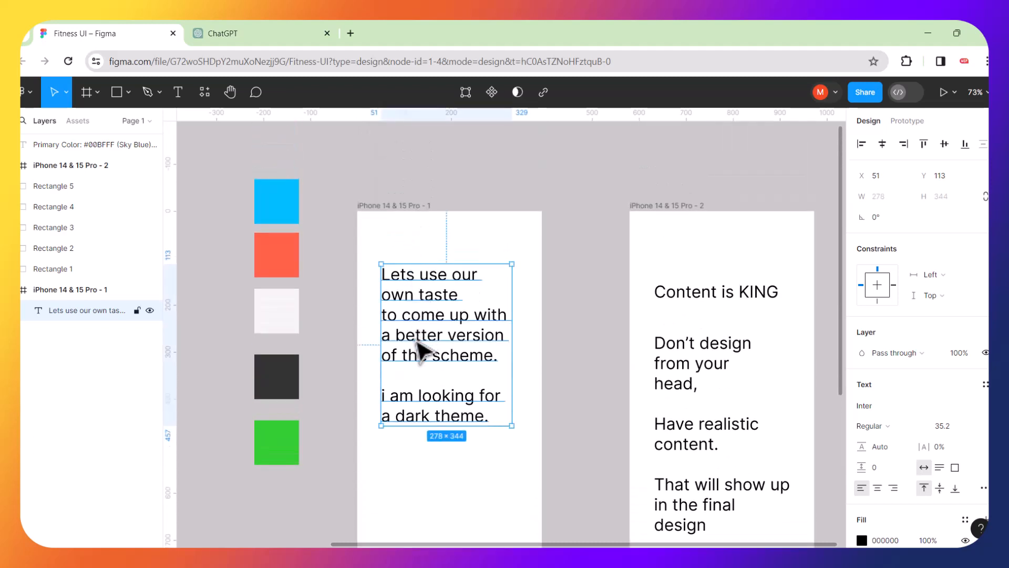
Move the note up and add 'This is the starting point, in real life, clients will supply you with Ugly colors and tell you'.
left_click_drag(421, 349, 426, 236)
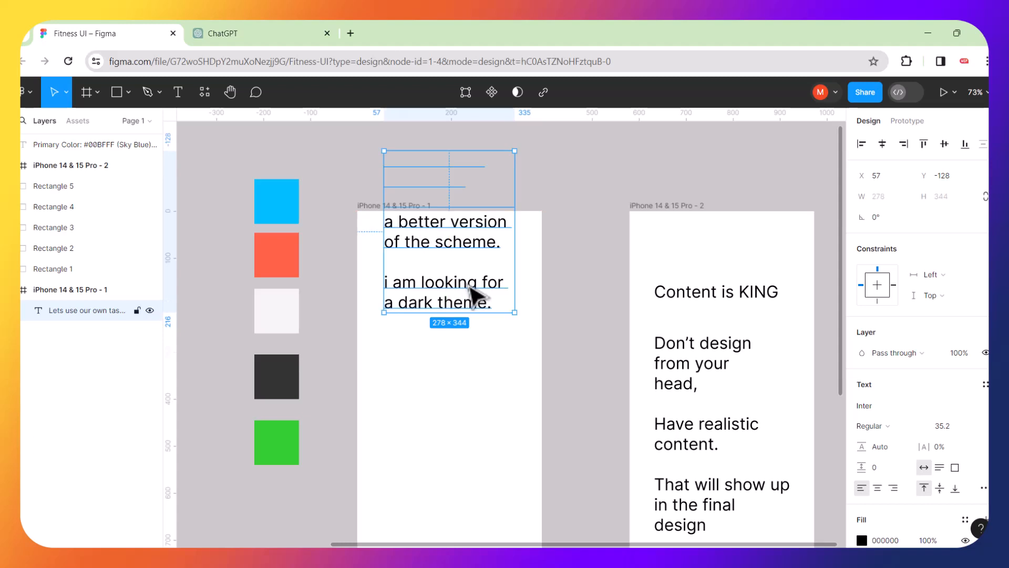
double_click(491, 304)
left_click(491, 305)
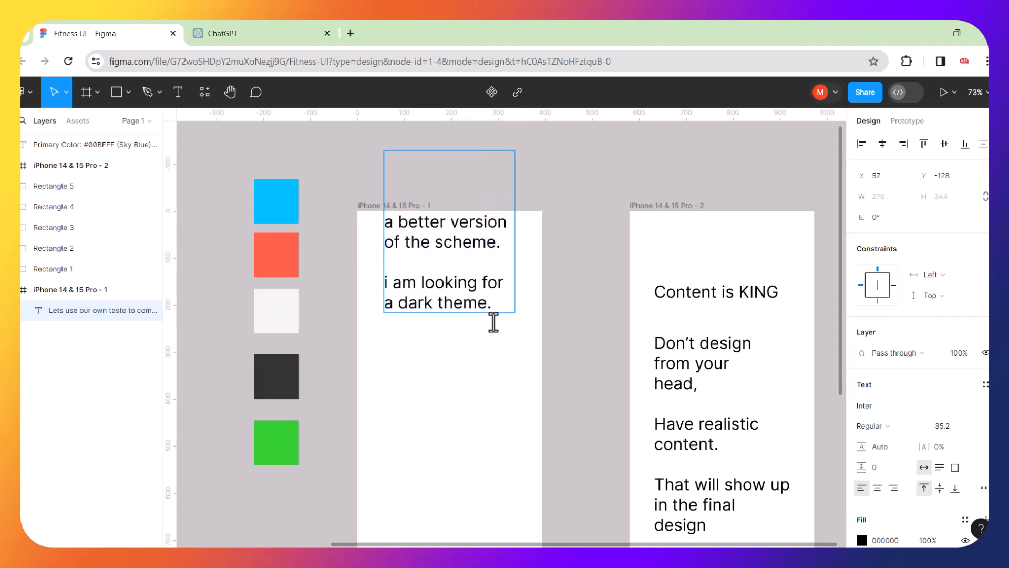
key("Return")
key("Return")
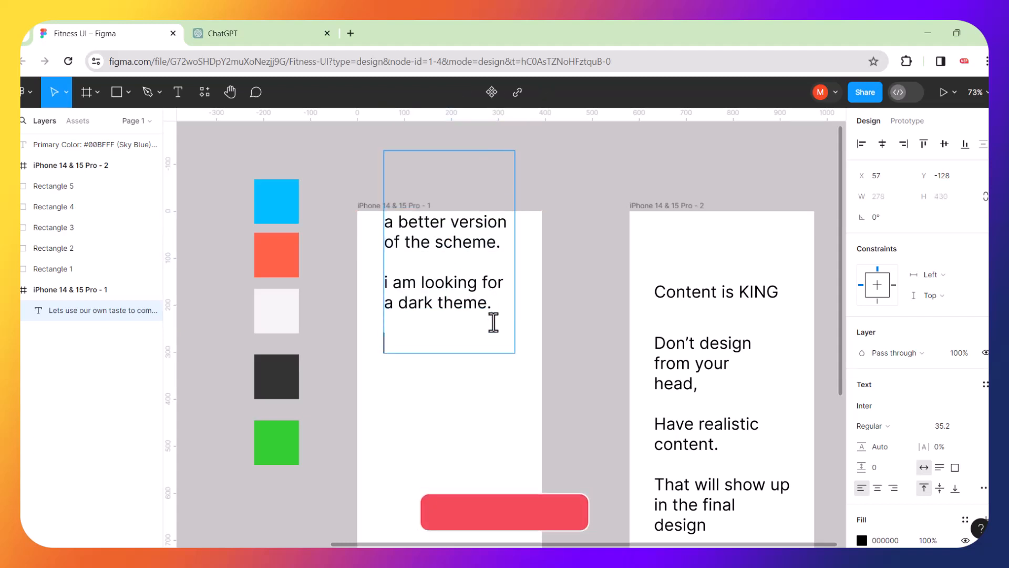
type("Th")
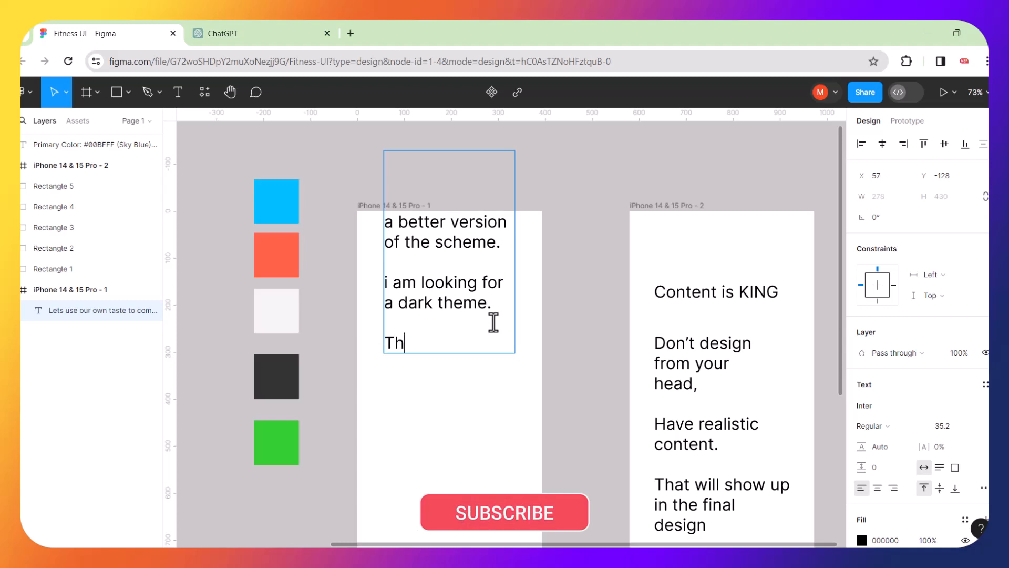
type("is is the ")
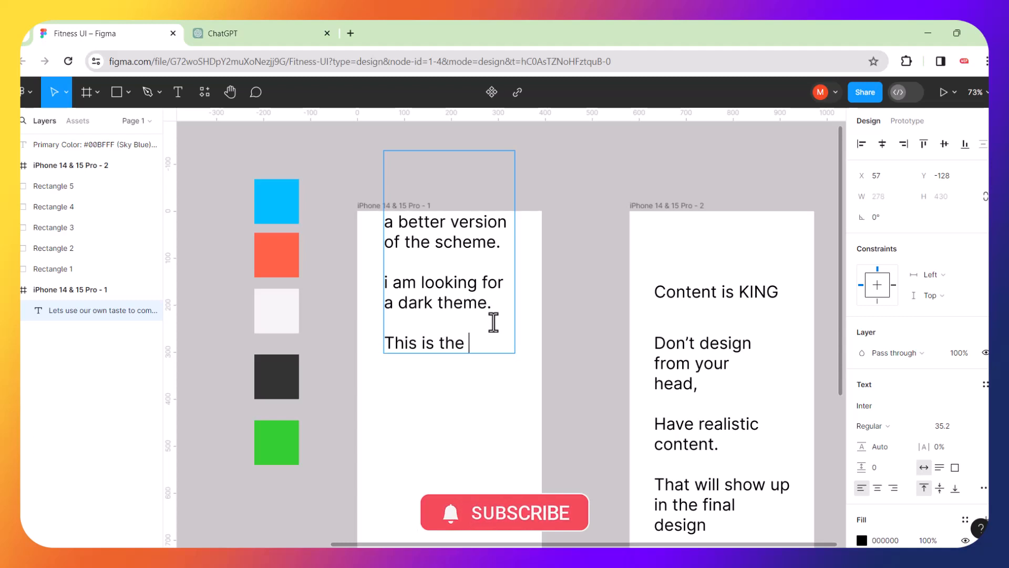
type("starting")
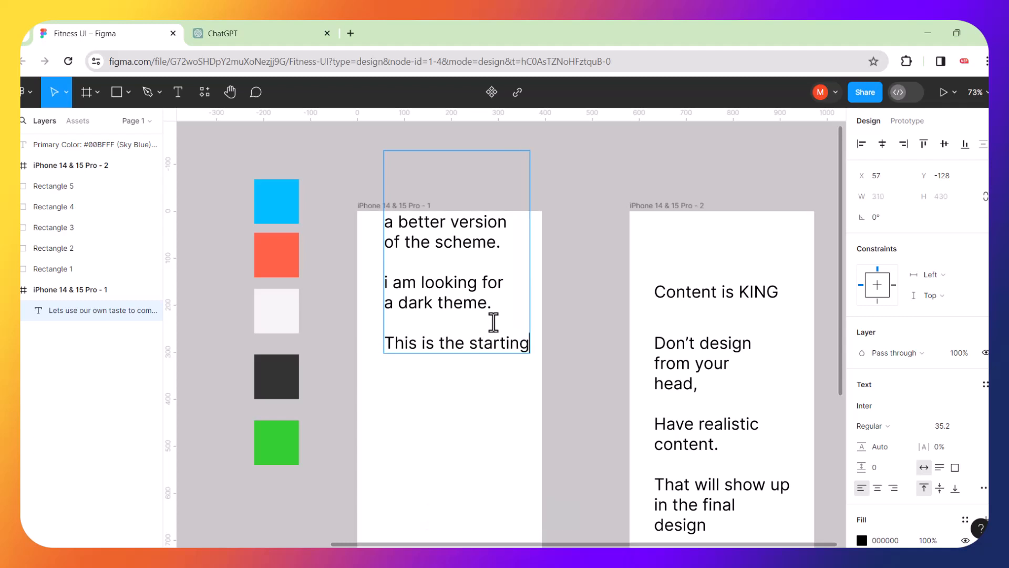
type(" point,")
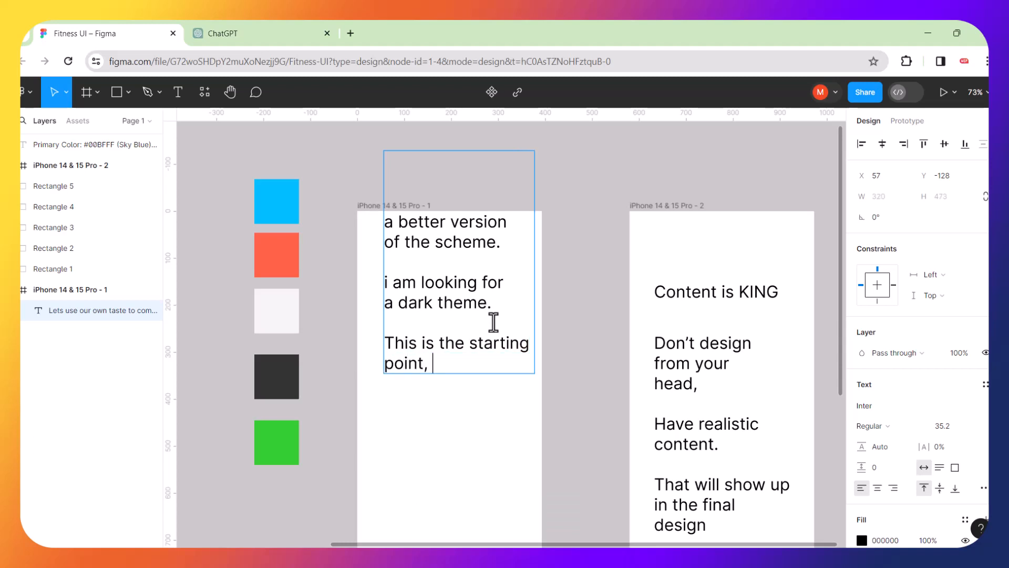
type(" in real life")
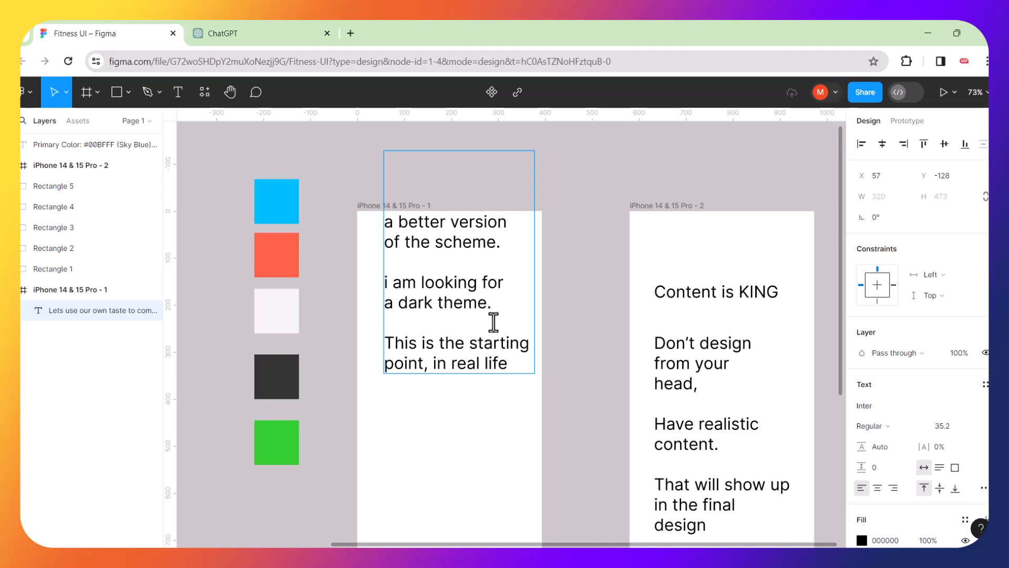
type(",")
key("Return")
key("Return")
type("c")
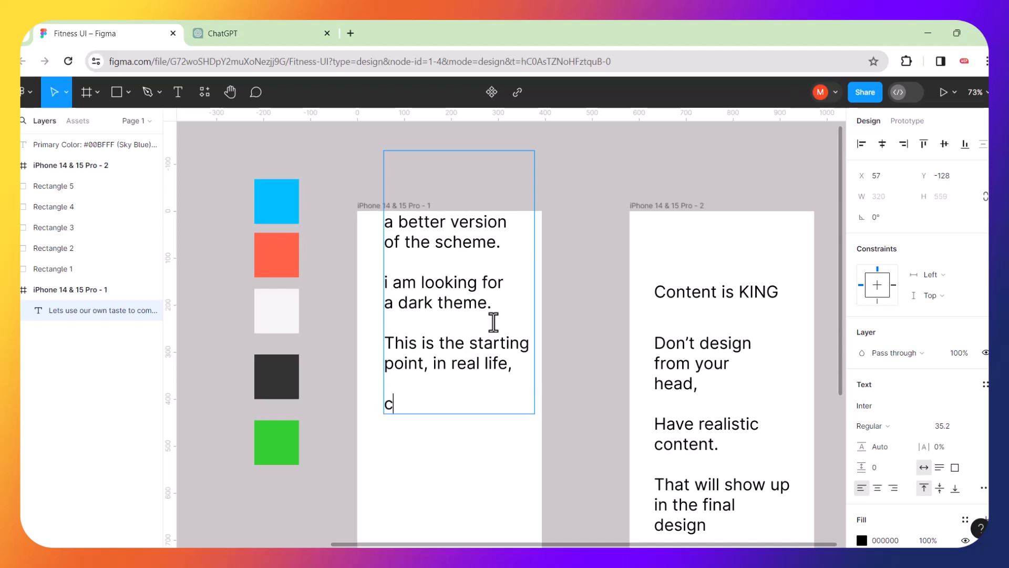
type("lients will s")
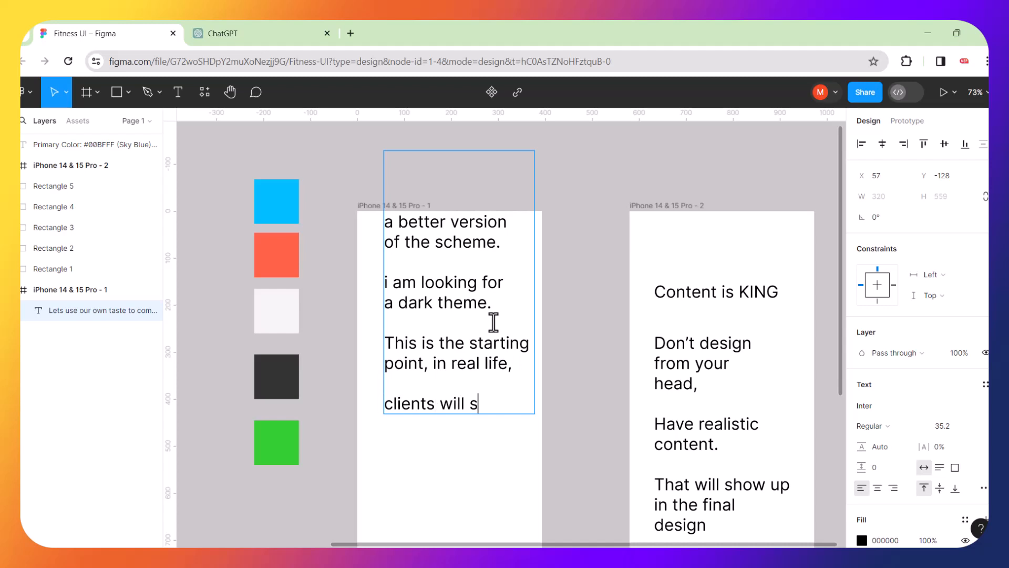
type("upply you ")
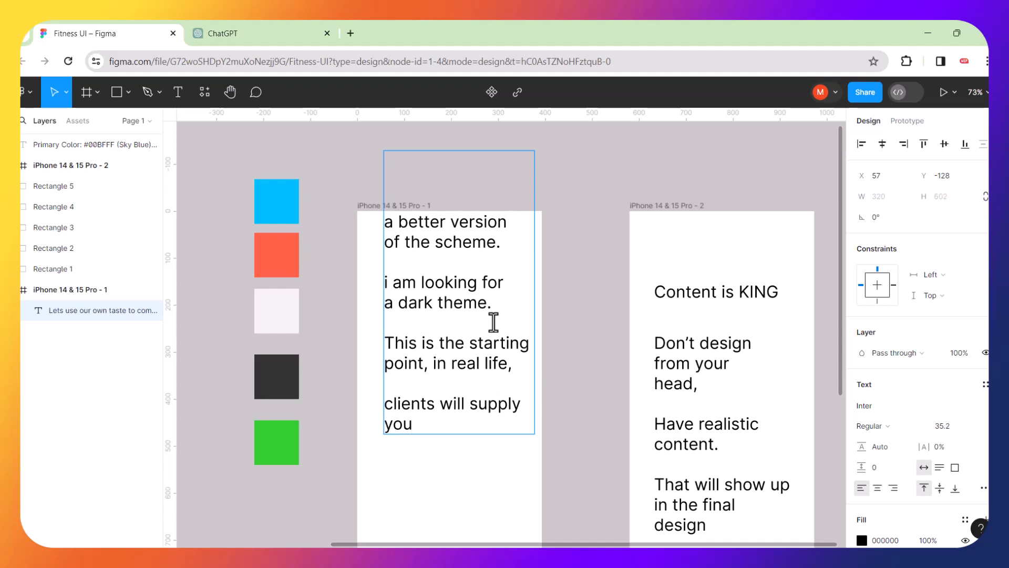
type("with Ugly")
key("Return")
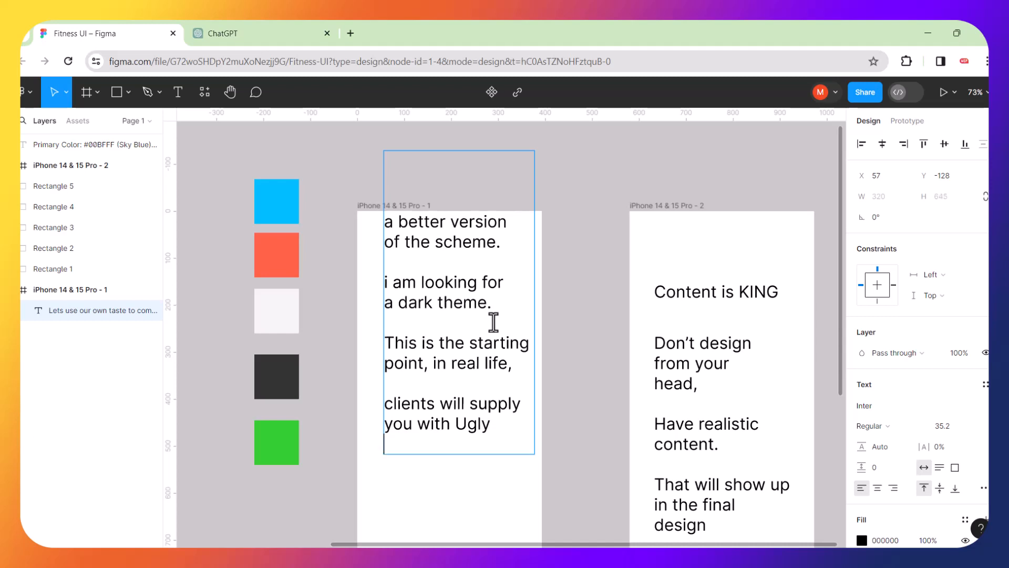
type("colors")
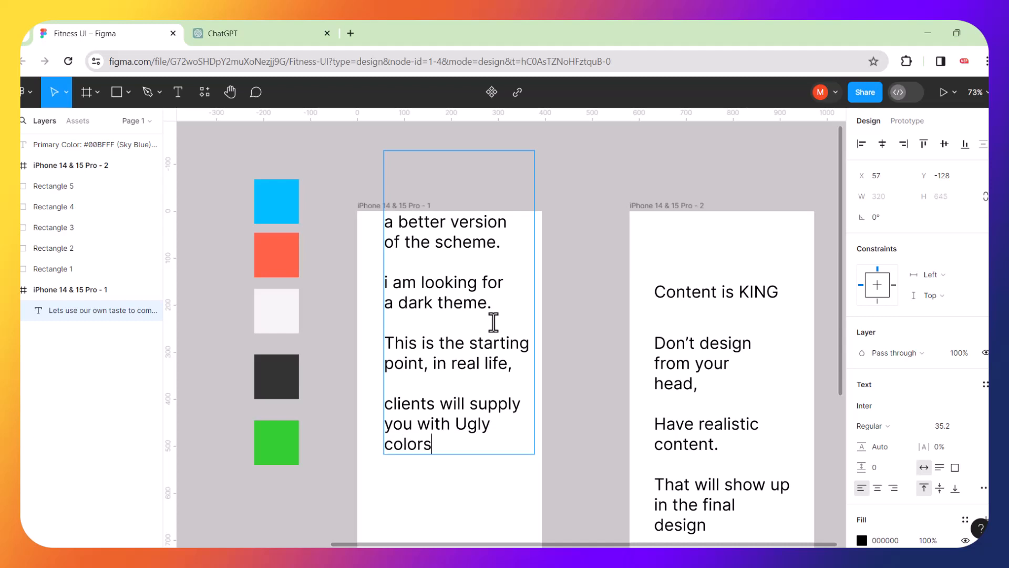
type(" and t")
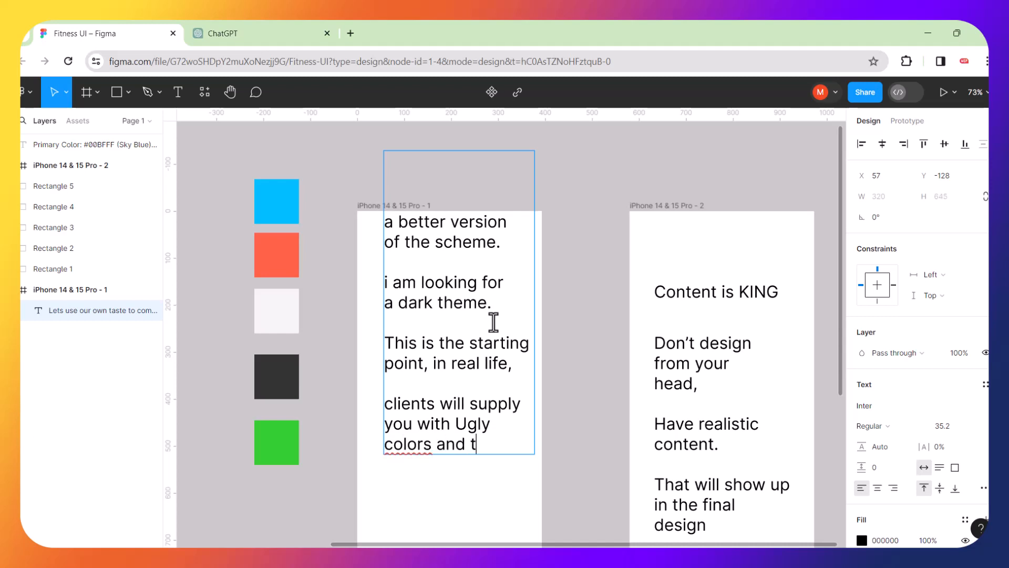
type("ell you")
Respell 'colors' as 'colours' and add the lines 'that they mean / something to them.'.
left_click(415, 446)
type("u")
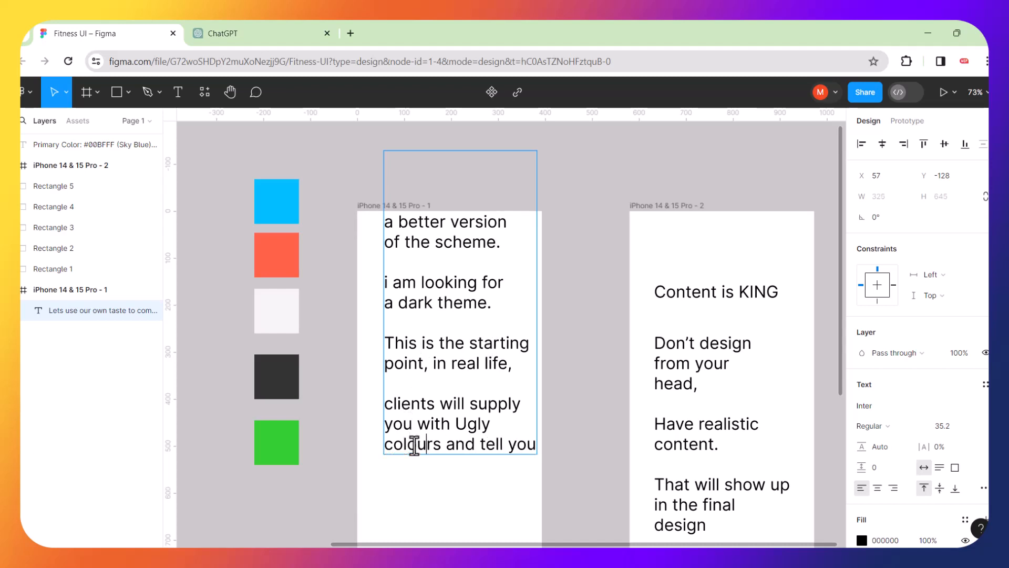
left_click(534, 445)
key("Return")
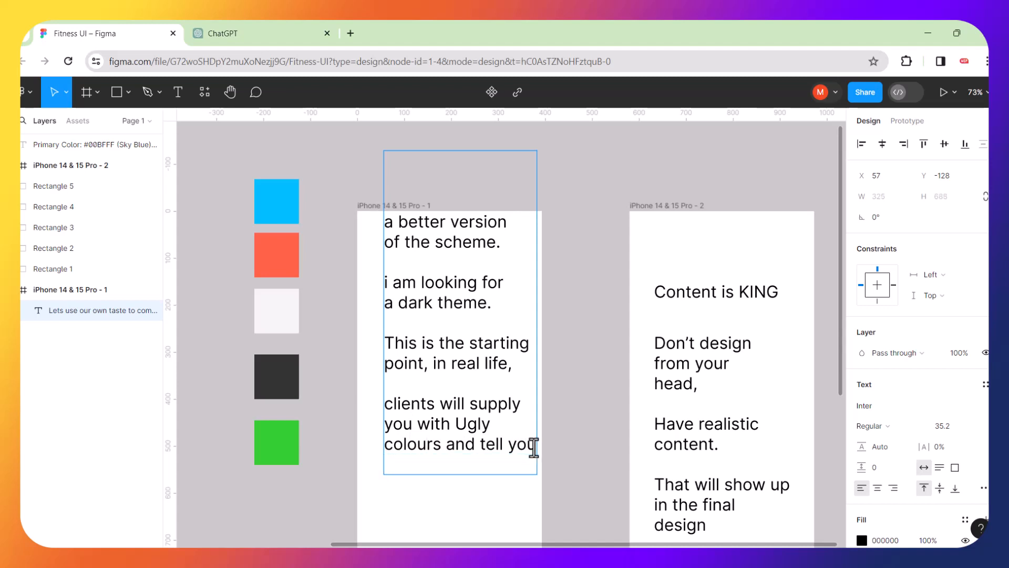
type("that they m")
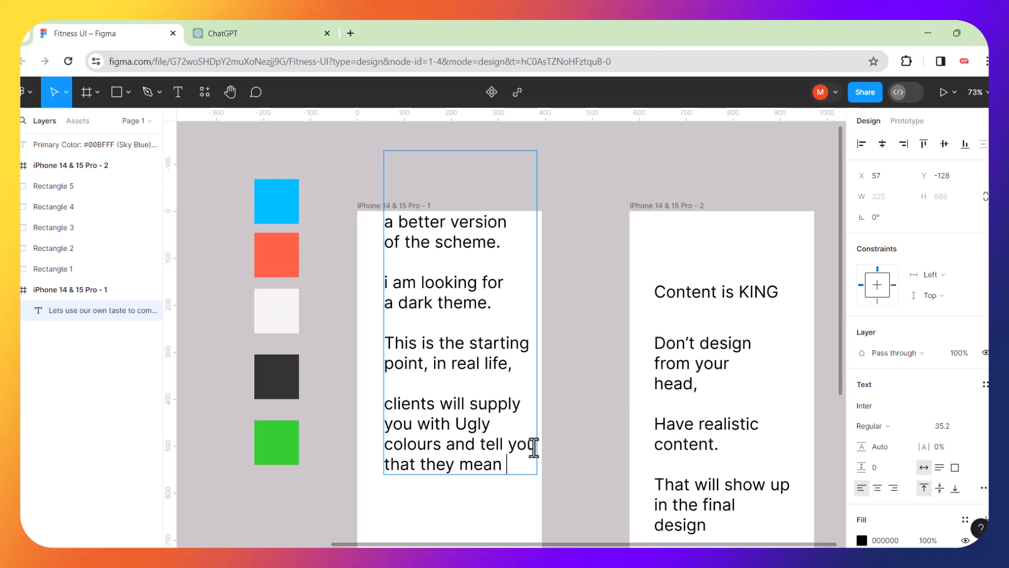
type("ean")
key("Return")
type("some")
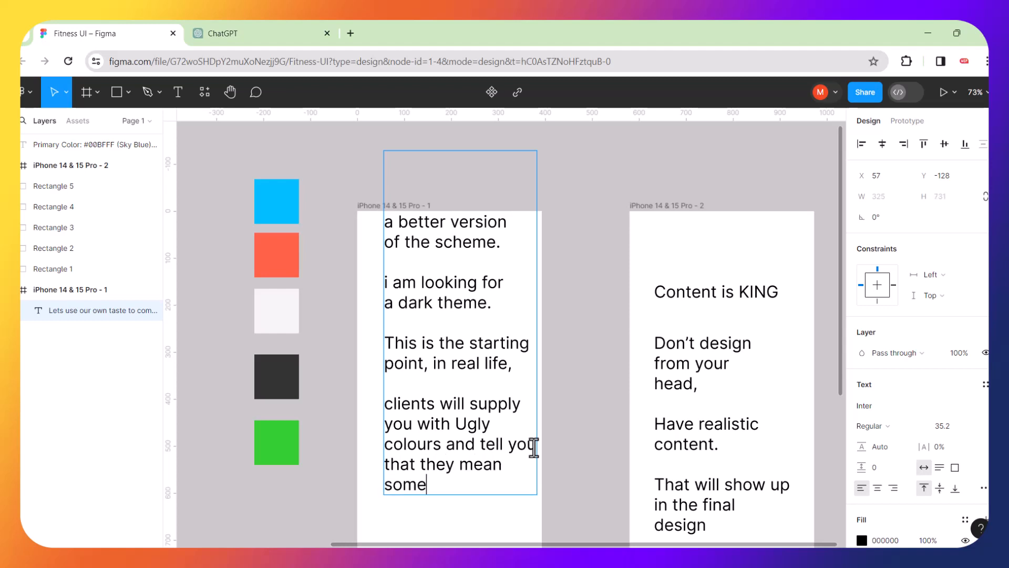
type("thing to them")
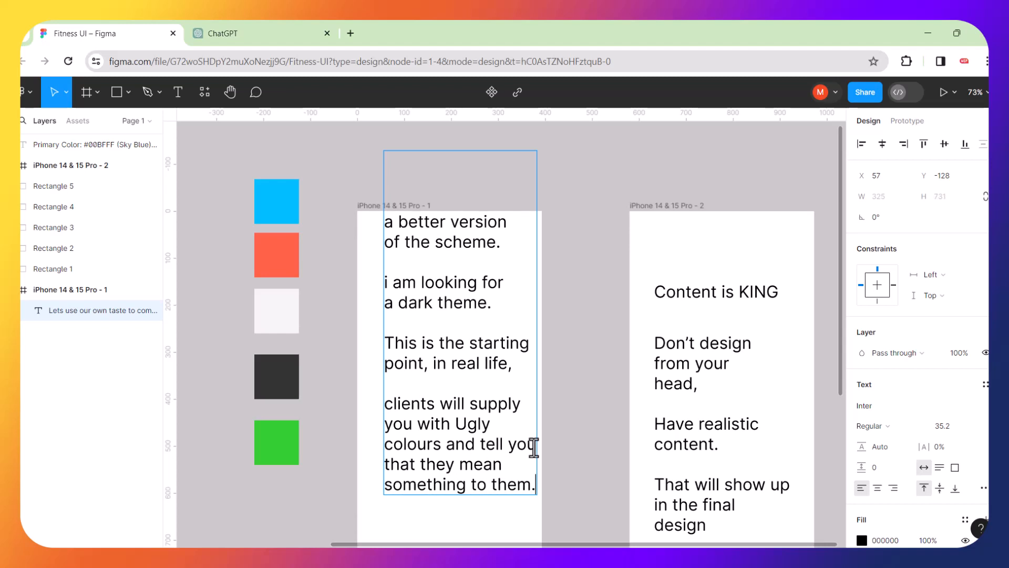
type(".")
Add 'DO NOT CHENGE / THE COLOURS. / be creative with them' after a blank line.
key("Return")
key("Return")
scroll(534, 447, "down", 5)
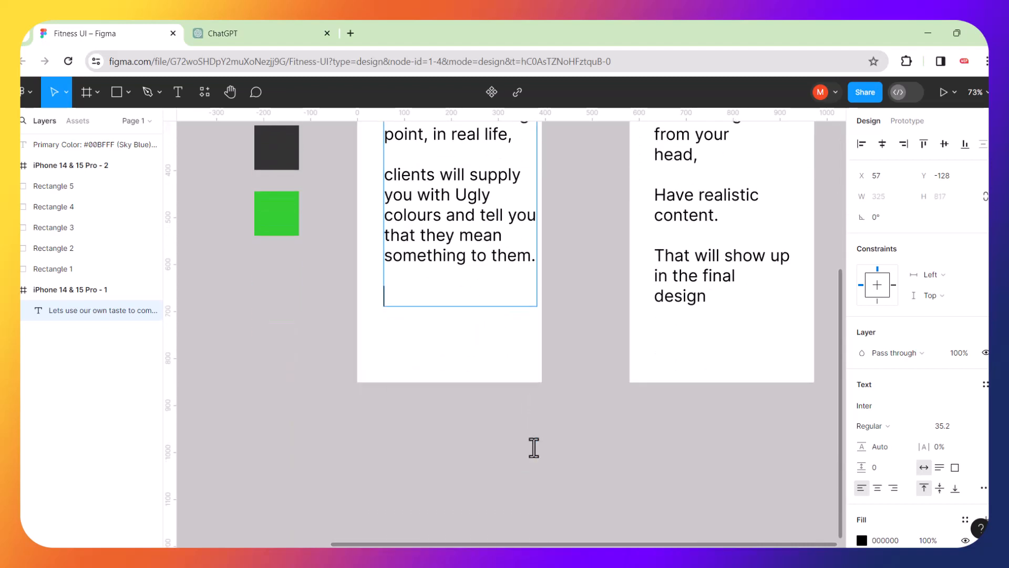
type("DO NOT ")
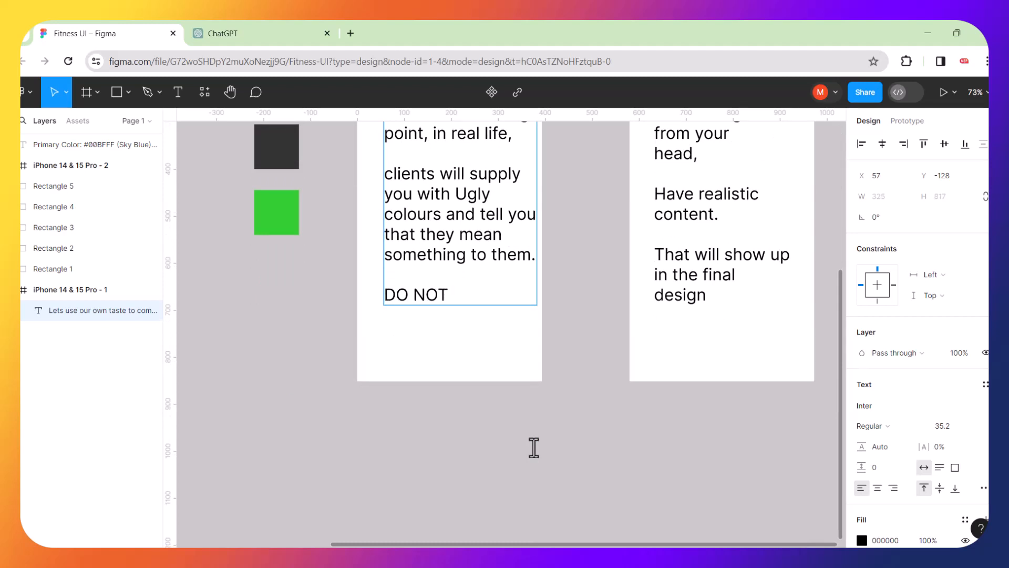
type("CHENGE")
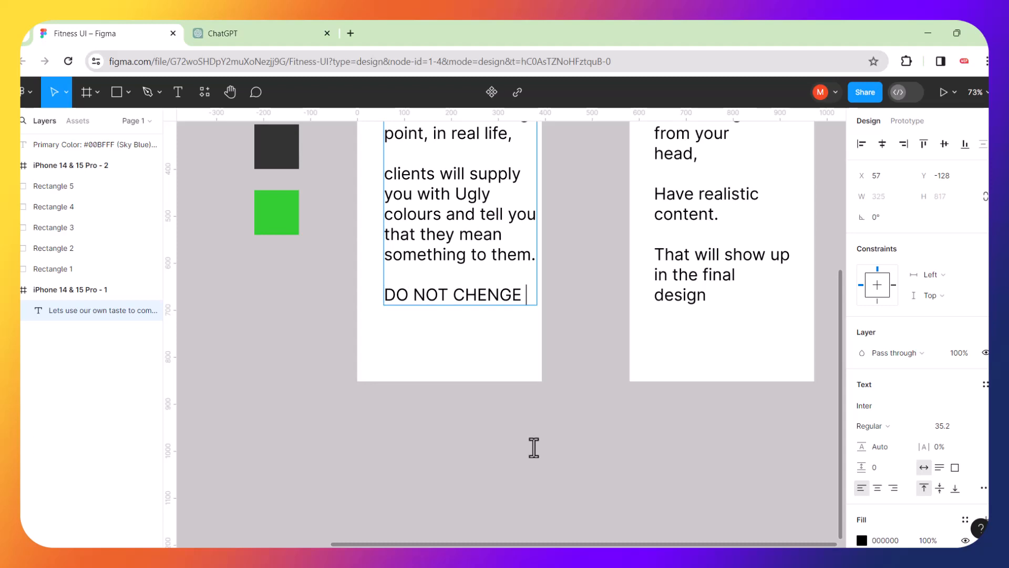
key("Return")
type("THE CO")
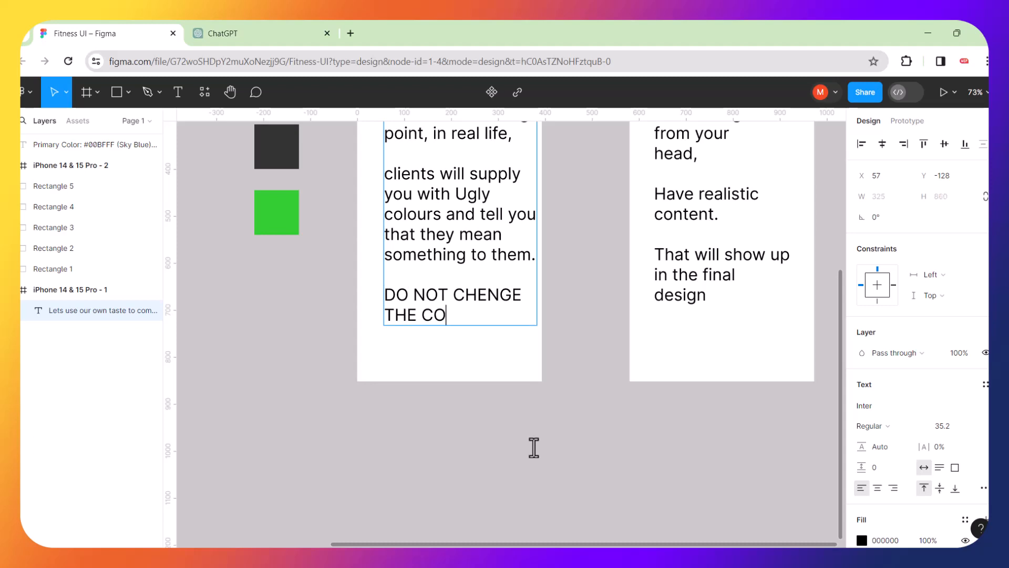
type("LOURS.")
key("Return")
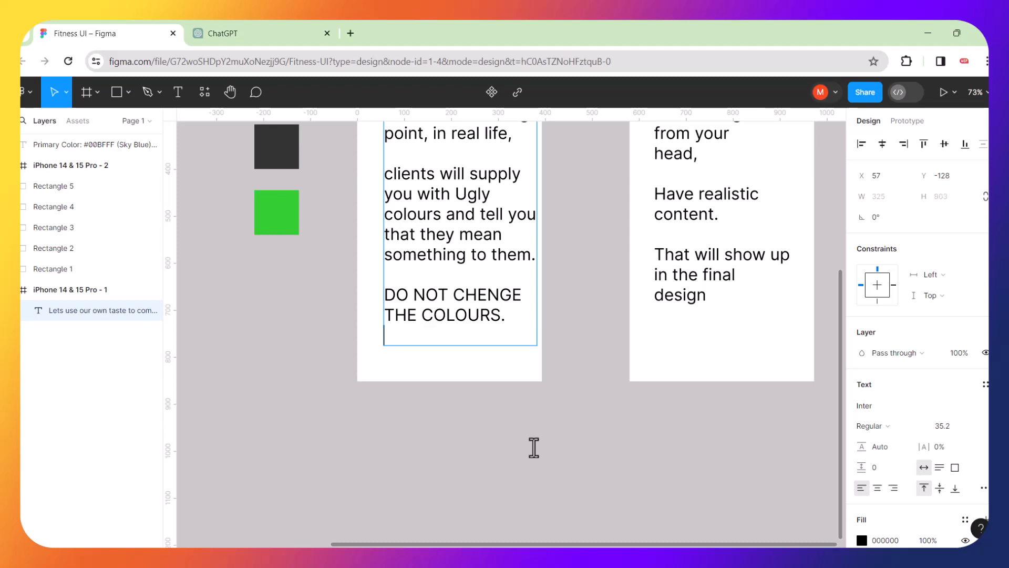
type("be creat")
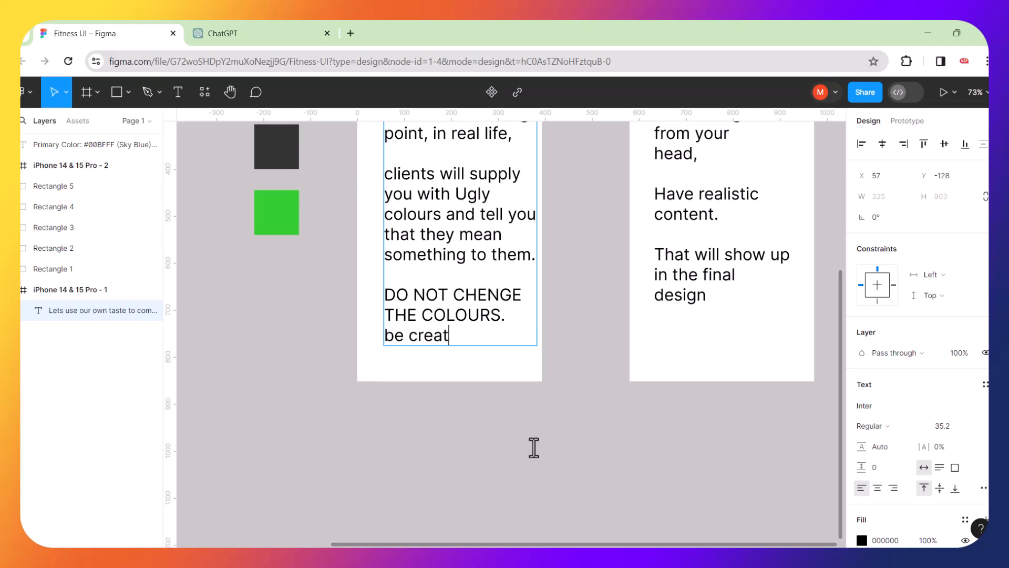
type("ive with ")
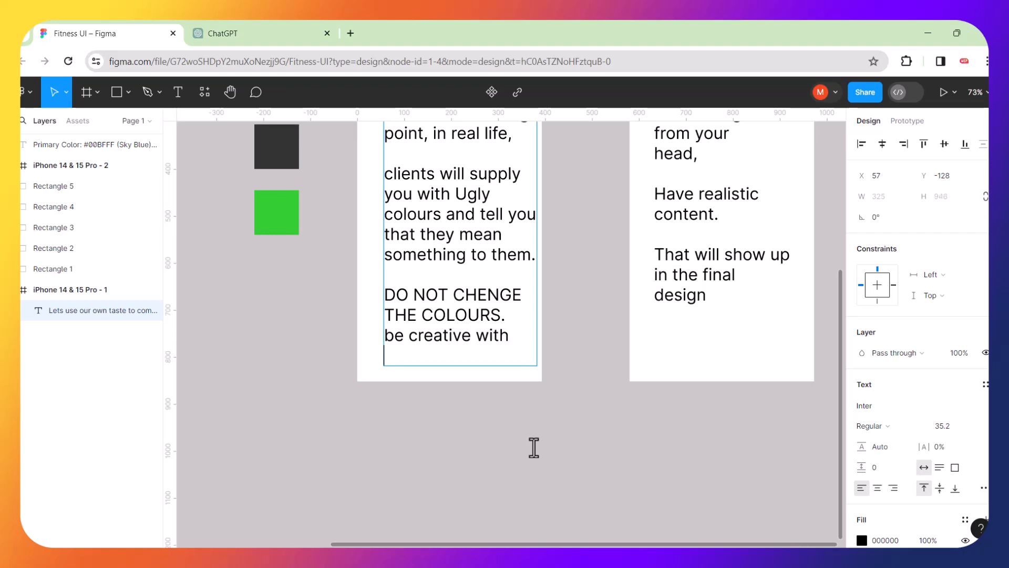
type("them")
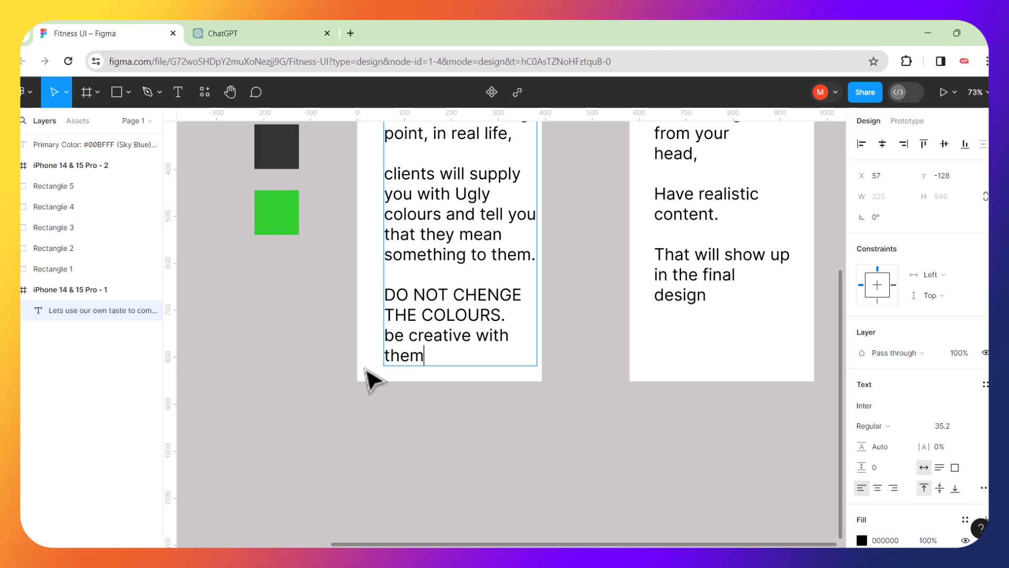
key("ctrl+a")
left_click(521, 296)
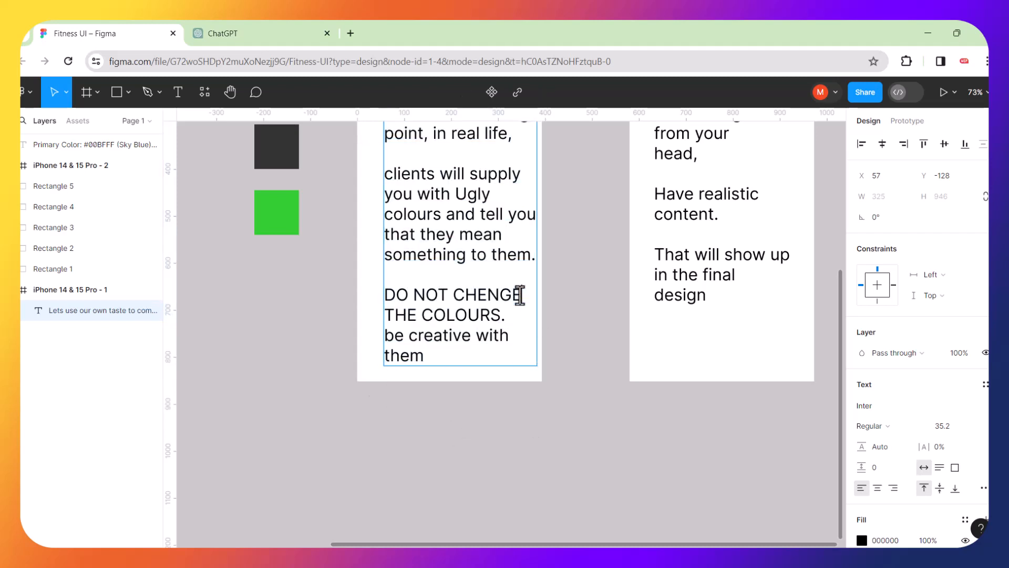
Make the 'DO NOT CHENGE' line bold and red, leaving the rest of the note unchanged.
left_click_drag(520, 295, 361, 295)
key("ctrl+b")
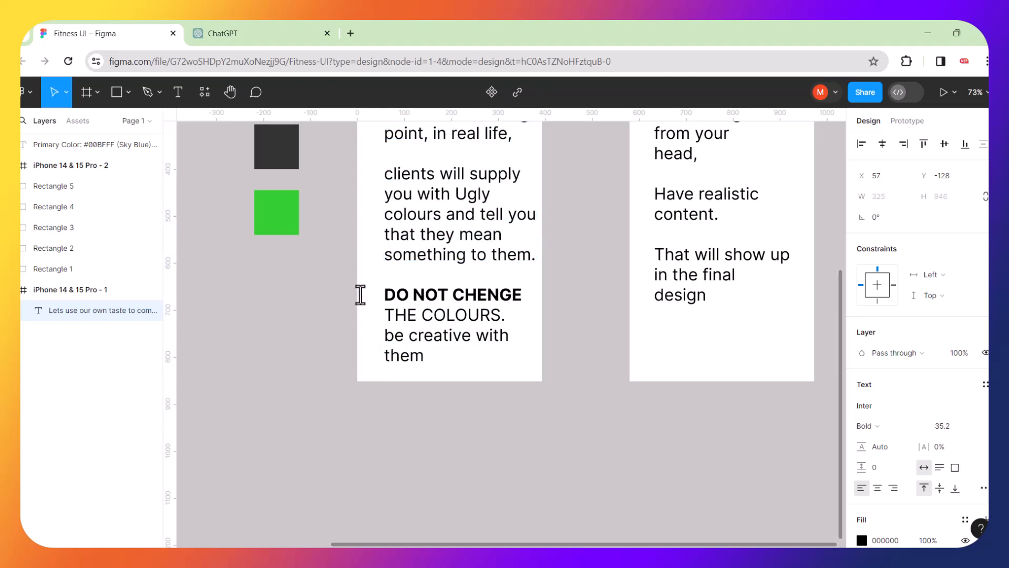
left_click(518, 300)
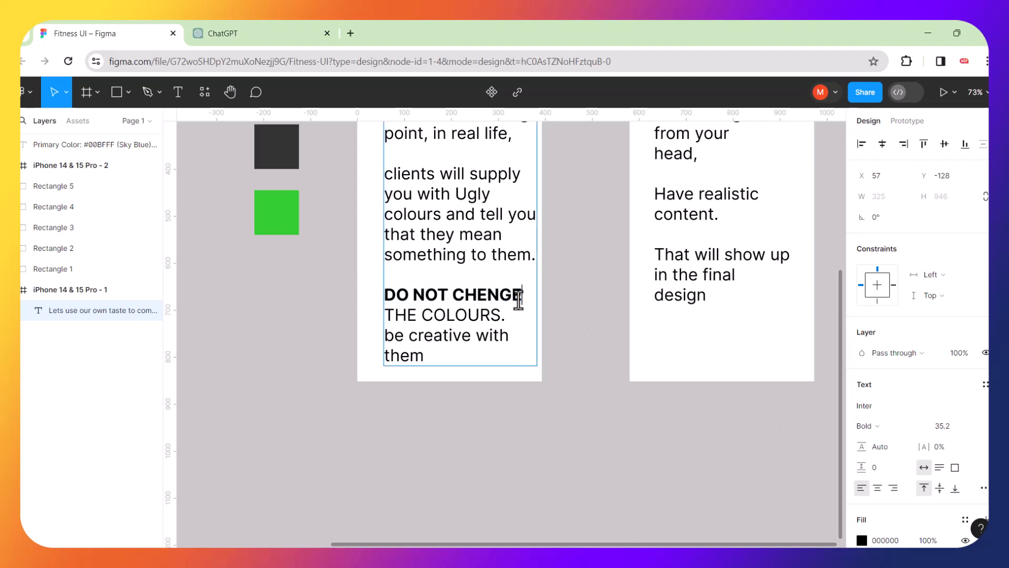
left_click(862, 540)
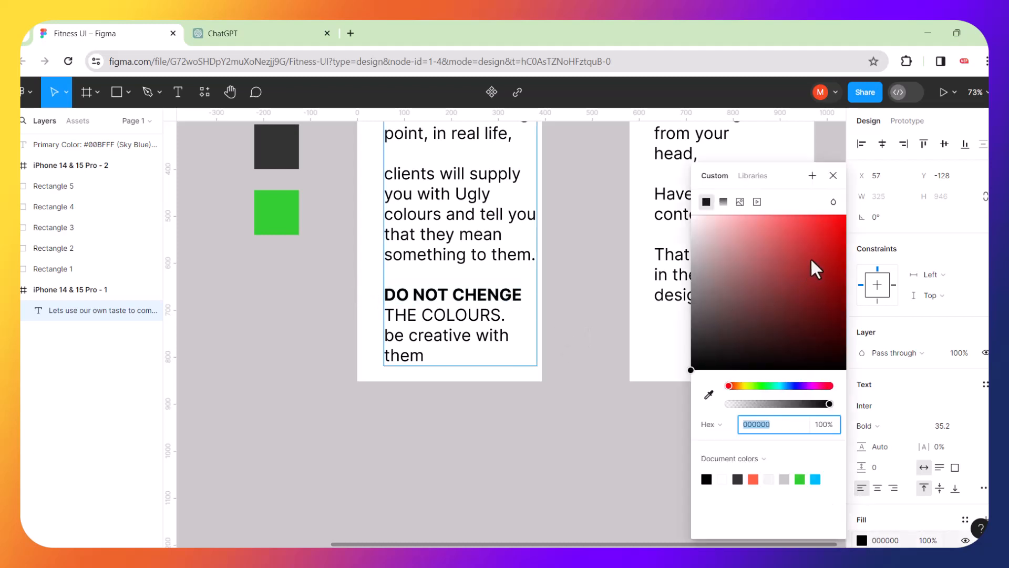
left_click(837, 227)
key("ctrl+z")
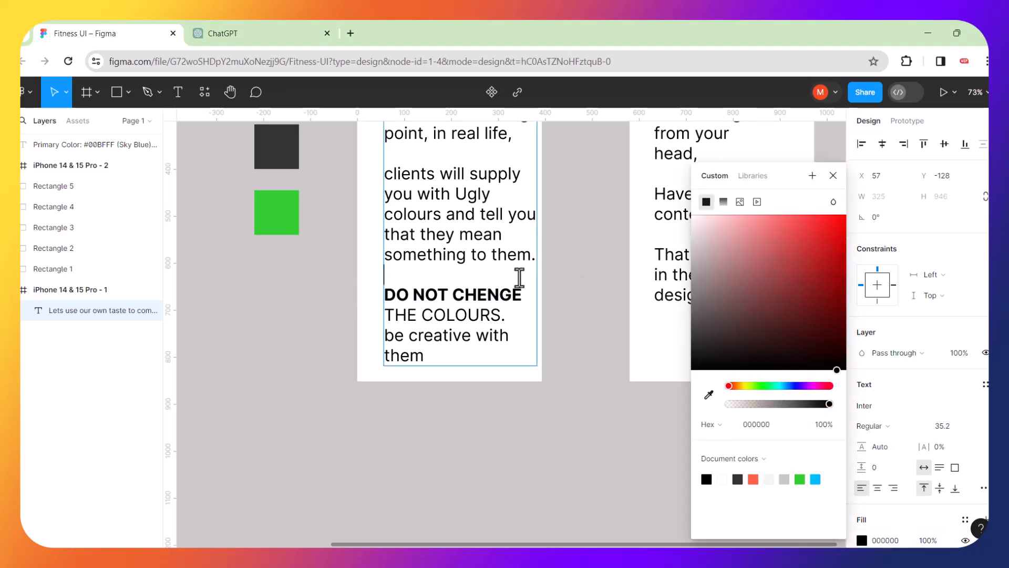
left_click_drag(521, 294, 373, 296)
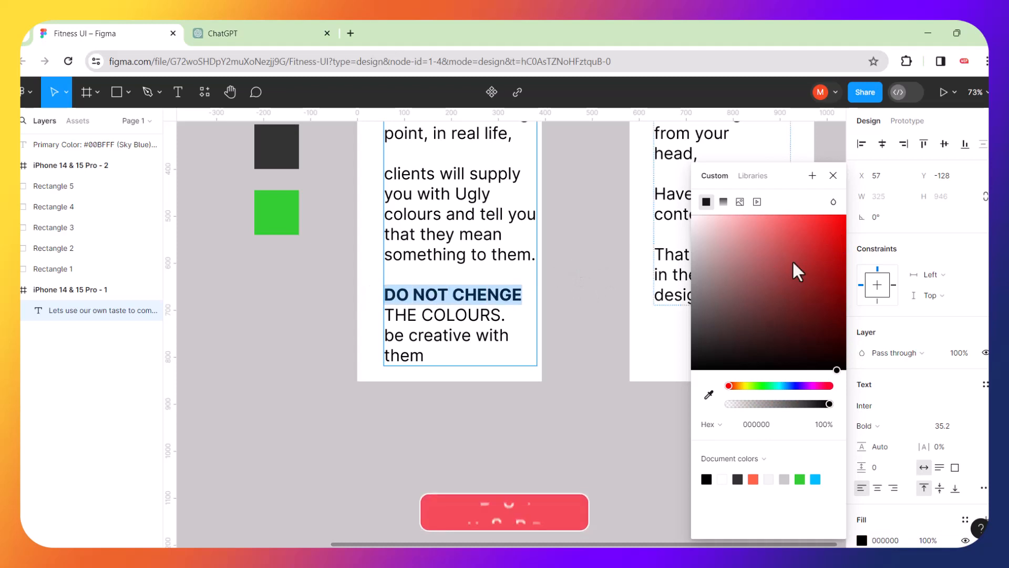
left_click(812, 243)
key("Escape")
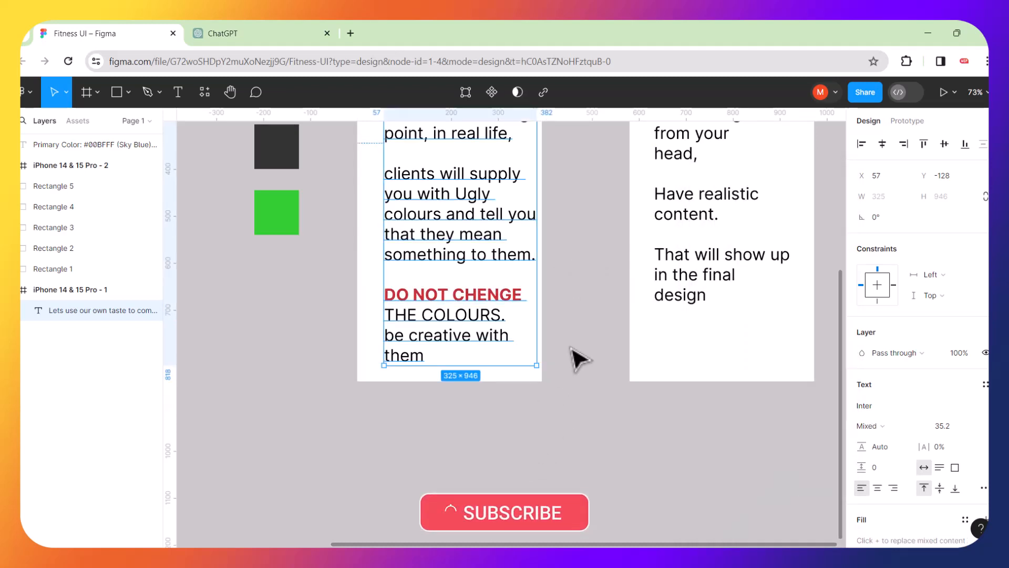
left_click(572, 406)
Correct the typo 'CHENGE' to 'CHANGE'.
double_click(488, 297)
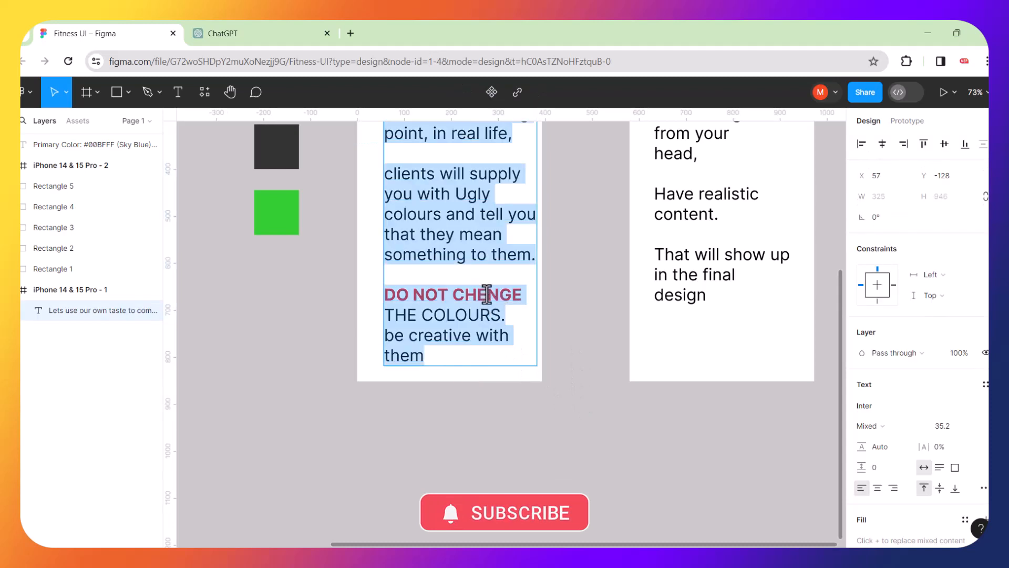
left_click(487, 297)
key("BackSpace")
type("A")
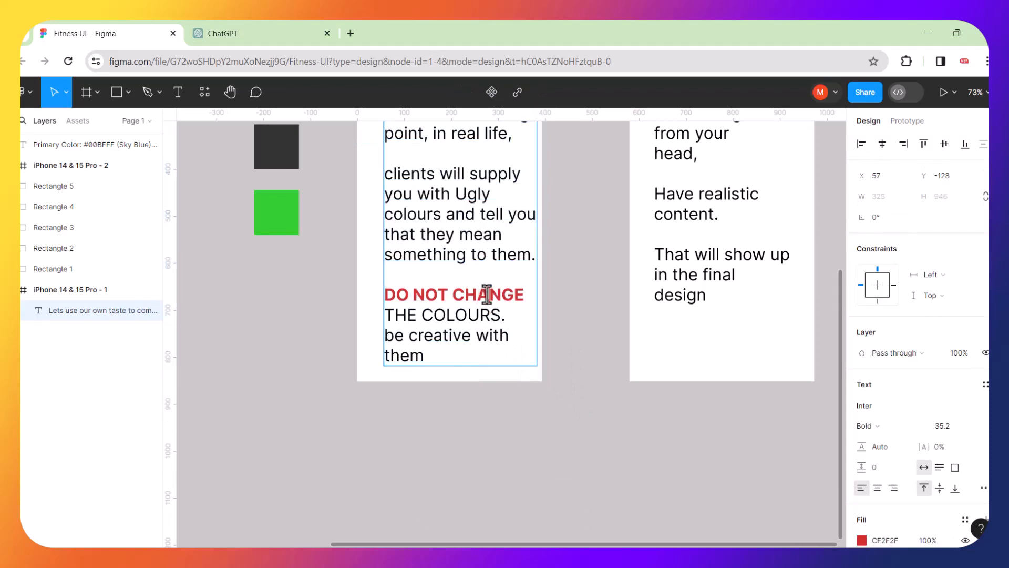
key("Escape")
Delete the entire note text layer from the first phone frame.
scroll(565, 343, "up", 10)
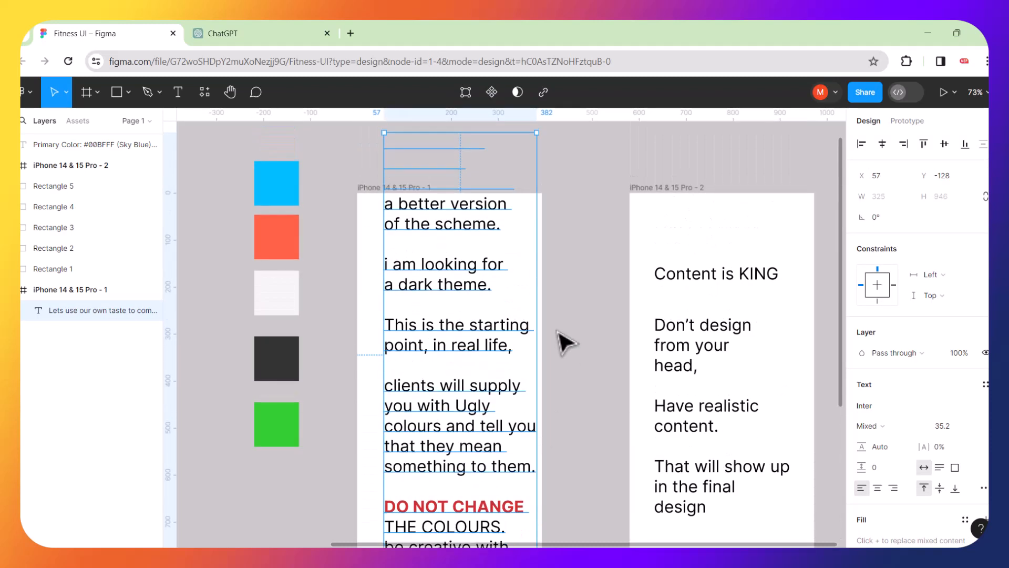
scroll(565, 342, "down", 5)
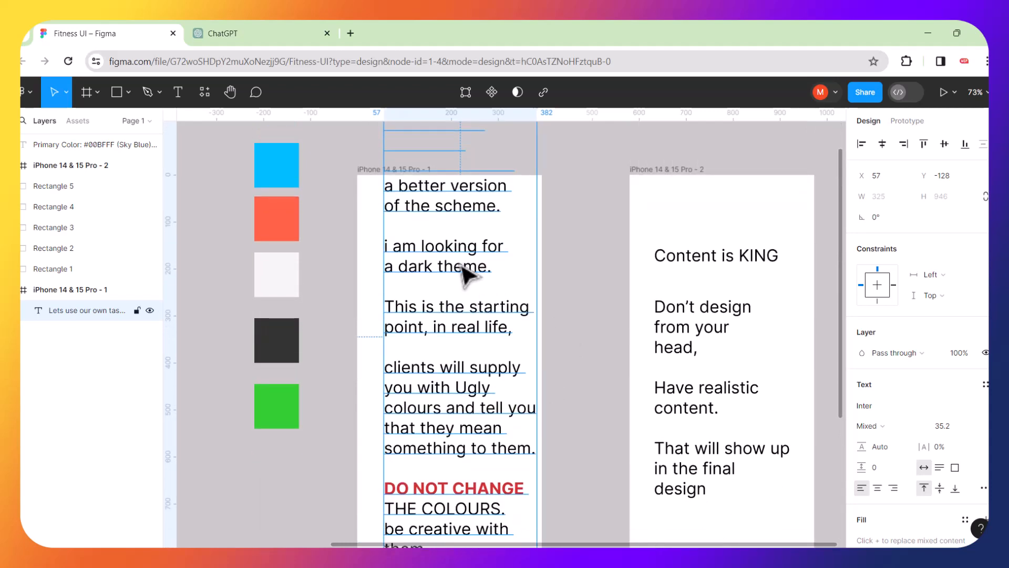
key("Delete")
scroll(491, 275, "down", 4)
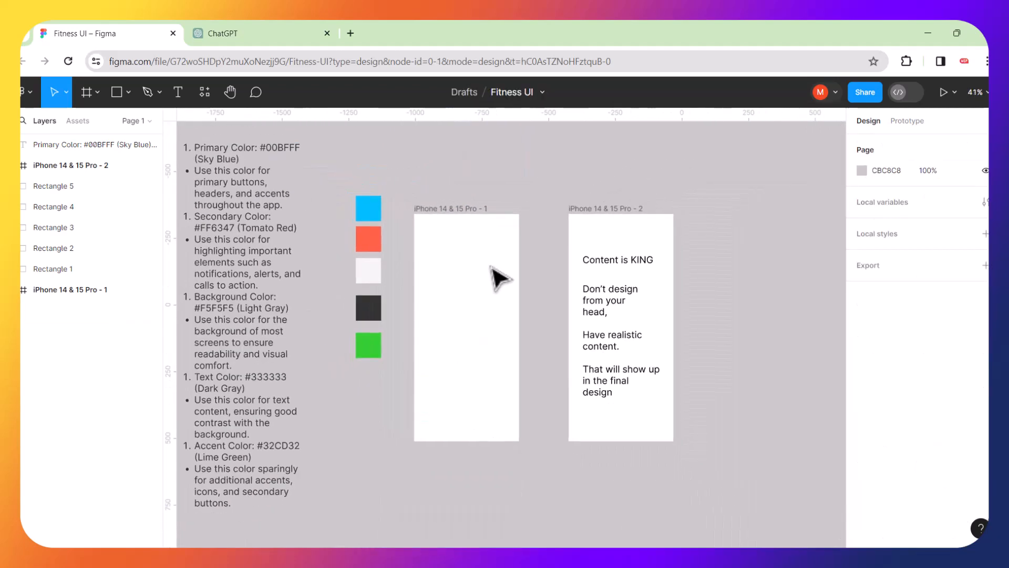
Delete both text layers from the second iPhone frame.
left_click_drag(585, 241, 614, 415)
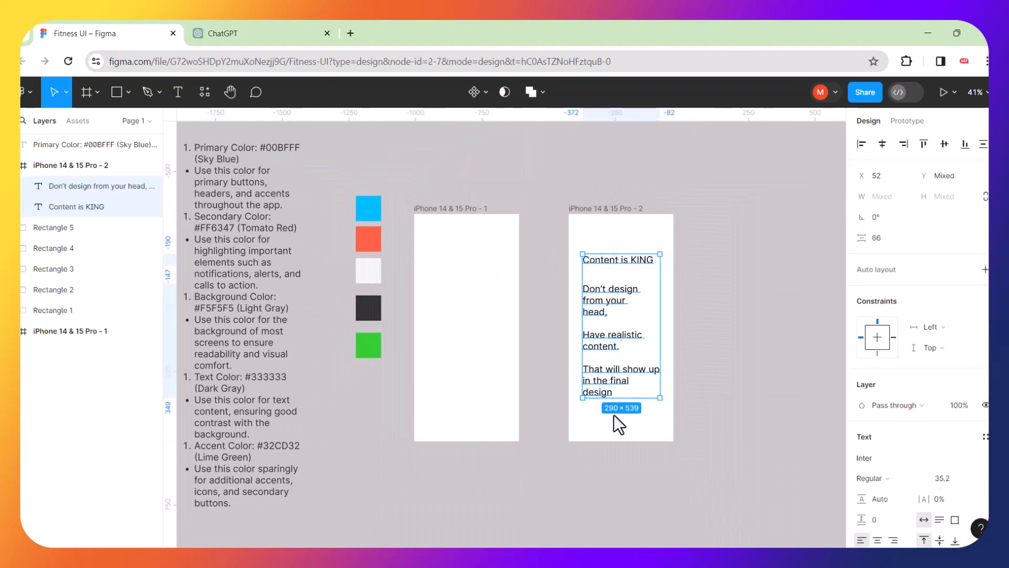
key("Delete")
left_click(534, 275)
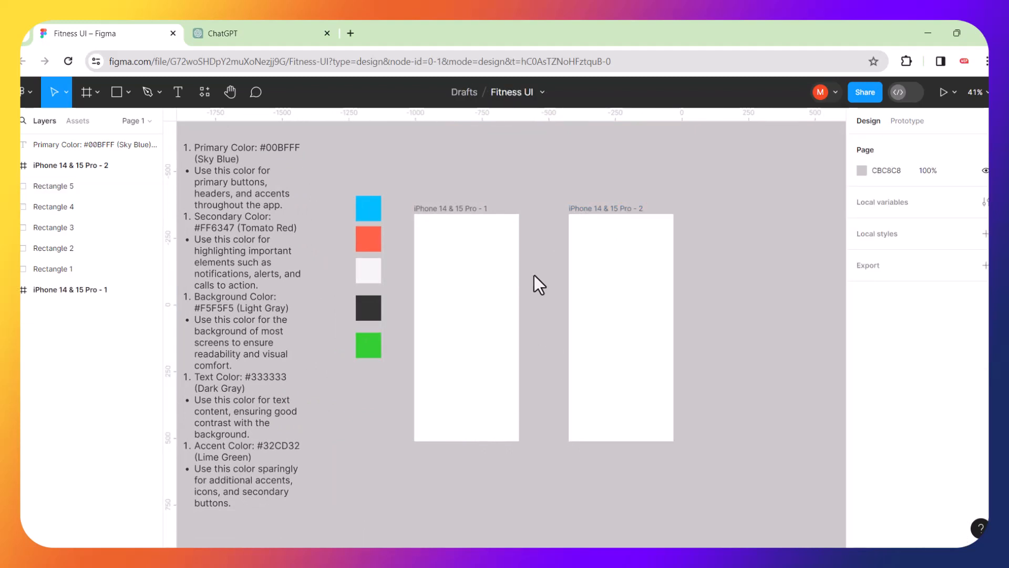
Add a two-line text 'LETS TEST AS WE GO' inside the first iPhone frame.
key("Escape")
left_click(177, 92)
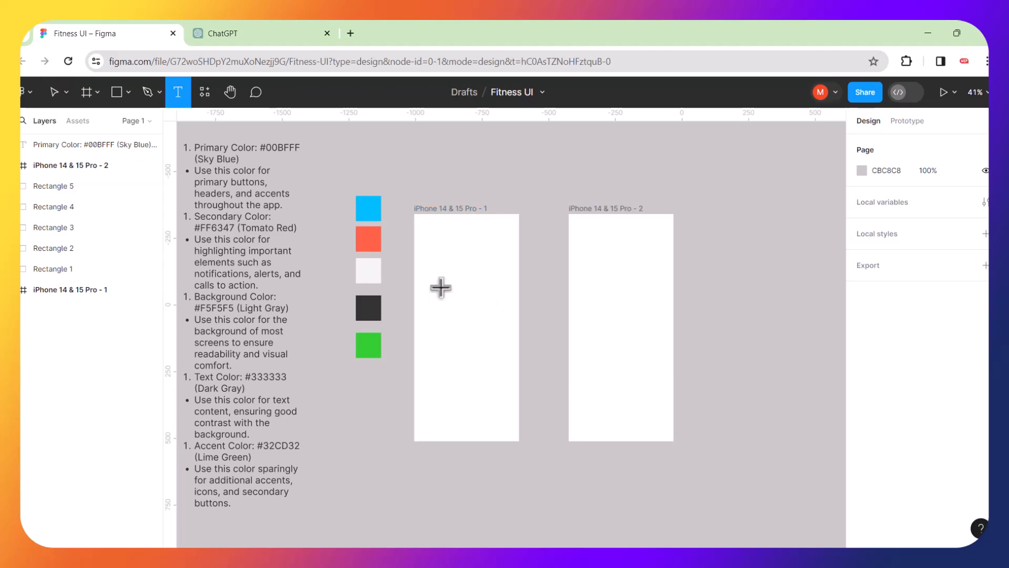
left_click(440, 287)
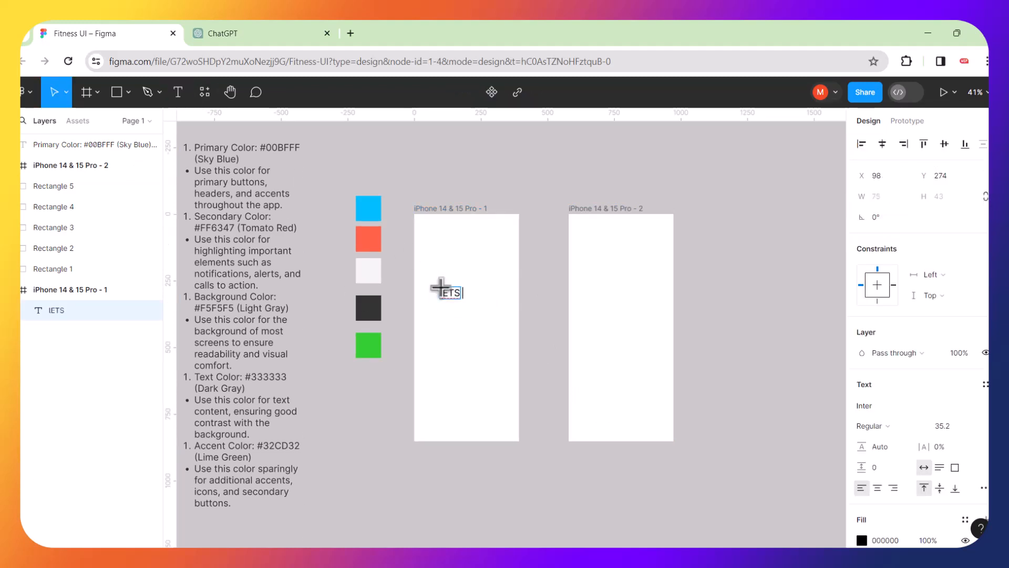
type("lETS TEST")
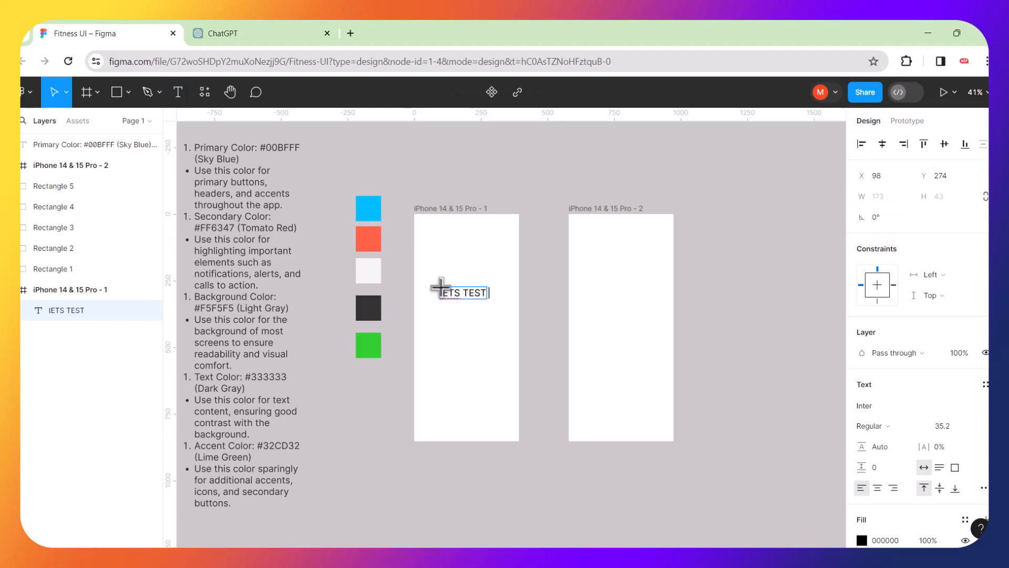
scroll(458, 331, "up", 5)
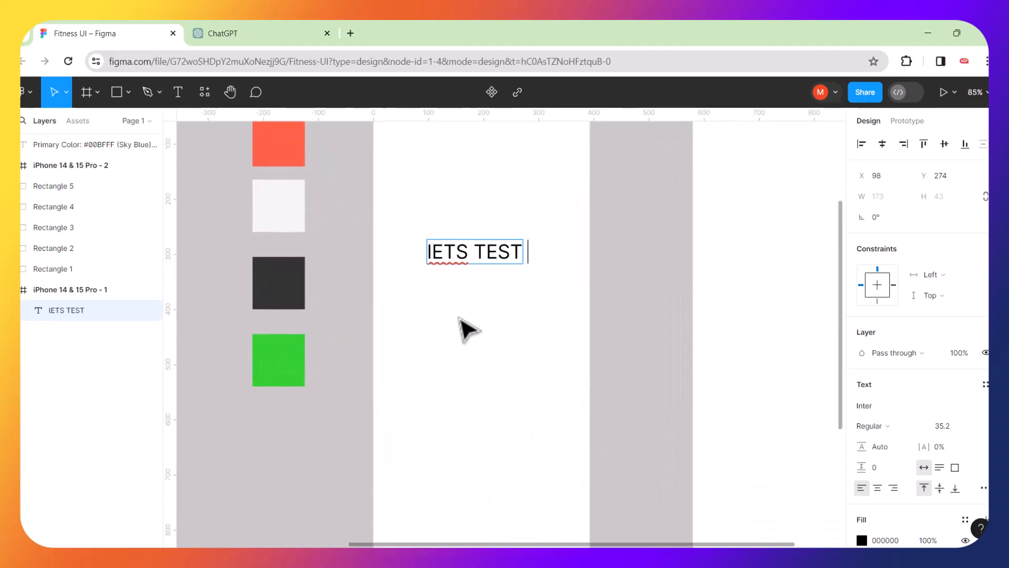
key("ctrl+a")
type("LETS")
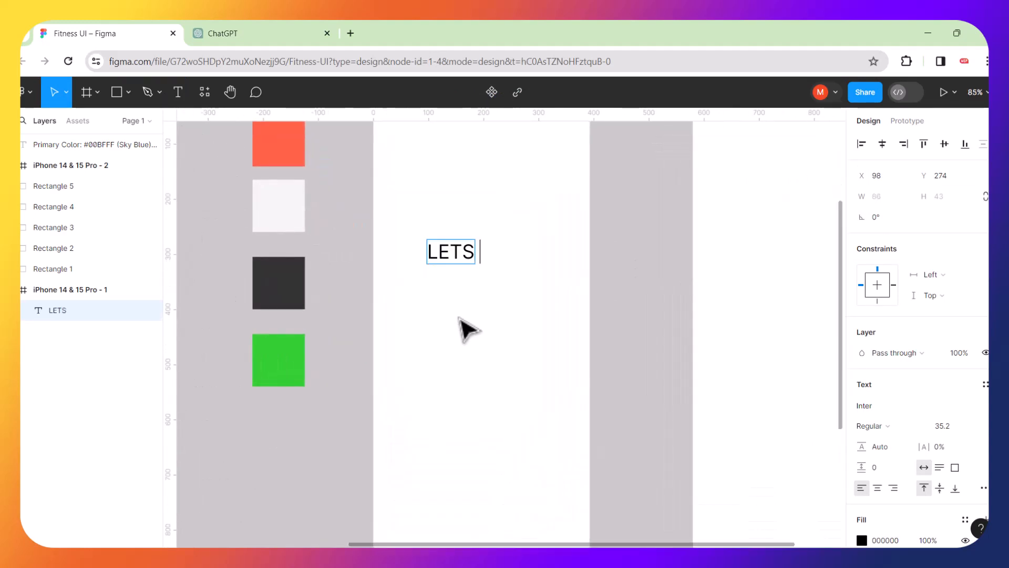
type(" TEST")
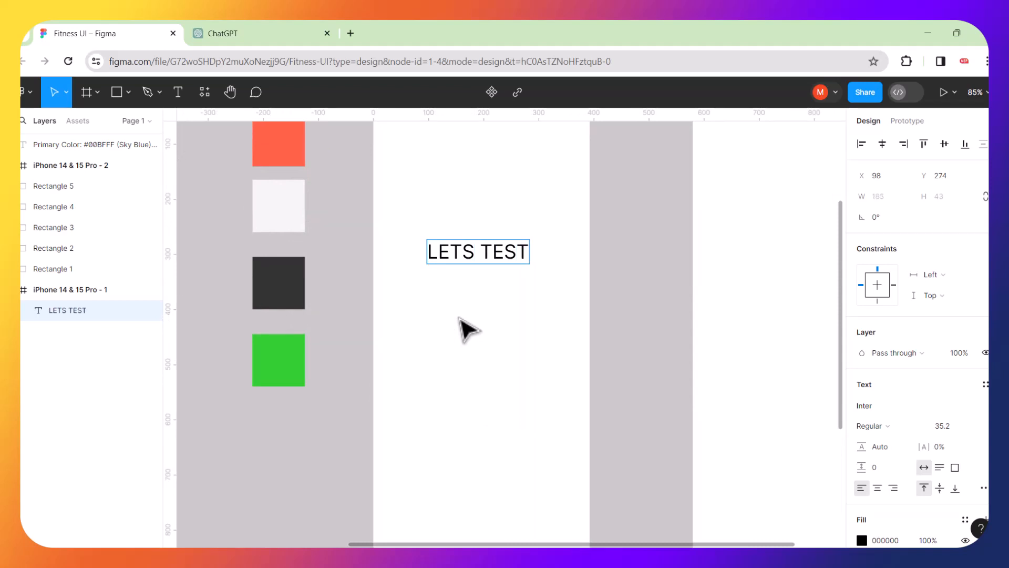
key("Return")
type("AS WE GO")
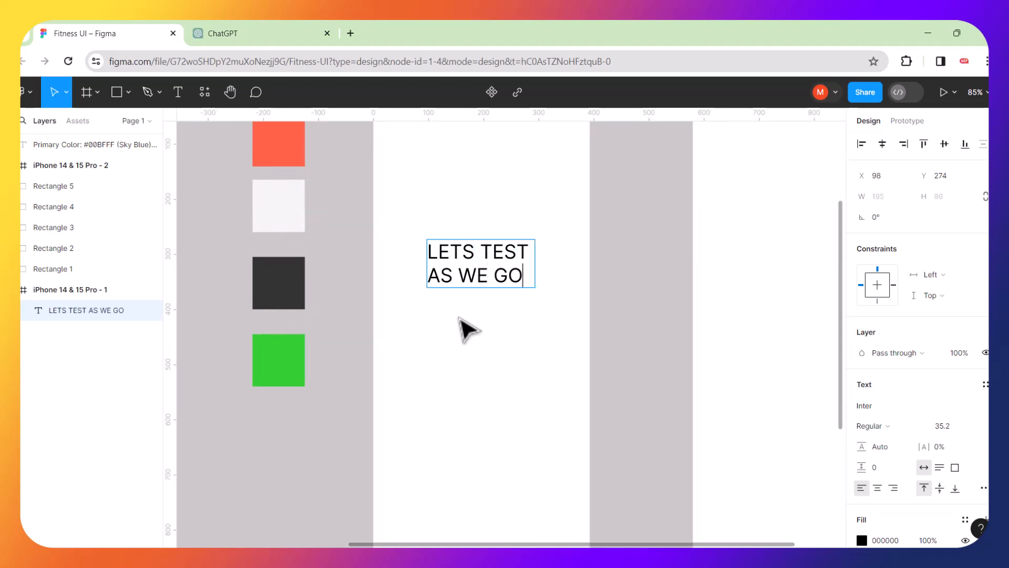
key("Escape")
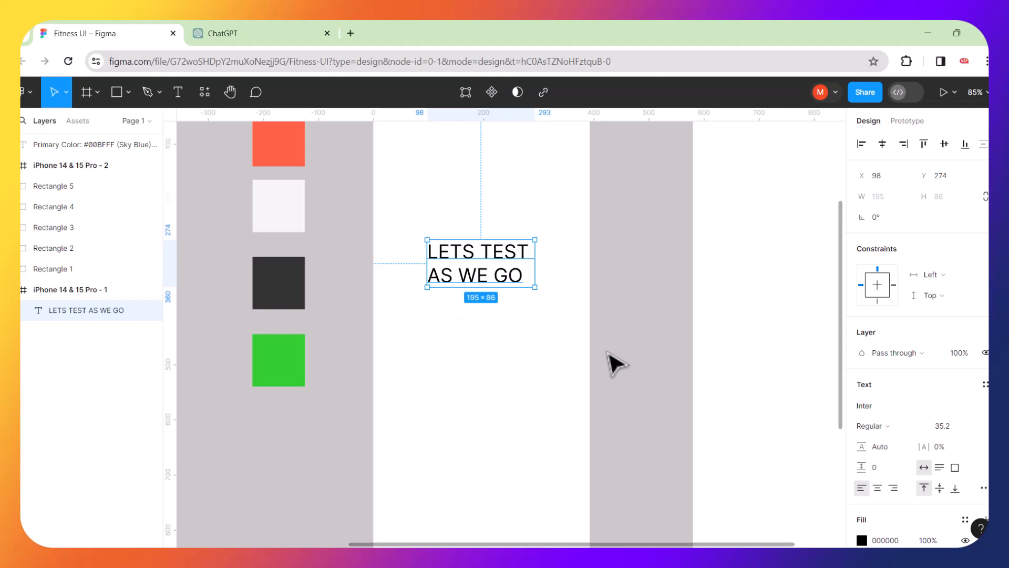
left_click(518, 307)
scroll(509, 298, "down", 3)
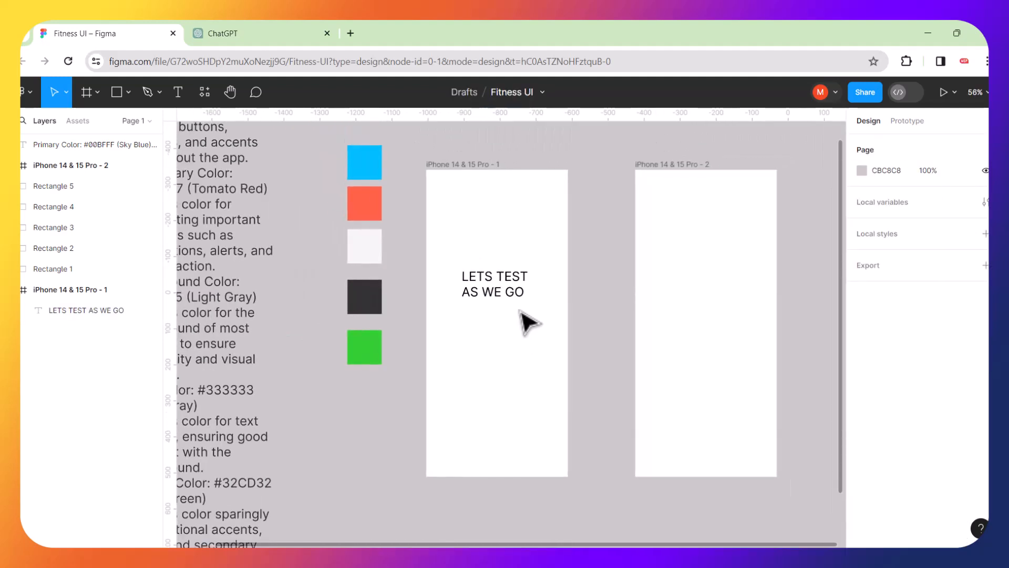
left_click(508, 293)
Delete the test text and rename the first iPhone frame to 'SPLASH SCREEN'.
key("Delete")
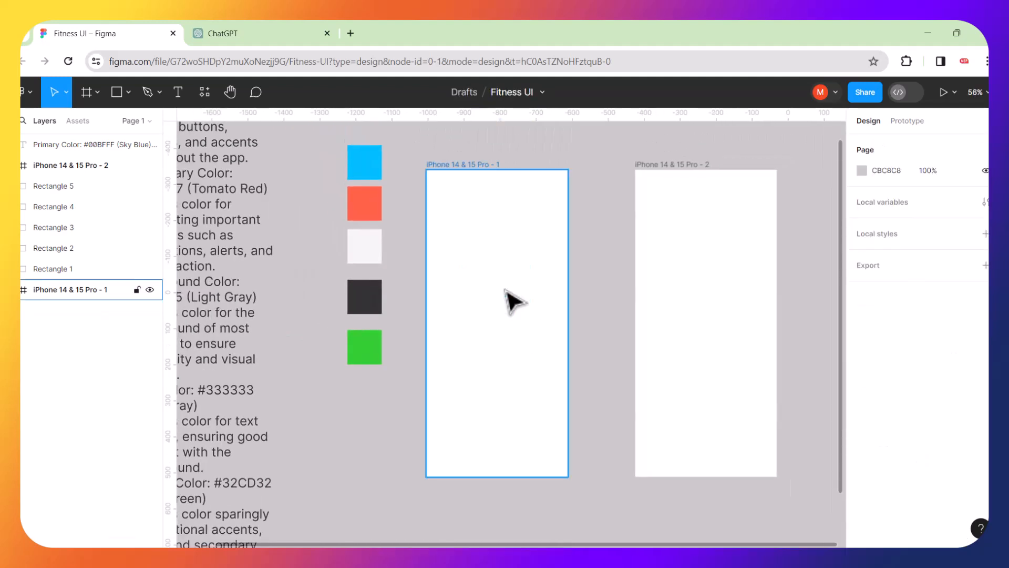
left_click(465, 166)
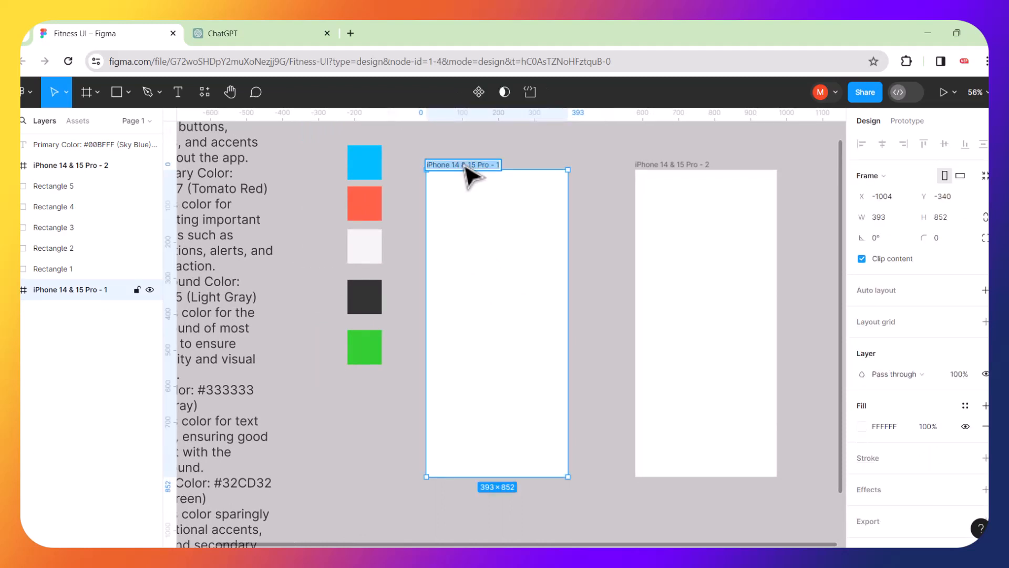
type("SPLASH")
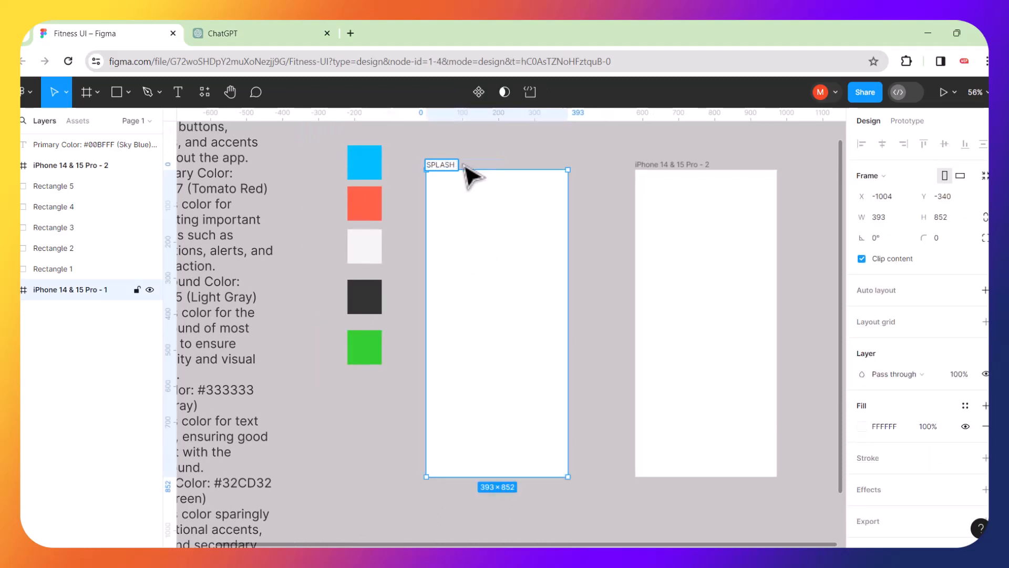
type(" SCREEN")
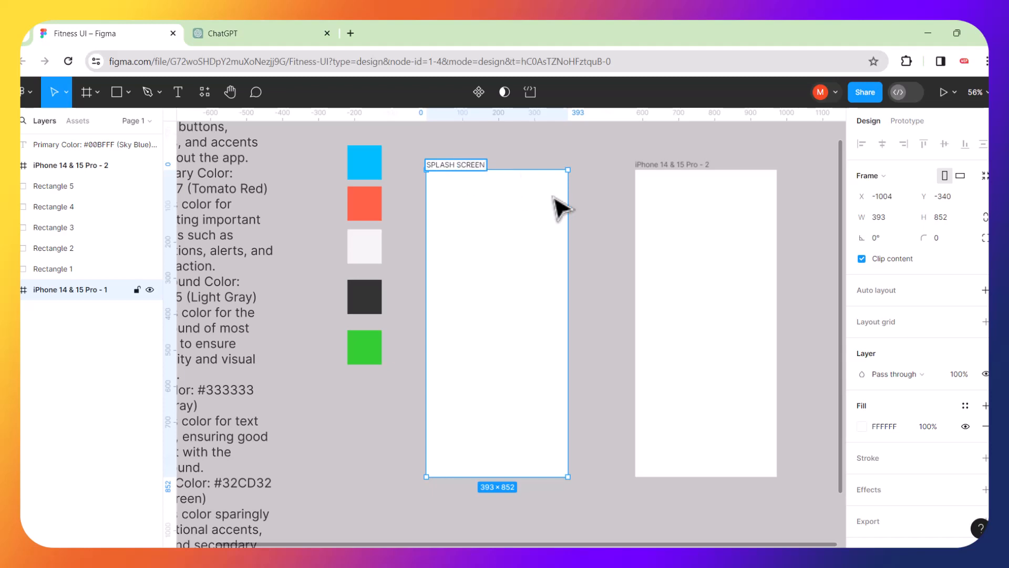
left_click(631, 275)
Select the SPLASH SCREEN frame to check it, then deselect it.
scroll(453, 168, "up", 5)
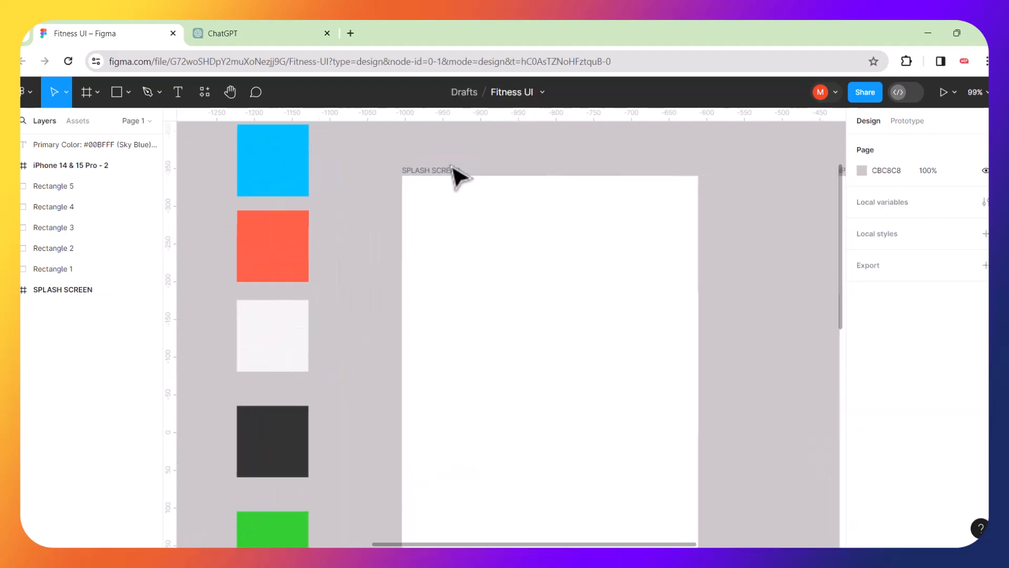
left_click(391, 169)
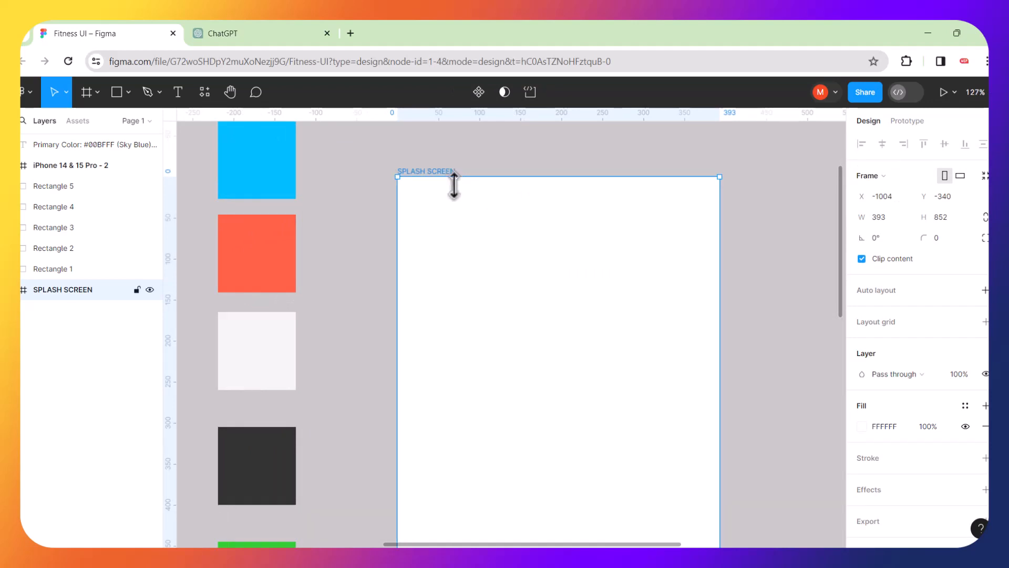
scroll(452, 184, "down", 4)
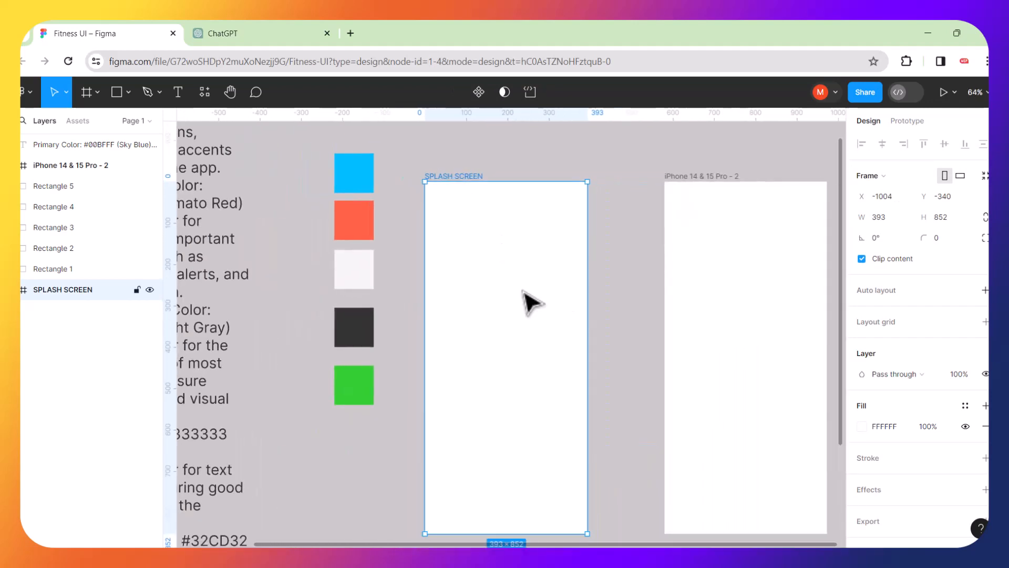
scroll(545, 338, "down", 2)
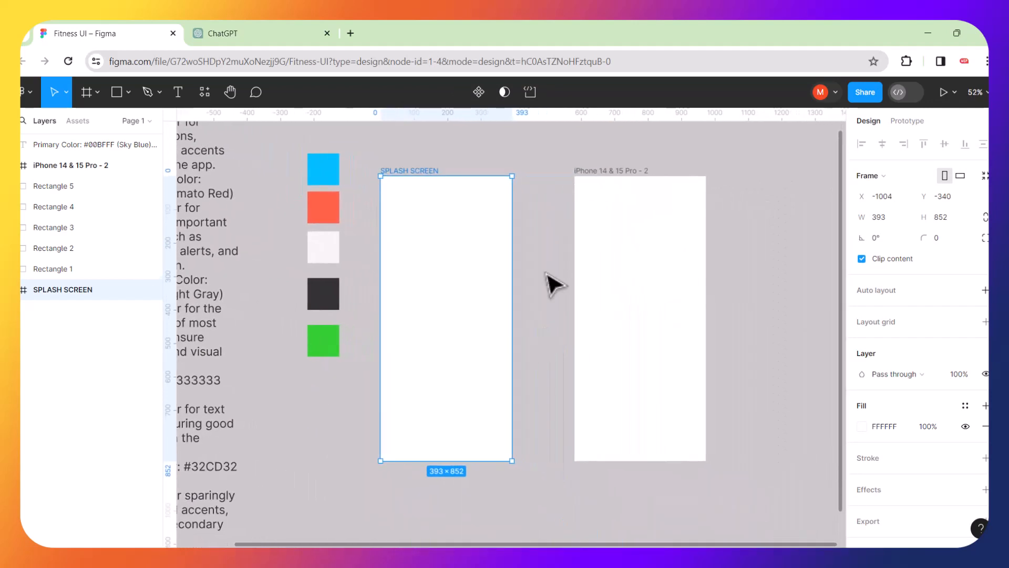
left_click(547, 274)
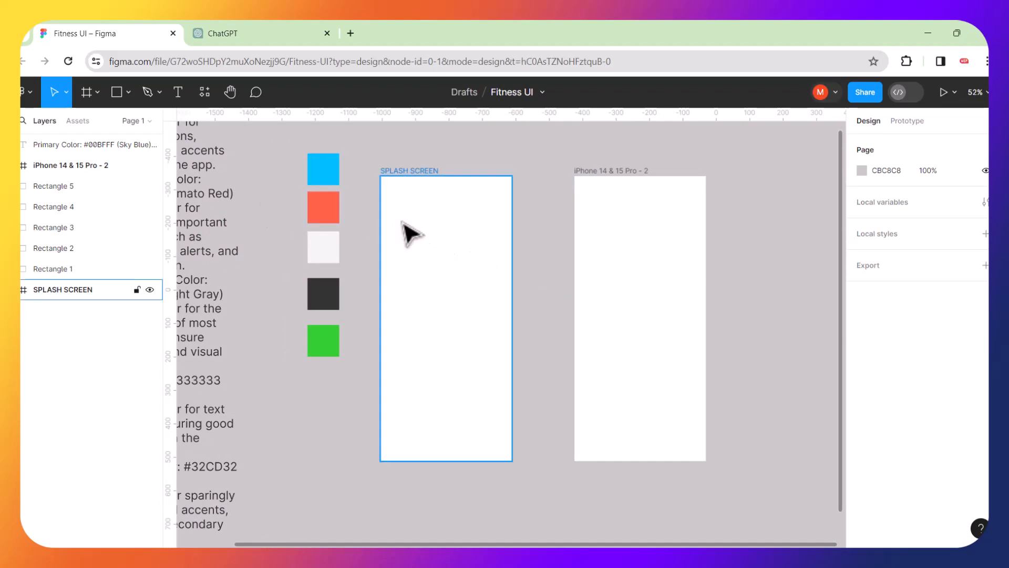
scroll(403, 227, "up", 3)
Add text 'LOOK for good images,' with a line ending 'underestimate', fixing its spelling via suggestion.
left_click(178, 93)
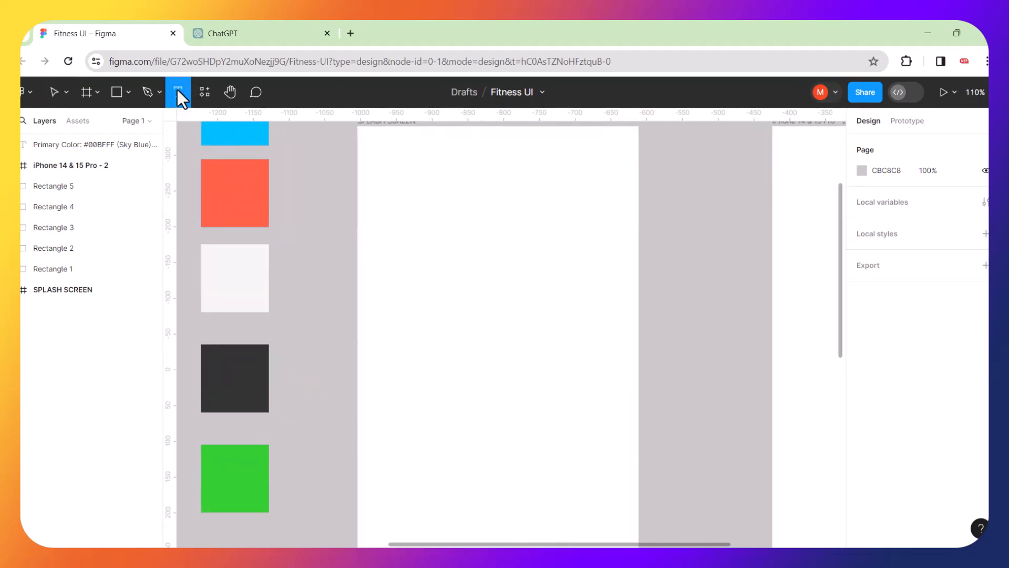
left_click(395, 185)
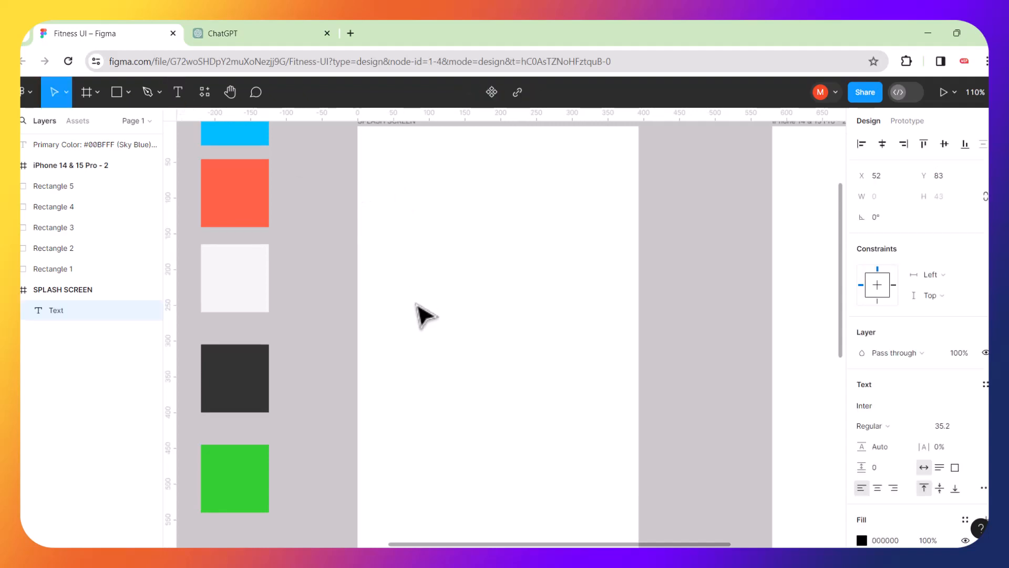
type("LOOK")
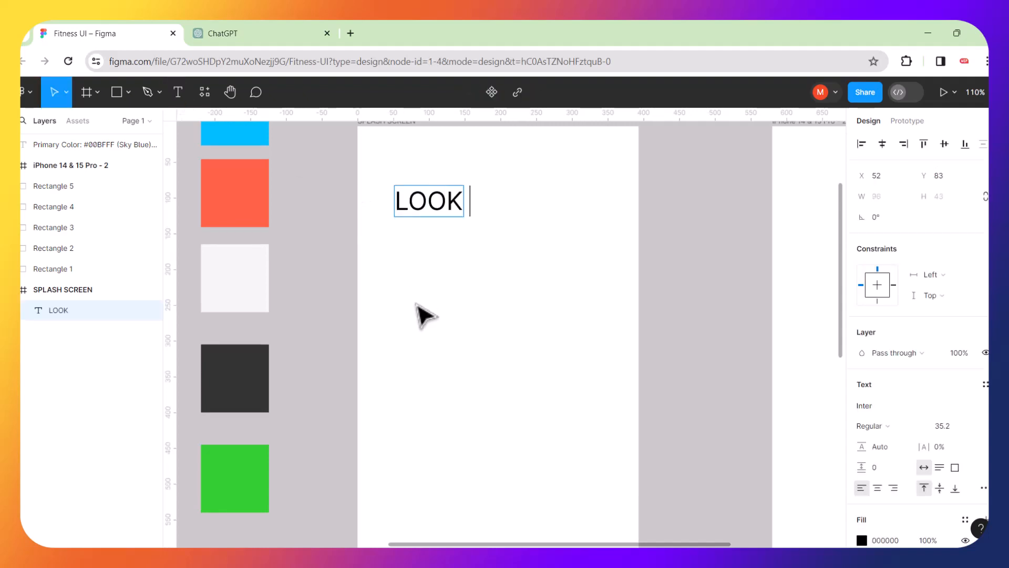
type(" for")
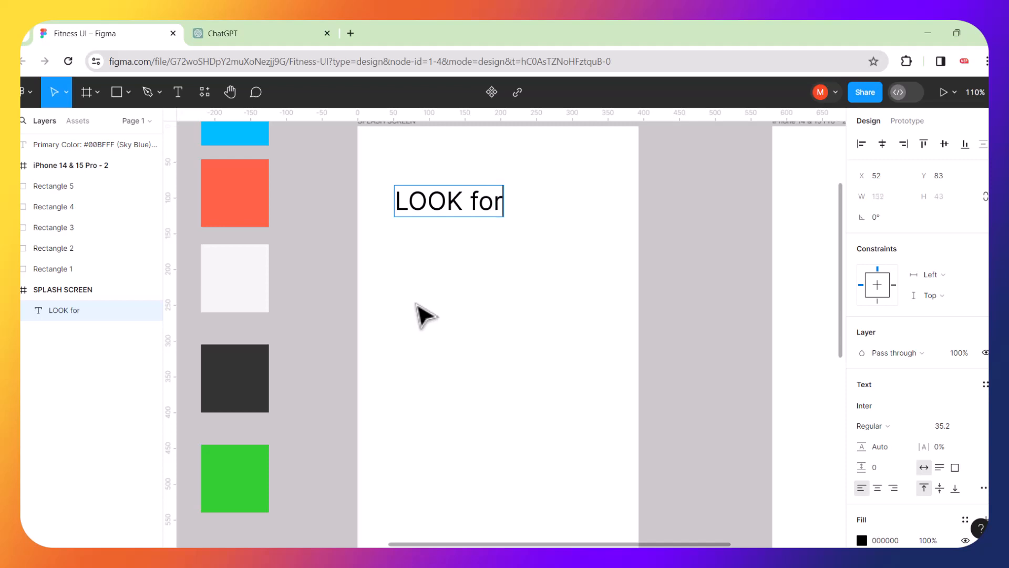
key("Return")
type("good")
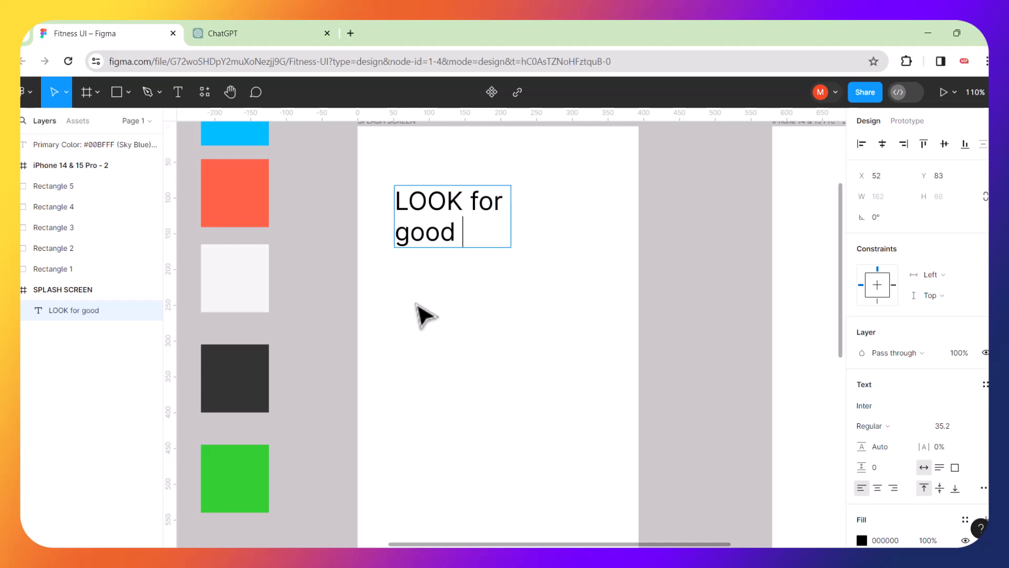
type(" images")
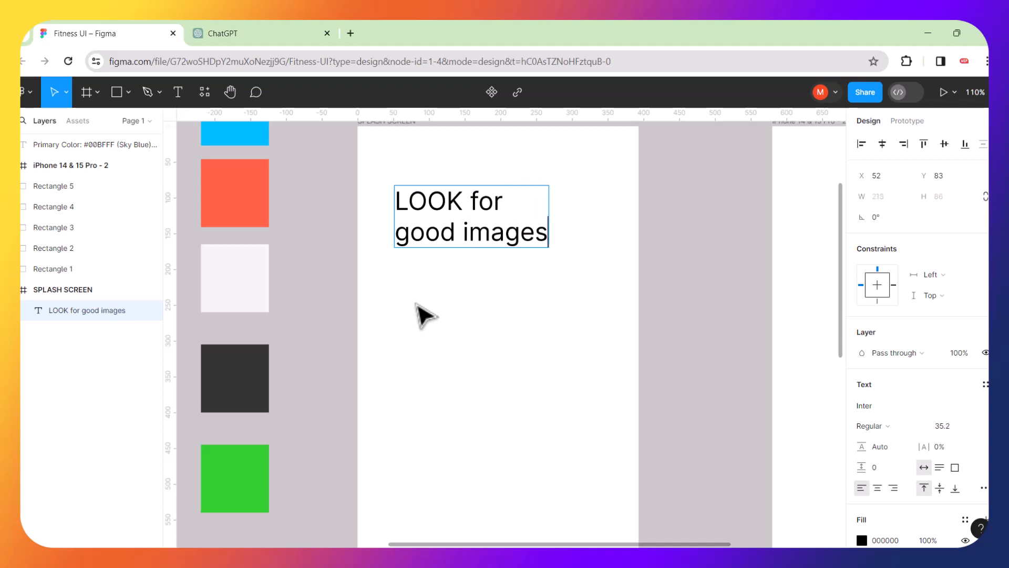
type(",")
key("Return")
key("Return")
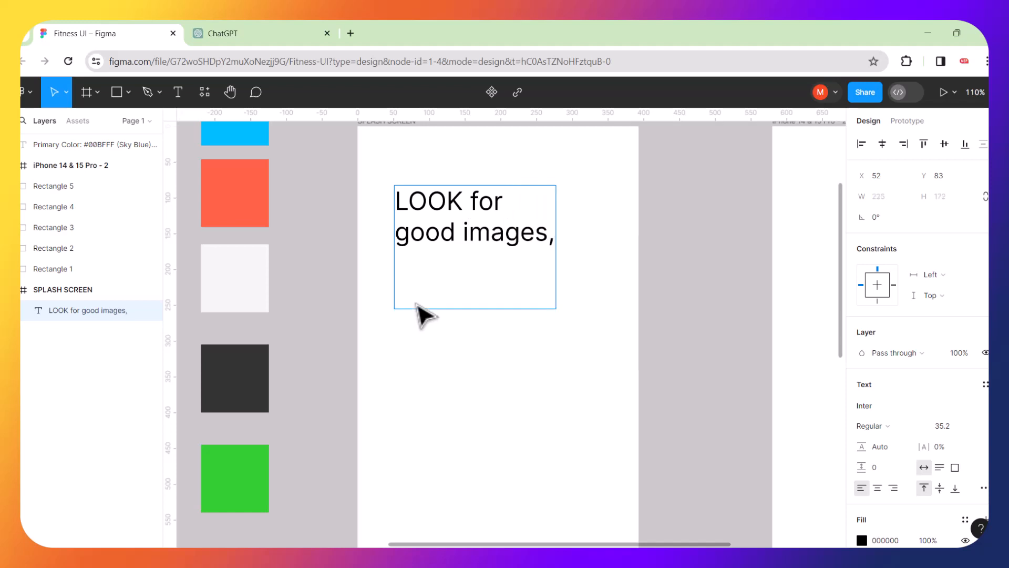
type("do not unser")
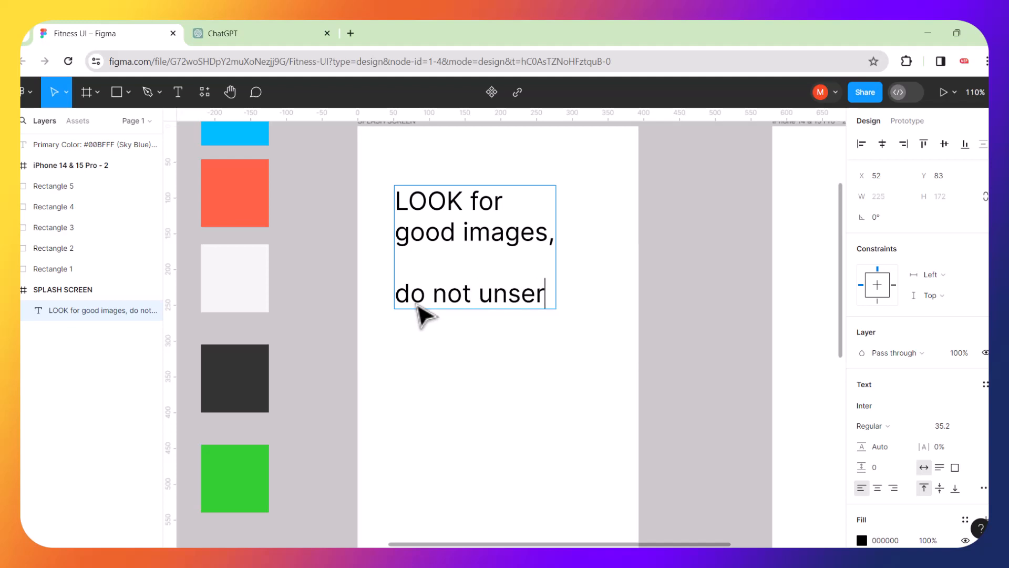
key("BackSpace")
key("BackSpace")
type("deres")
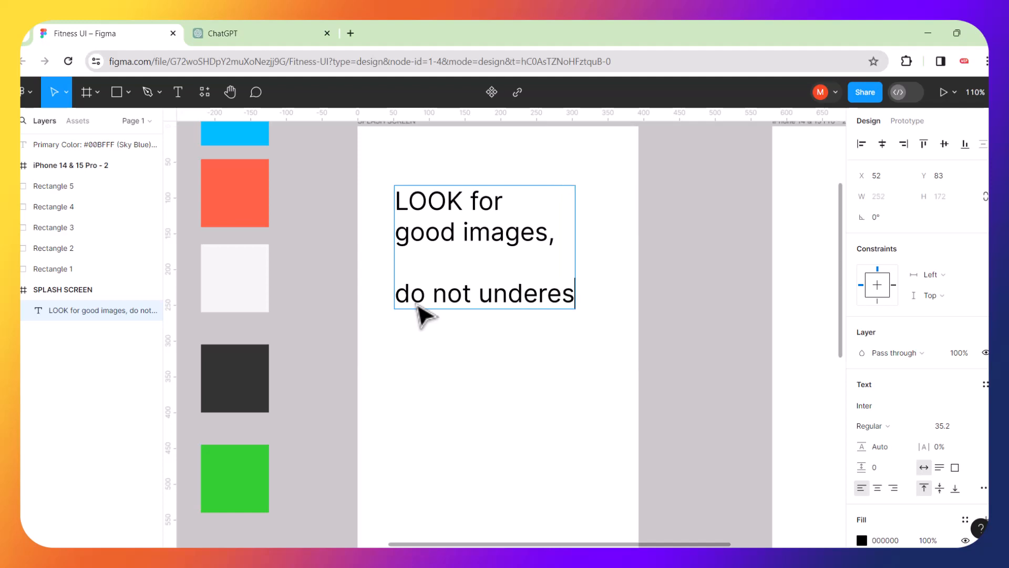
type("imate")
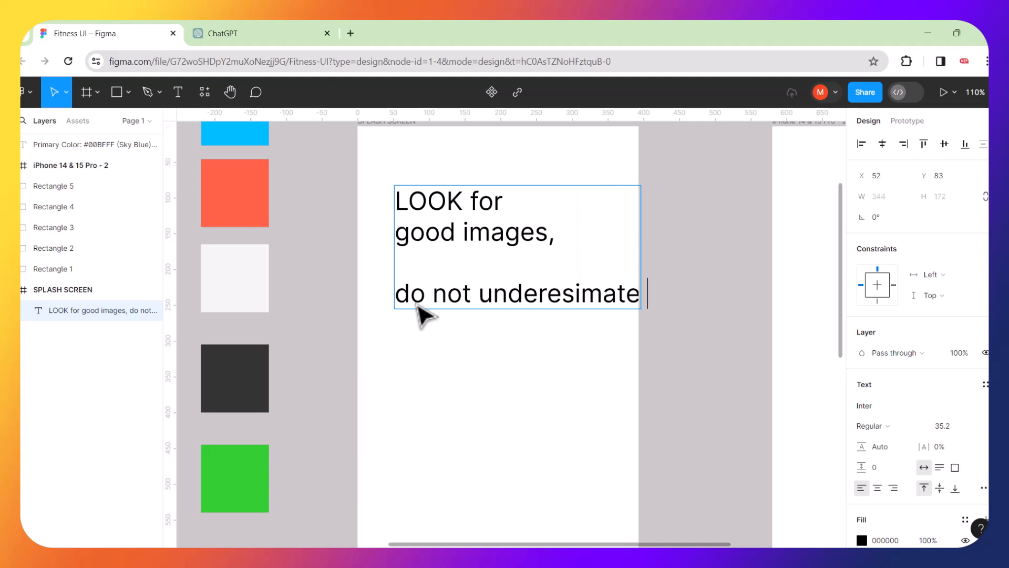
key("Return")
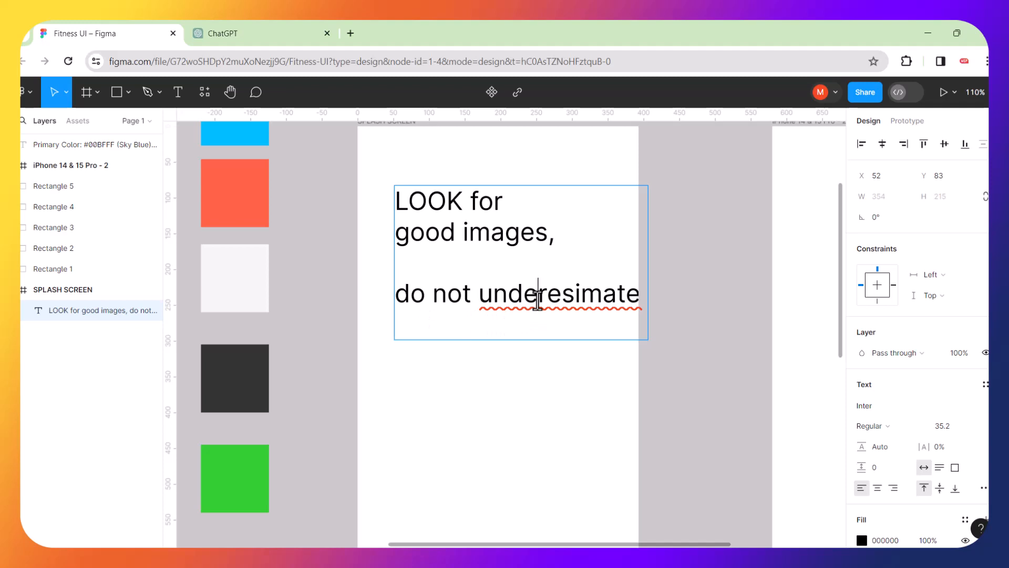
right_click(537, 300)
left_click(558, 309)
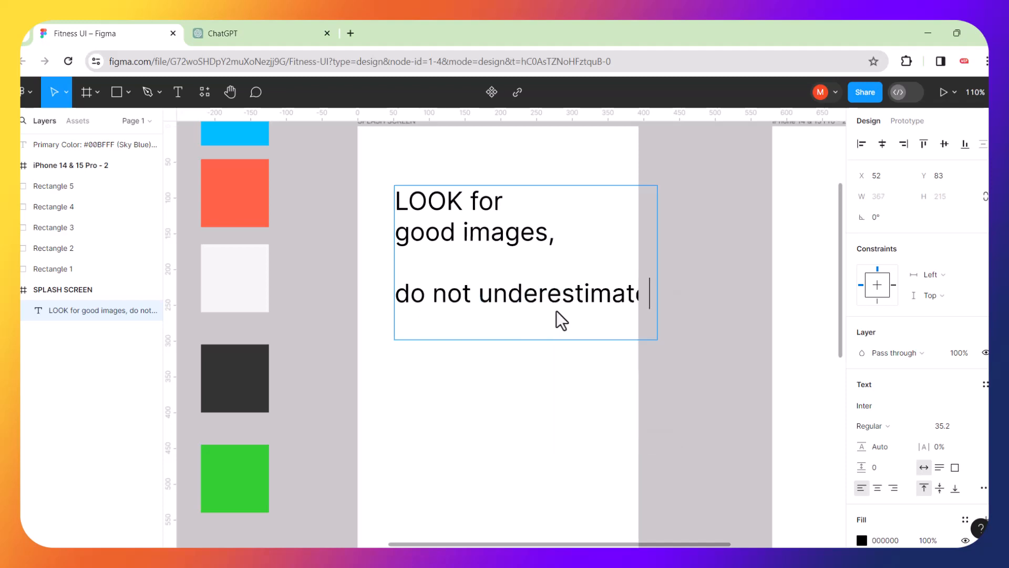
Move the text box up-left, add 'the use of Quality images', then delete the whole text box.
key("Escape")
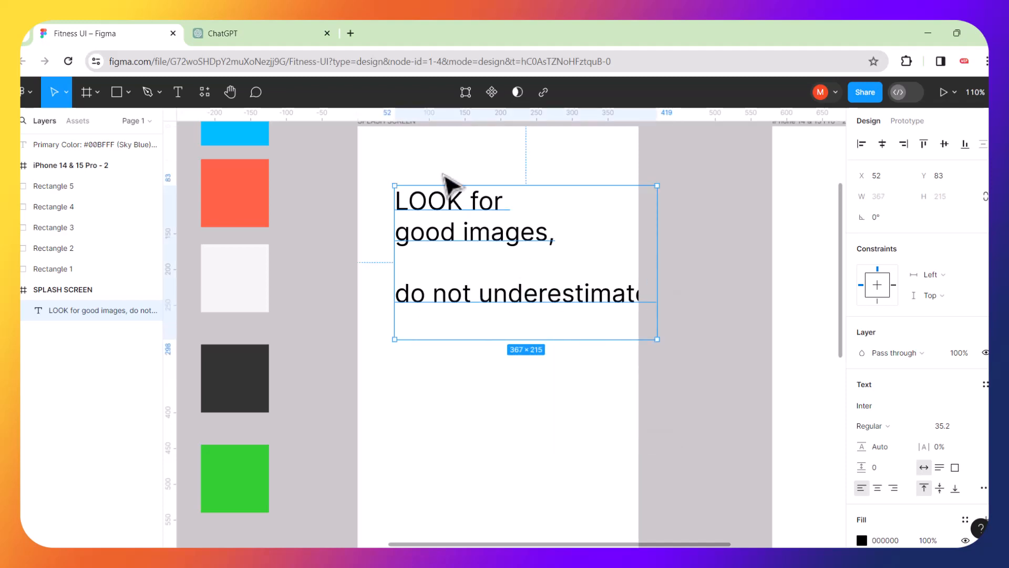
left_click_drag(462, 219, 440, 198)
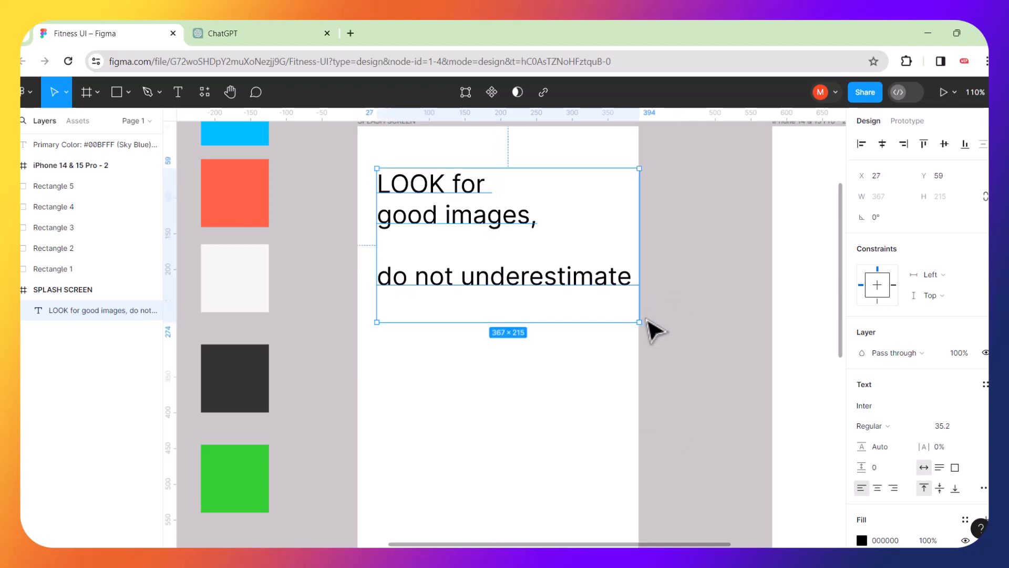
double_click(630, 282)
left_click(627, 279)
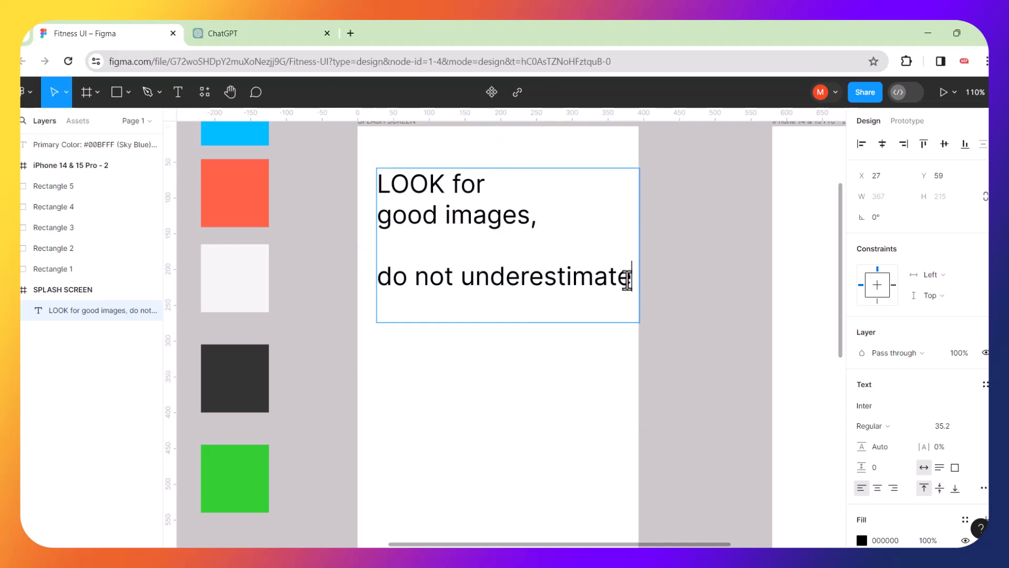
key("Return")
key("Return")
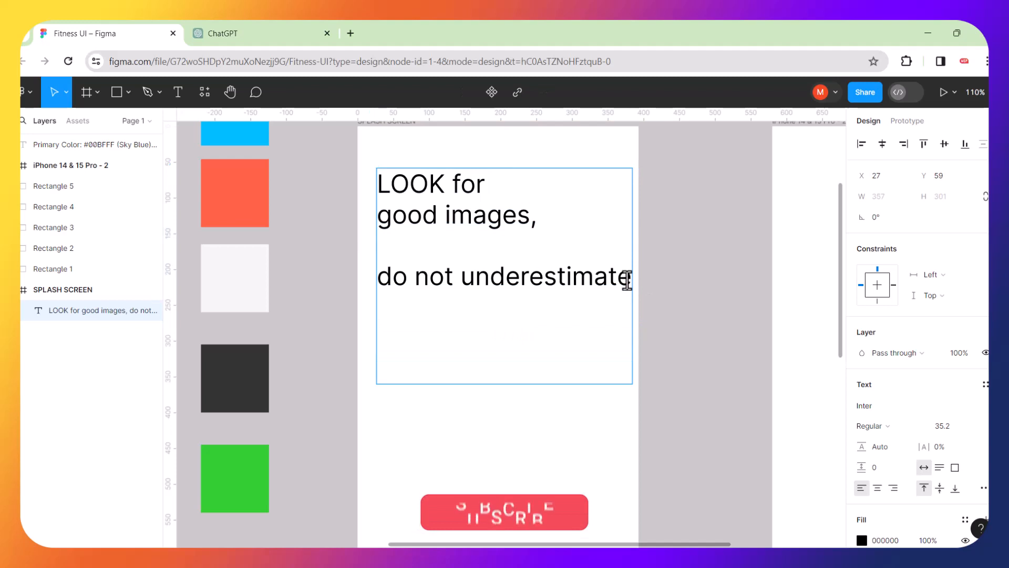
type("qu")
key("BackSpace")
key("BackSpace")
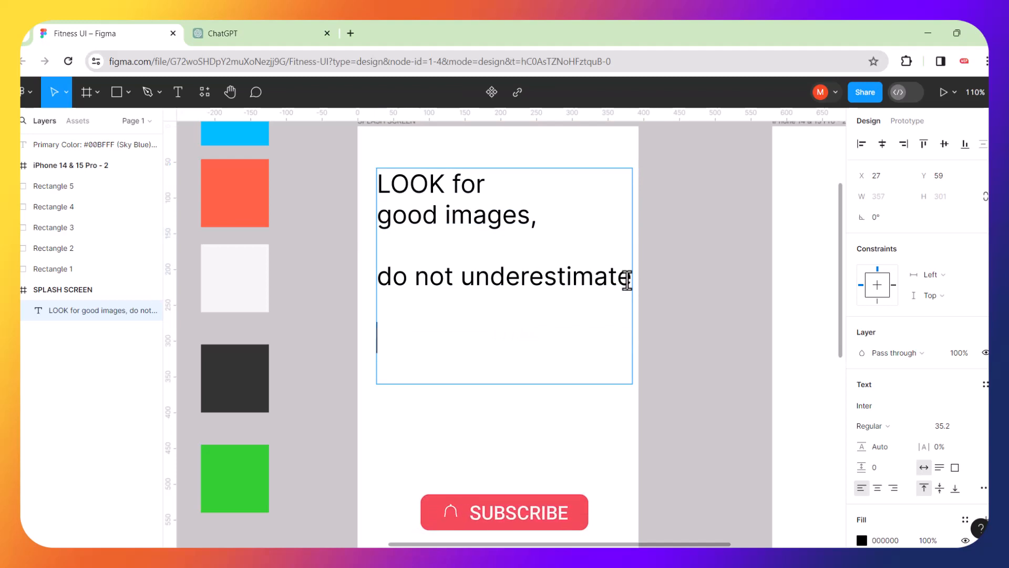
type("the")
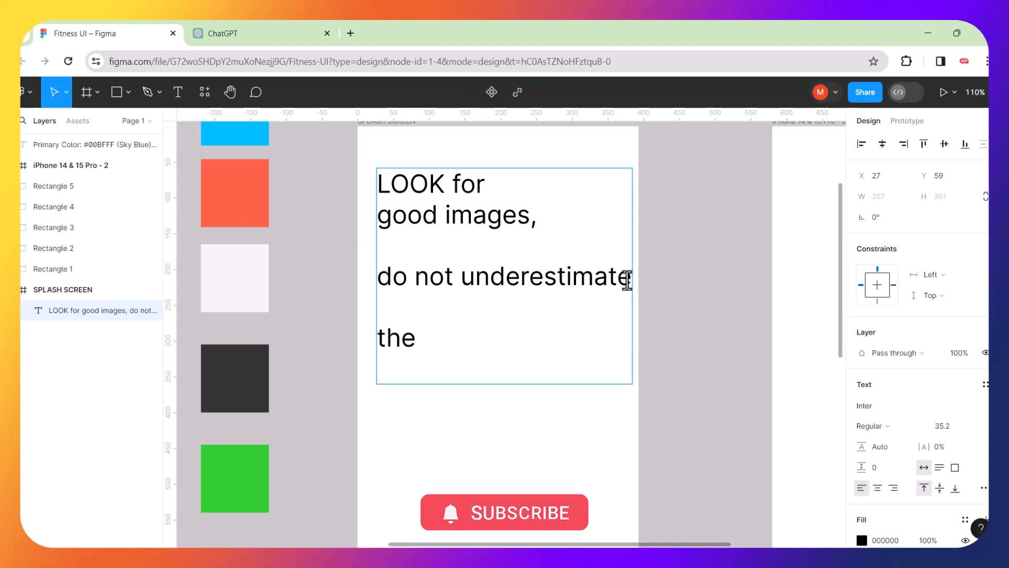
type(" use of")
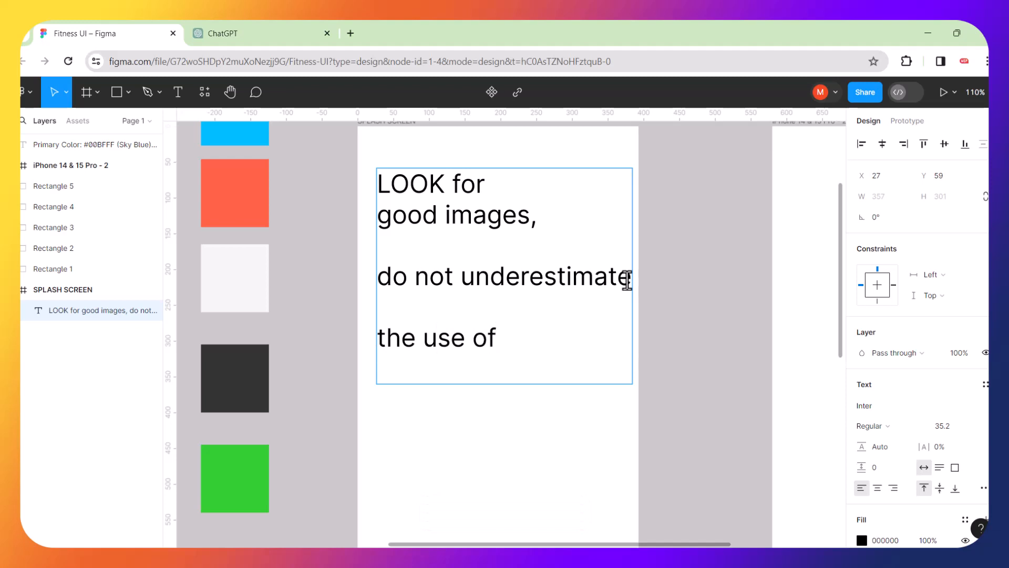
type(" Quality ")
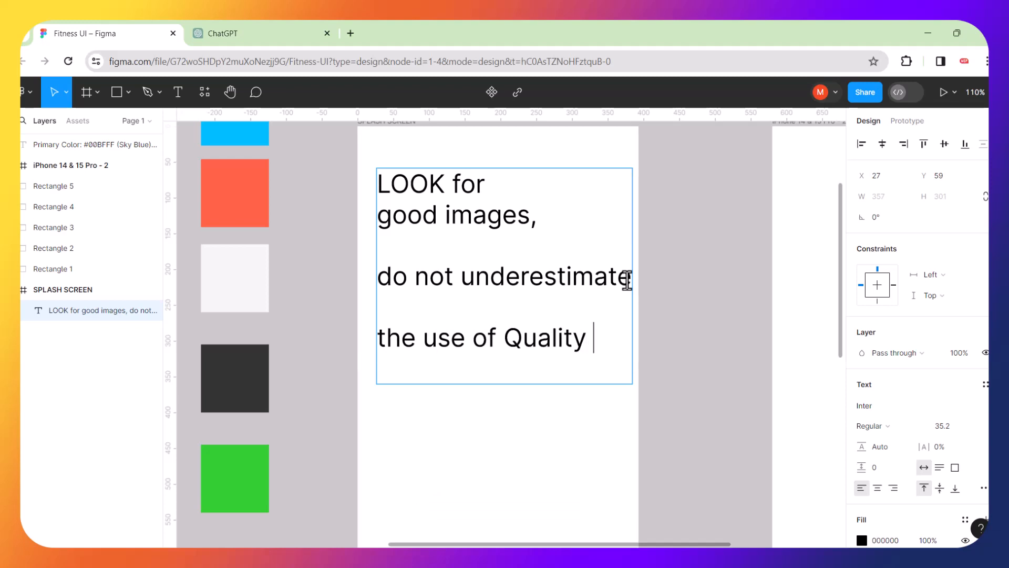
type("images")
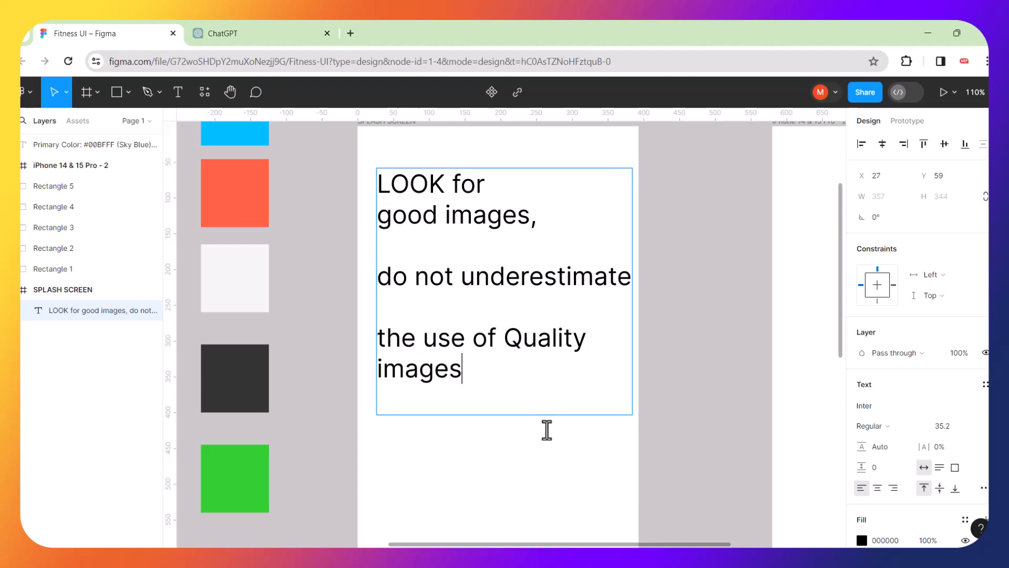
key("Escape")
key("Delete")
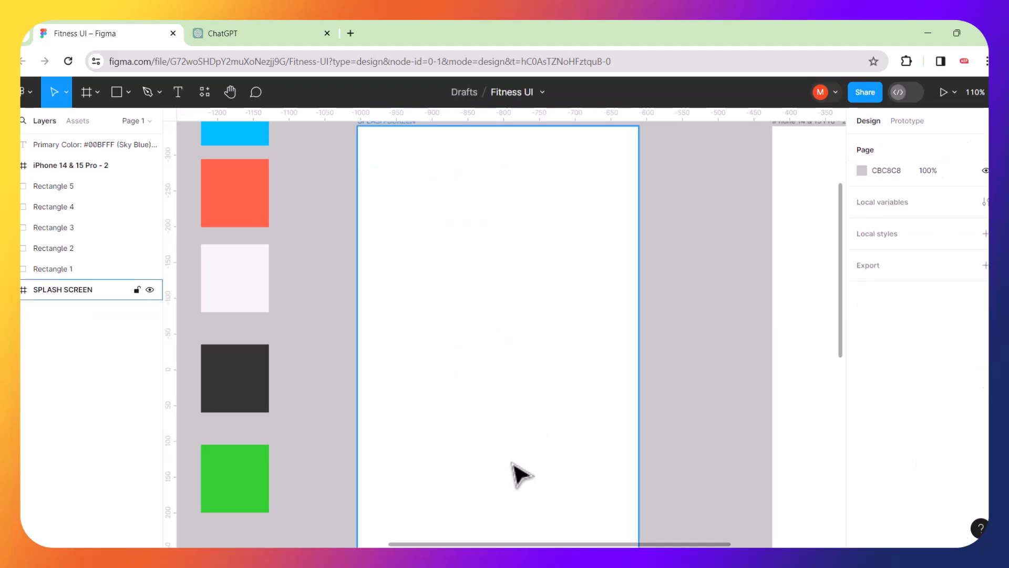
Search Resources for 'pexel' and launch the Pexels plugin from the Plugins results.
scroll(520, 463, "down", 3)
scroll(520, 444, "down", 2)
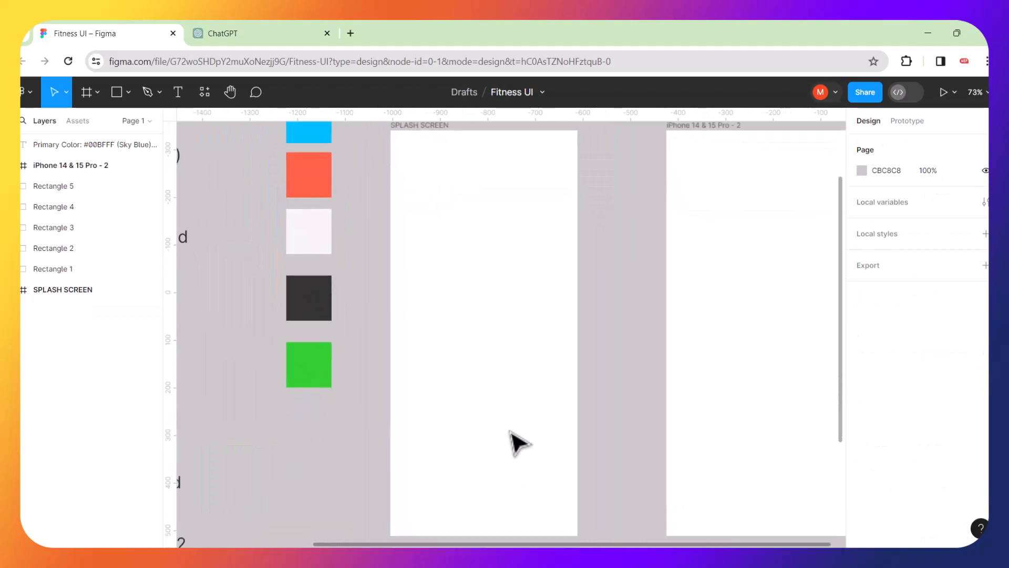
scroll(514, 443, "down", 1)
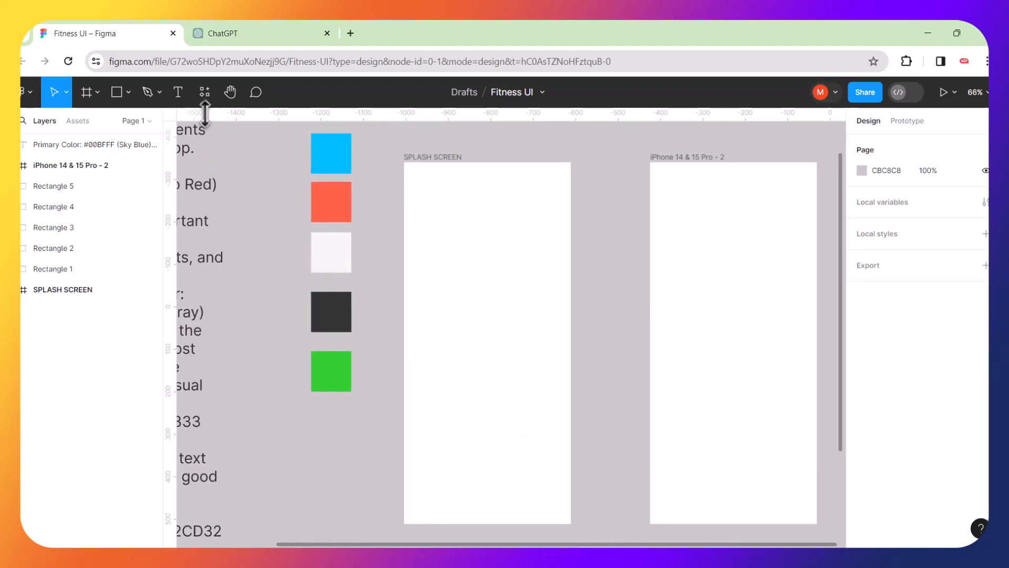
left_click(205, 95)
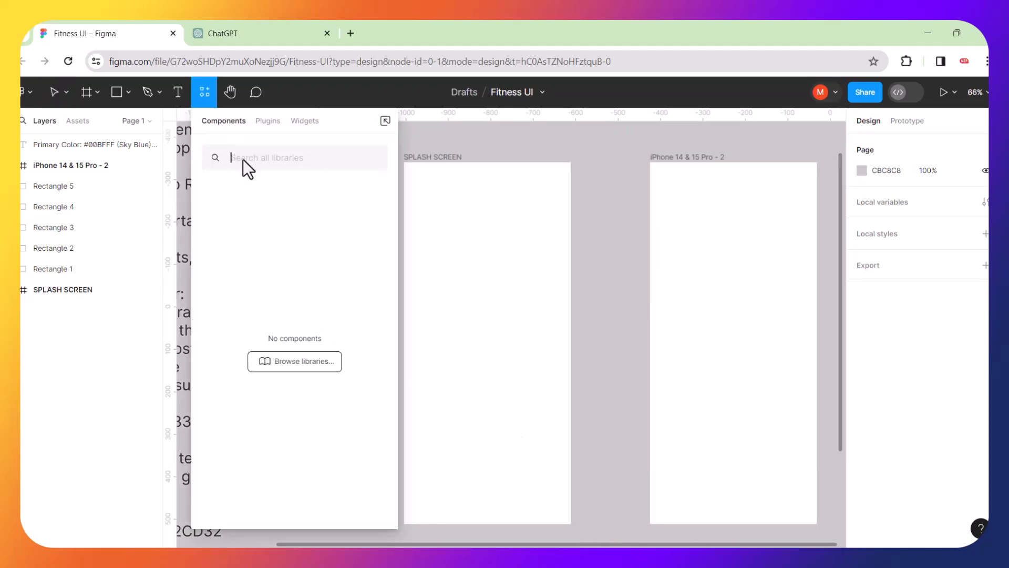
type("pexe")
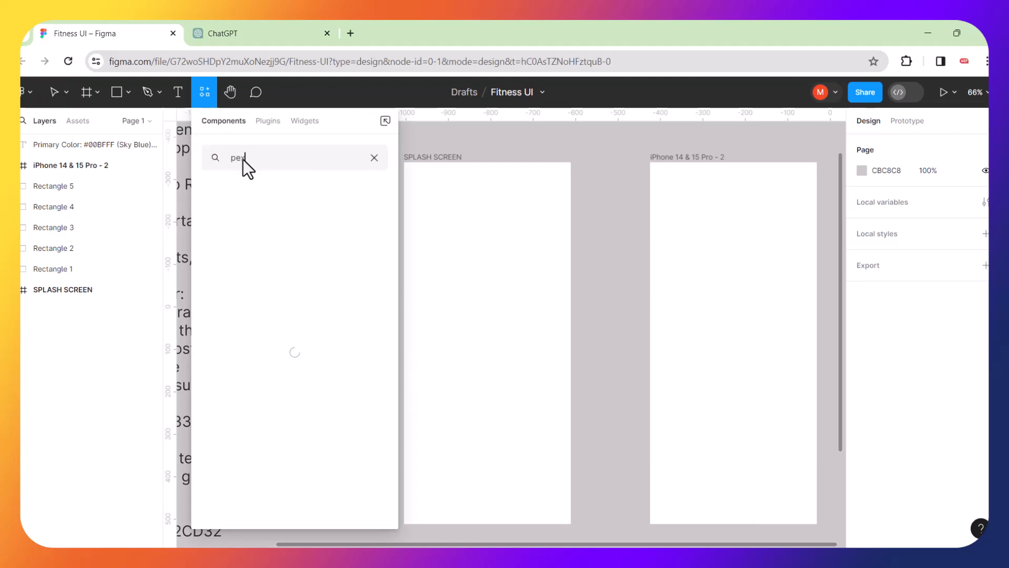
type("l")
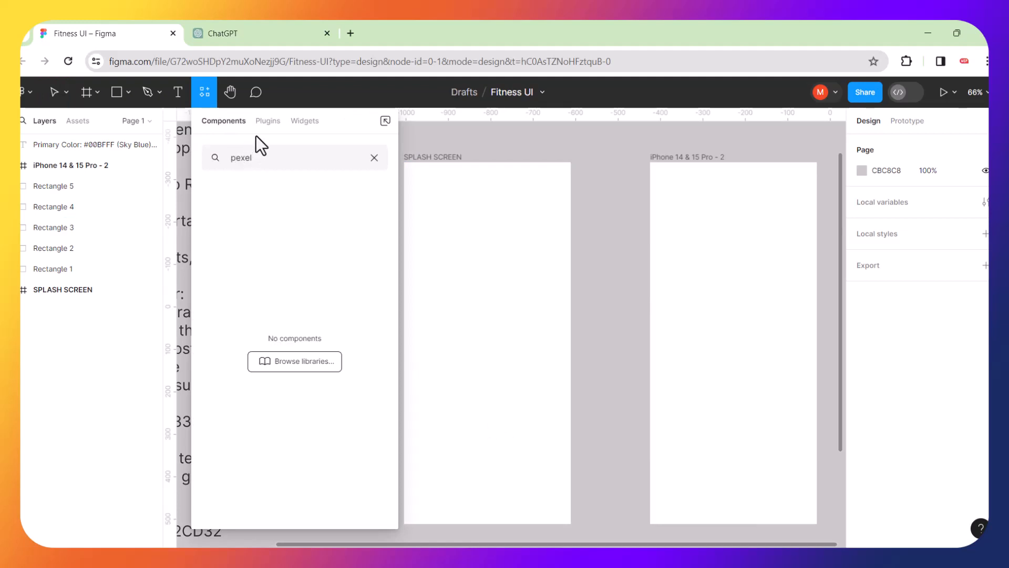
left_click(266, 122)
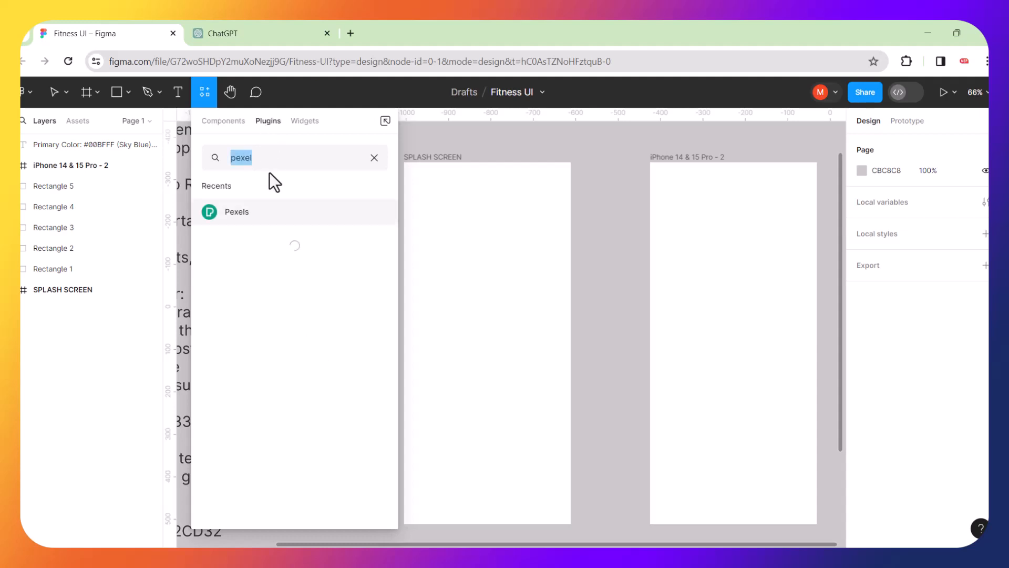
left_click(225, 216)
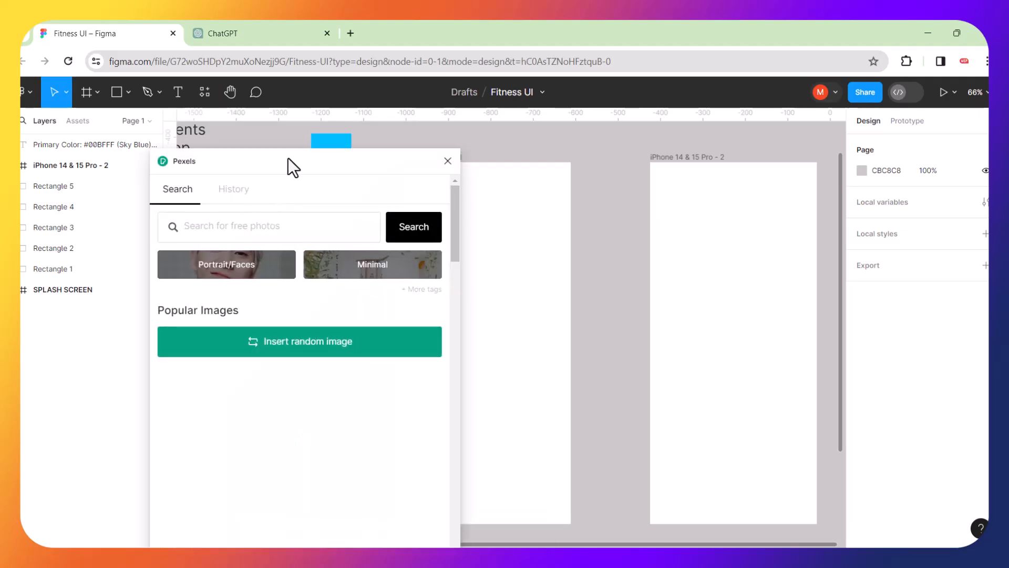
Move the Pexels window right, search 'fit' and insert the barbell workout photo.
left_click_drag(288, 158, 723, 131)
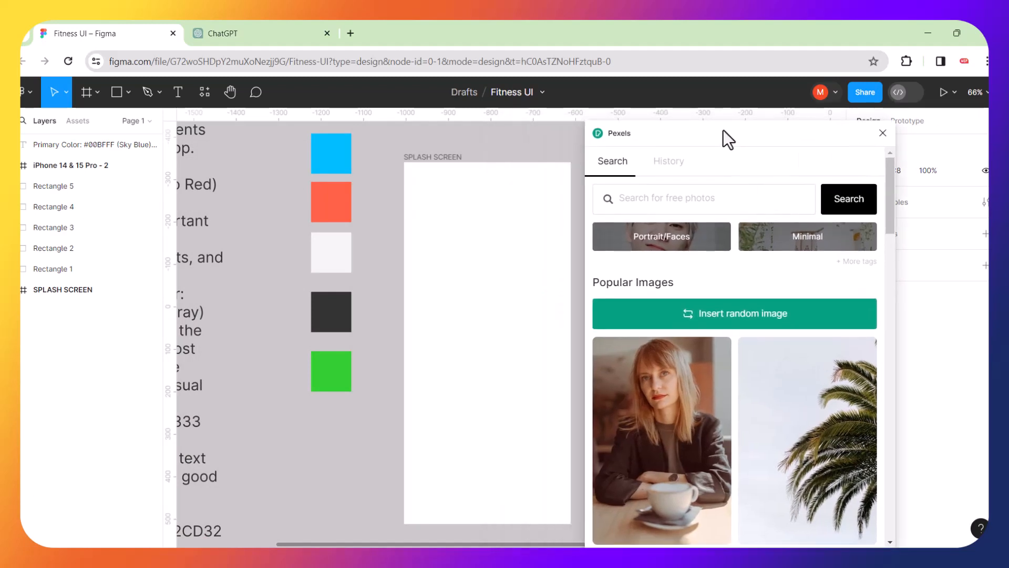
left_click(668, 203)
type("fitness")
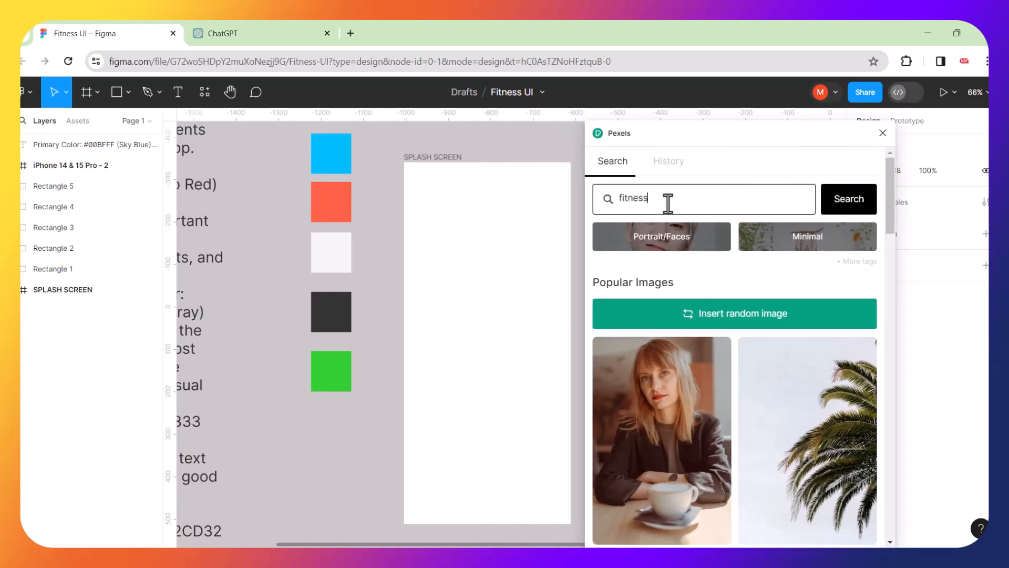
key("Return")
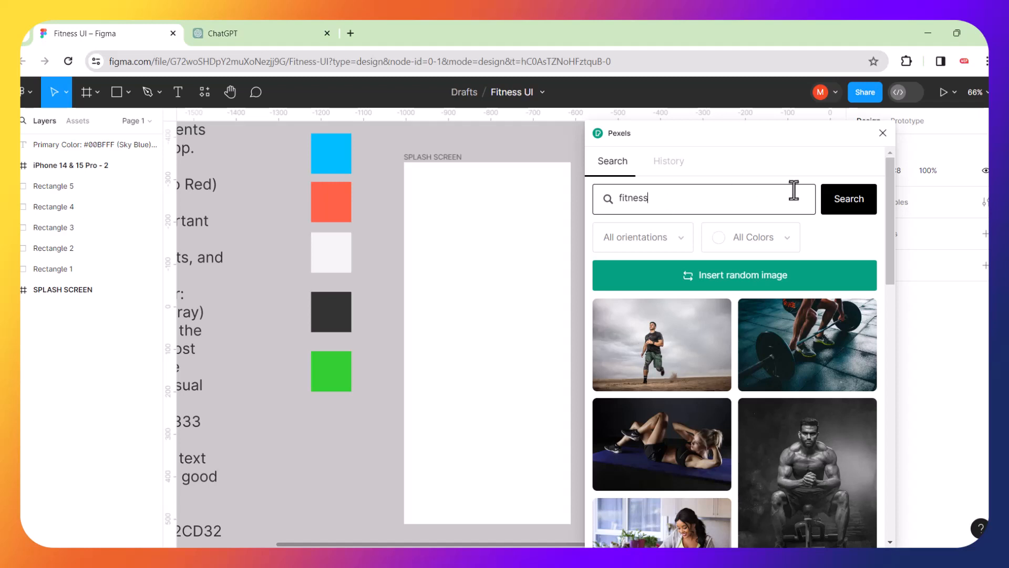
scroll(798, 318, "down", 2)
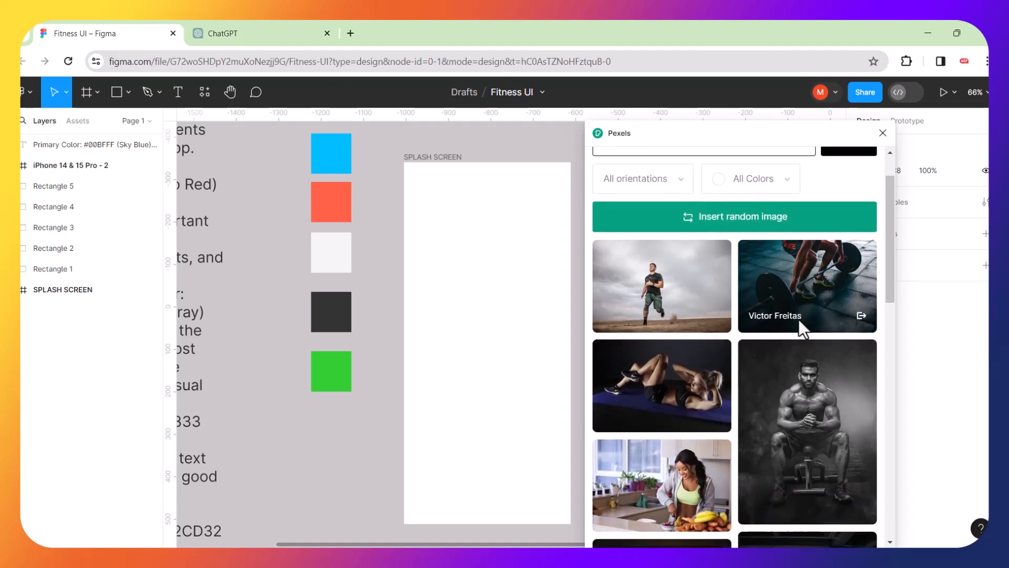
scroll(799, 320, "down", 1)
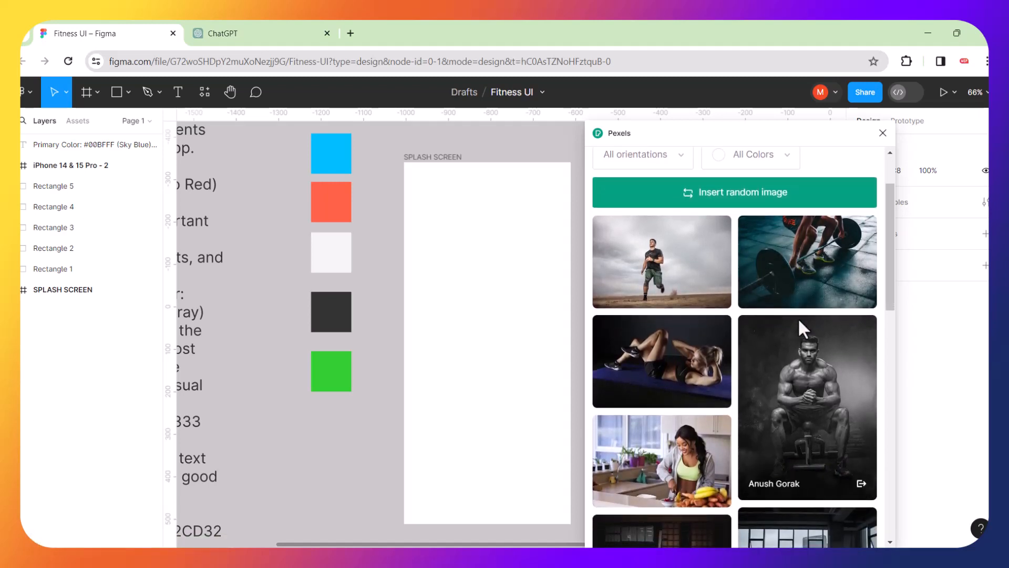
scroll(798, 317, "down", 5)
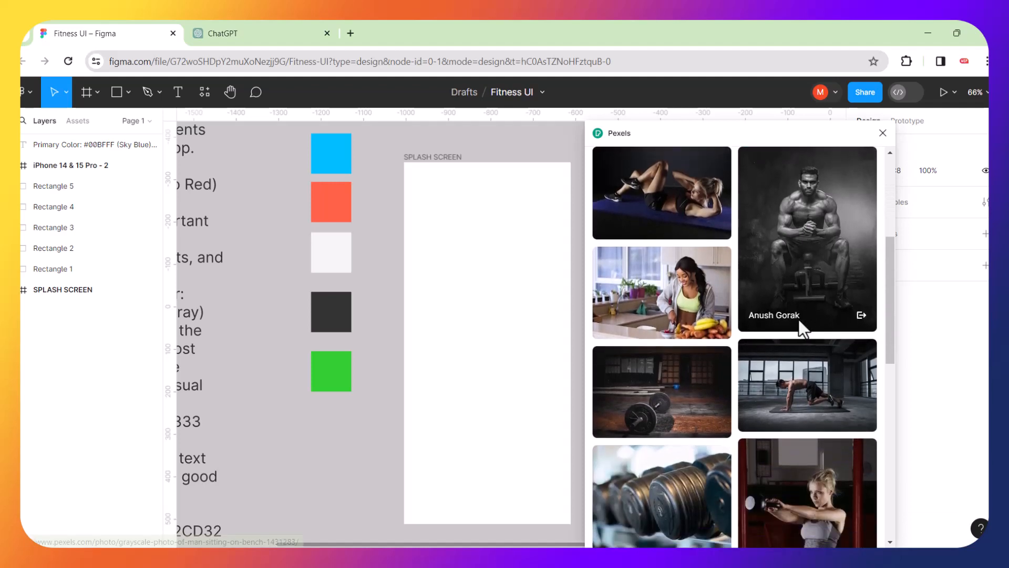
scroll(799, 320, "down", 3)
scroll(798, 318, "up", 8)
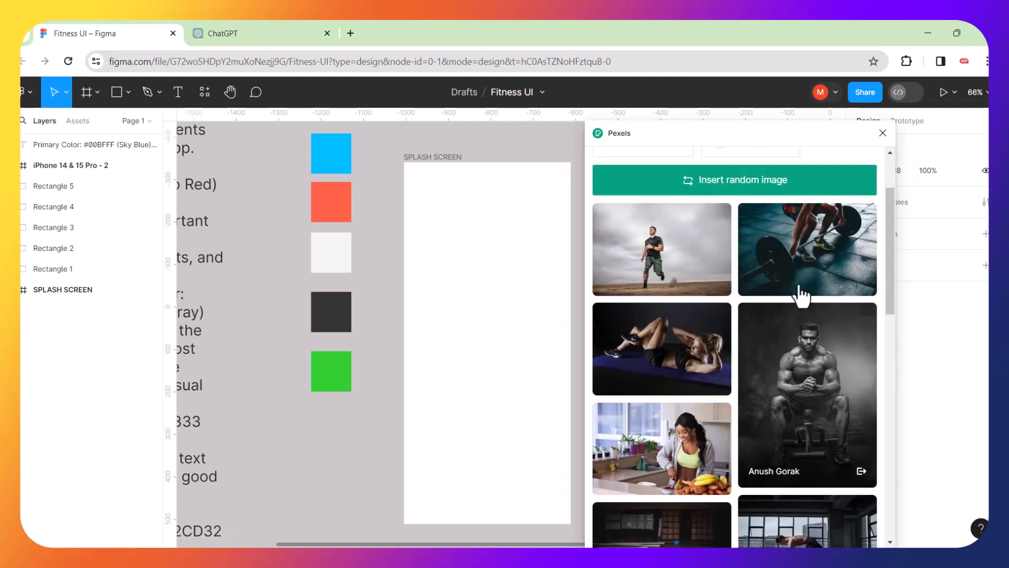
left_click(805, 247)
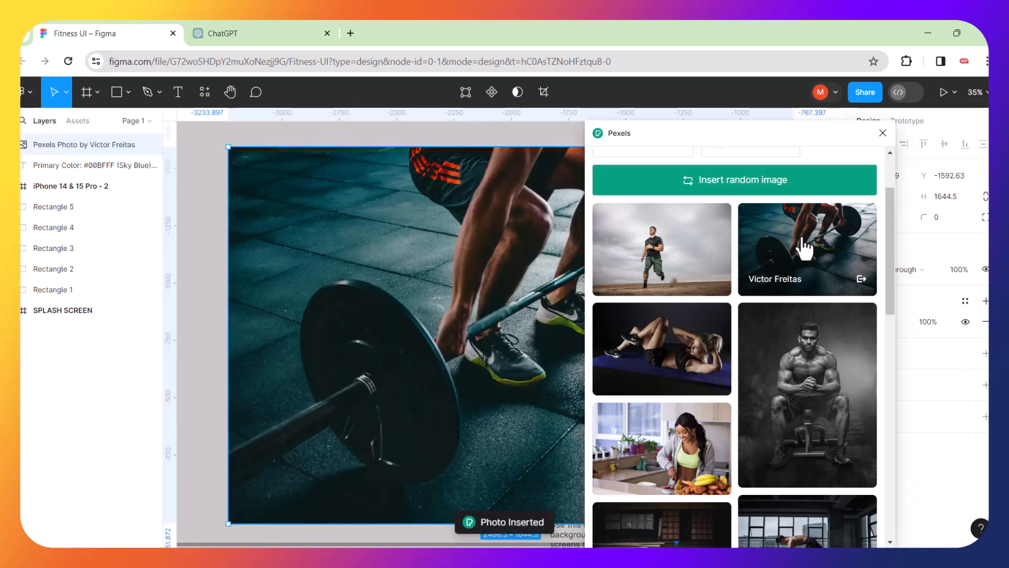
scroll(499, 270, "down", 5)
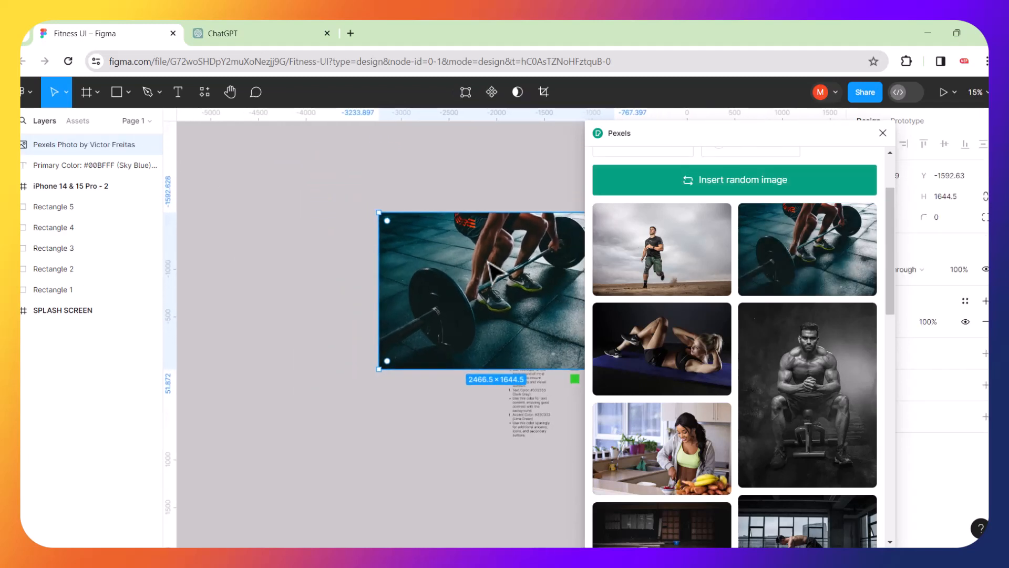
left_click_drag(450, 288, 288, 332)
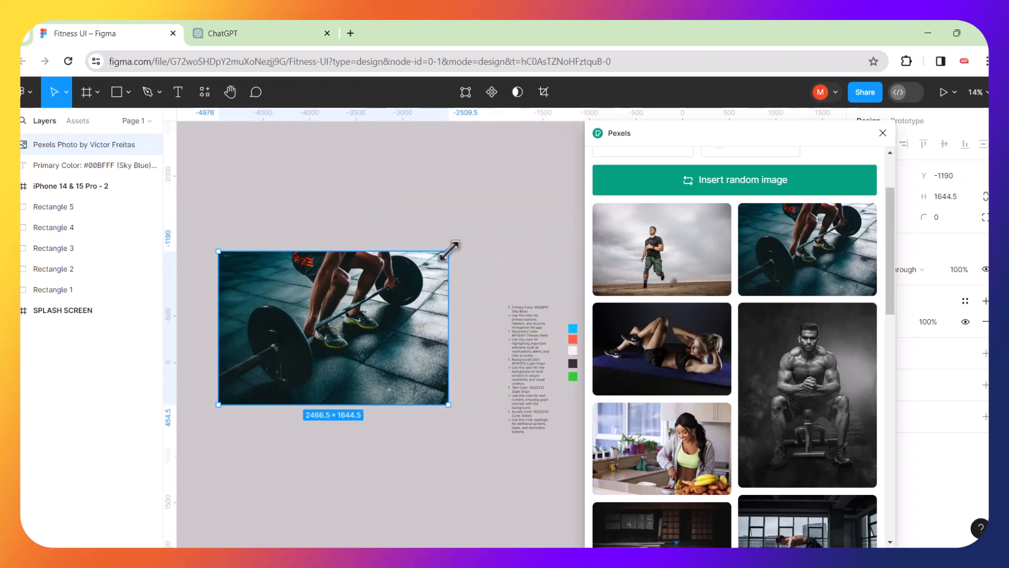
left_click_drag(453, 245, 320, 334)
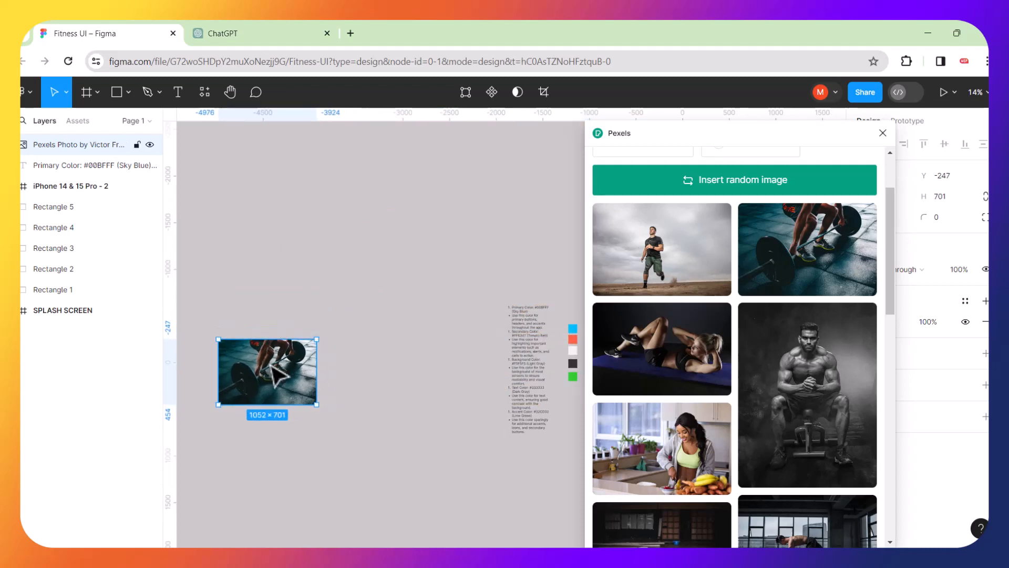
left_click_drag(273, 373, 553, 234)
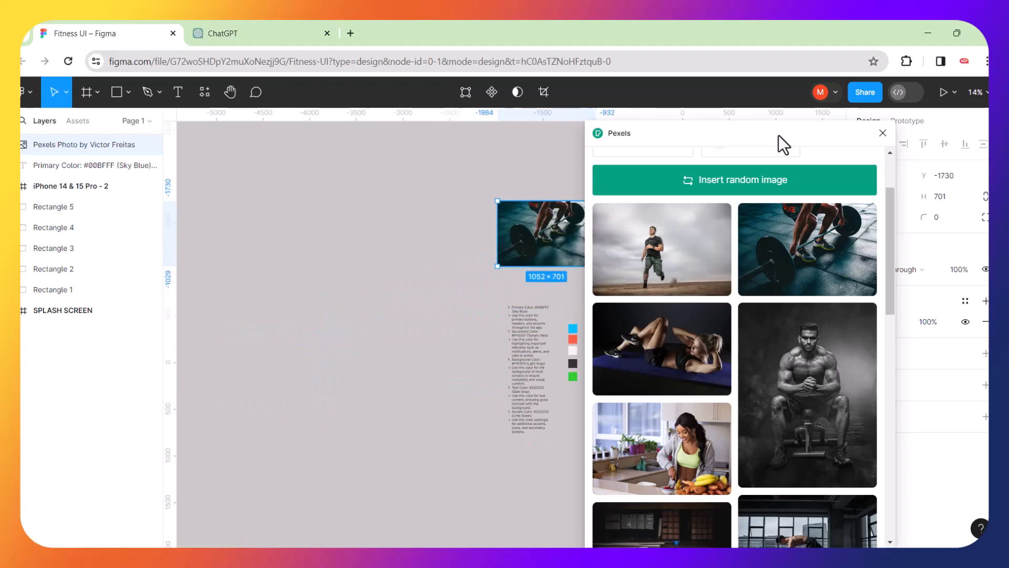
scroll(766, 293, "down", 3)
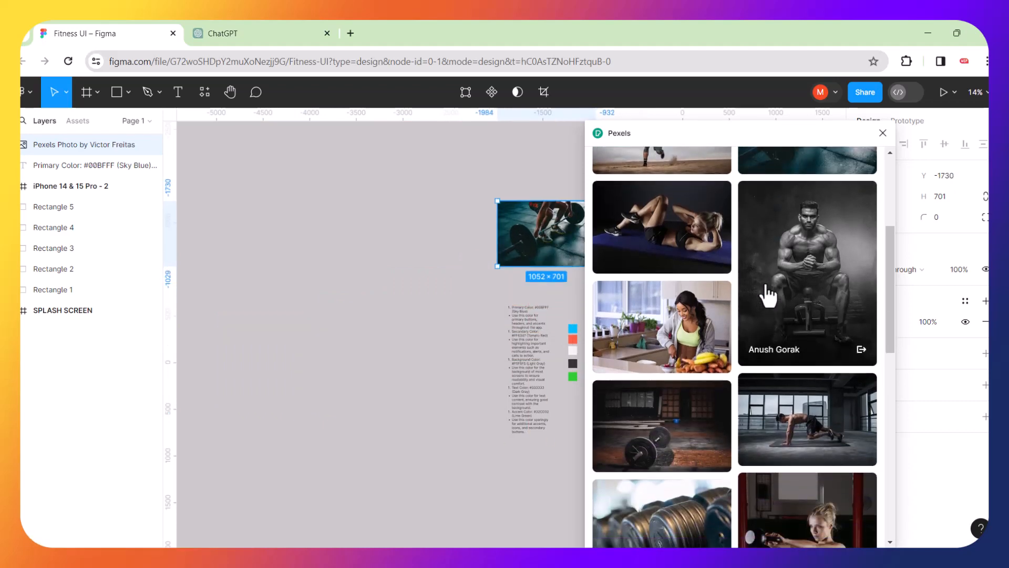
scroll(768, 297, "down", 9)
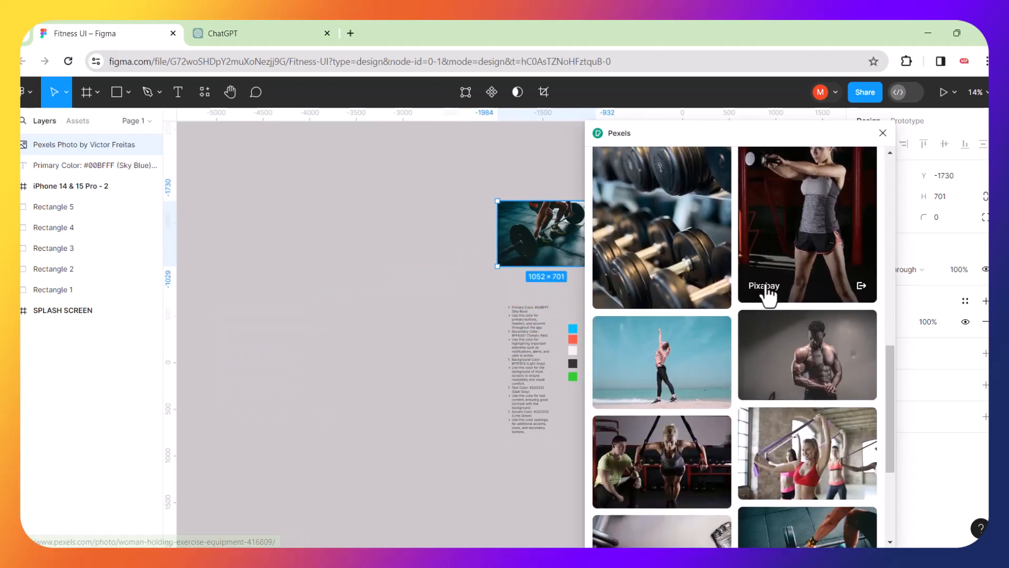
scroll(768, 295, "down", 5)
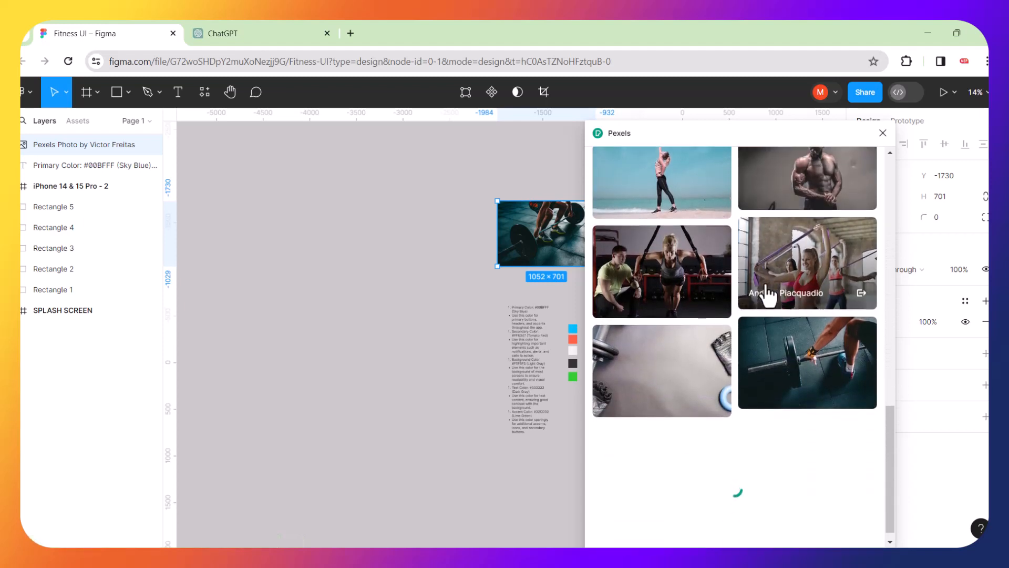
scroll(767, 295, "down", 3)
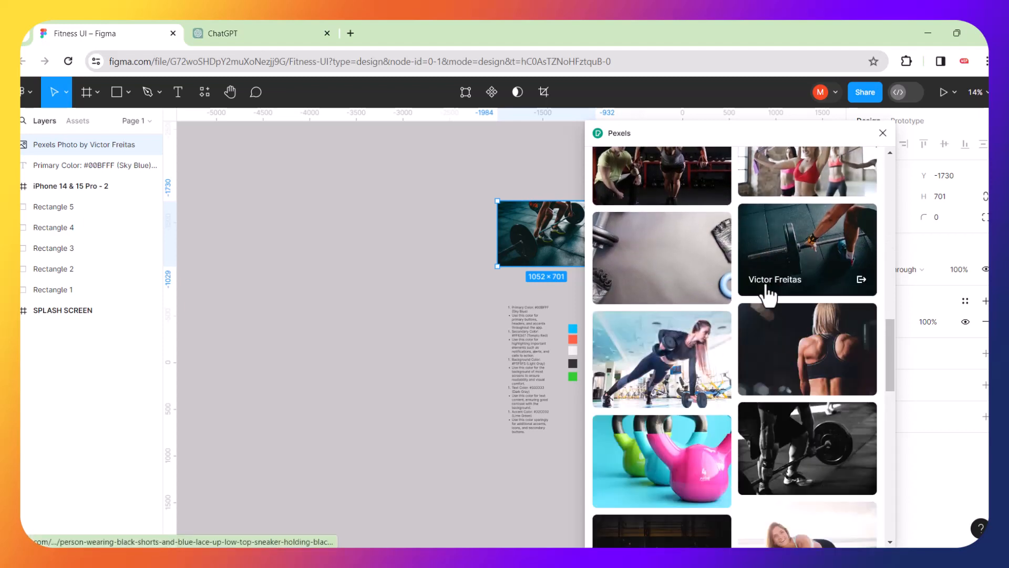
scroll(767, 294, "down", 2)
scroll(768, 295, "down", 3)
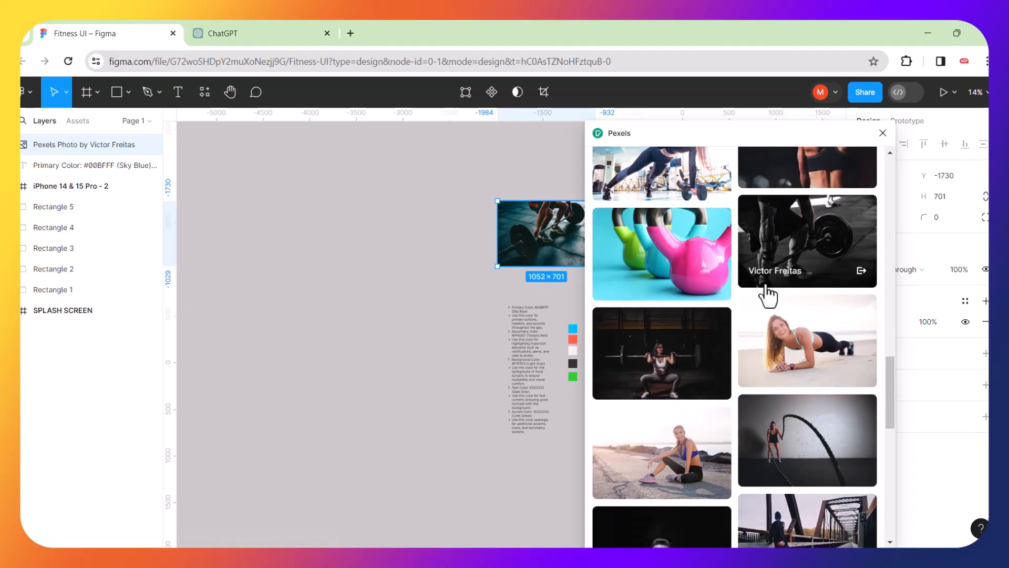
scroll(767, 296, "down", 3)
scroll(767, 294, "down", 5)
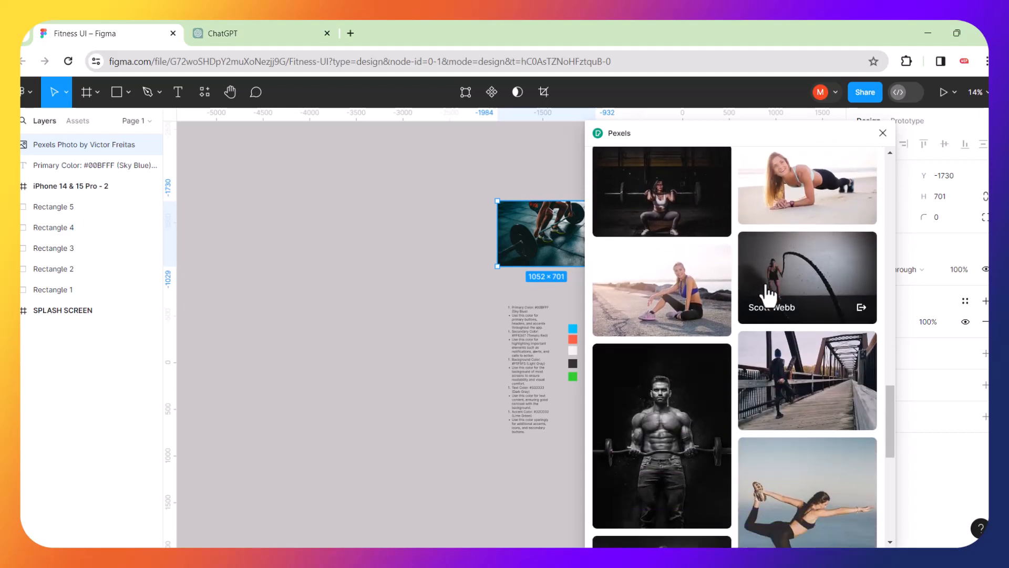
scroll(768, 295, "down", 3)
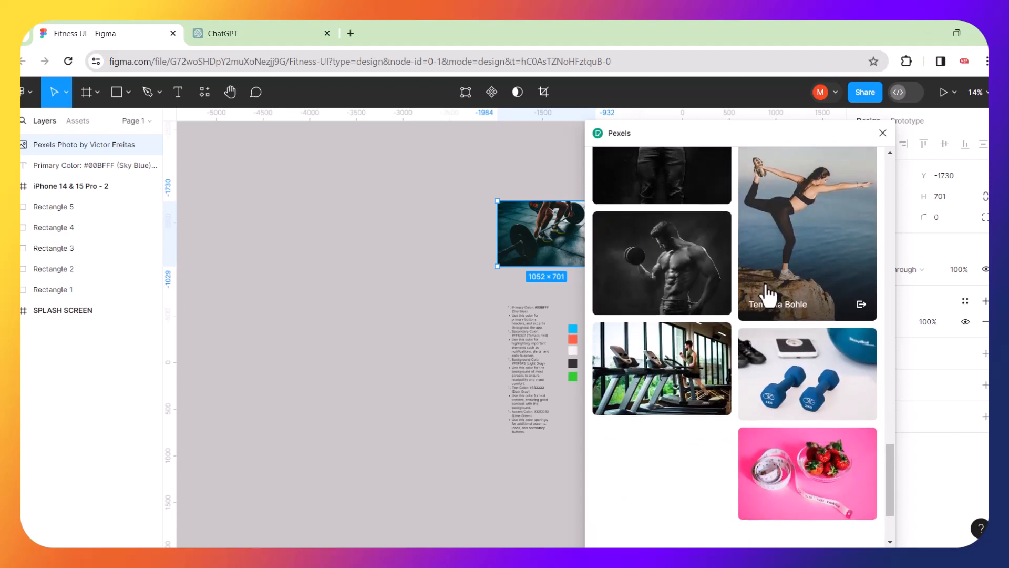
scroll(769, 294, "down", 2)
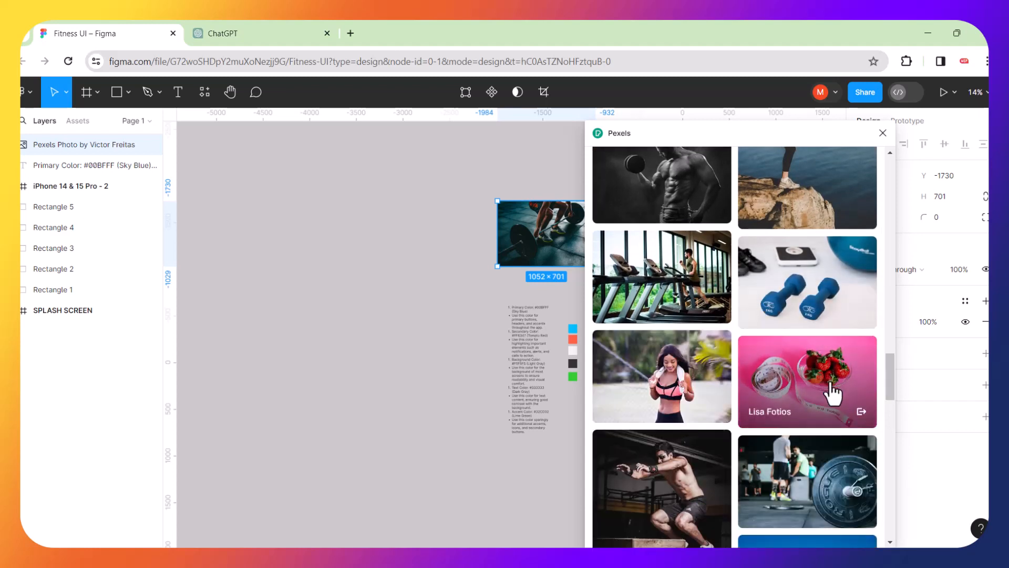
Insert the pink strawberry photo from Pexels and move it left on the canvas.
left_click(833, 406)
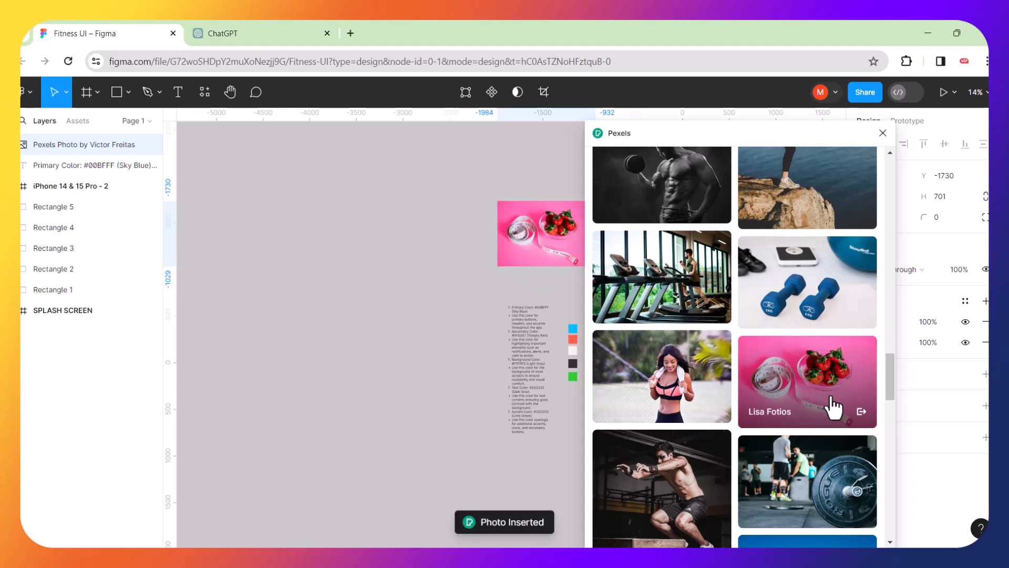
left_click_drag(557, 241, 456, 256)
scroll(670, 360, "down", 3)
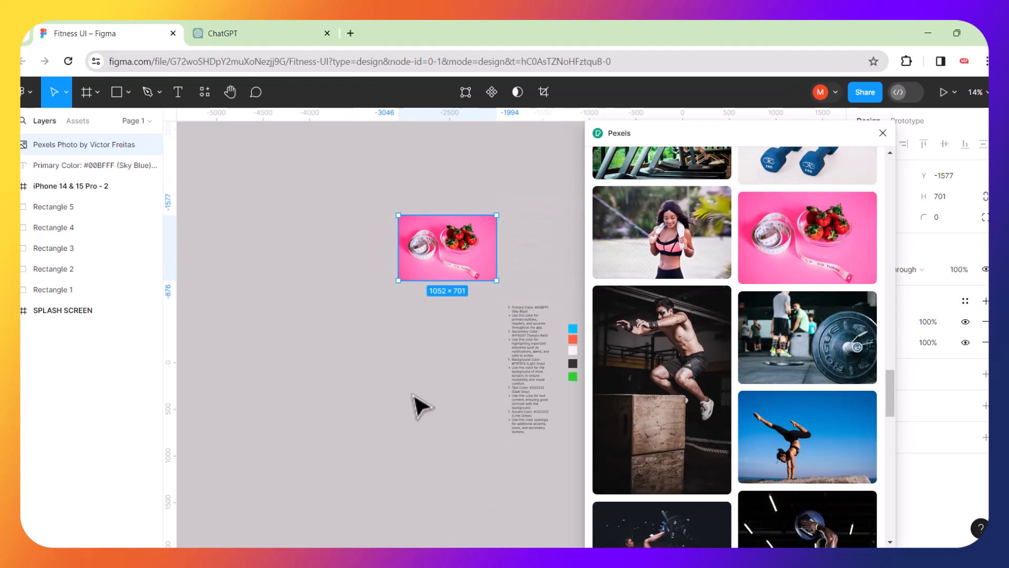
left_click(414, 398)
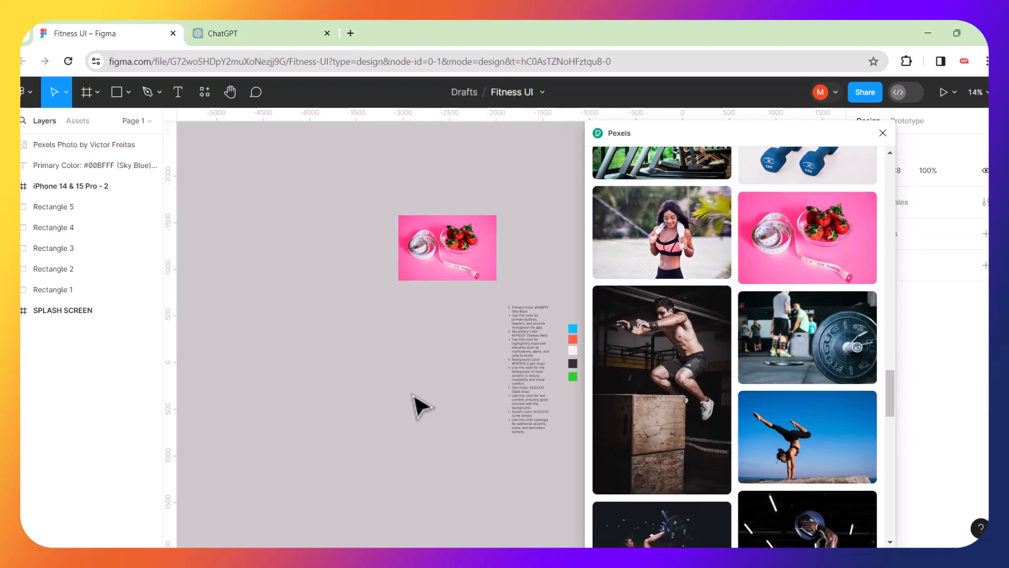
Close the Pexels panel and position the strawberry photo above the colour swatches.
left_click(890, 136)
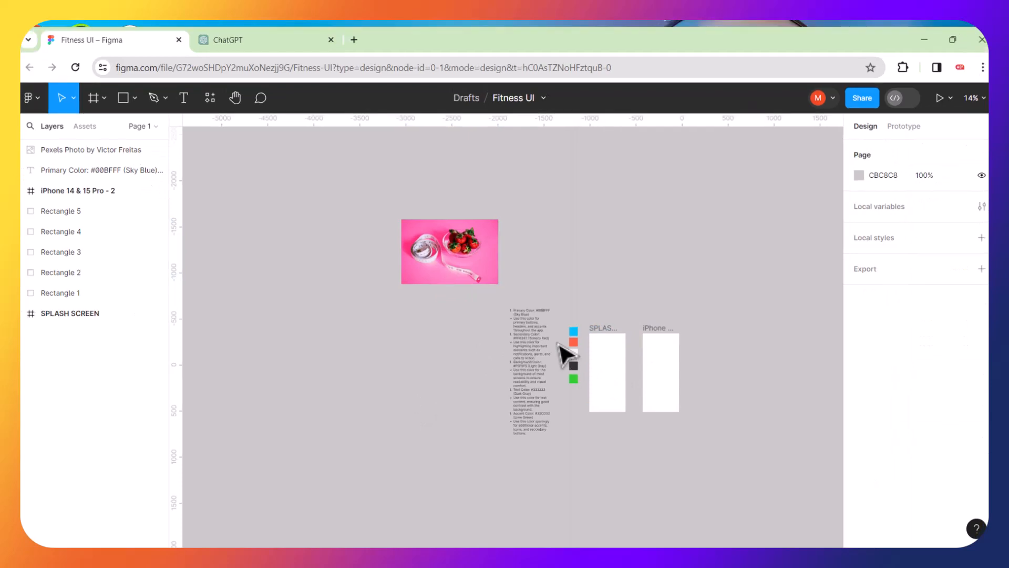
key("super+d")
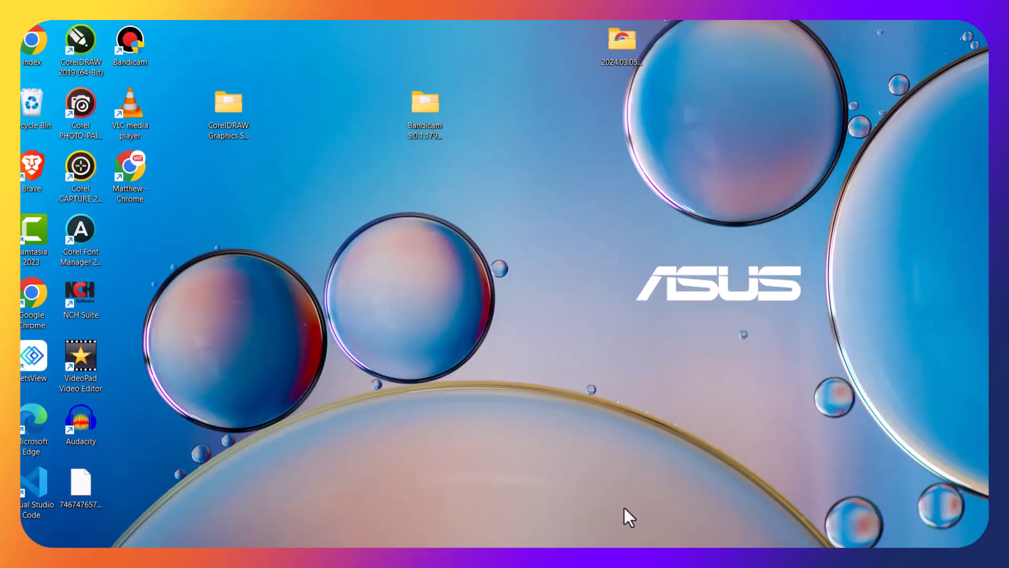
key("super+d")
left_click(442, 275)
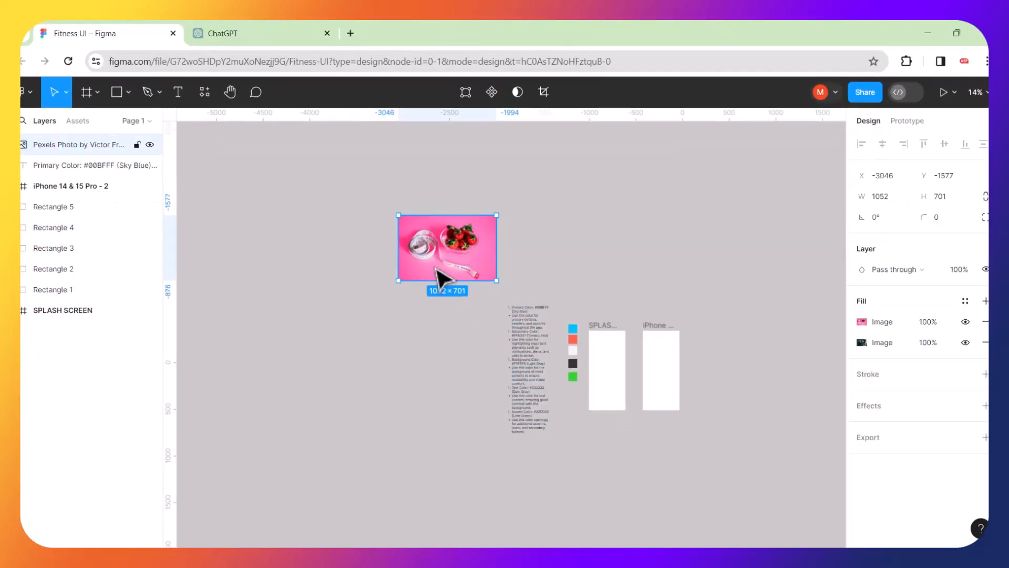
left_click_drag(442, 275, 337, 329)
scroll(457, 300, "down", 3)
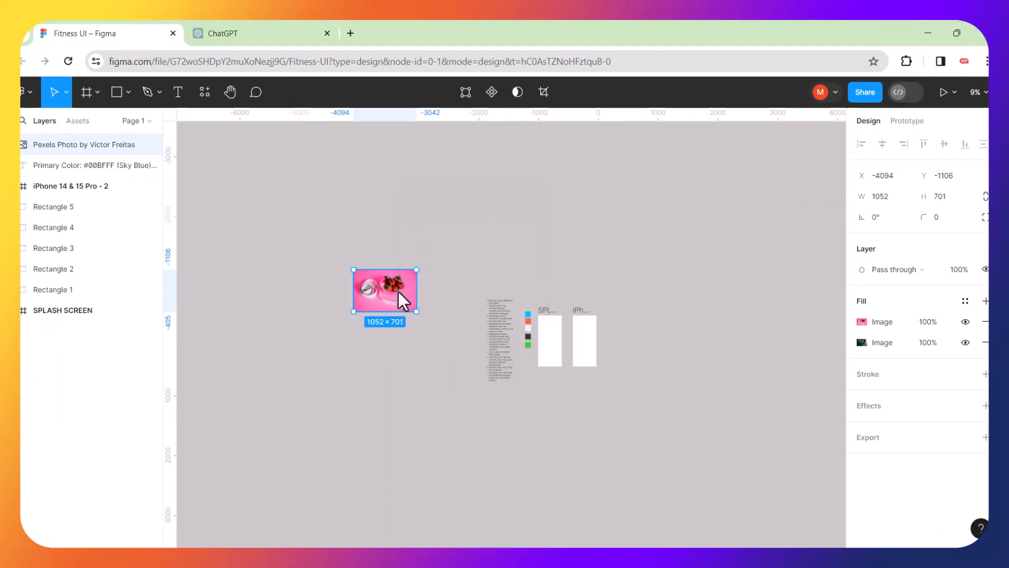
left_click_drag(408, 300, 552, 269)
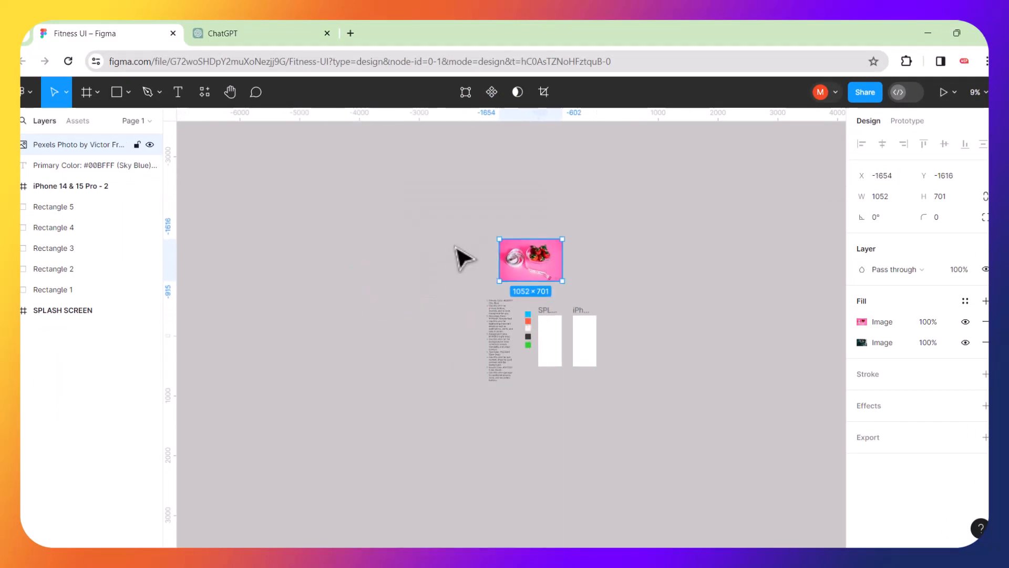
Deselect the strawberry photo and run a Pexels plugin search for fitness photos.
left_click(349, 216)
left_click(205, 93)
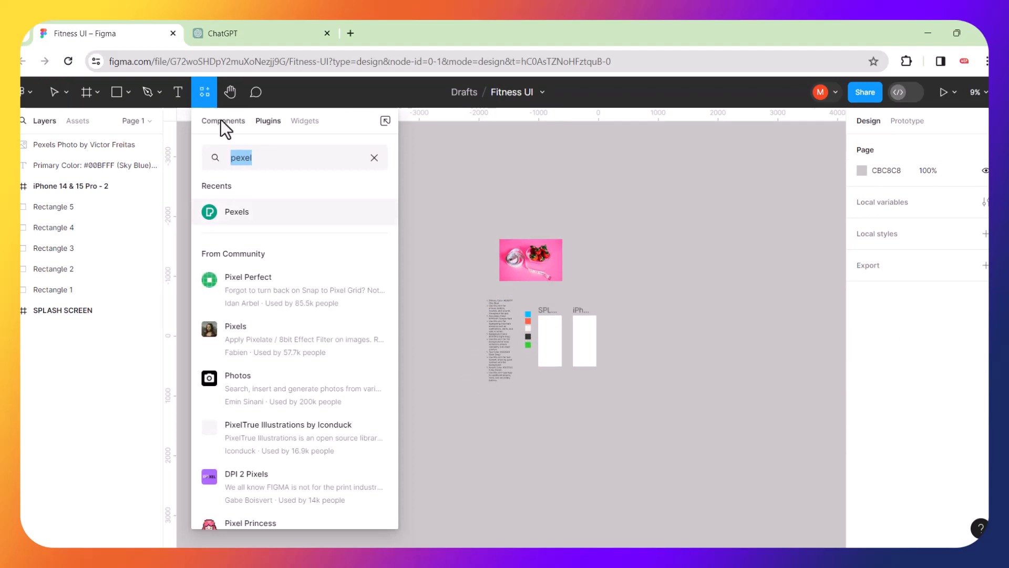
left_click(237, 212)
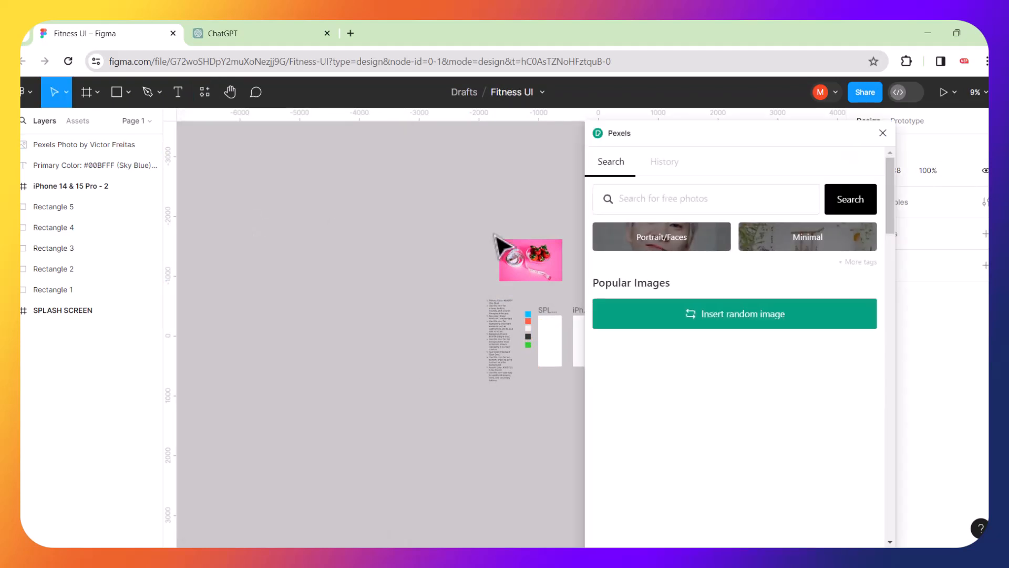
left_click(666, 197)
type("f")
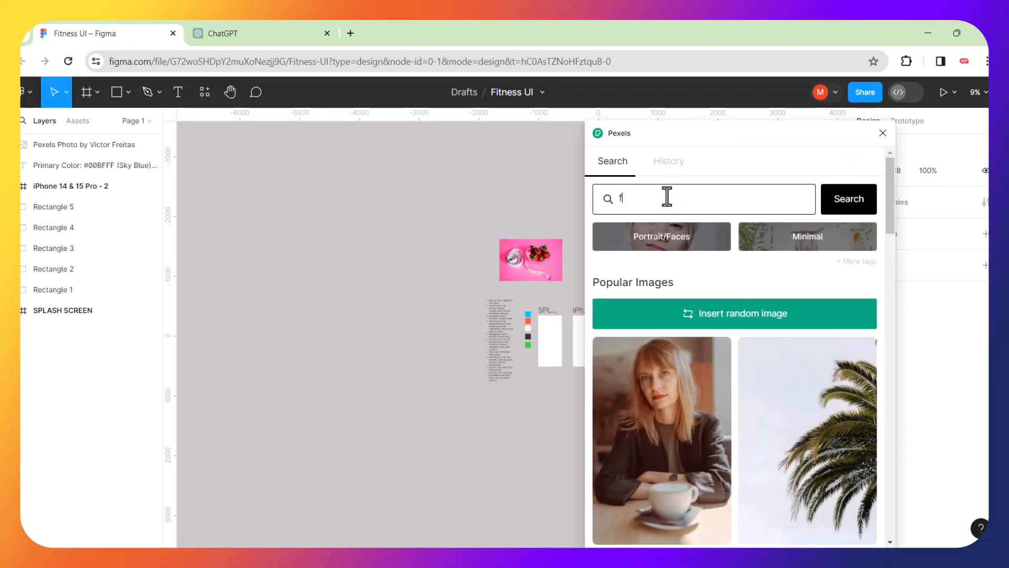
type("itnaess")
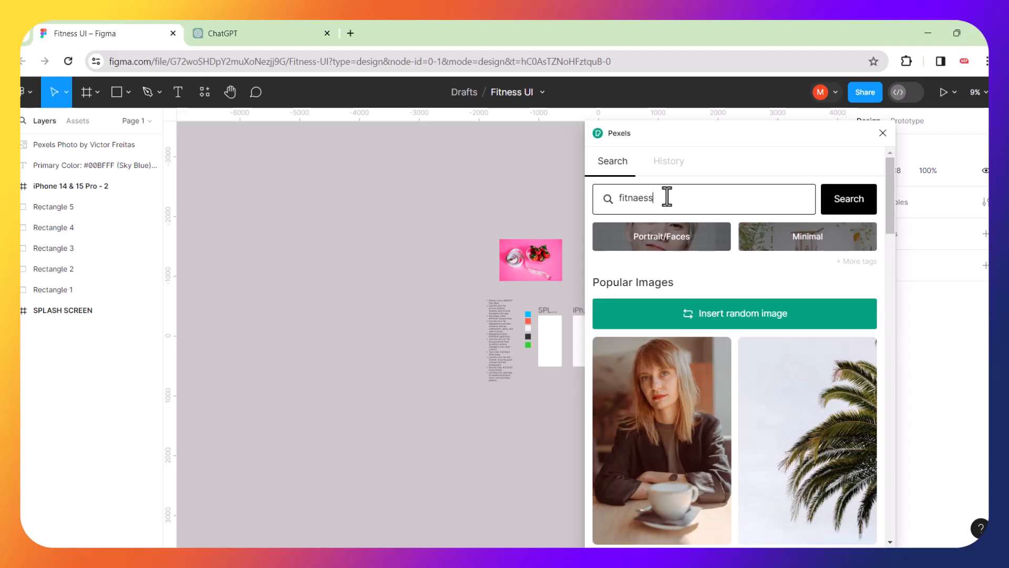
left_click(855, 206)
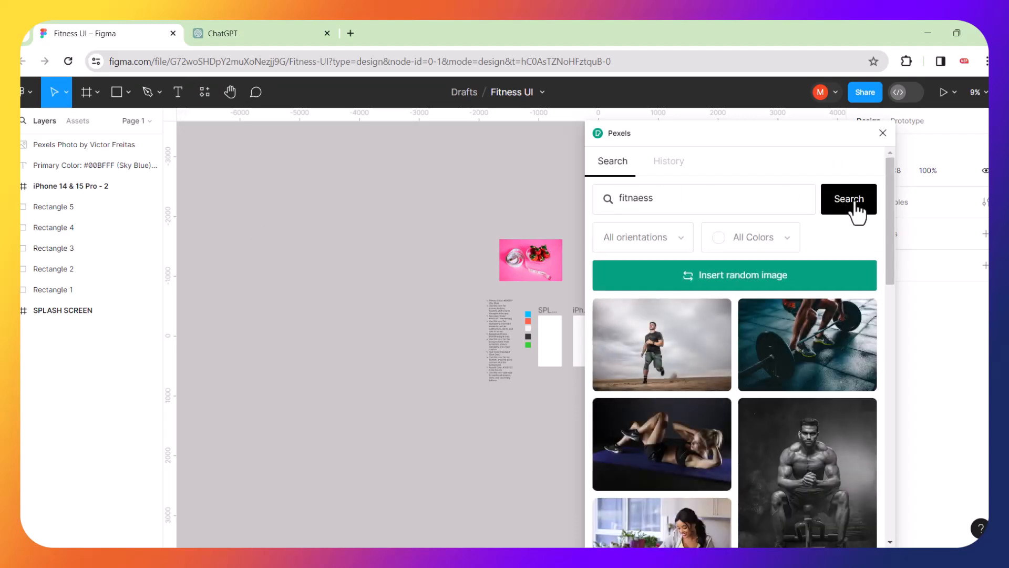
Move the Pexels crunches-on-blue-mat photo left of the strawberry photo, then deselect it.
scroll(850, 425, "down", 2)
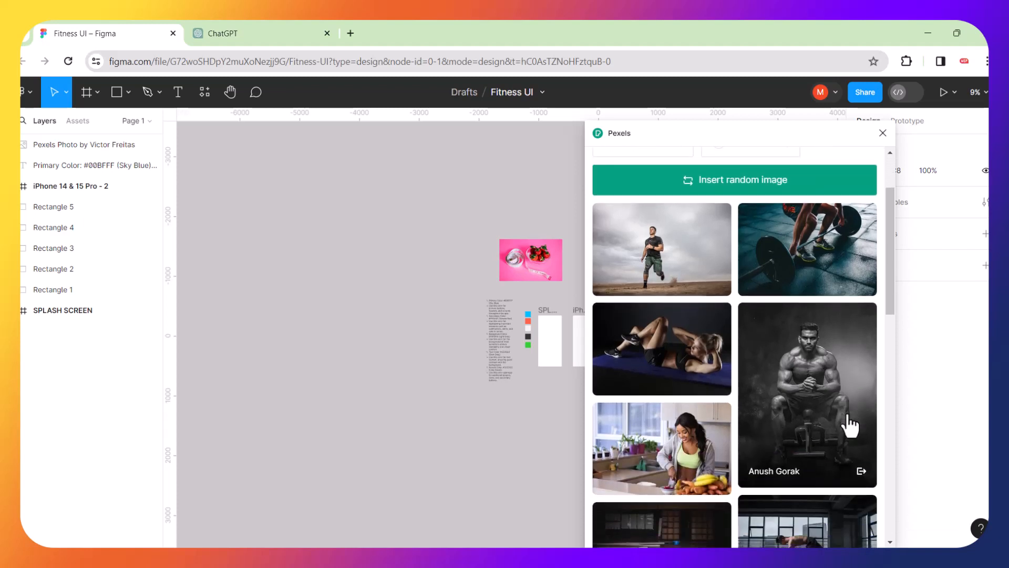
scroll(850, 424, "down", 3)
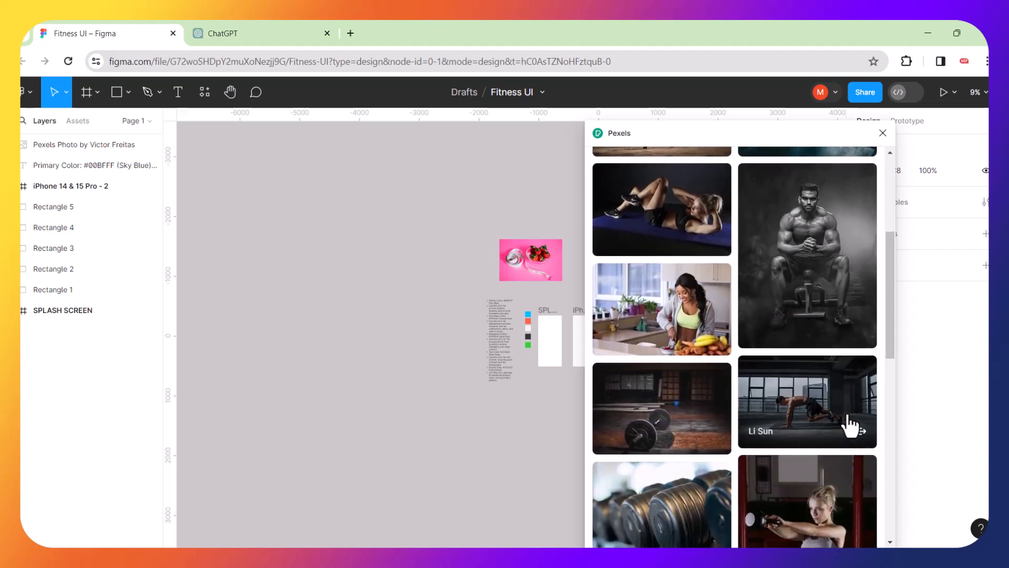
scroll(850, 425, "down", 2)
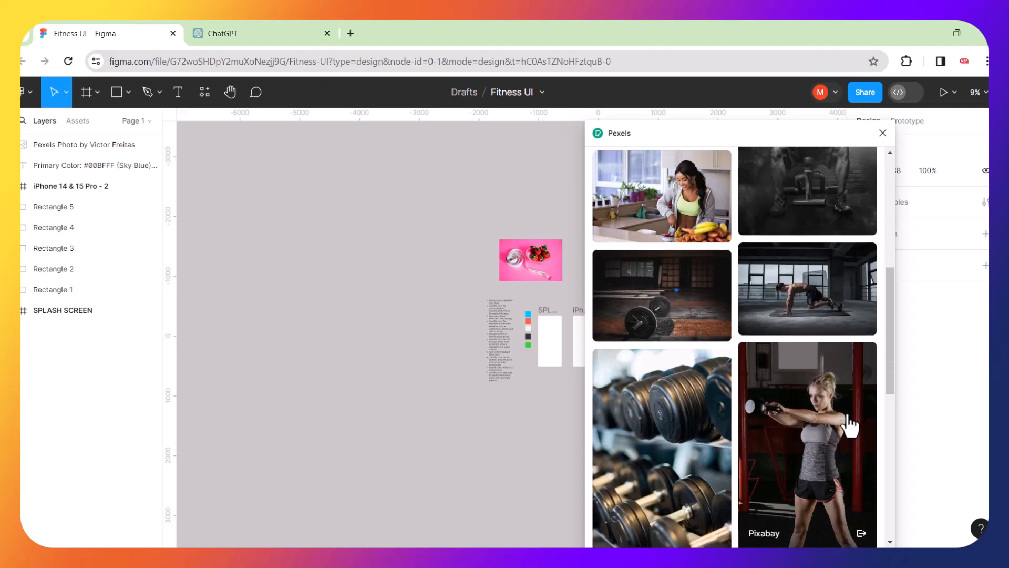
scroll(847, 423, "up", 4)
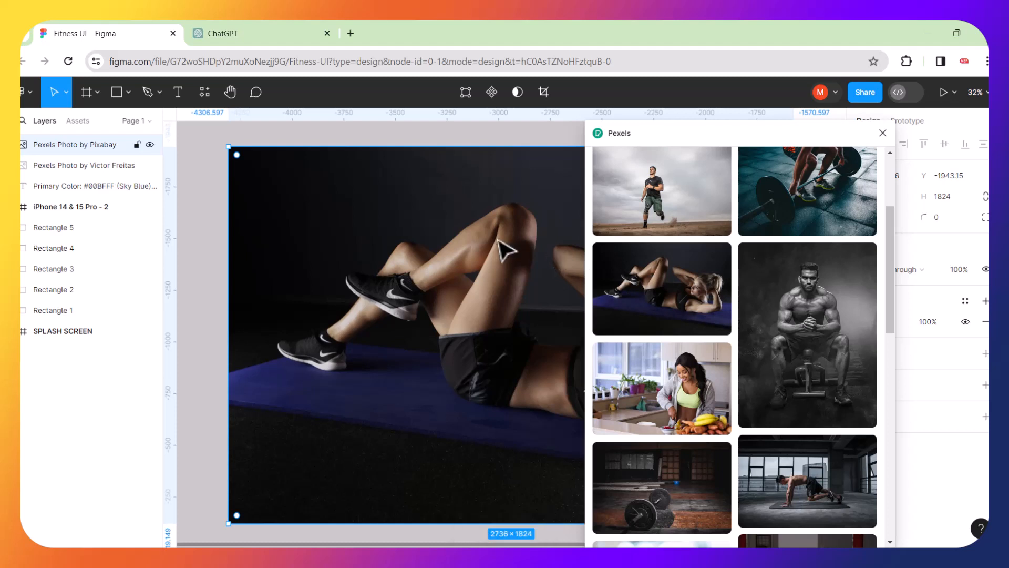
scroll(459, 254, "down", 5)
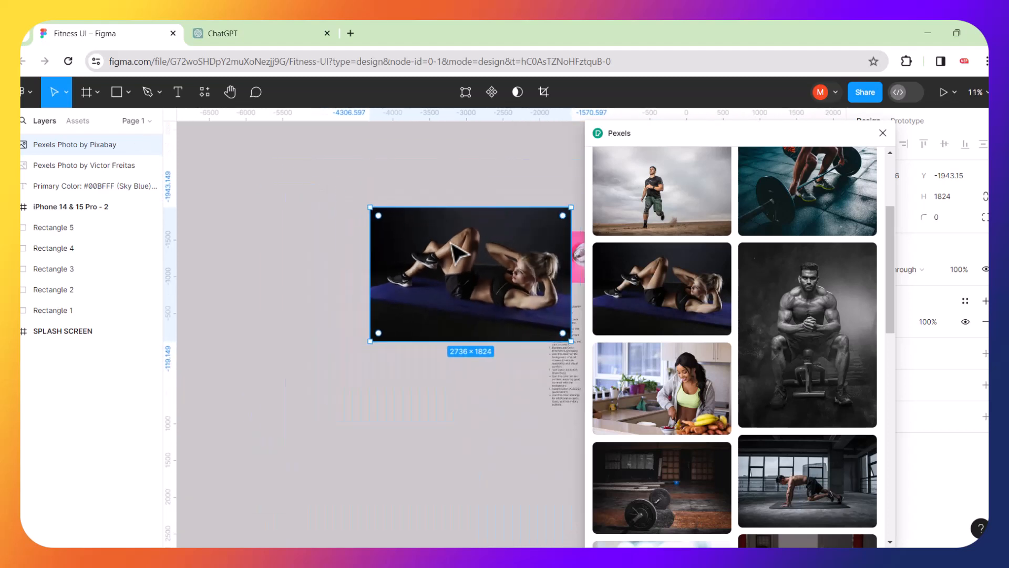
left_click_drag(478, 247, 378, 236)
left_click(575, 210)
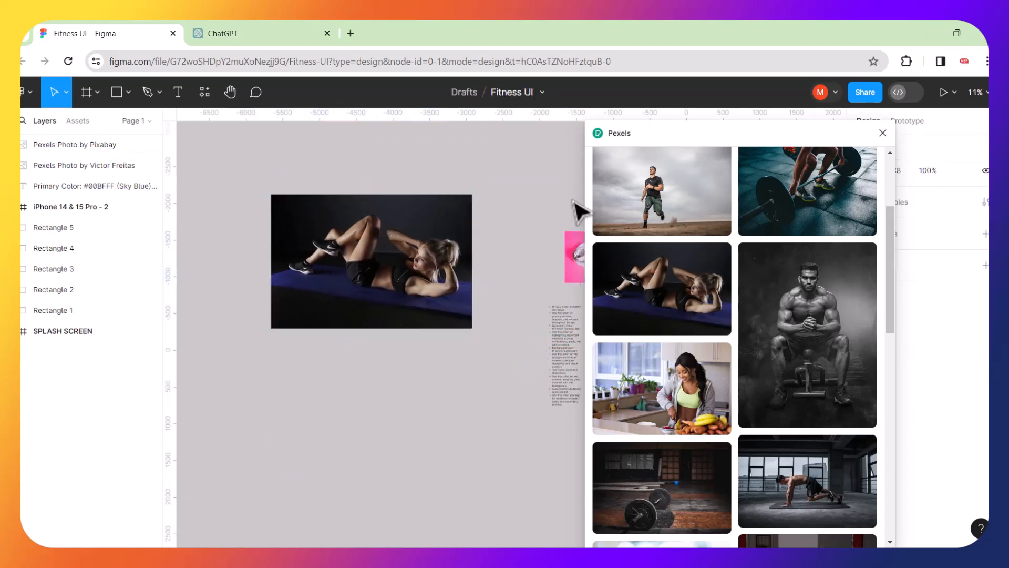
scroll(707, 271, "down", 3)
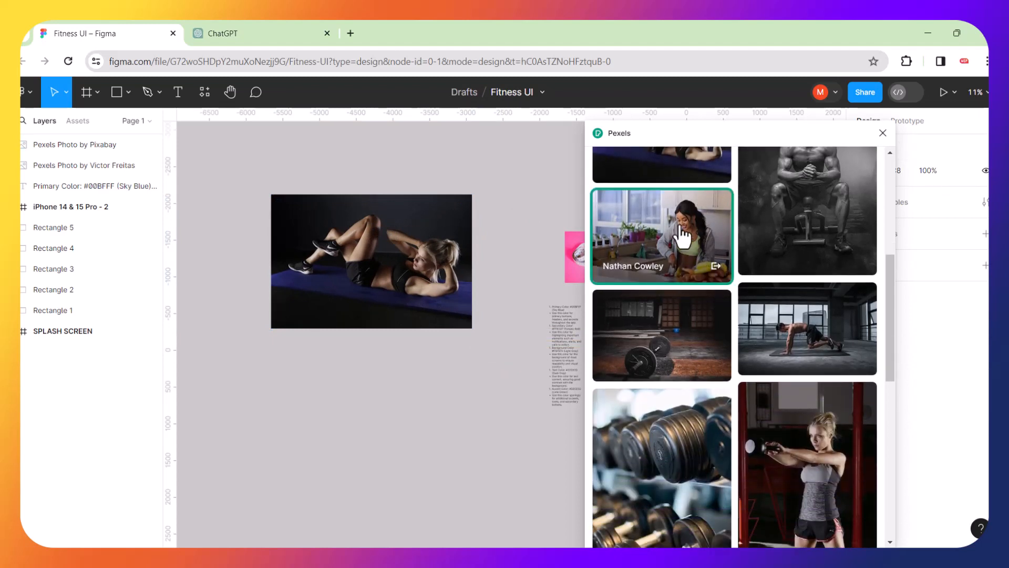
Insert the Pexels photo of a woman cutting fruit and drag it into place.
left_click(683, 237)
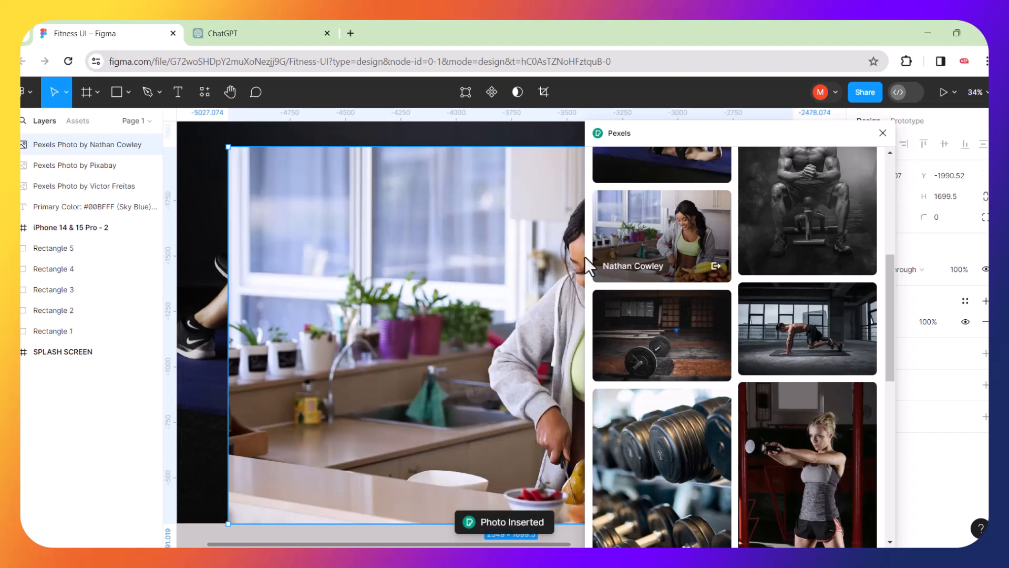
left_click_drag(294, 277, 196, 304)
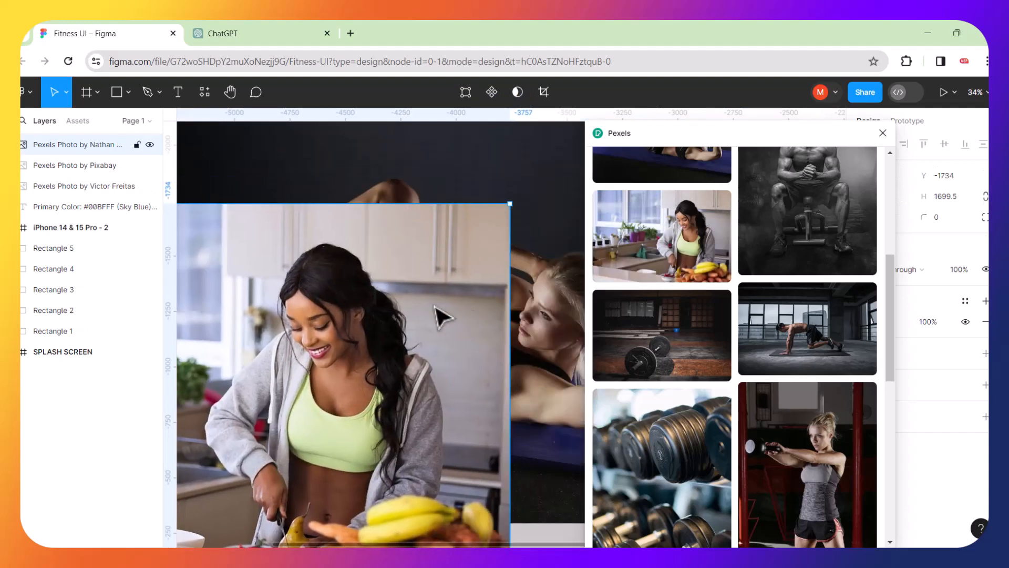
left_click_drag(471, 313, 269, 300)
scroll(418, 411, "down", 2)
scroll(424, 421, "down", 1)
left_click(391, 455)
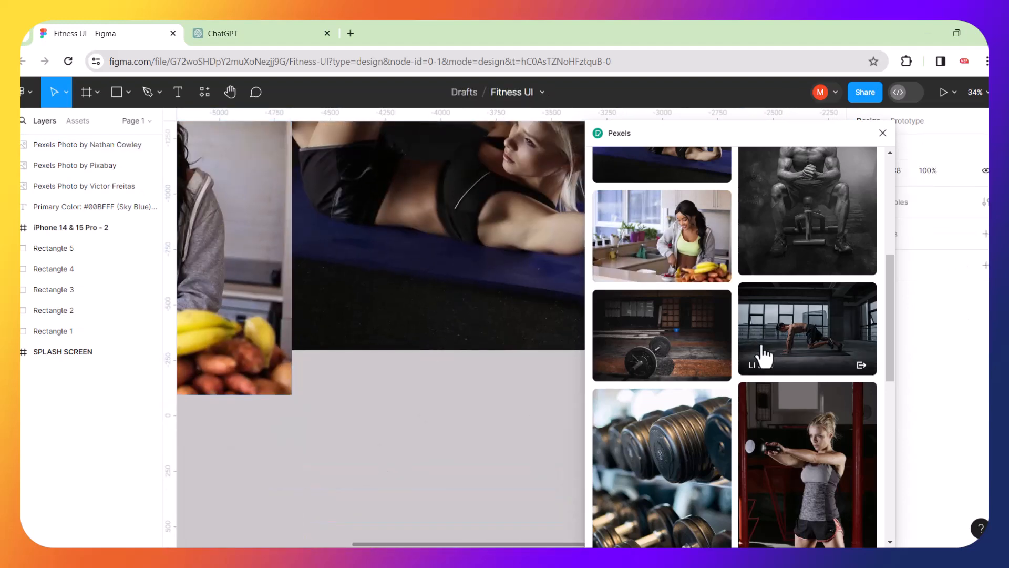
Insert the resistance-band stretching photo and place it beside the kitchen photo.
scroll(760, 354, "down", 2)
scroll(763, 356, "down", 4)
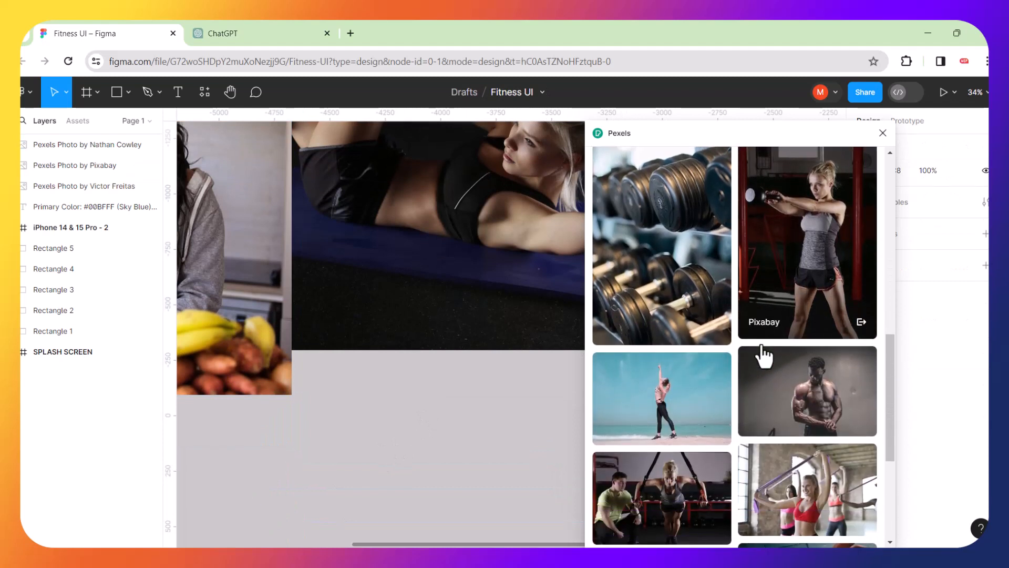
scroll(763, 357, "down", 2)
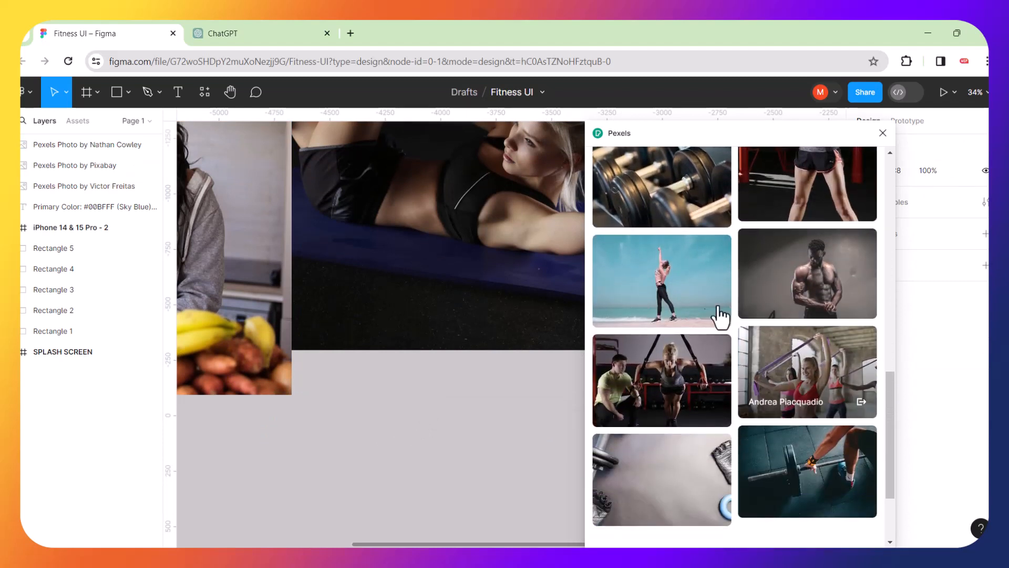
scroll(685, 271, "down", 1)
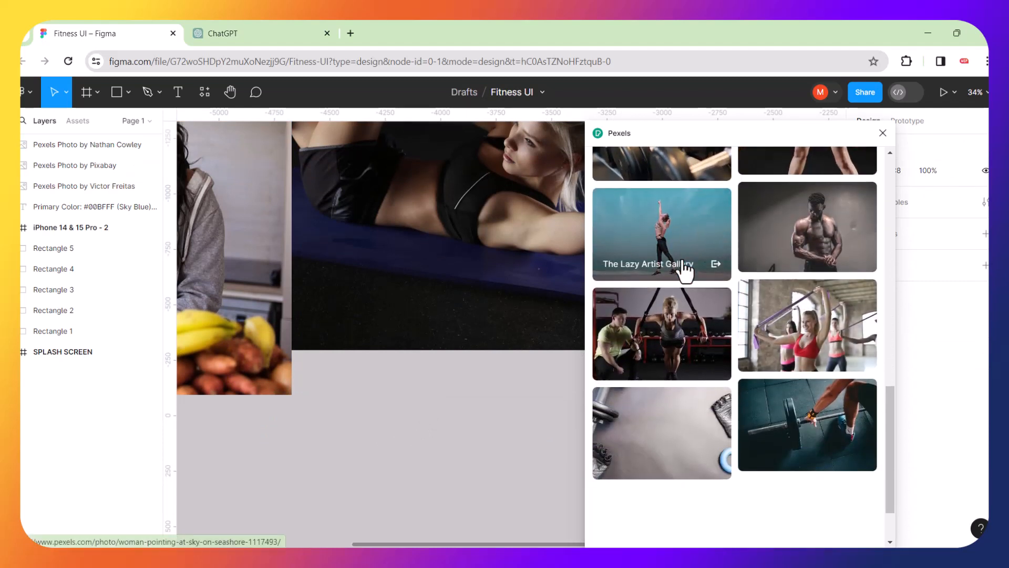
left_click(798, 314)
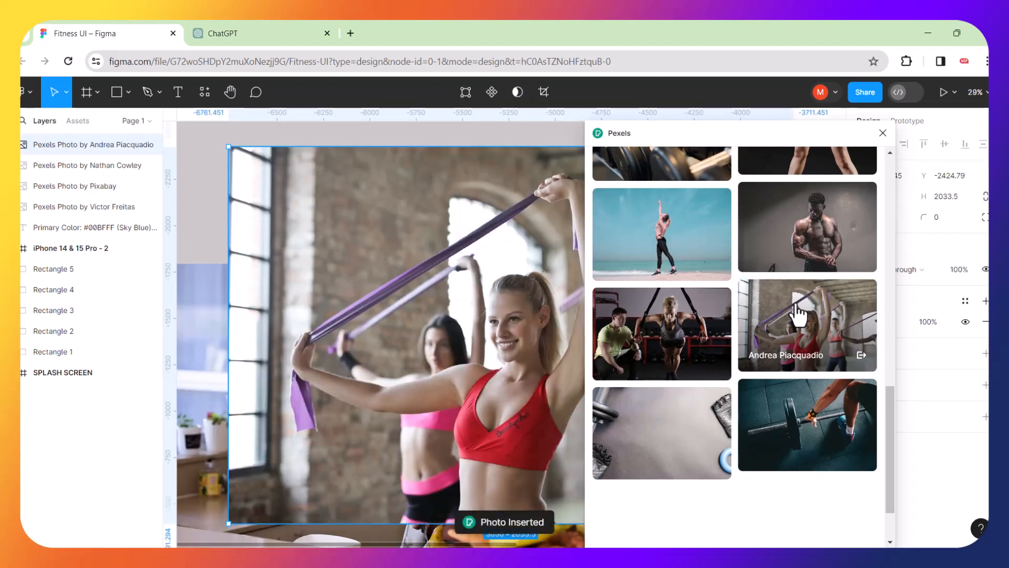
left_click_drag(291, 425, 244, 457)
left_click_drag(457, 363, 228, 378)
left_click_drag(296, 363, 253, 253)
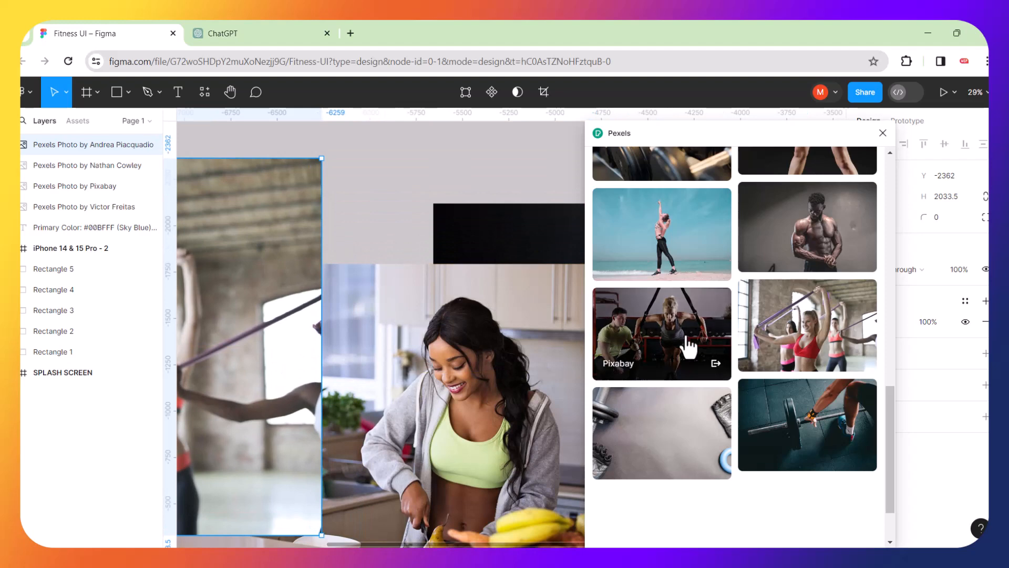
scroll(688, 344, "down", 2)
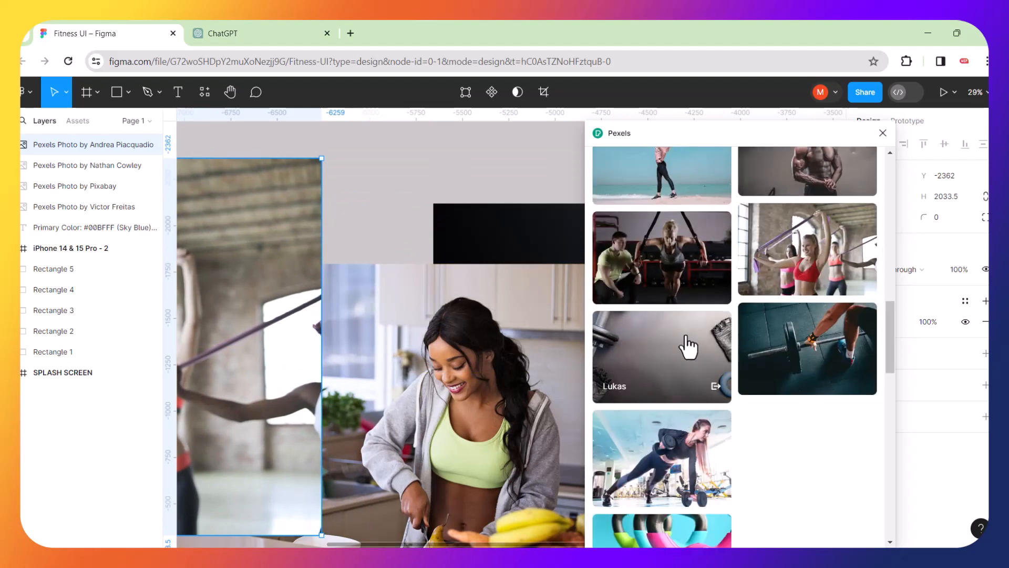
scroll(688, 344, "down", 5)
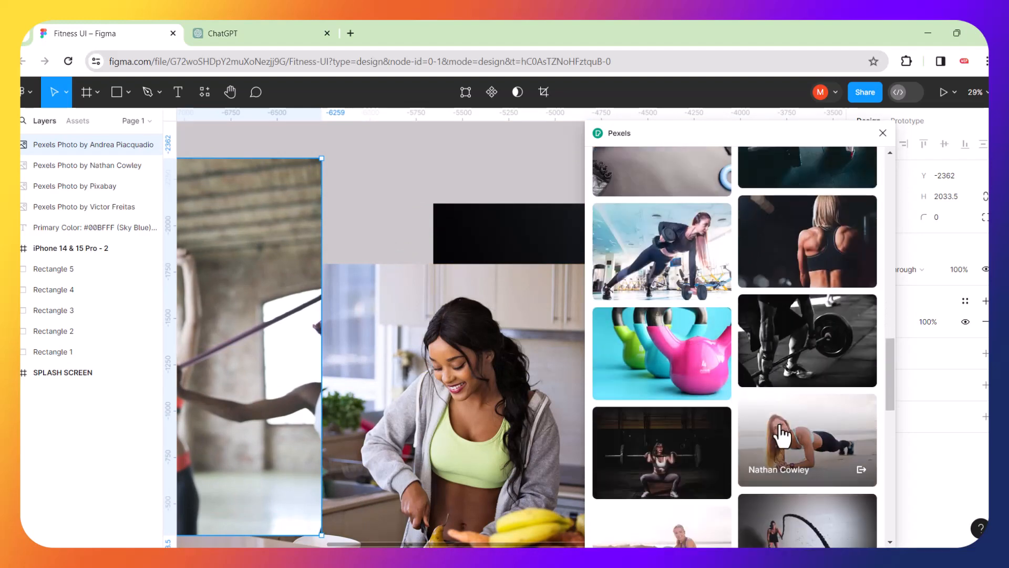
Fill the selected photo with the kettlebell picture, then the running-woman shot.
left_click(692, 357)
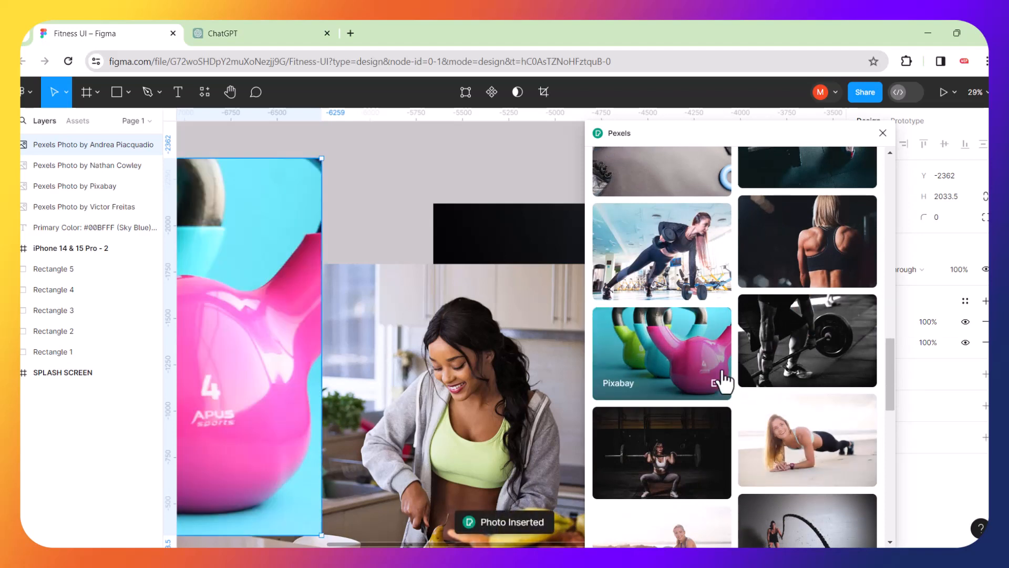
scroll(757, 415, "down", 10)
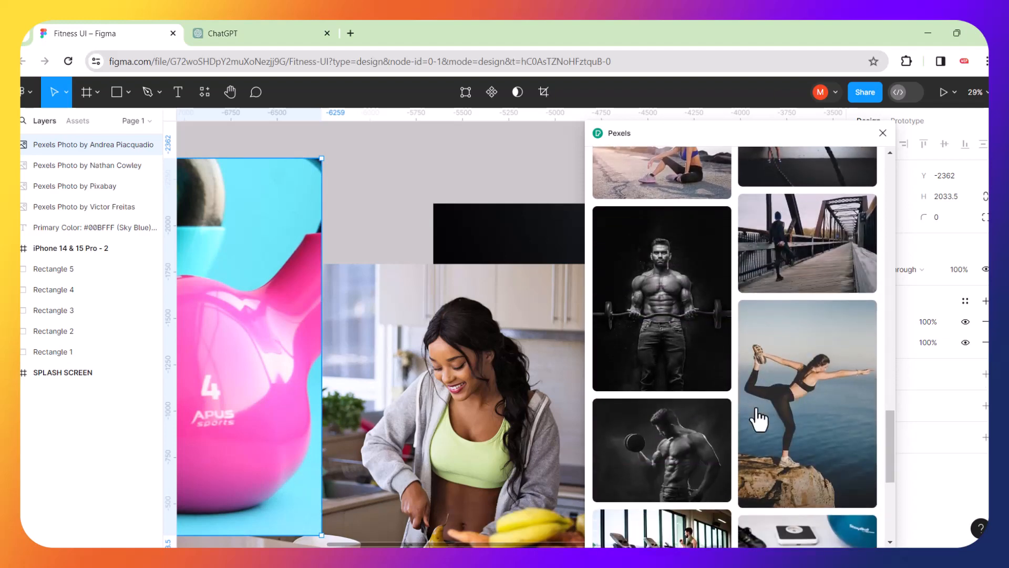
scroll(759, 419, "down", 5)
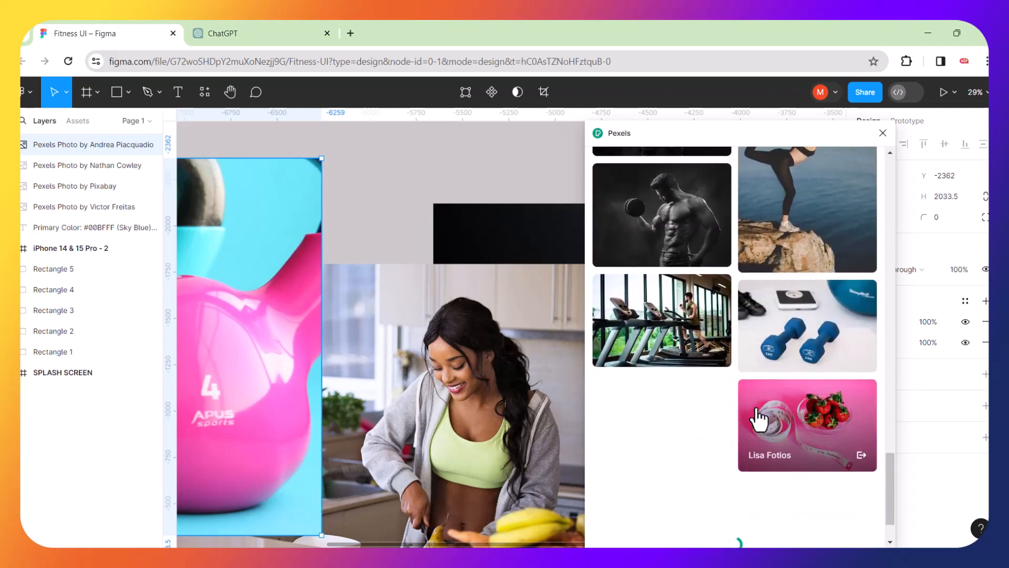
scroll(759, 419, "down", 4)
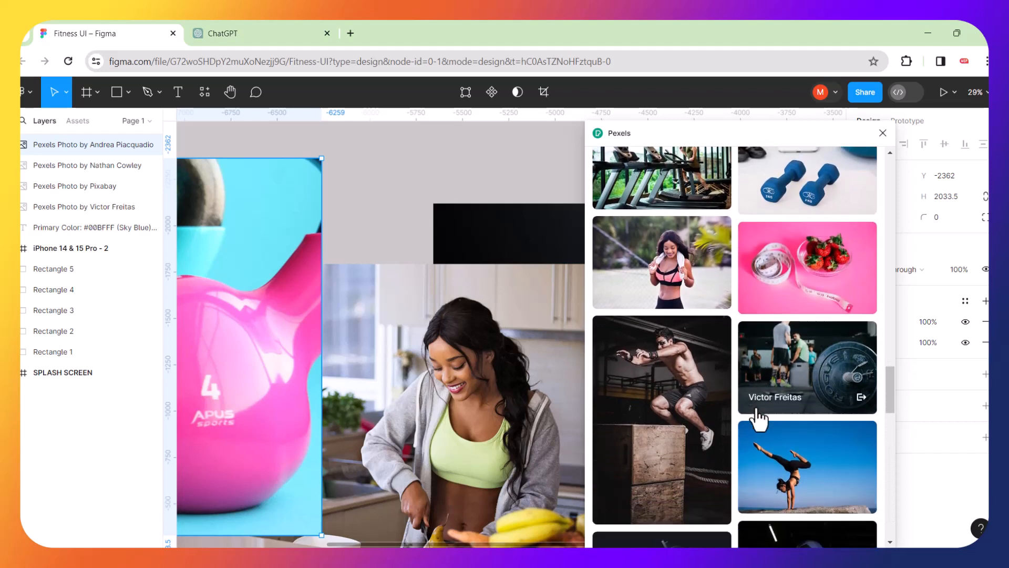
scroll(759, 419, "down", 1)
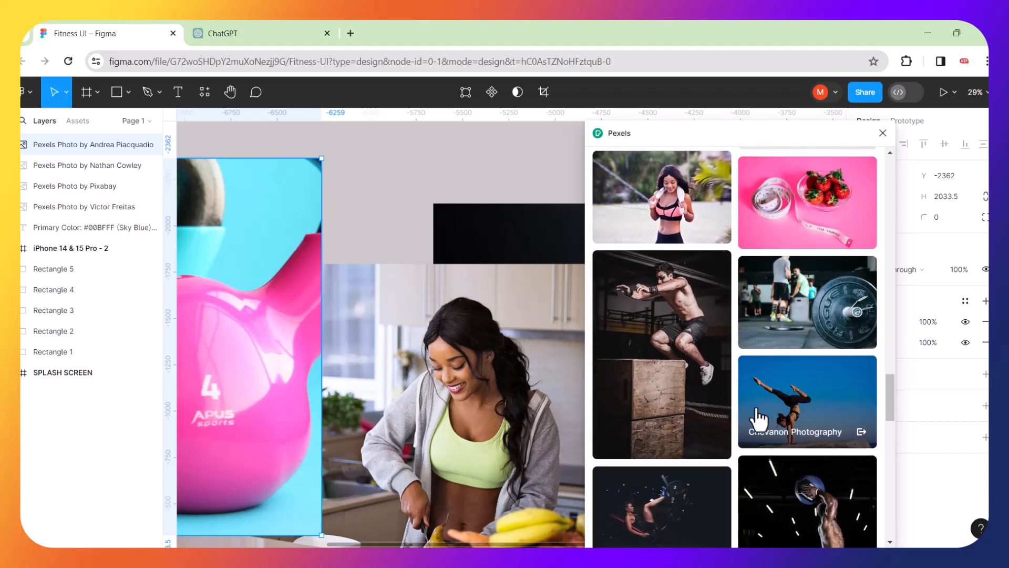
scroll(759, 419, "down", 5)
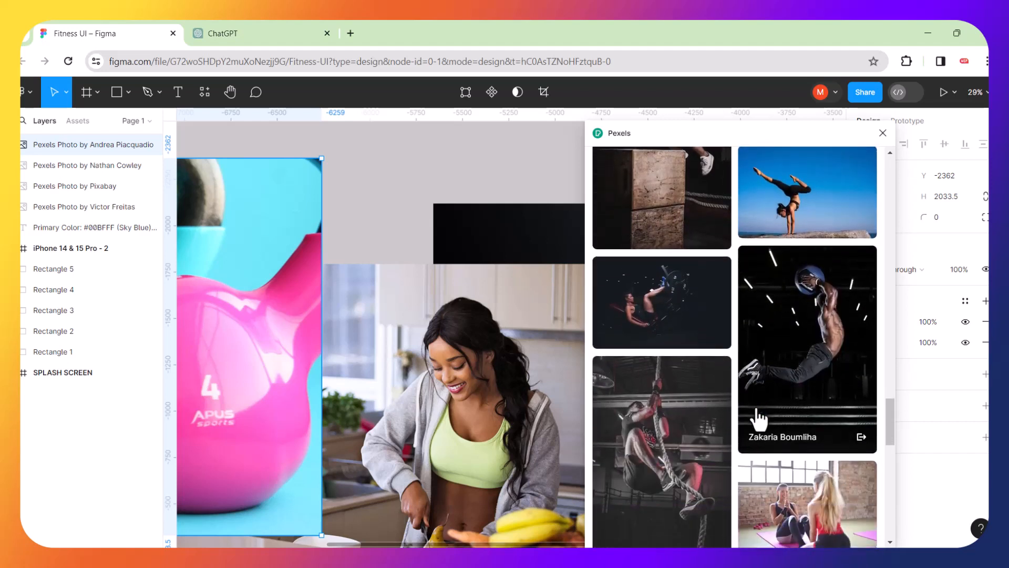
scroll(759, 419, "down", 5)
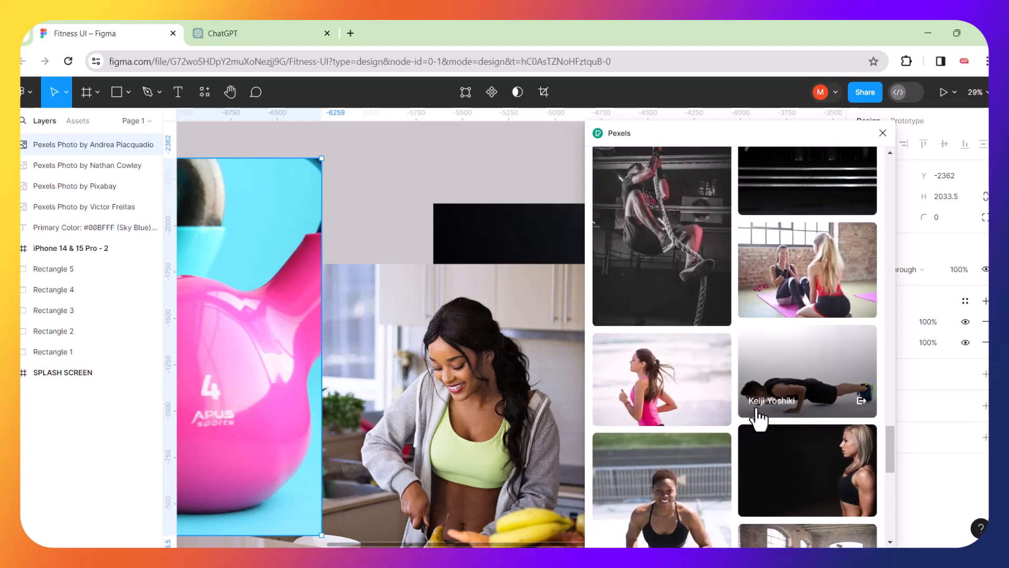
scroll(716, 421, "down", 3)
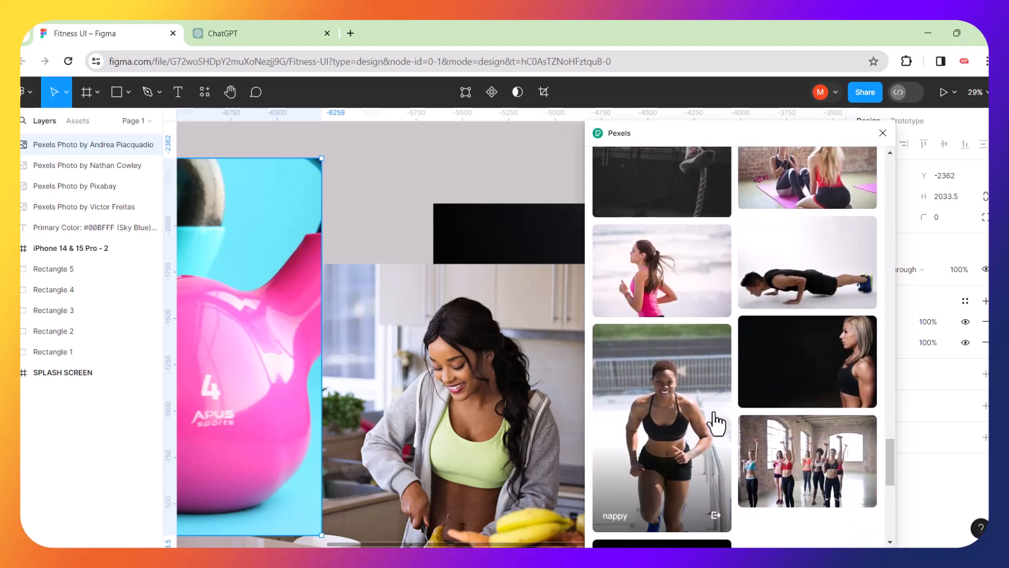
left_click(652, 406)
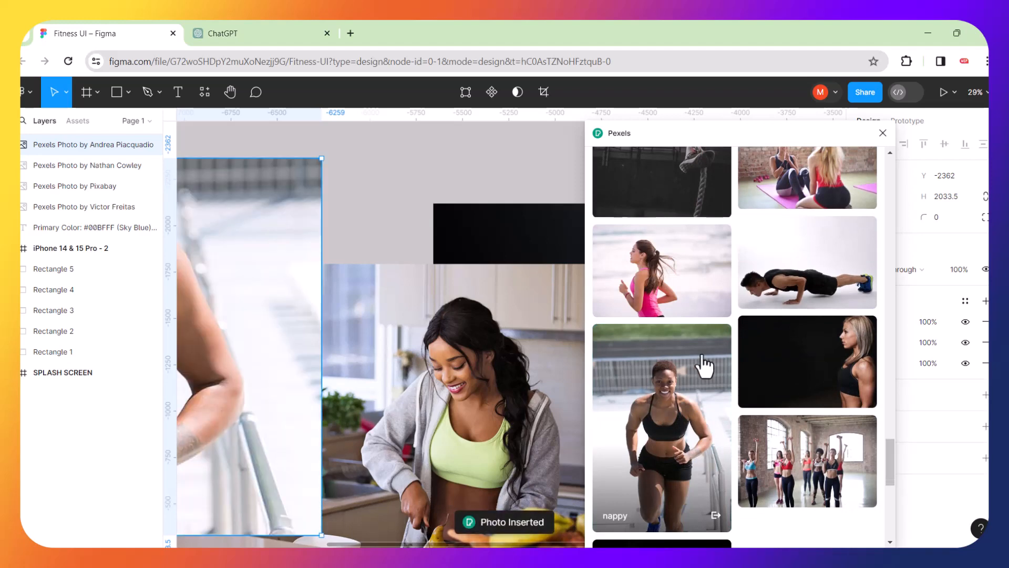
Replace the fill with the woman jumping against white, then deselect the photo.
scroll(705, 365, "down", 6)
scroll(705, 365, "down", 3)
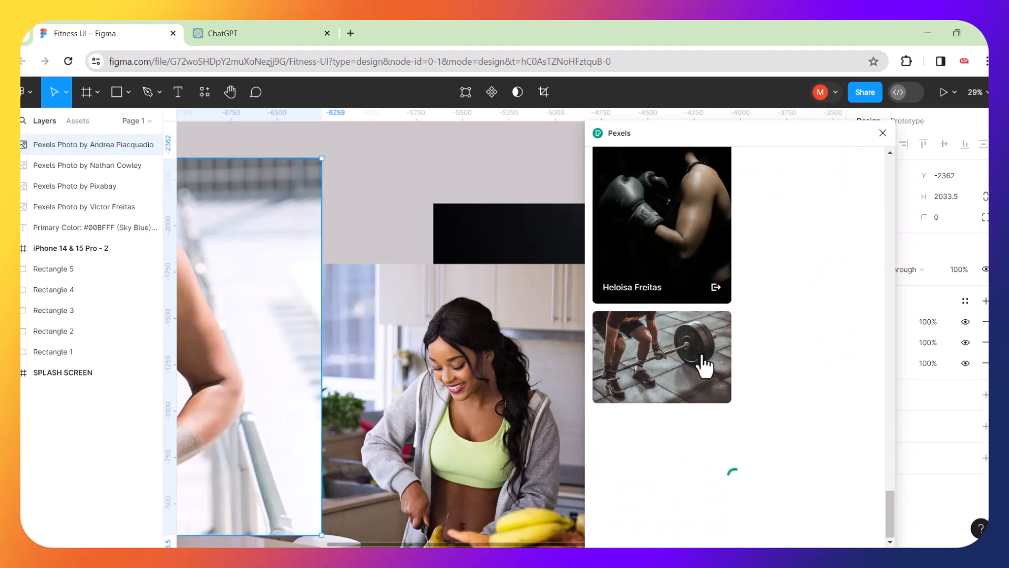
scroll(651, 368, "down", 4)
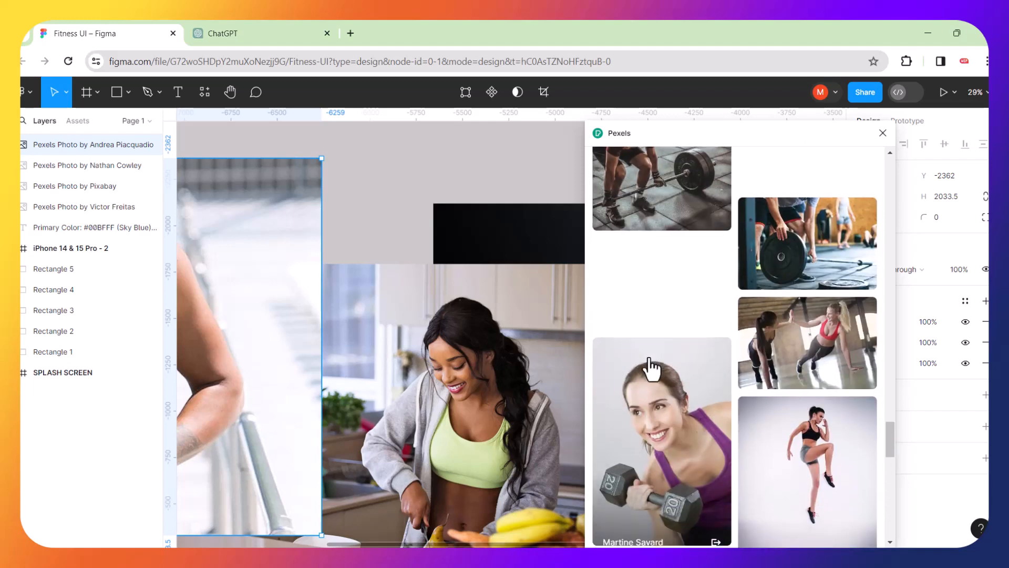
scroll(652, 368, "down", 2)
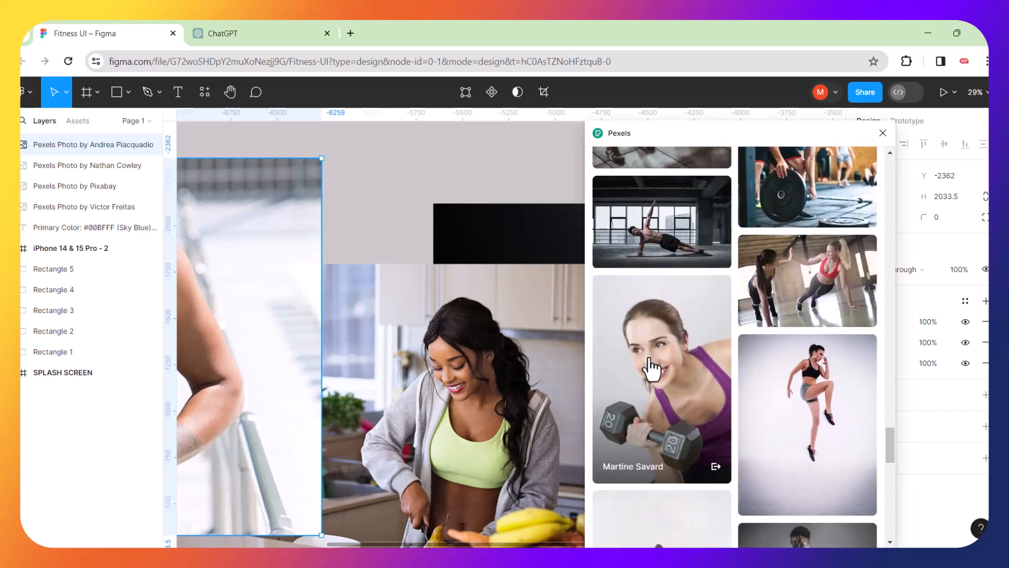
left_click(780, 381)
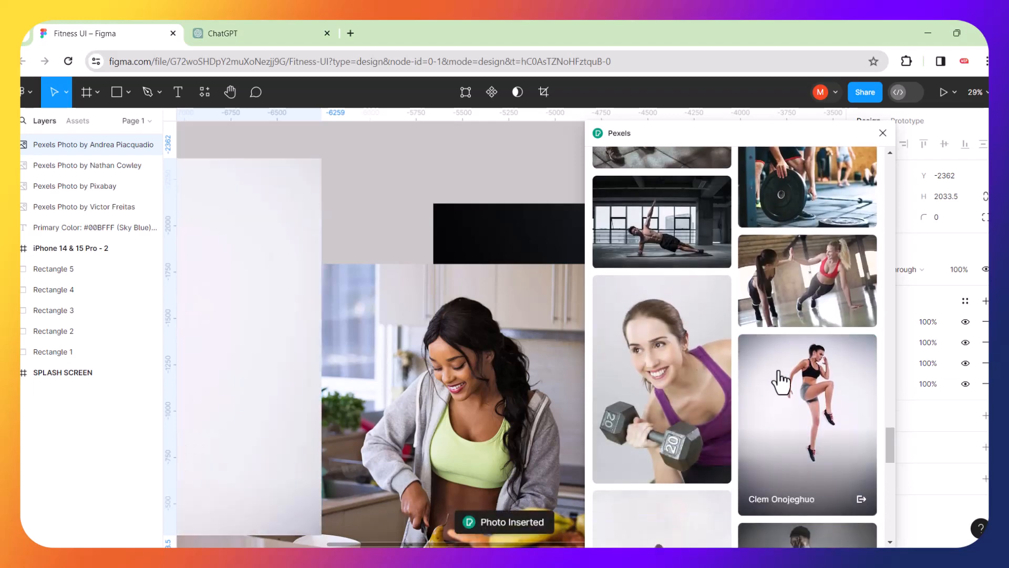
key("Escape")
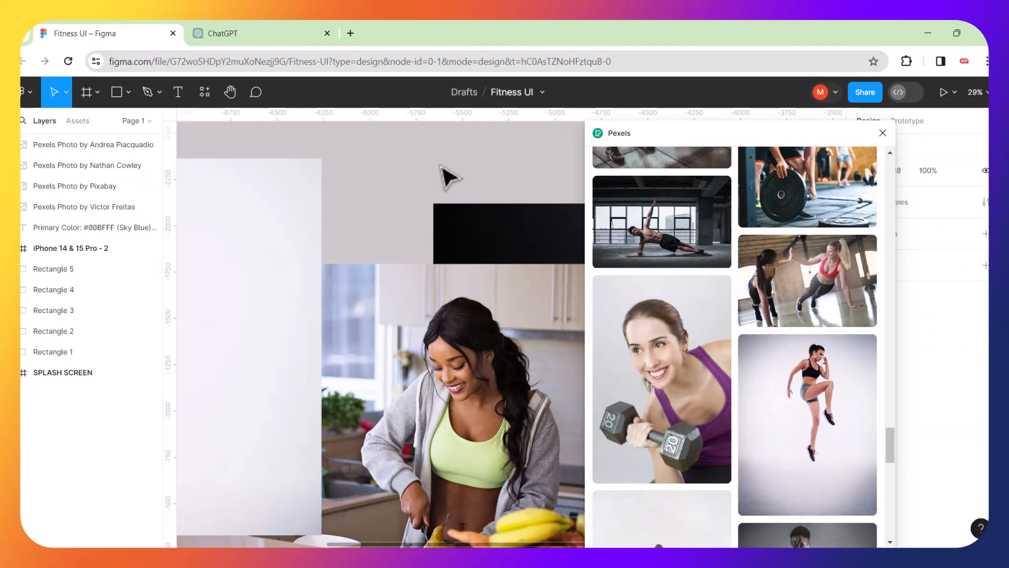
Close Pexels and stack the jumping, kitchen and dark sit-up photos vertically.
left_click(883, 134)
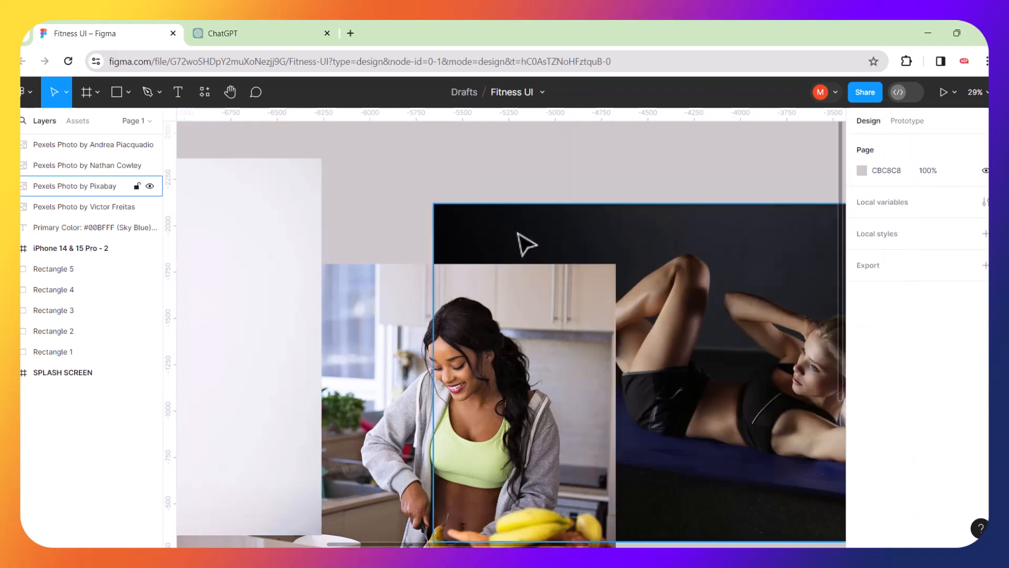
scroll(526, 244, "down", 10)
left_click(523, 239)
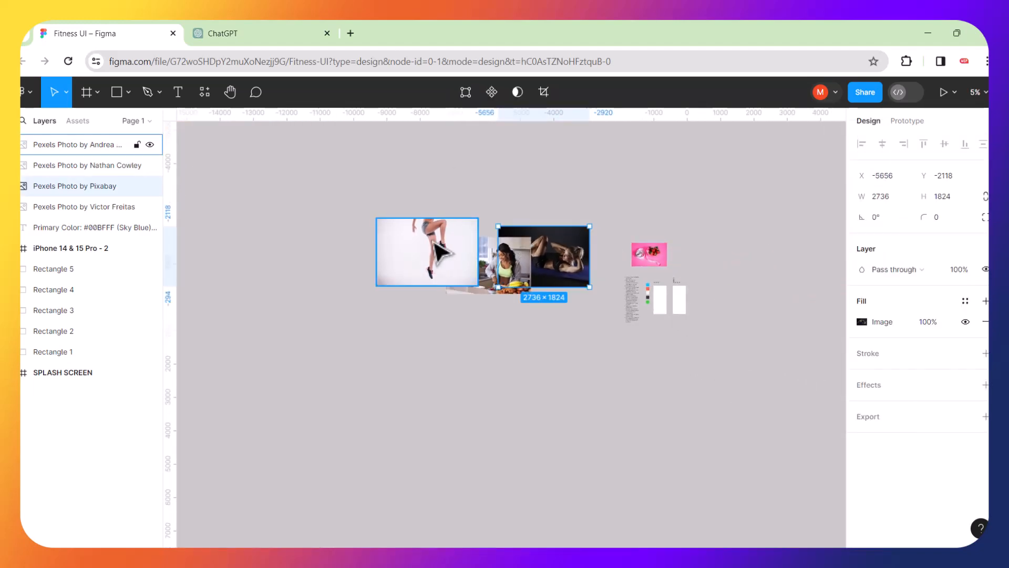
left_click_drag(448, 263, 542, 353)
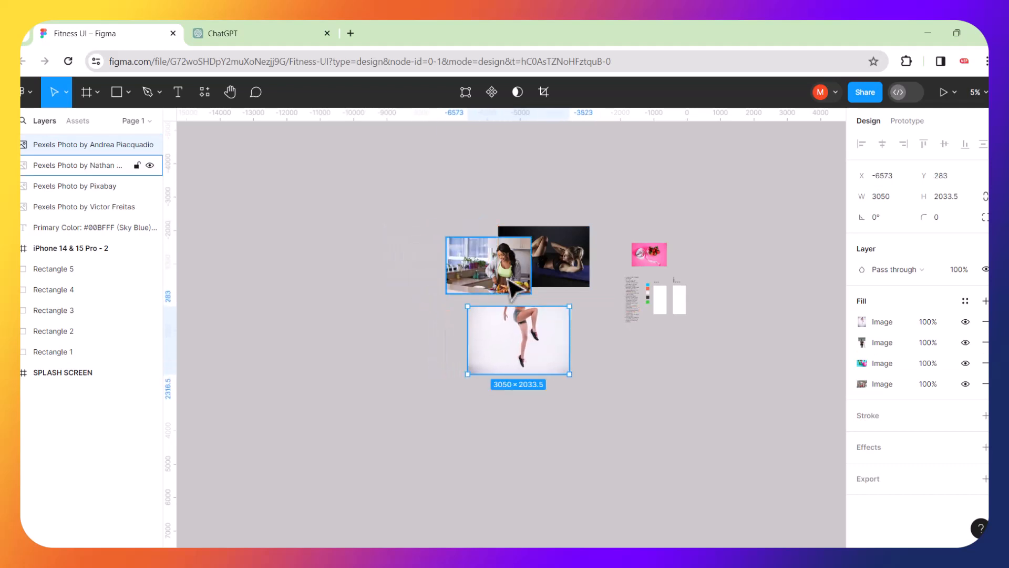
left_click_drag(512, 287, 547, 428)
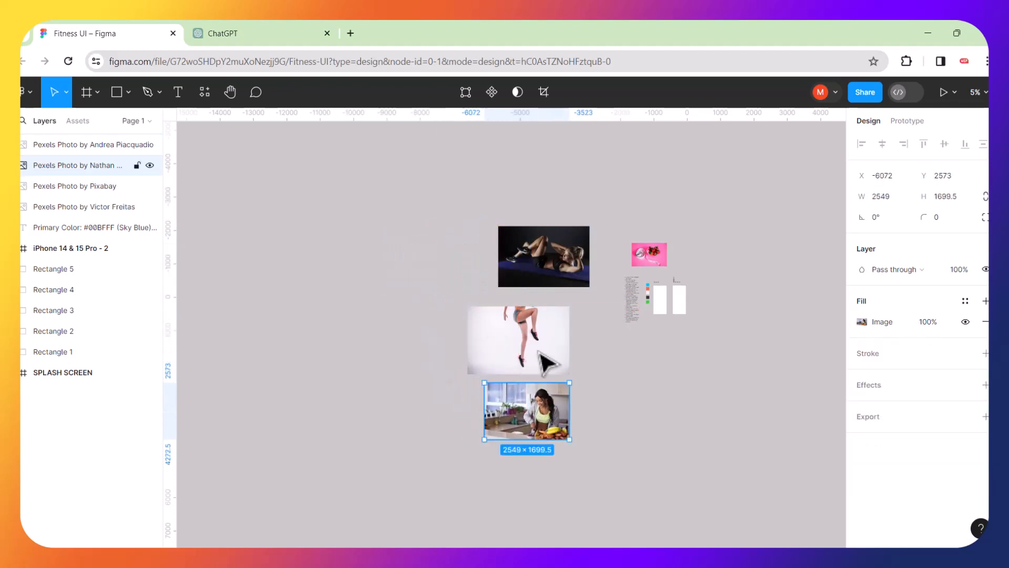
left_click_drag(549, 267, 532, 489)
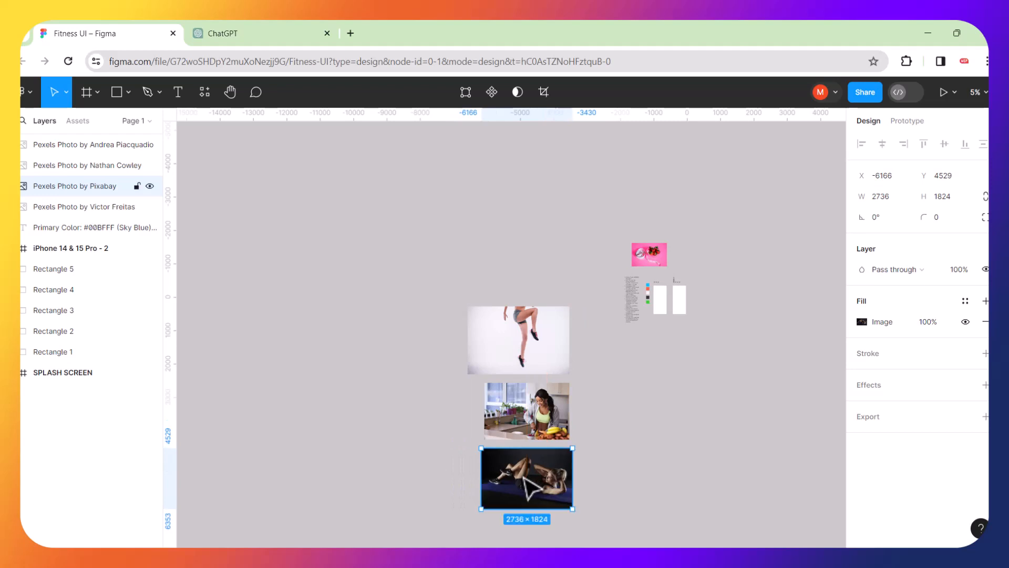
mouse_move(531, 323)
left_mouse_down()
mouse_move(535, 291)
mouse_move(535, 323)
left_mouse_up()
Open and close the jumping photo's image fill settings, then undo the change.
left_click(444, 291)
left_click_drag(432, 278, 478, 399)
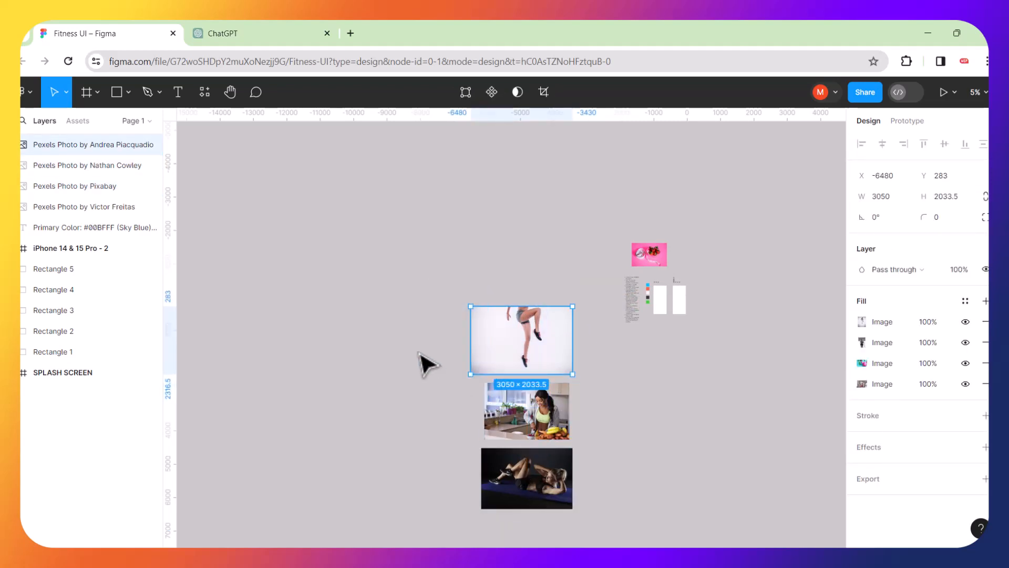
left_click(419, 351)
left_click(492, 342)
double_click(520, 332)
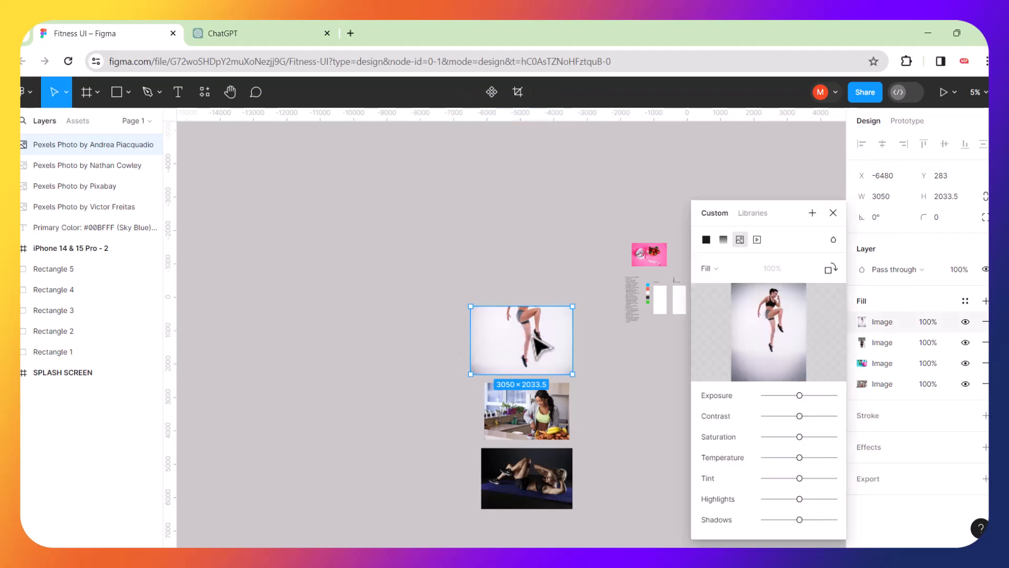
left_click(834, 213)
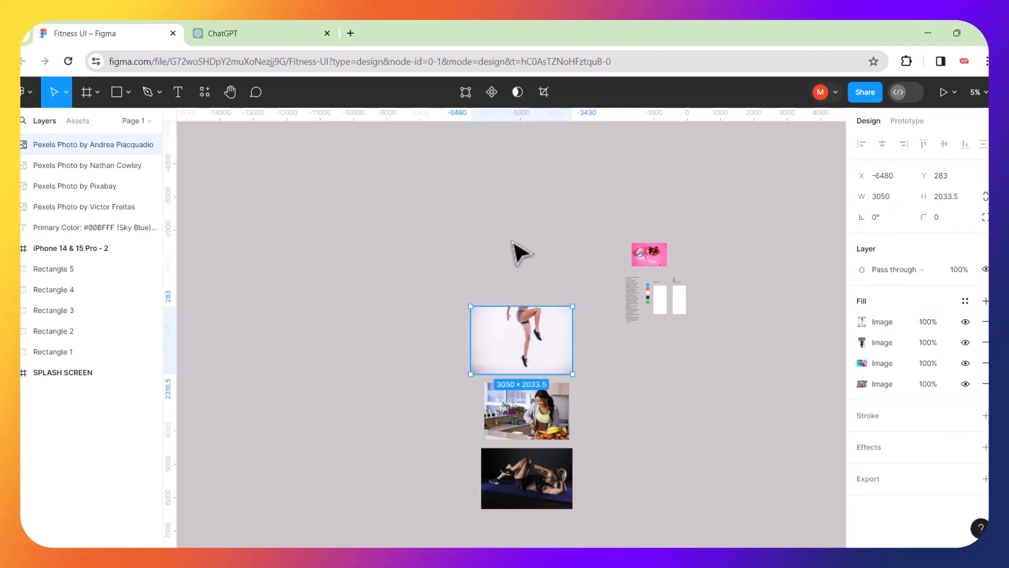
key("ctrl+z")
key("ctrl+z")
key("ctrl+z")
key("ctrl+z")
key("ctrl+z")
key("ctrl+z")
key("ctrl+z")
key("ctrl+z")
key("ctrl+z")
key("ctrl+z")
key("ctrl+z")
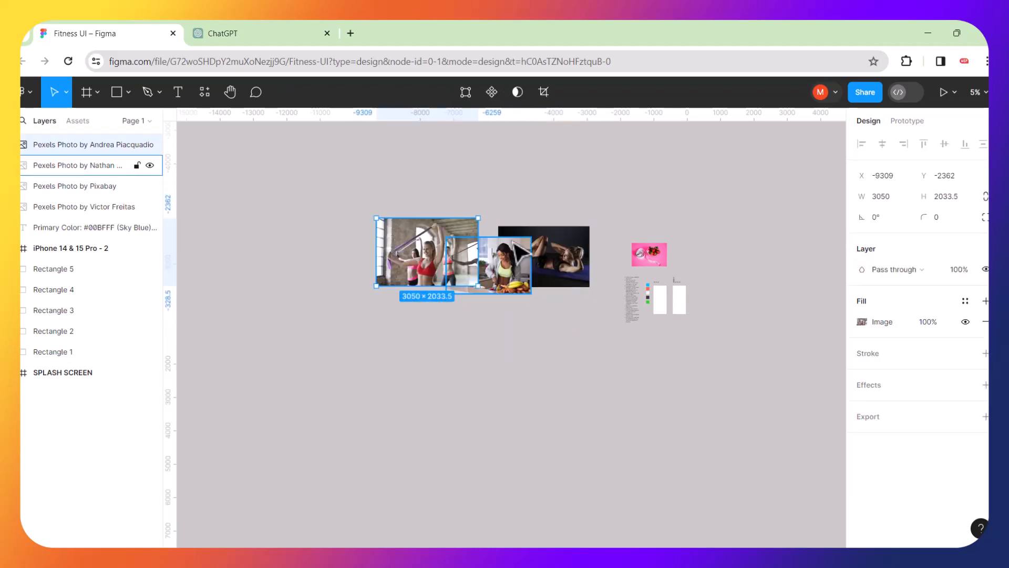
Undo and redo moves until the group workout photo is back in place.
key("ctrl+z")
key("ctrl+z")
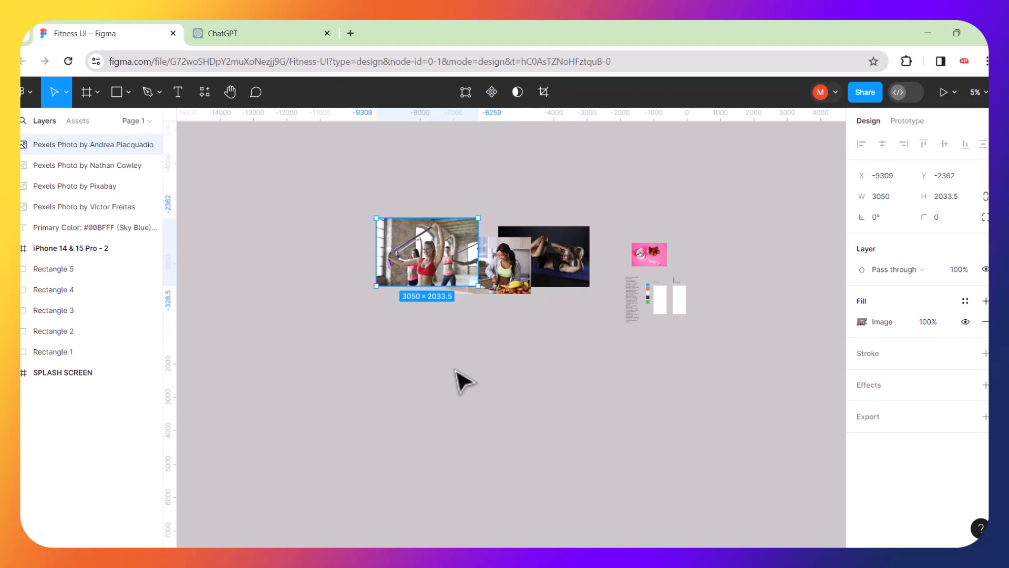
left_click_drag(429, 234, 403, 320)
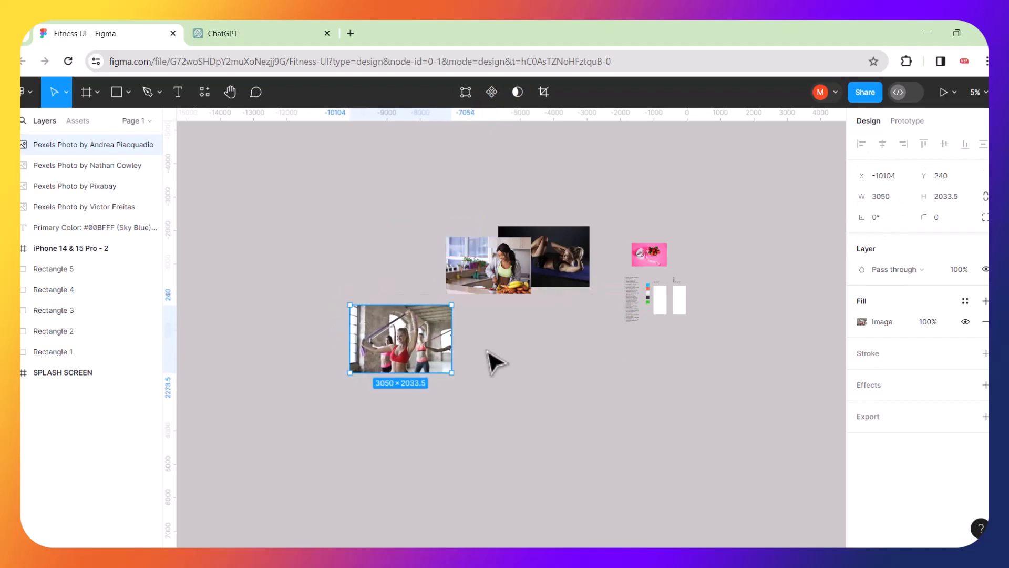
key("ctrl+z")
key("ctrl+z")
key("ctrl+z")
key("ctrl+z")
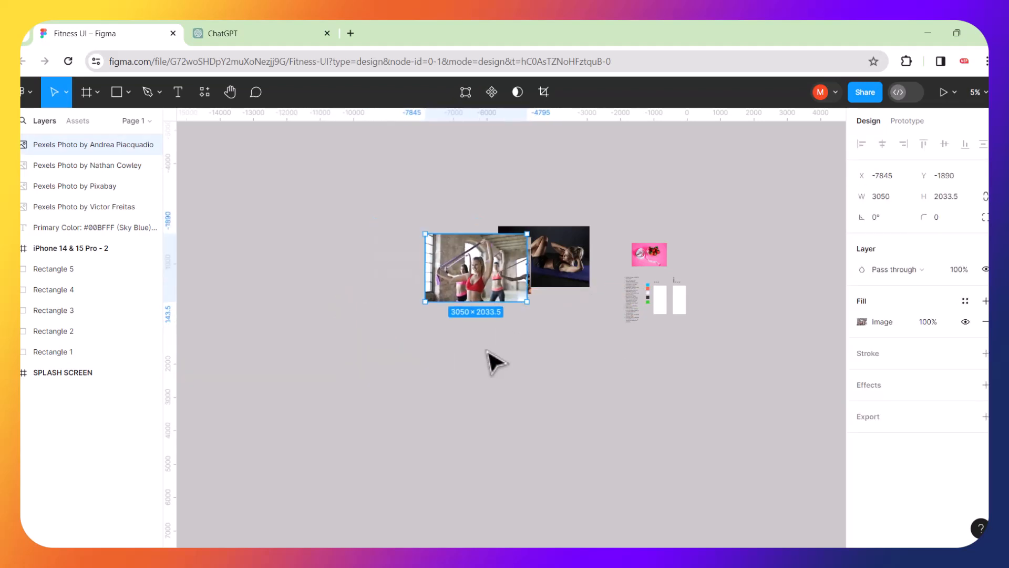
key("ctrl+z")
key("ctrl+shift+z")
key("ctrl+shift+z")
Put the group workout photo top-left, kitchen photo beneath, floor-exercise photo to their right.
left_click_drag(439, 280, 397, 204)
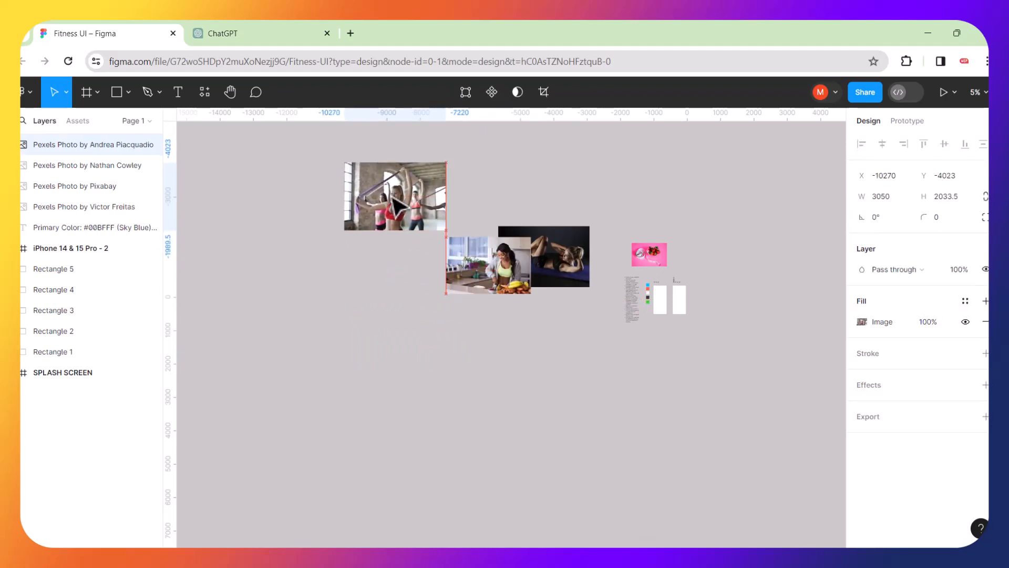
left_click_drag(468, 256, 365, 263)
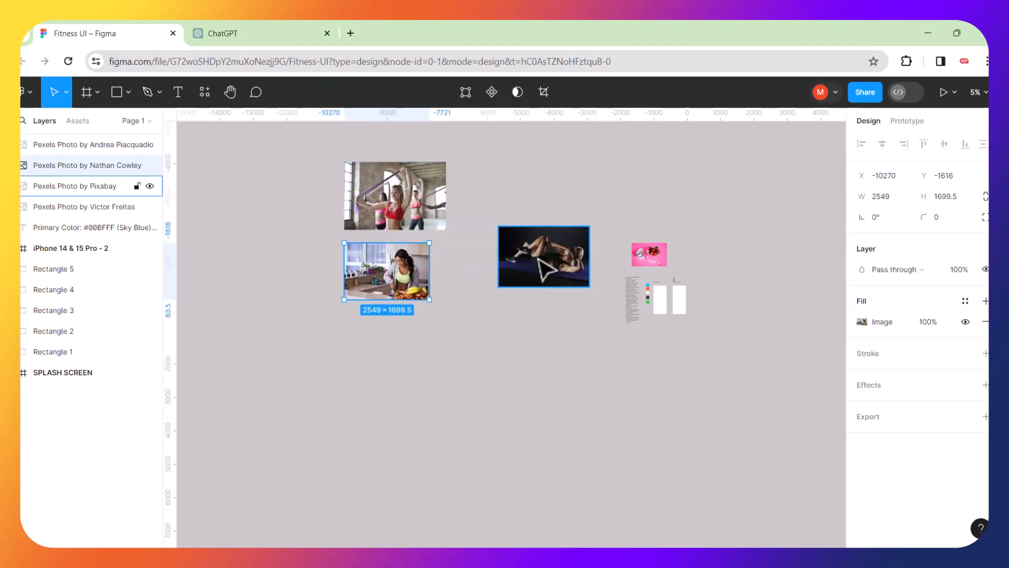
left_click_drag(537, 258, 498, 208)
left_click(506, 431)
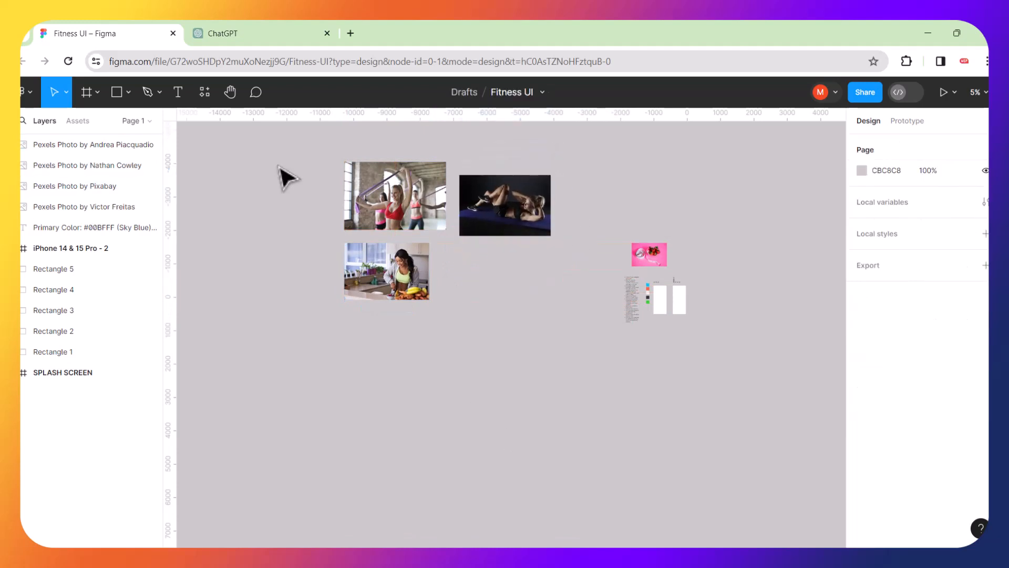
Launch the Pexels plugin, search for 'fitness' and scroll through the results.
left_click(204, 92)
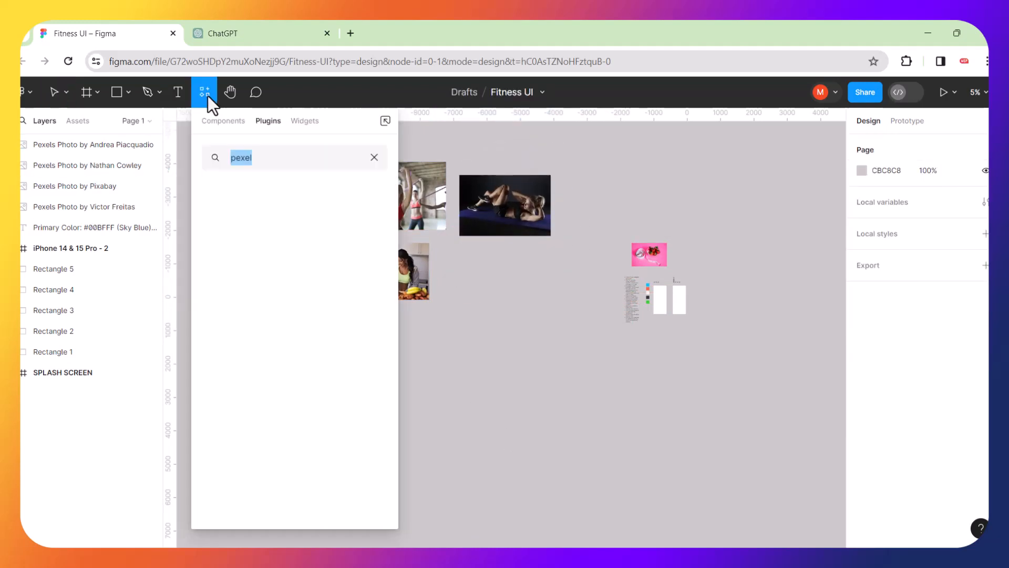
left_click(239, 219)
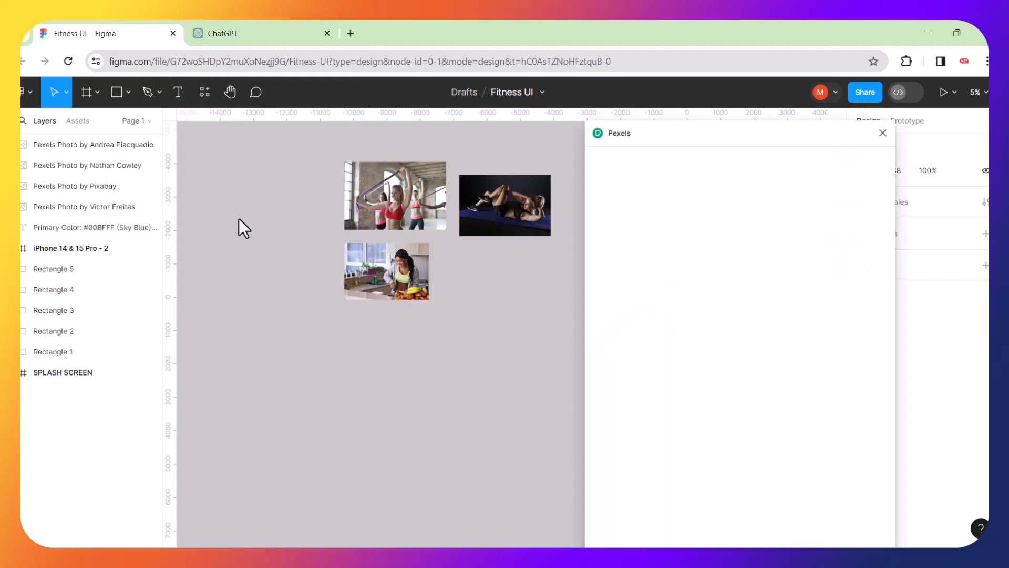
left_click(642, 198)
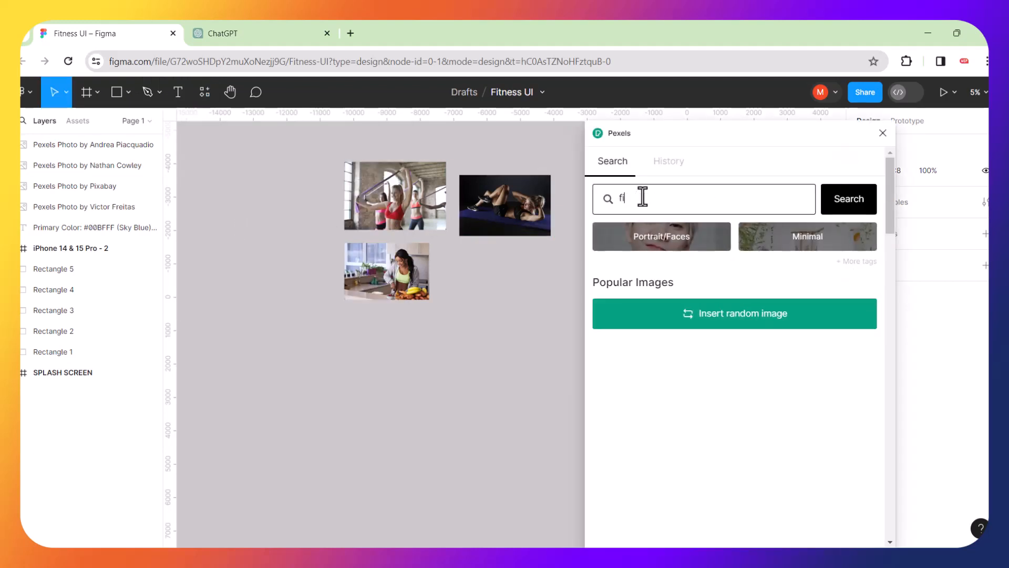
type("fitness")
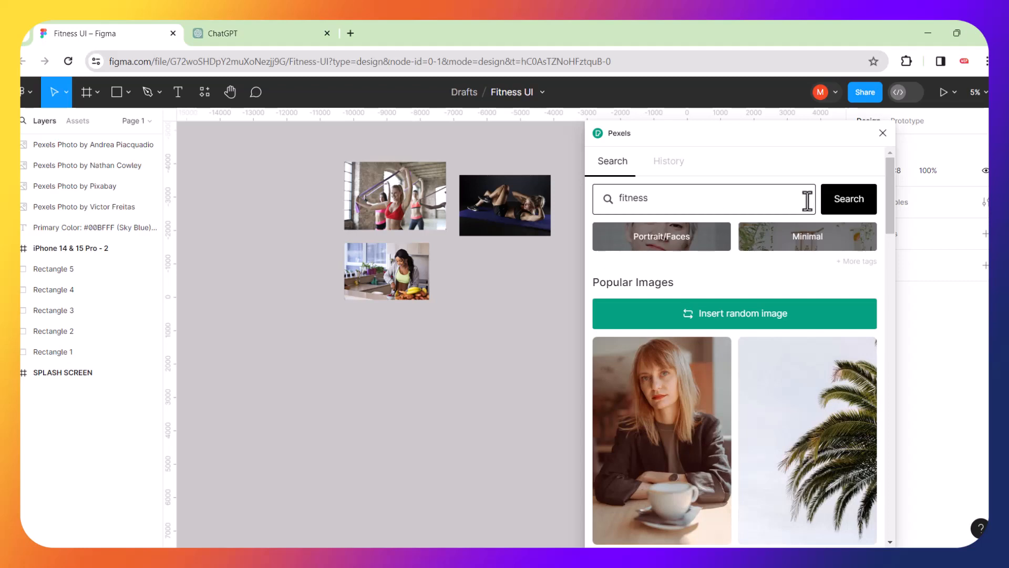
left_click(841, 210)
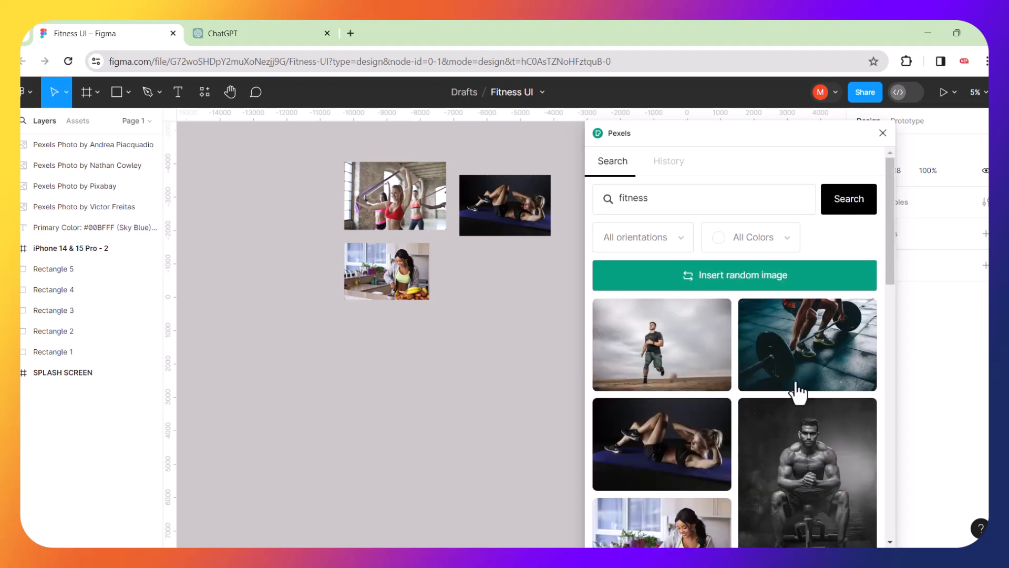
scroll(798, 395, "down", 1)
scroll(798, 394, "down", 15)
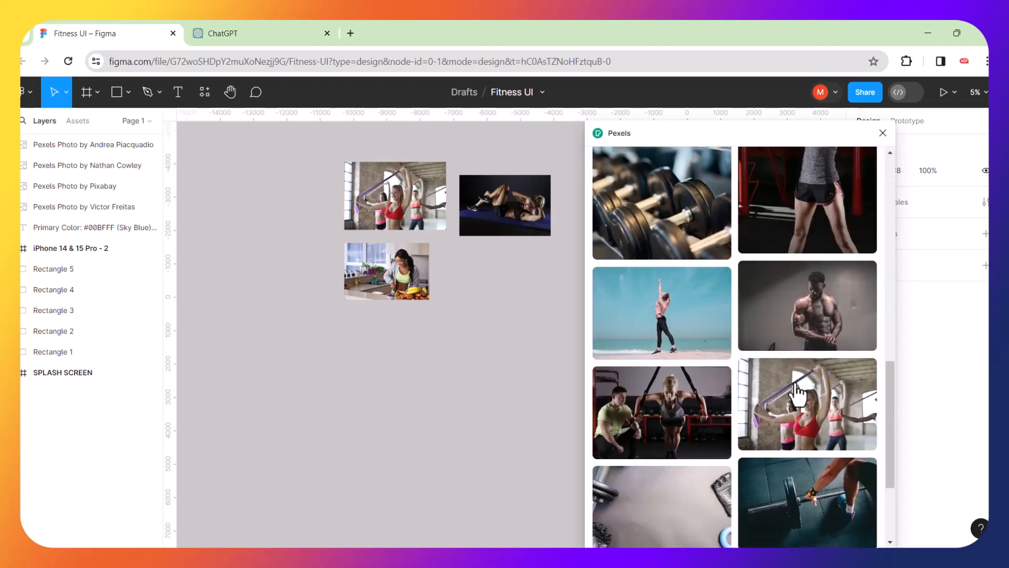
scroll(798, 394, "down", 5)
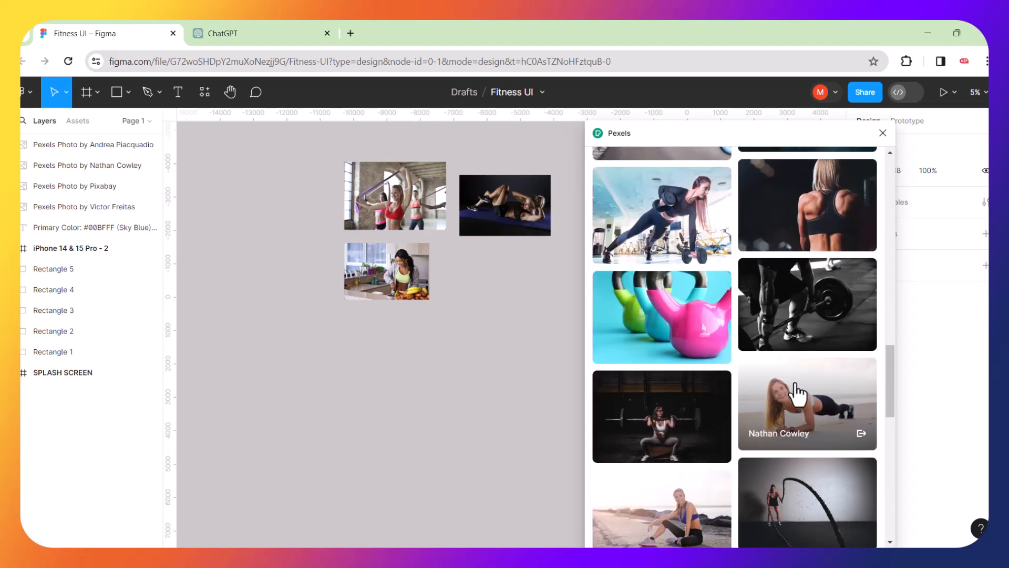
scroll(798, 391, "down", 10)
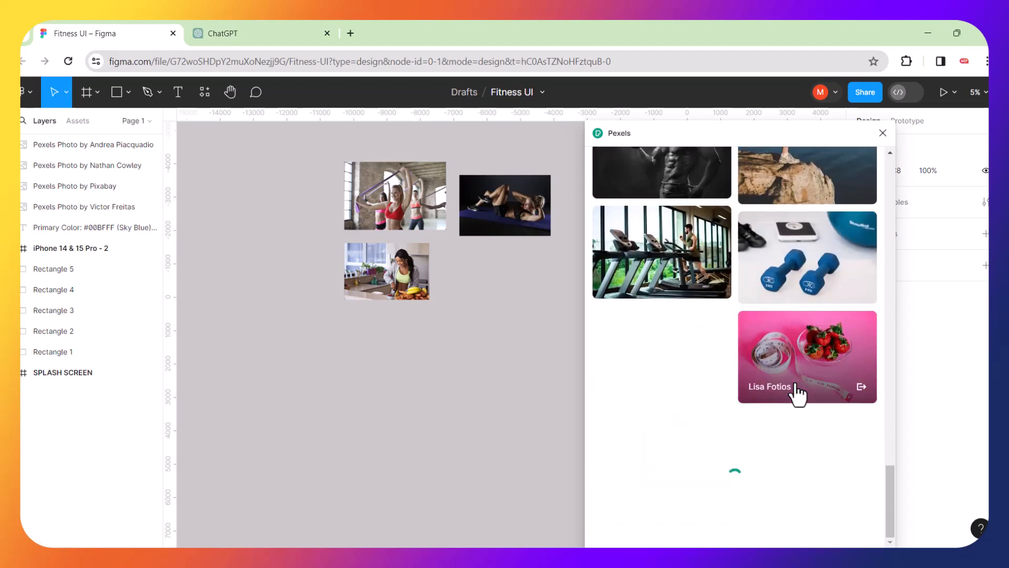
scroll(798, 395, "down", 10)
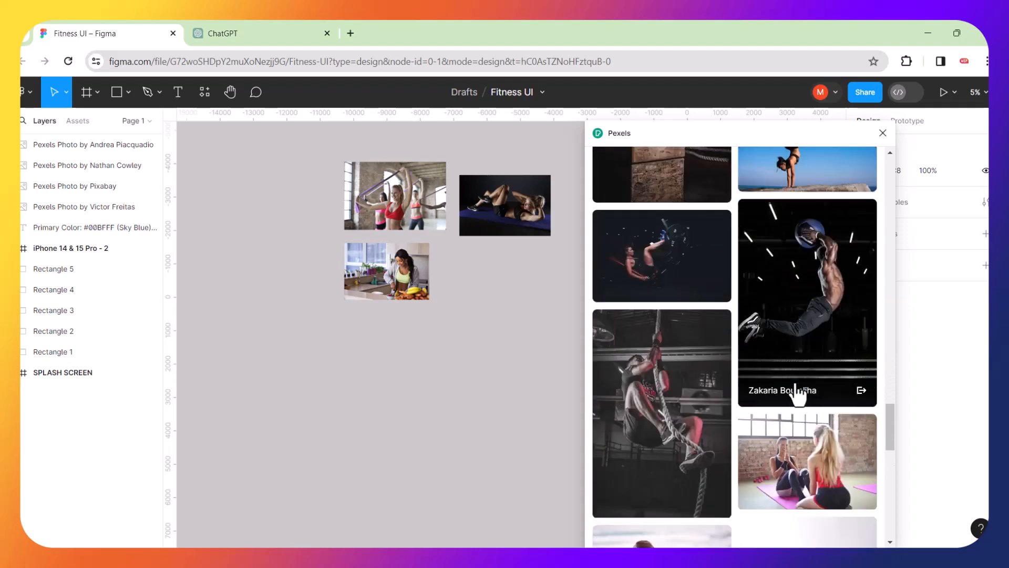
scroll(798, 393, "down", 10)
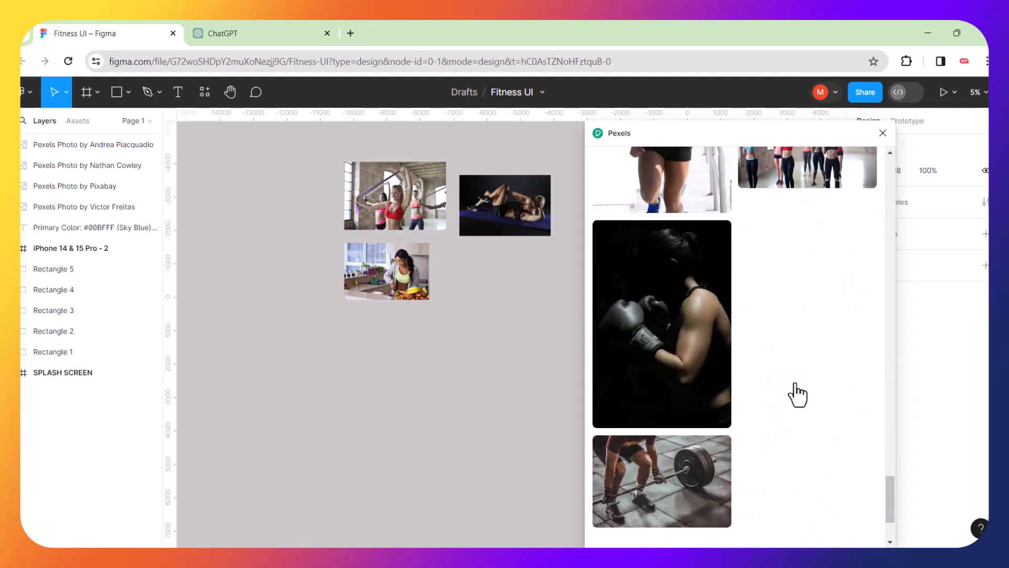
scroll(798, 394, "down", 3)
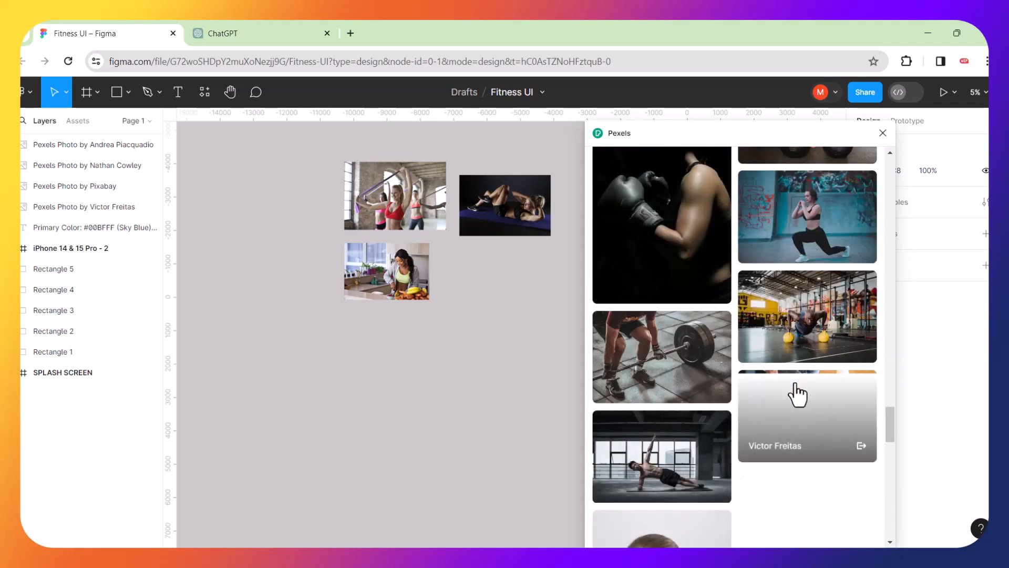
scroll(798, 392, "down", 5)
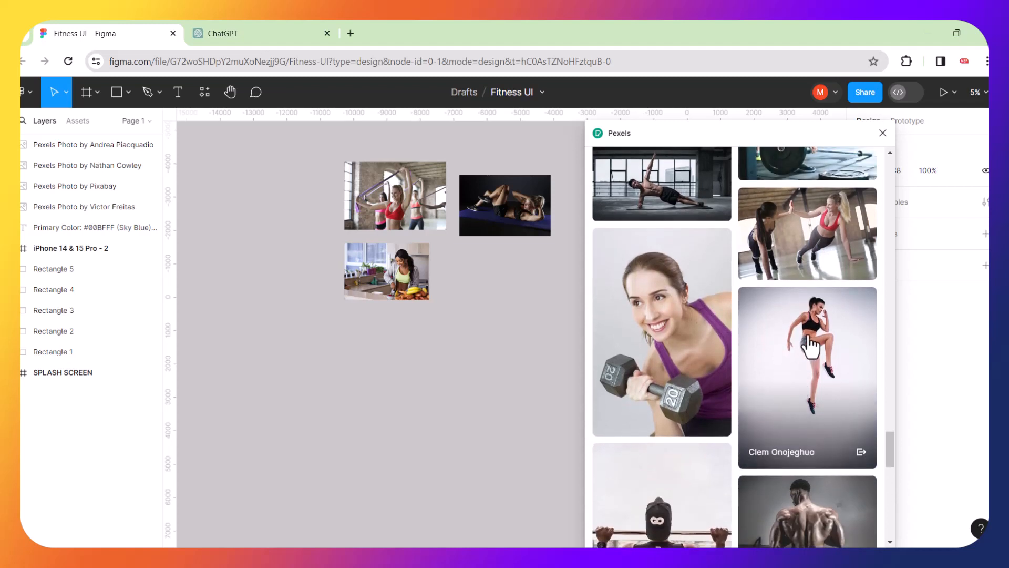
Insert the jumping-woman photo and move it down-left of the collage.
left_click(810, 346)
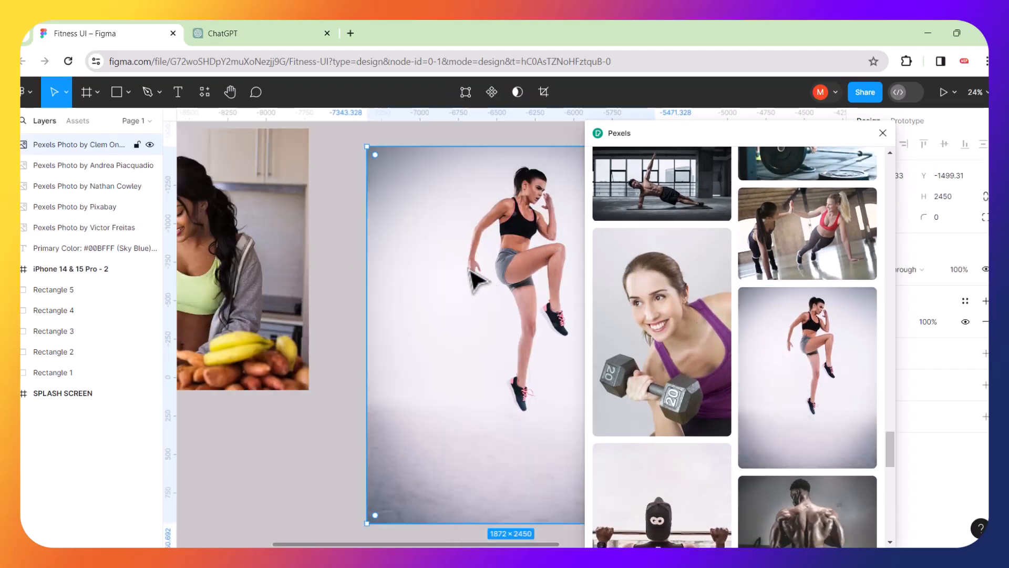
left_click_drag(468, 299, 281, 550)
left_click(497, 322)
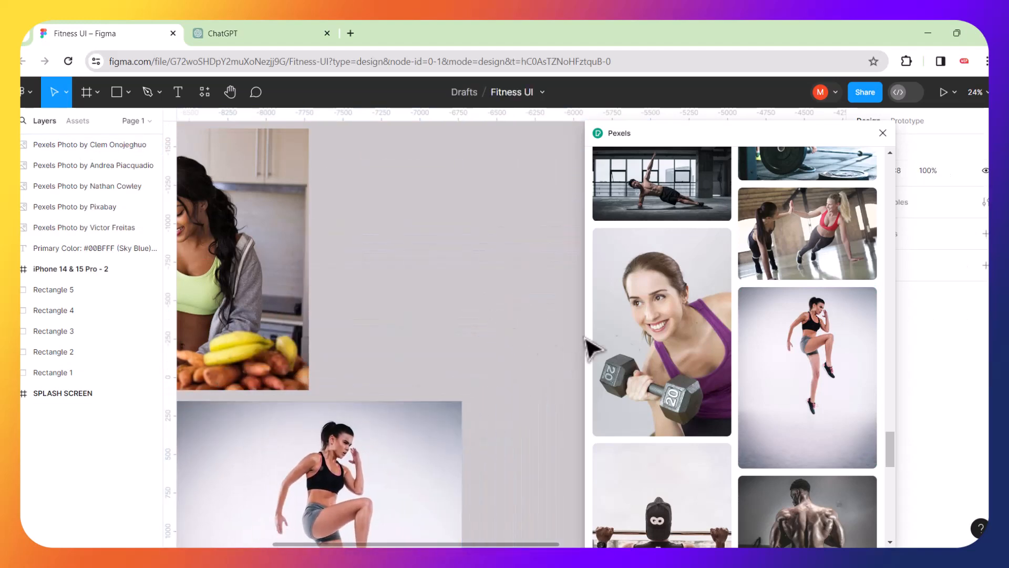
Insert the dumbbell-woman photo and move it left of the collage.
left_click(669, 321)
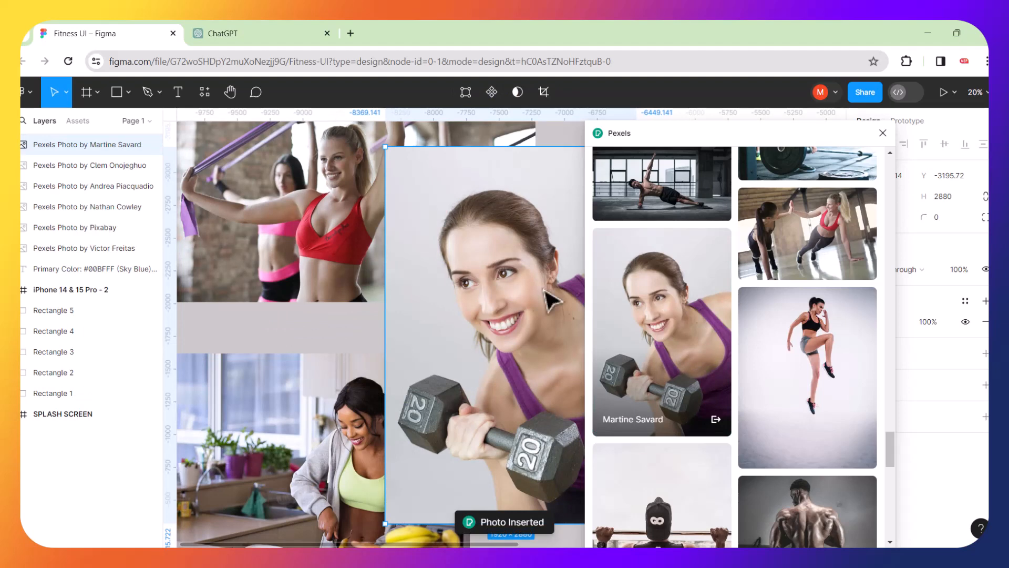
scroll(481, 276, "down", 5, "ctrl")
left_click(310, 264)
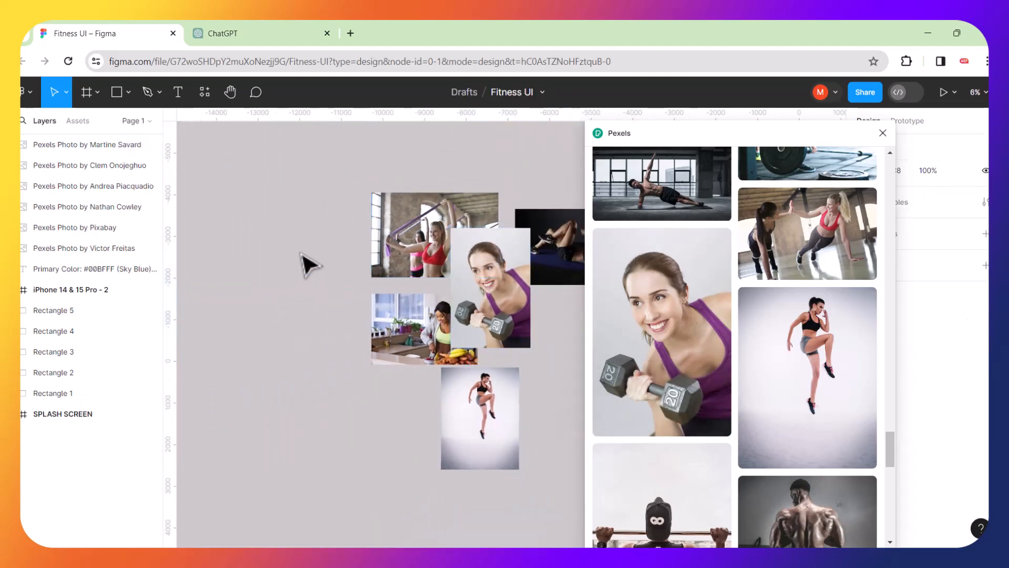
left_click_drag(482, 277, 293, 326)
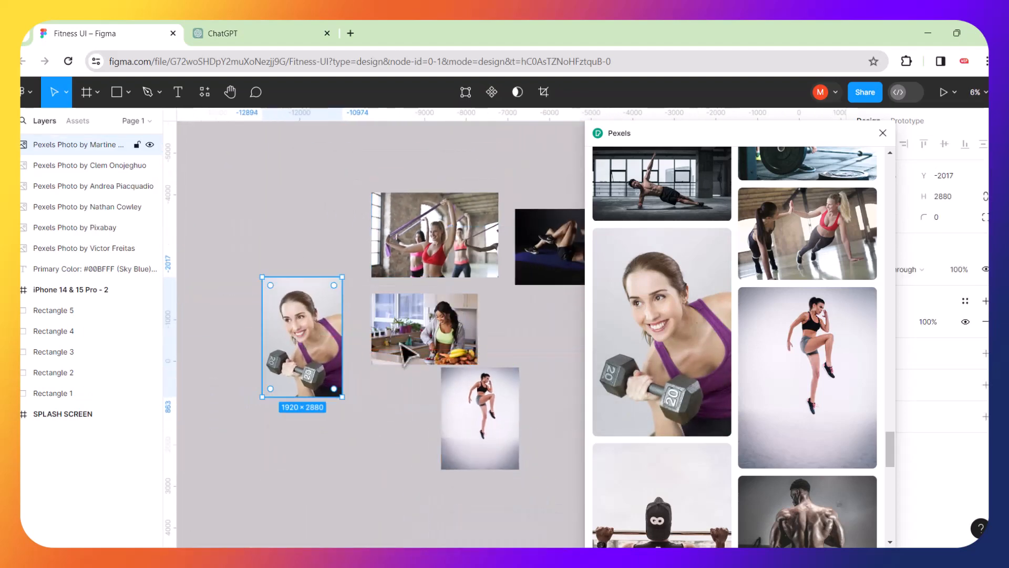
Undo the accidental yoga image swap, align the dumbbell photo with the top row, close Pexels.
scroll(696, 447, "down", 8)
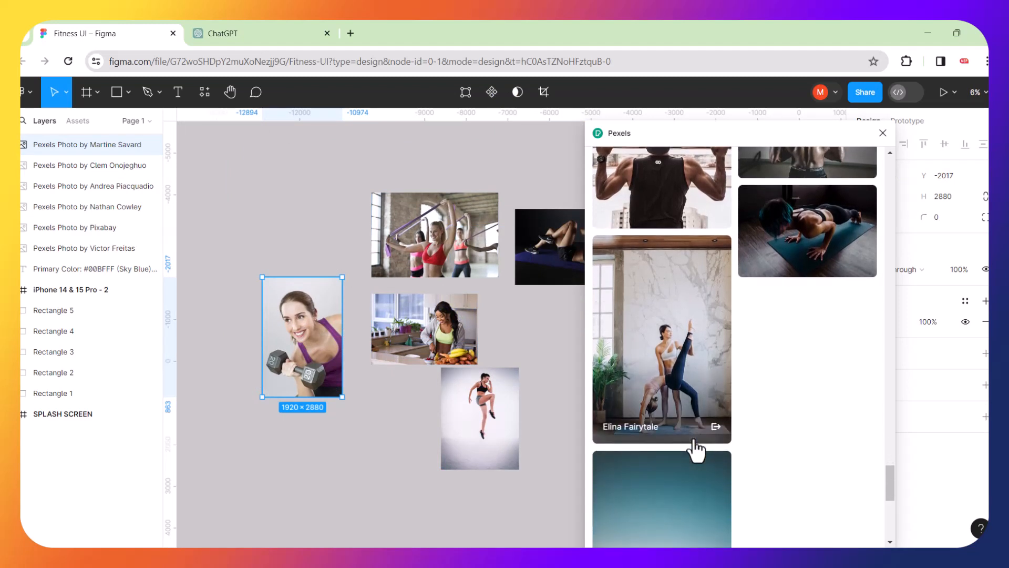
left_click(693, 439)
scroll(693, 444, "down", 6)
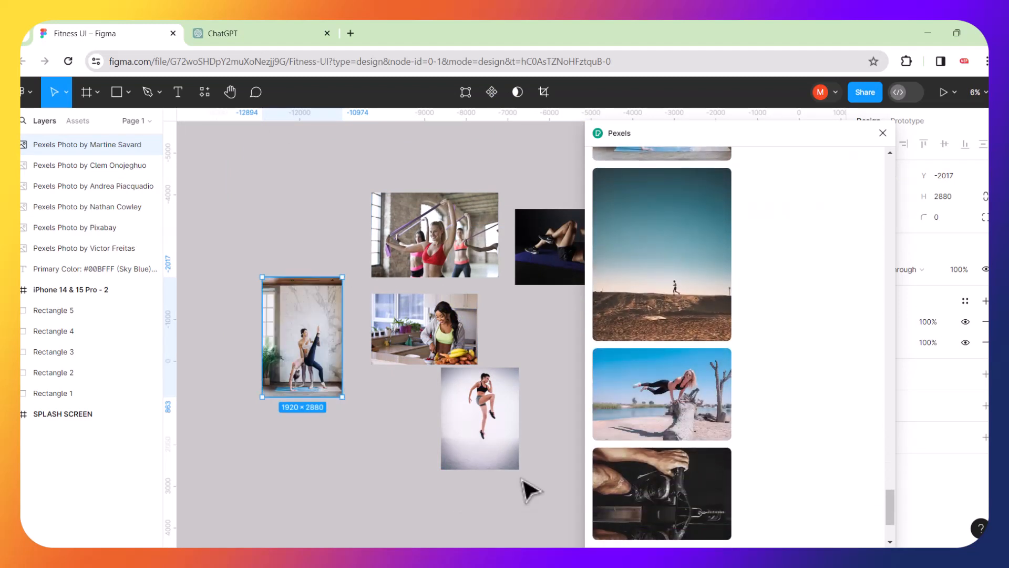
left_click(385, 493)
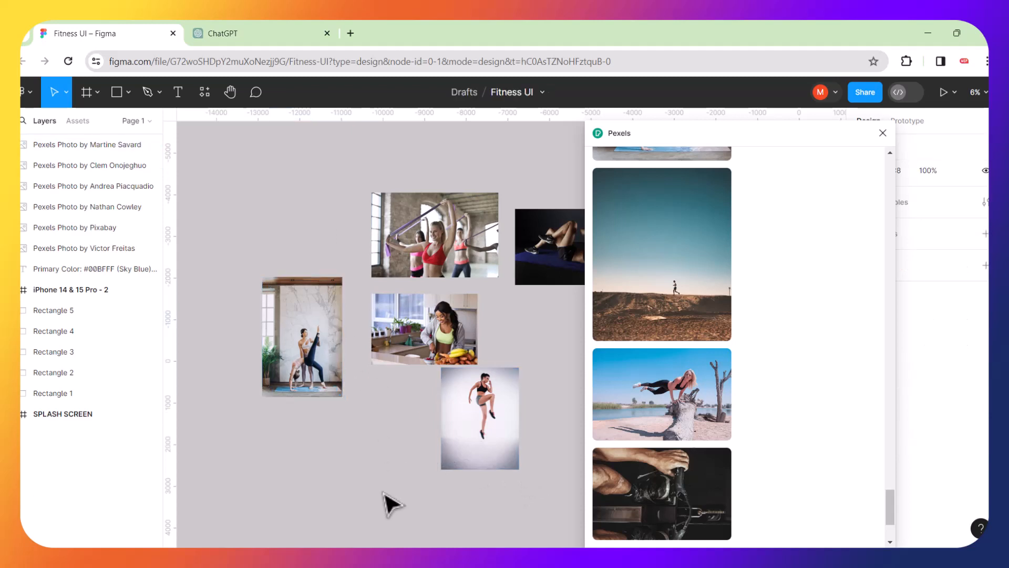
key("ctrl+z")
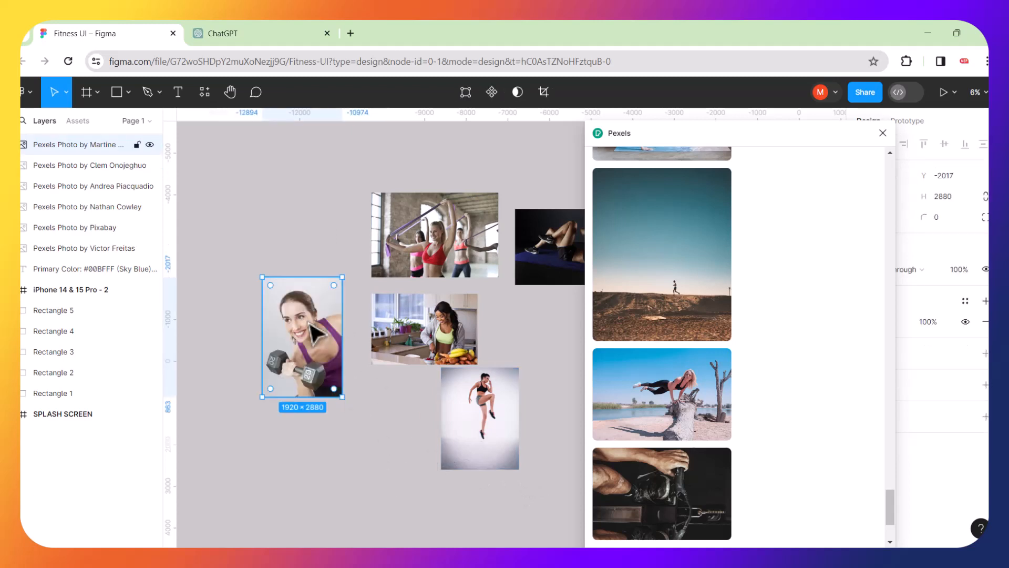
left_click_drag(309, 323, 306, 240)
left_click(348, 459)
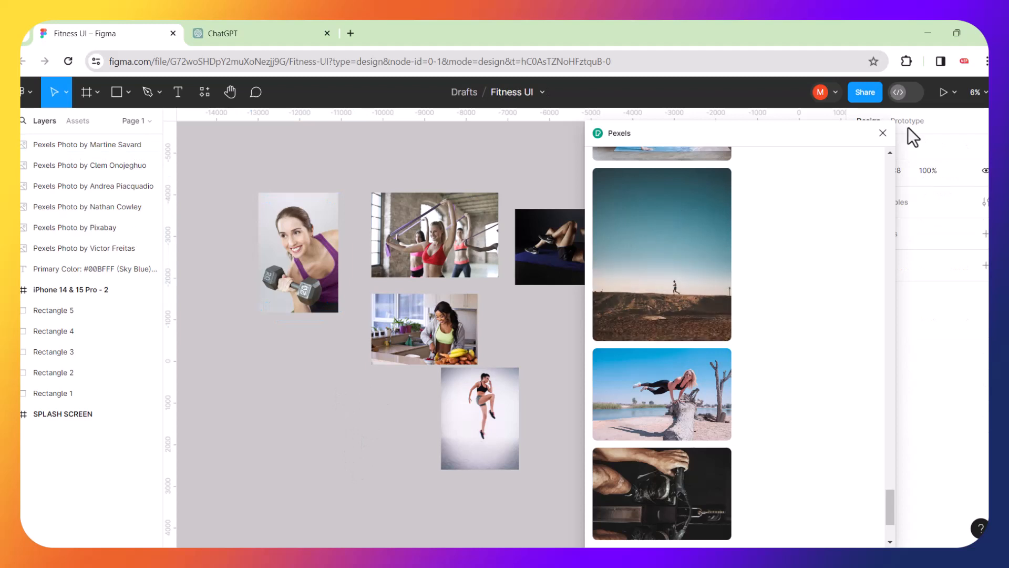
left_click(884, 133)
scroll(618, 290, "right", 5)
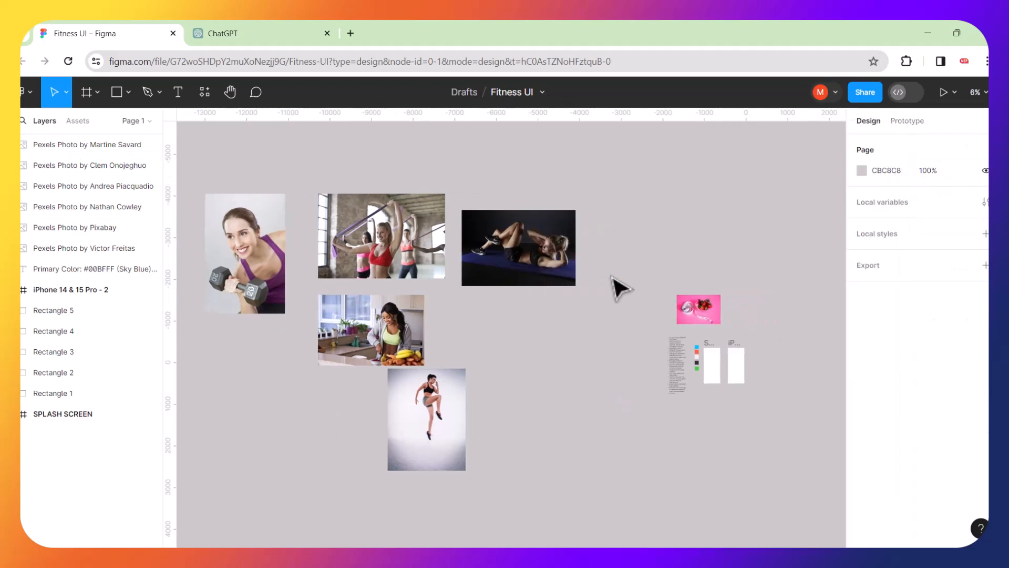
Pack the six photos into a tight collage and scale them to 0.24x (1278.7 × 1753.5).
left_click_drag(345, 429, 451, 357)
left_click_drag(298, 318, 447, 429)
left_click_drag(332, 208, 371, 316)
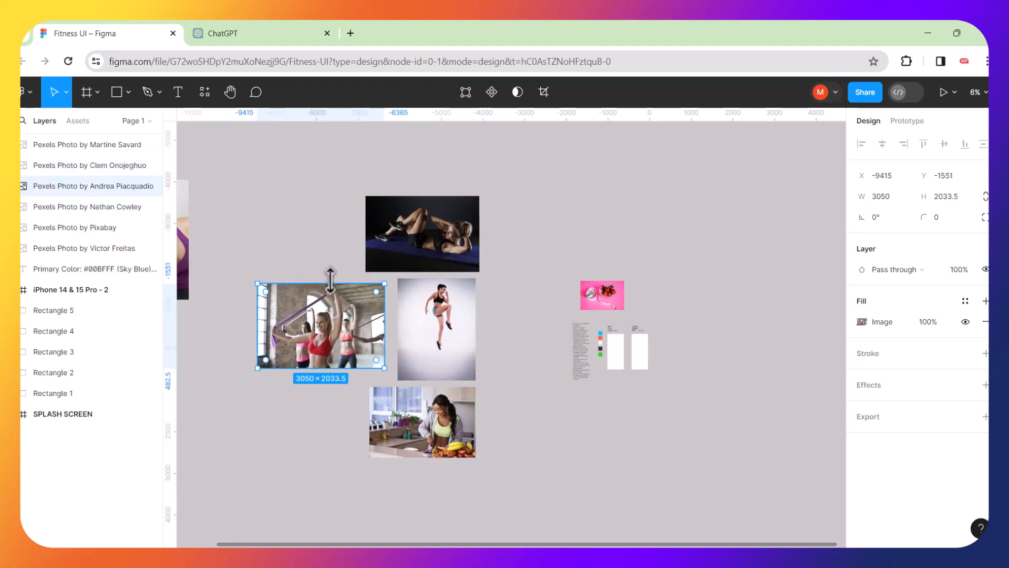
scroll(264, 287, "up", 1)
left_click_drag(196, 261, 363, 243)
left_click_drag(604, 315, 414, 196)
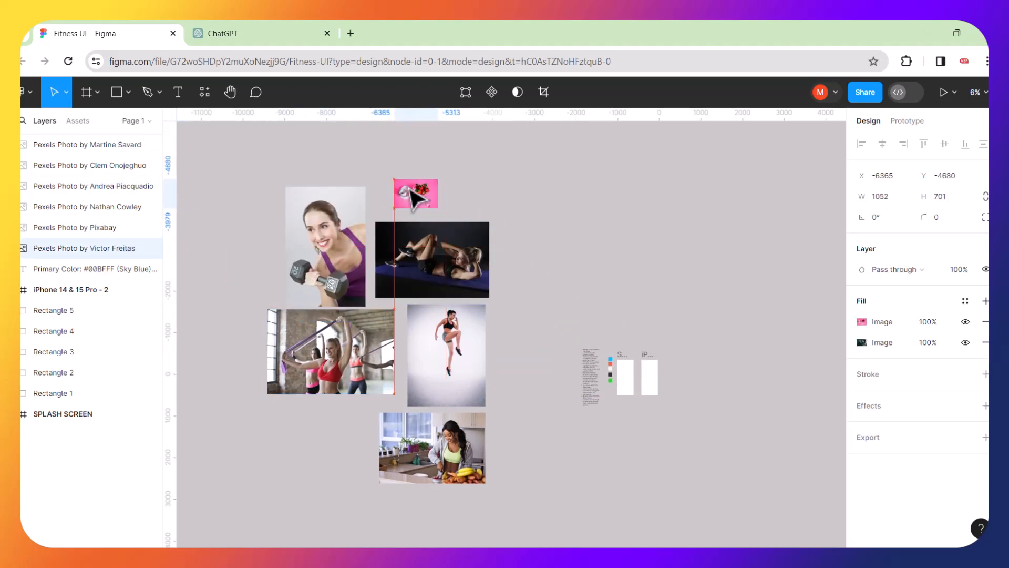
left_click_drag(236, 156, 533, 504)
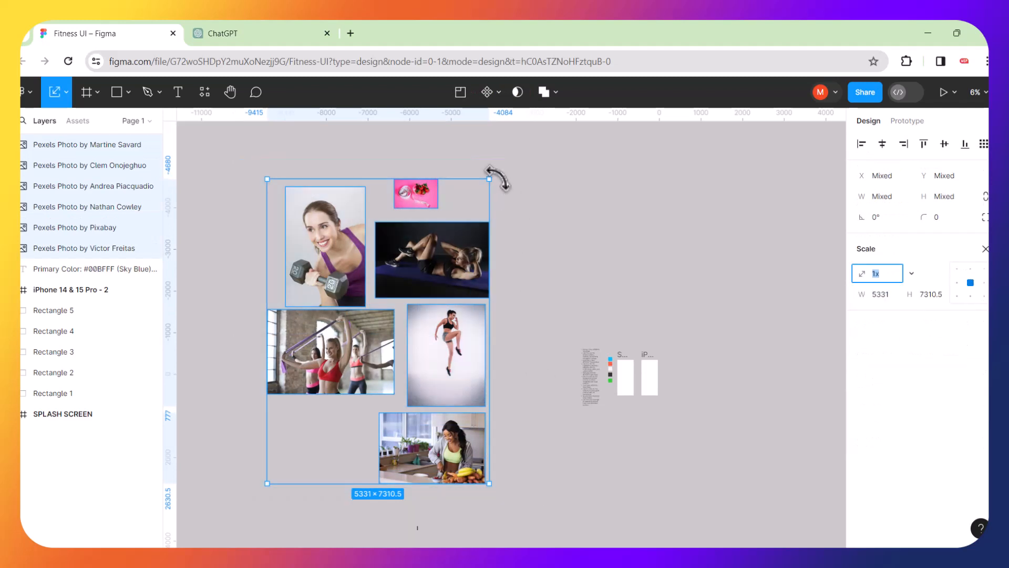
left_click_drag(489, 181, 724, 363)
Shrink the collage roughly in half and place it right of the iPhone frame.
scroll(710, 384, "up", 10)
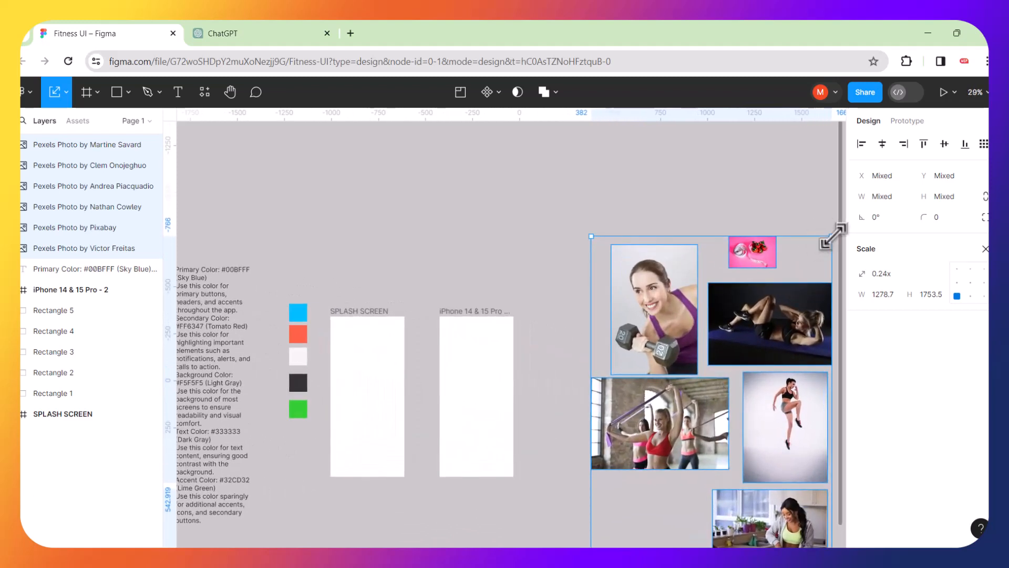
left_click_drag(833, 232, 707, 381)
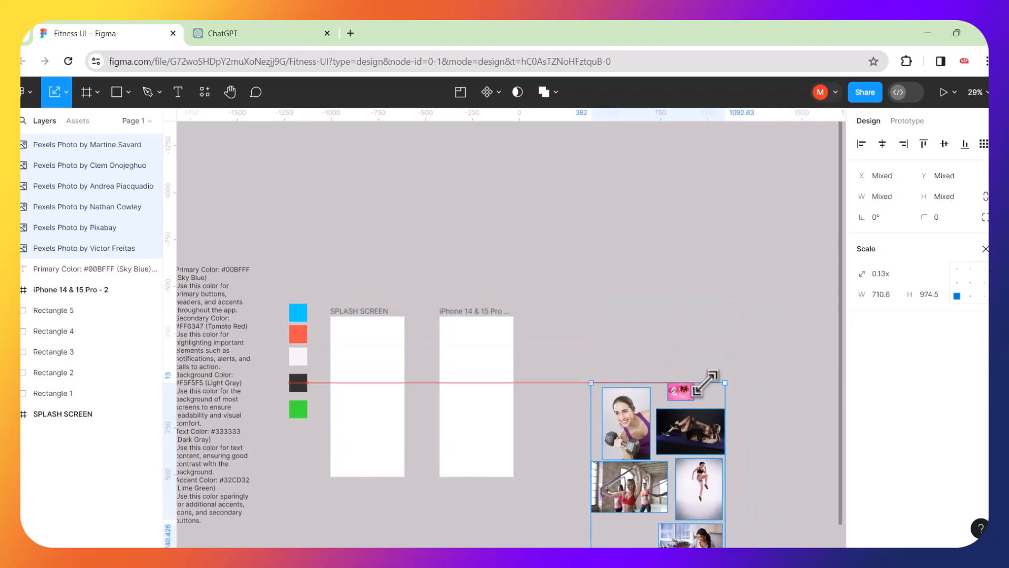
left_click_drag(689, 426, 366, 164)
left_click_drag(426, 168, 630, 387)
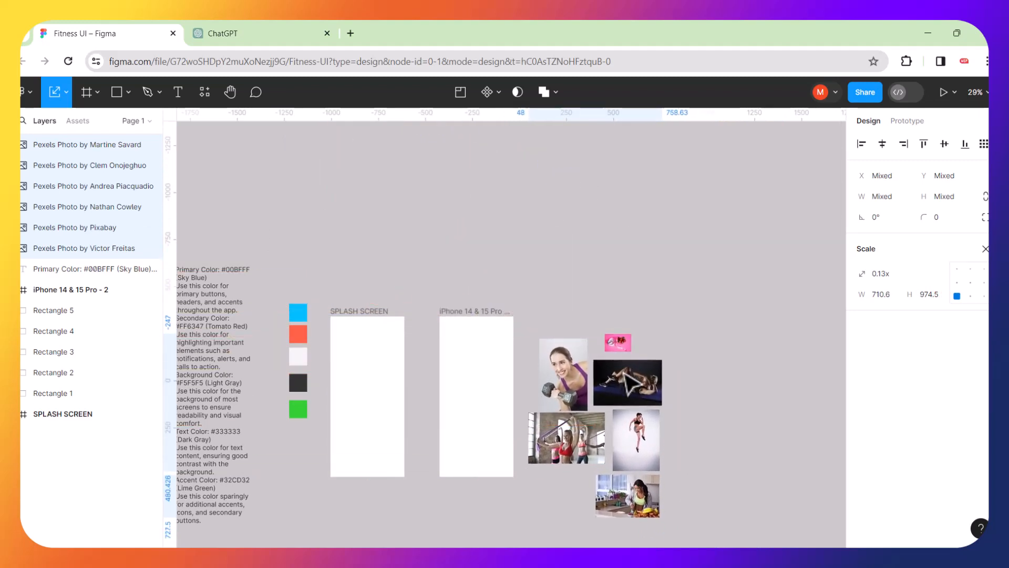
Reselect the six photos, scale them to 401.8 × 551 and place them above SPLASH SCREEN.
scroll(419, 496, "up", 2, "ctrl")
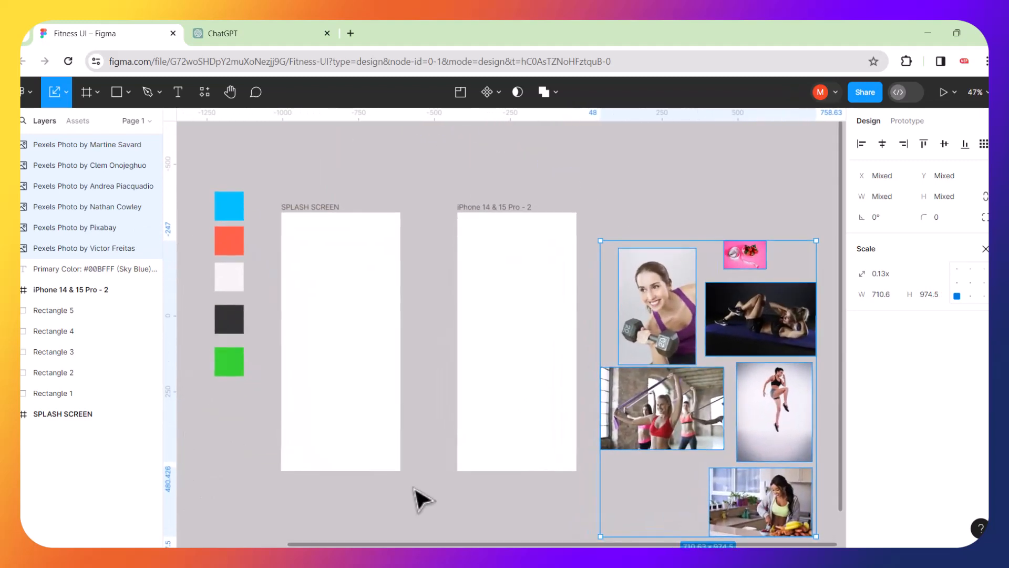
scroll(417, 429, "up", 2, "ctrl")
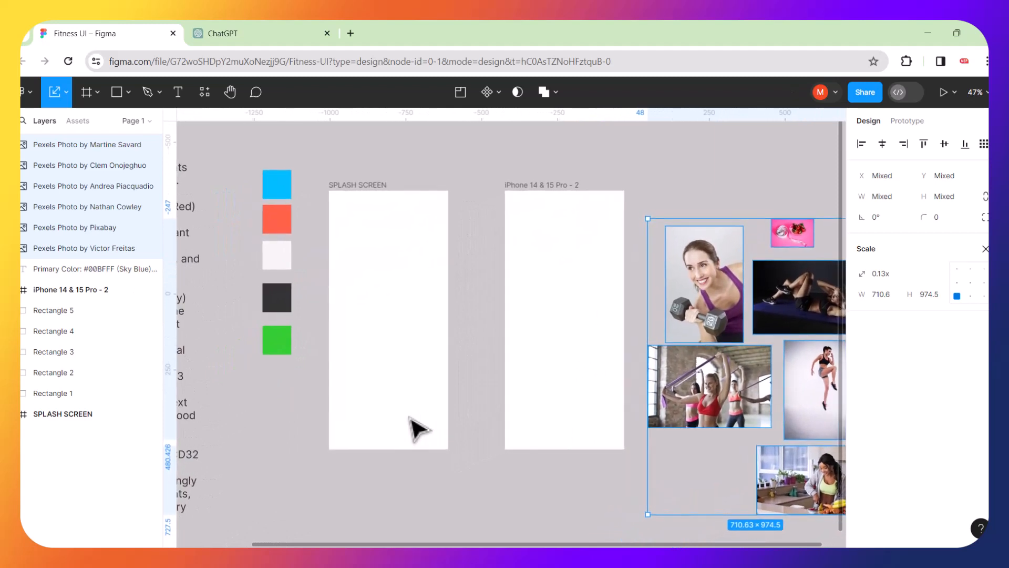
scroll(410, 418, "up", 1)
scroll(410, 418, "right", 1)
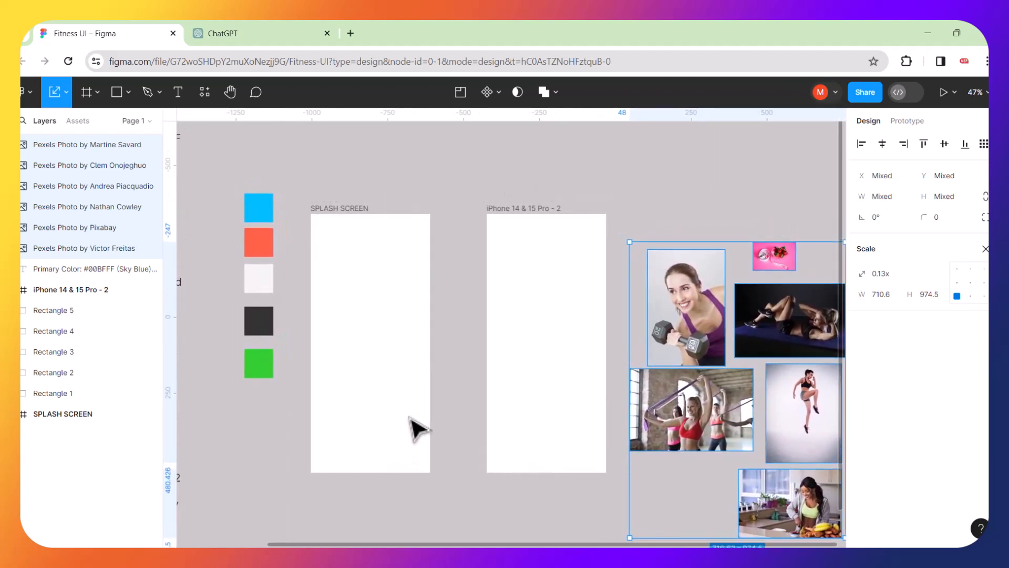
left_click(416, 149)
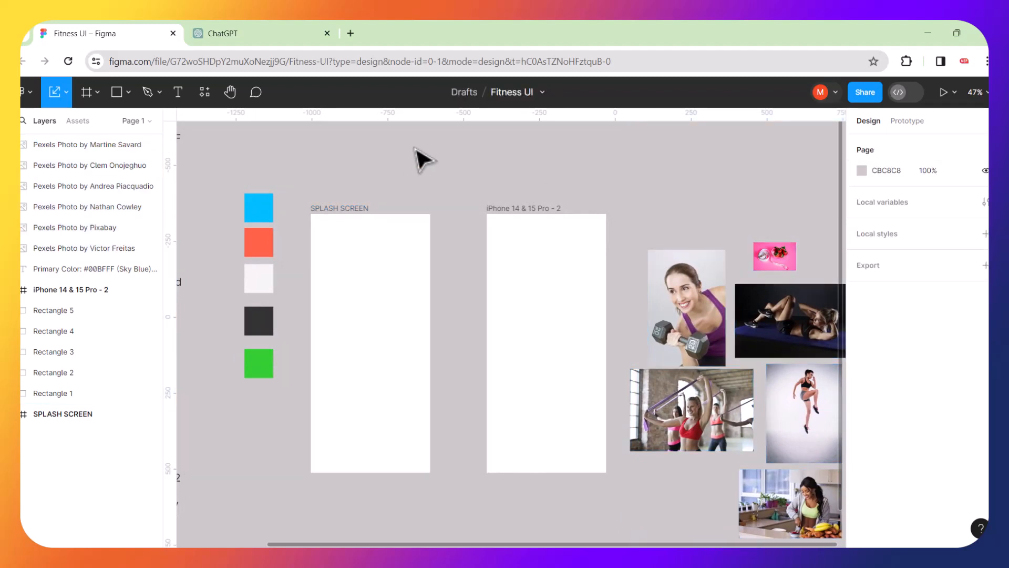
left_click_drag(659, 210, 746, 536)
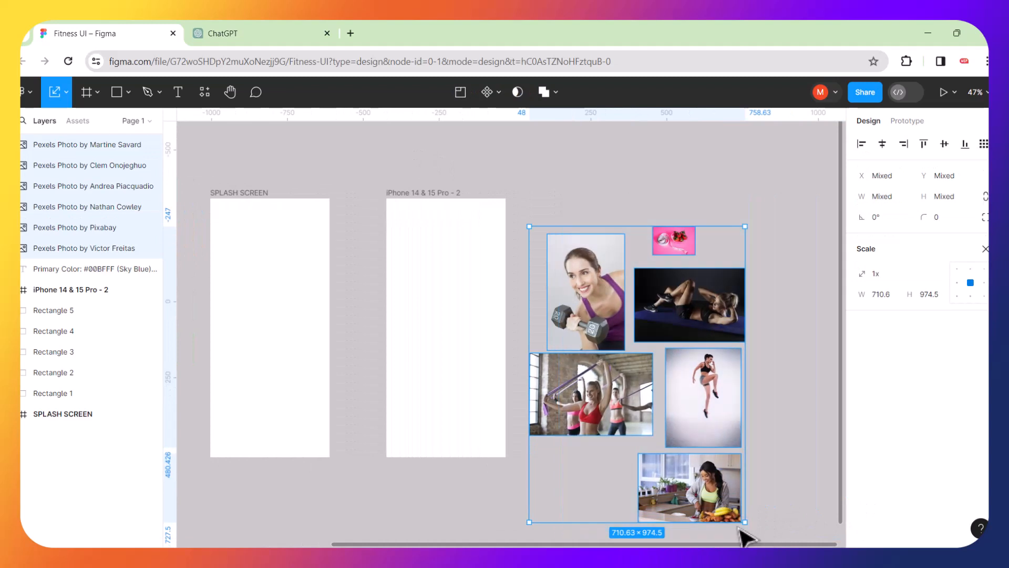
left_click_drag(614, 396, 410, 234)
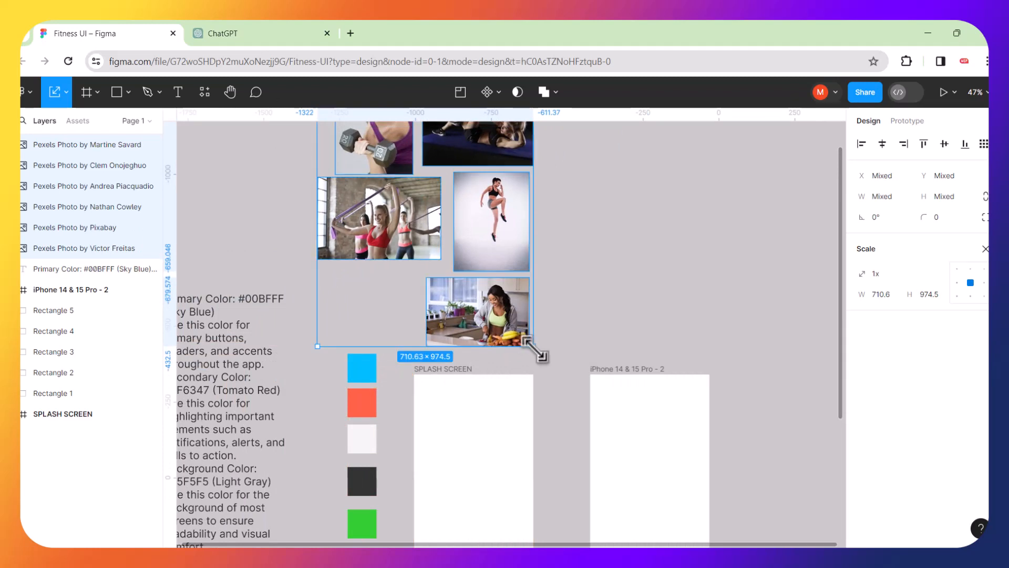
left_click_drag(532, 347, 440, 217)
left_click_drag(424, 167, 509, 318)
left_click(559, 356)
scroll(491, 399, "up", 5)
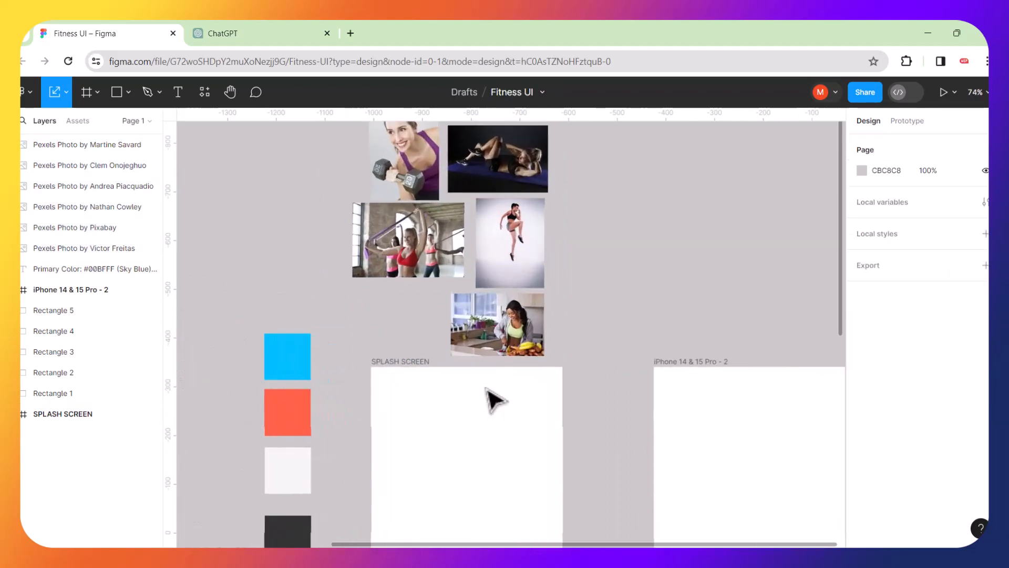
left_click(495, 400)
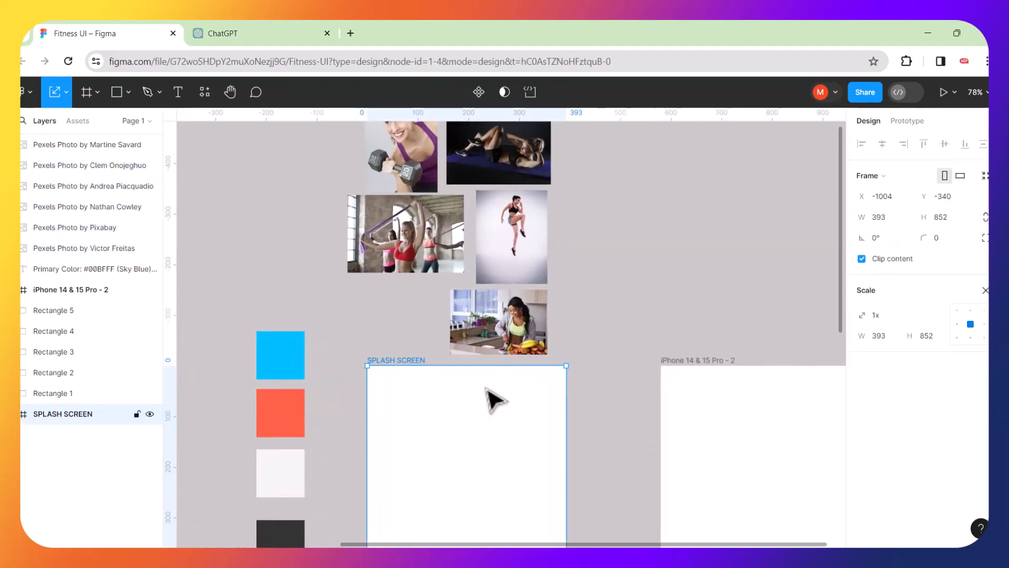
scroll(494, 400, "down", 5)
scroll(491, 401, "down", 1)
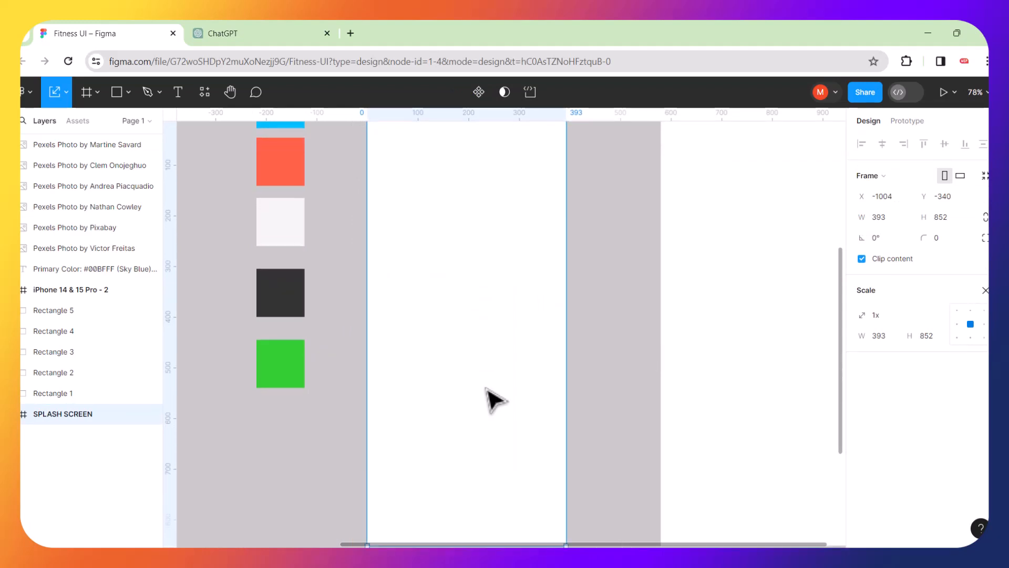
left_click(178, 92)
scroll(412, 195, "up", 1)
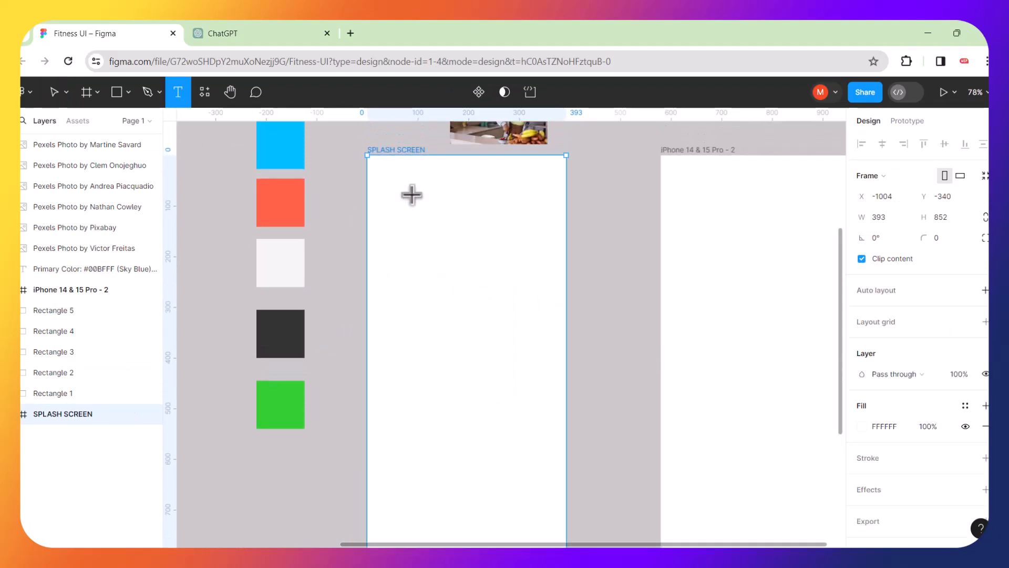
left_click(397, 237)
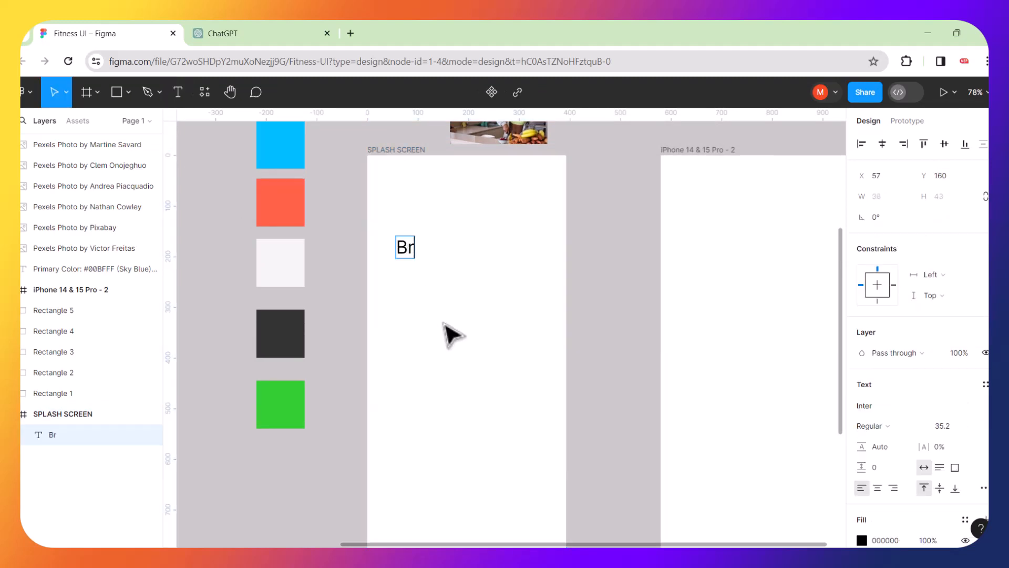
type("Branding is important")
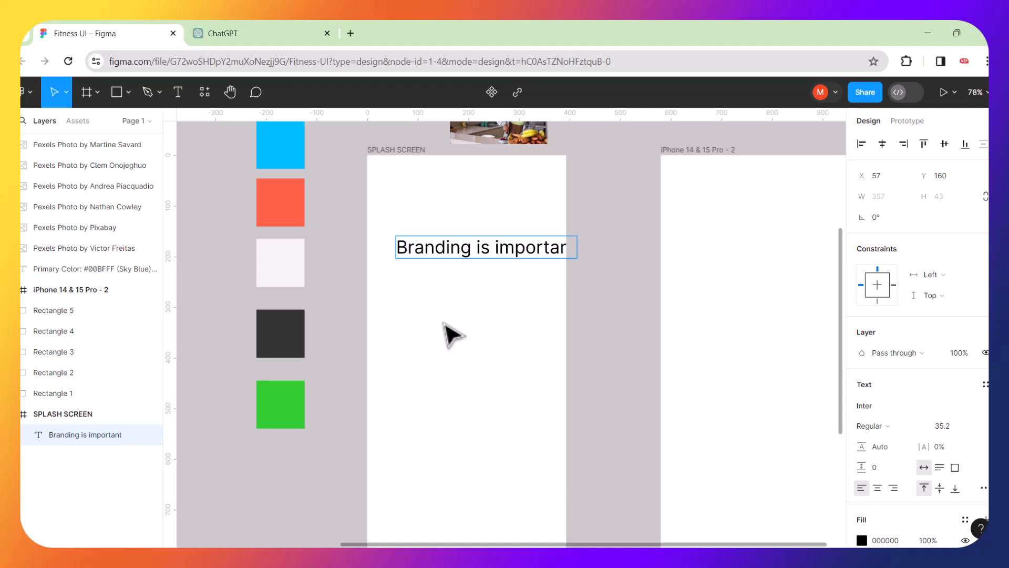
left_click_drag(519, 250, 496, 198)
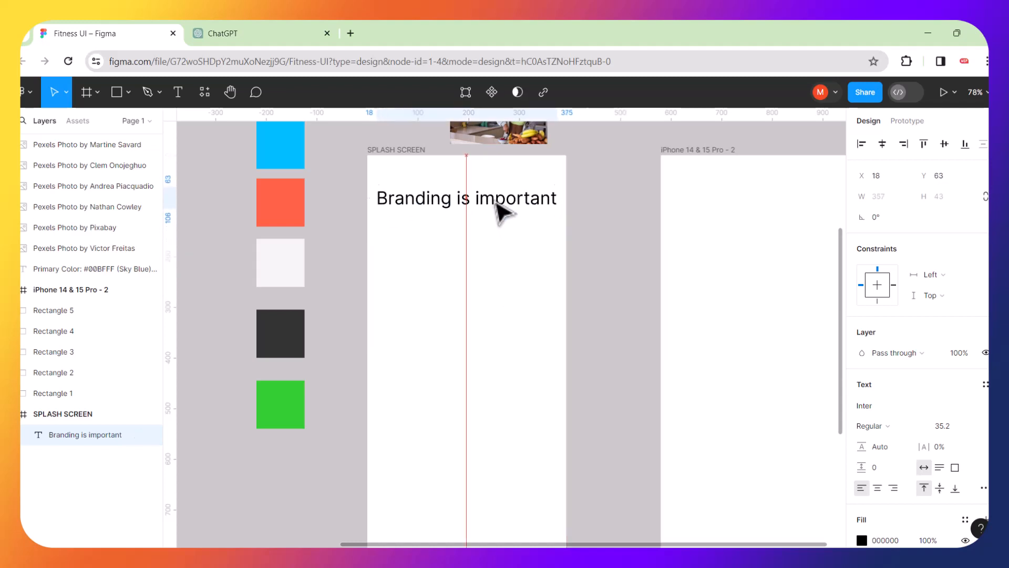
double_click(557, 202)
left_click(553, 199)
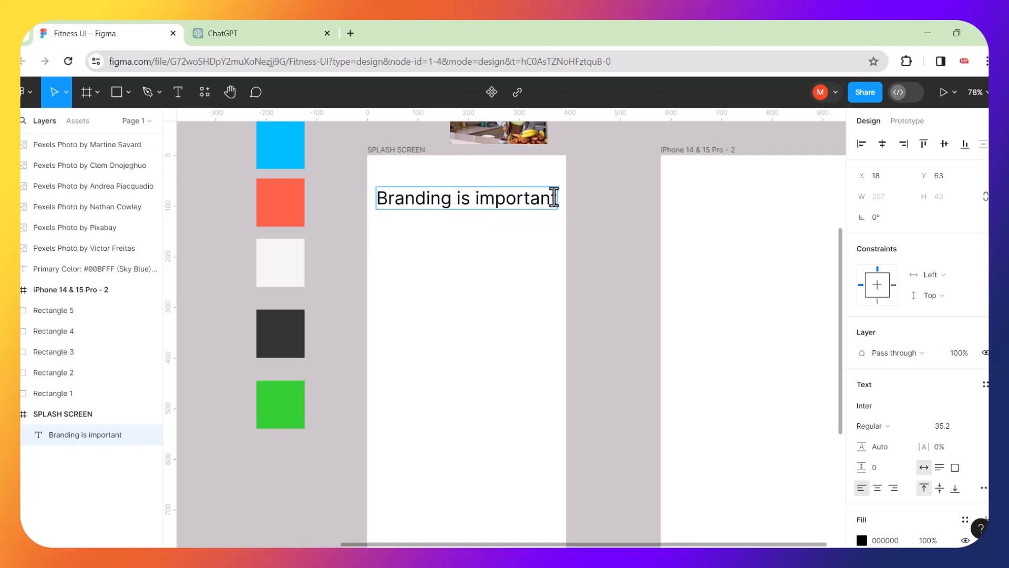
key("Return")
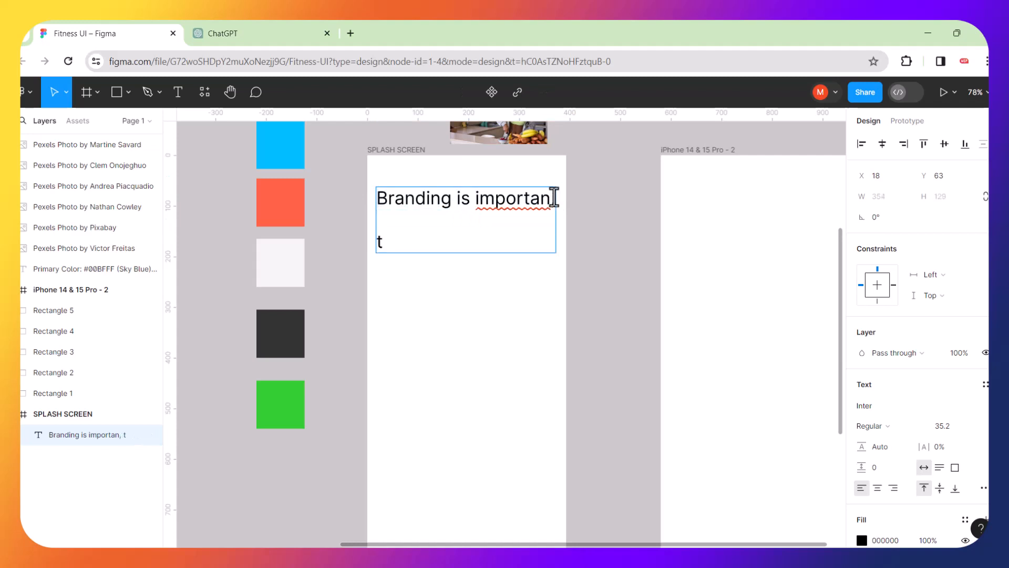
key("BackSpace")
key("BackSpace")
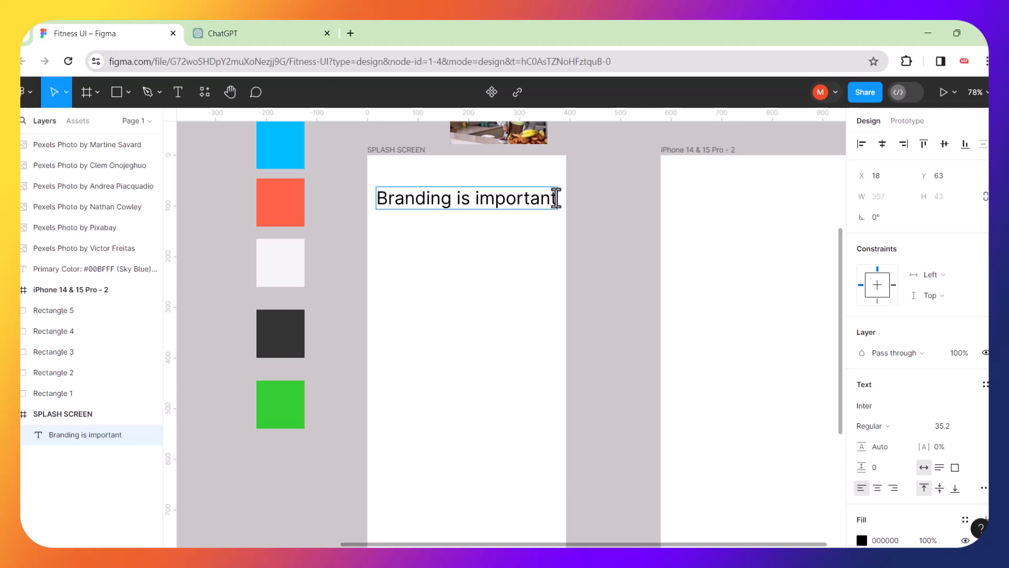
key("Return")
key("Return")
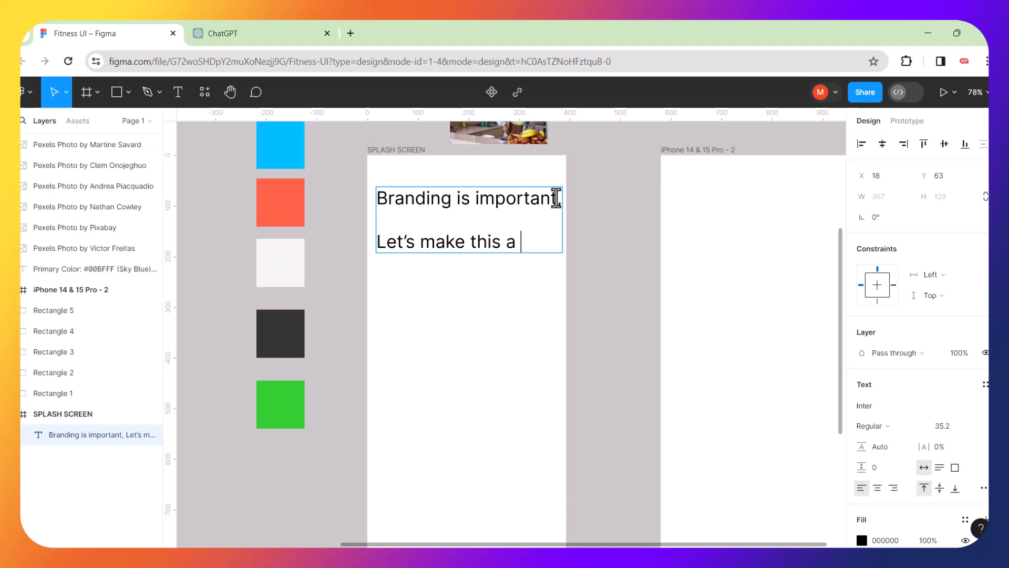
key("Return")
key("Return")
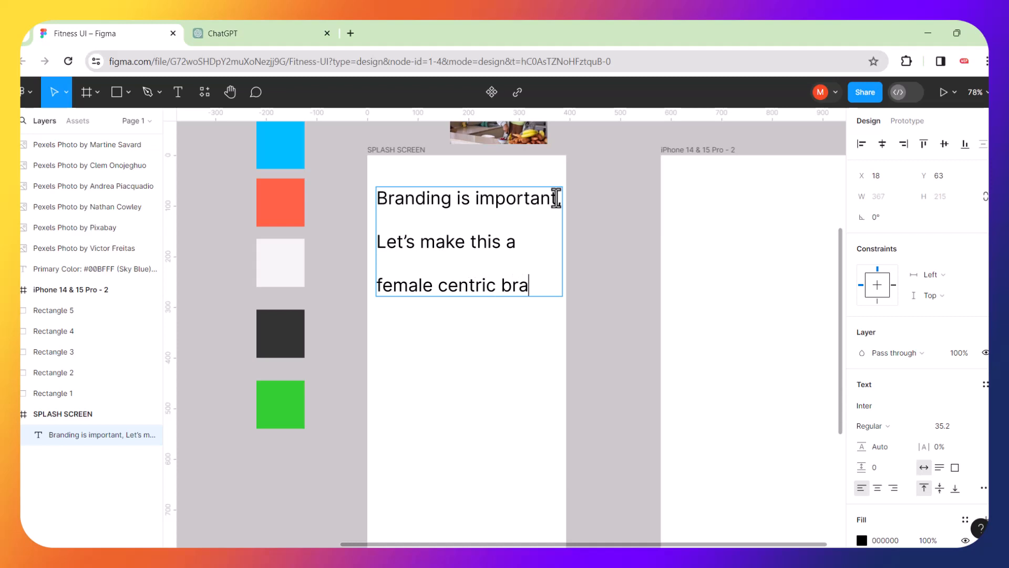
type(",")
key("Return")
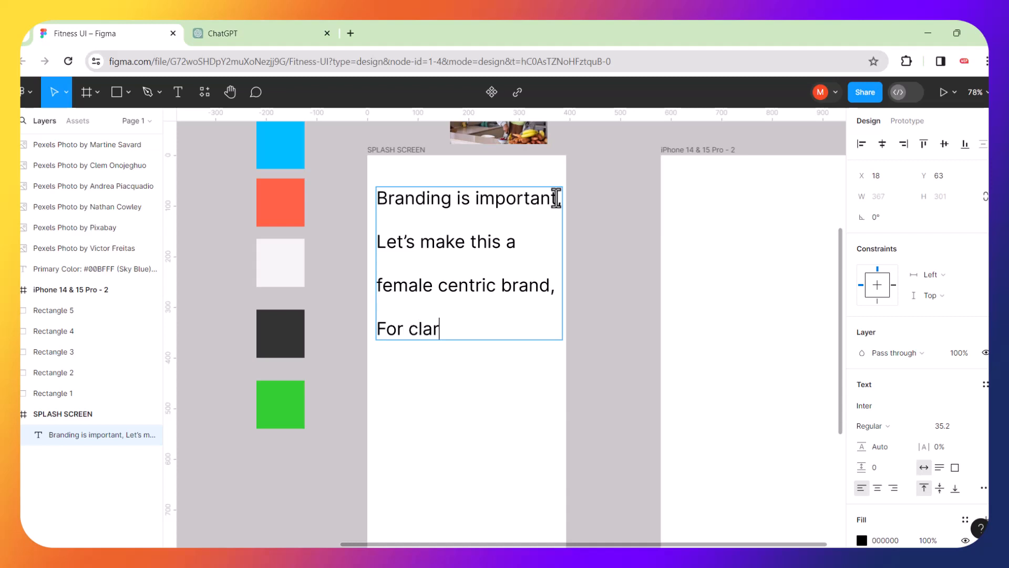
key("Return")
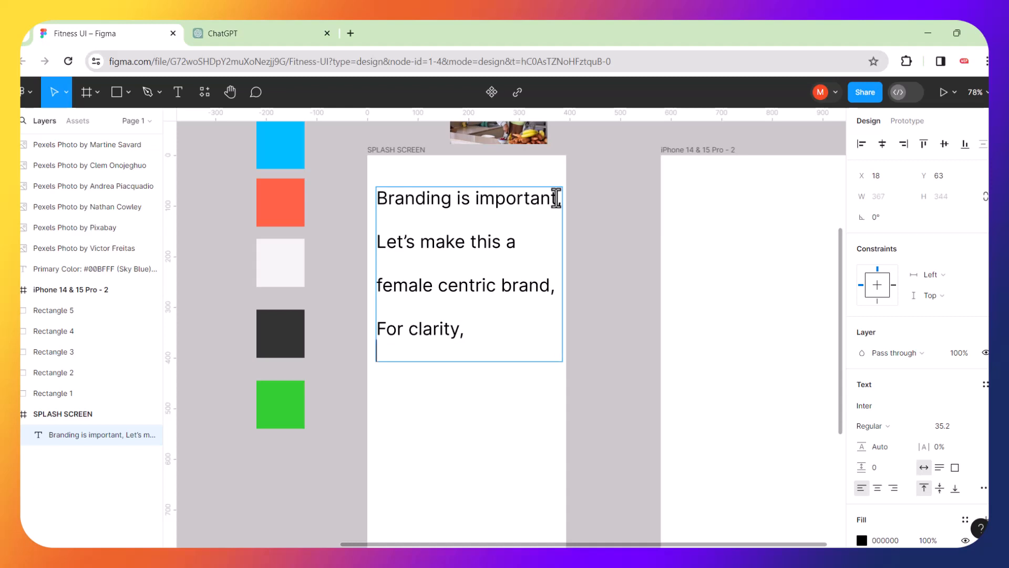
key("Escape")
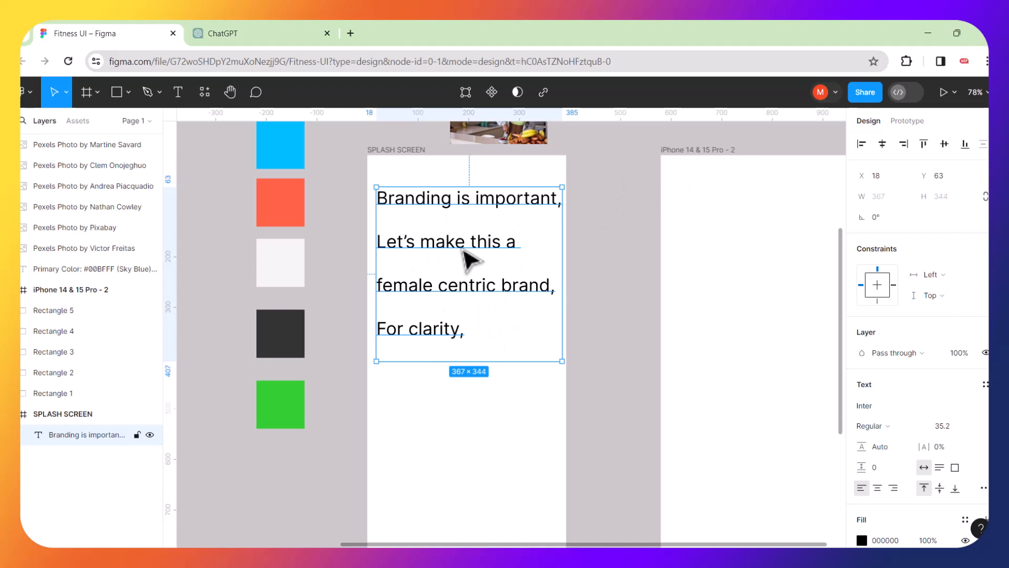
key("Delete")
Drag the strawberry photo and the resistance-band photo from the collage into the SPLASH SCREEN frame.
scroll(489, 264, "up", 7)
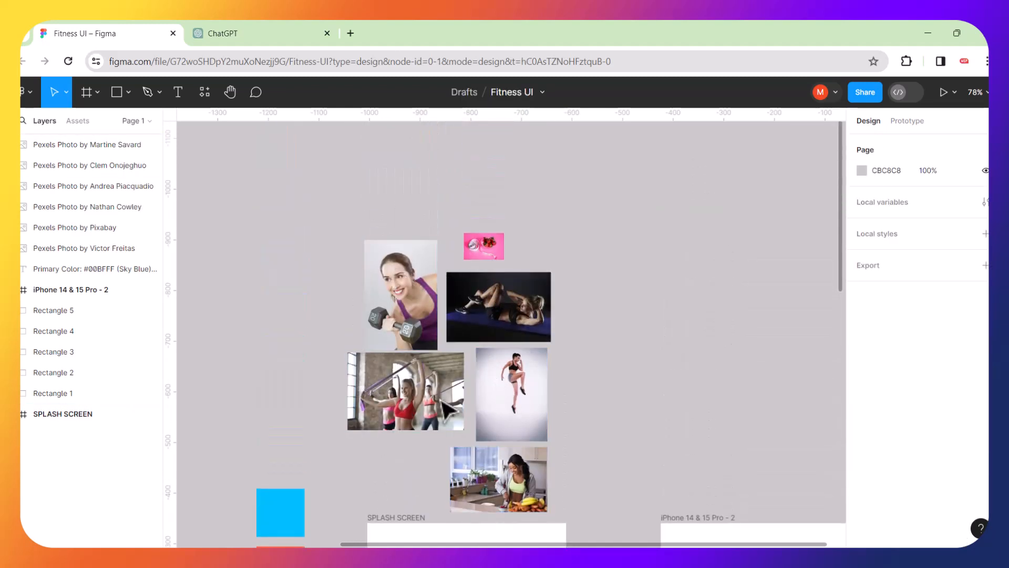
scroll(443, 404, "down", 5)
scroll(441, 402, "up", 3)
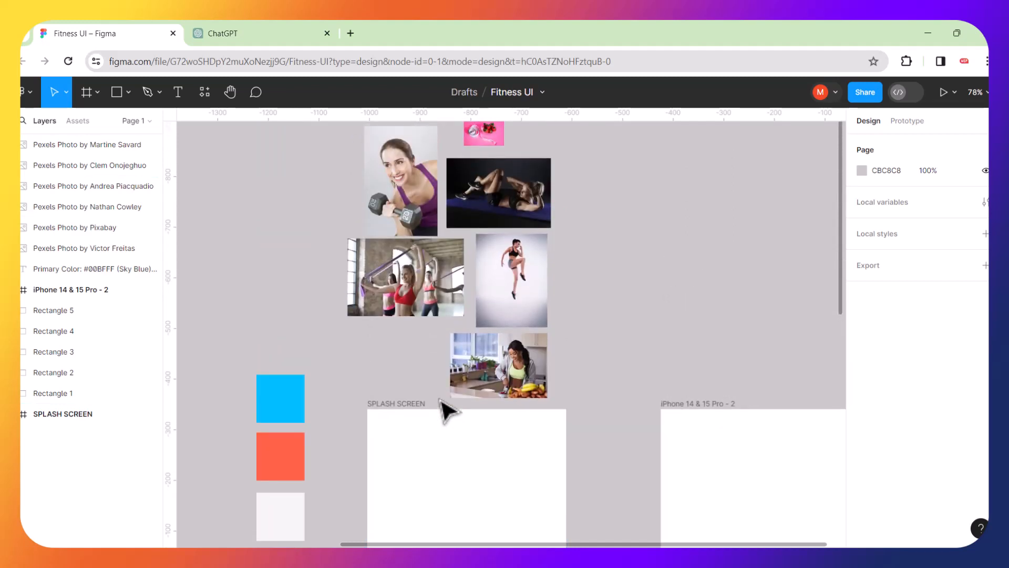
left_click_drag(483, 134, 413, 457)
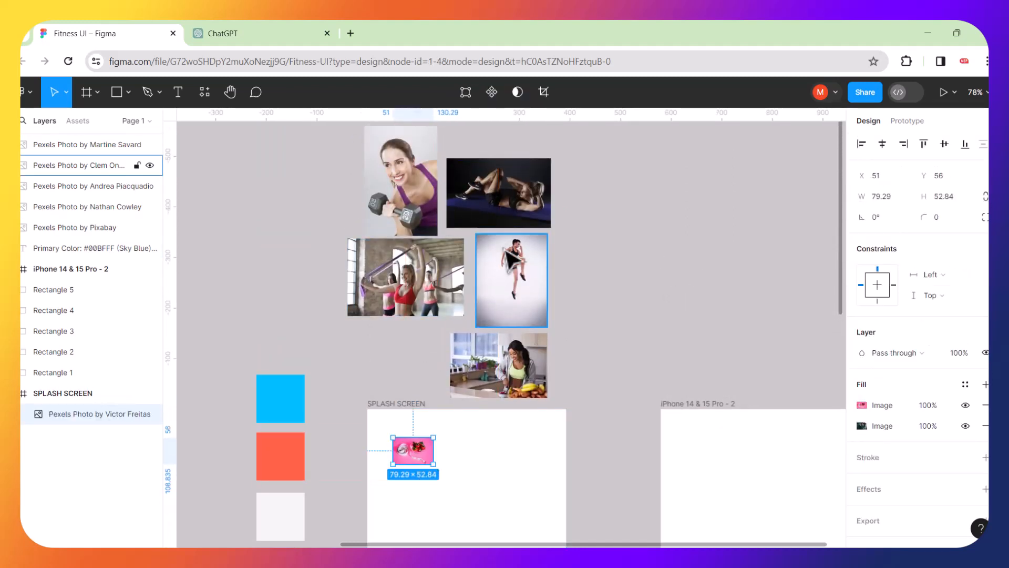
scroll(504, 458, "up", 3)
scroll(508, 465, "up", 5)
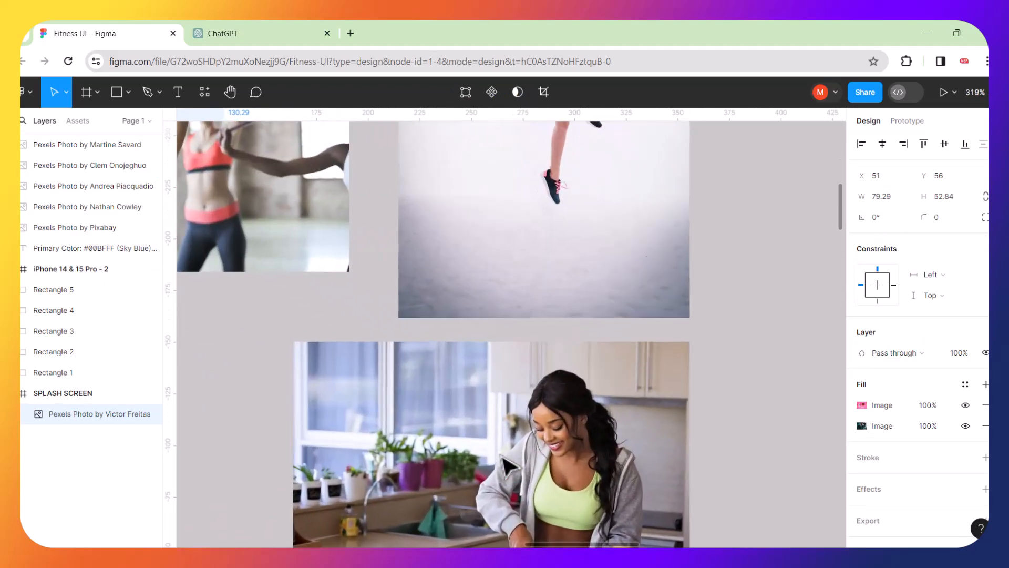
scroll(502, 466, "down", 6)
scroll(502, 468, "up", 6)
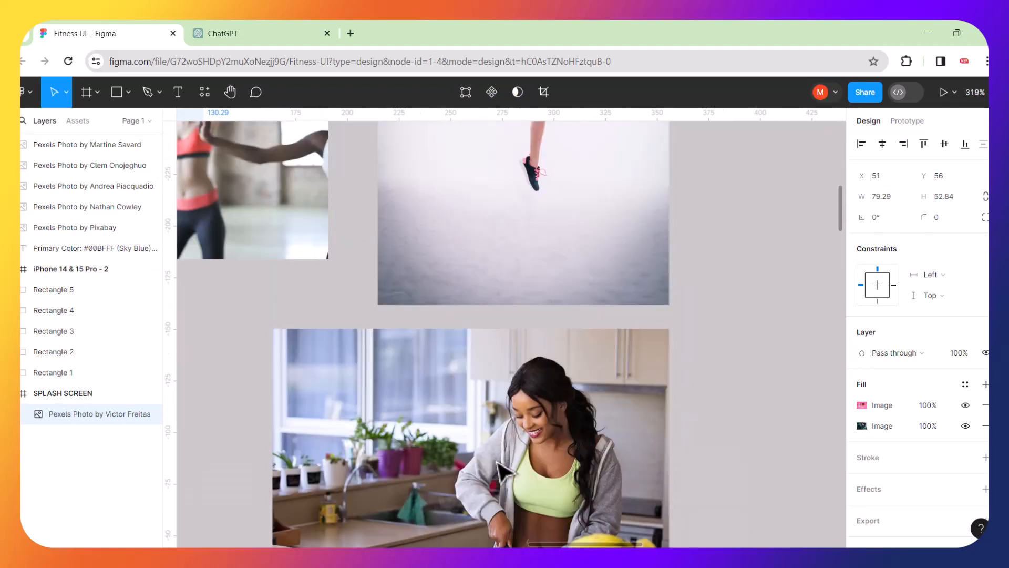
scroll(501, 469, "up", 10)
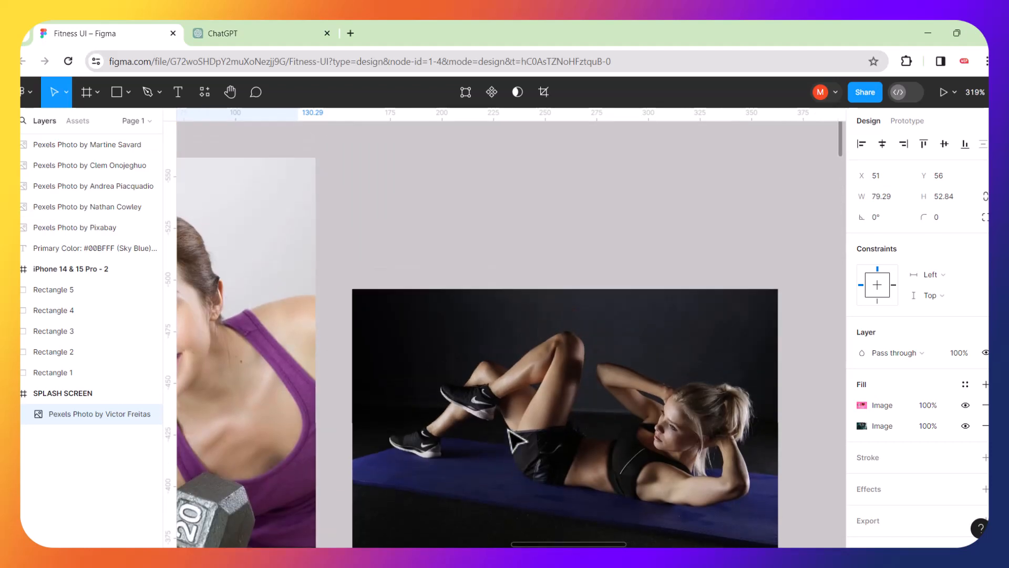
scroll(515, 441, "down", 10)
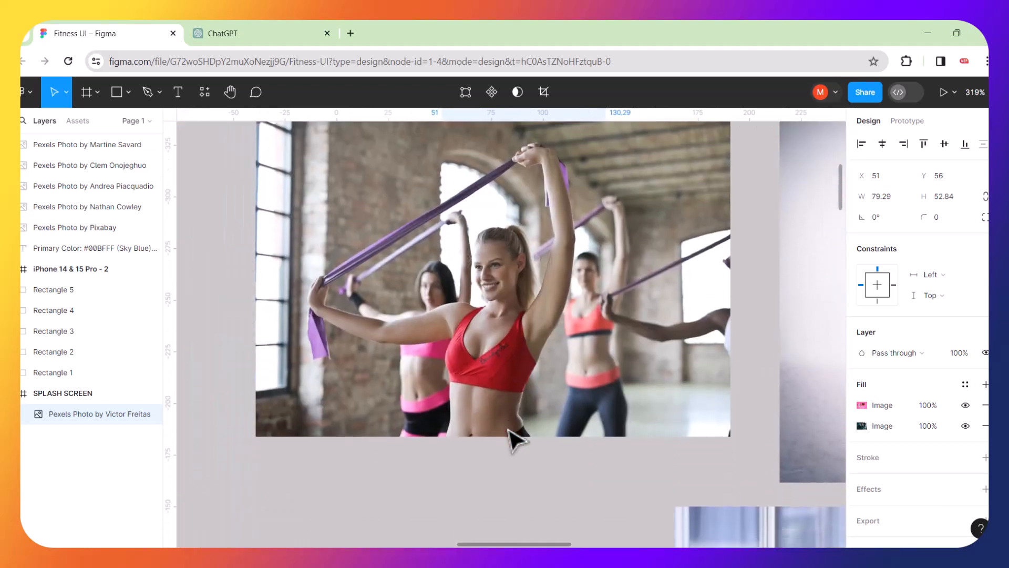
scroll(515, 441, "down", 5)
scroll(516, 440, "down", 3)
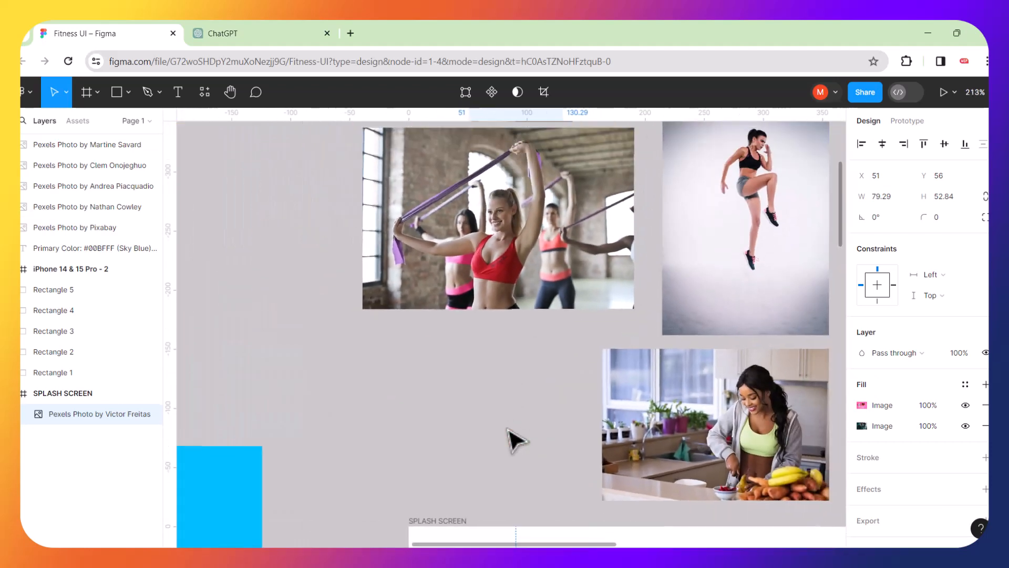
scroll(515, 441, "down", 5)
left_click(508, 334)
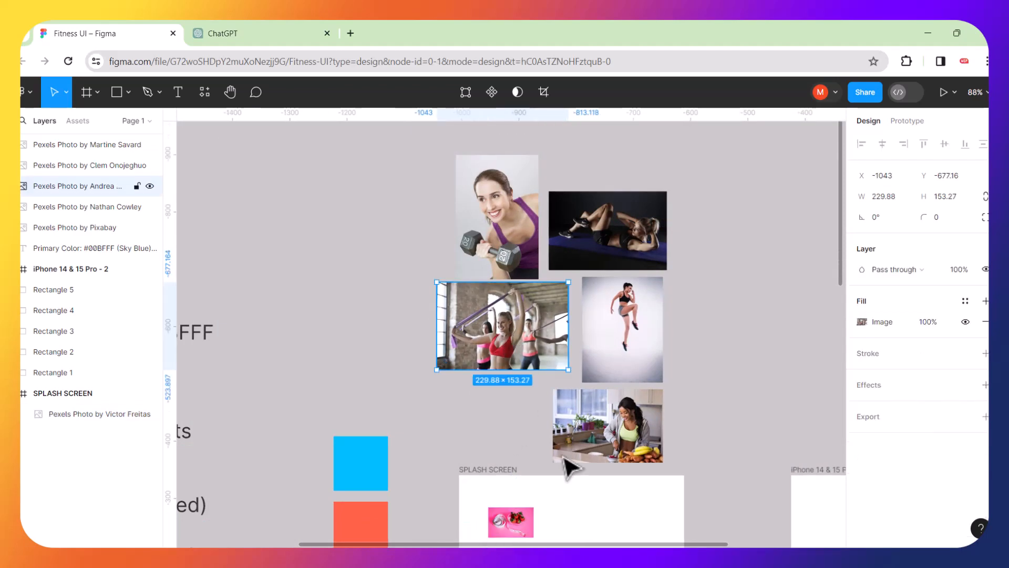
left_click_drag(500, 328, 586, 510)
Move the resistance-band and small pink photos back out of the SPLASH SCREEN frame.
scroll(518, 412, "down", 4)
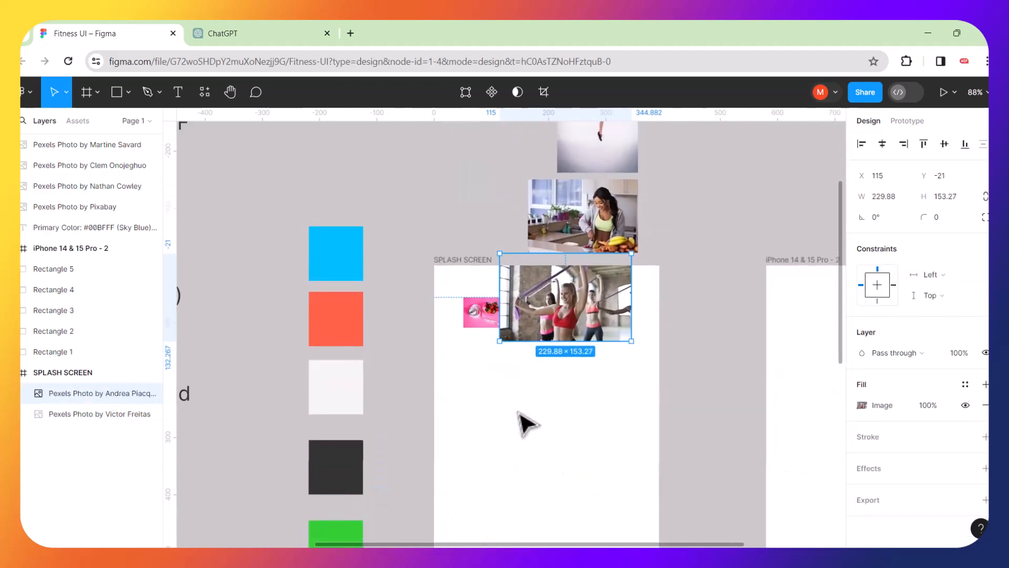
scroll(486, 338, "up", 5)
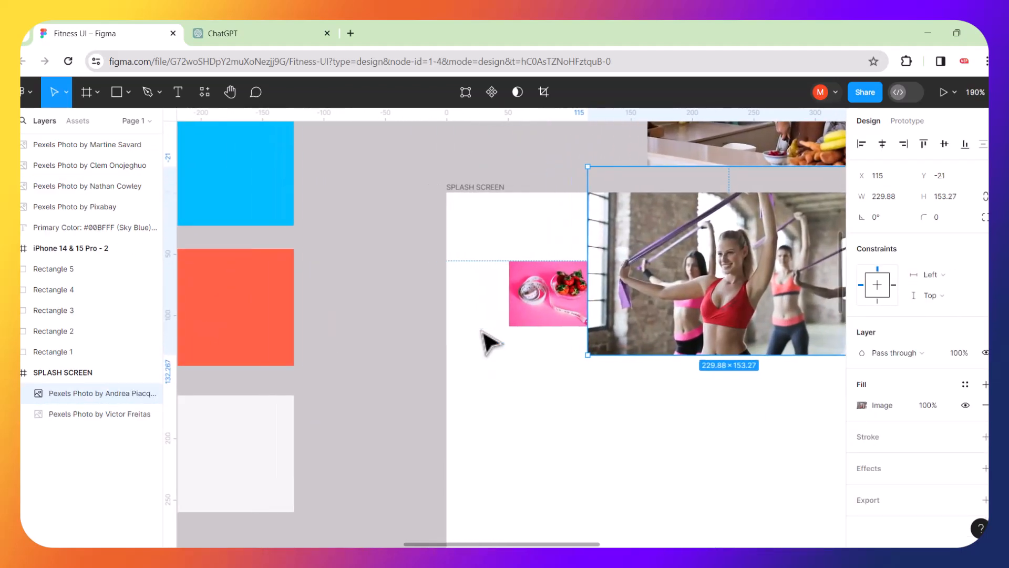
scroll(486, 338, "left", 2)
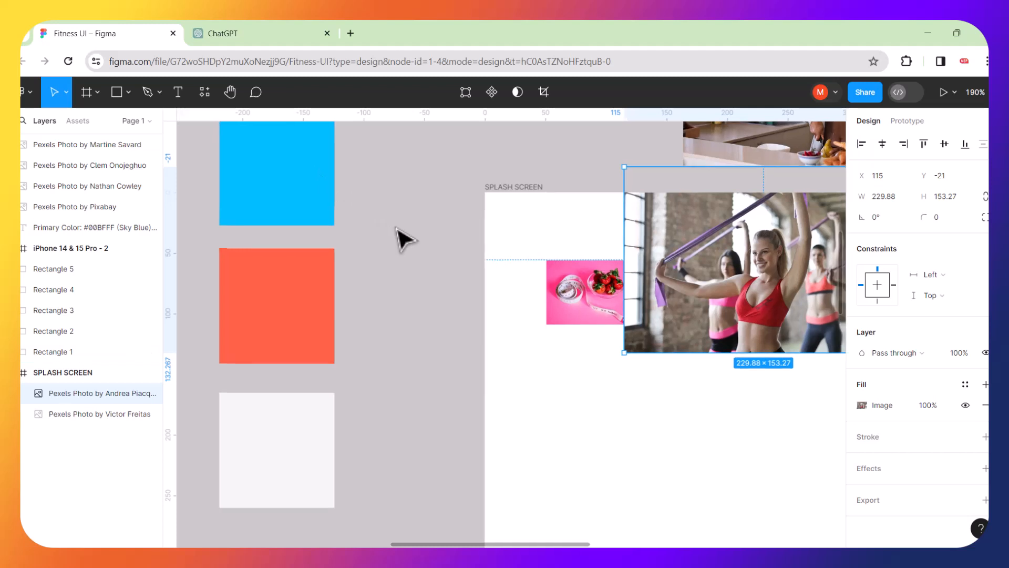
scroll(398, 238, "down", 5)
scroll(400, 240, "down", 3)
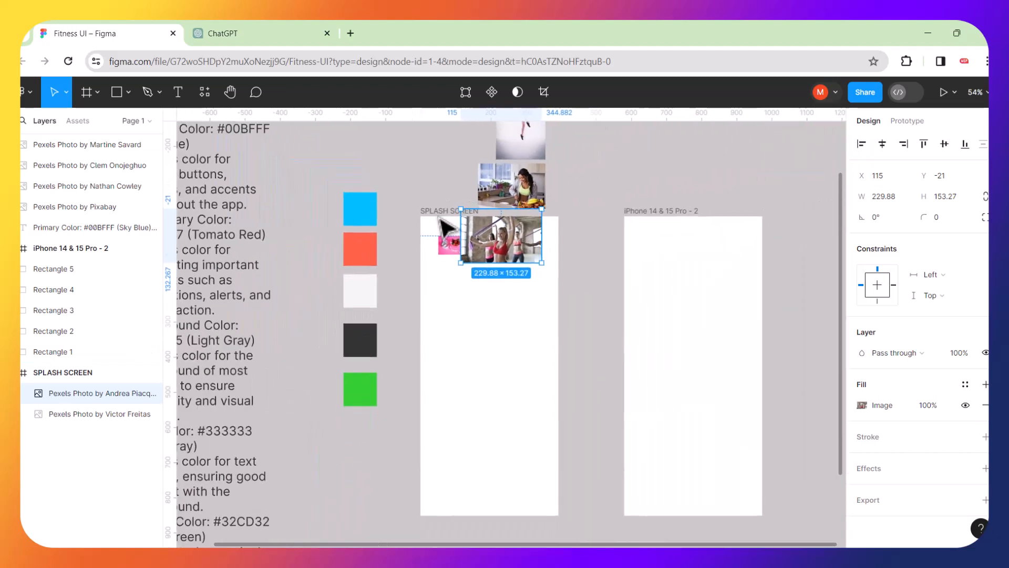
left_click_drag(451, 226, 418, 168)
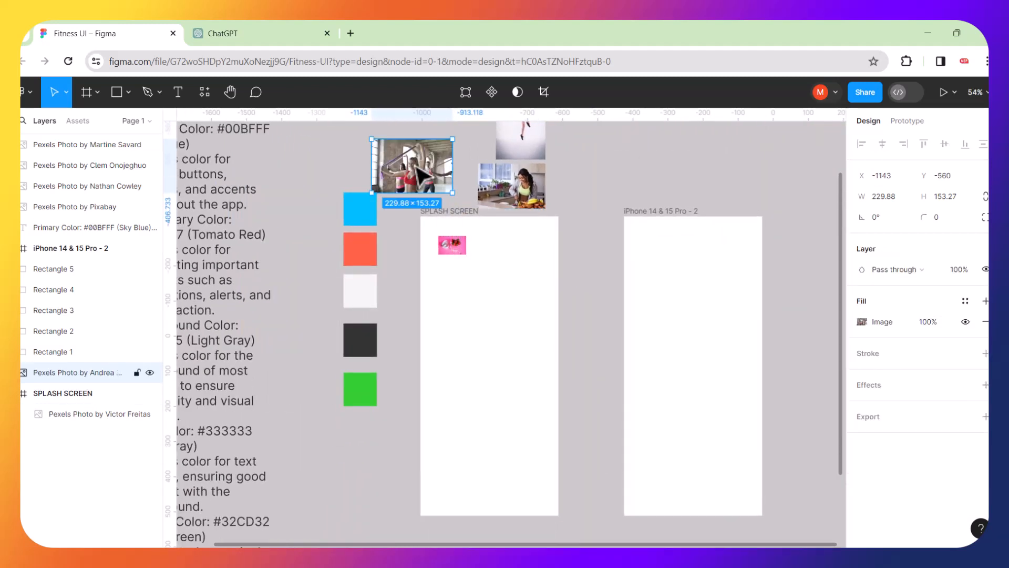
left_click_drag(453, 241, 592, 206)
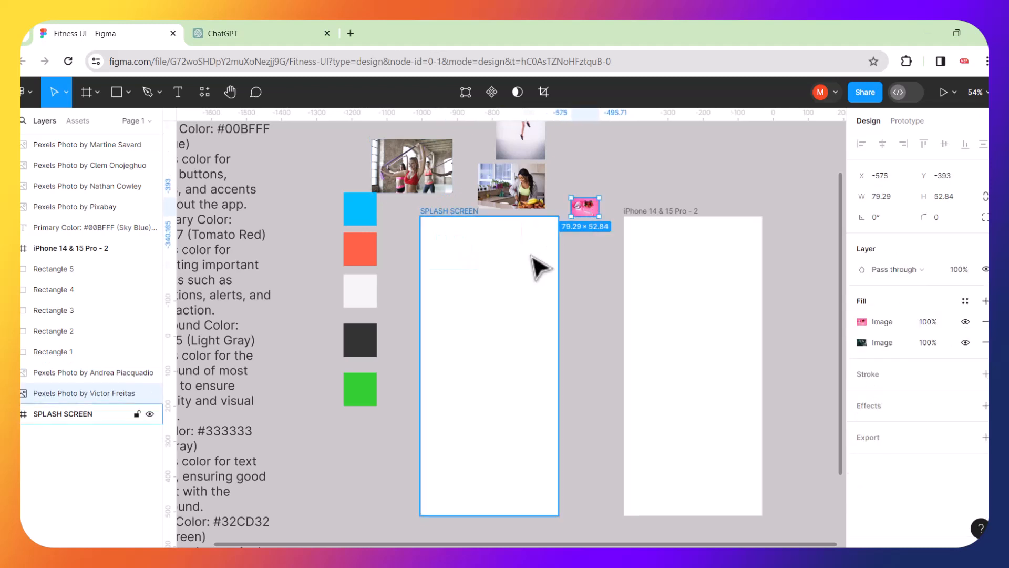
Place the dark crunch workout photo inside the SPLASH SCREEN frame near its top-left.
scroll(535, 264, "up", 5)
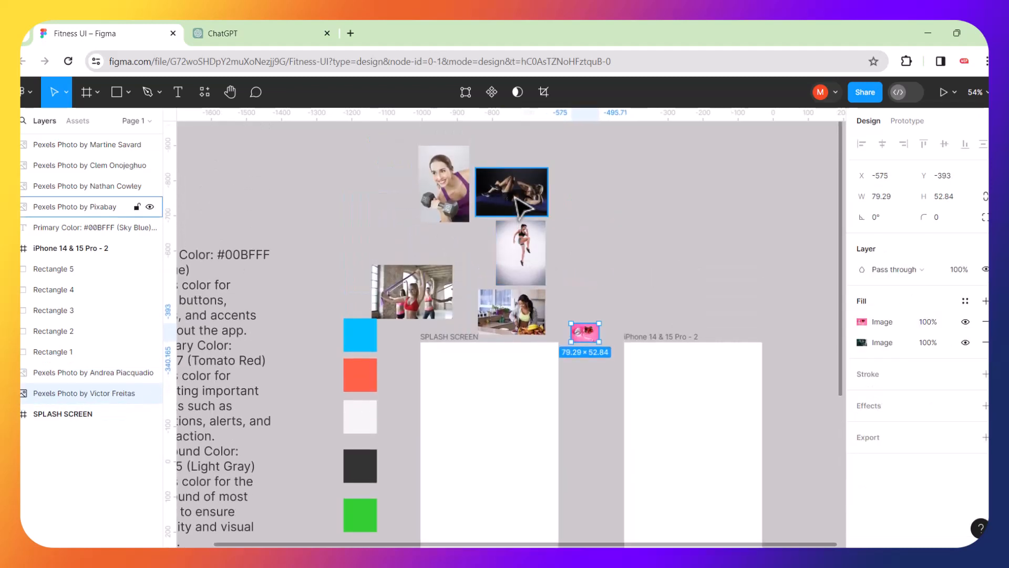
left_click_drag(515, 198, 492, 401)
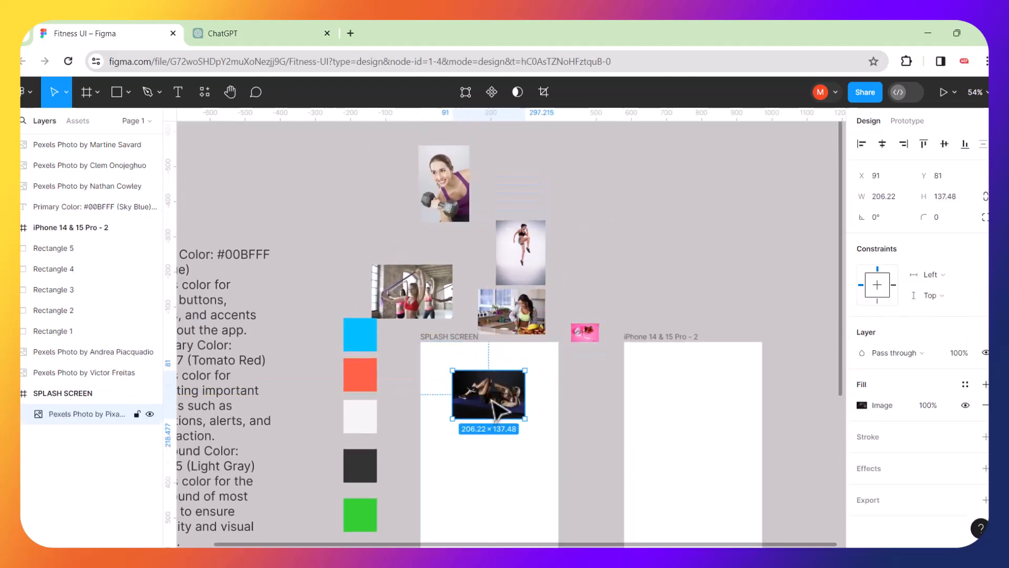
scroll(508, 462, "down", 5)
scroll(536, 300, "up", 3)
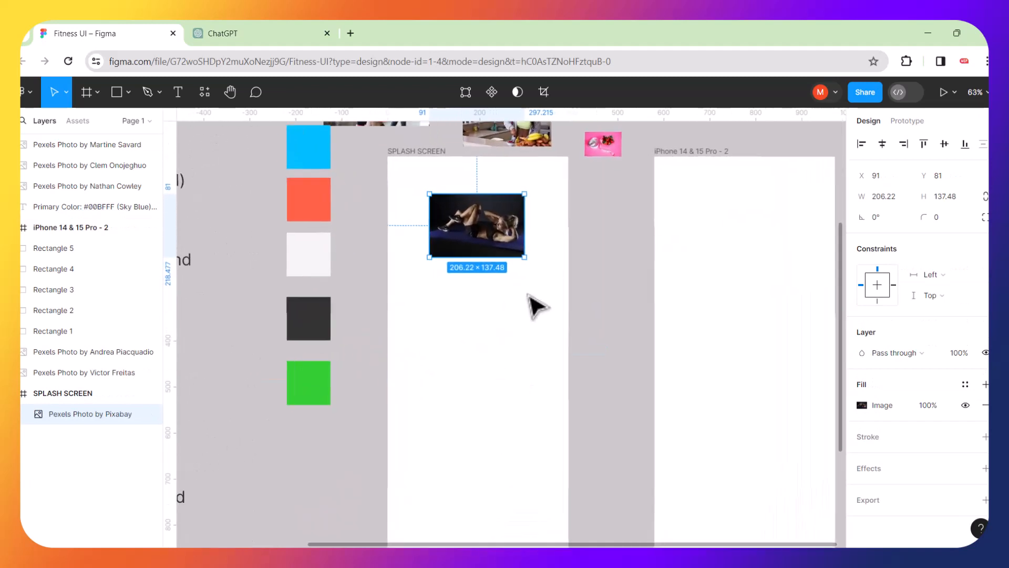
Fill the SPLASH SCREEN frame with near-black 08080A sampled from the photo's dark background.
left_click(424, 149)
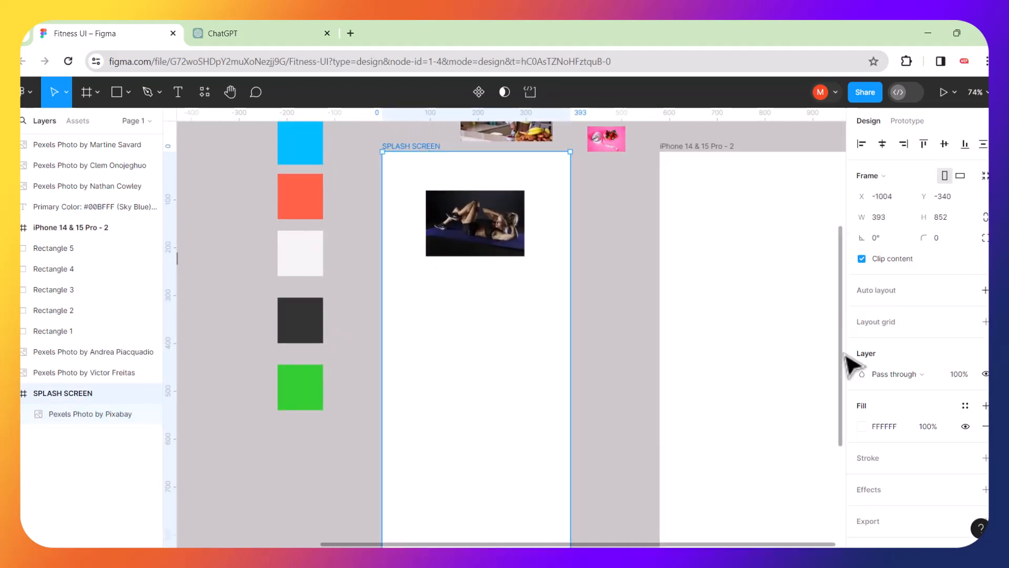
left_click(862, 426)
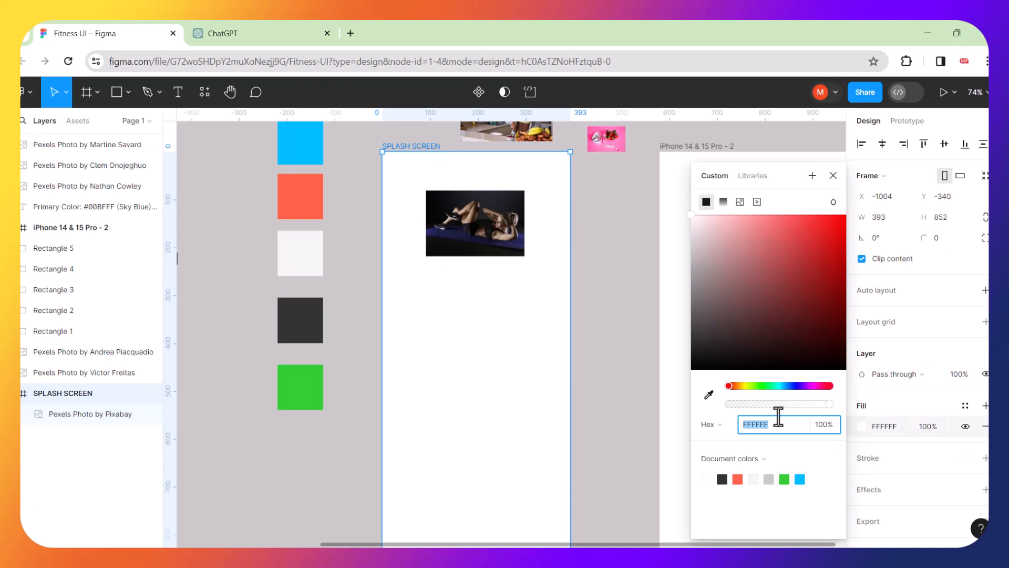
left_click(709, 395)
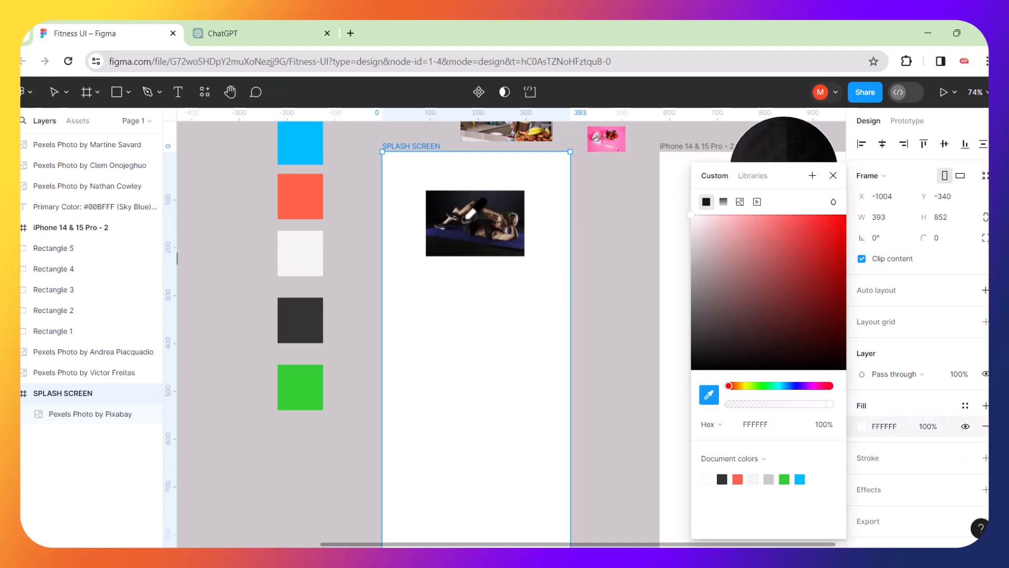
left_click(442, 198)
left_click(602, 298)
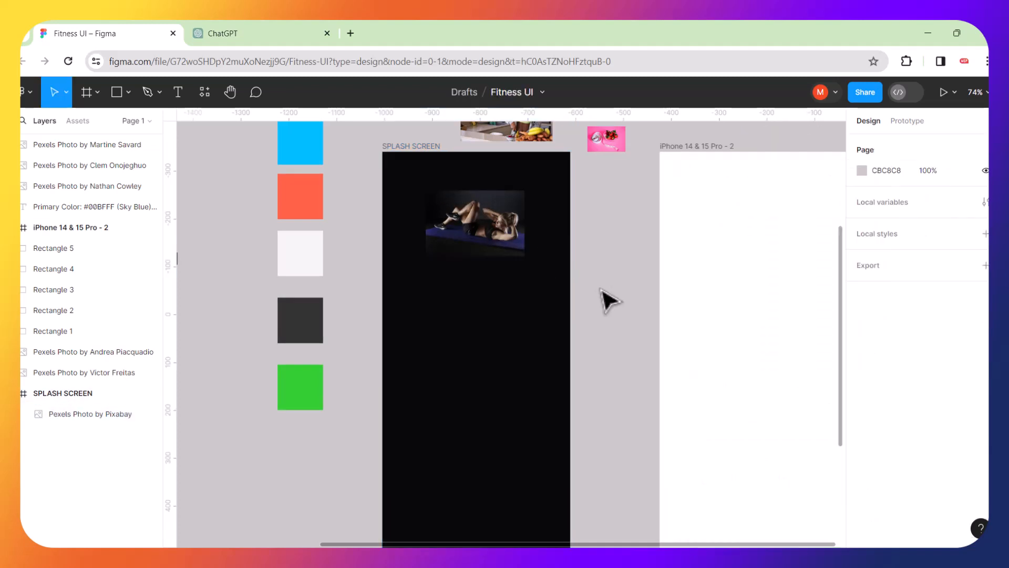
Enlarge the crunch photo to 430 × 286 across the frame's full width, keeping it landscape.
left_click(514, 248)
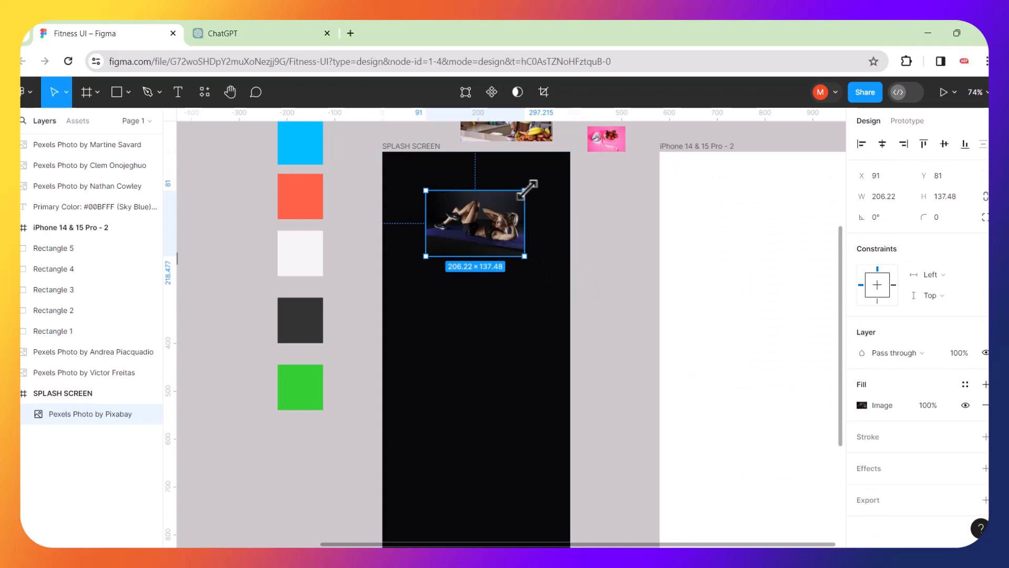
left_click_drag(525, 189, 635, 123)
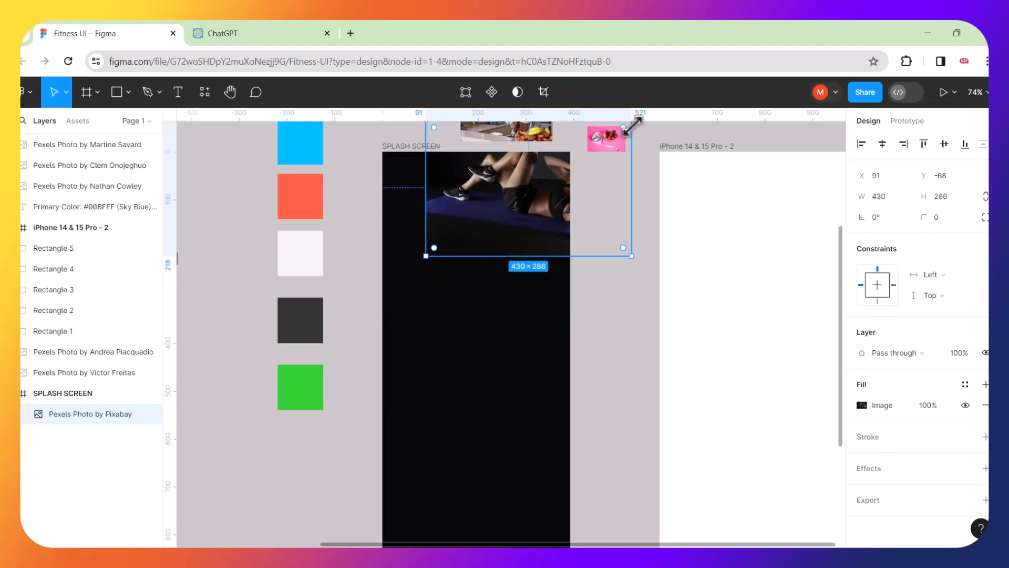
left_click_drag(504, 202, 443, 287)
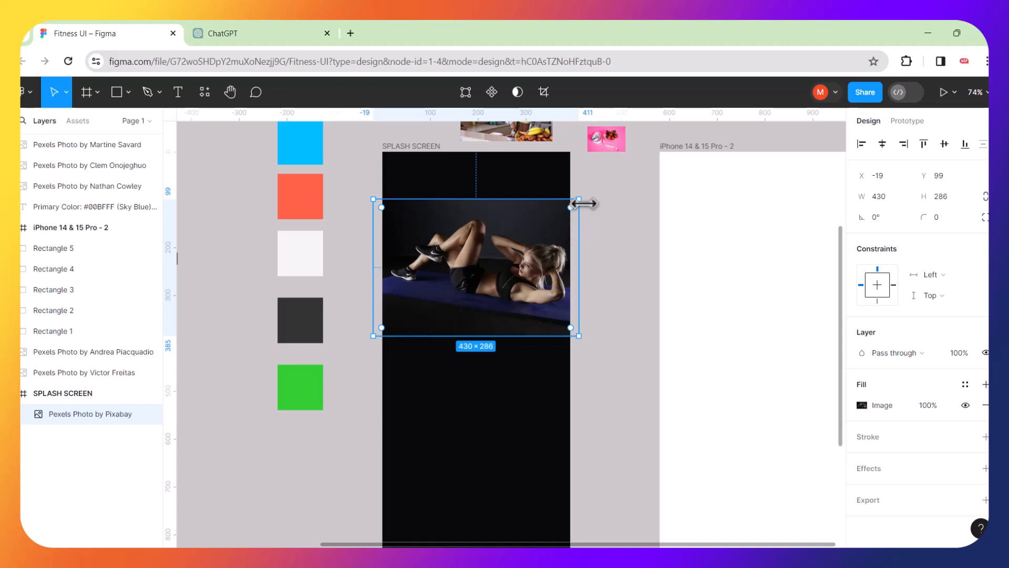
left_click_drag(590, 200, 432, 201)
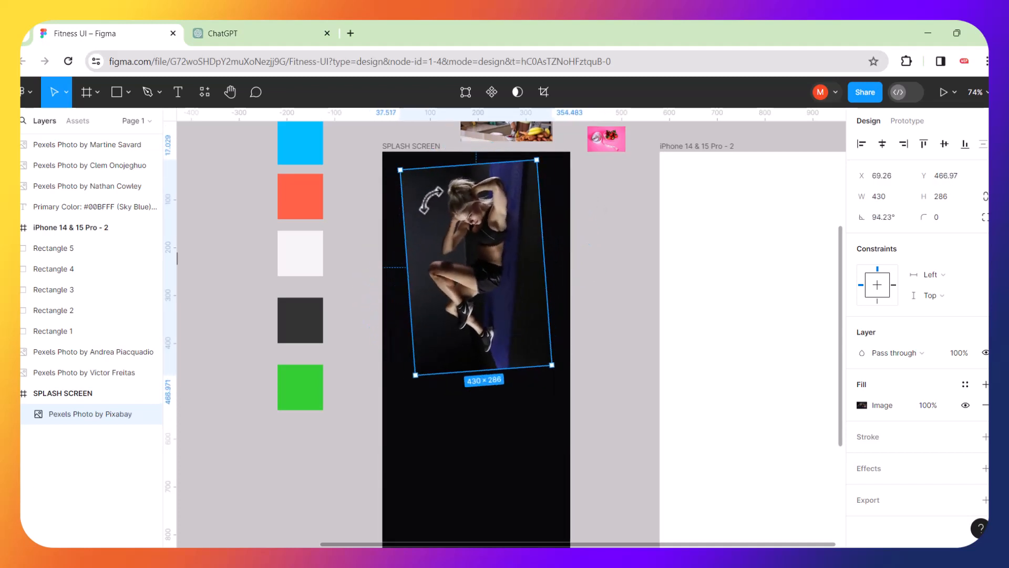
key("ctrl+z")
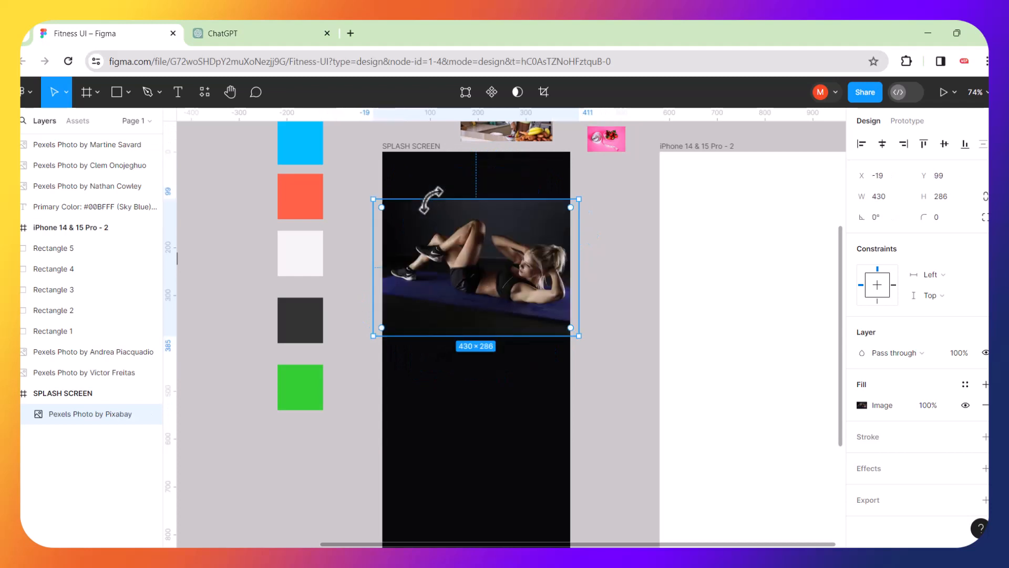
left_click(613, 255)
scroll(538, 302, "up", 3)
scroll(541, 310, "up", 2)
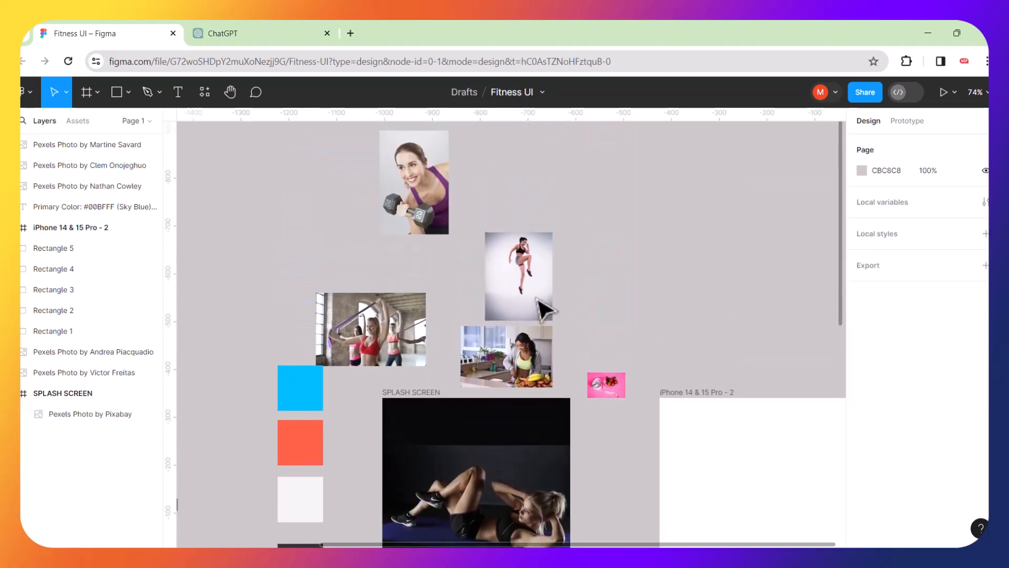
scroll(542, 310, "down", 2)
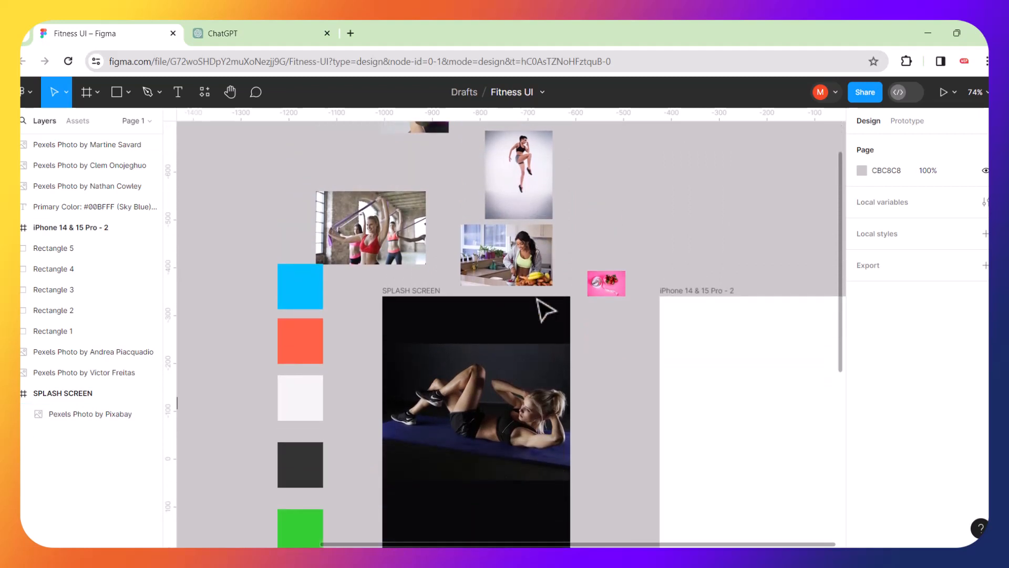
Move the crunch photo out of the splash screen to the canvas top-left.
left_click(495, 404)
key("Delete")
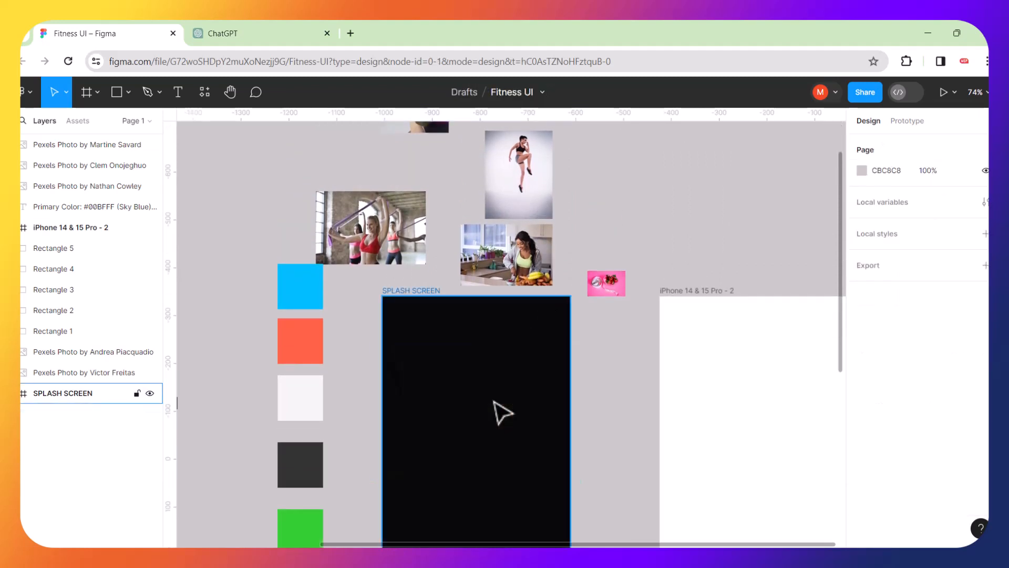
key("ctrl+z")
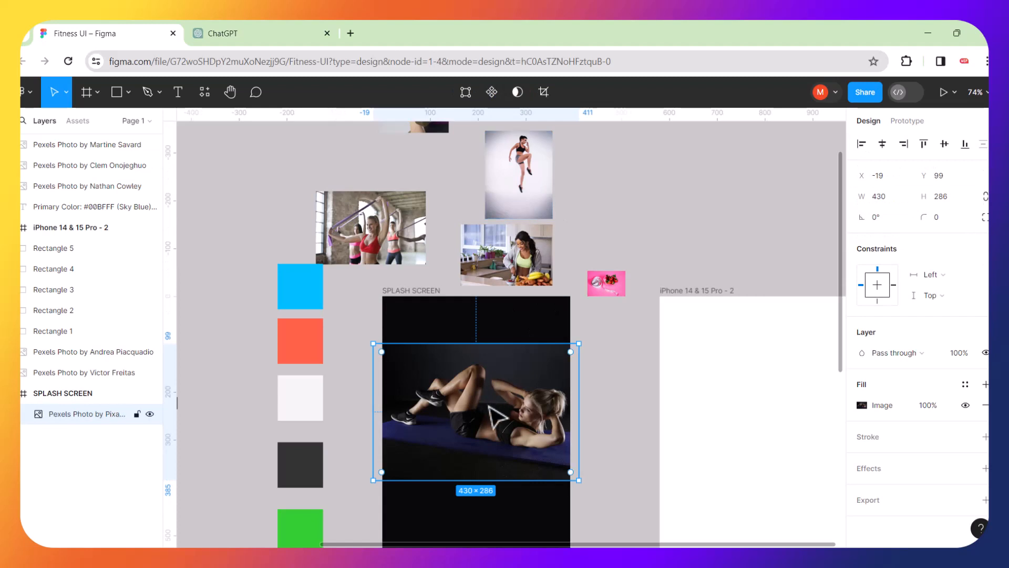
left_click_drag(491, 413, 255, 154)
Place the jumping photo in SPLASH SCREEN at 280 × 366 and show its blend mode choices.
left_click_drag(540, 180, 568, 500)
left_click_drag(547, 444, 513, 431)
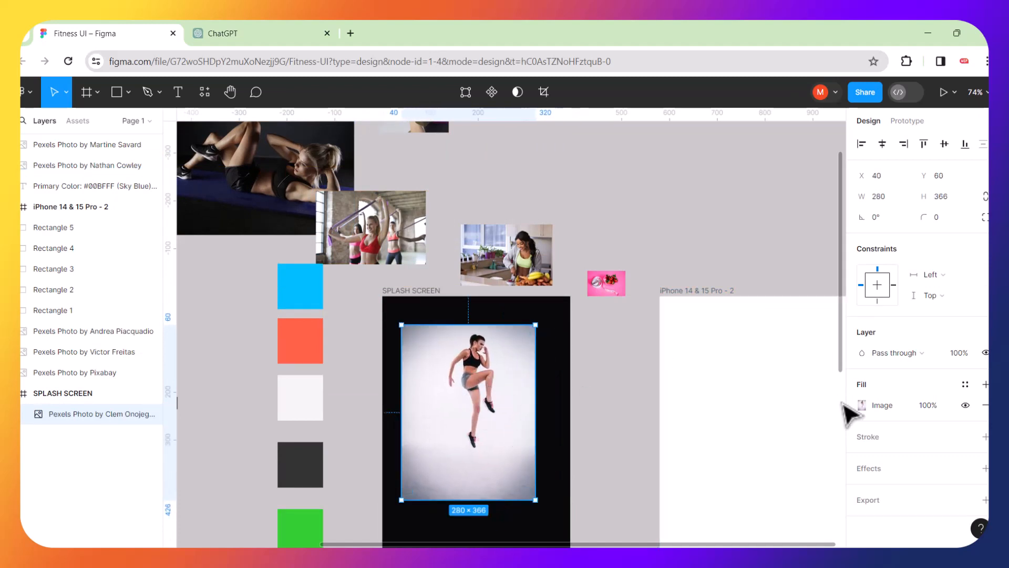
left_click(932, 355)
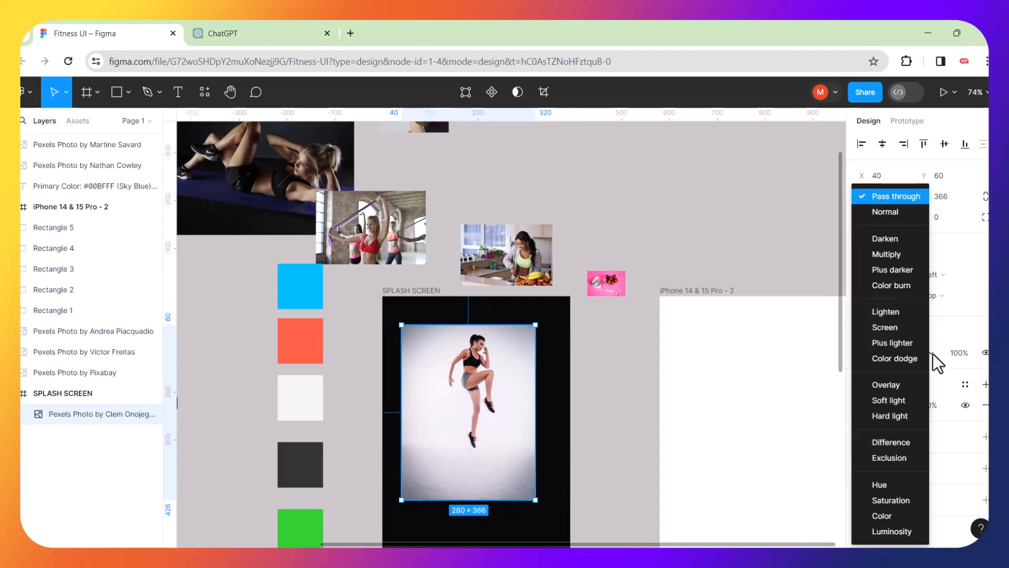
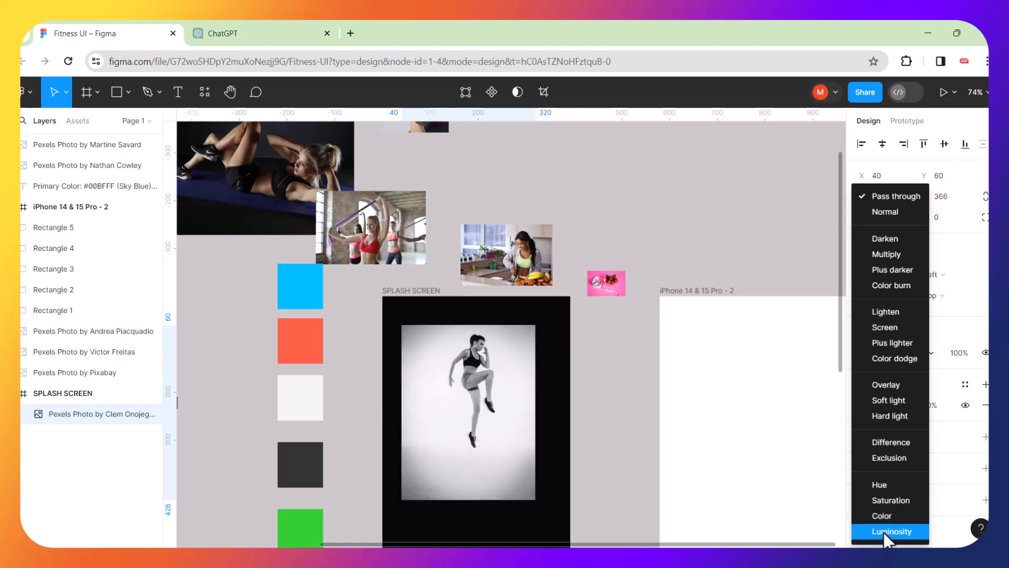
Enlarge the jumping-woman photo to 681 × 890 so it covers the SPLASH SCREEN frame.
left_click(678, 200)
scroll(500, 446, "down", 3)
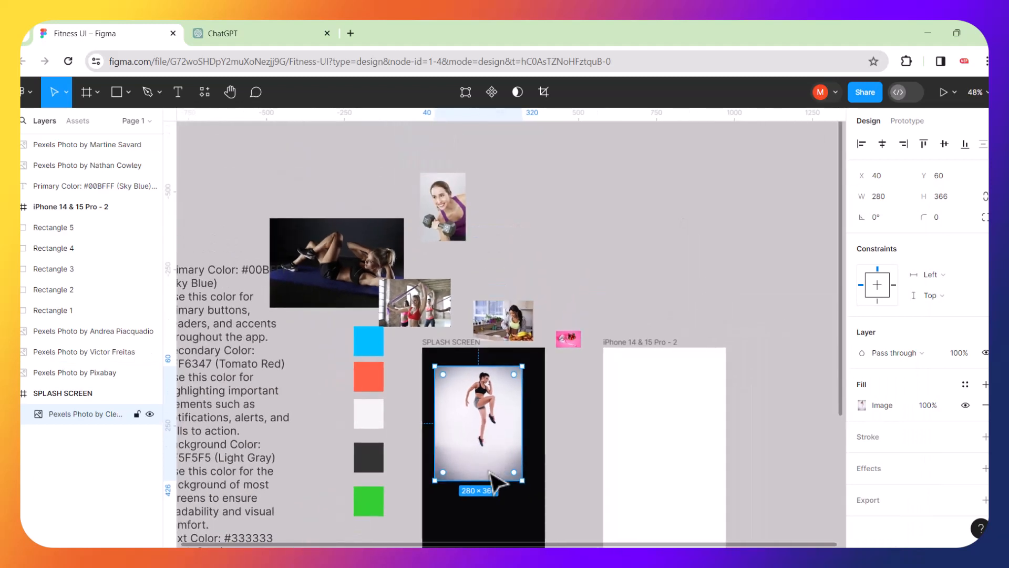
scroll(502, 460, "down", 4)
left_click(498, 376)
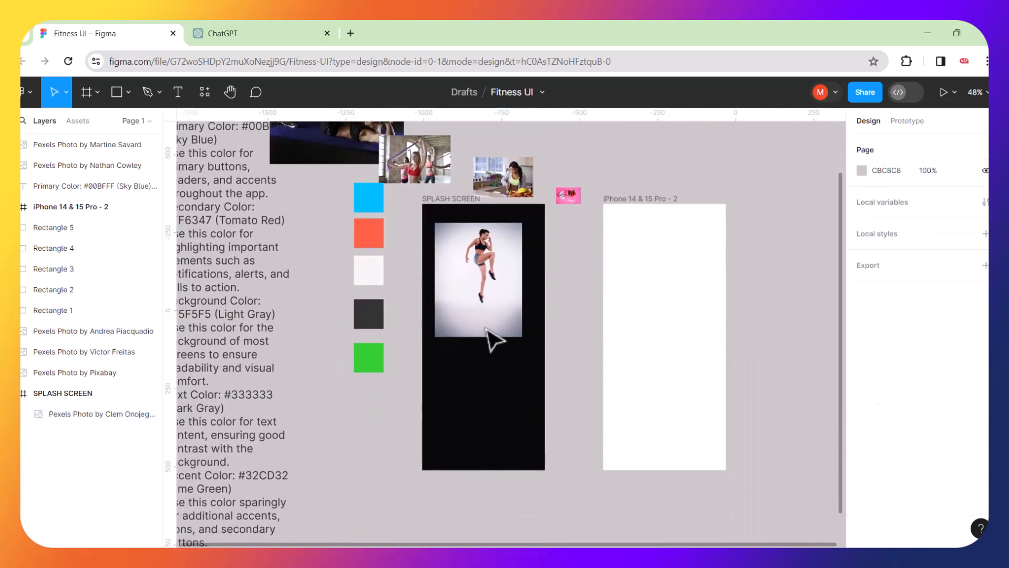
left_click(492, 300)
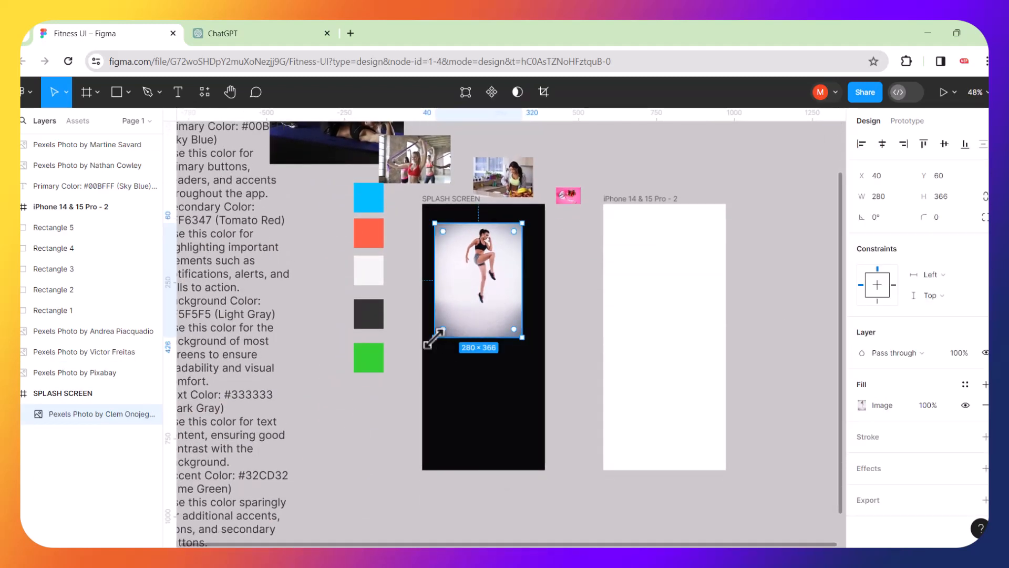
left_click_drag(434, 337, 396, 478)
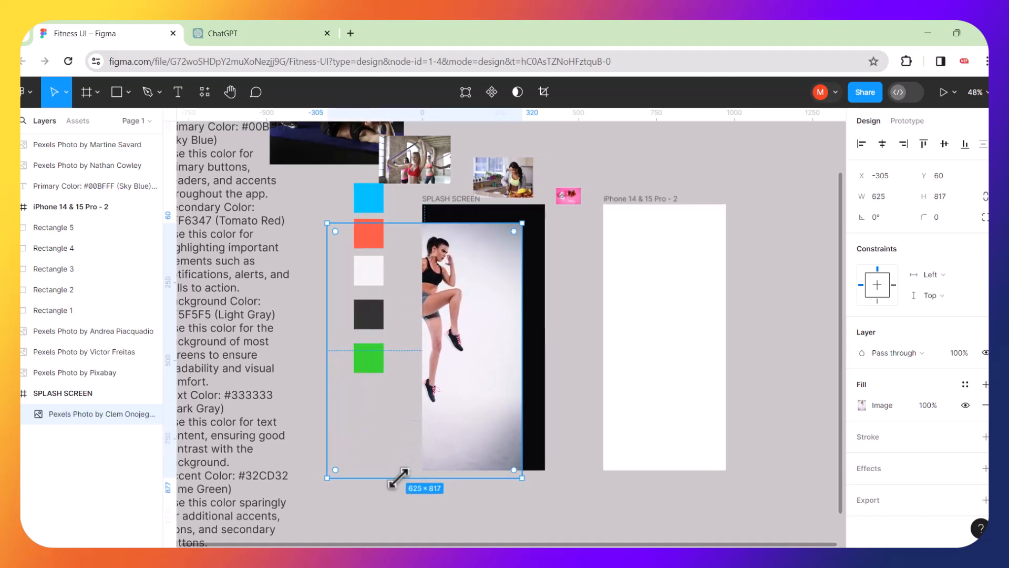
left_click_drag(458, 387, 498, 358)
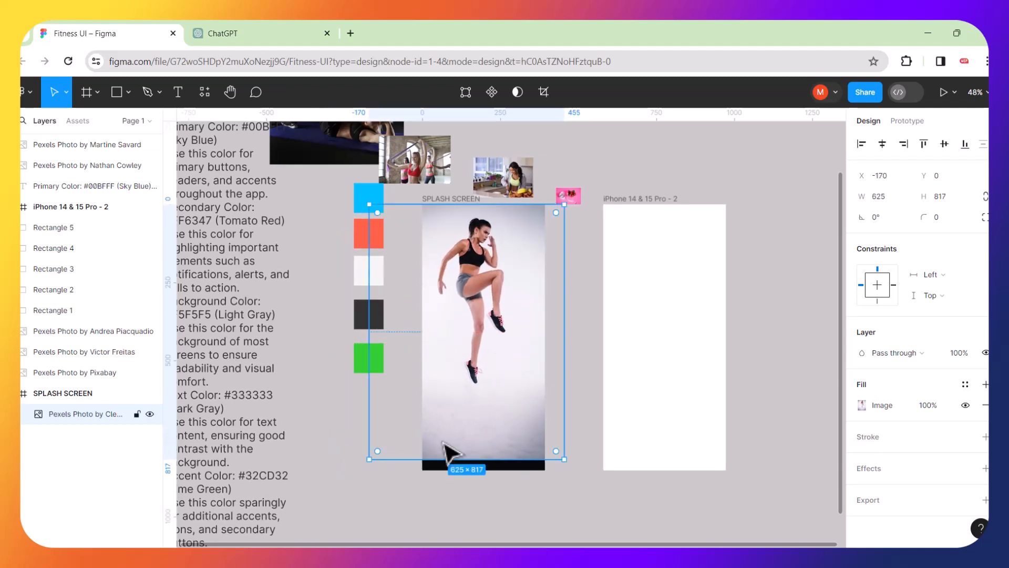
left_click_drag(371, 461, 351, 482)
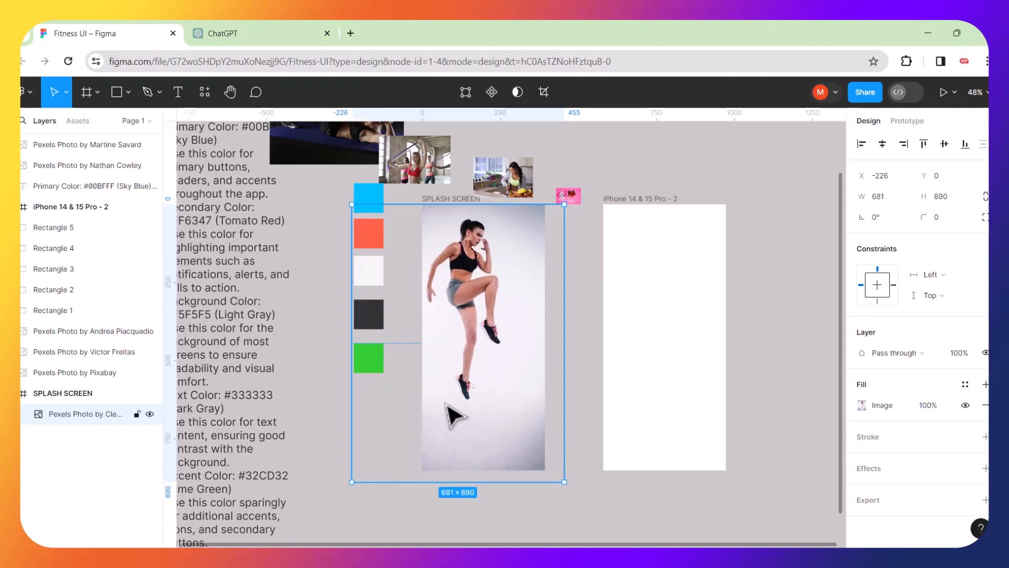
left_click_drag(451, 415, 462, 417)
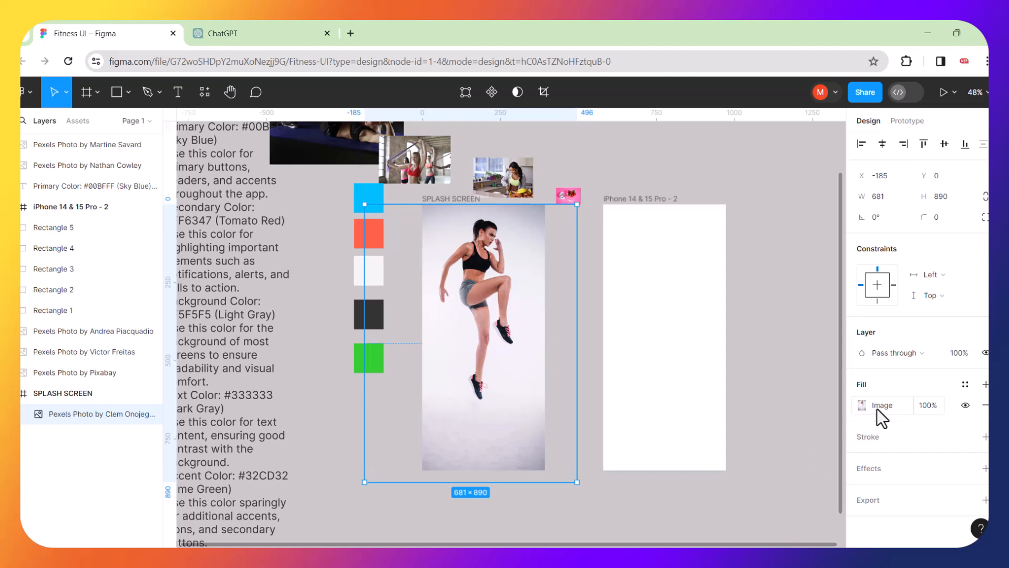
Dim the photo's image fill to 30% opacity.
left_click(935, 409)
key("Return")
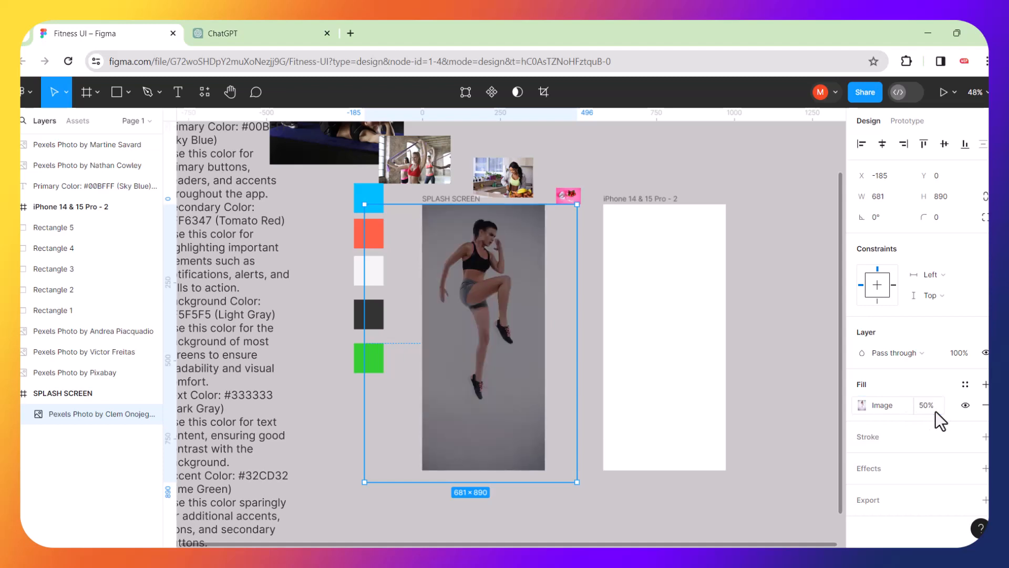
left_click(936, 411)
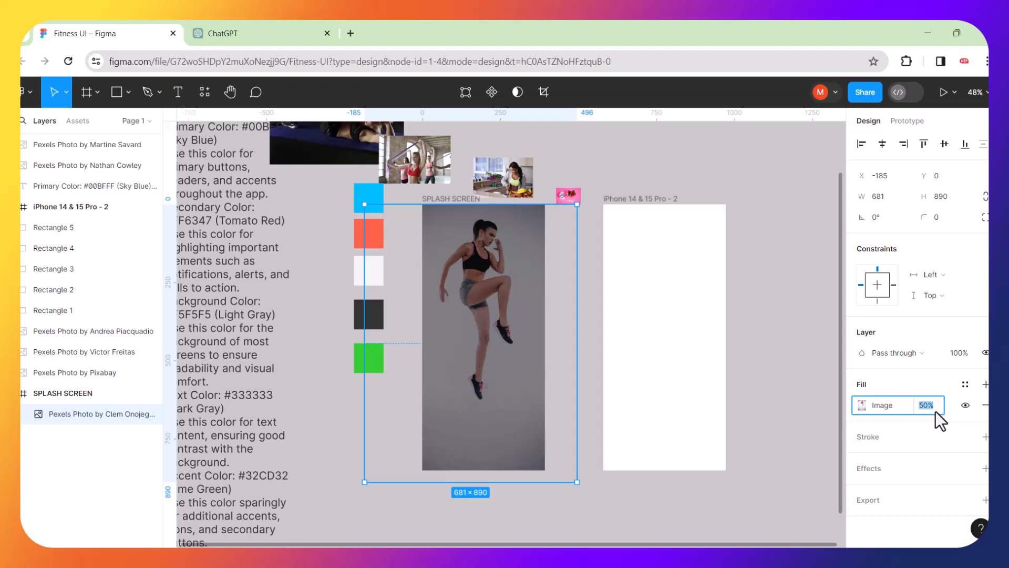
type("30")
key("Return")
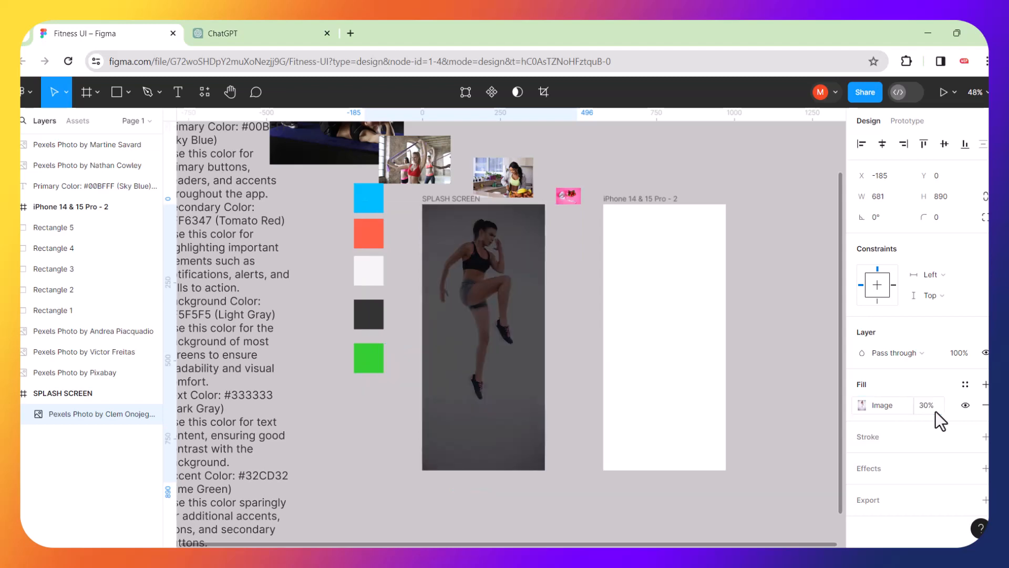
Fine-tune the photo's position inside the SPLASH SCREEN frame, shifting it a few pixels left.
left_click(797, 300)
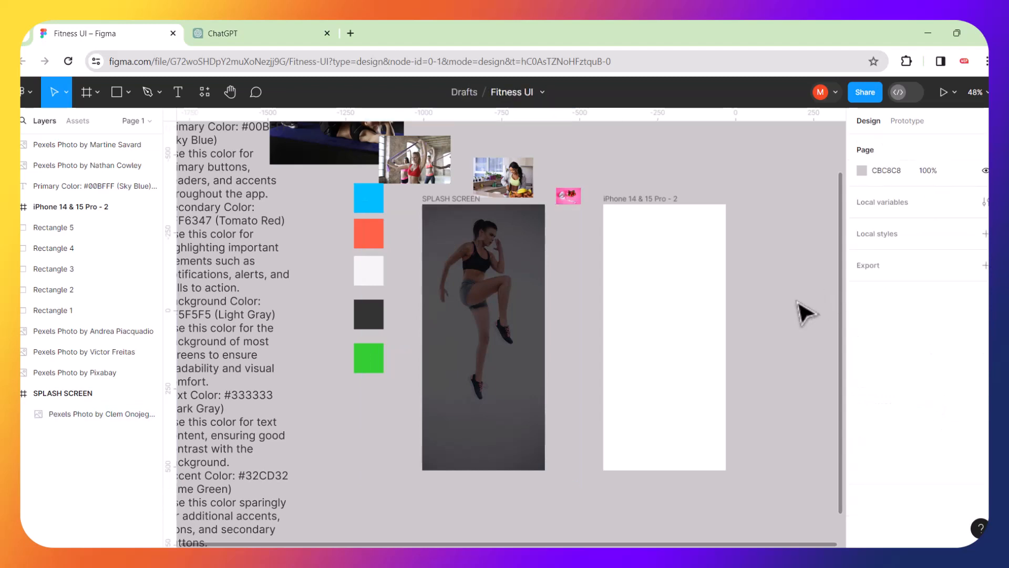
scroll(520, 349, "up", 3)
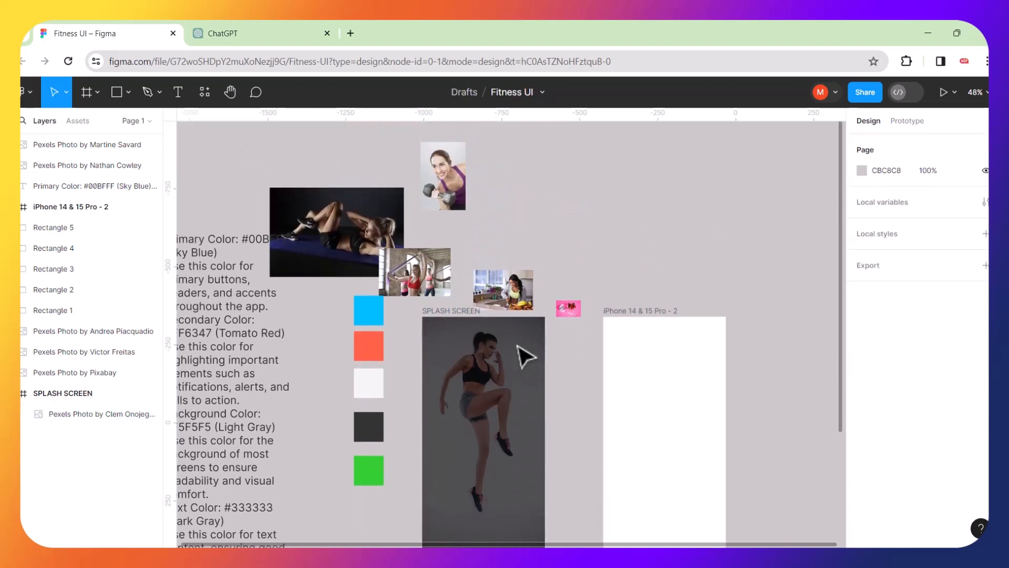
scroll(521, 349, "down", 3)
left_click(481, 271)
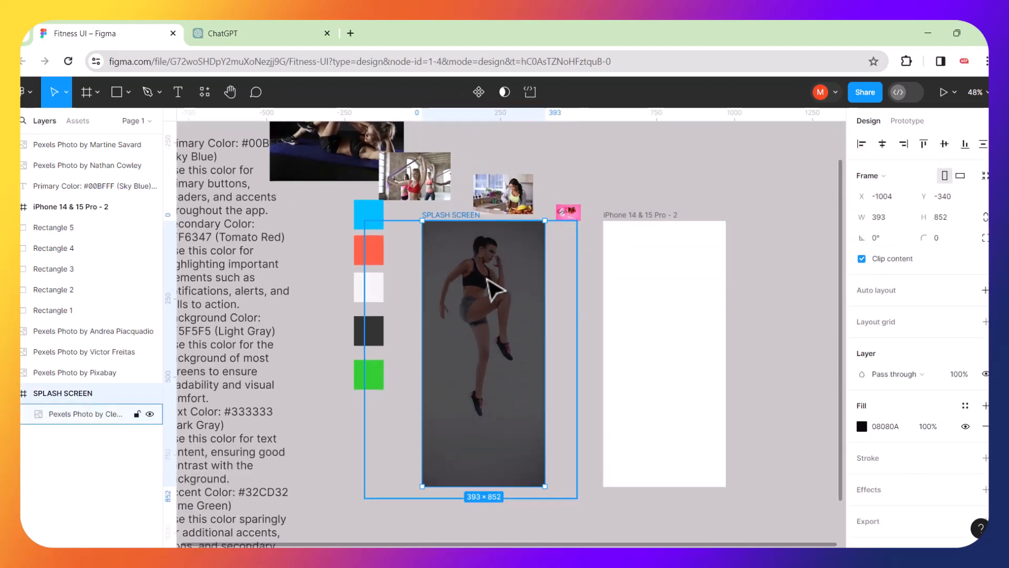
mouse_move(489, 286)
left_mouse_down()
mouse_move(491, 295)
mouse_move(502, 286)
left_mouse_up()
double_click(502, 286)
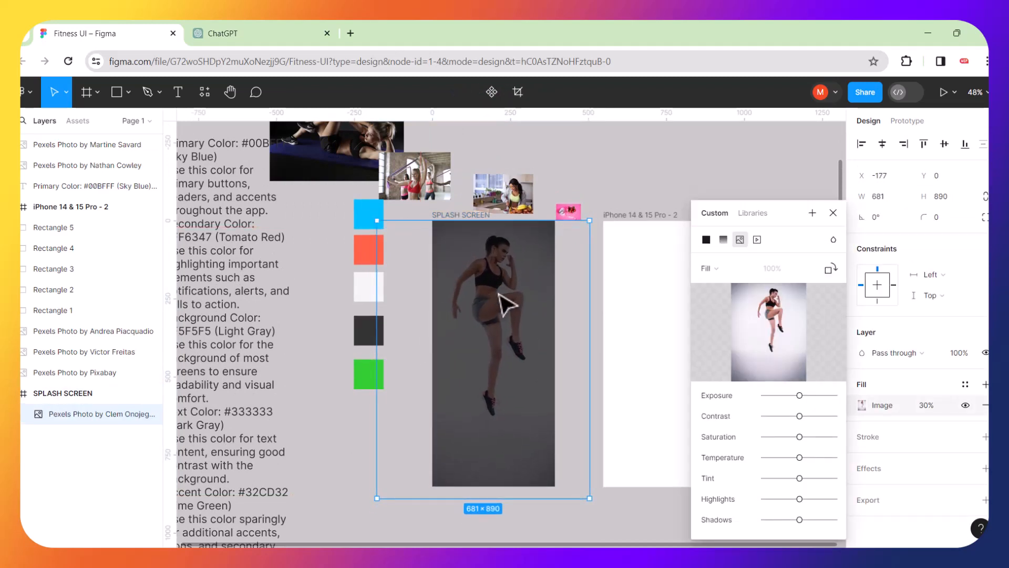
left_click_drag(518, 307, 515, 307)
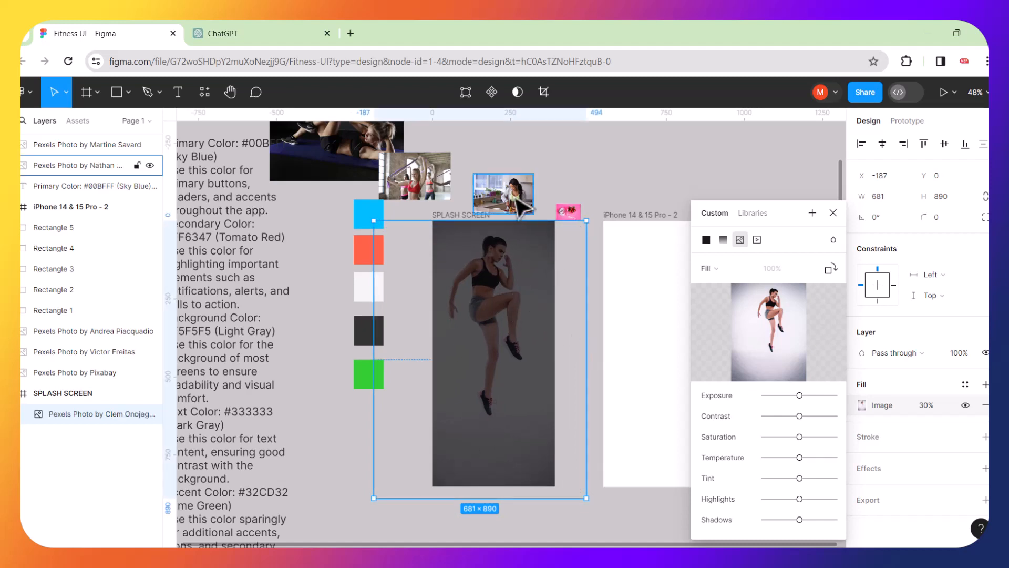
key("Escape")
key("Escape")
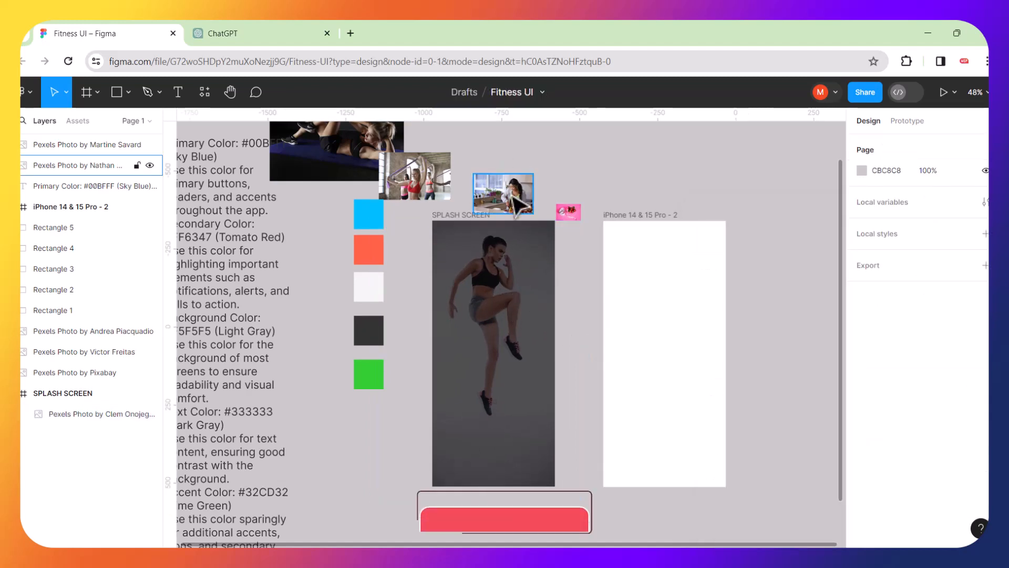
Move the kitchen photo and pink thumbnail up, away from the splash frame.
left_click_drag(518, 202, 524, 170)
left_click_drag(570, 213, 573, 183)
left_click(570, 342)
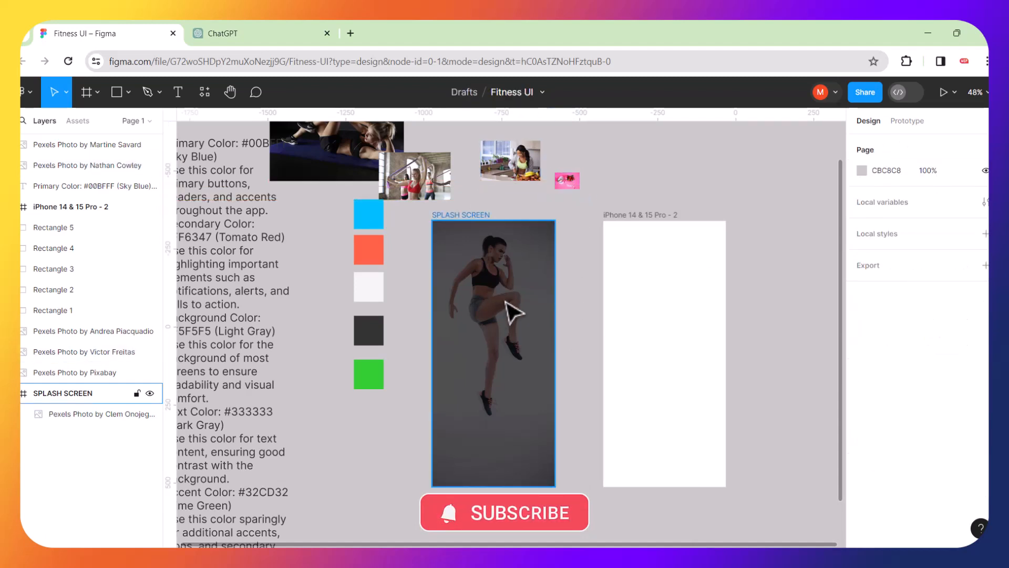
left_click(117, 92)
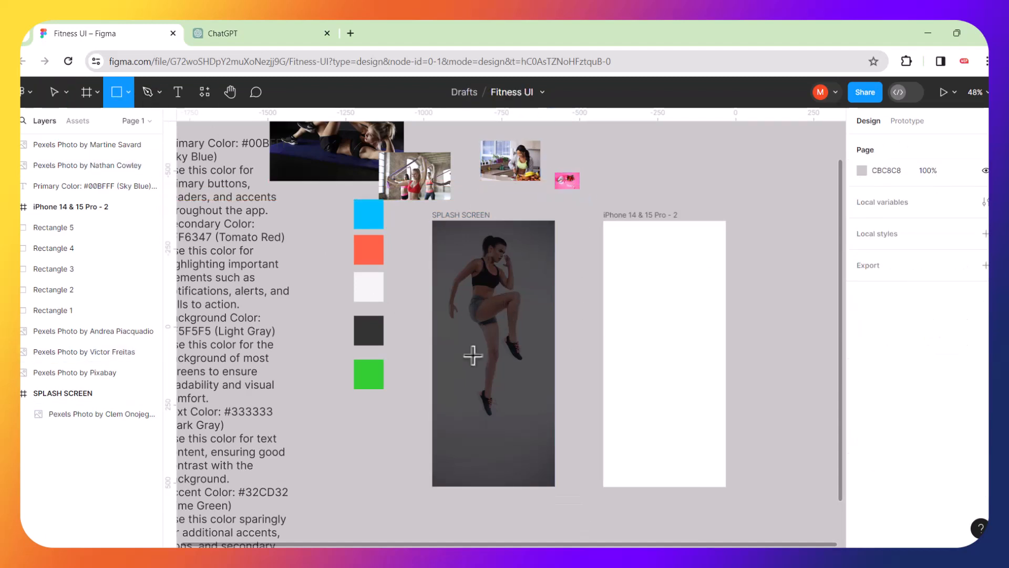
Draw a black rectangle over the splash screen's lower part, aligned left, with a linear gradient fill.
left_click_drag(451, 307, 586, 512)
left_click(862, 405)
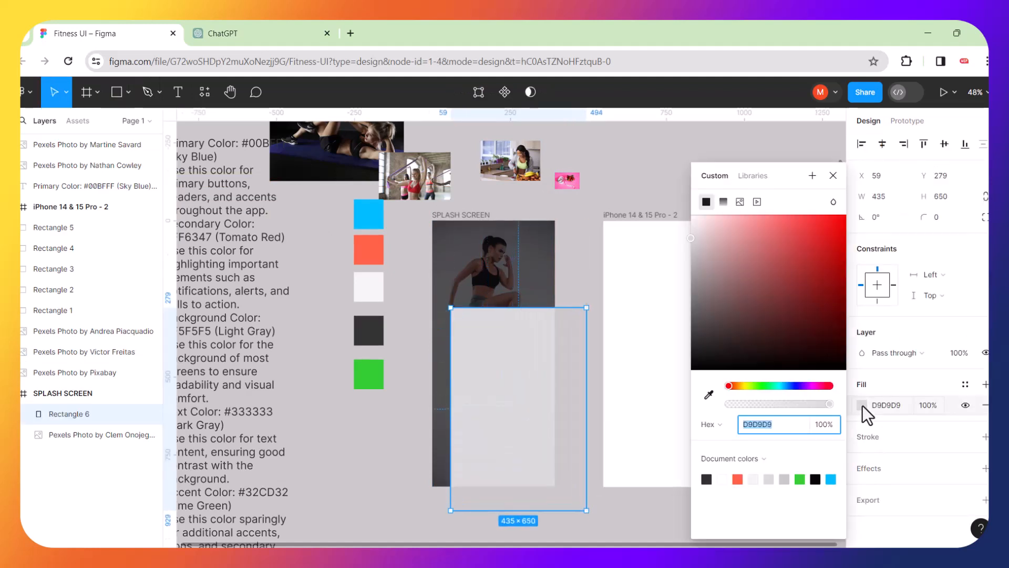
left_click_drag(694, 238, 859, 386)
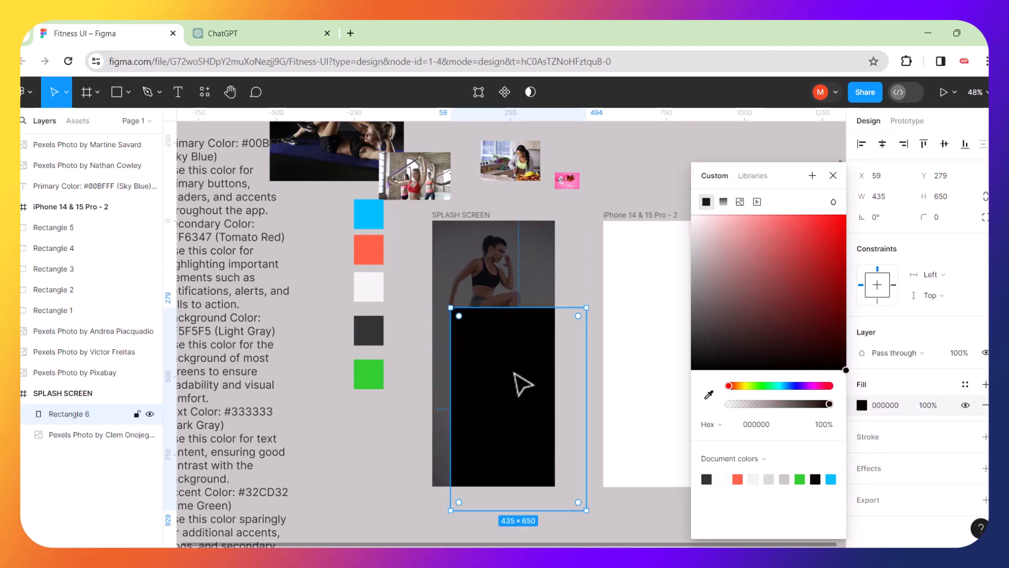
left_click_drag(505, 383, 476, 377)
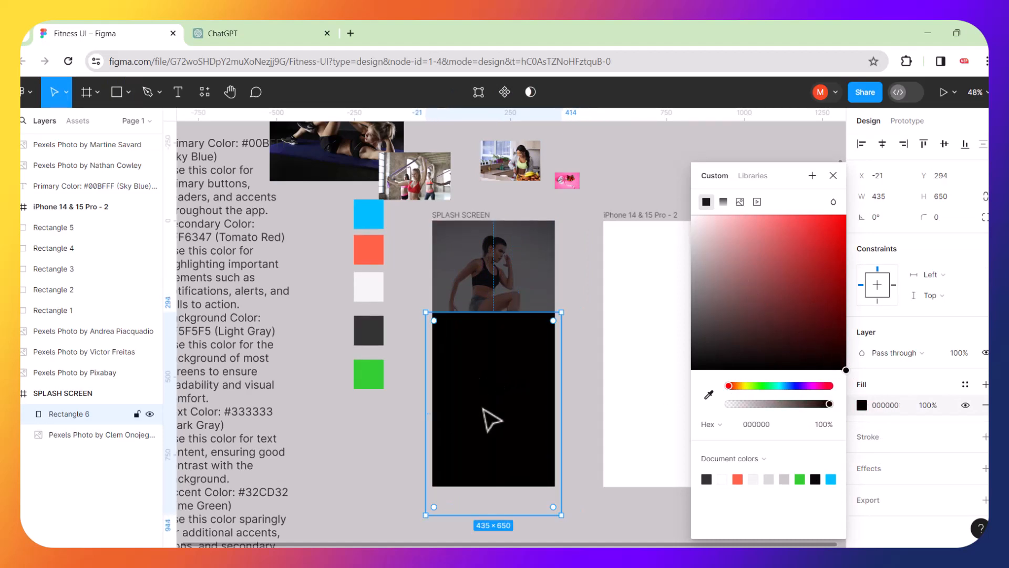
mouse_move(486, 432)
left_mouse_down()
mouse_move(489, 410)
mouse_move(497, 429)
left_mouse_up()
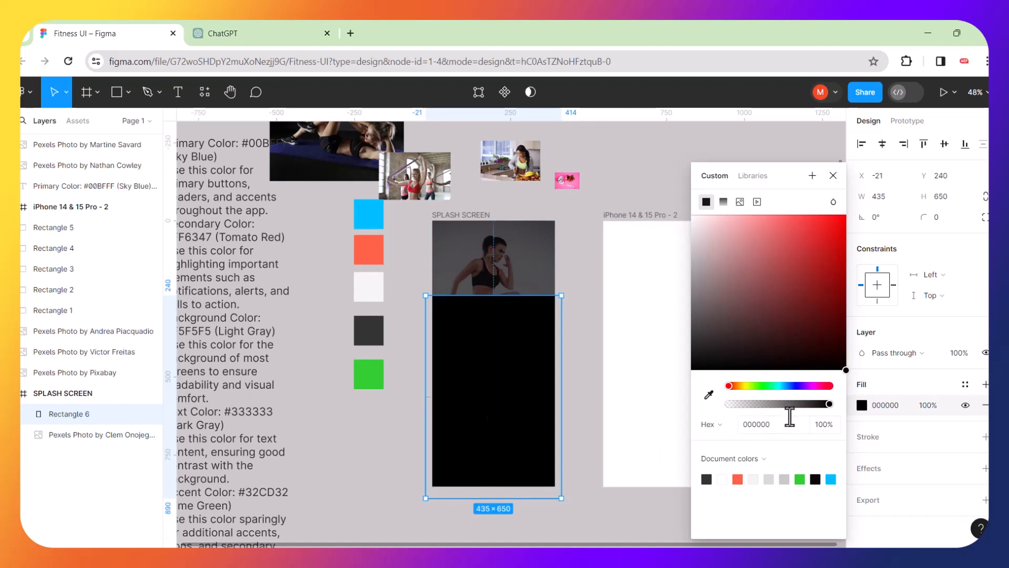
left_click(724, 200)
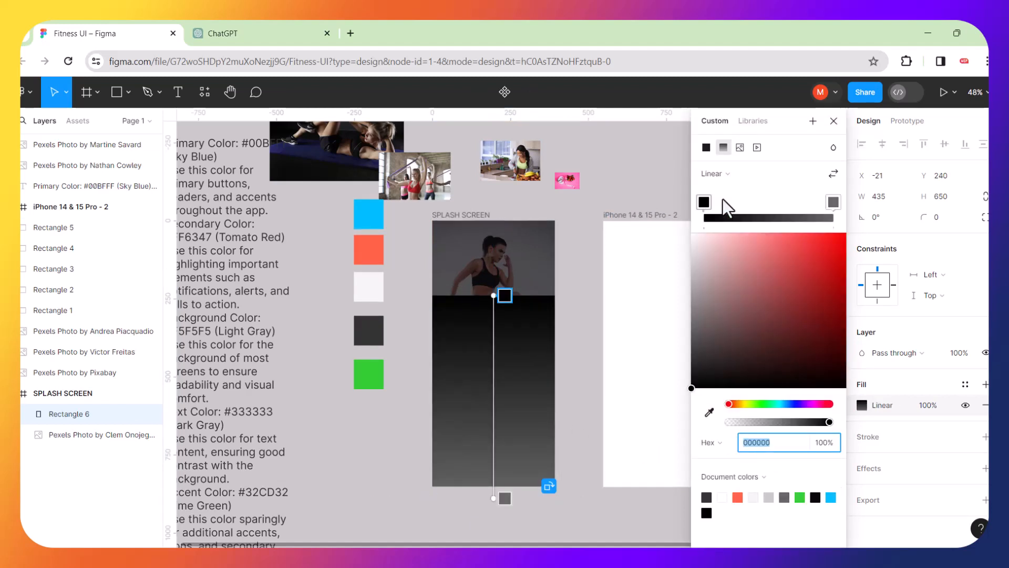
Make the gradient's top stop fully transparent and its end stop black.
left_click(505, 500)
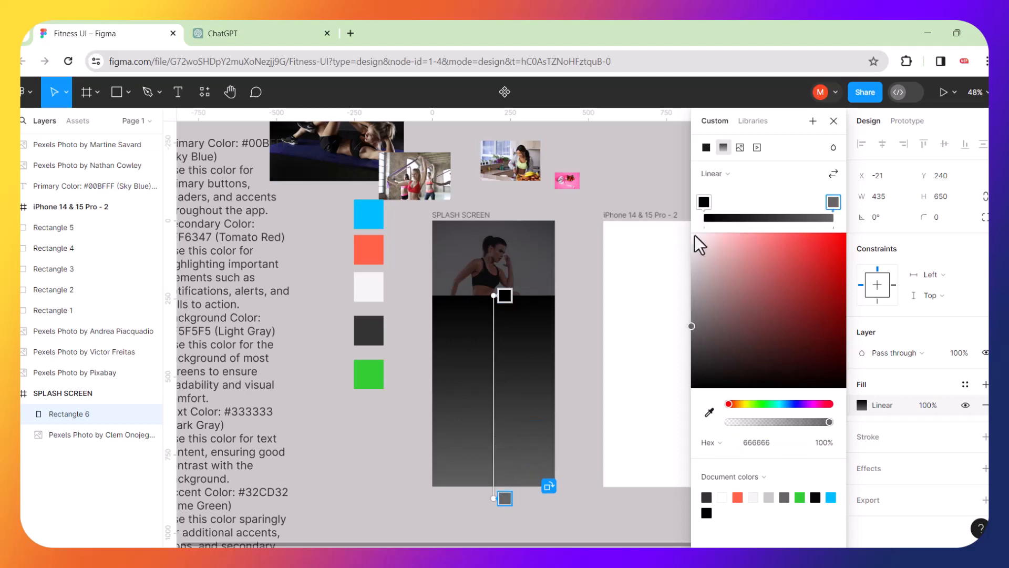
left_click_drag(705, 202, 709, 203)
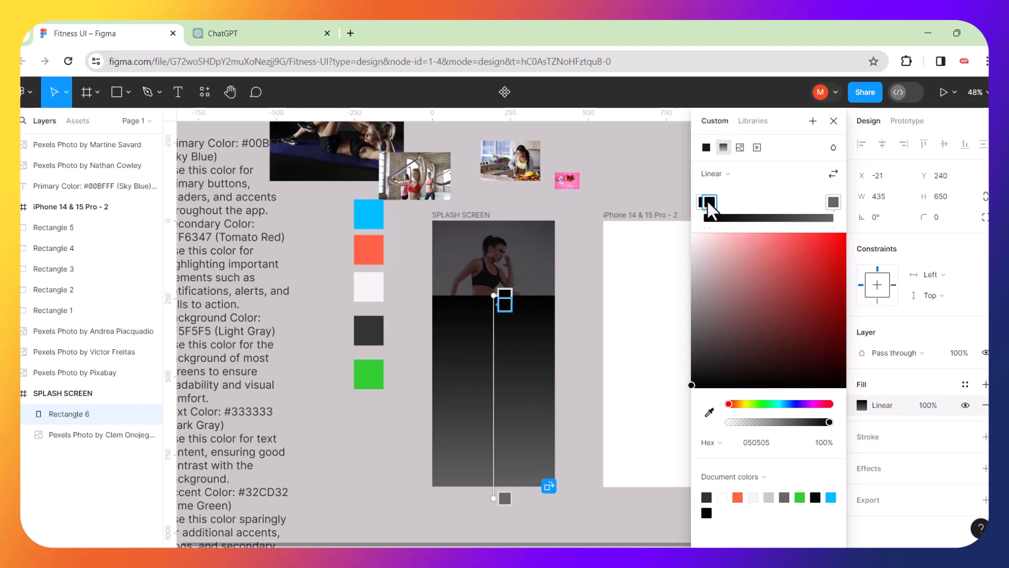
key("ctrl+z")
left_click(706, 202)
left_click_drag(828, 422, 702, 423)
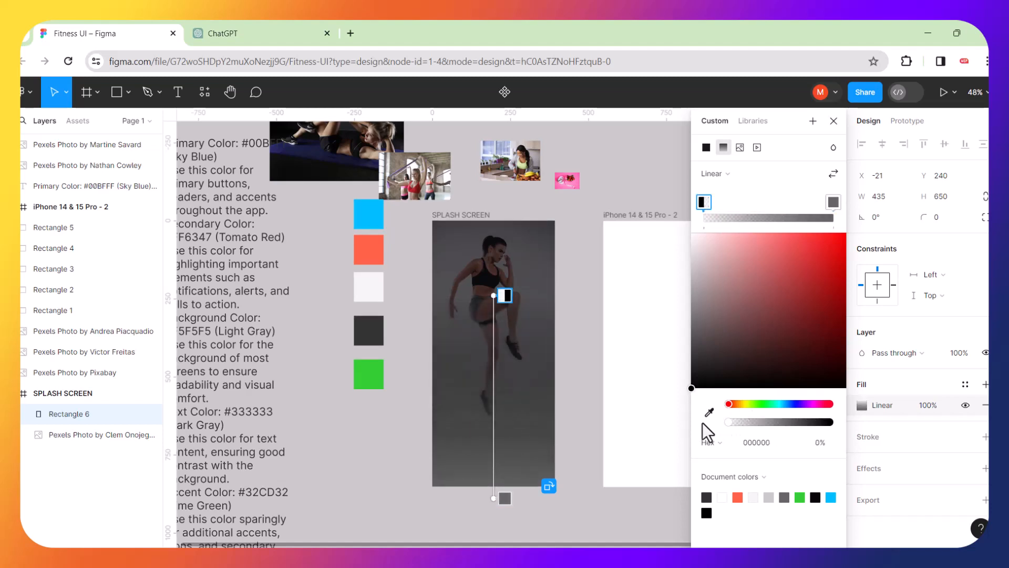
left_click(833, 201)
left_click_drag(692, 326, 844, 399)
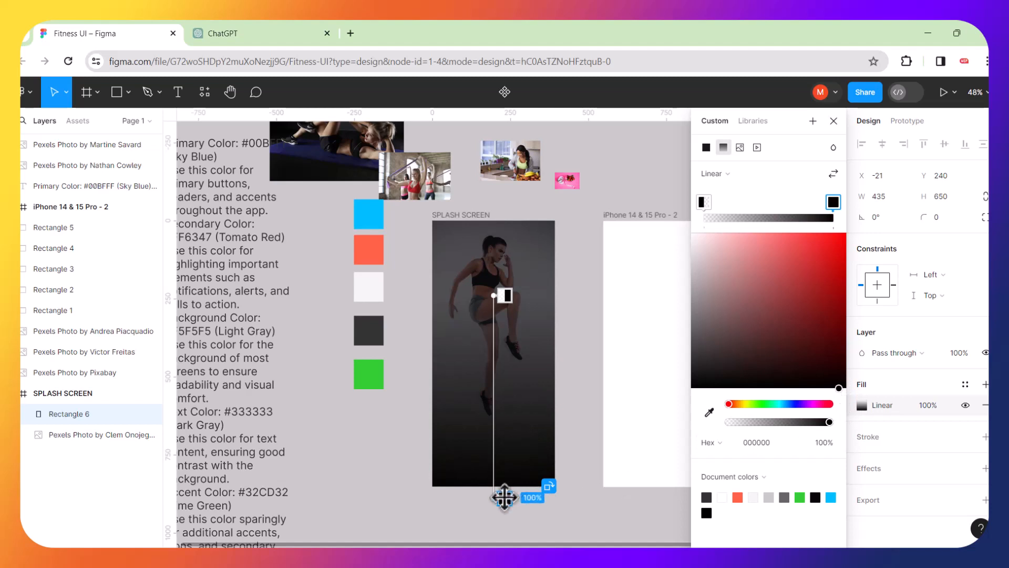
Reposition the gradient handles so black starts higher and the end extends below the frame.
left_click_drag(506, 498, 501, 439)
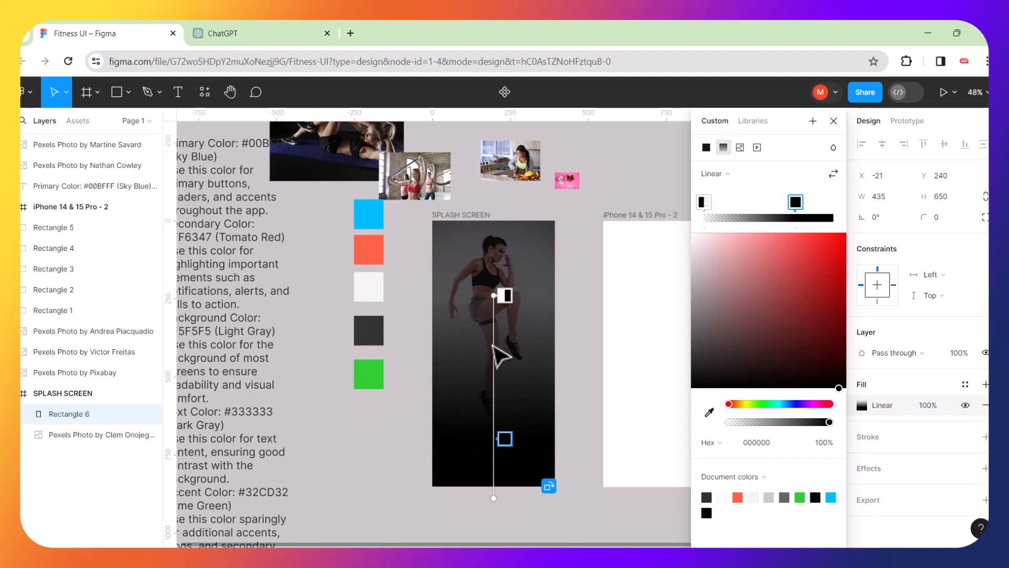
left_click(504, 296)
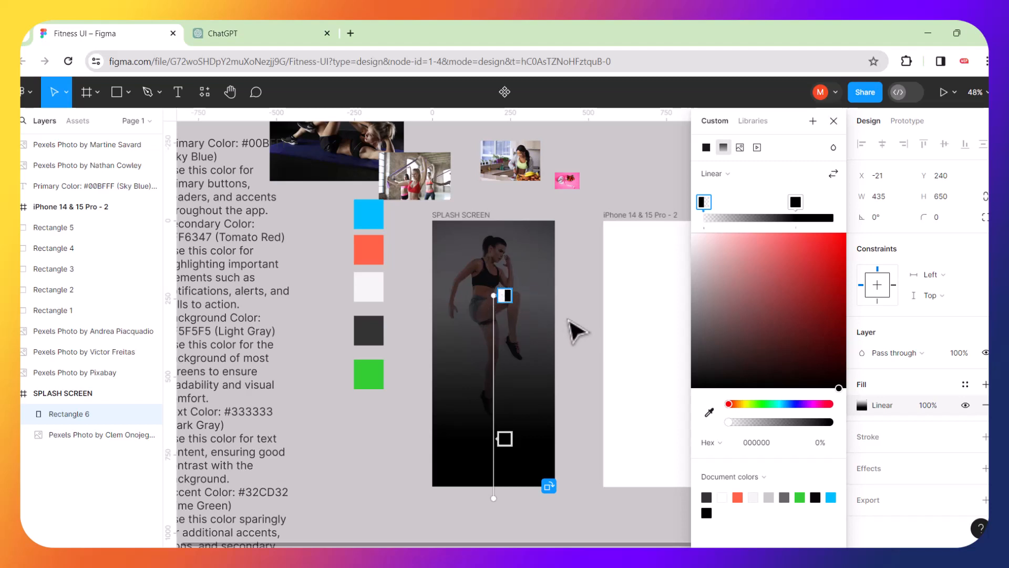
left_click_drag(504, 437, 503, 419)
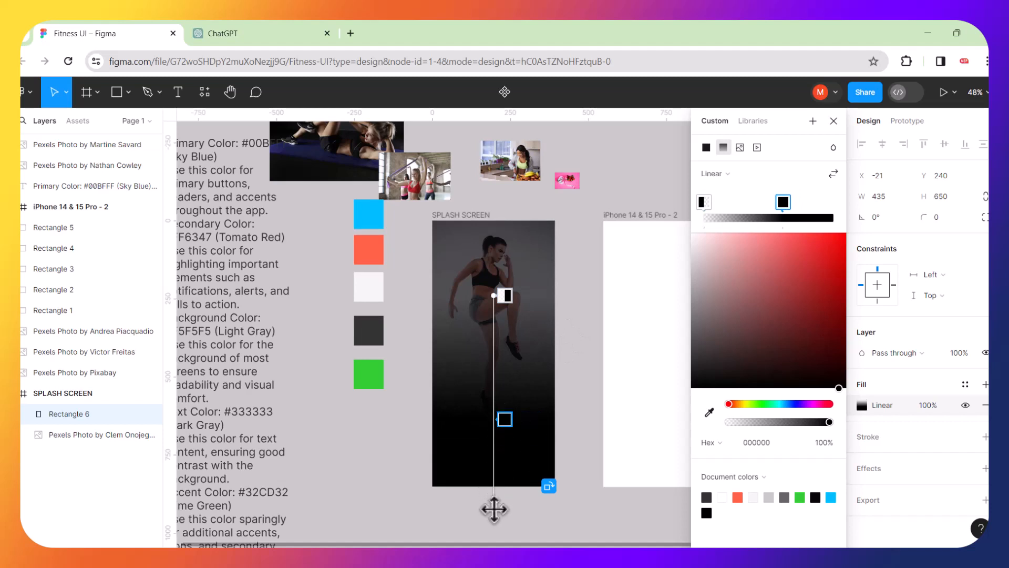
mouse_move(494, 499)
left_mouse_down()
mouse_move(494, 532)
mouse_move(493, 497)
left_mouse_up()
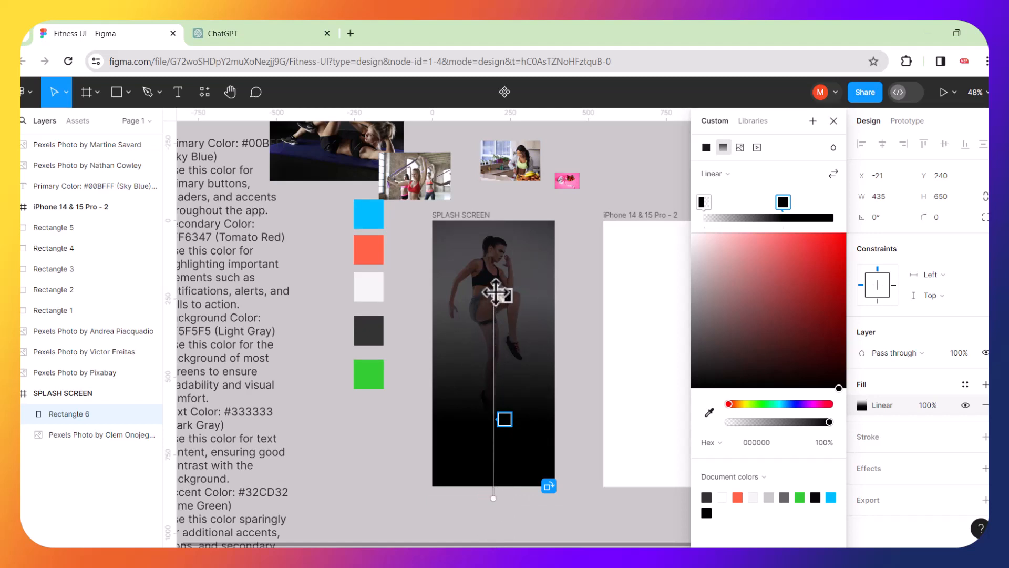
mouse_move(489, 292)
left_mouse_down()
mouse_move(491, 266)
mouse_move(493, 295)
left_mouse_up()
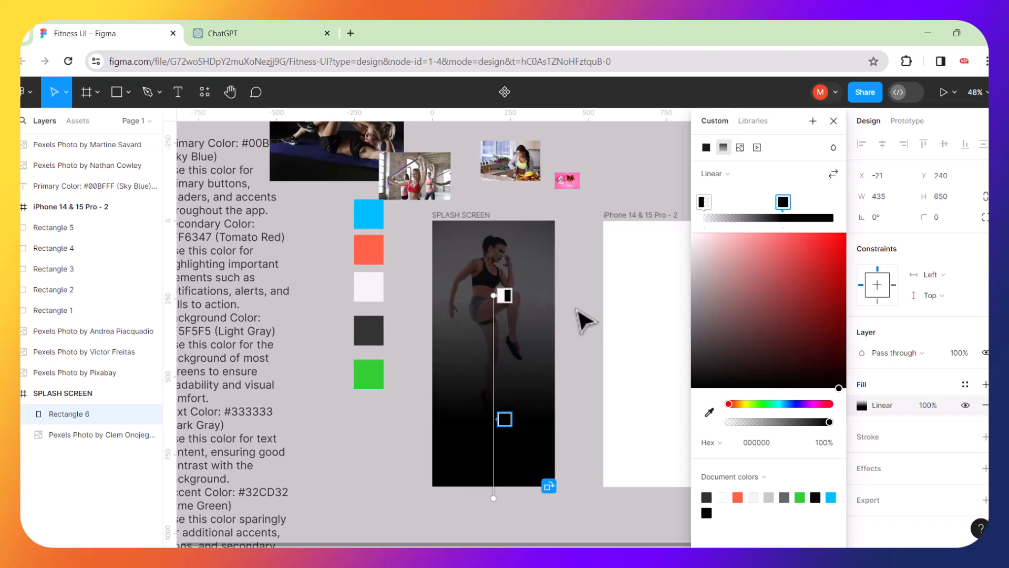
left_click(580, 354)
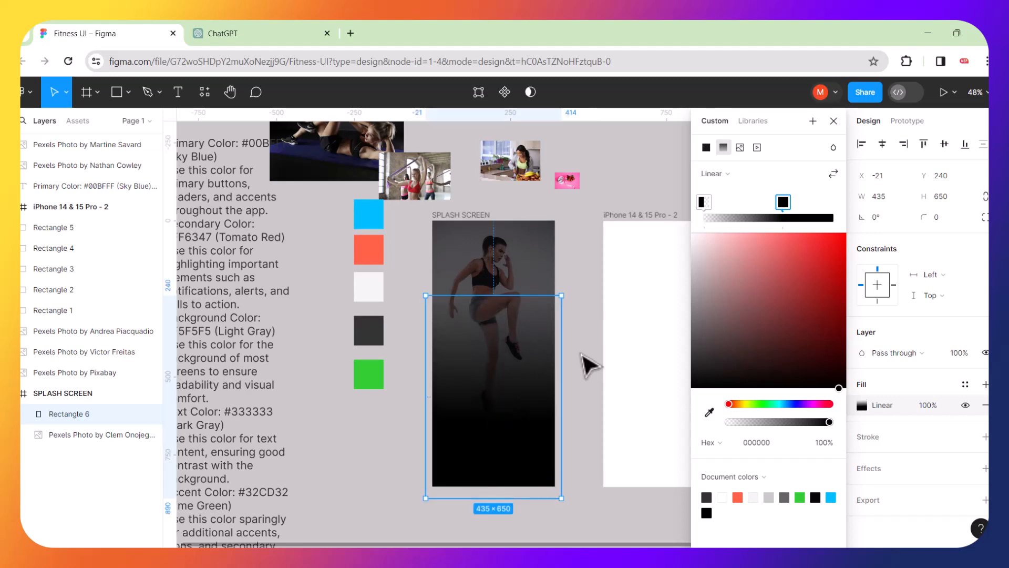
Stretch the gradient overlay up to the frame's top, making it 435 × 890.
left_click(581, 354)
scroll(589, 365, "up", 5)
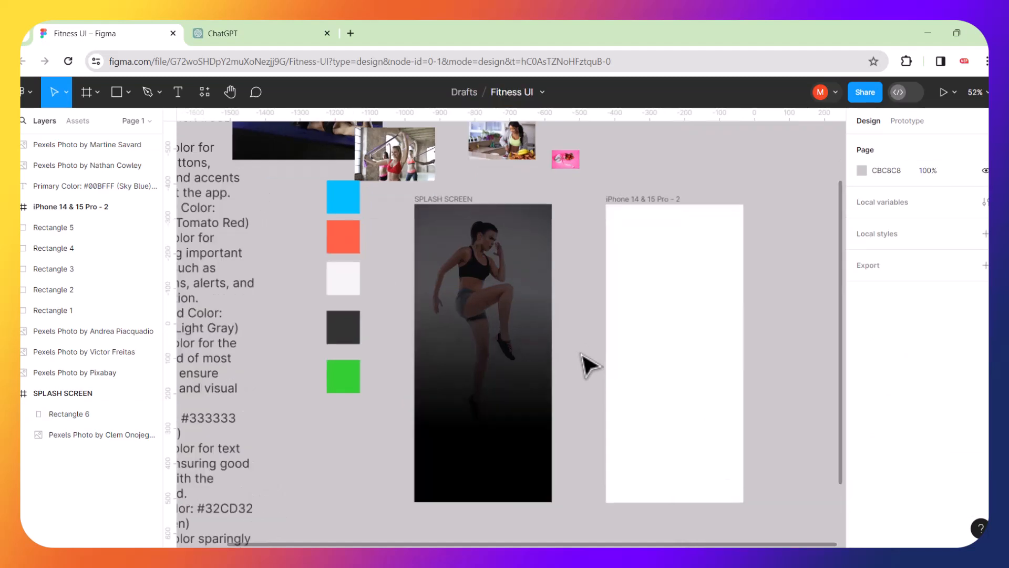
scroll(589, 365, "down", 4)
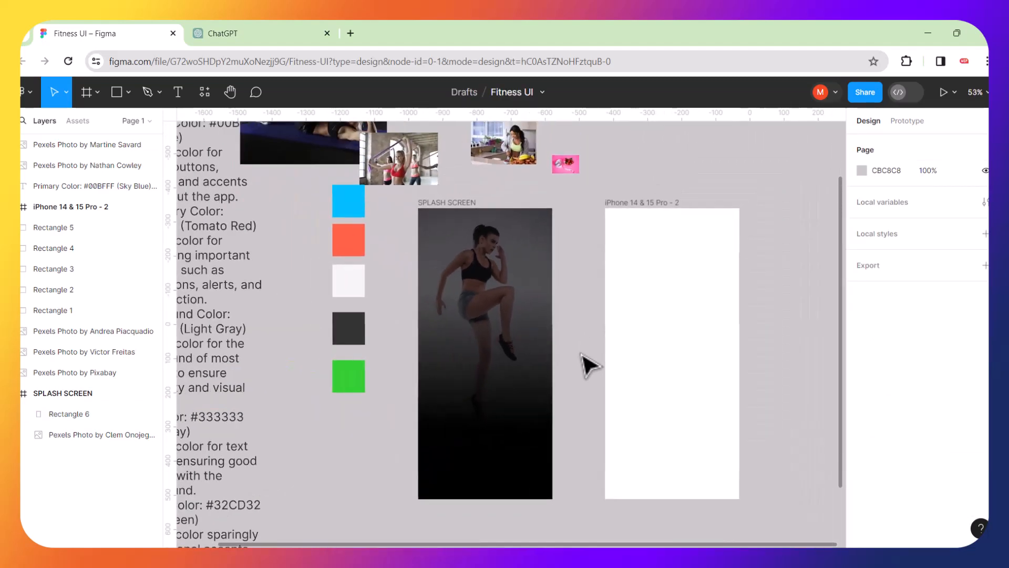
left_click(500, 360)
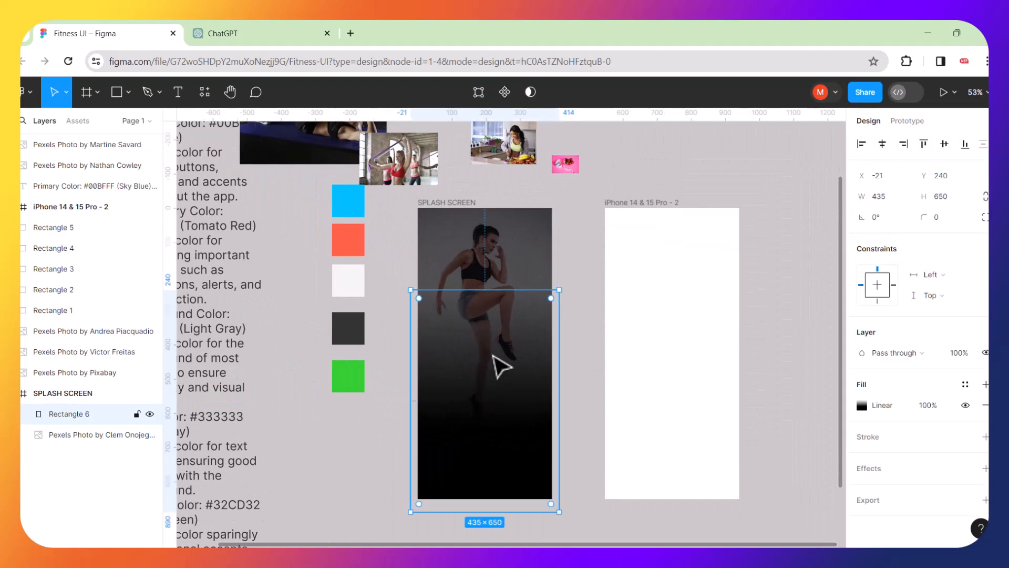
left_click_drag(486, 290, 485, 208)
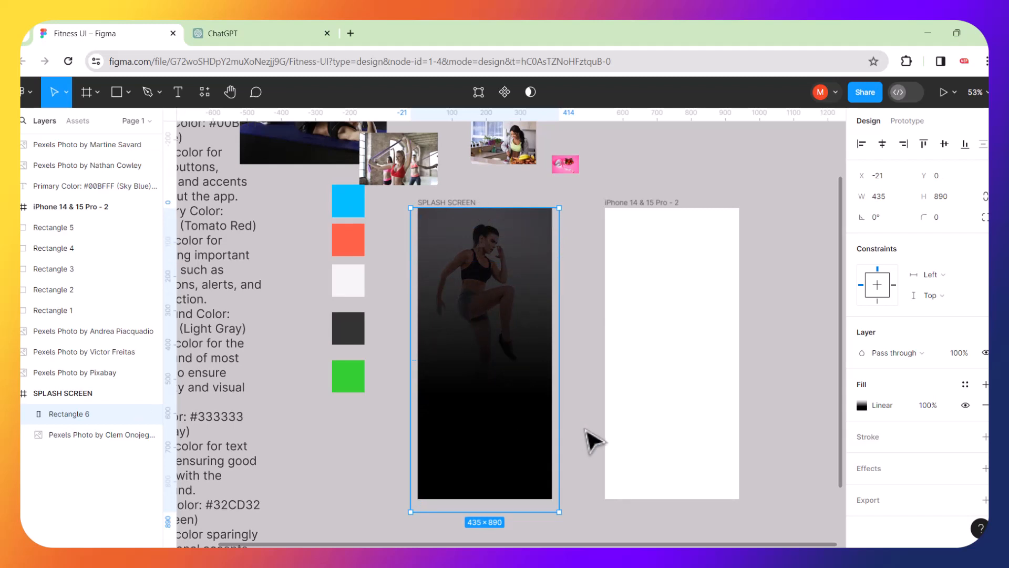
left_click(585, 429)
left_click(510, 409)
double_click(502, 398)
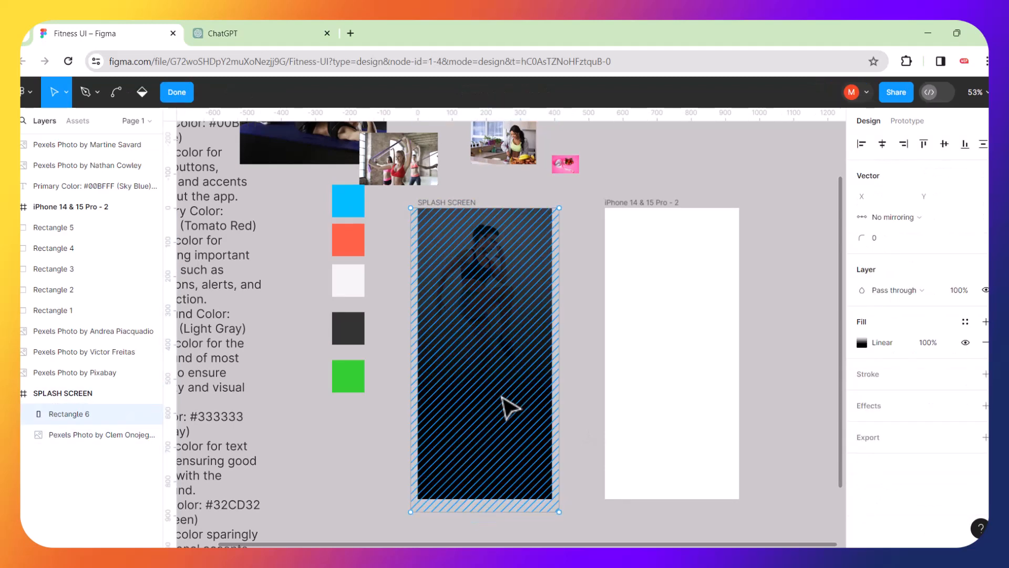
double_click(587, 379)
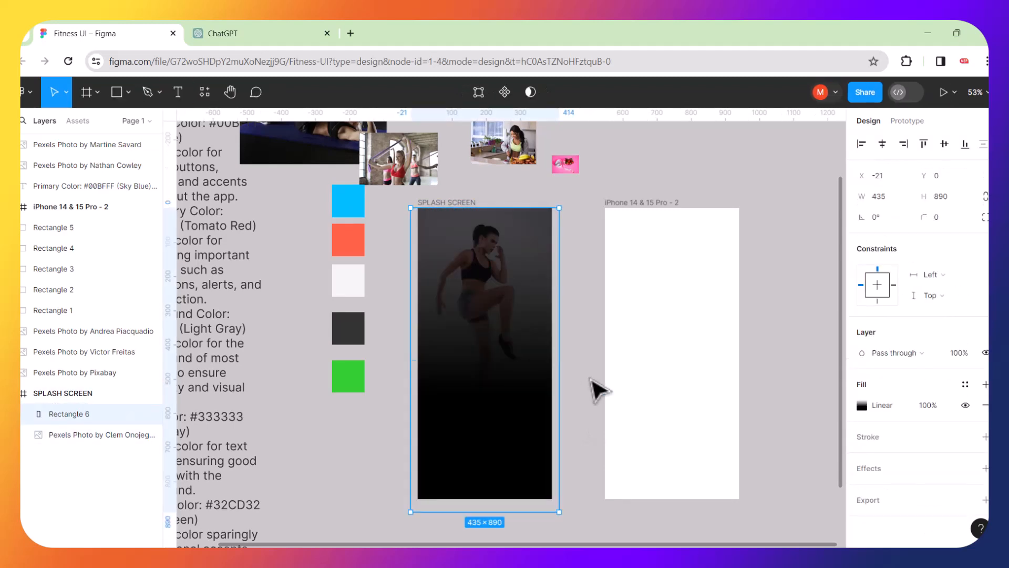
Add a middle gradient stop and adjust stops, setting the bottom black stop to 97% opacity.
left_click(863, 404)
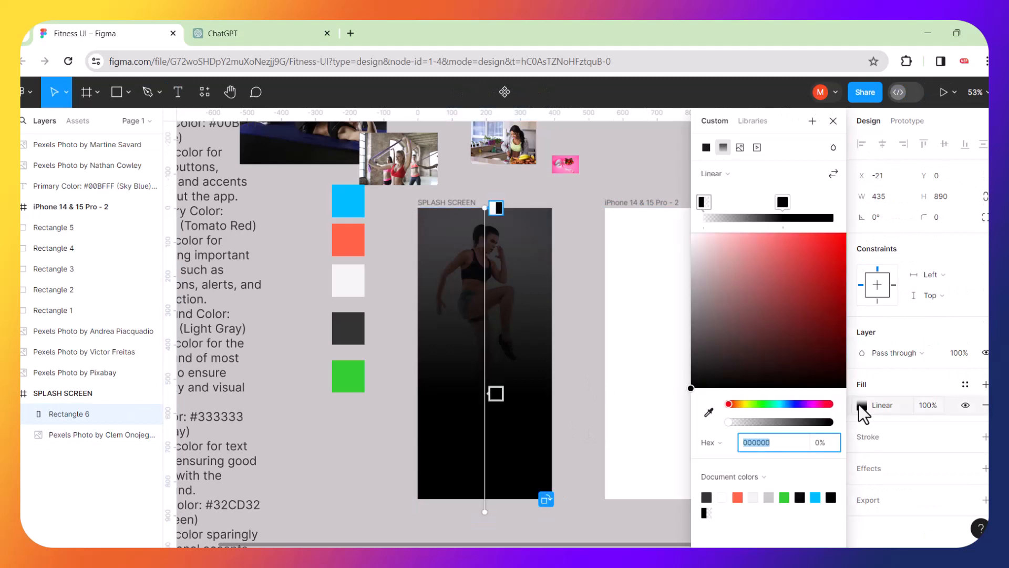
left_click_drag(784, 204, 759, 203)
left_click(773, 206)
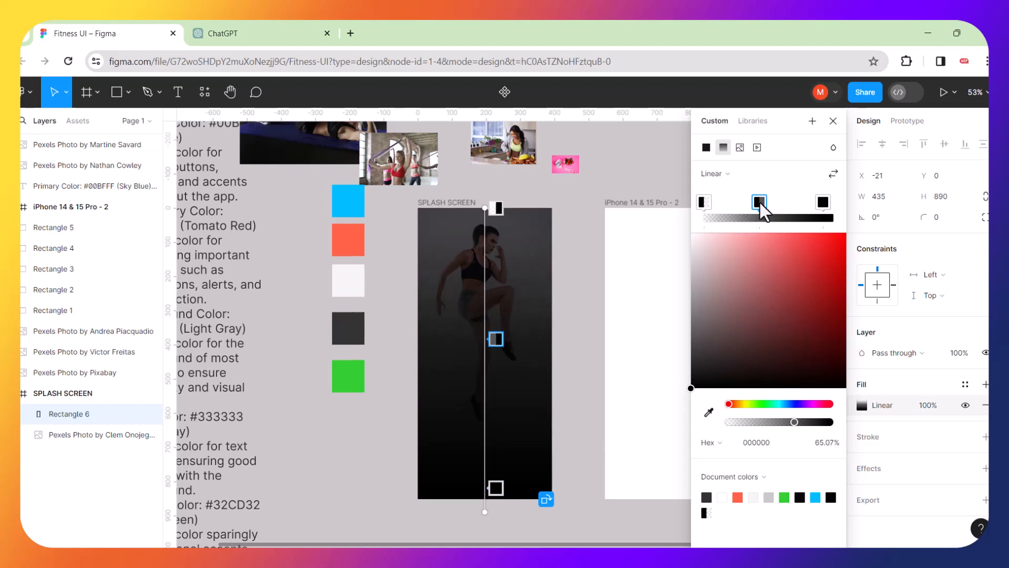
left_click(823, 204)
left_click_drag(823, 203, 815, 203)
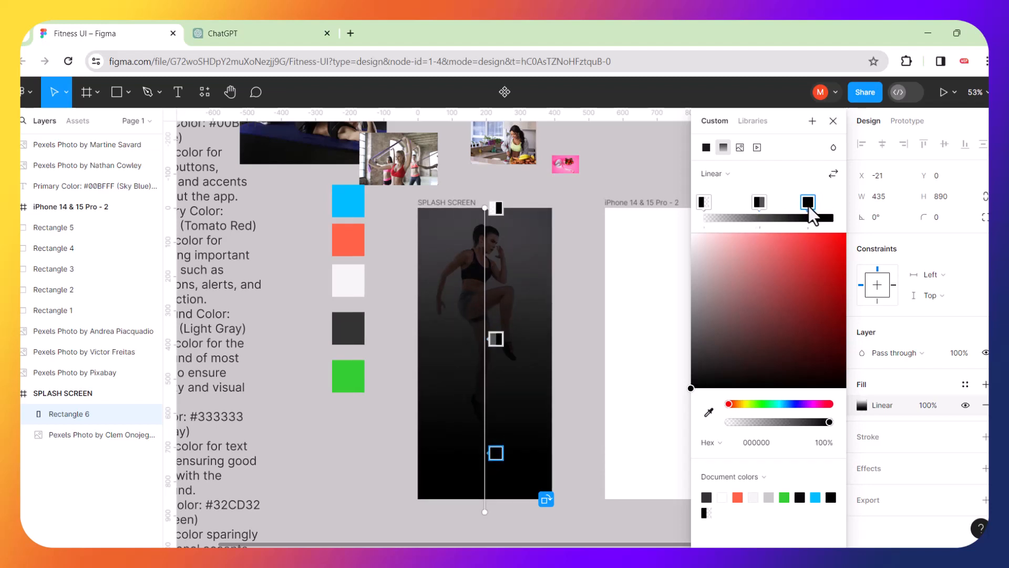
left_click(582, 307)
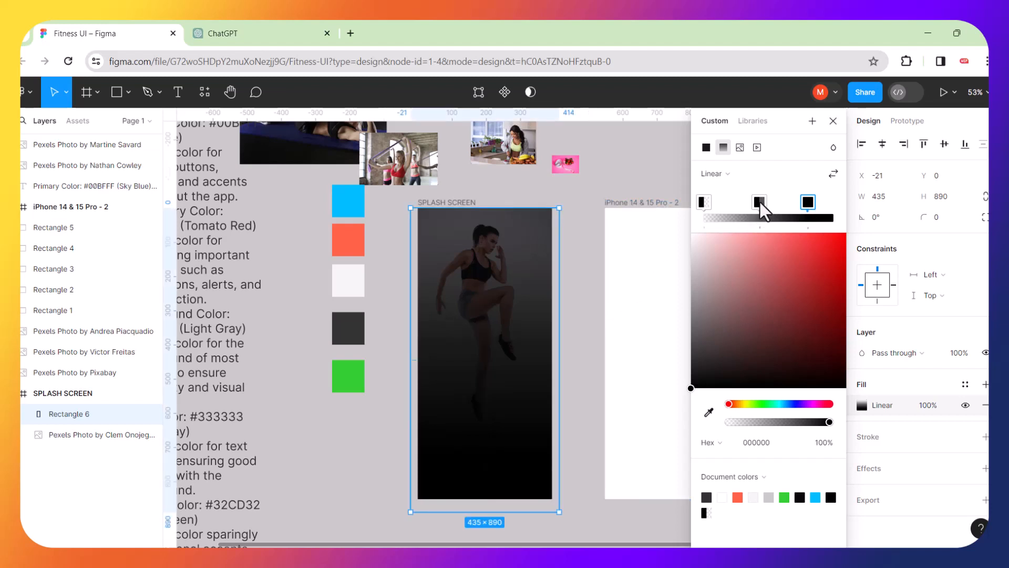
left_click_drag(761, 202, 743, 203)
left_click_drag(809, 203, 794, 204)
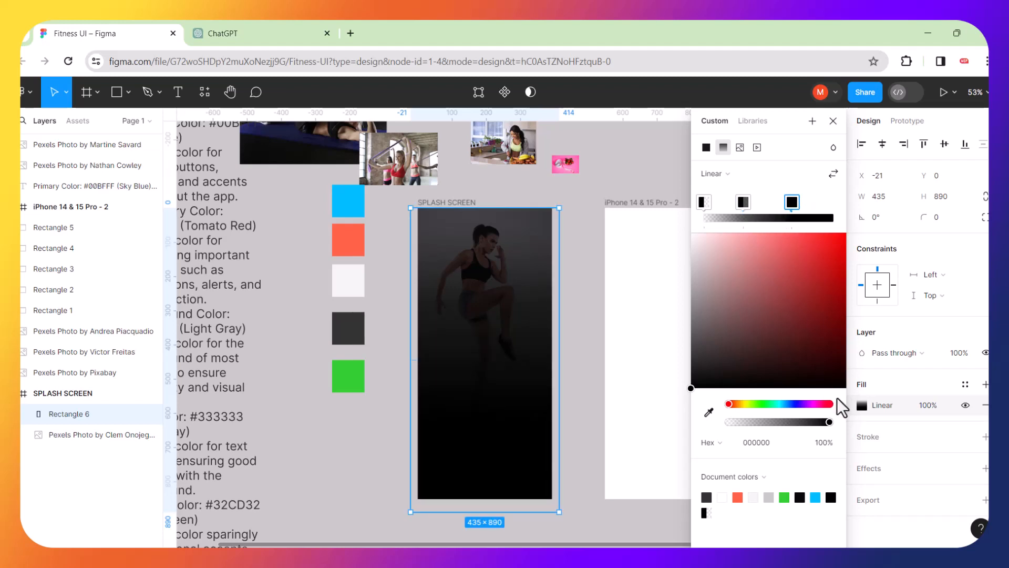
left_click_drag(829, 422, 819, 423)
left_click(594, 302)
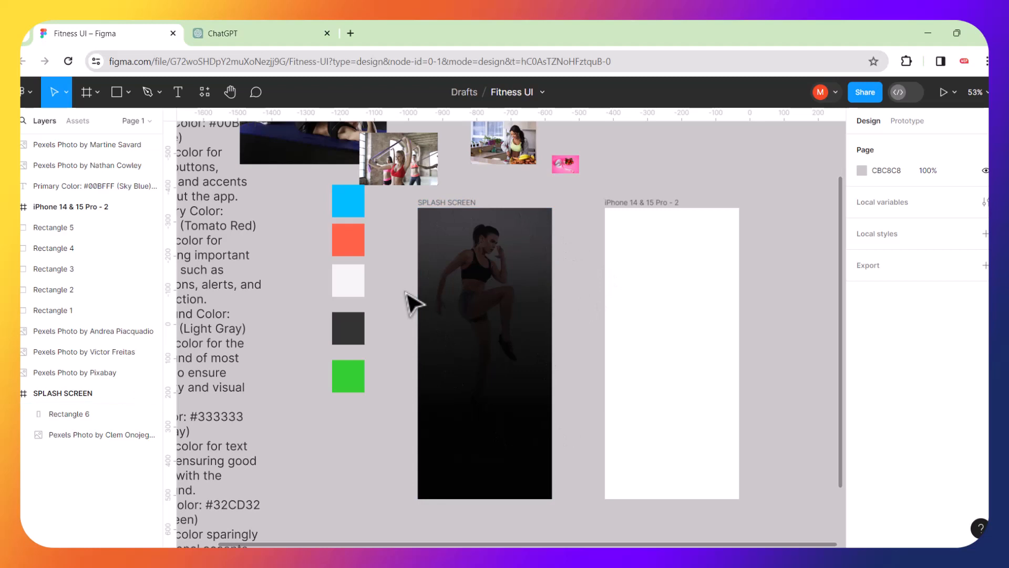
Highlight the 'Get Fit, Stay Healthy' tagline in ChatGPT's Splash Screen section, then minimize the browser.
left_click(273, 33)
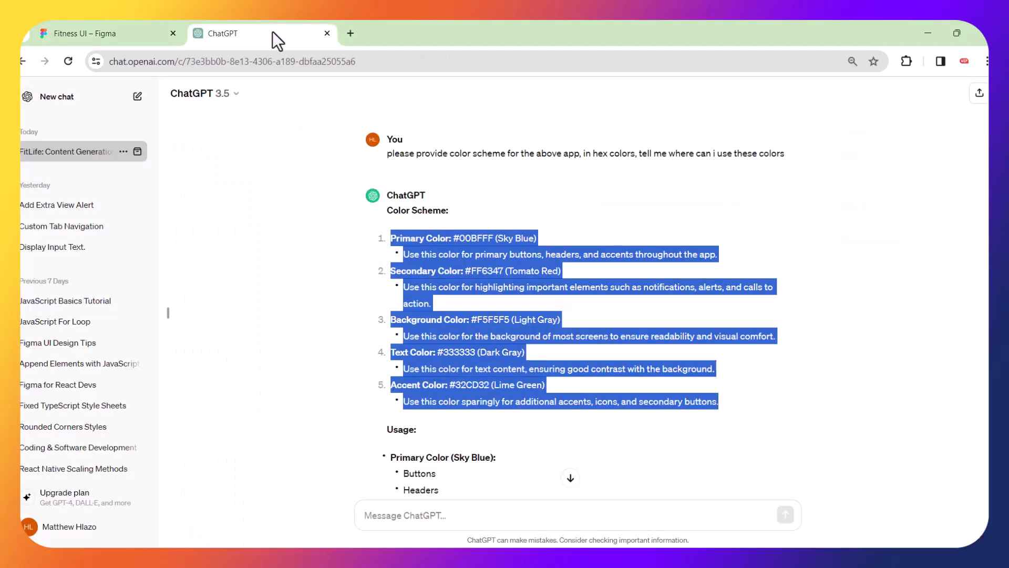
left_click(516, 229)
scroll(481, 247, "up", 15)
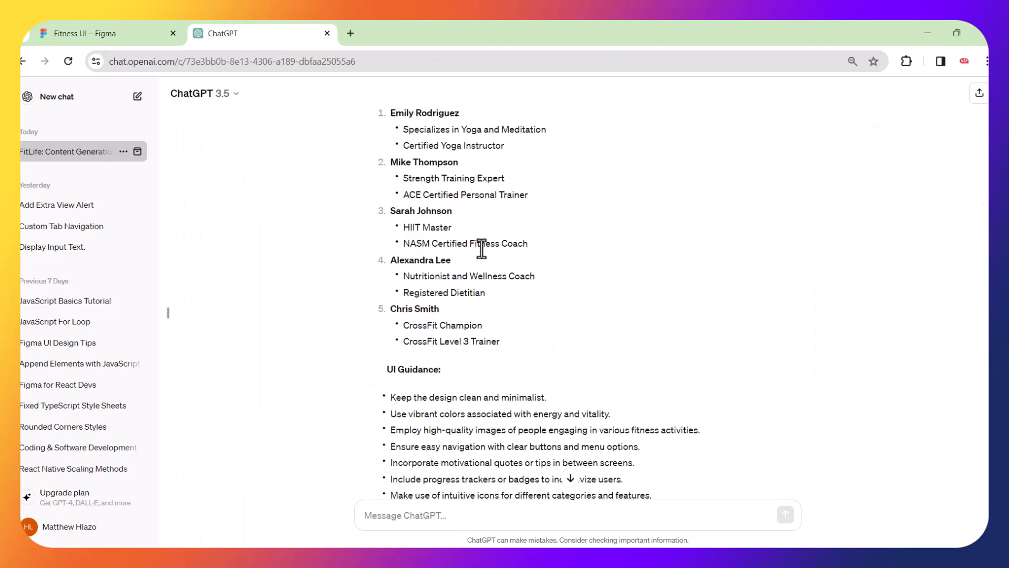
scroll(481, 249, "up", 7)
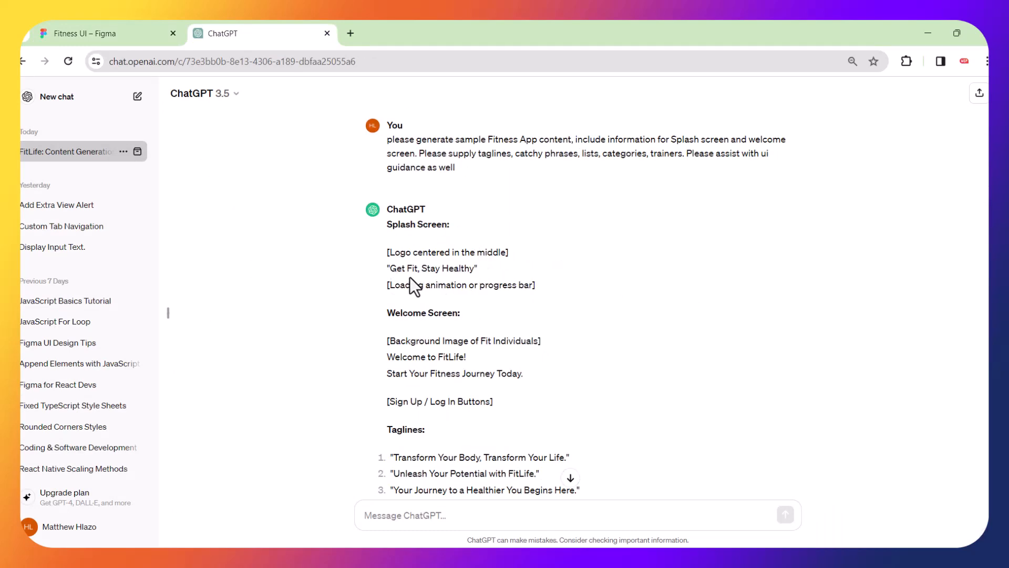
left_click_drag(475, 268, 390, 272)
key("ctrl+c")
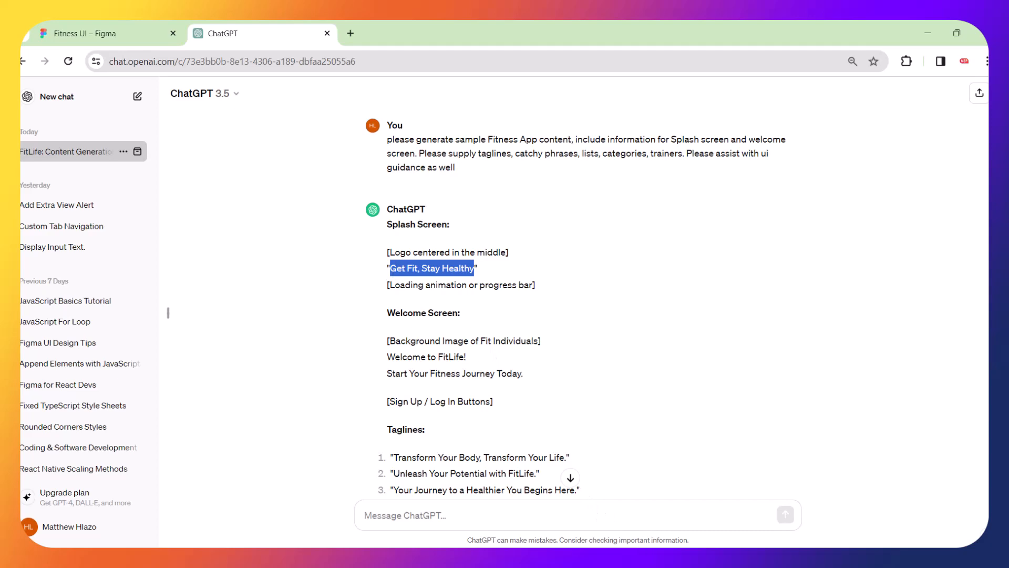
left_click(676, 559)
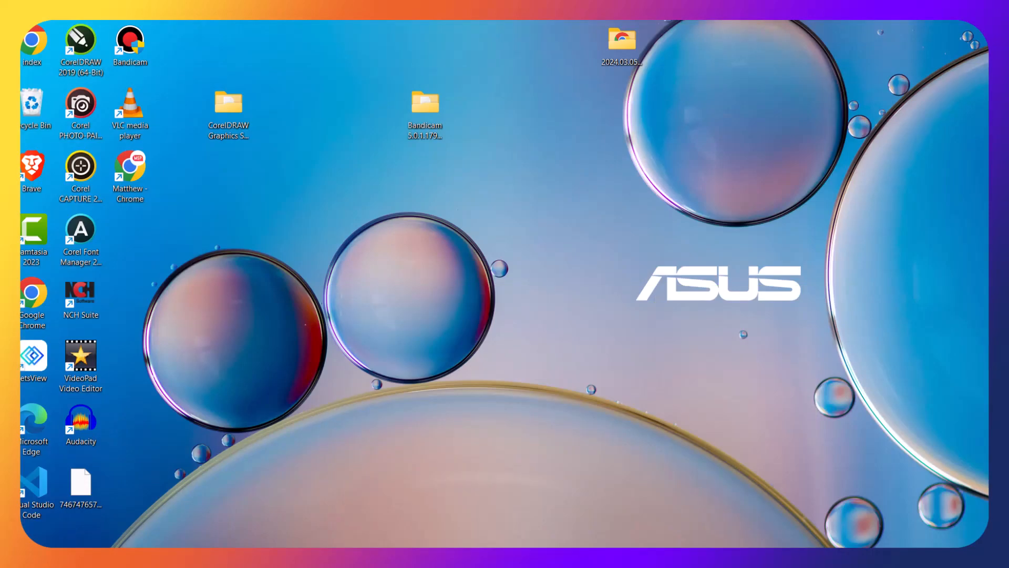
Paste 'Get Fit, Stay Healthy' as a text layer inside the SPLASH SCREEN frame.
left_click(677, 559)
left_click(128, 32)
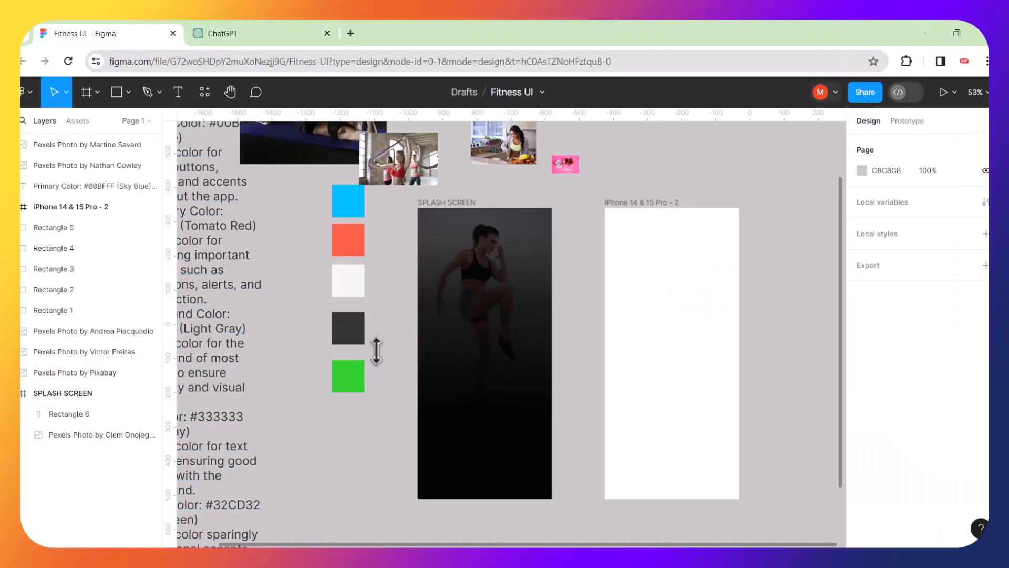
left_click(178, 92)
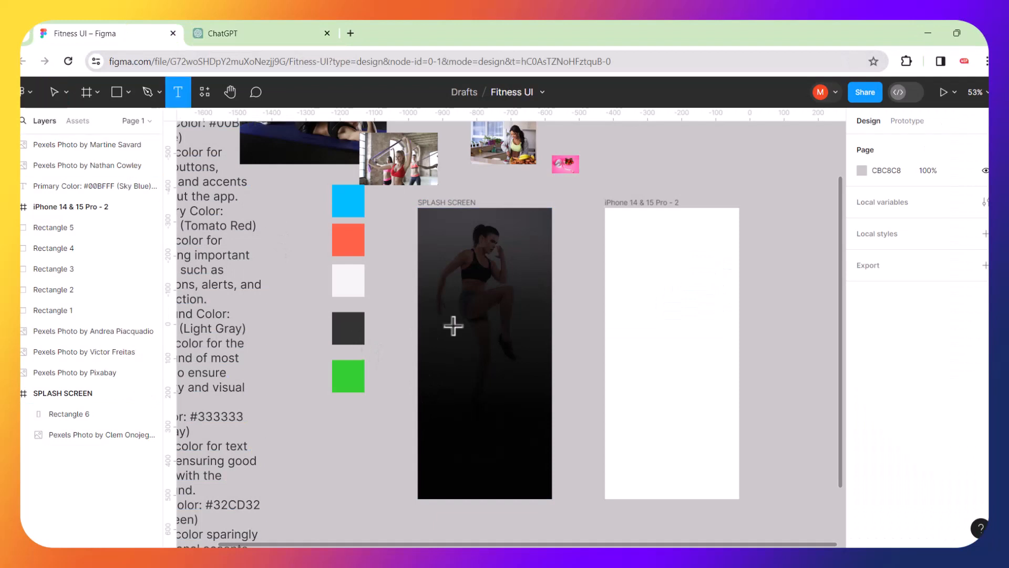
left_click(449, 374)
key("ctrl+v")
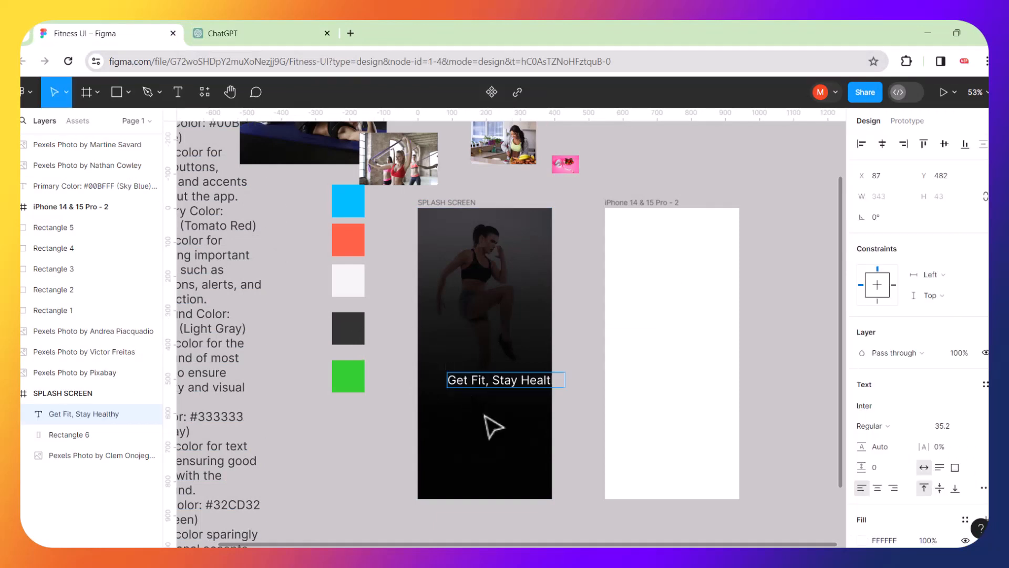
key("Escape")
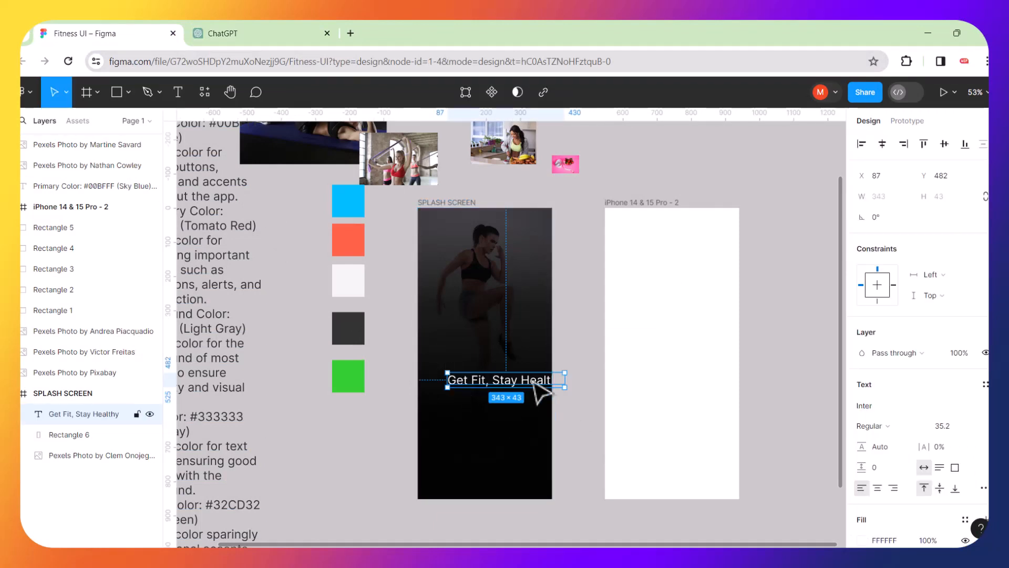
left_click_drag(535, 383, 524, 372)
Scale the tagline down proportionally to about 194 × 24 over the photo.
scroll(524, 372, "up", 5)
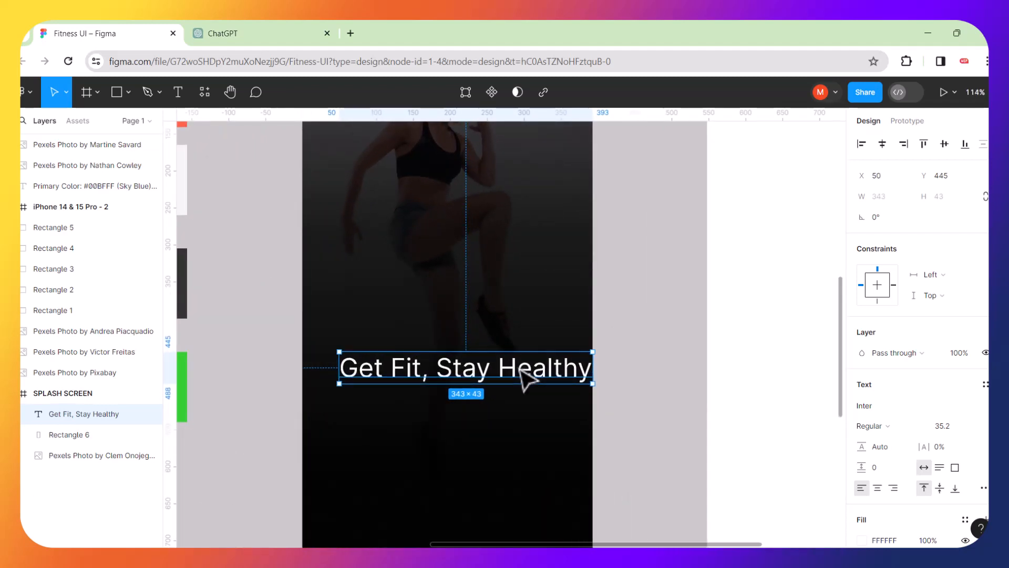
key("k")
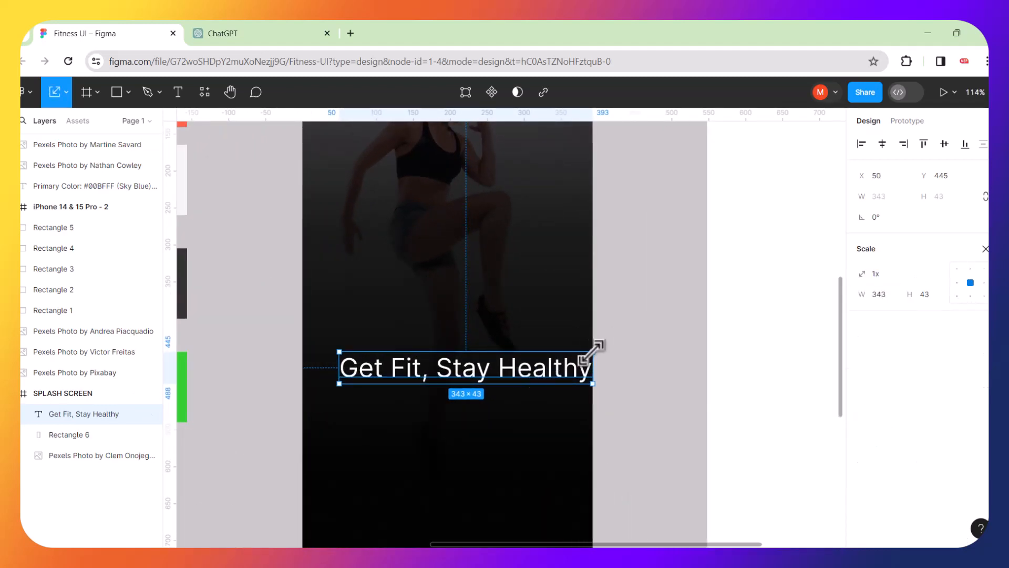
left_click_drag(592, 352, 496, 316)
left_click(631, 326)
scroll(554, 332, "down", 3)
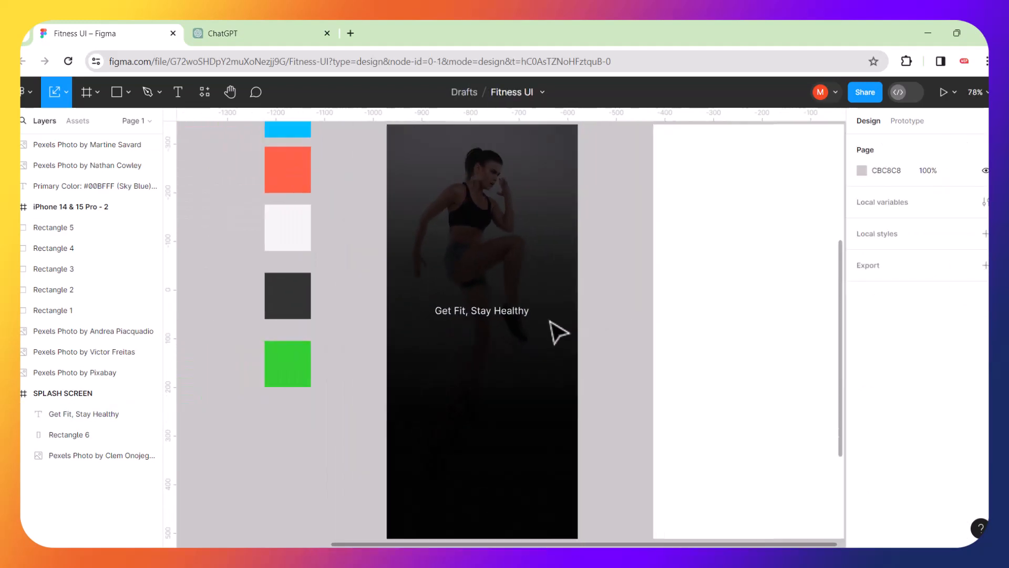
scroll(555, 331, "down", 2)
scroll(589, 324, "up", 3)
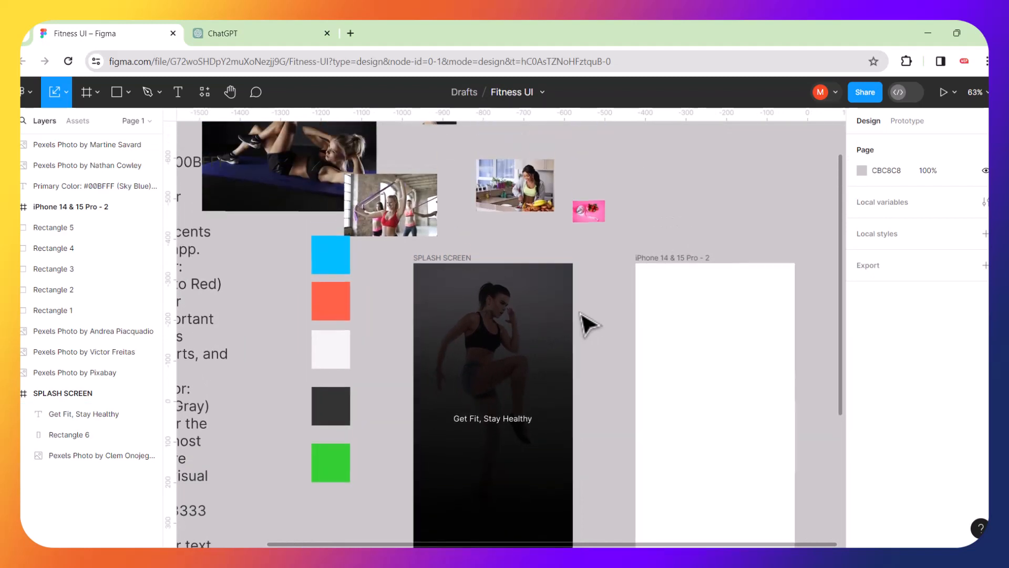
scroll(589, 324, "down", 2)
scroll(589, 324, "down", 2)
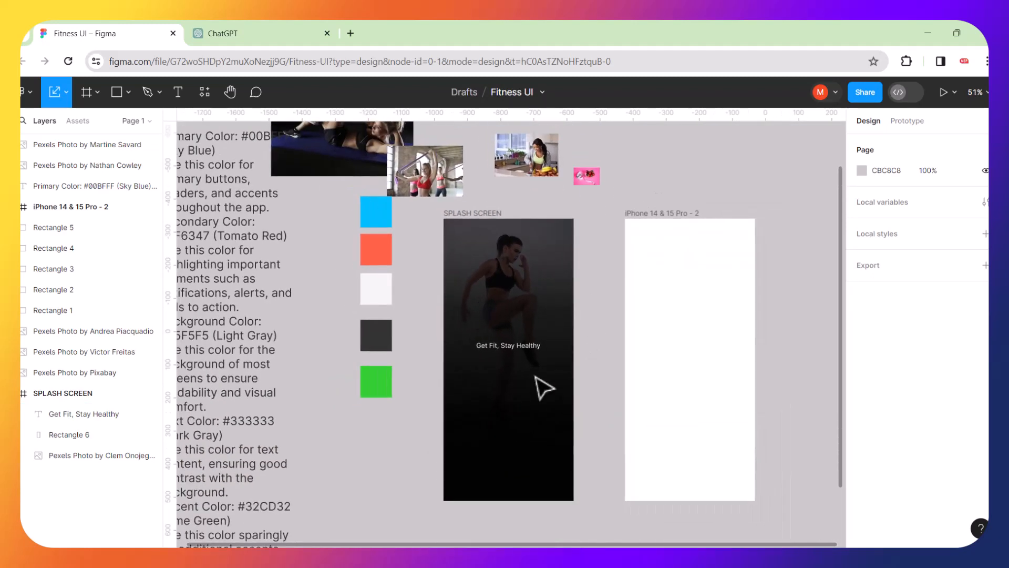
Search SVG Repo for 'fitness' icons in a new tab.
left_click(351, 33)
left_click(160, 85)
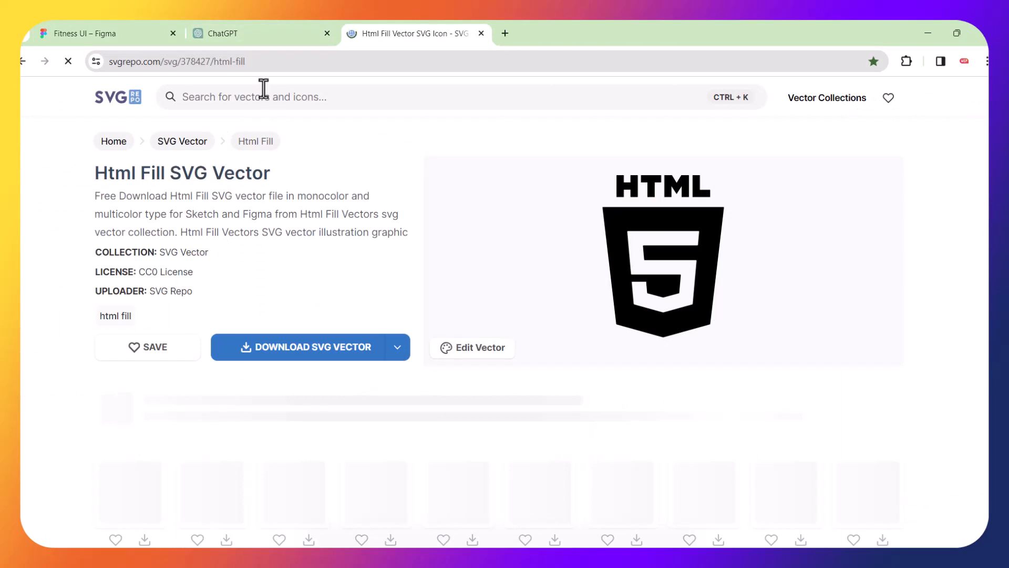
left_click(262, 97)
type("fitna")
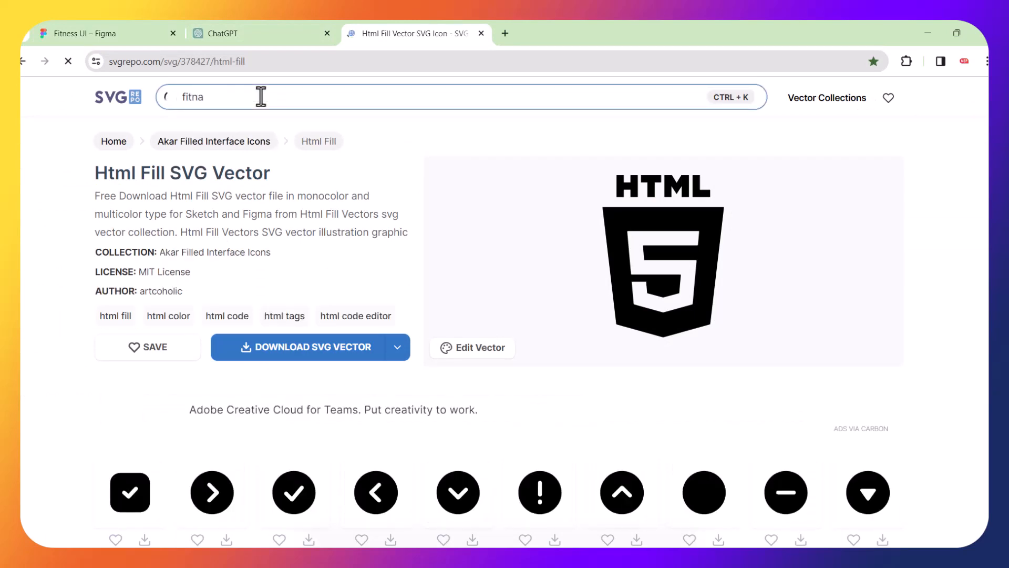
key("BackSpace")
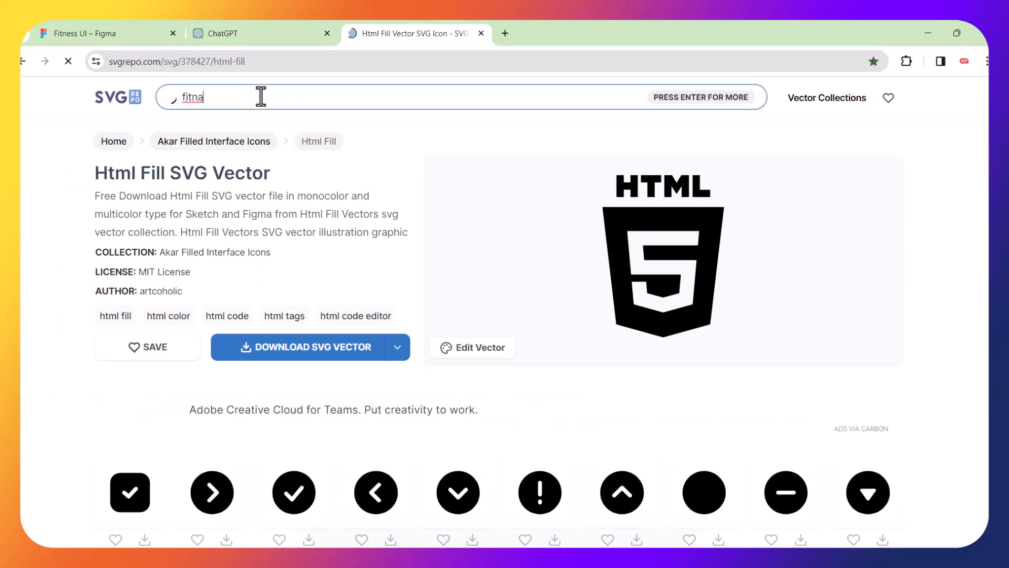
type("ess")
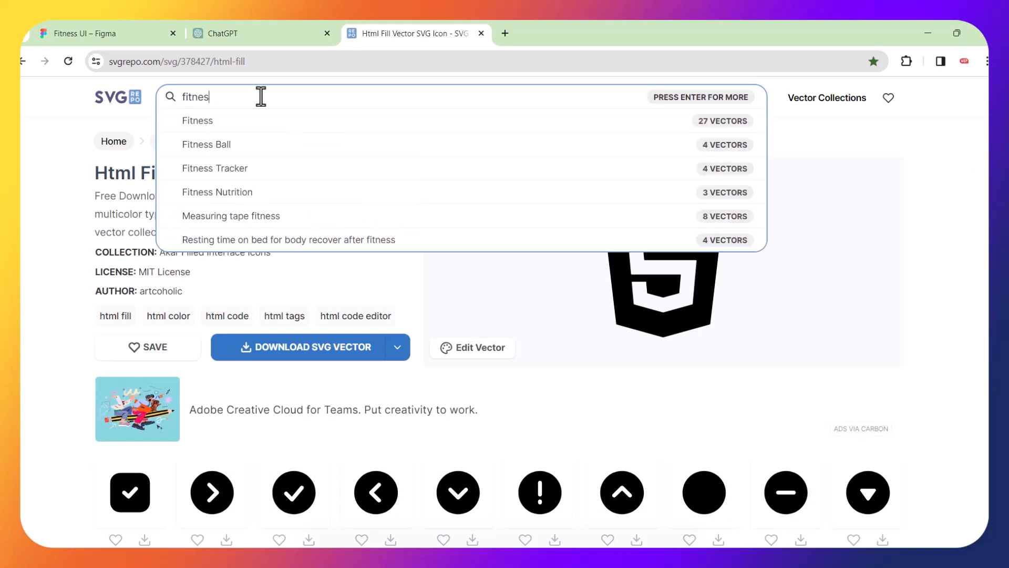
key("Return")
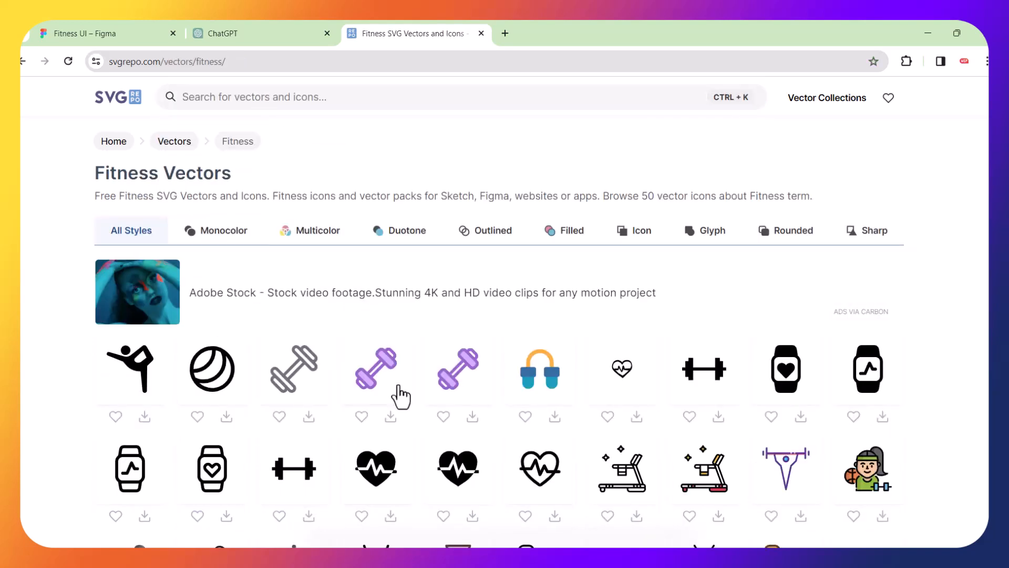
Browse the results and open the circled-dumbbell Fitness Facilities icon in the vector editor.
scroll(399, 395, "down", 3)
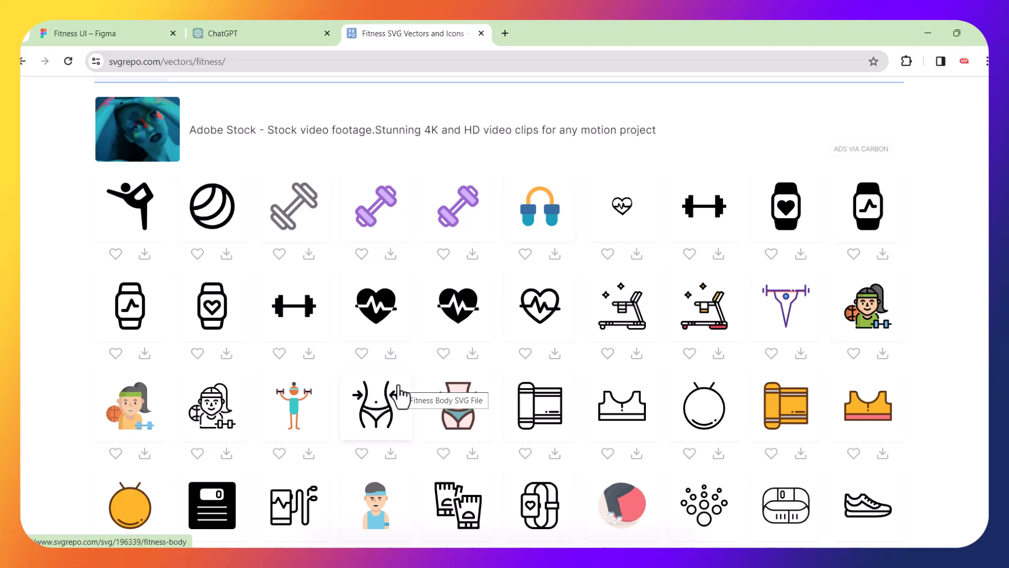
scroll(401, 394, "down", 5)
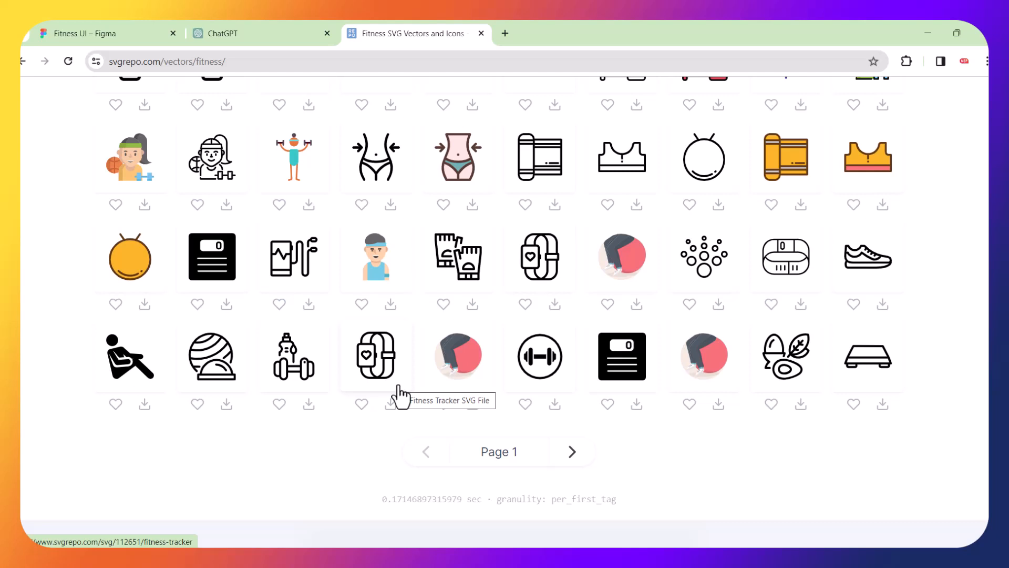
scroll(414, 487, "up", 3)
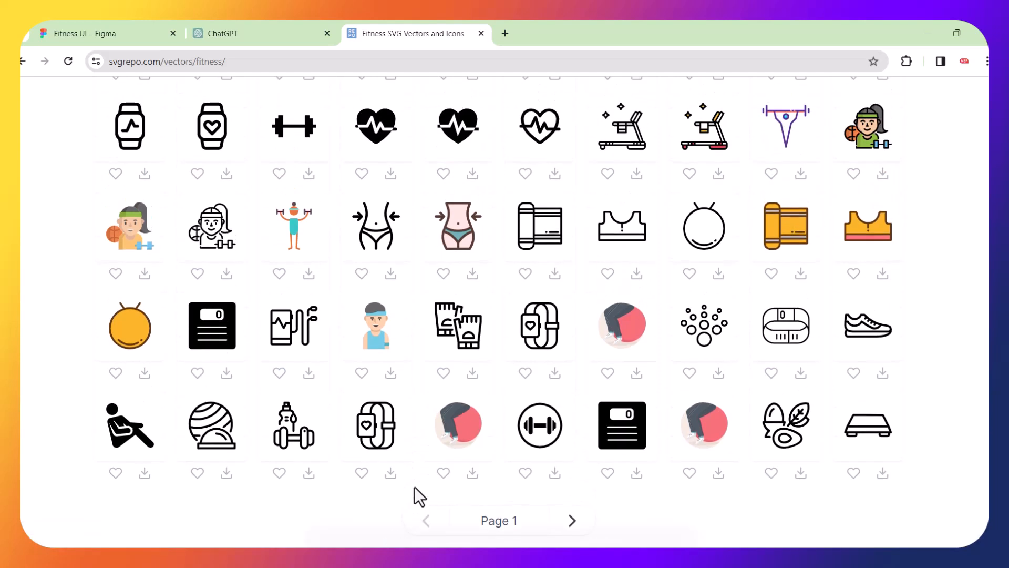
scroll(414, 487, "up", 1)
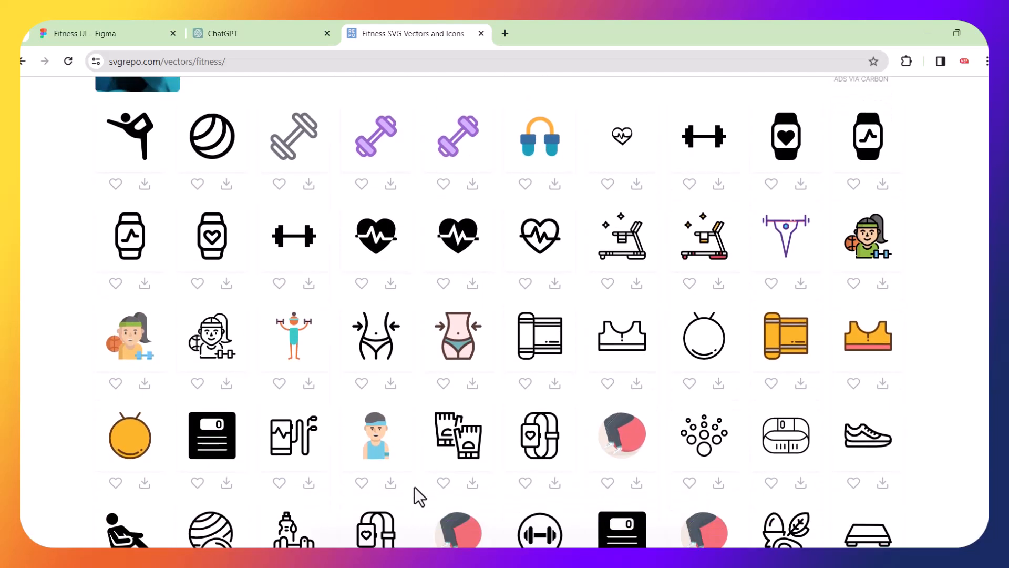
scroll(414, 487, "down", 4)
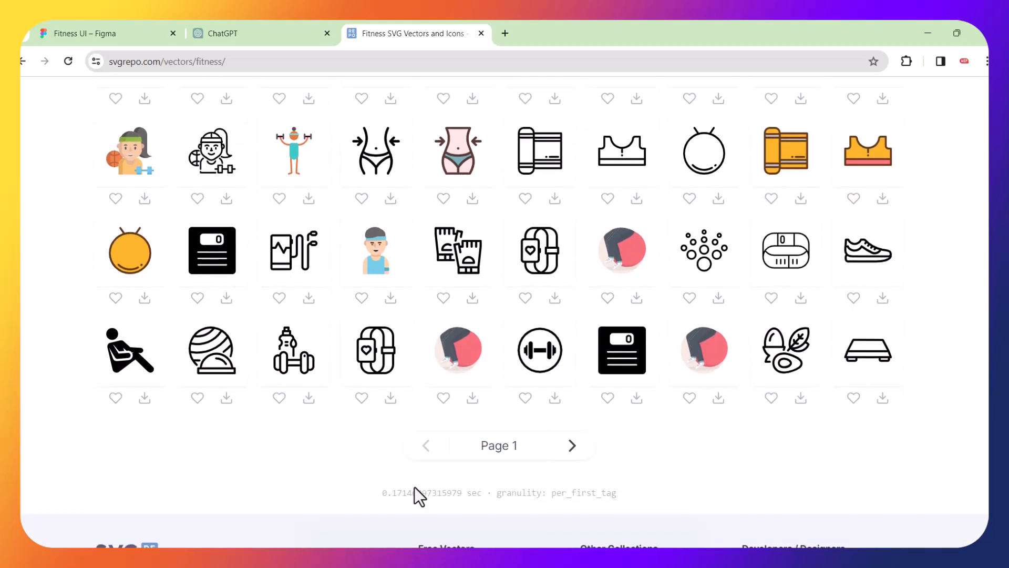
scroll(415, 486, "up", 4)
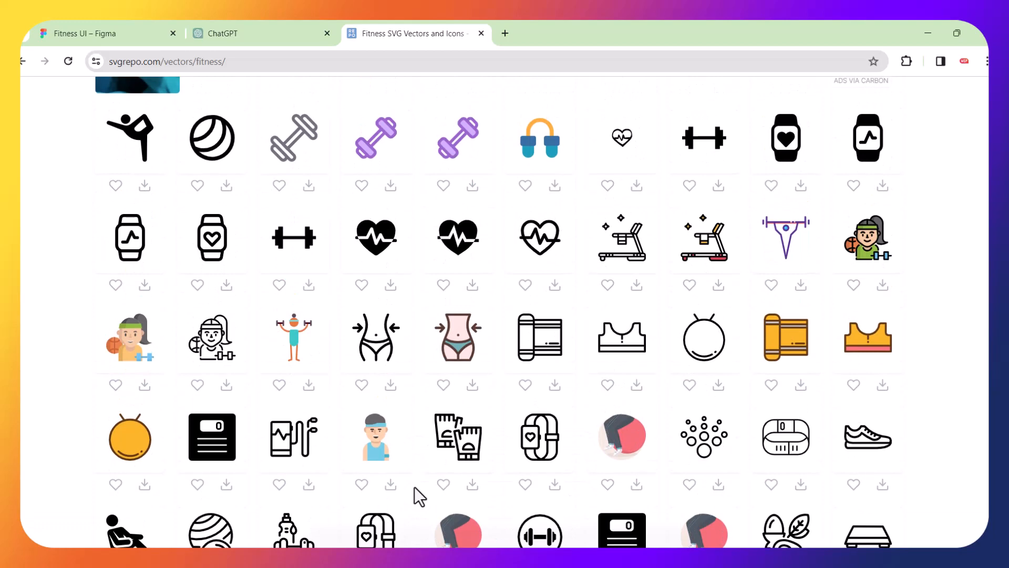
scroll(414, 487, "up", 1)
scroll(414, 487, "up", 1)
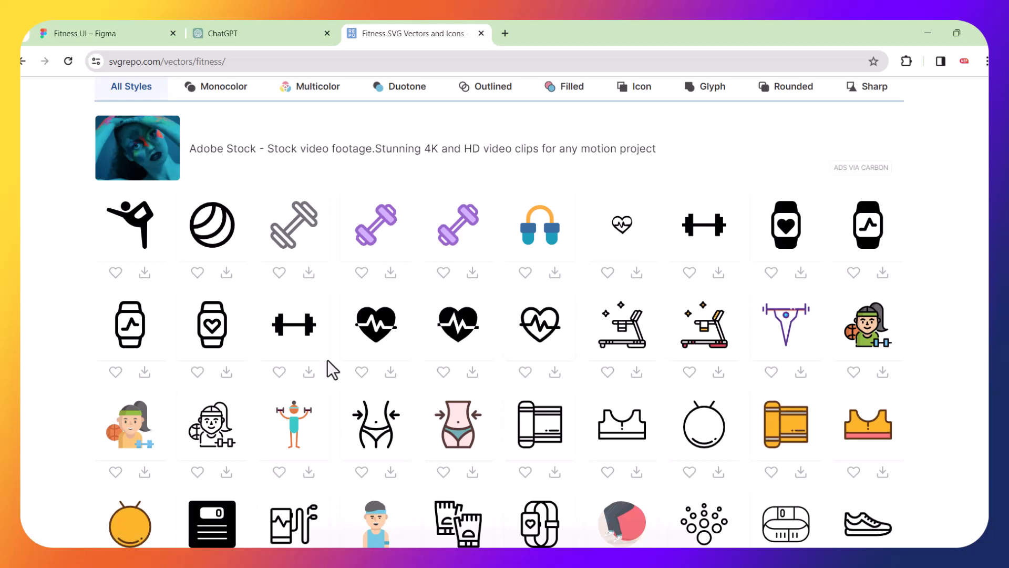
scroll(295, 328, "down", 5)
scroll(293, 321, "down", 1)
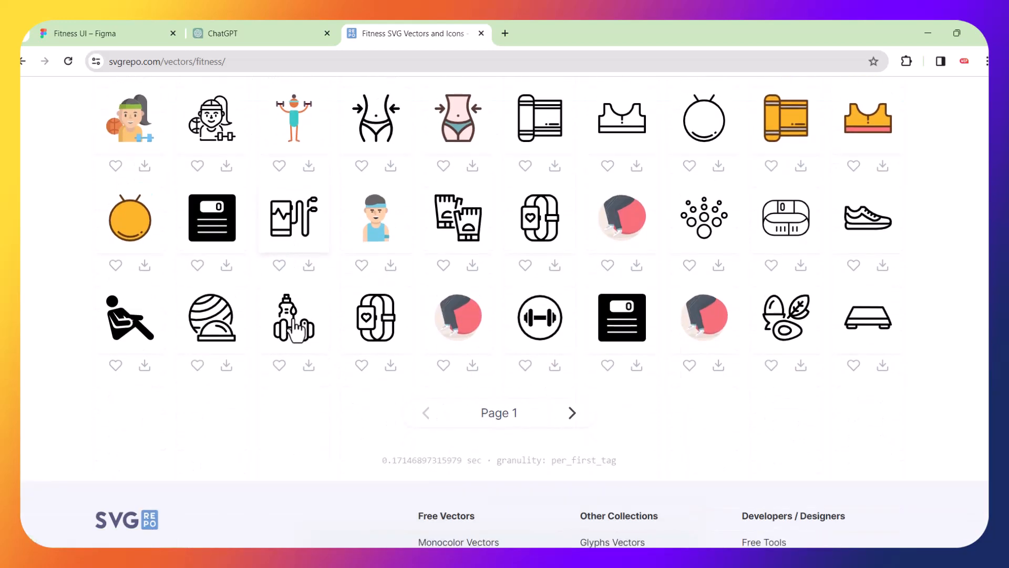
scroll(297, 330, "up", 5)
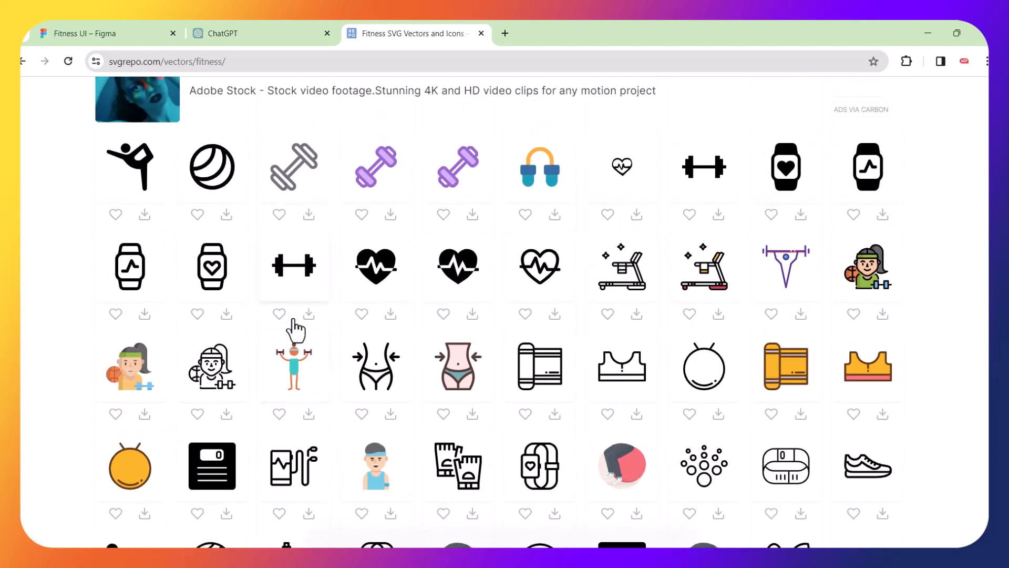
scroll(295, 329, "down", 3)
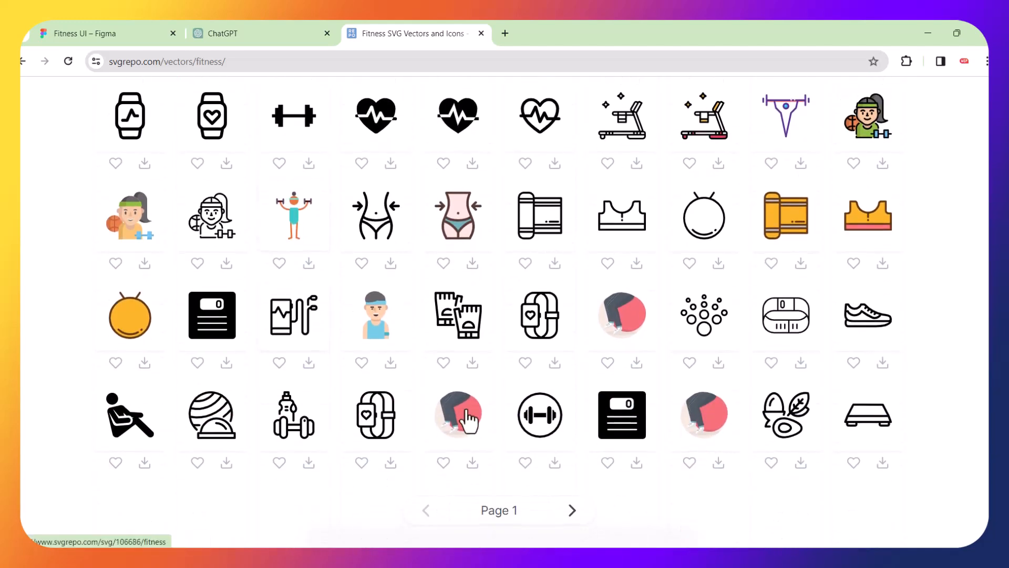
left_click(537, 420)
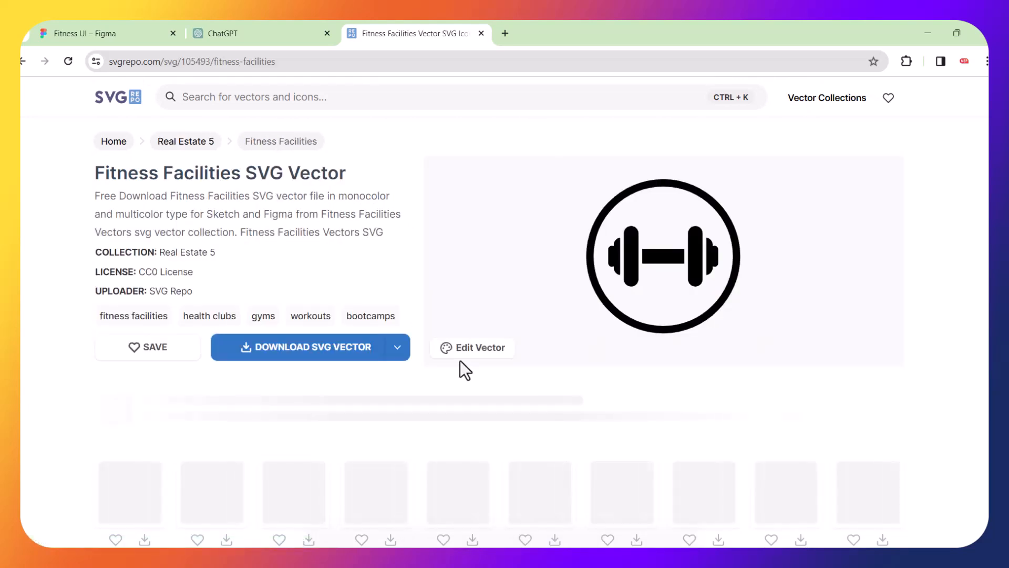
left_click(400, 350)
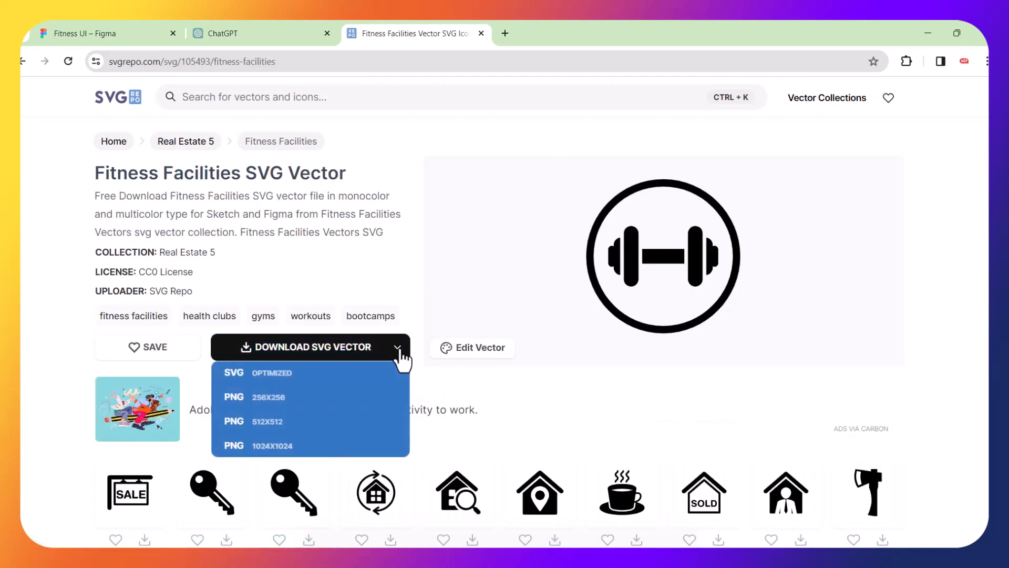
left_click(475, 351)
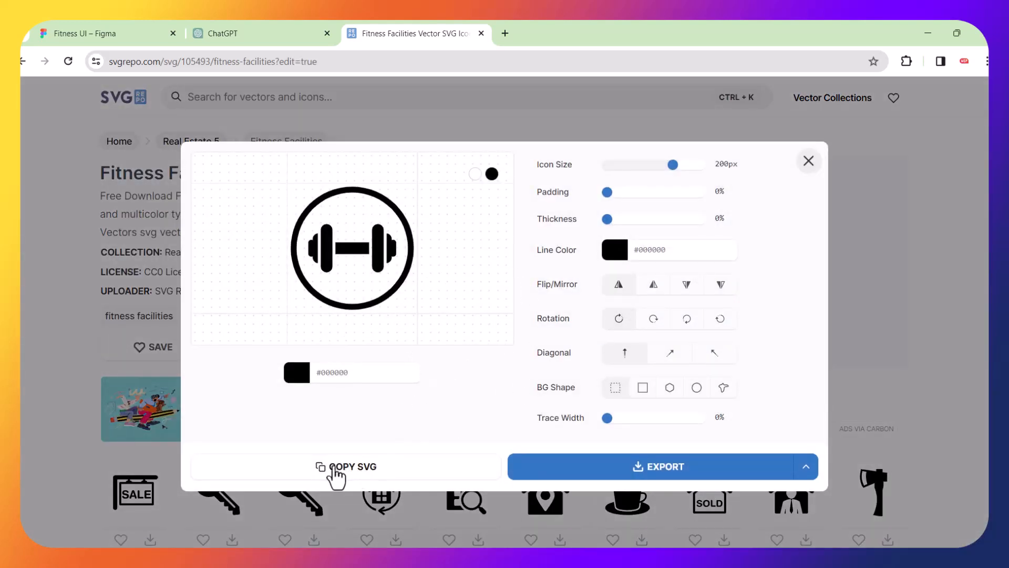
Paste the dumbbell SVG, remove its empty wrapper frame, and place it on the SPLASH SCREEN photo.
left_click(139, 33)
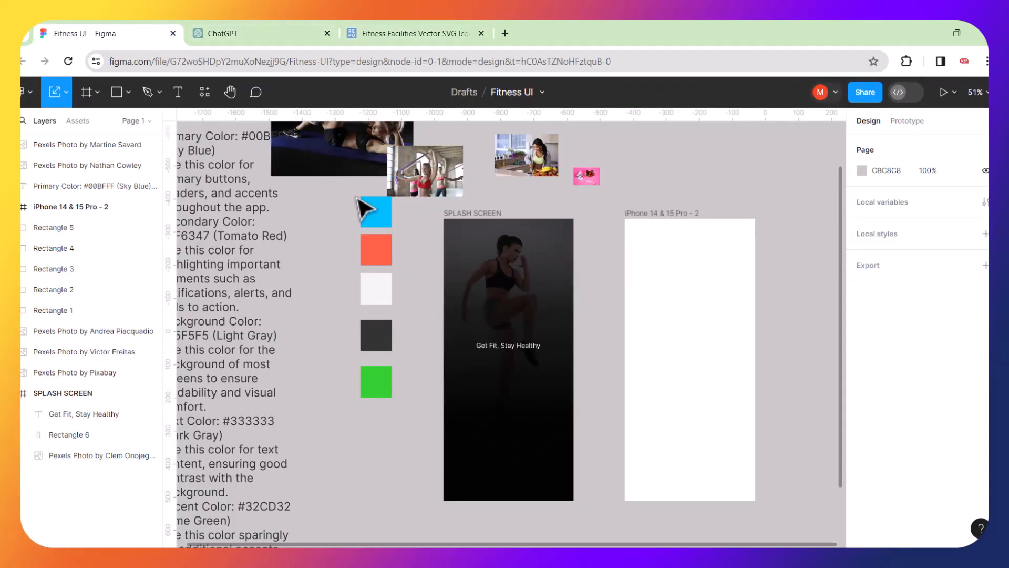
key("ctrl+v")
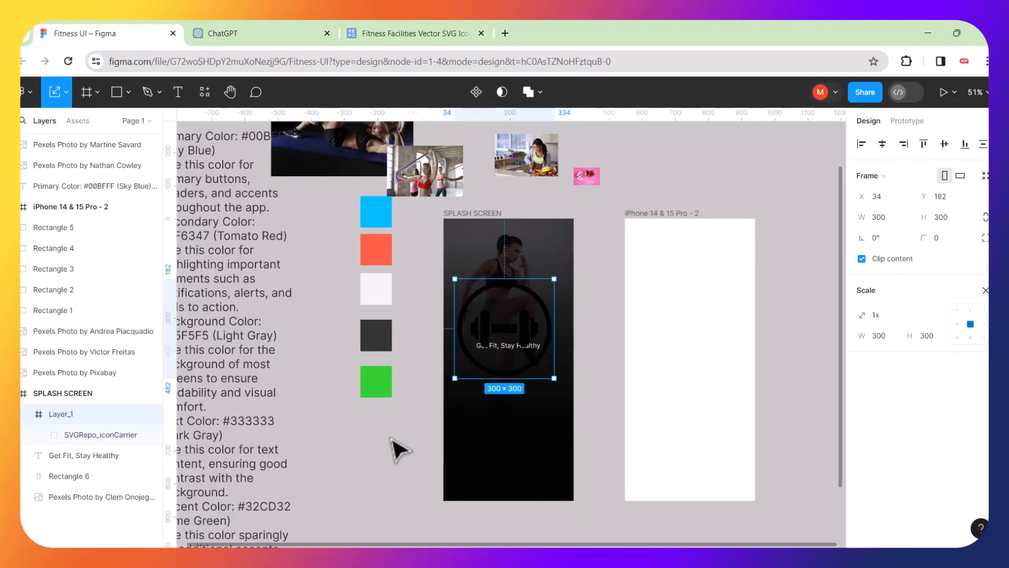
left_click_drag(527, 319, 694, 318)
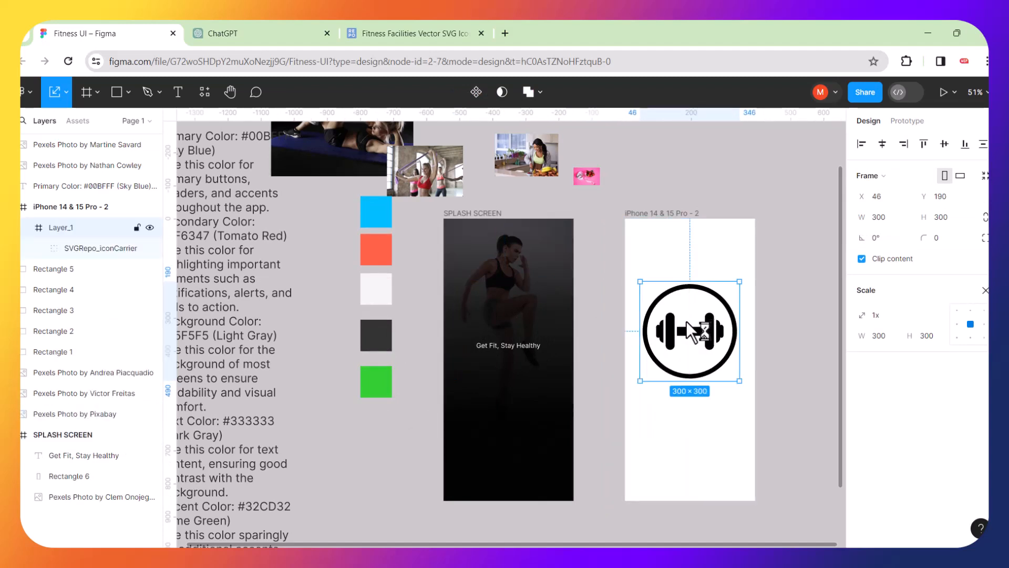
double_click(689, 333)
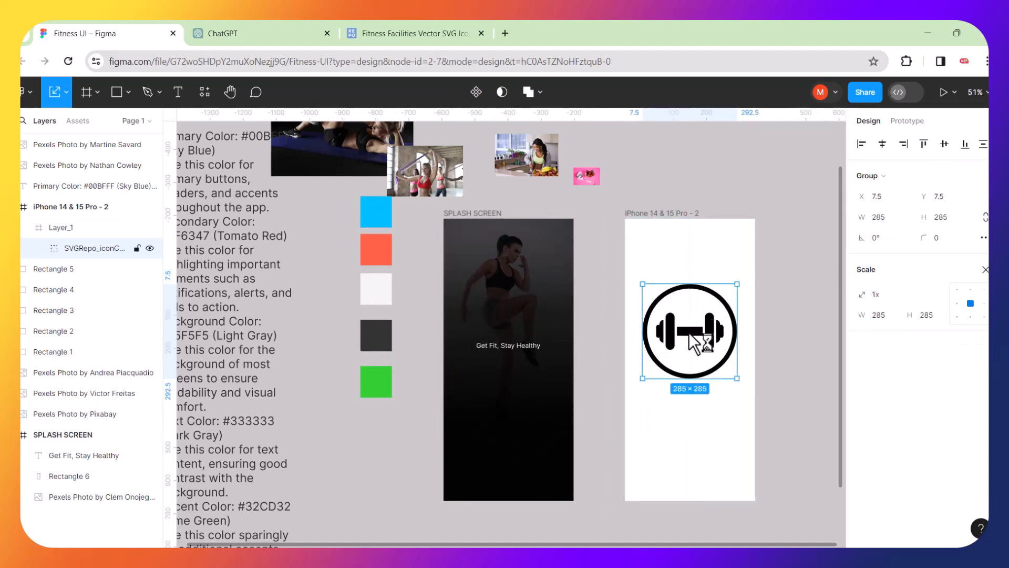
left_click_drag(690, 334, 694, 442)
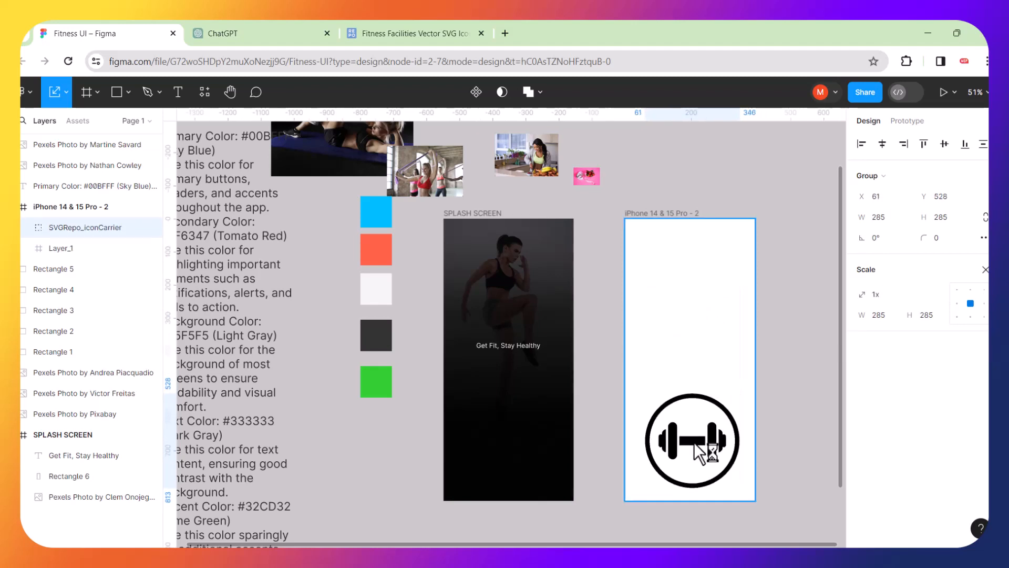
left_click(693, 374)
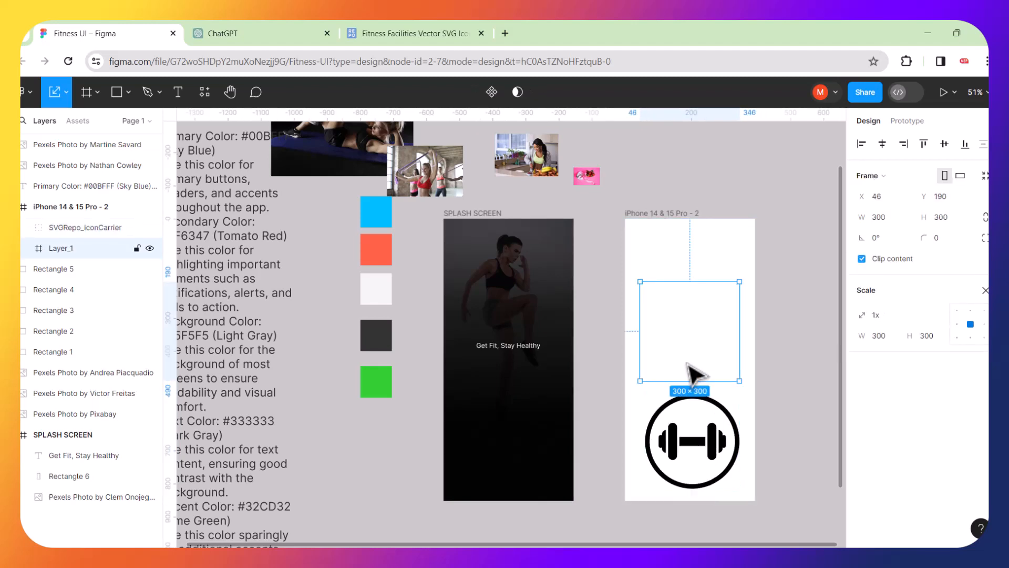
key("Delete")
left_click(717, 462)
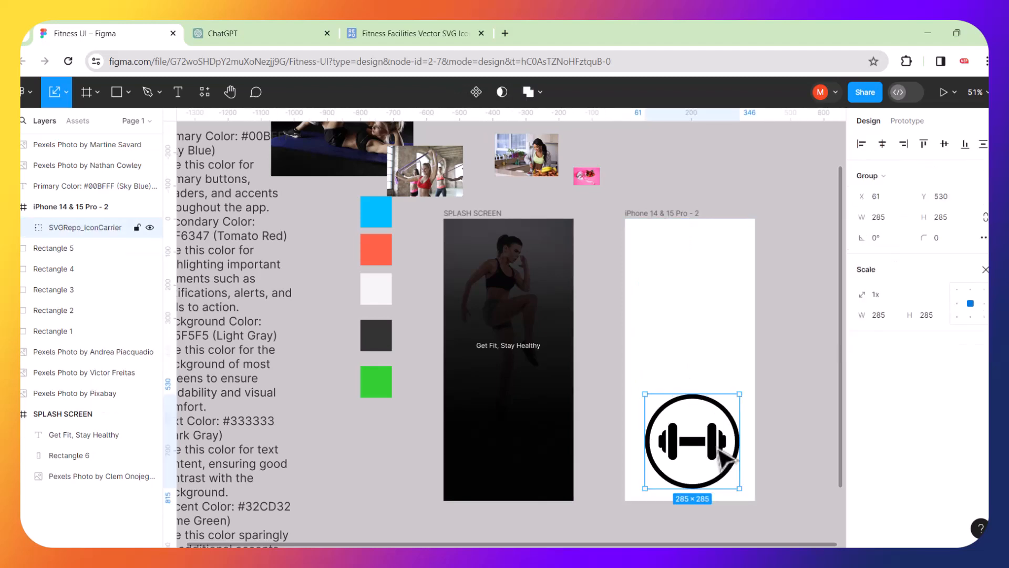
left_click_drag(727, 460, 537, 316)
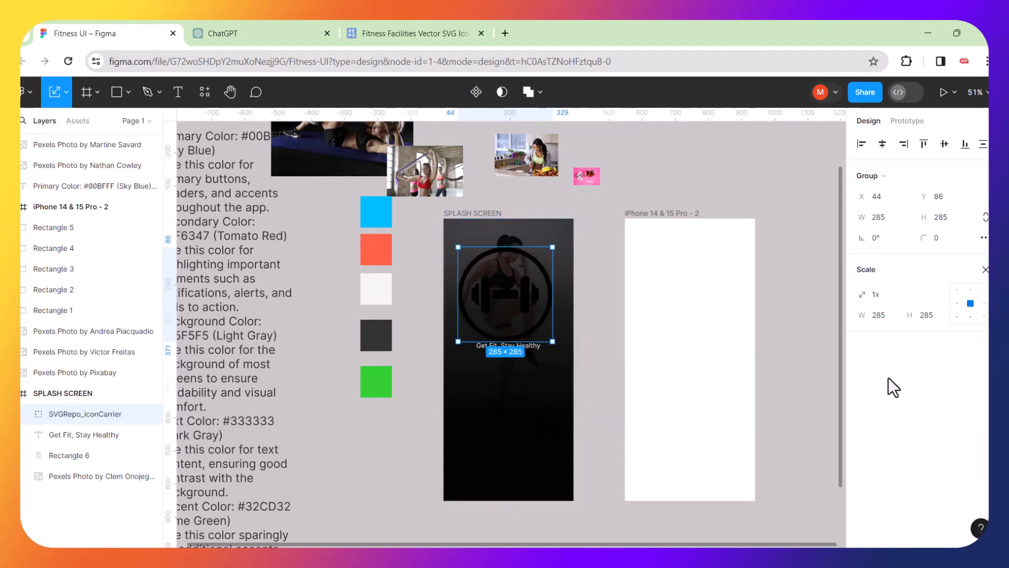
Recolour the dumbbell icon's fill to light gray F5F5F5 using the eyedropper.
key("v")
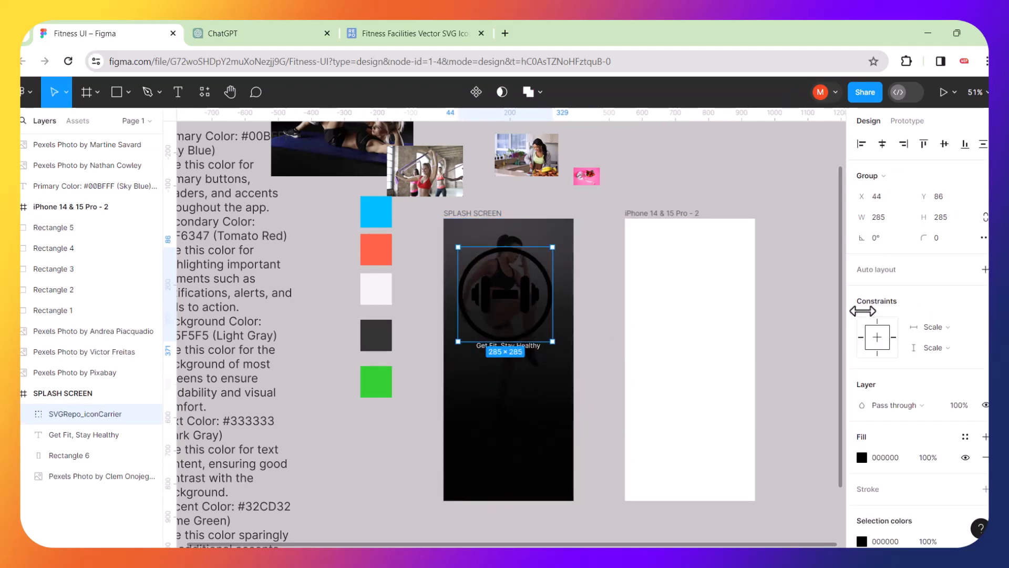
left_click(863, 453)
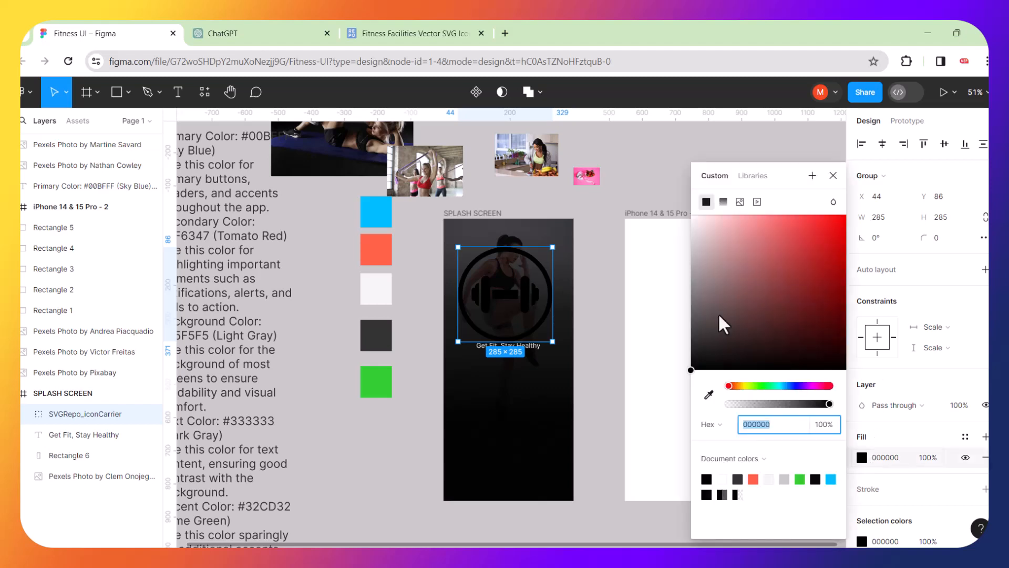
left_click(709, 396)
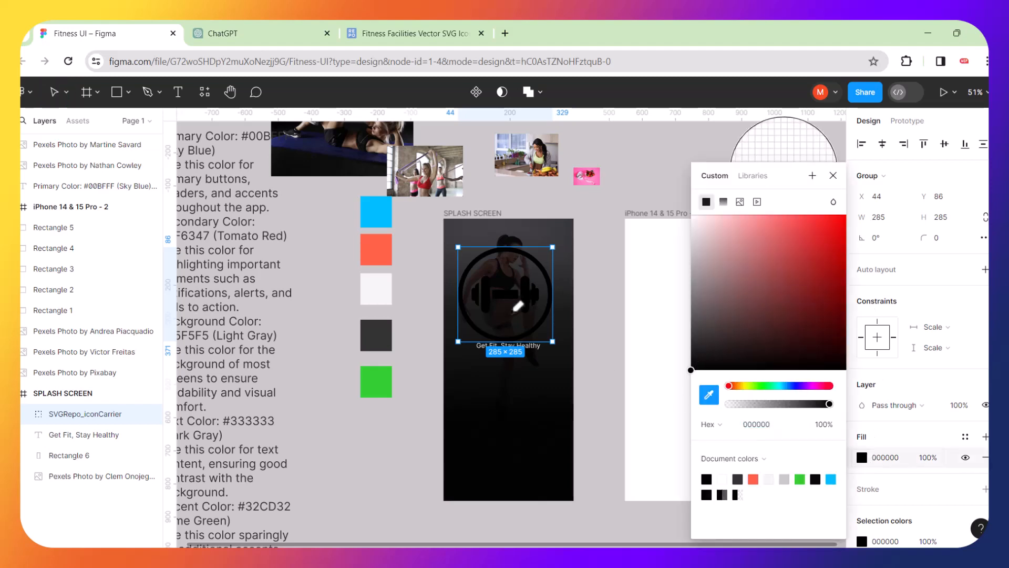
left_click(382, 292)
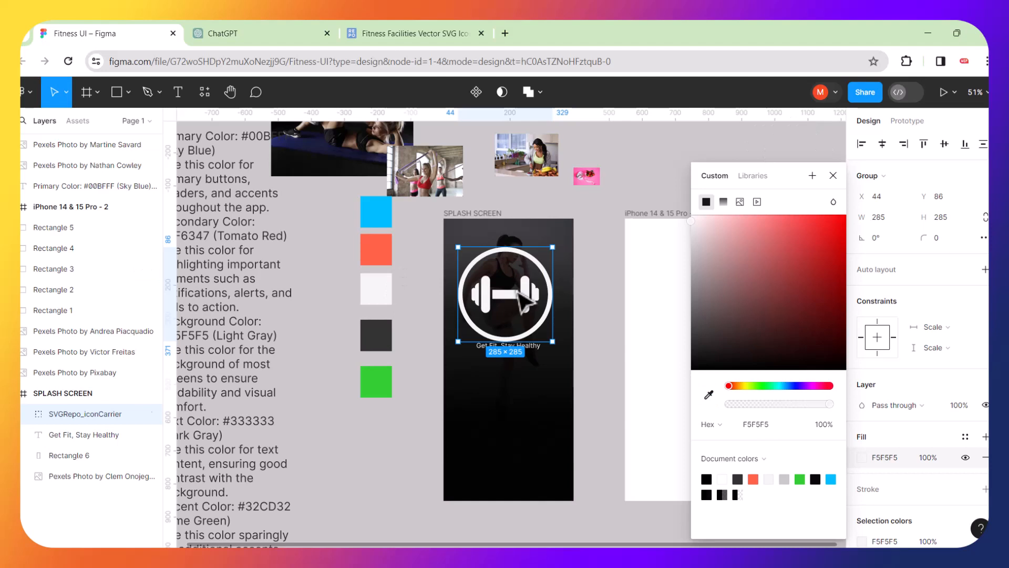
left_click(581, 309)
scroll(550, 292, "up", 2)
scroll(543, 287, "up", 3)
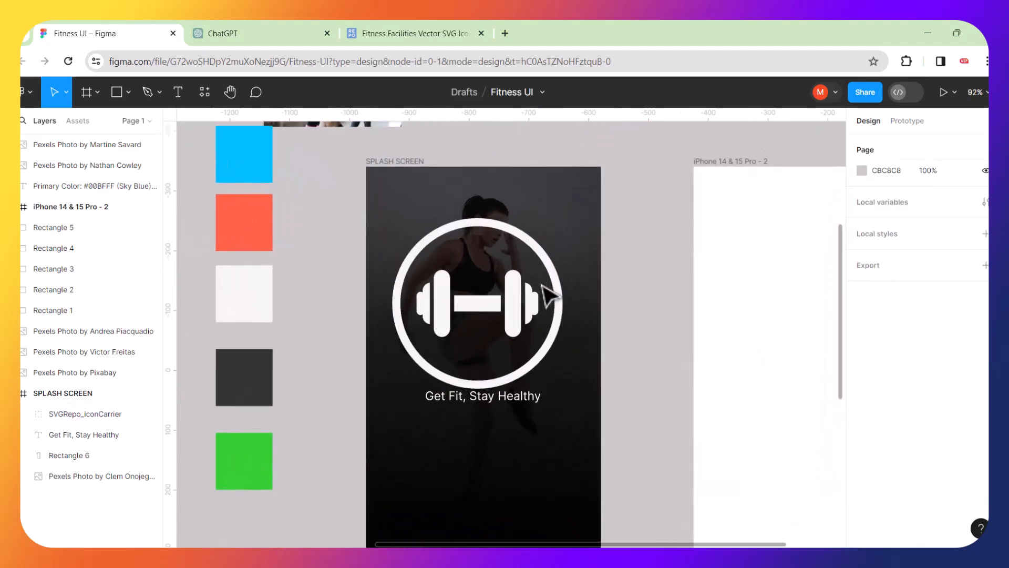
Shrink the dumbbell icon to a 77×77 logo and place it just above the lowered tagline.
left_click(524, 291)
key("k")
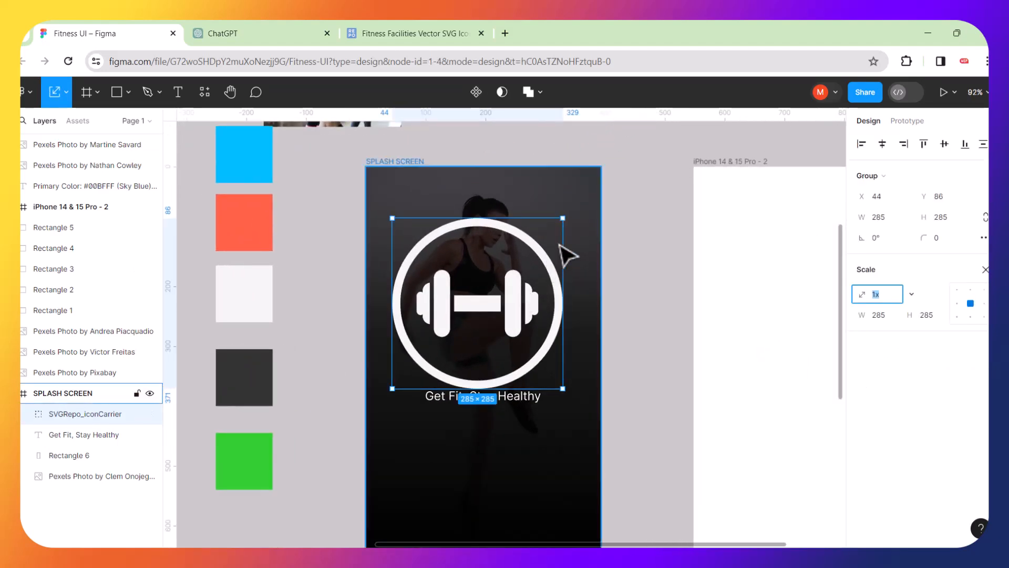
left_click_drag(562, 217, 439, 359)
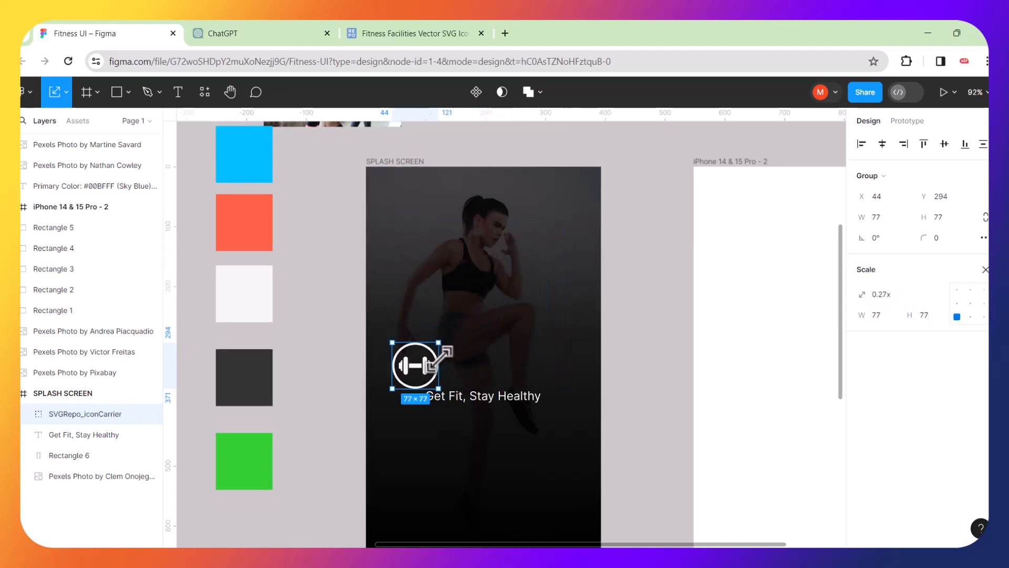
left_click_drag(489, 405, 489, 467)
left_click(432, 378)
left_click_drag(444, 388, 497, 428)
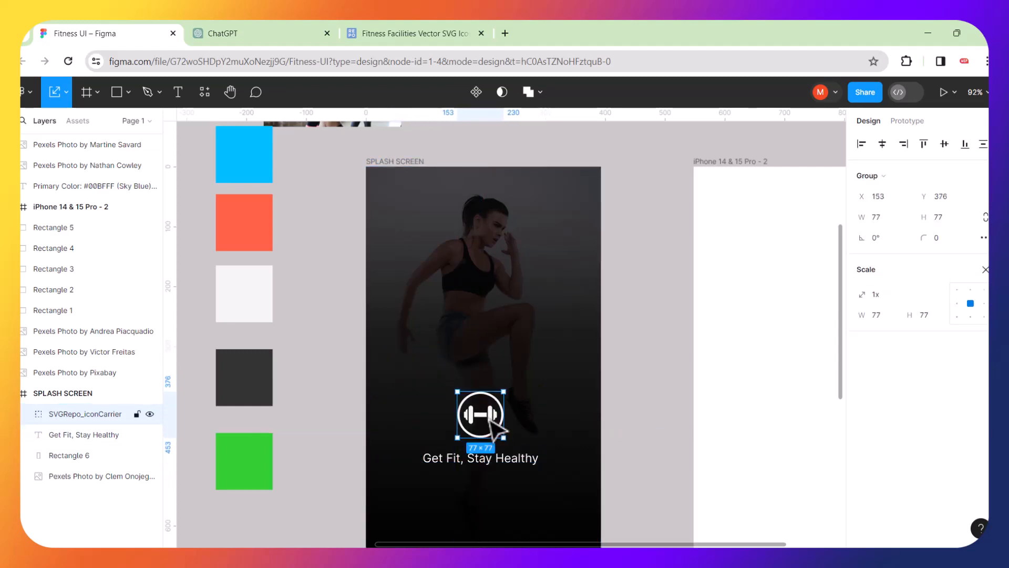
Centre the dumbbell icon horizontally in the splash screen frame.
scroll(481, 426, "down", 3)
left_click(593, 412)
scroll(593, 413, "down", 2)
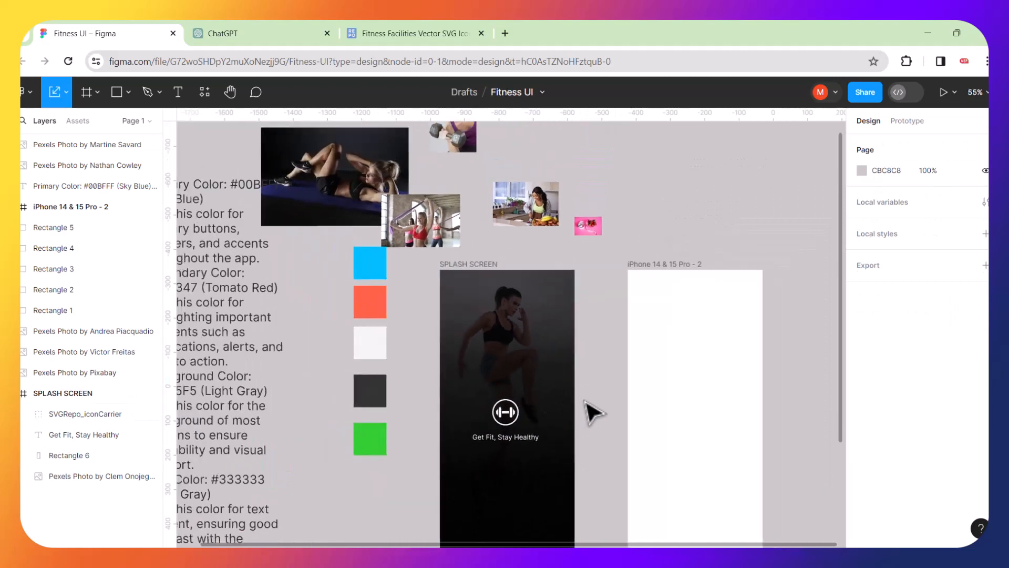
scroll(555, 460, "down", 3)
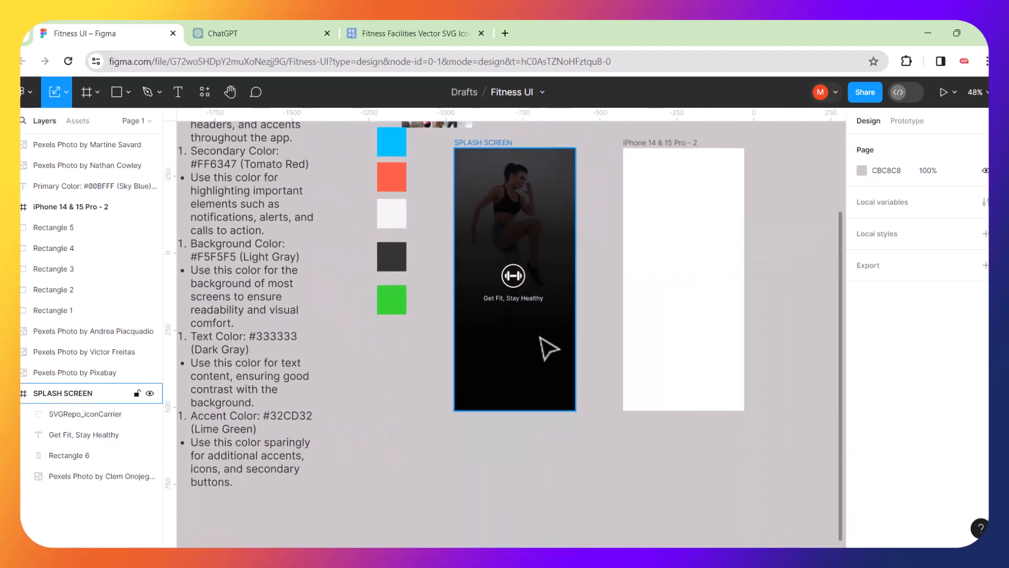
scroll(544, 352, "up", 2)
scroll(525, 353, "up", 3)
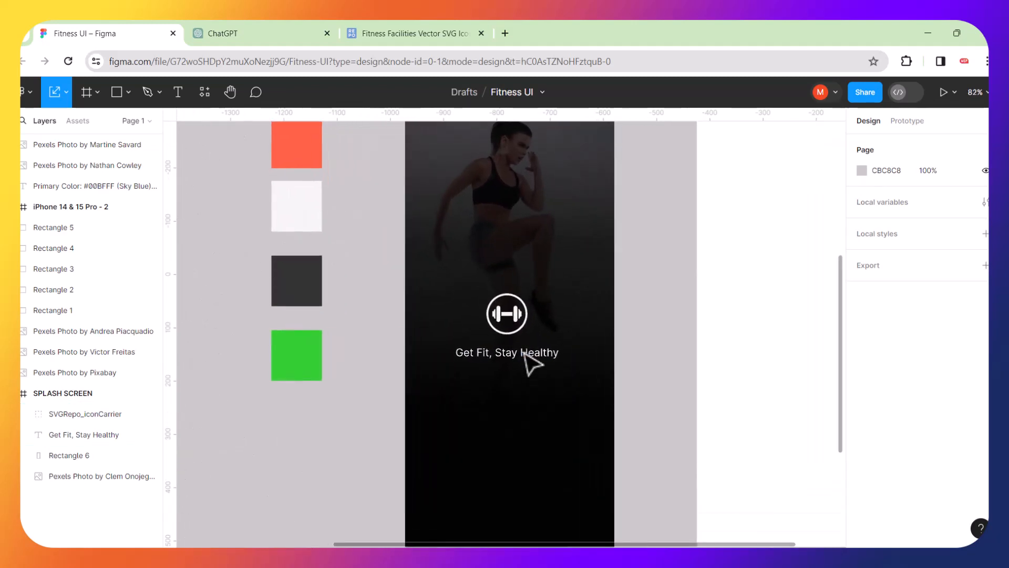
left_click(515, 321)
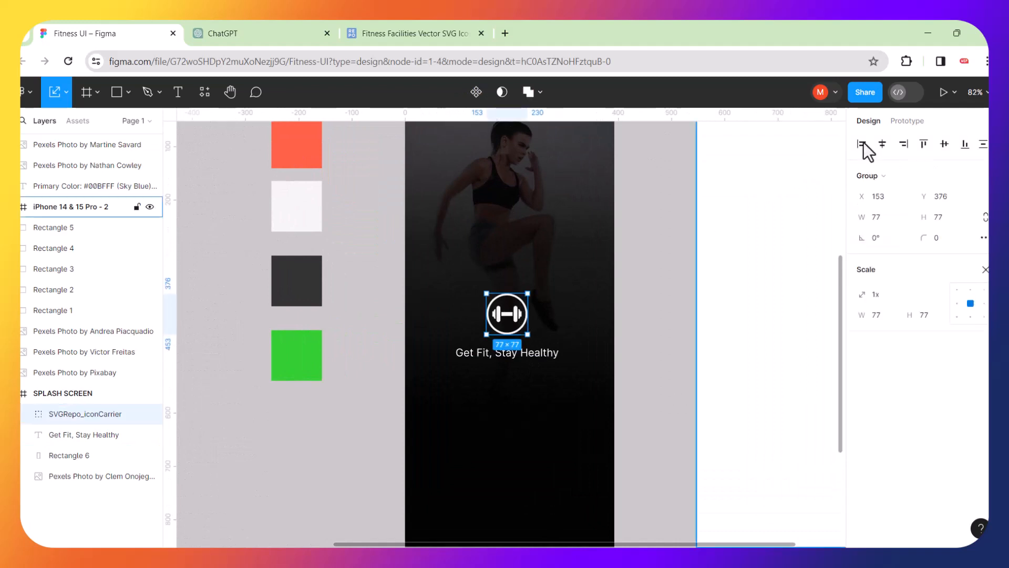
left_click(883, 144)
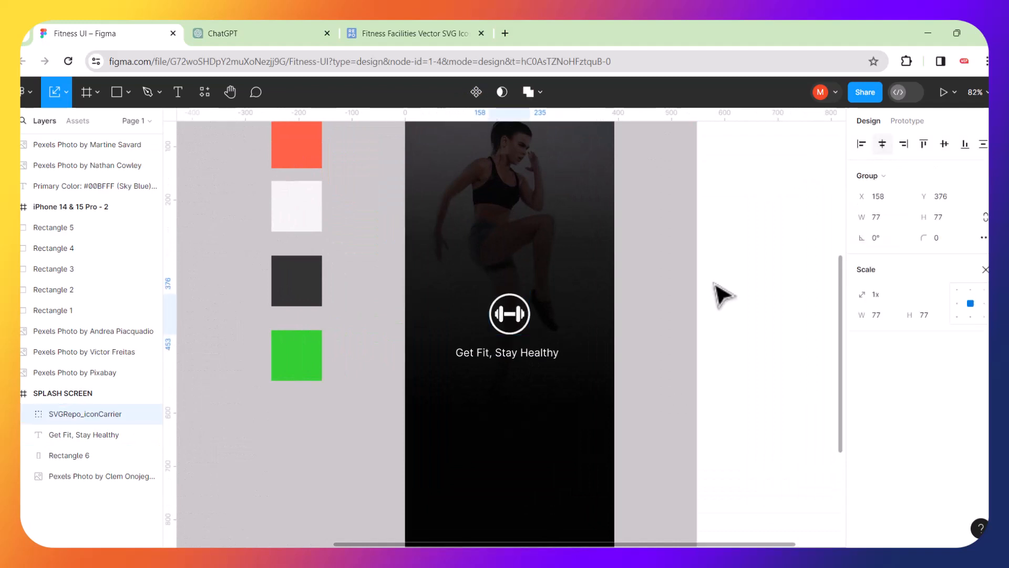
Centre the Get Fit, Stay Healthy tagline horizontally and move it about 34 px lower.
left_click(553, 357)
left_click(883, 145)
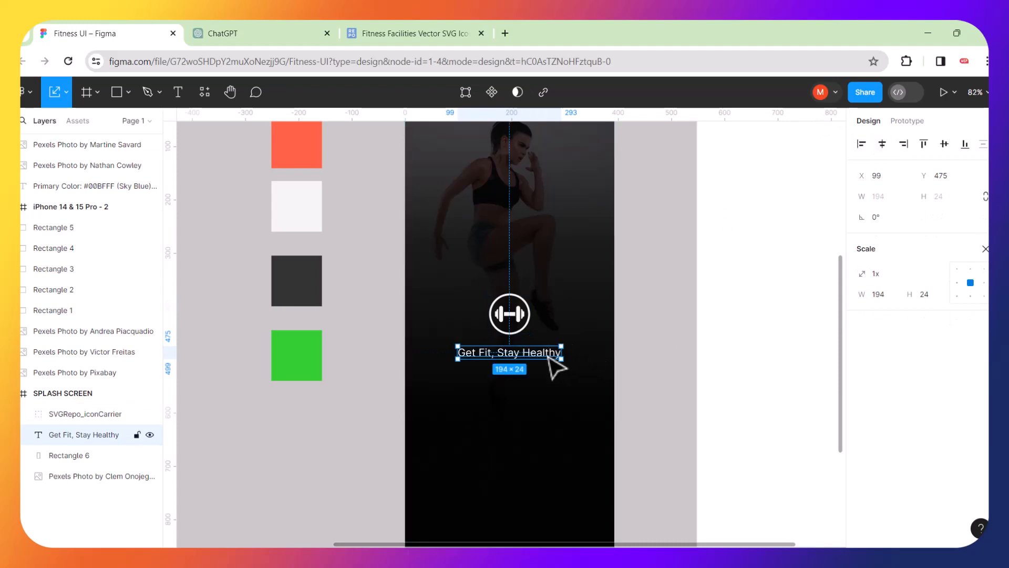
left_click_drag(549, 357, 549, 374)
left_click(648, 359)
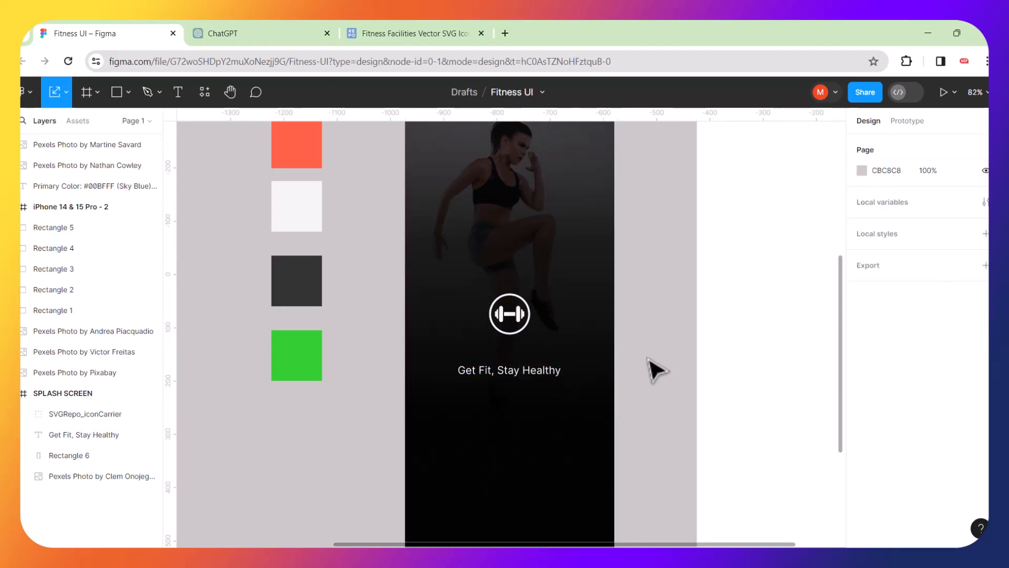
scroll(657, 370, "down", 3, "ctrl")
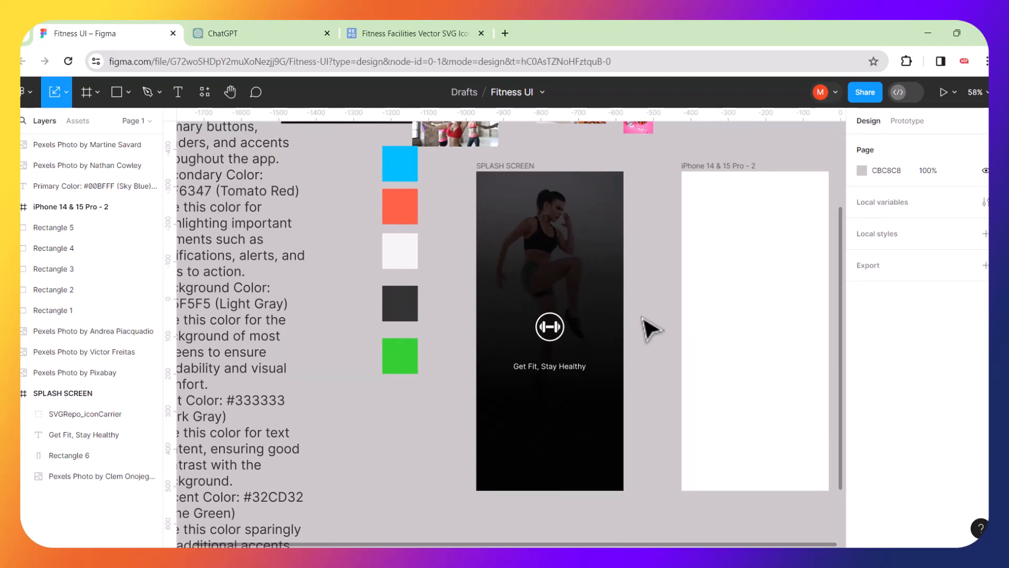
scroll(577, 298, "up", 2)
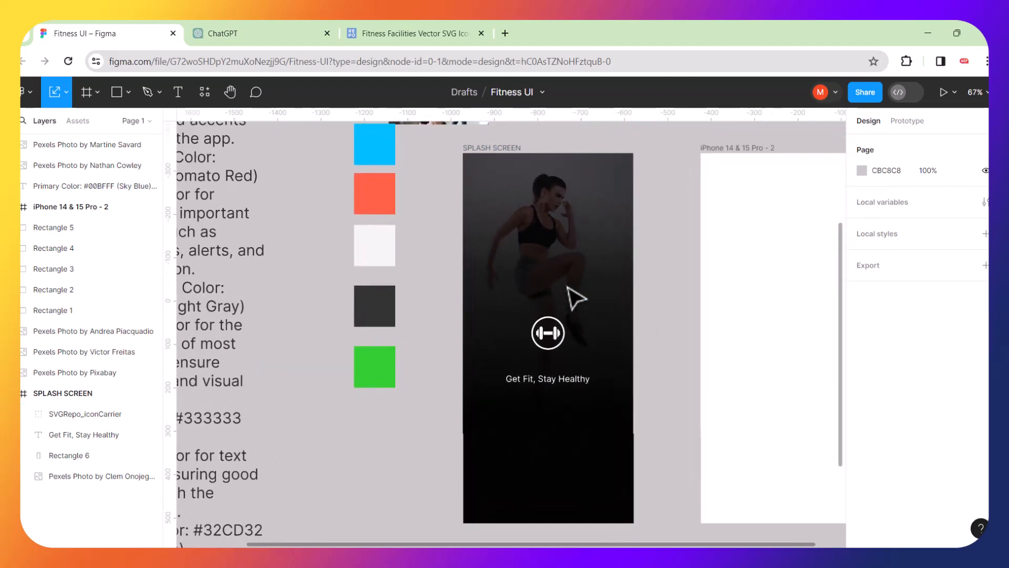
left_click(577, 298)
left_click(665, 293)
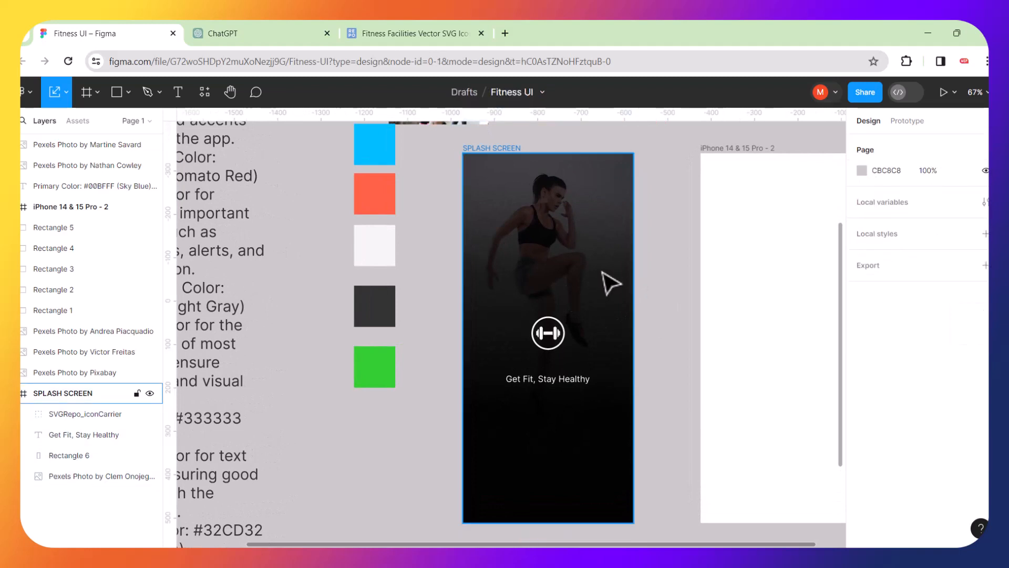
scroll(610, 284, "right", 2)
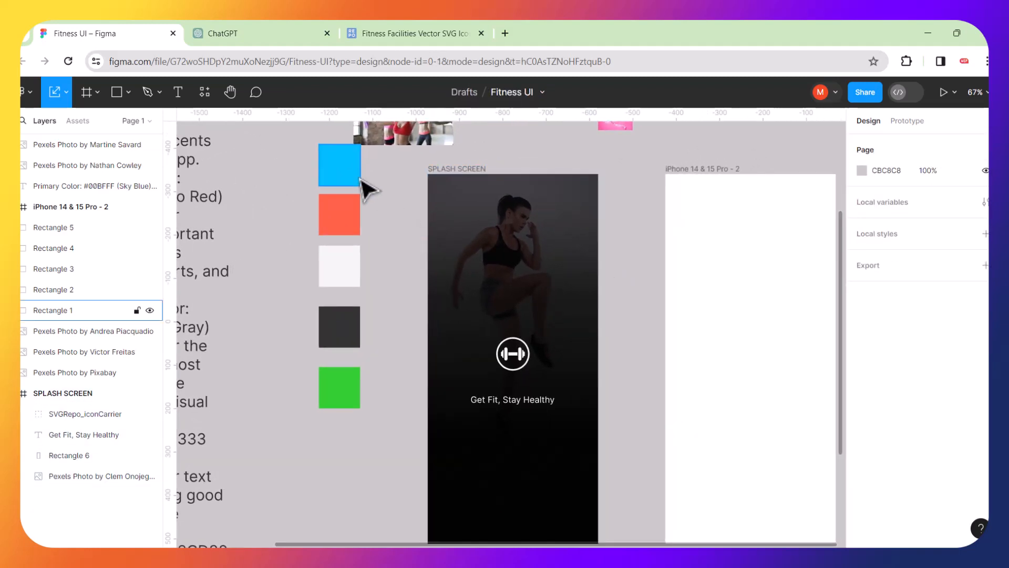
left_click(516, 362)
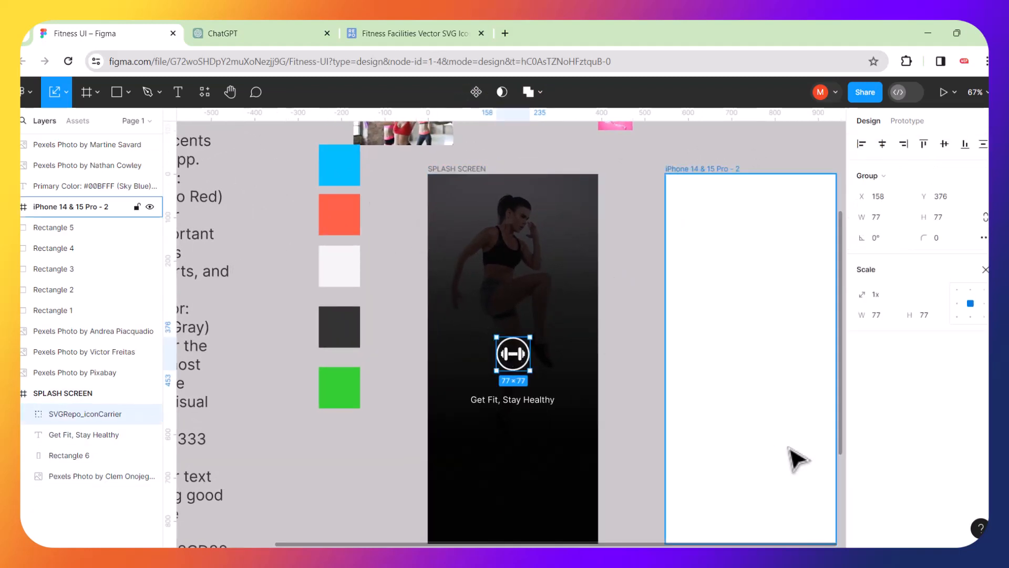
Recolour the dumbbell icon sky blue 00BFFF from the swatch and nudge it slightly lower.
key("v")
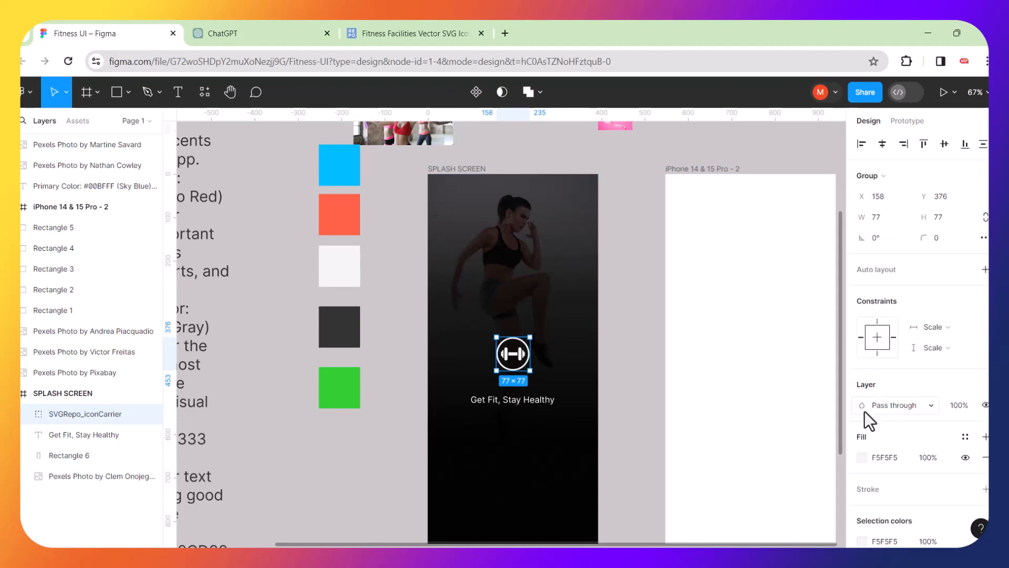
left_click(862, 457)
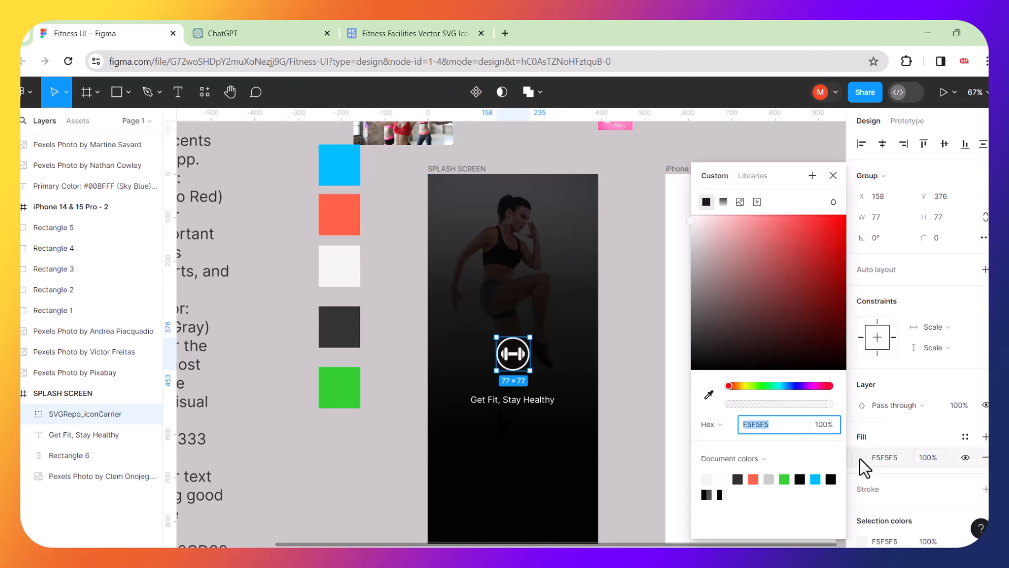
left_click(709, 394)
left_click(343, 169)
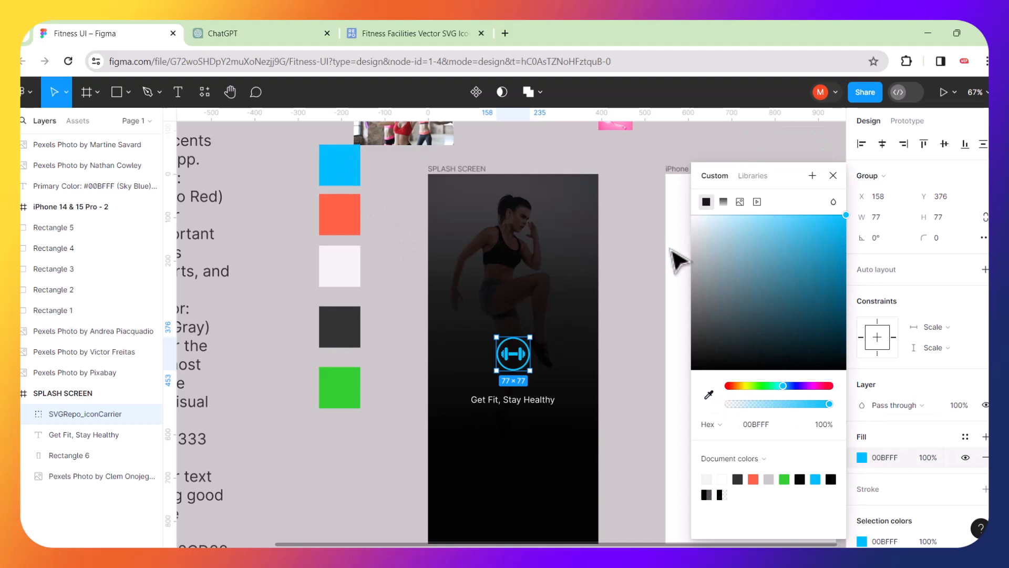
left_click(632, 257)
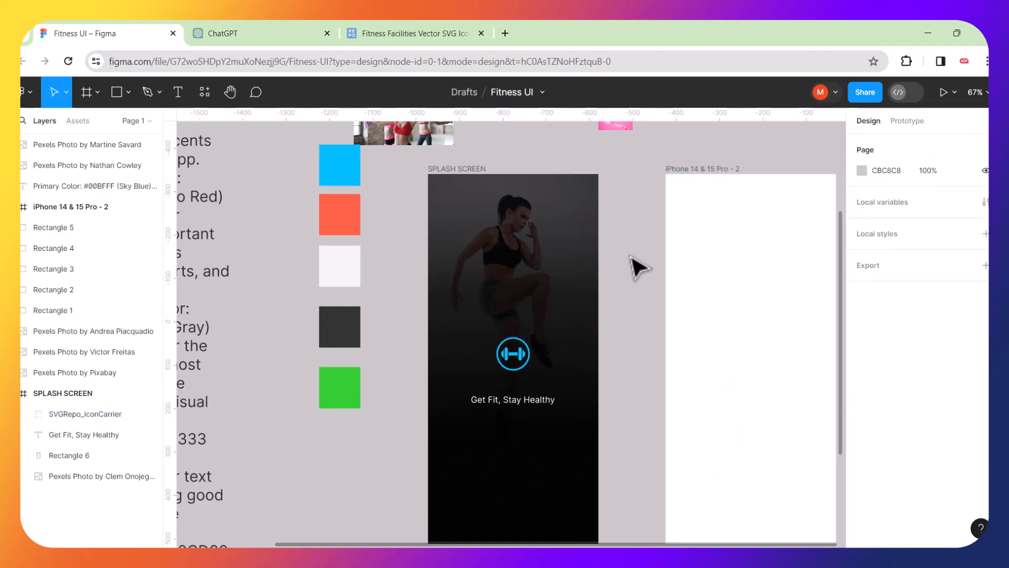
left_click(524, 361)
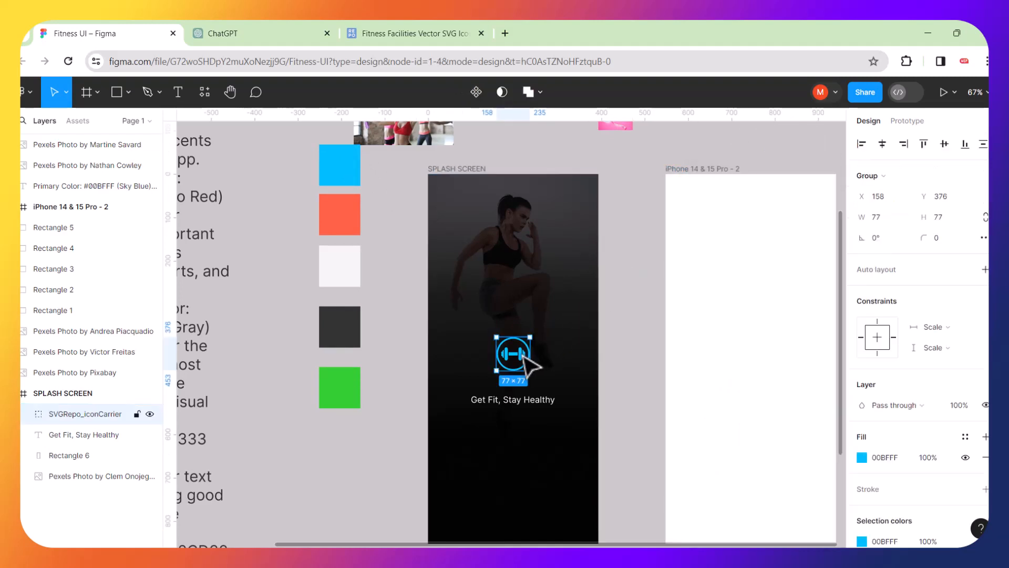
left_click_drag(525, 360, 523, 363)
left_click(629, 368)
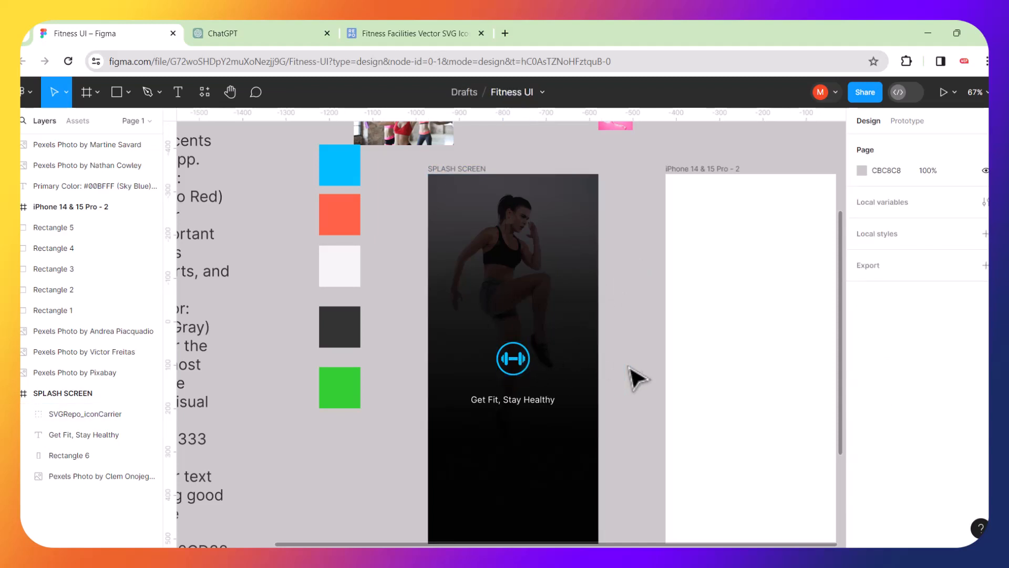
Sample the sky blue swatch into the tagline fill and move the dumbbell icon about 16 px lower.
left_click(540, 401)
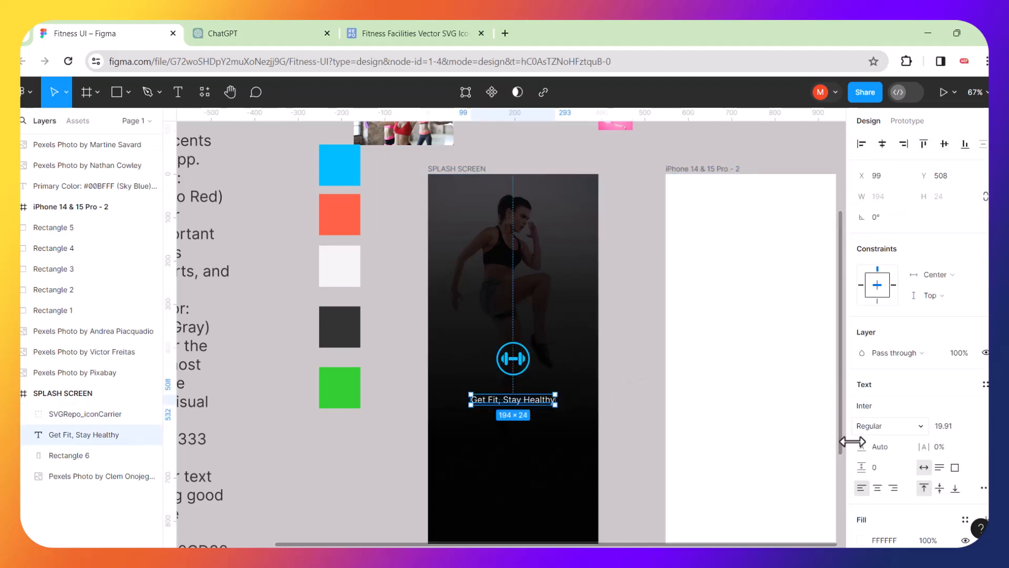
left_click(861, 539)
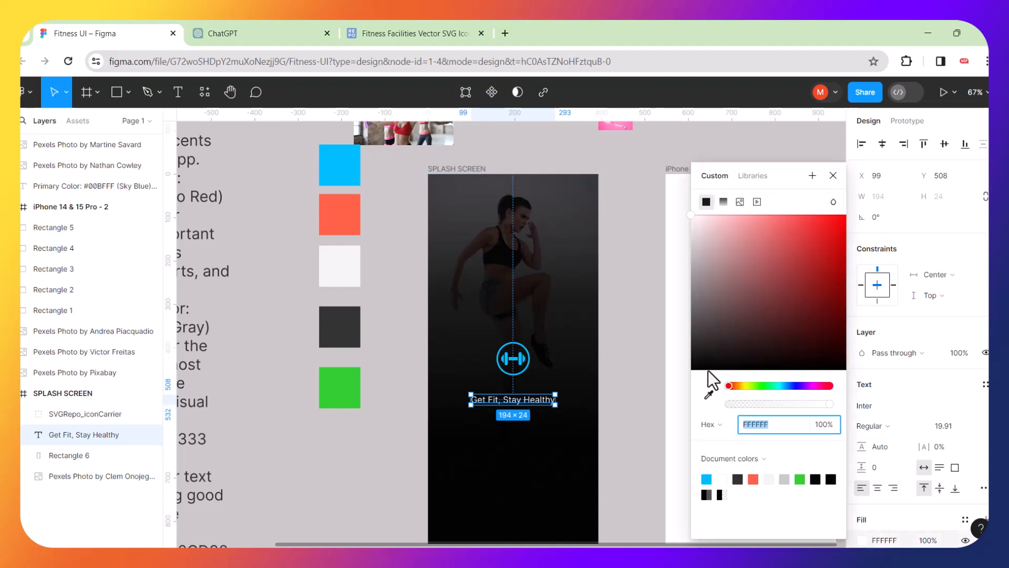
left_click(710, 410)
left_click(709, 395)
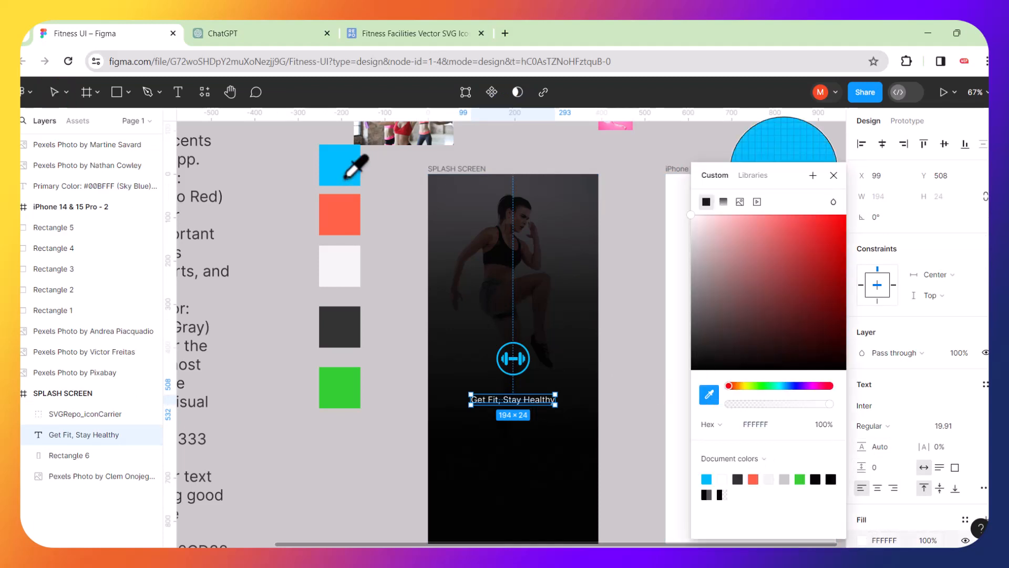
left_click(346, 176)
left_click(640, 388)
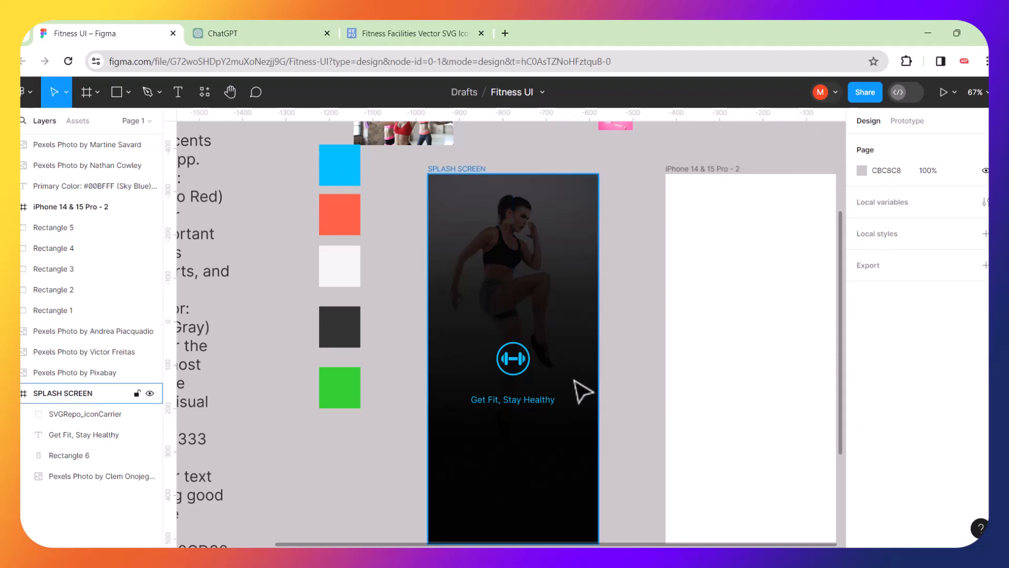
left_click_drag(520, 361, 521, 371)
left_click(629, 415)
Recolour the tagline light gray F5F5F5 using the palette swatch.
left_click(549, 401)
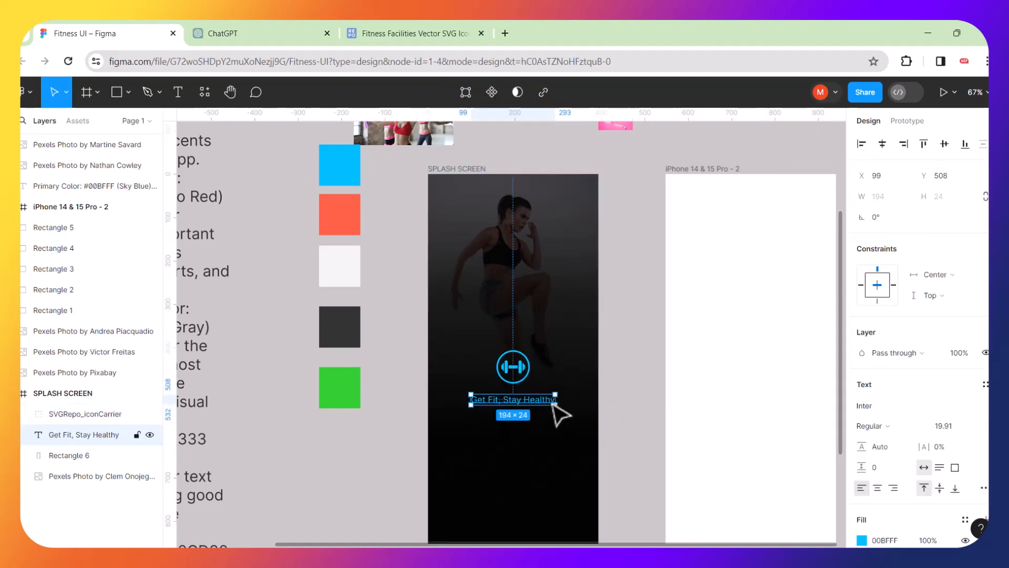
left_click(862, 541)
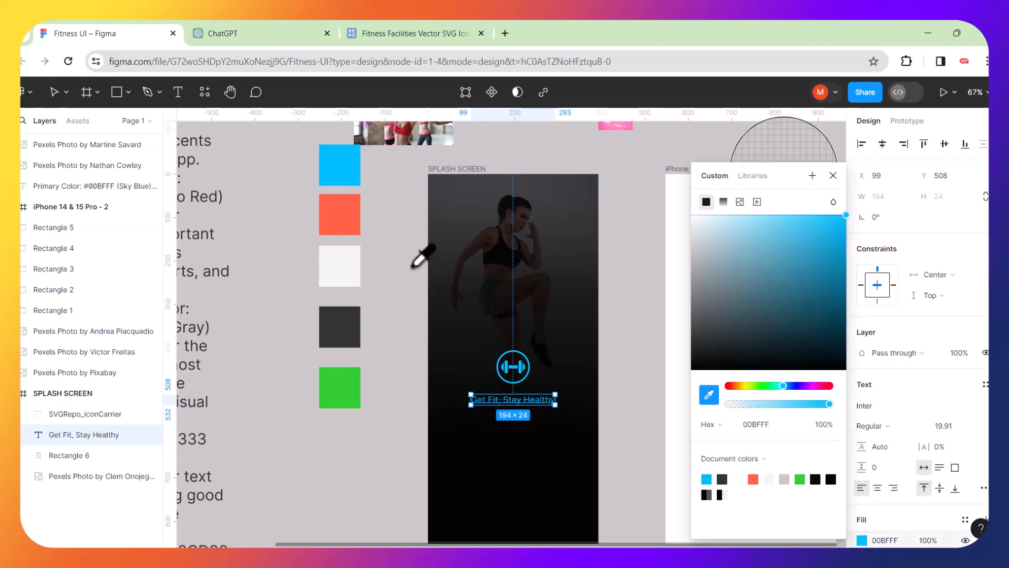
left_click(353, 257)
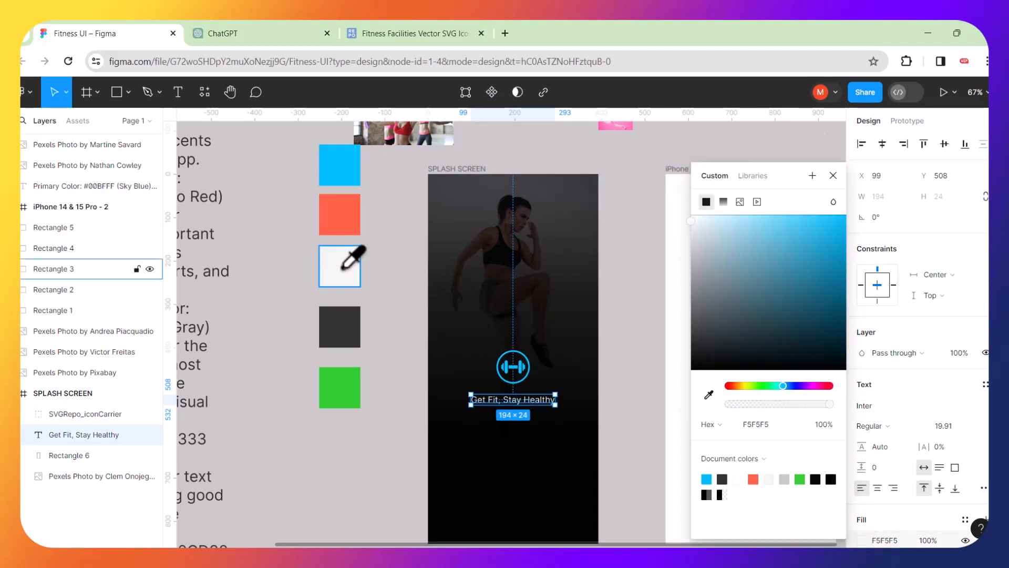
left_click(639, 353)
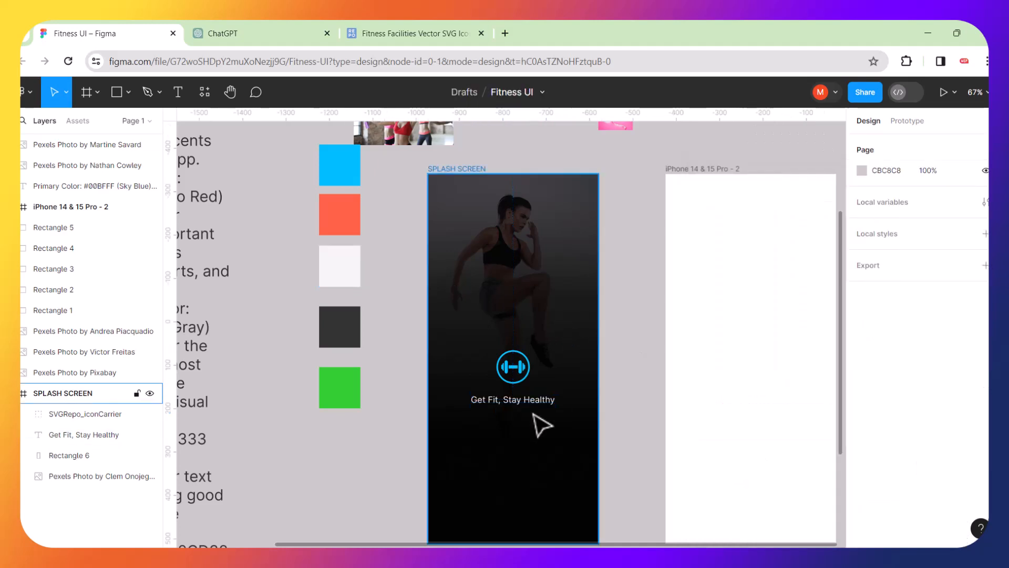
scroll(621, 387, "down", 2)
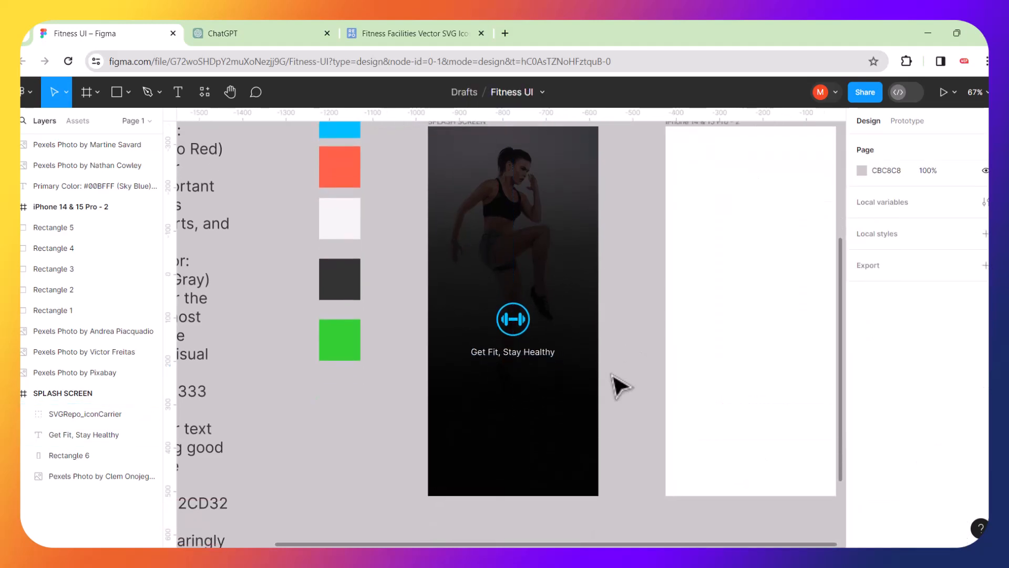
left_click(568, 205)
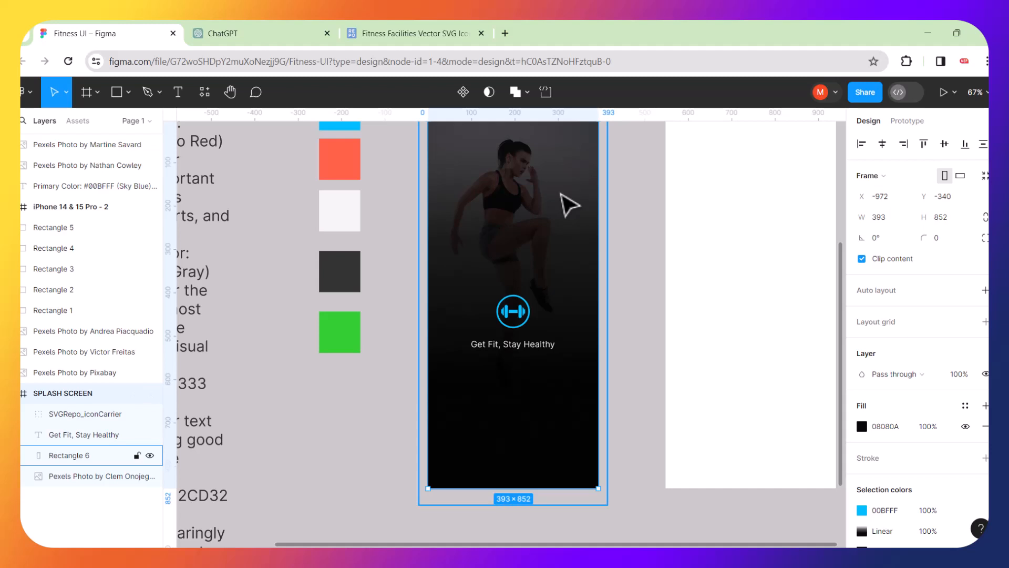
Try sampling sky blue into a new overlay gradient stop, then undo the accidental fill.
double_click(567, 205)
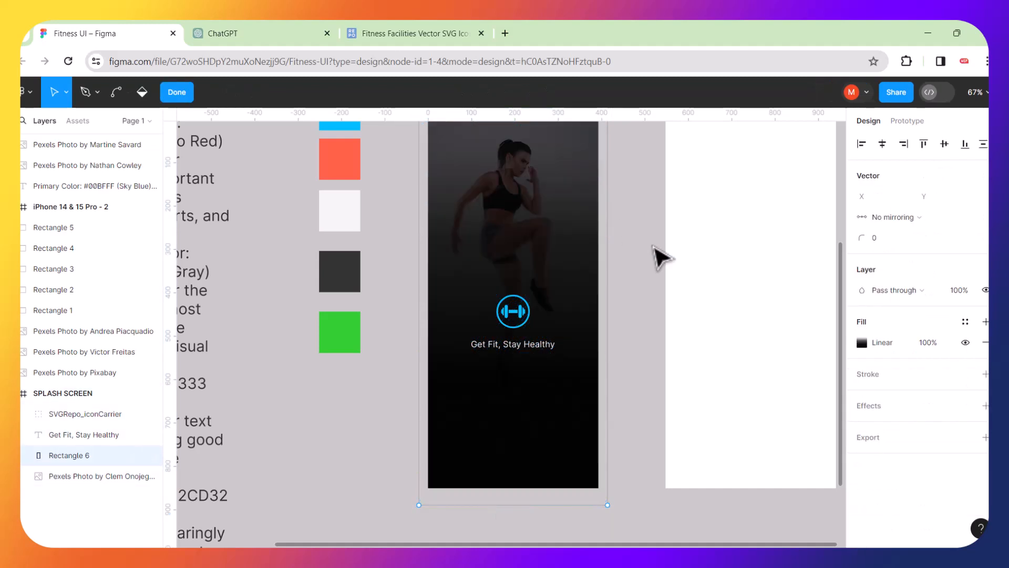
left_click(865, 345)
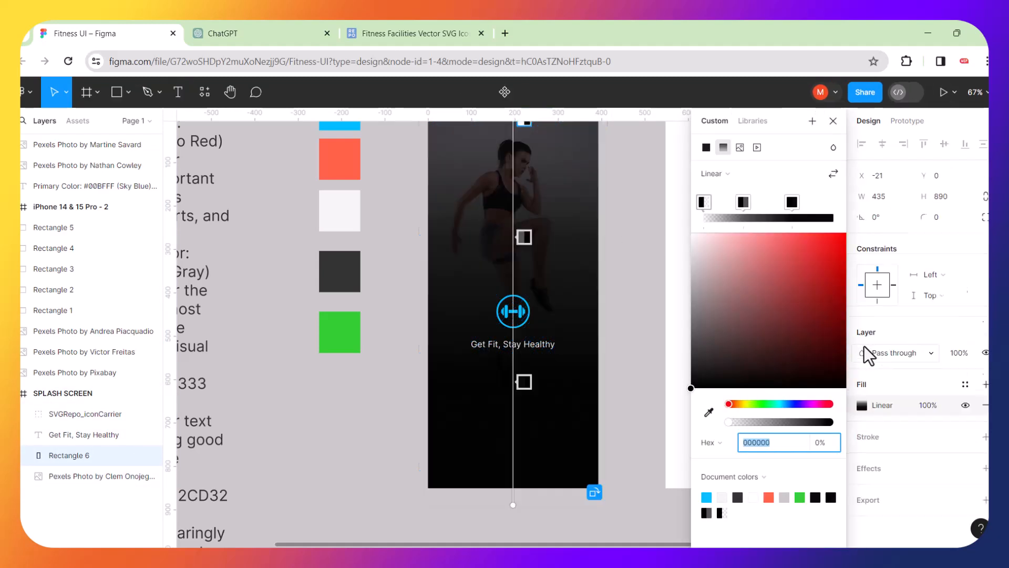
left_click(828, 207)
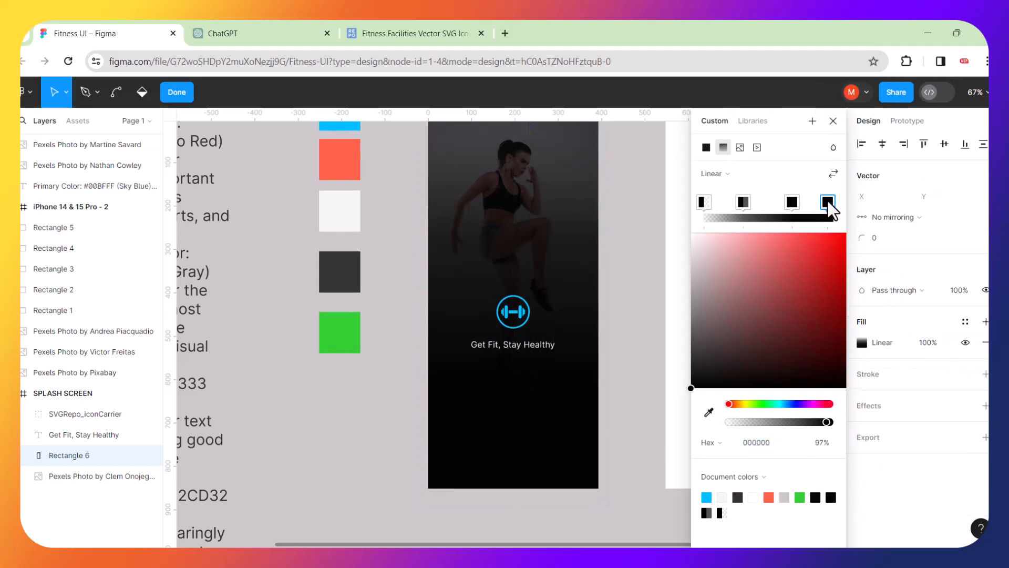
left_click(708, 412)
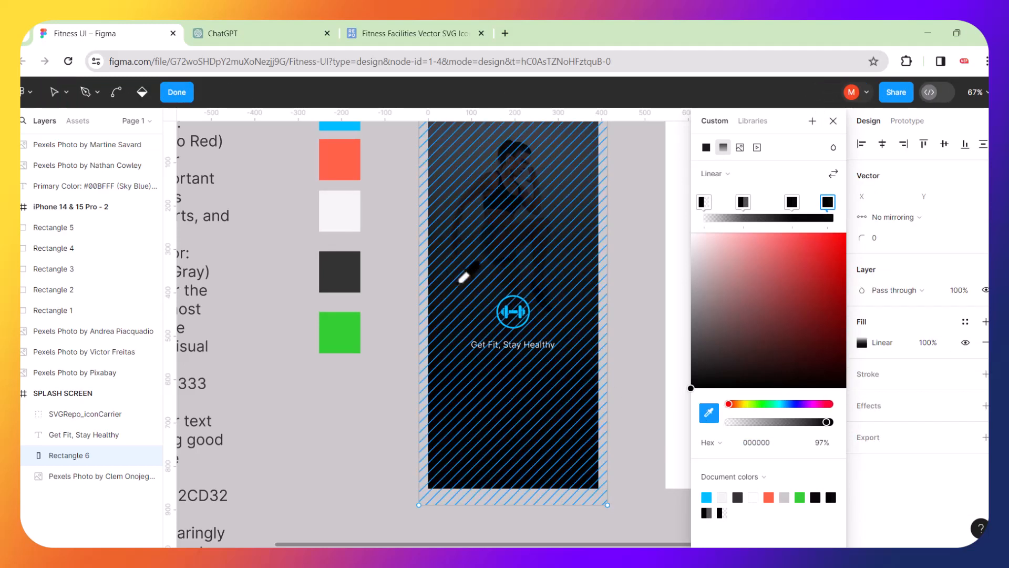
left_click(350, 128)
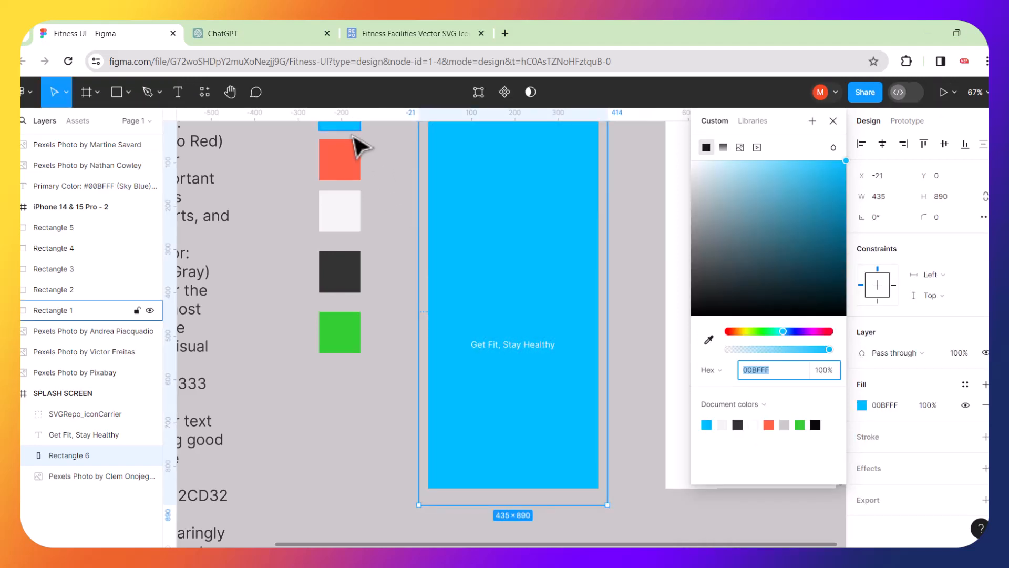
left_click(377, 164)
key("ctrl+z")
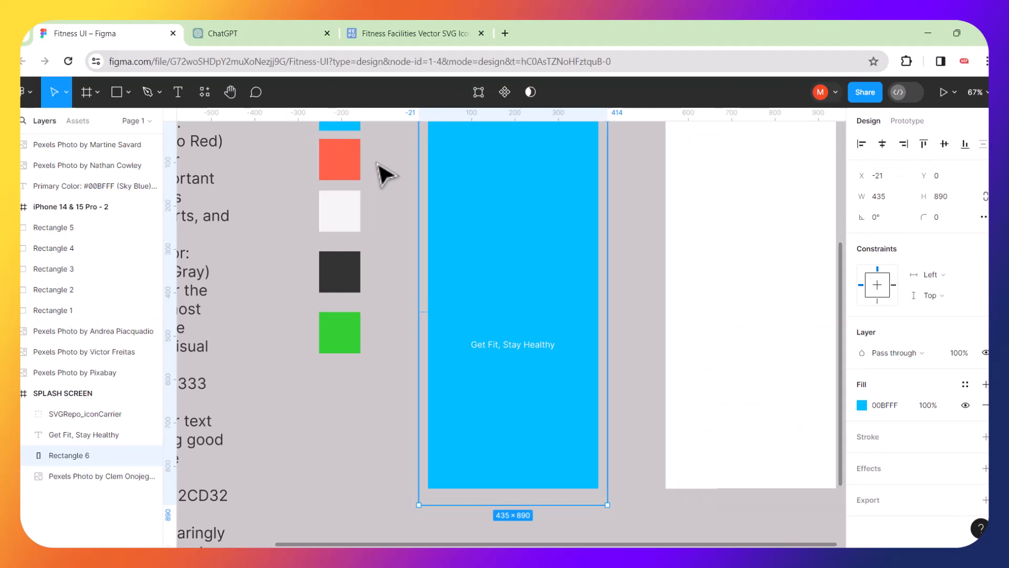
key("ctrl+z")
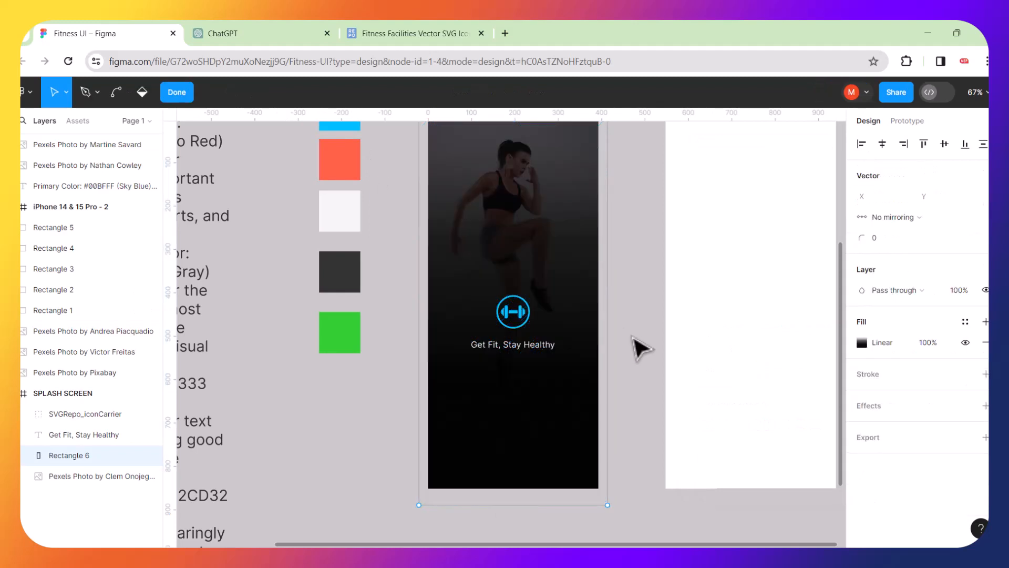
Exit path editing and set the overlay gradient's bottom stop to the sky-blue document colour.
left_click(593, 410)
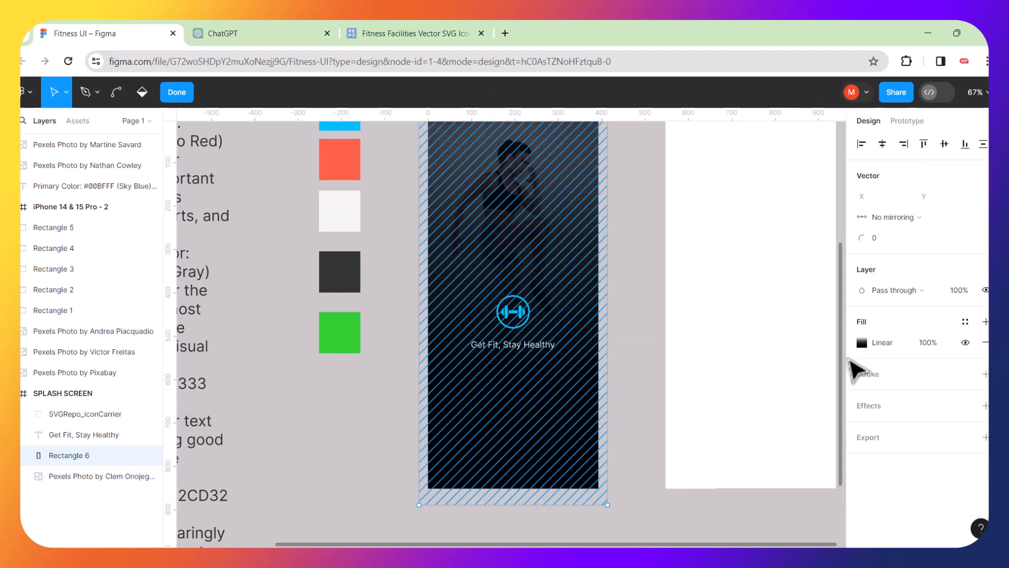
key("Escape")
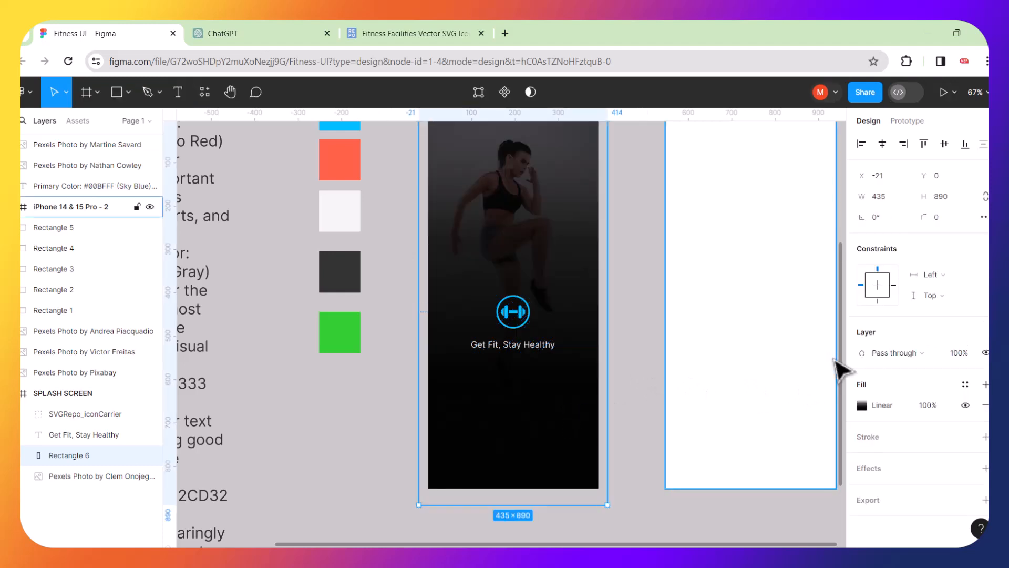
left_click(862, 405)
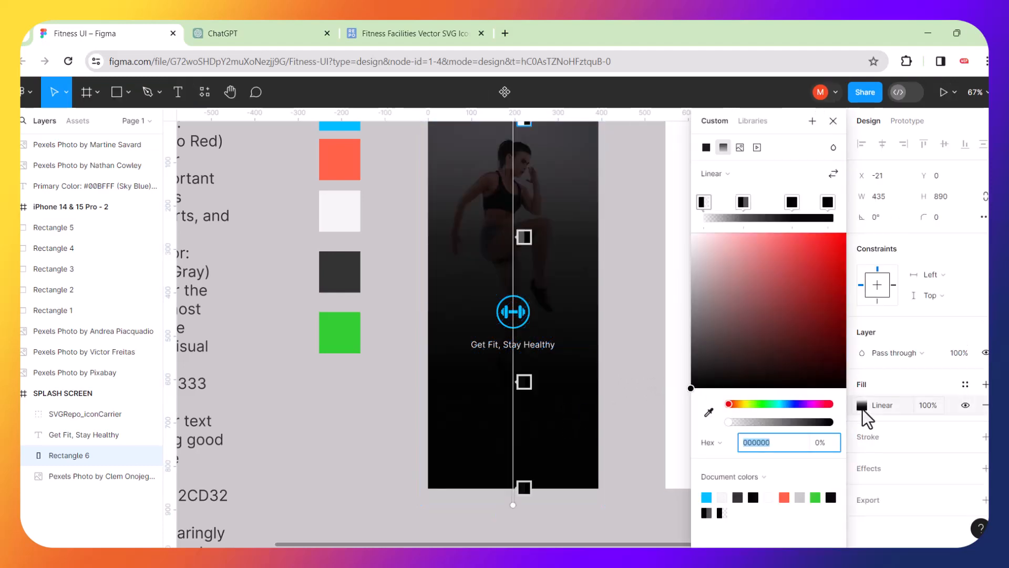
left_click(828, 202)
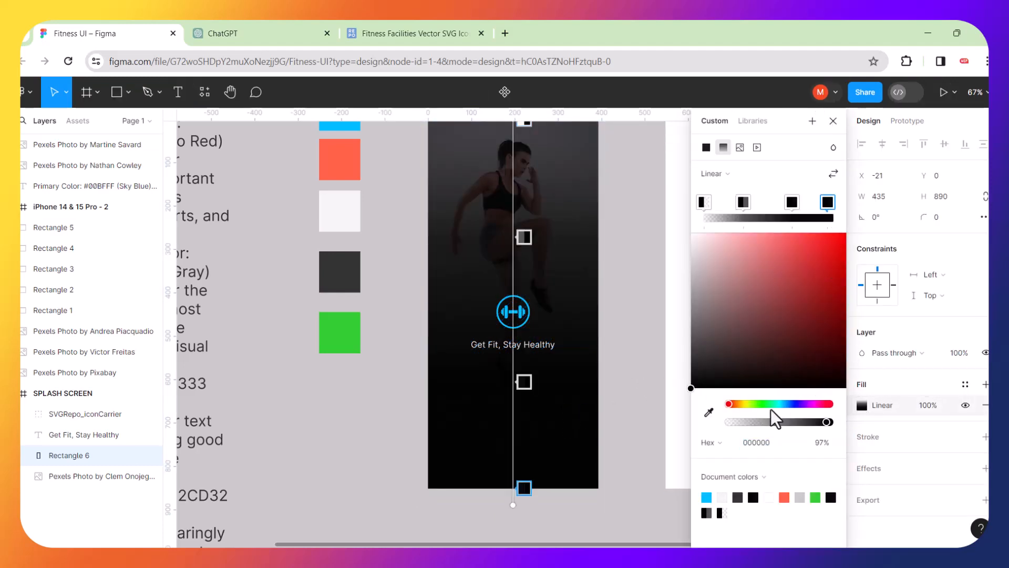
left_click(709, 412)
left_click(707, 498)
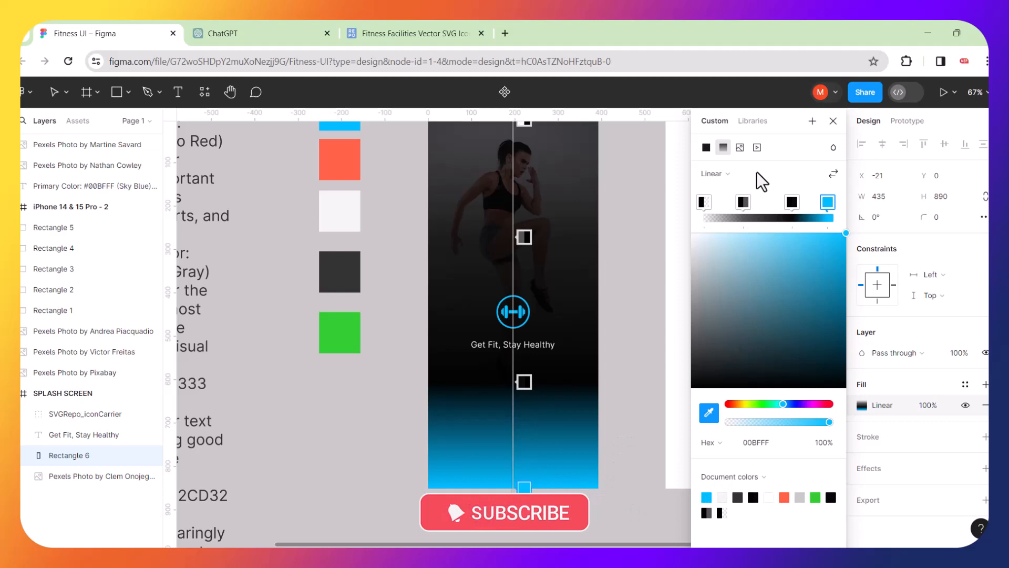
Darken the gradient's end stop to dark teal 031A22.
left_click(846, 237)
left_click_drag(847, 238, 847, 367)
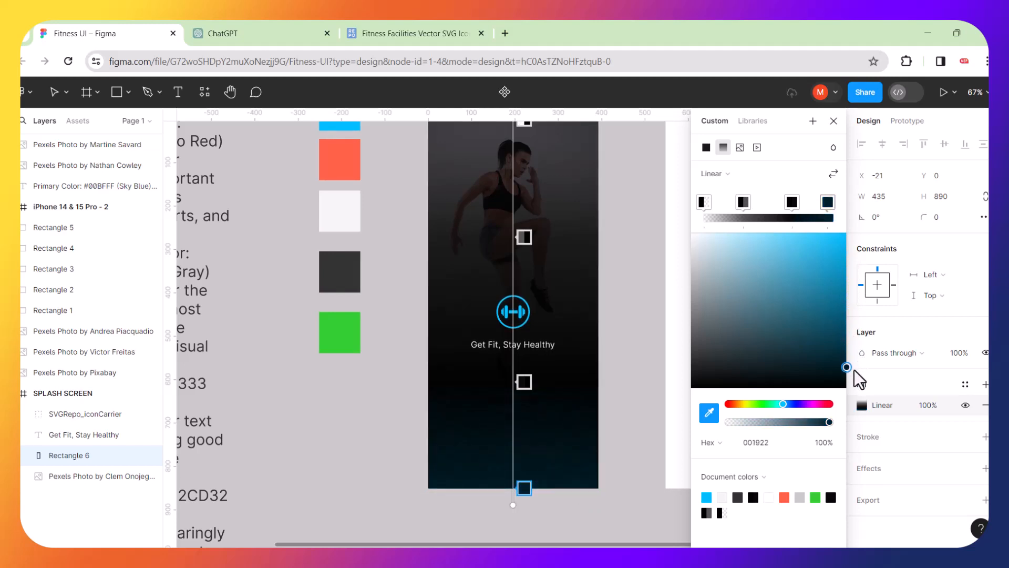
left_click(715, 467)
left_click(832, 368)
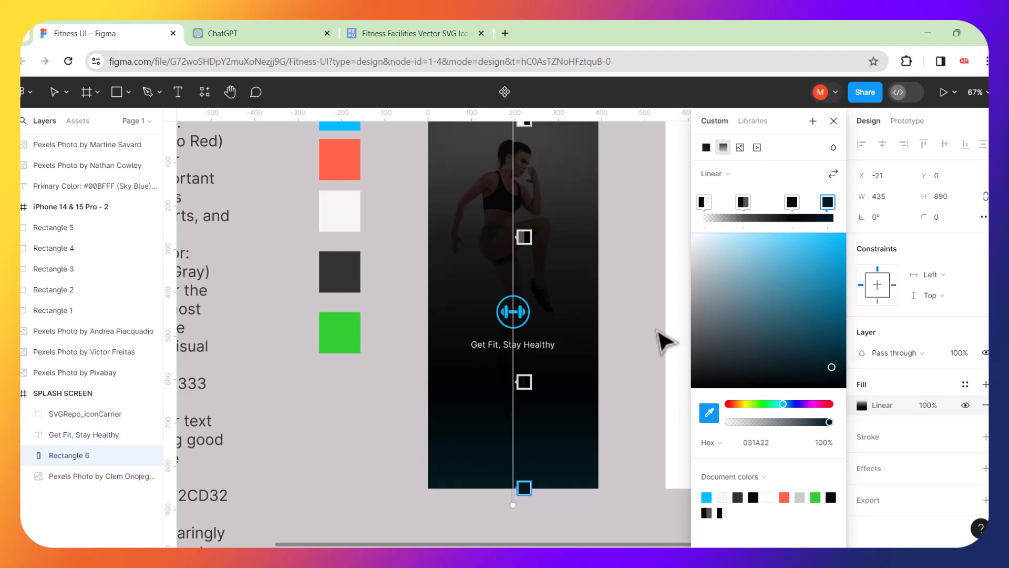
left_click(625, 340)
key("ctrl+z")
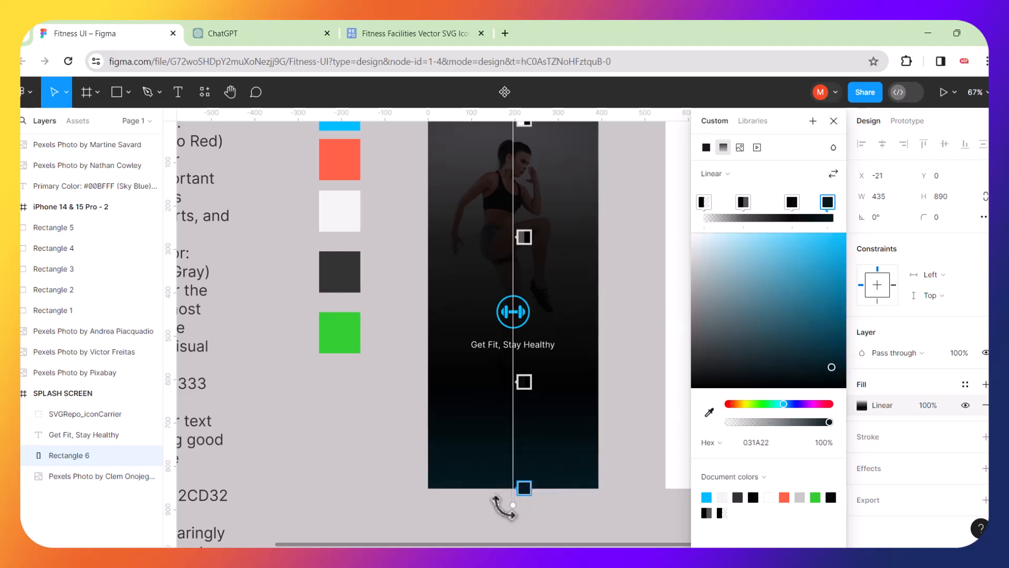
Rotate the overlay gradient into a steep diagonal from bottom-left toward top-right.
left_click_drag(513, 505, 470, 504)
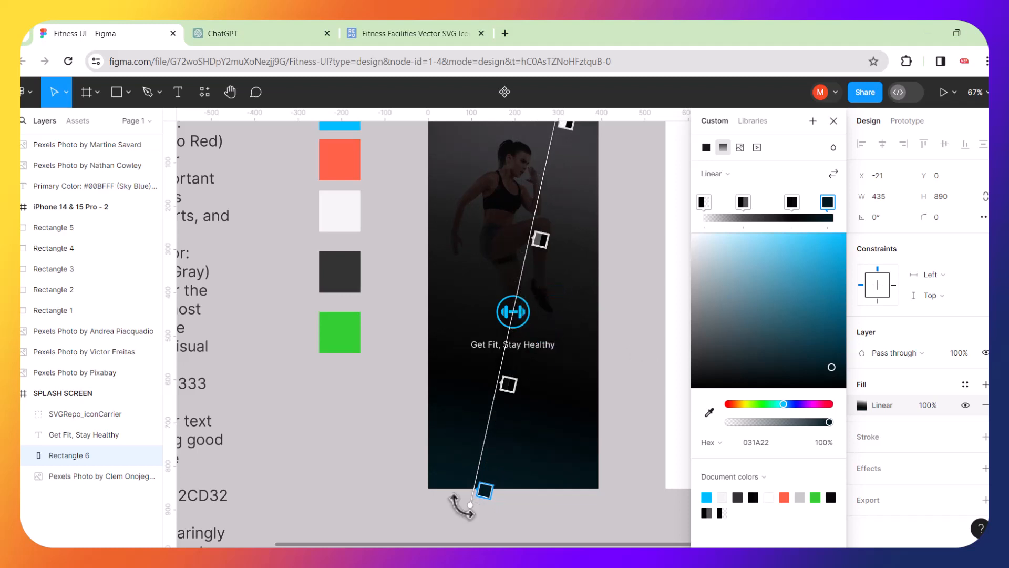
left_click_drag(462, 506, 382, 389)
scroll(565, 351, "up", 1)
scroll(565, 351, "right", 1)
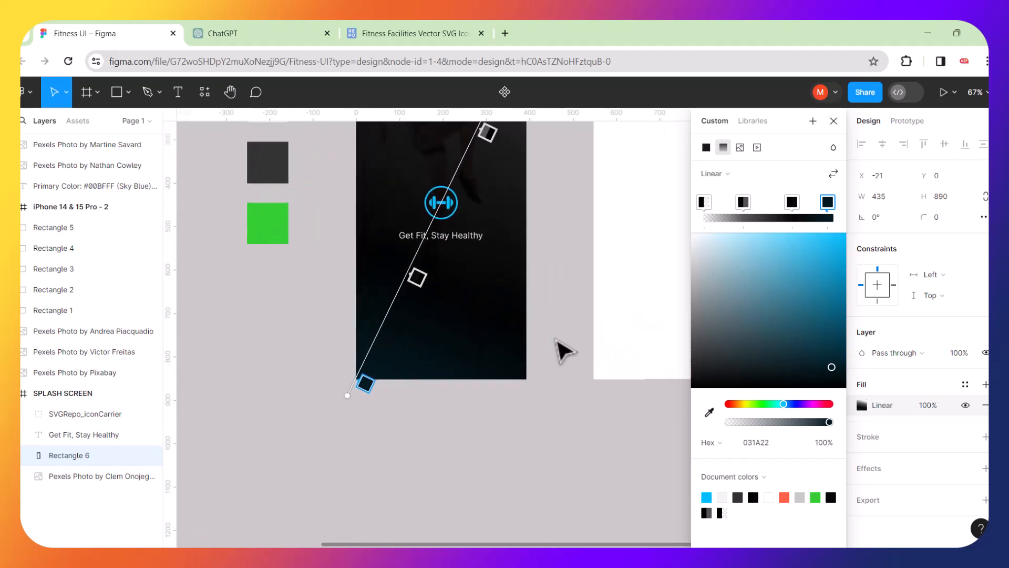
scroll(565, 351, "up", 3)
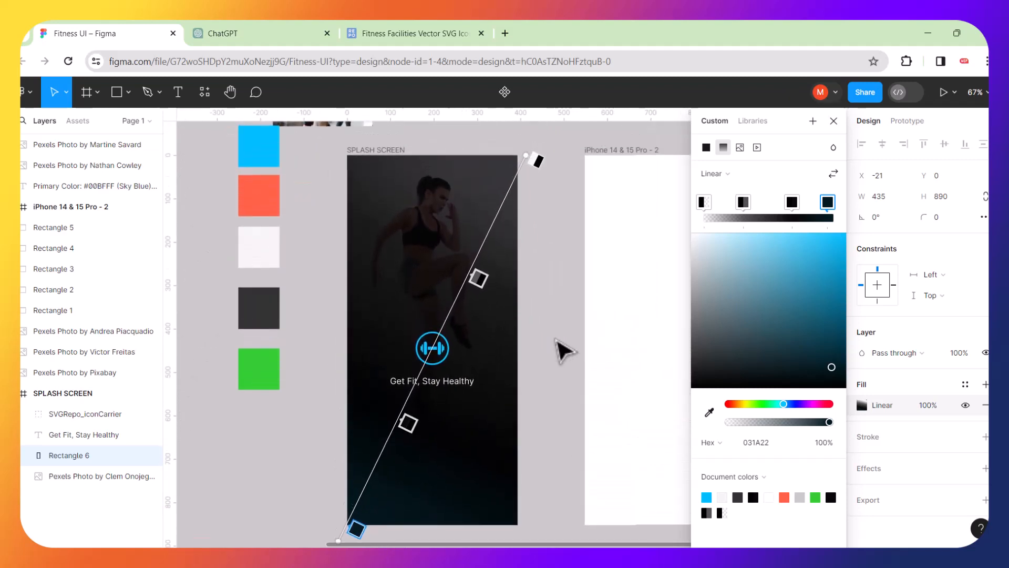
key("Escape")
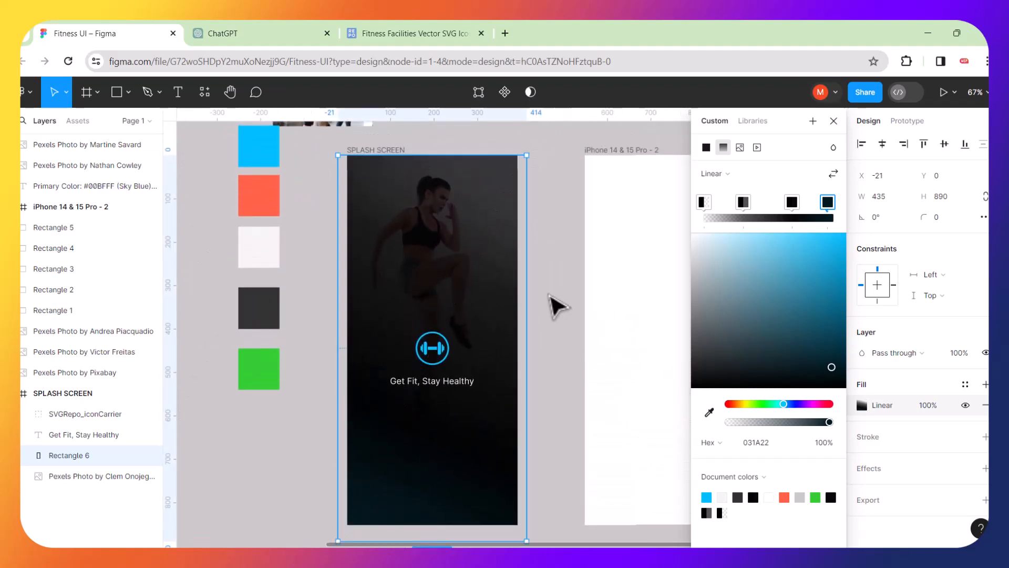
left_click(563, 269)
Select the dumbbell logo and tagline together and drag them higher up the splash screen.
scroll(506, 314, "down", 2)
scroll(506, 314, "left", 4)
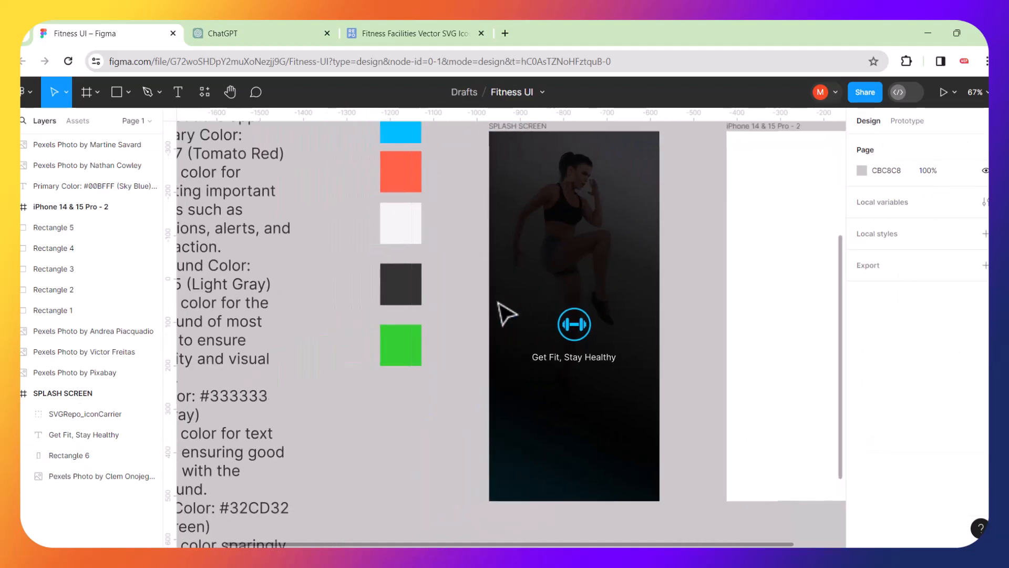
scroll(505, 314, "right", 3)
scroll(505, 314, "right", 1)
scroll(506, 314, "up", 2)
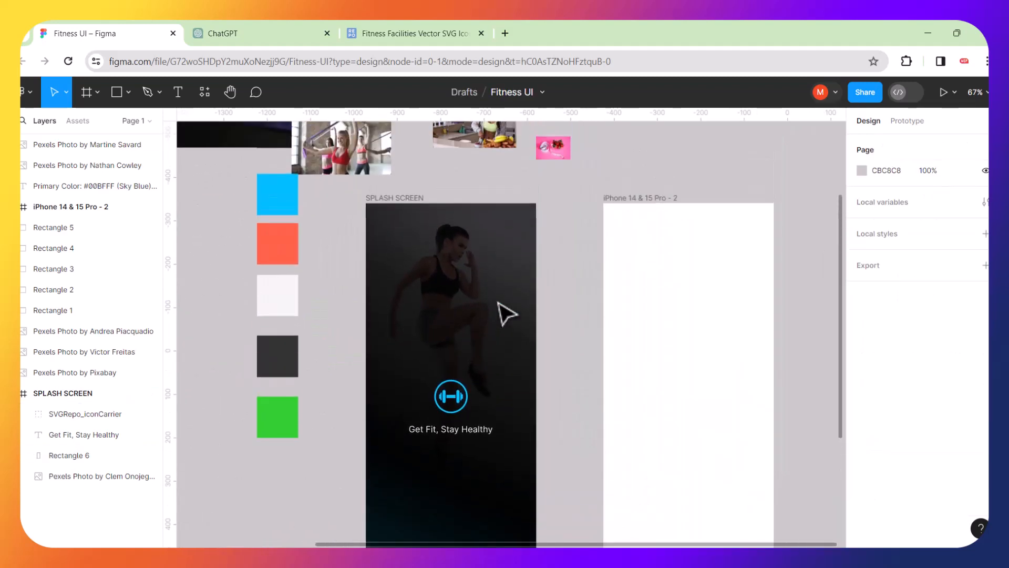
scroll(506, 314, "down", 3)
scroll(502, 316, "left", 2)
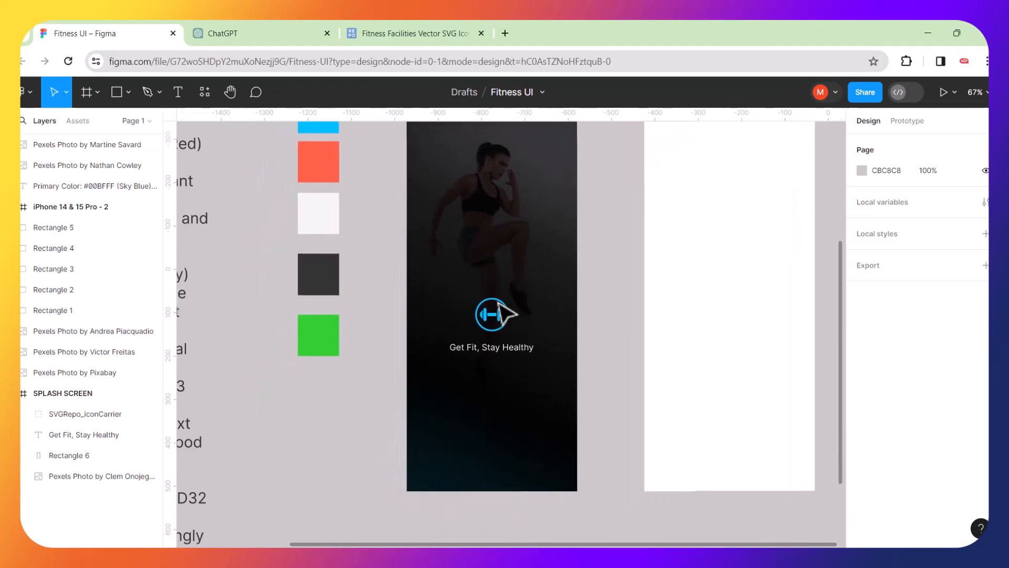
left_click(492, 314)
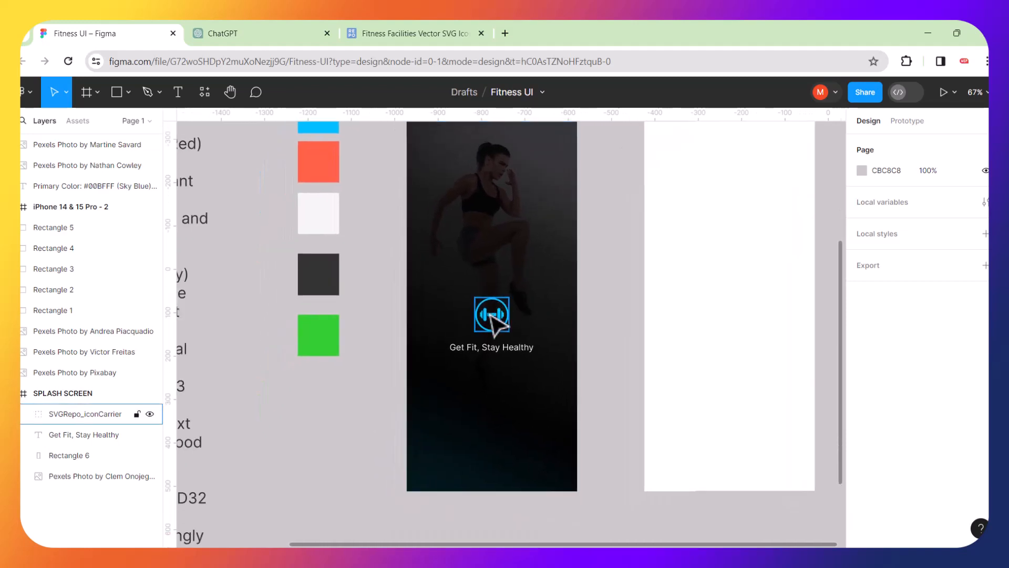
left_click(476, 349, "shift")
left_click_drag(506, 319, 516, 269)
left_click(611, 314)
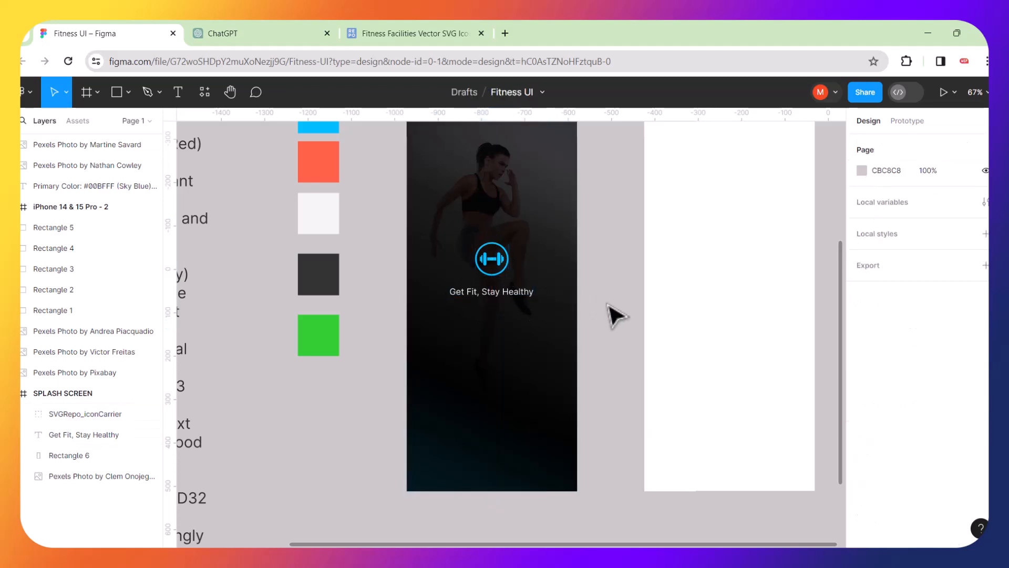
Nudge the logo and tagline back down onto the centre line, putting the tagline at Y 413.
scroll(563, 322, "up", 3)
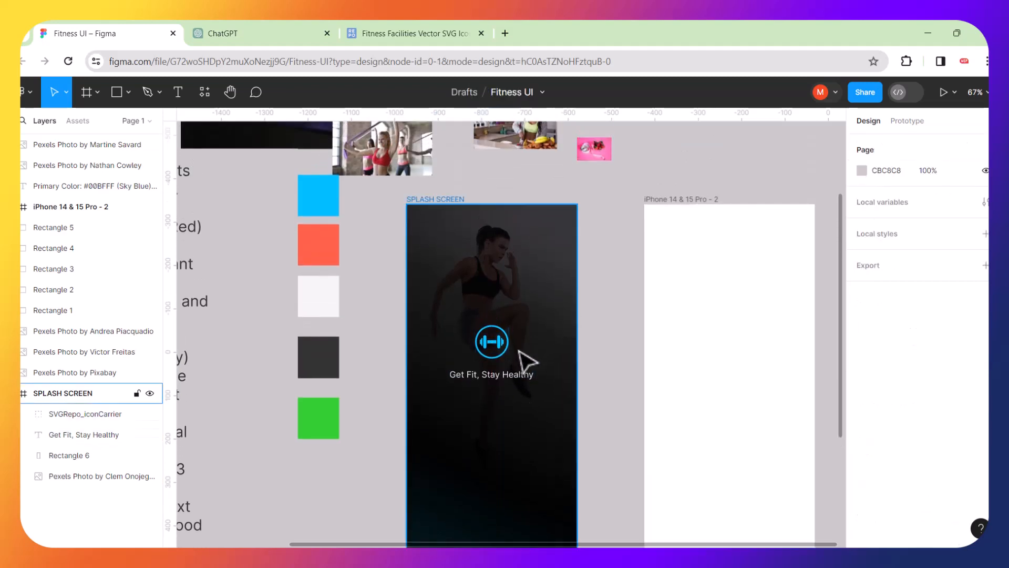
scroll(522, 357, "down", 3)
left_click(505, 284)
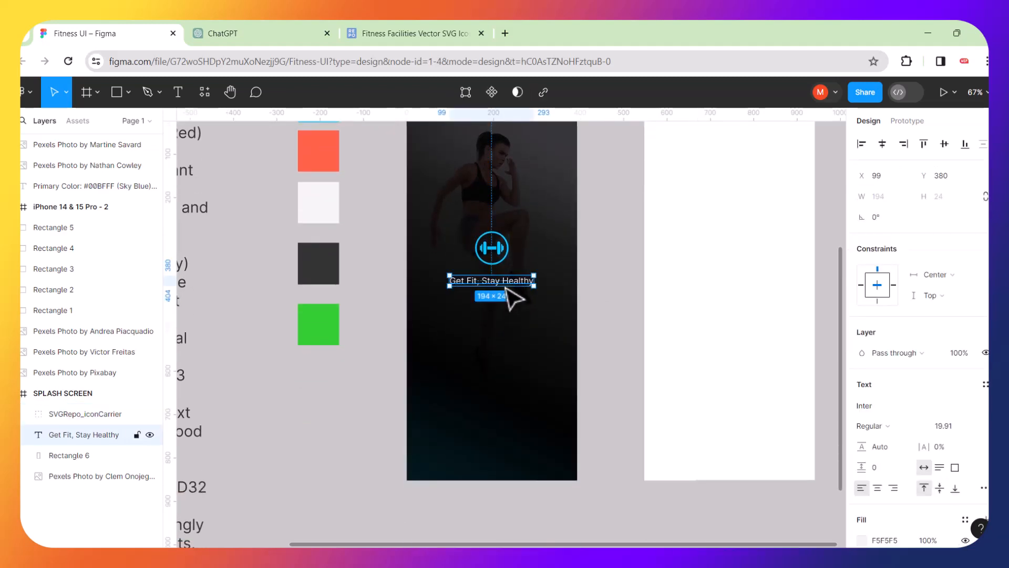
left_click(493, 253, "shift")
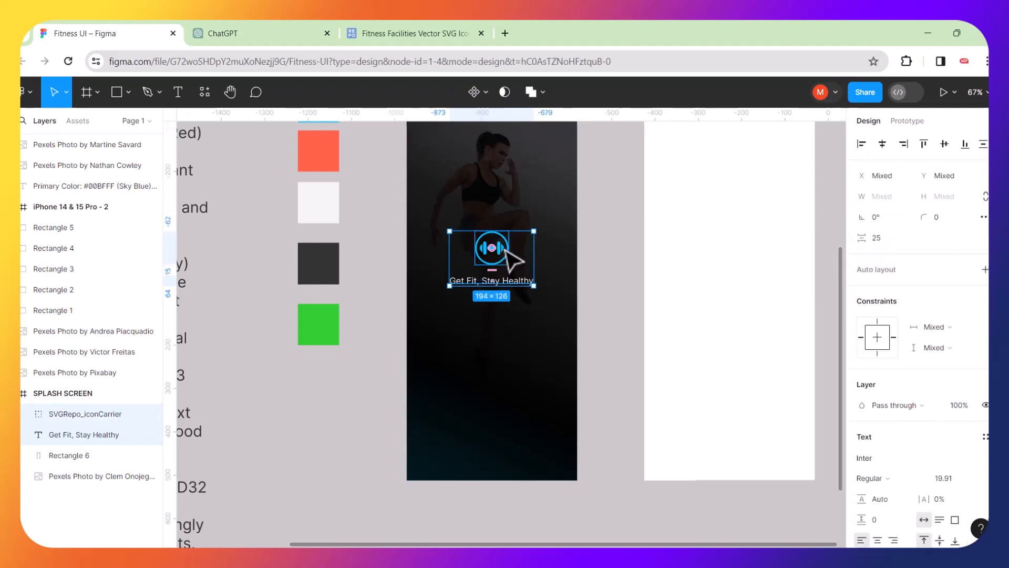
left_click_drag(513, 257, 541, 272)
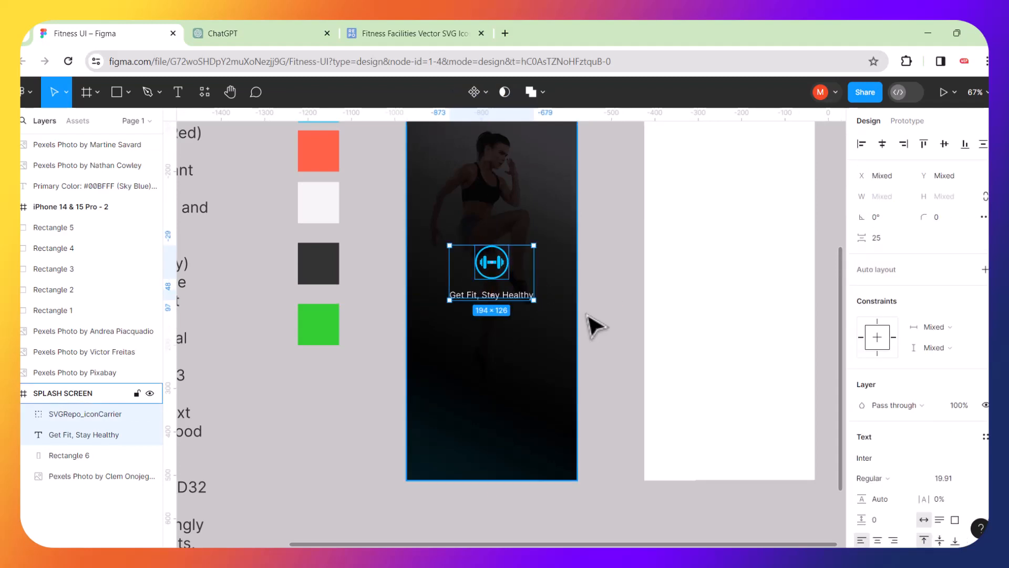
left_click(595, 326)
left_click(526, 298)
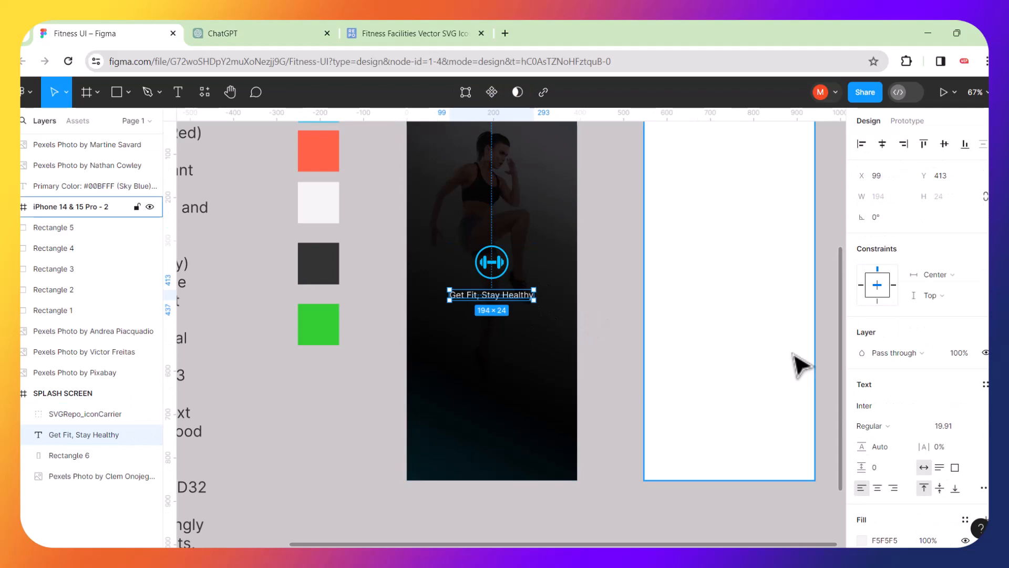
scroll(825, 375, "down", 2)
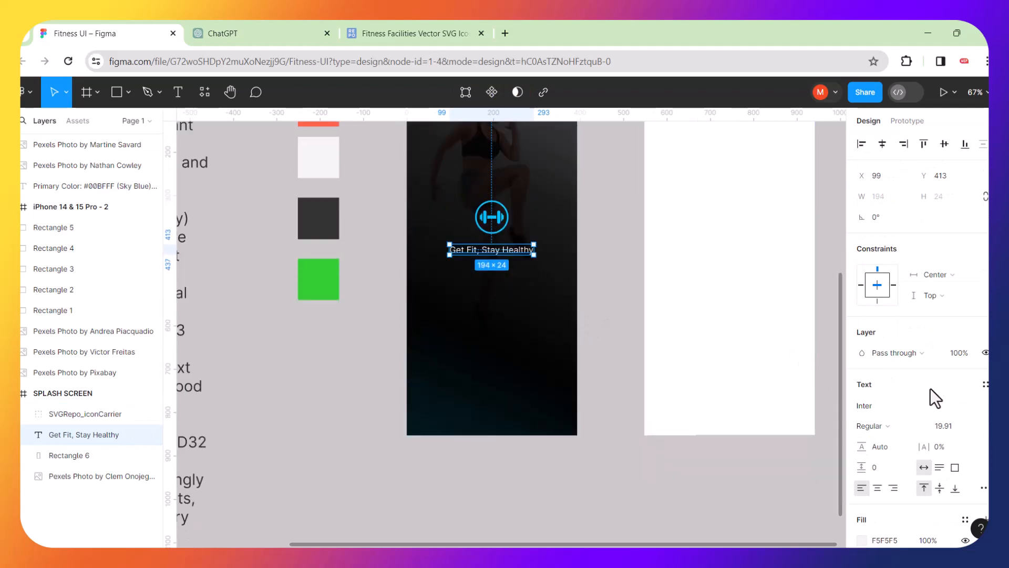
Switch the tagline font from Inter to Jockey One, resizing it to 149×28.
left_click(878, 406)
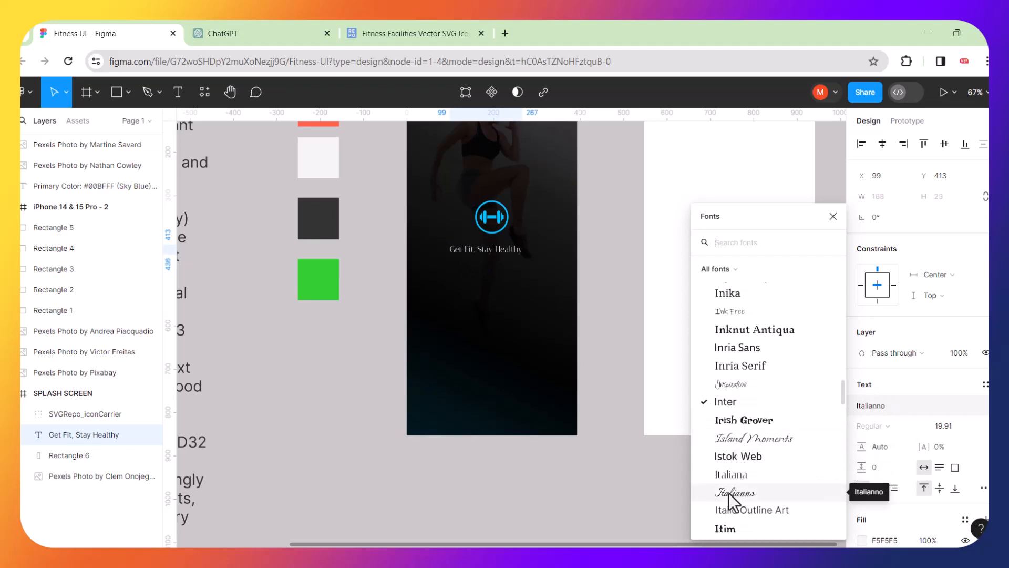
scroll(733, 497, "down", 3)
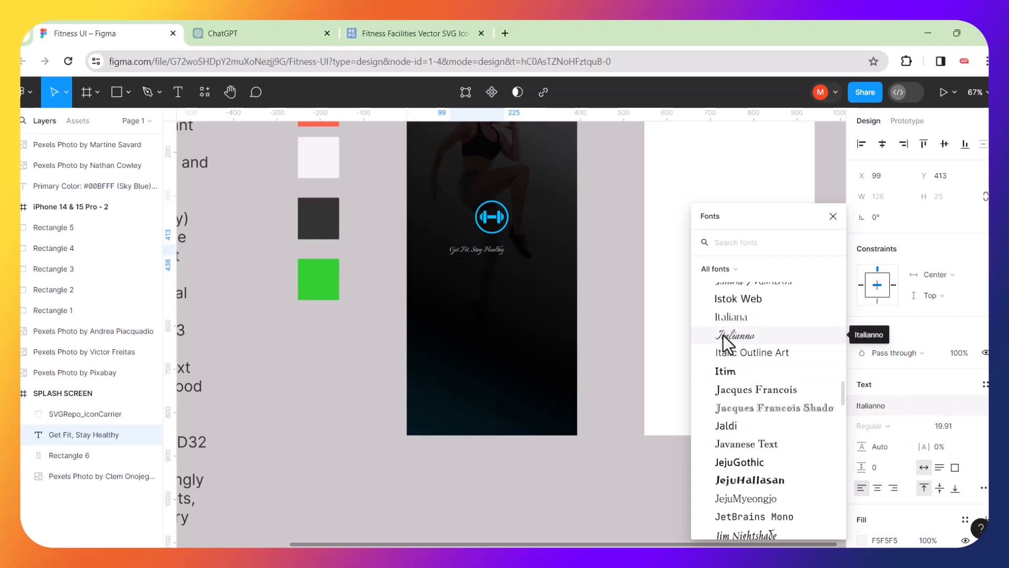
scroll(736, 395, "down", 3)
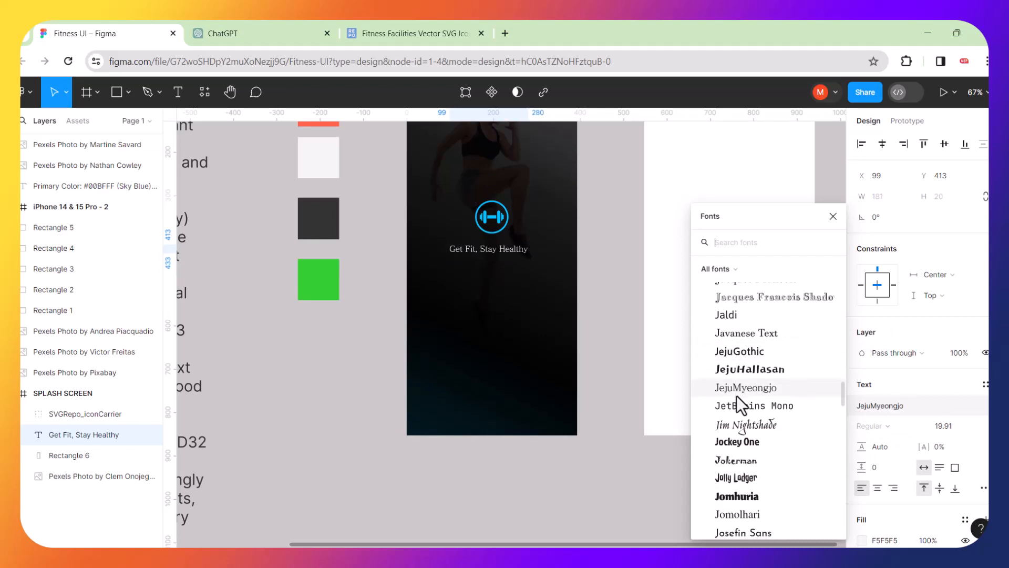
left_click(736, 448)
left_click(582, 500)
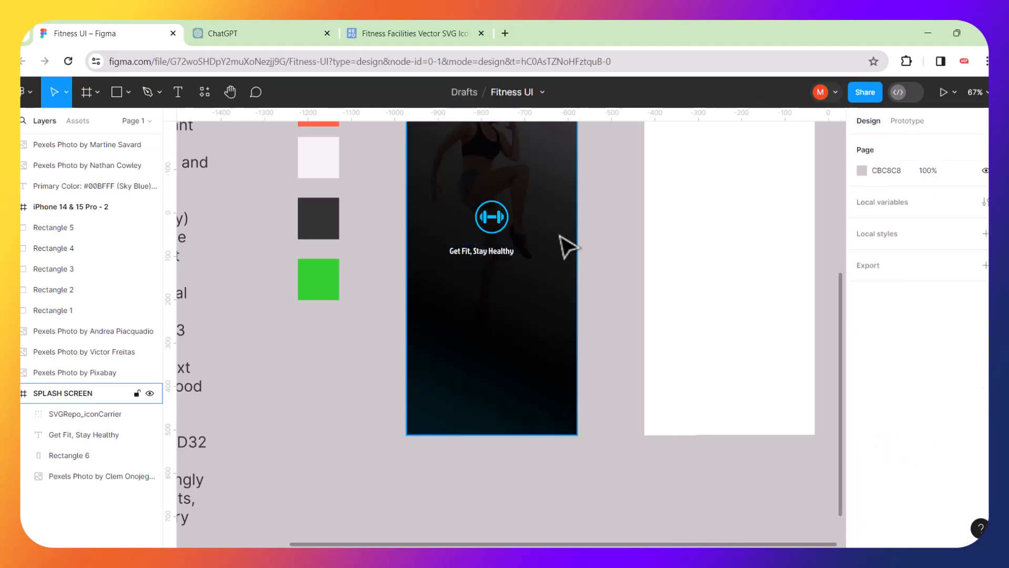
Zoom to fit the SPLASH SCREEN frame in view.
scroll(562, 238, "up", 5)
scroll(566, 246, "up", 3)
scroll(566, 246, "down", 5)
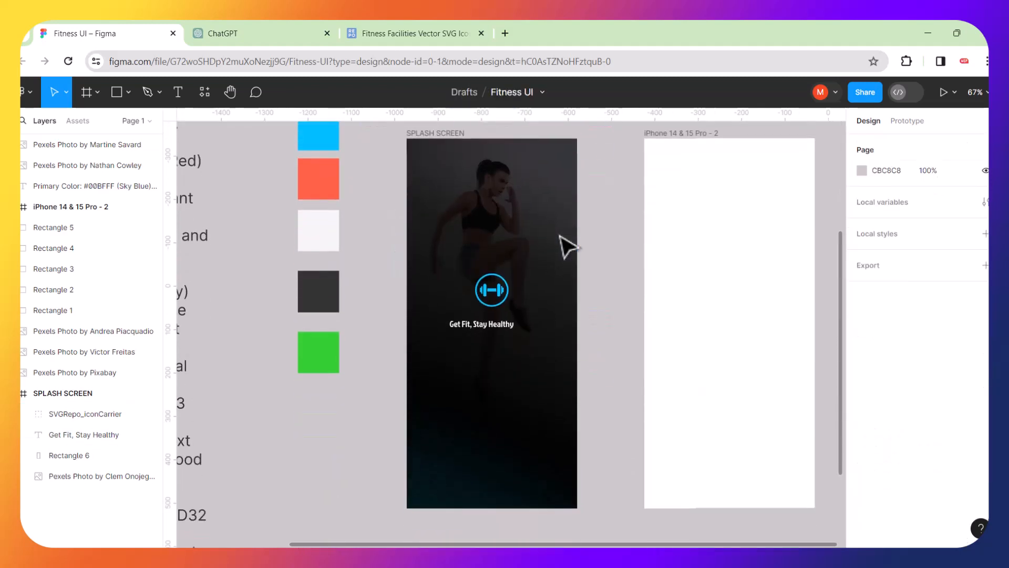
left_click(435, 147)
key("shift+2")
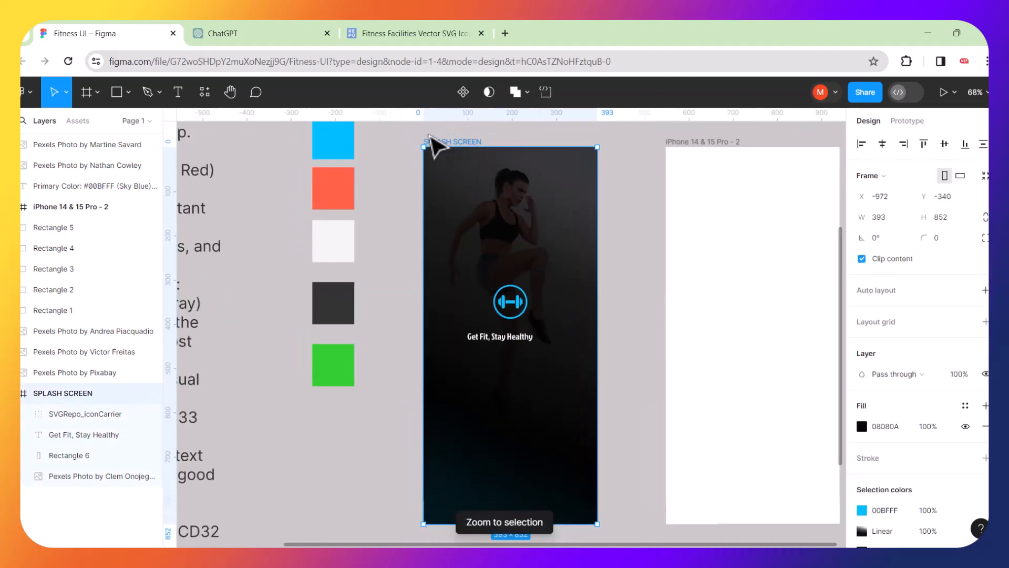
left_click(661, 338)
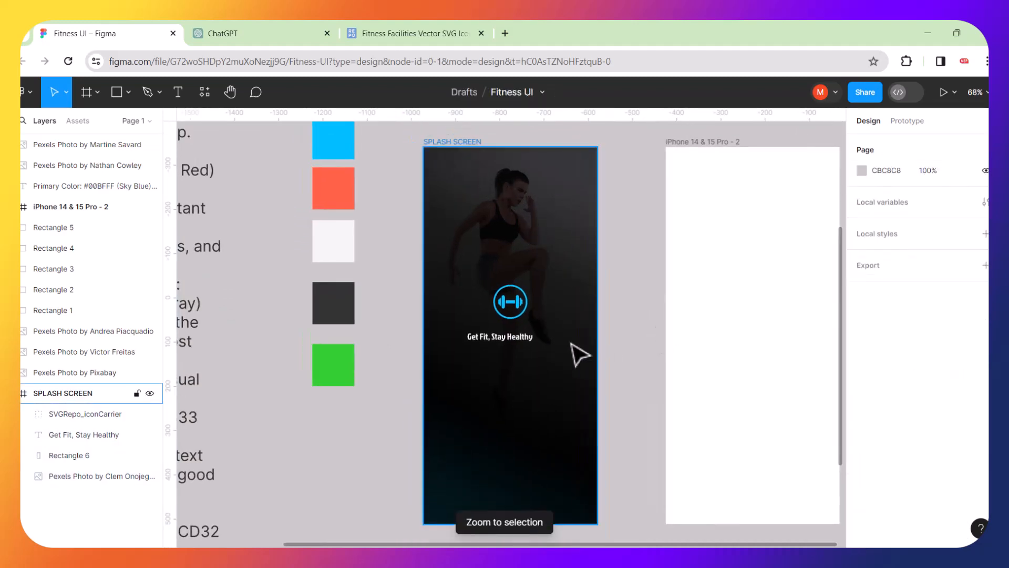
scroll(579, 354, "up", 5)
scroll(526, 347, "up", 3)
Move the tagline lower and scale it up 1.23x to 187.47×37 at size 24.55.
left_click(445, 338)
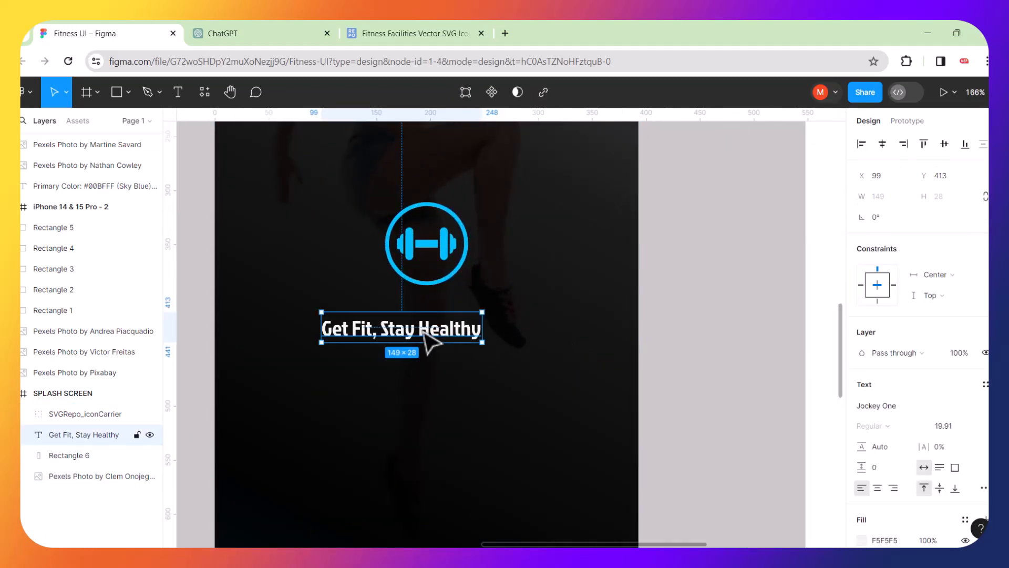
mouse_move(441, 337)
left_mouse_down()
mouse_move(461, 361)
mouse_move(516, 326)
mouse_move(471, 371)
left_mouse_up()
key("k")
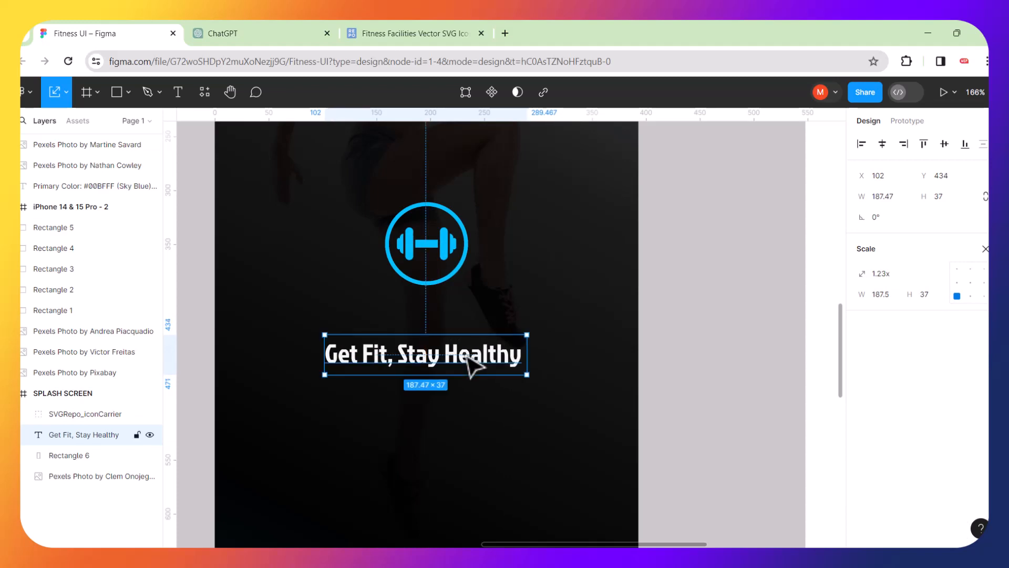
scroll(471, 371, "down", 5)
left_click(611, 362)
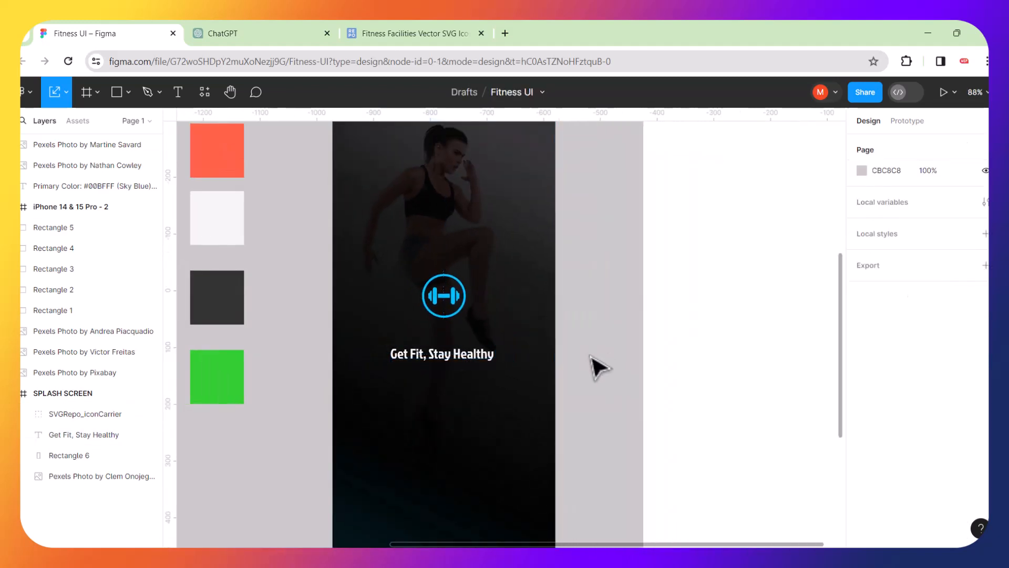
scroll(594, 367, "down", 4)
Nudge the dumbbell logo down slightly so it sits centred above the tagline.
left_click(510, 321)
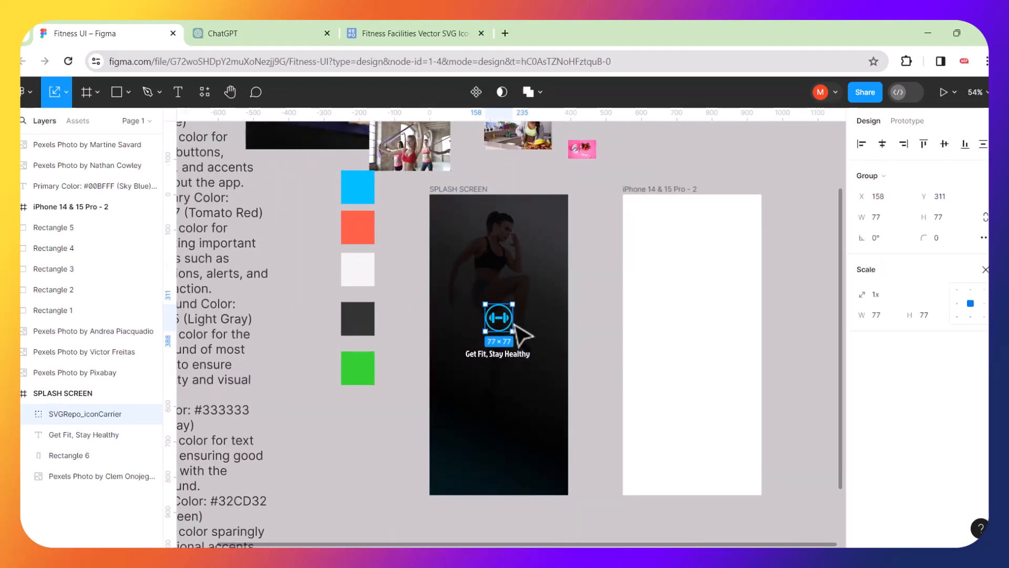
key("Down")
key("Down")
key("Down")
key("Down")
key("Down")
key("Down")
key("Down")
key("Down")
key("Down")
key("Down")
key("Down")
key("Down")
key("Down")
key("Down")
key("Down")
key("Down")
key("Down")
key("Down")
key("Down")
key("Down")
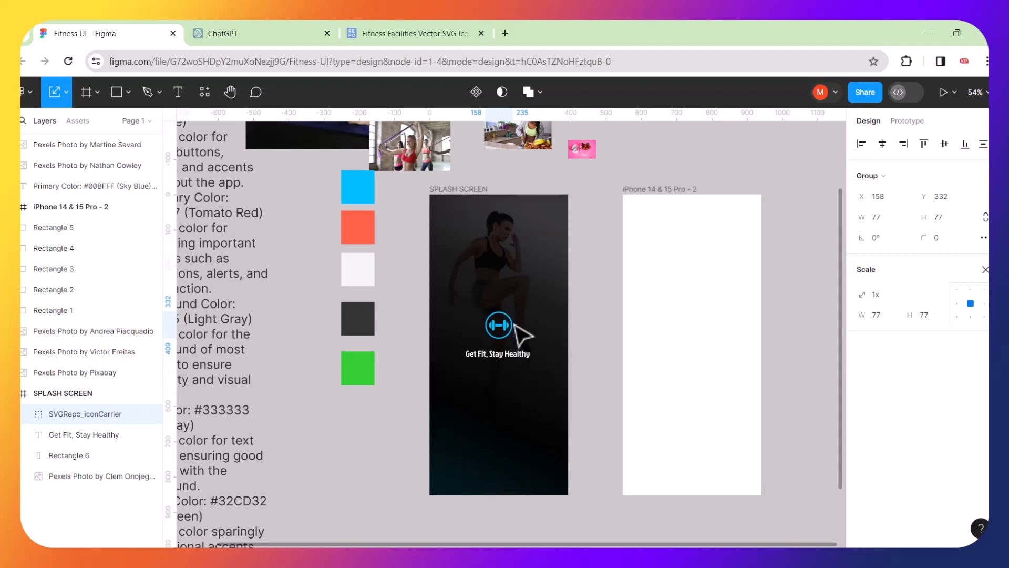
left_click(586, 369)
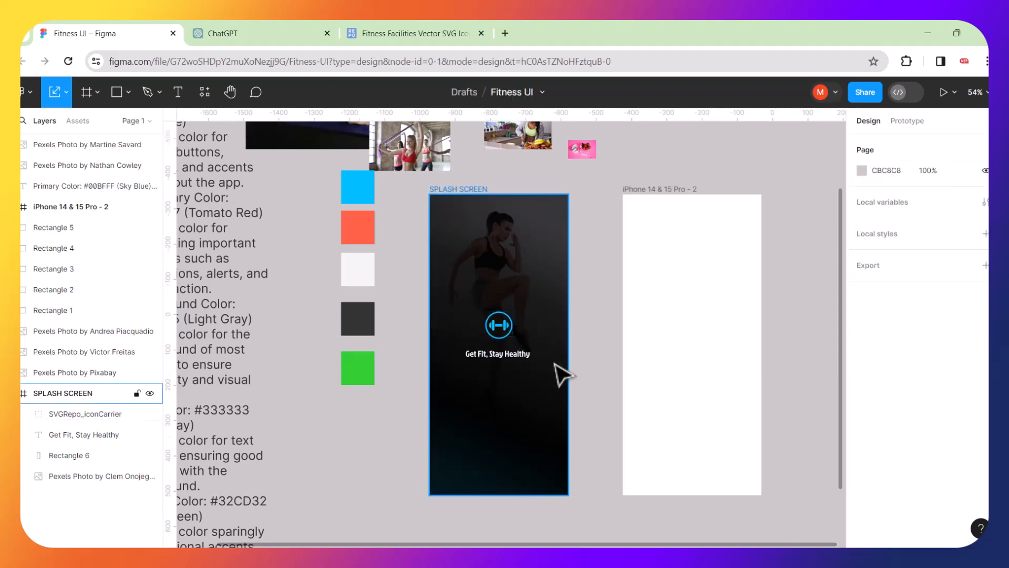
scroll(563, 372, "up", 3)
left_click(494, 351)
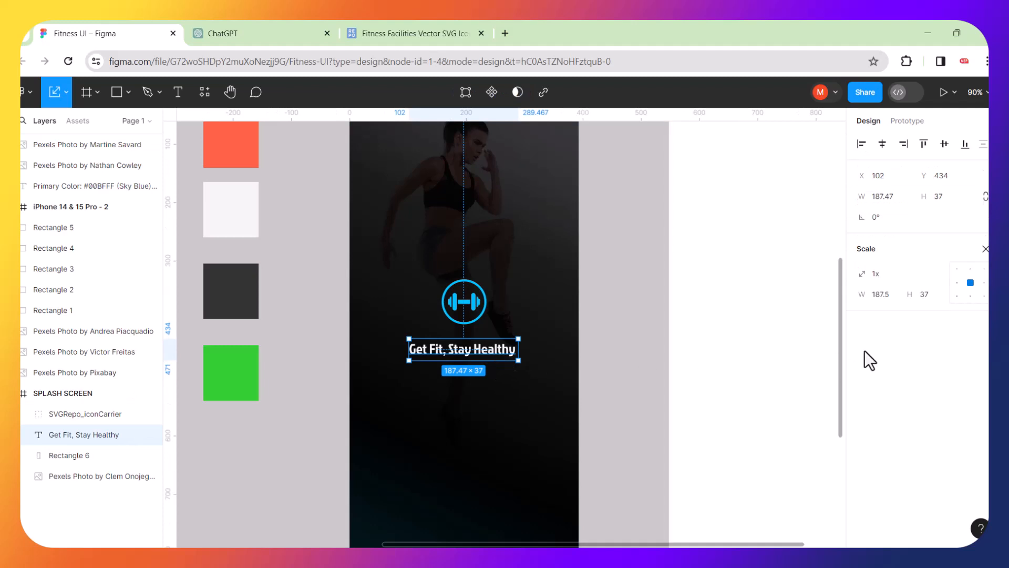
key("v")
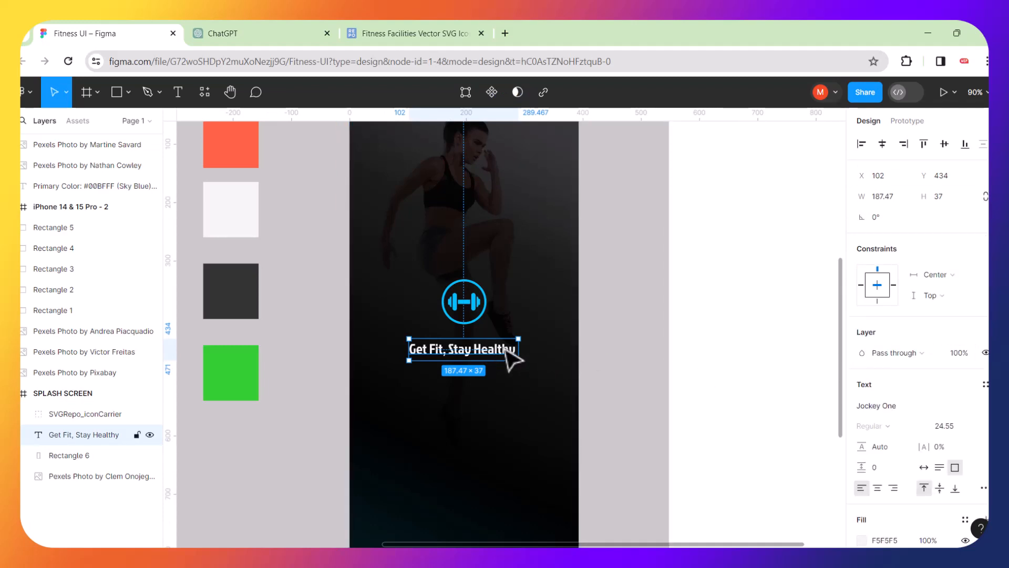
Duplicate the tagline onto the canvas, give the copy a near-black fill and a black stroke.
key("ctrl+d")
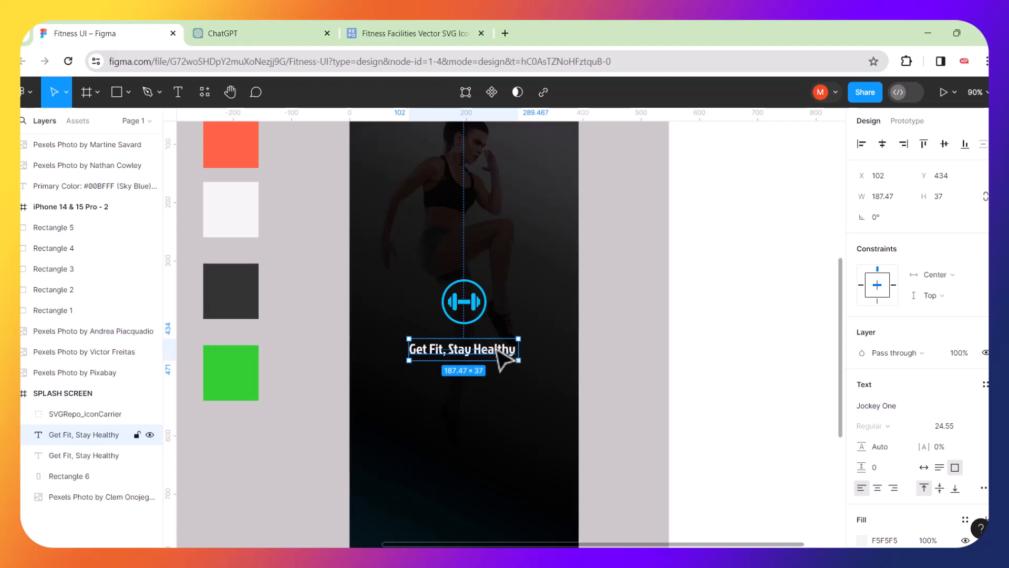
mouse_move(504, 356)
left_mouse_down()
mouse_move(372, 424)
mouse_move(270, 444)
left_mouse_up()
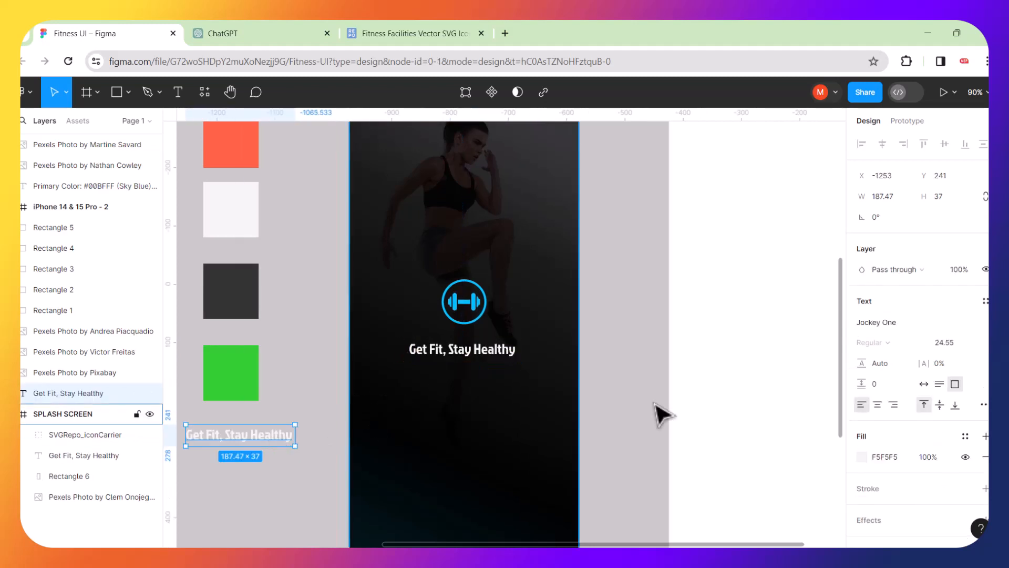
left_click(870, 459)
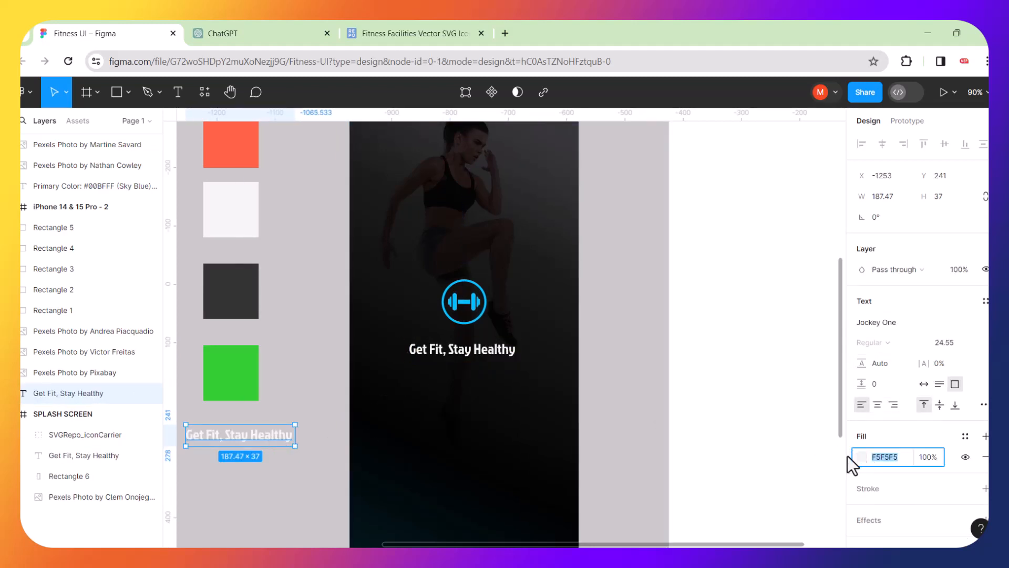
left_click(864, 486)
left_click(862, 456)
left_click(754, 260)
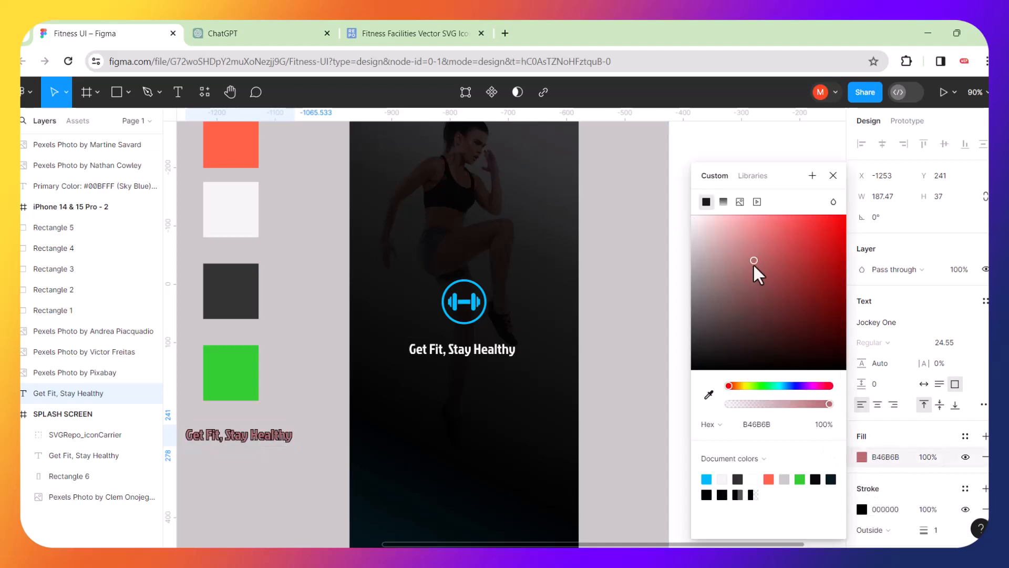
left_click_drag(742, 326, 718, 344)
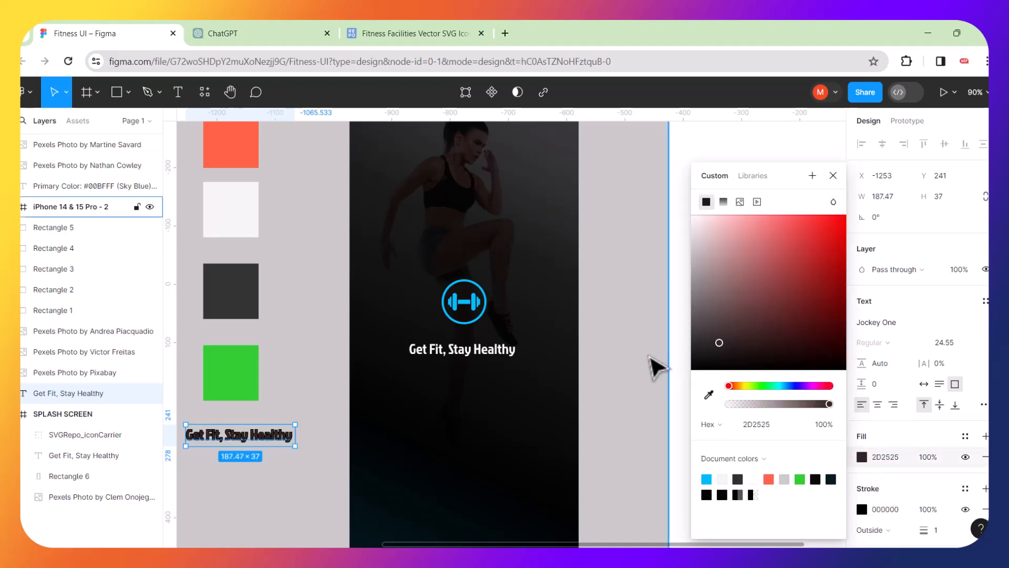
left_click(558, 354)
Set the original tagline's font to Julius Sans One.
left_click(511, 350)
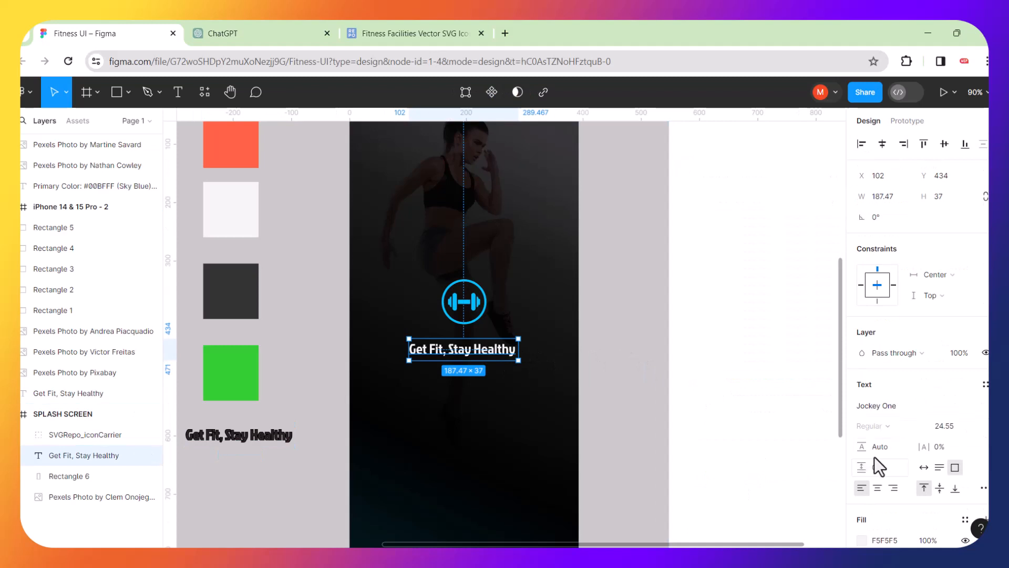
left_click(887, 406)
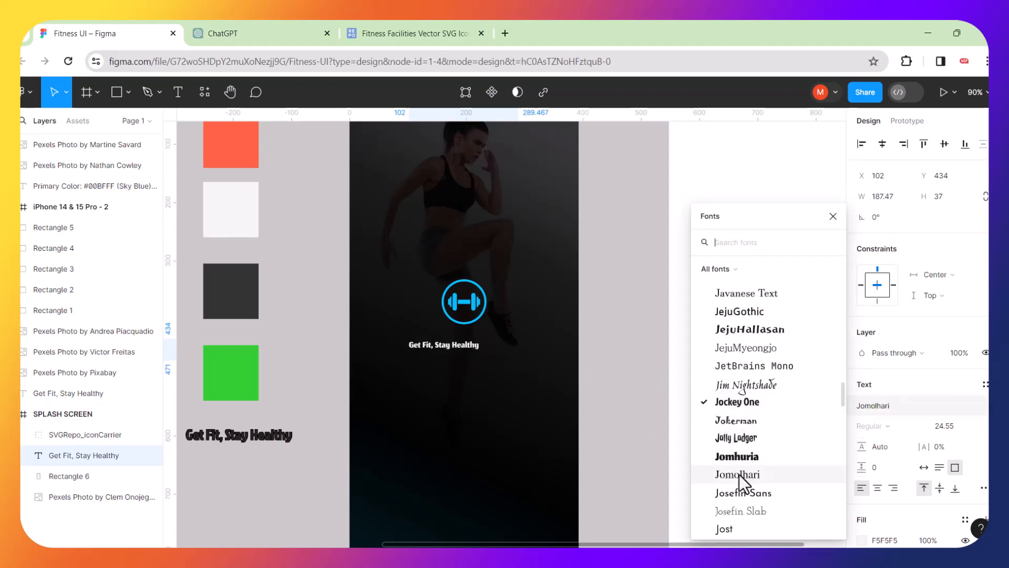
scroll(740, 490, "down", 5)
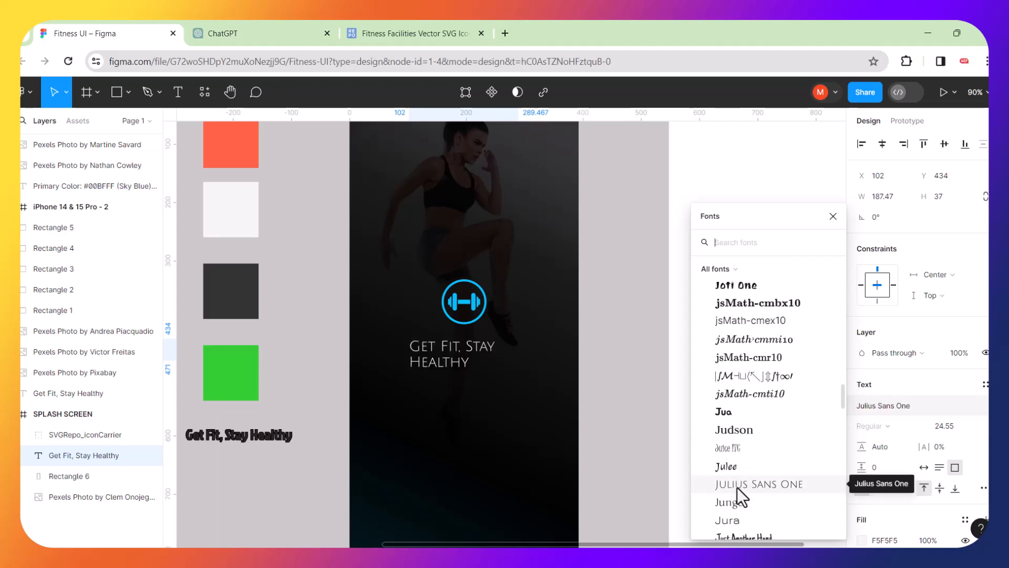
left_click(737, 485)
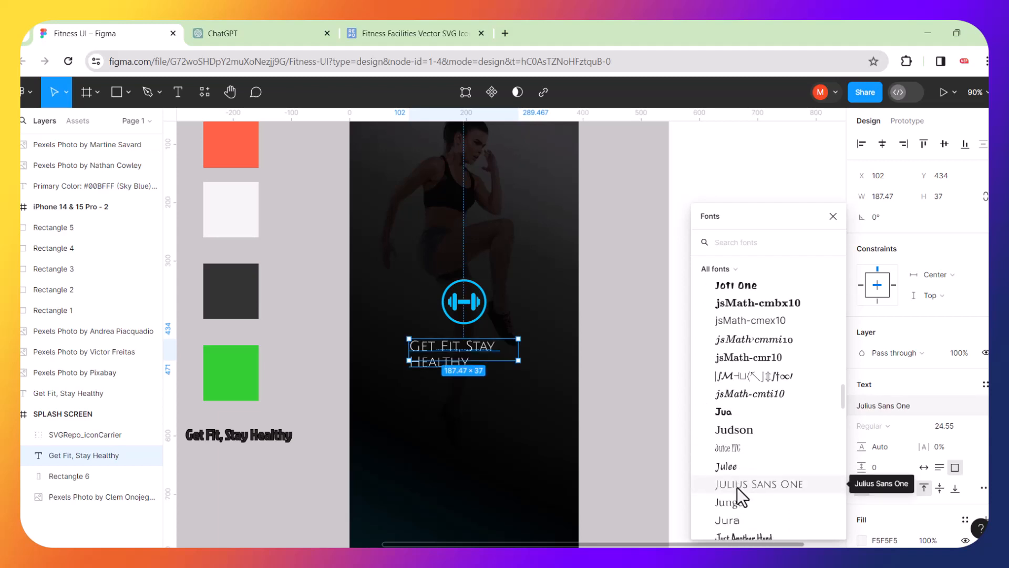
key("Escape")
Resize the tagline box and centre it under the logo.
left_click(625, 413)
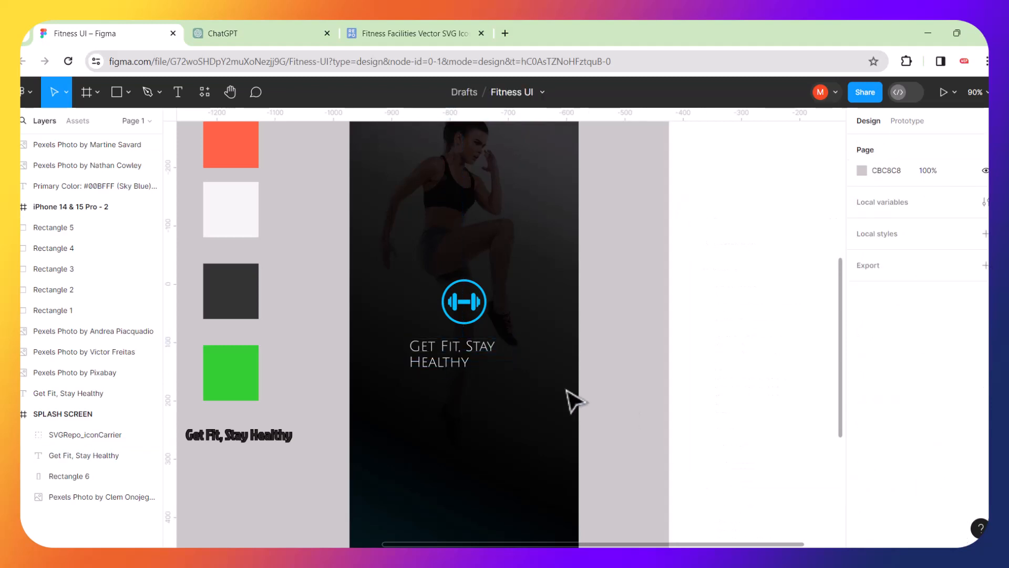
left_click(451, 365)
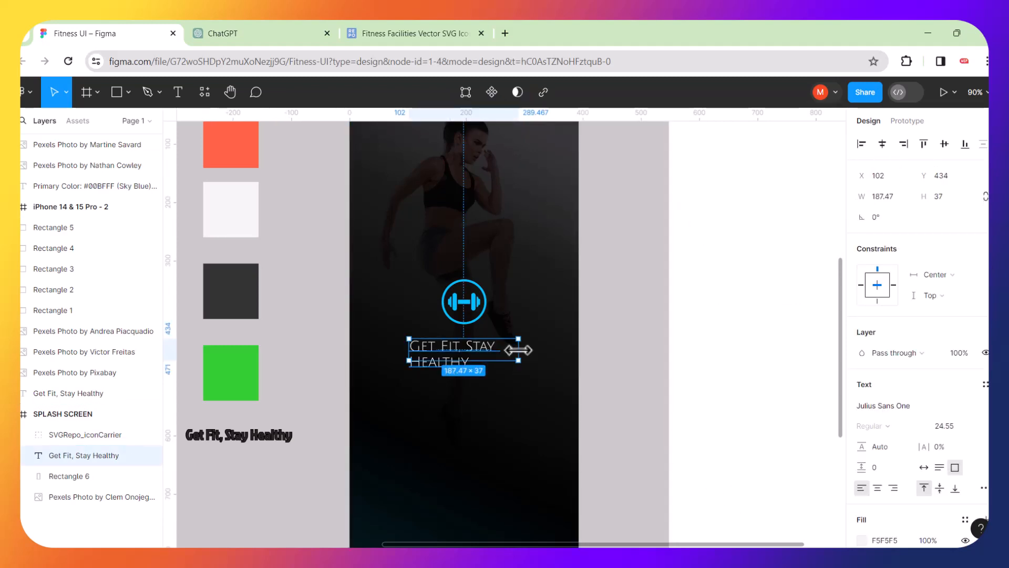
left_click_drag(518, 349, 569, 345)
mouse_move(572, 348)
left_mouse_down()
mouse_move(507, 368)
mouse_move(507, 356)
left_mouse_up()
left_click(602, 377)
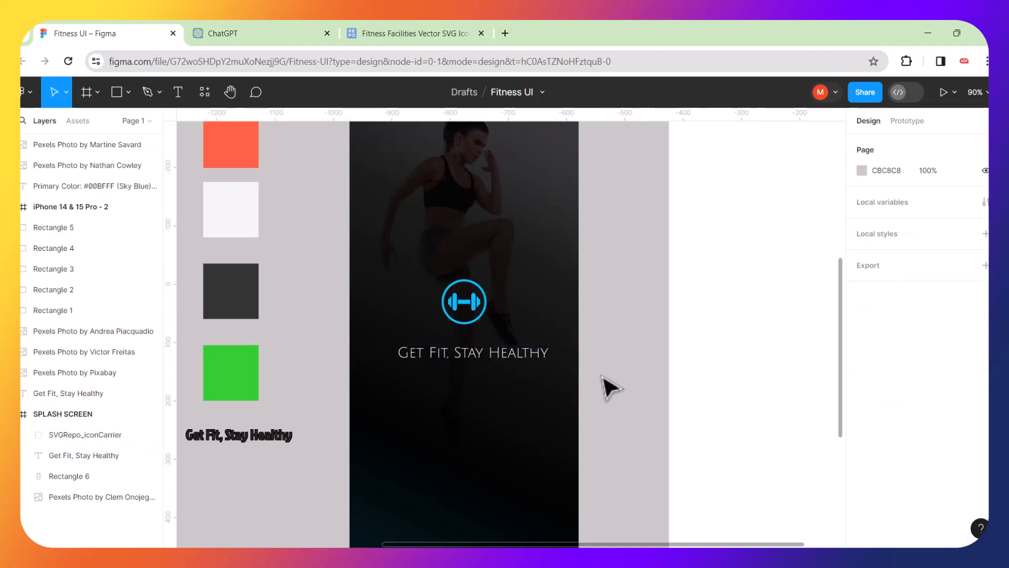
Break the tagline into 'Get Fit,' and 'Stay Healthy' lines, heighten the box, and centre-align.
scroll(535, 367, "down", 3)
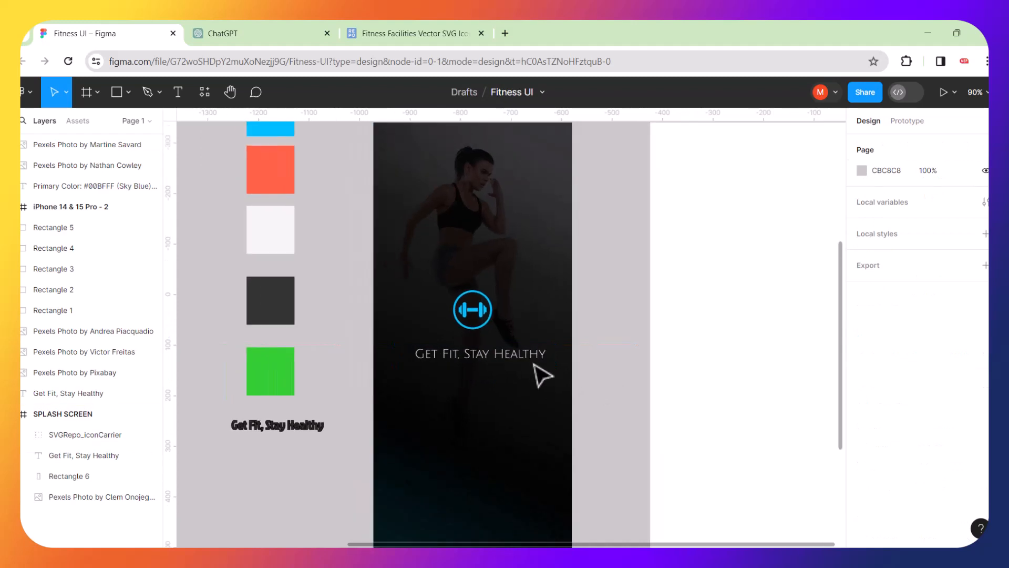
scroll(547, 360, "up", 1)
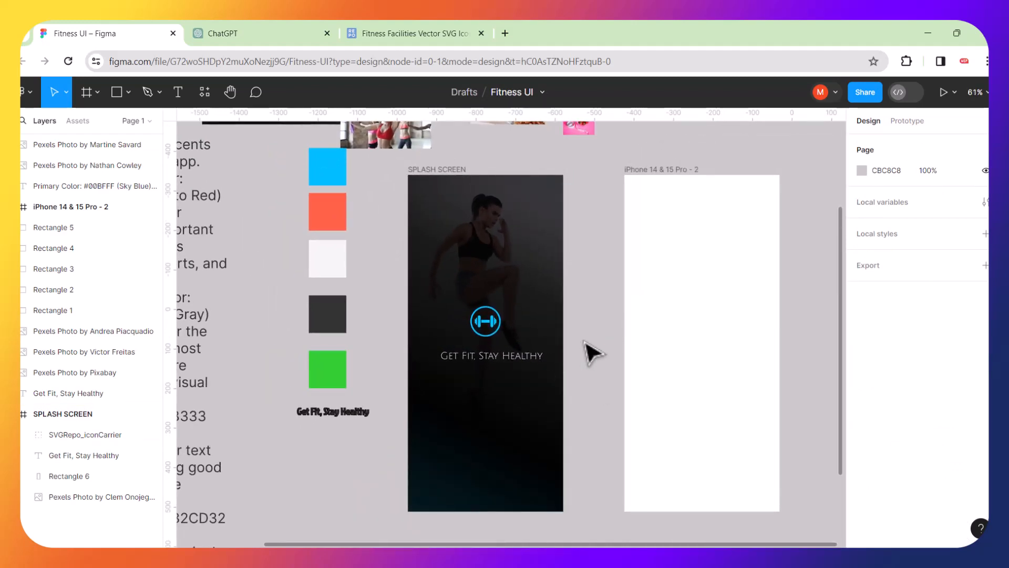
scroll(565, 361, "up", 3)
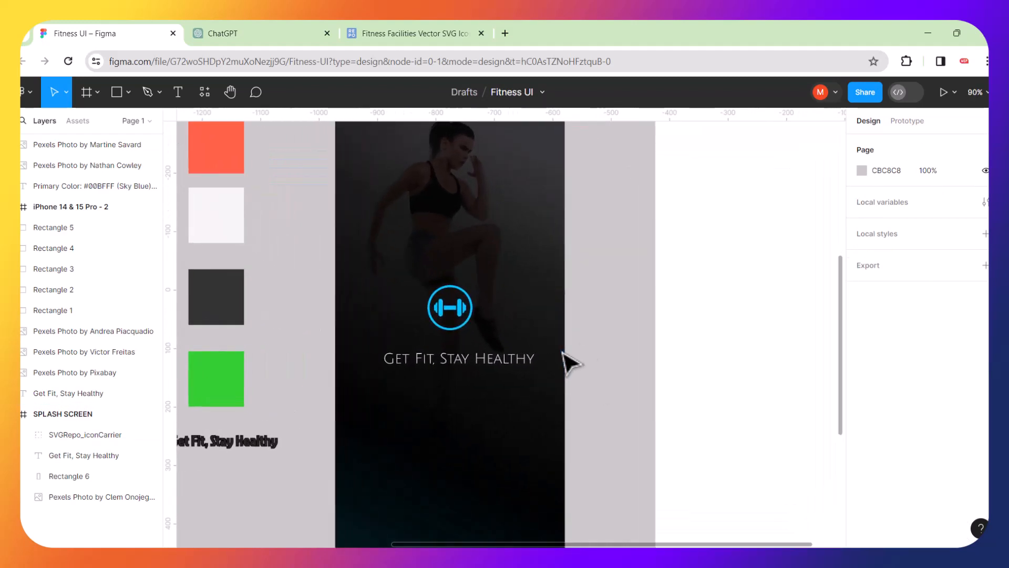
left_click(450, 366)
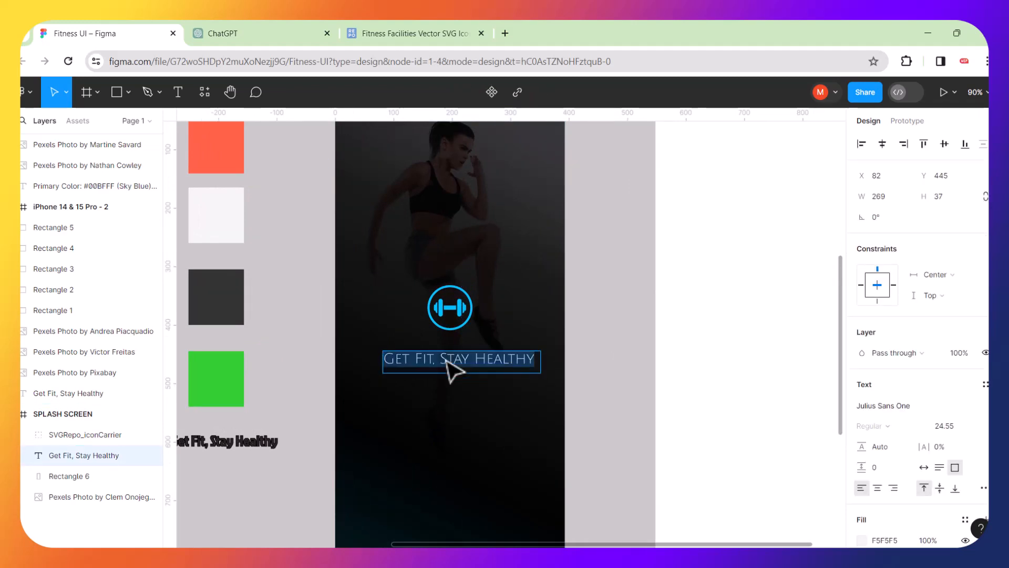
left_click(440, 363)
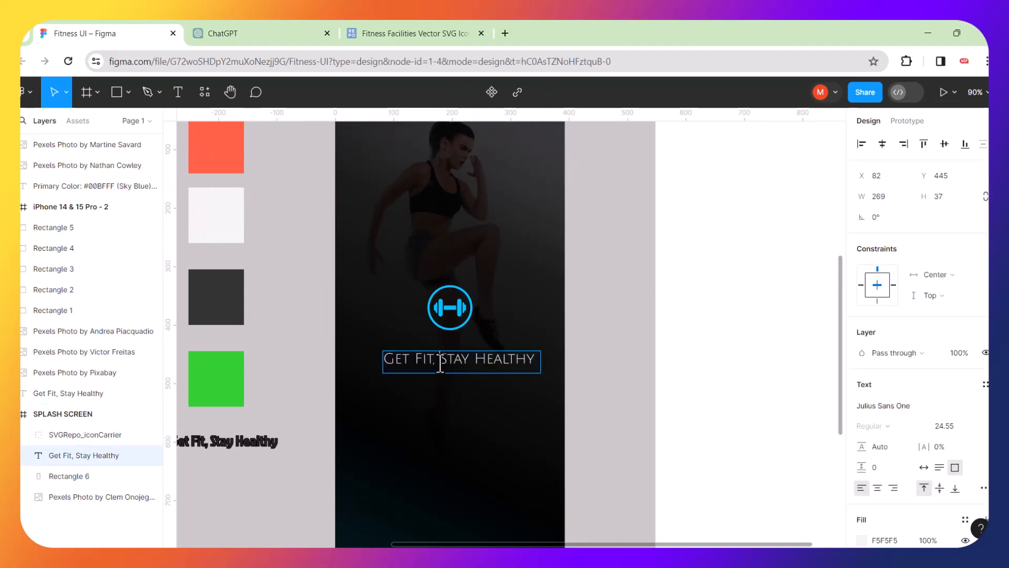
key("Return")
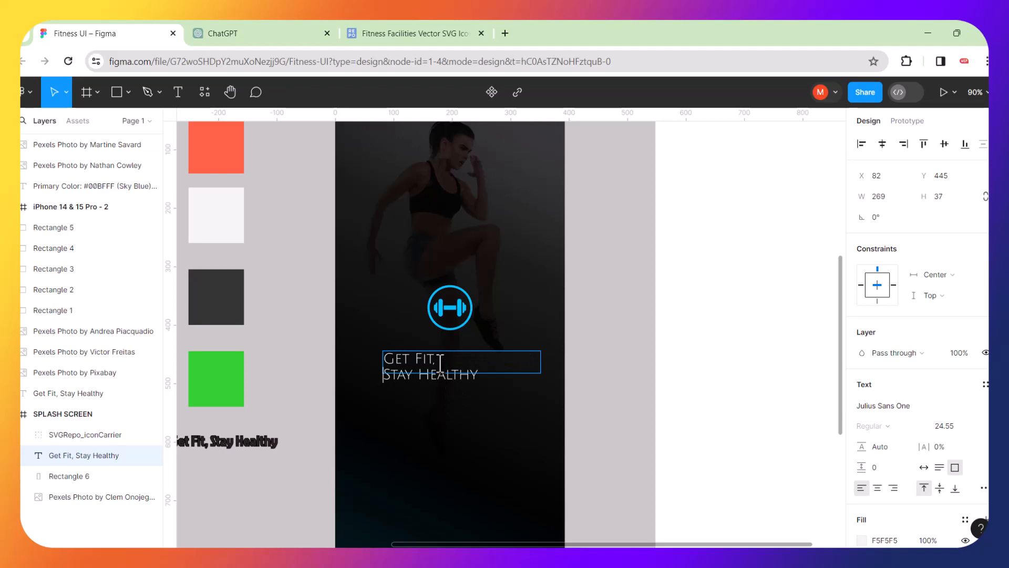
key("Escape")
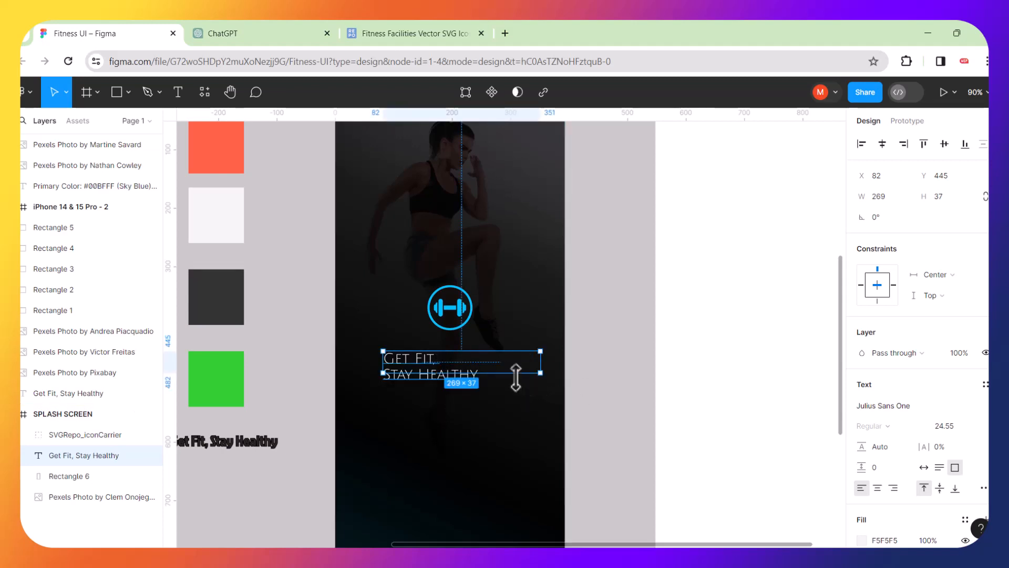
left_click_drag(516, 378, 516, 395)
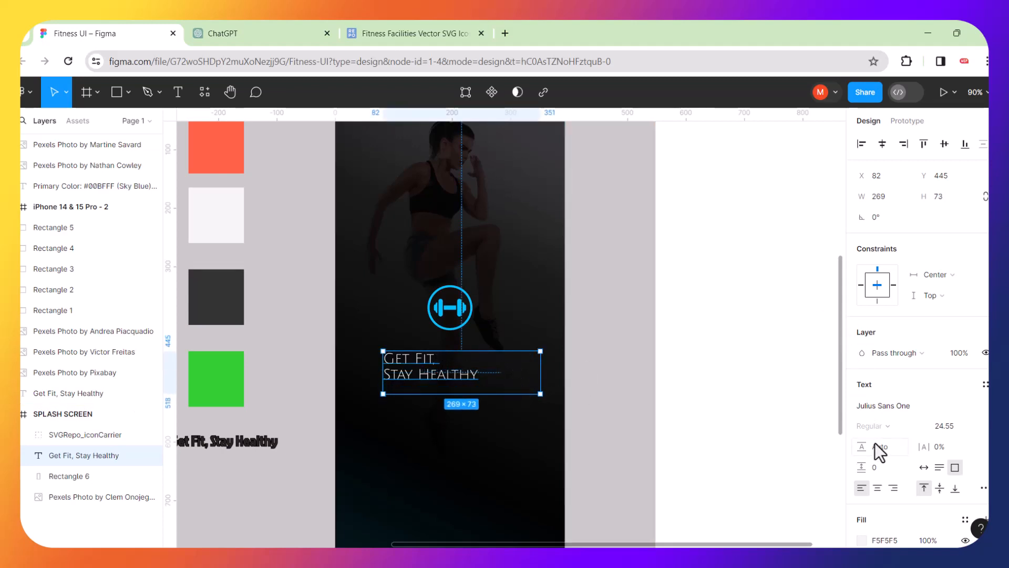
left_click(878, 487)
left_click(610, 389)
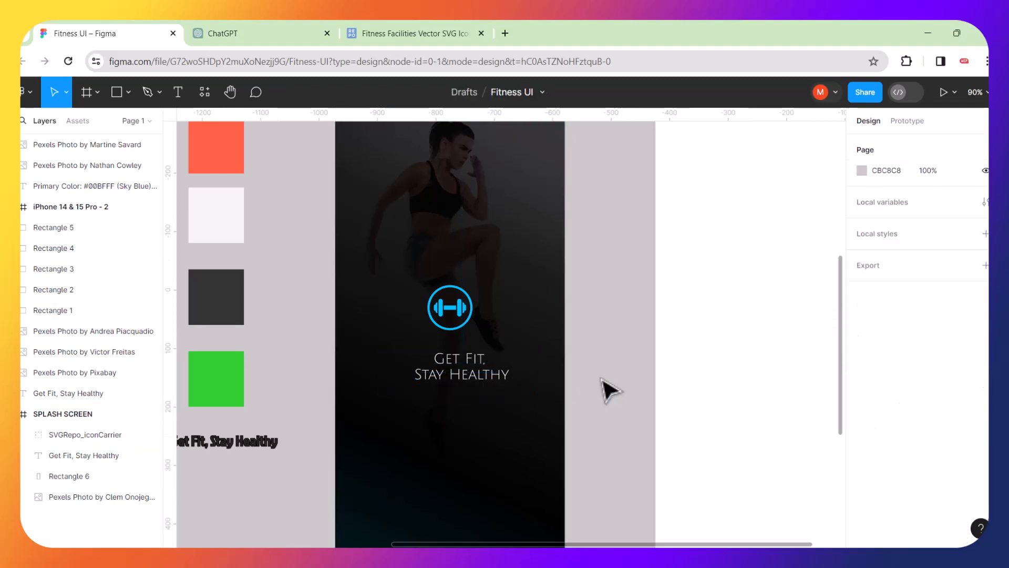
Nudge the tagline under the logo and centre the logo horizontally over it.
left_click_drag(484, 386, 482, 391)
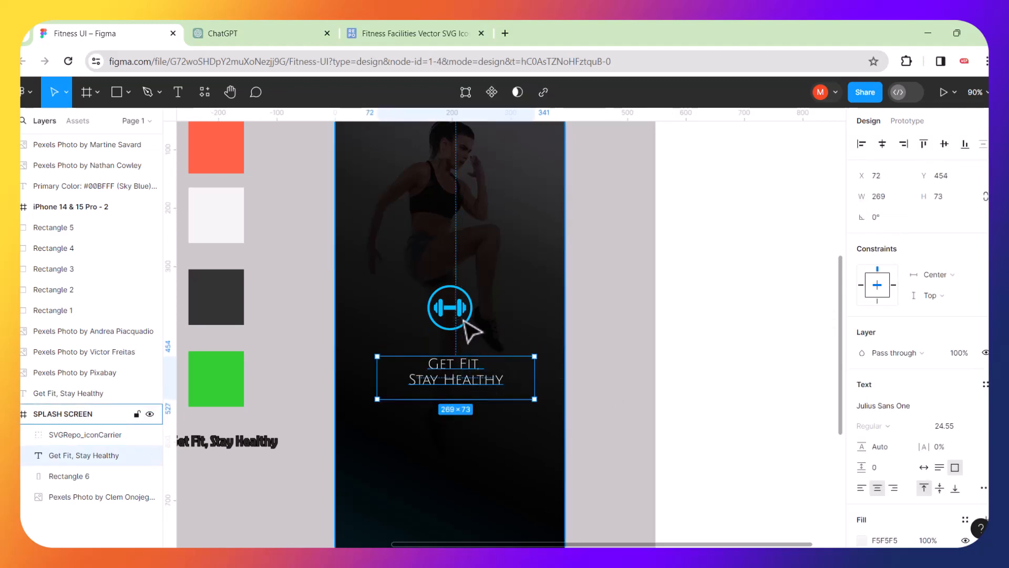
left_click(465, 320, "shift")
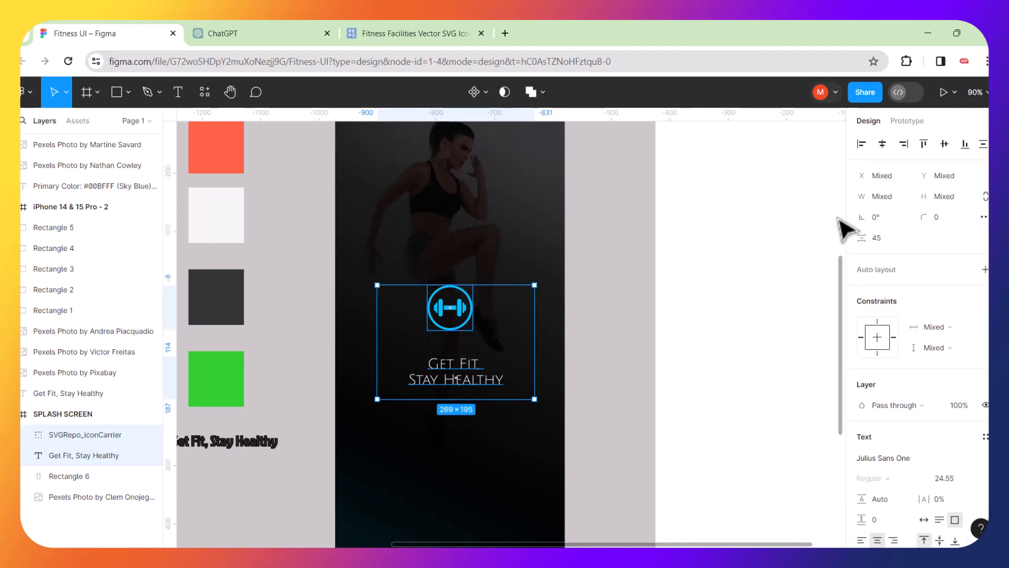
left_click(882, 144)
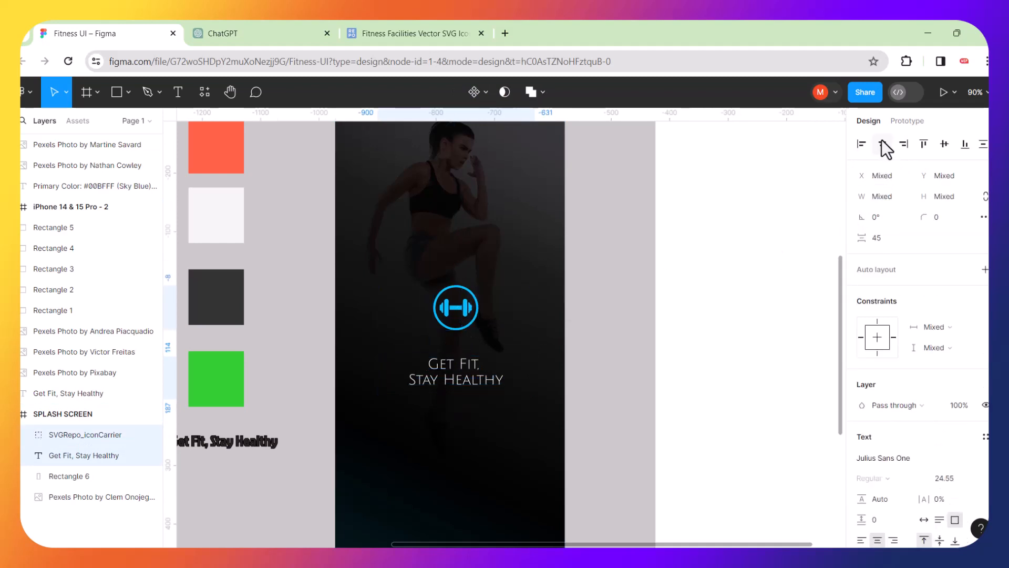
left_click(616, 408)
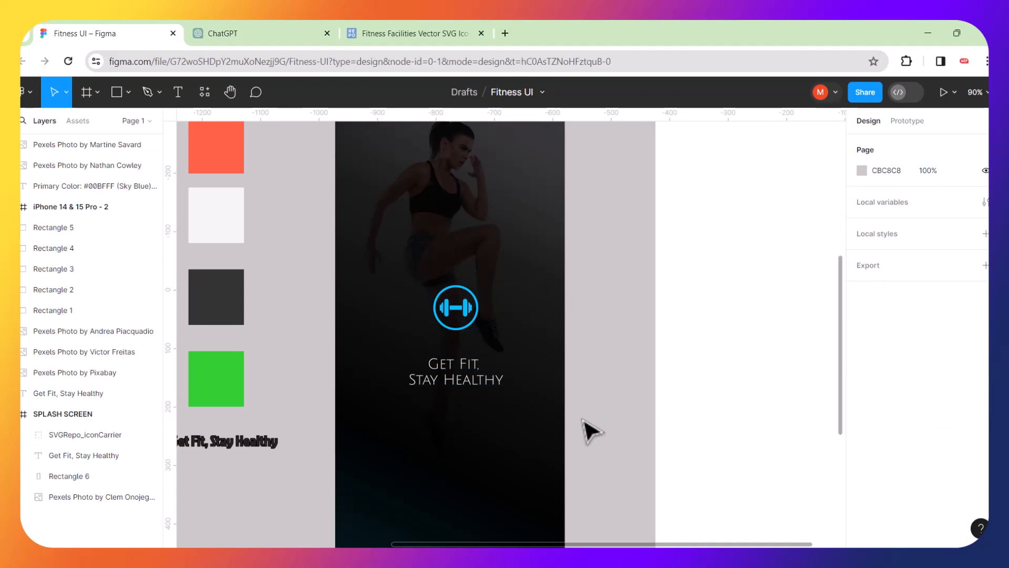
Select the dumbbell logo and tagline together and drag them lower in the splash frame.
scroll(592, 432, "down", 2)
scroll(591, 432, "down", 5)
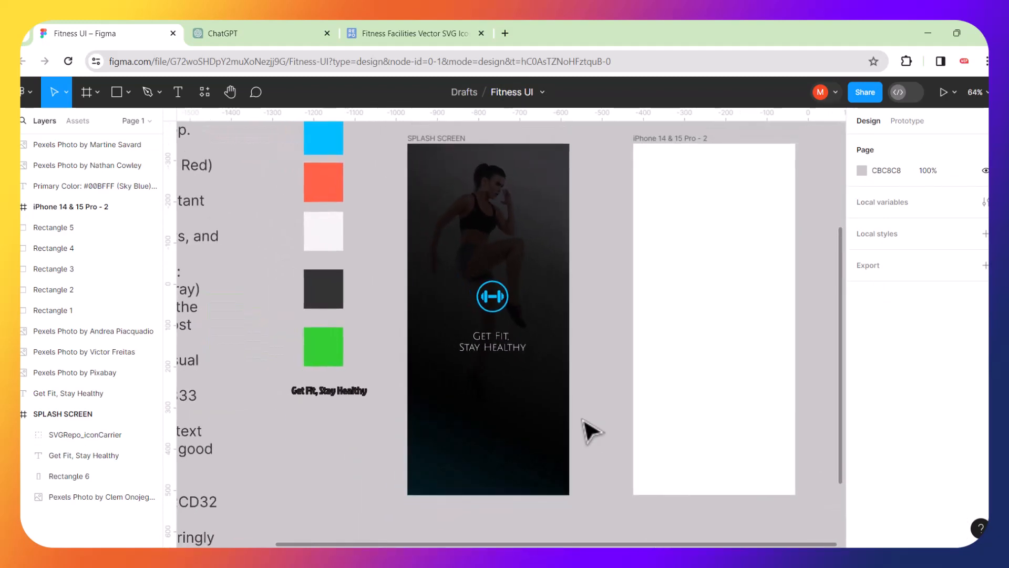
scroll(598, 368, "up", 2)
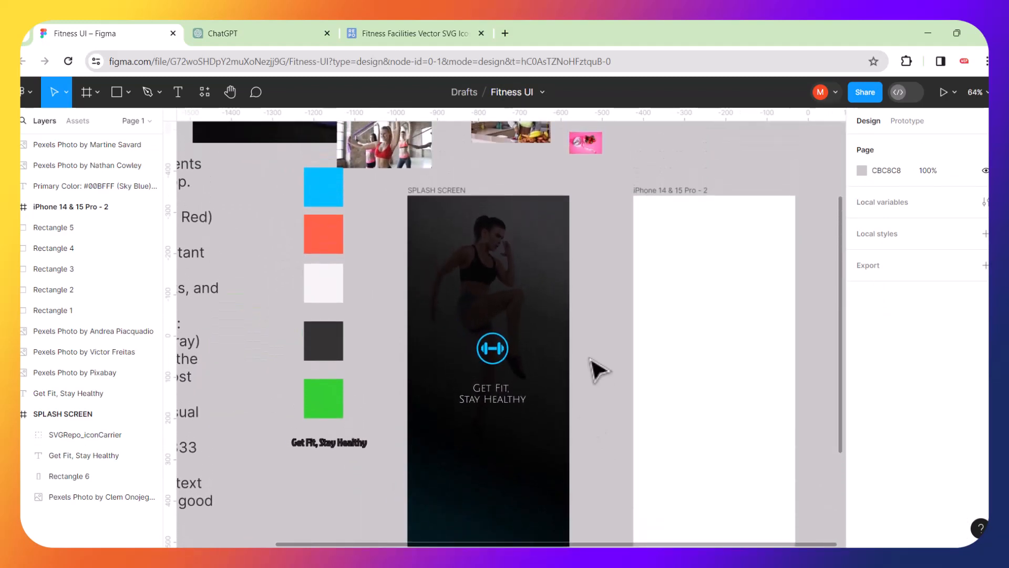
left_click(493, 357)
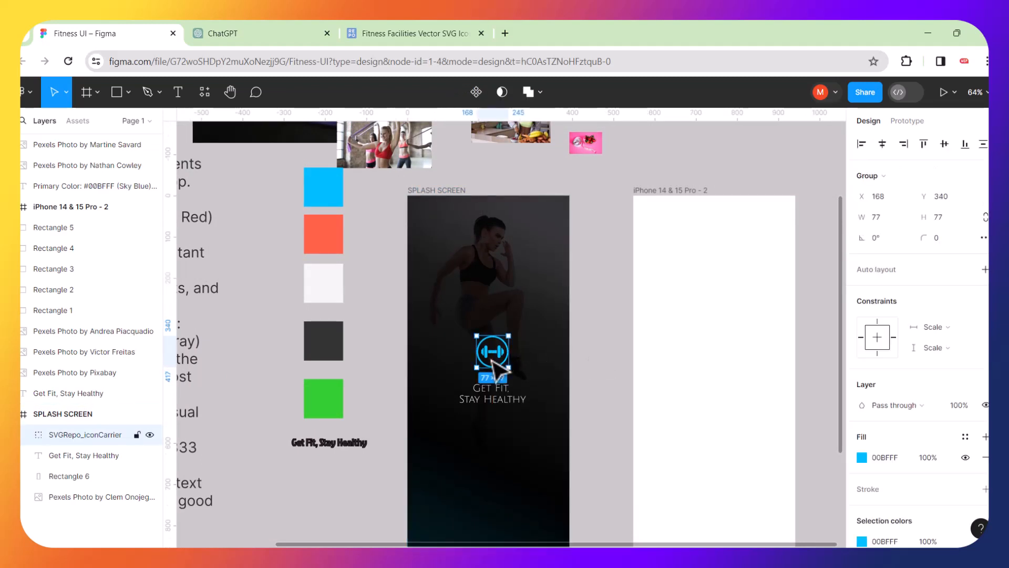
left_click(586, 393)
left_click(505, 361)
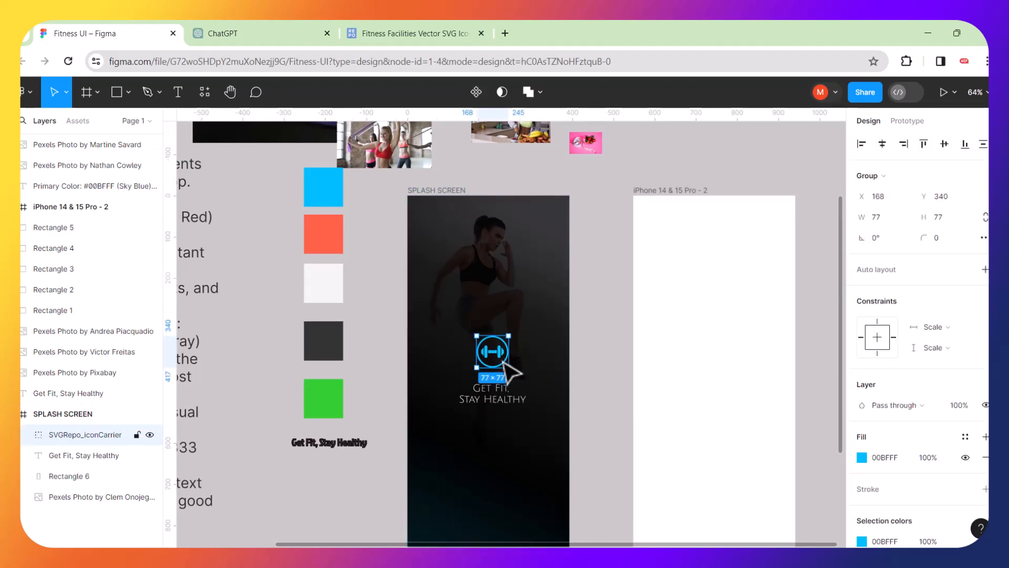
left_click(500, 397, "shift")
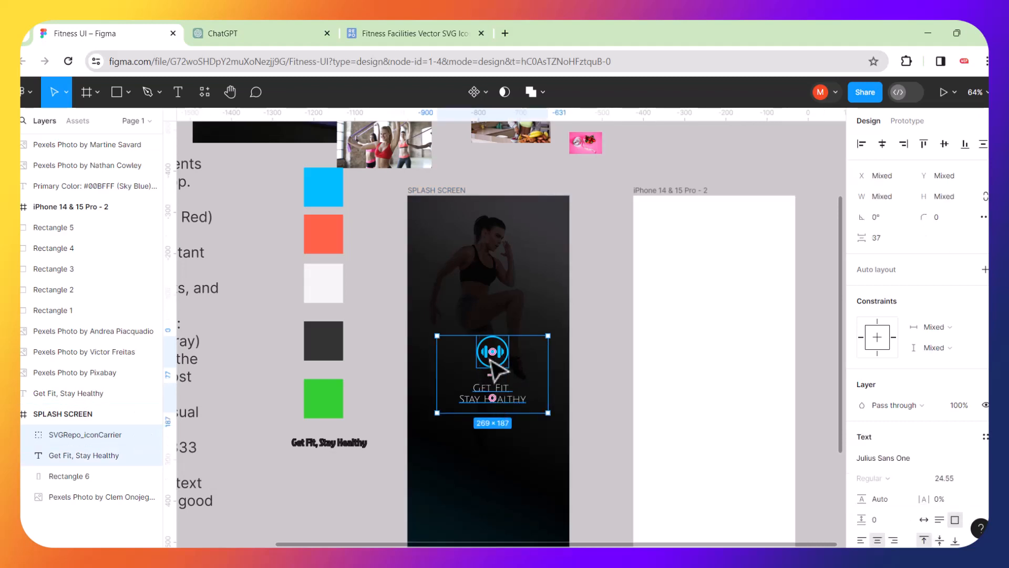
left_click_drag(495, 361, 494, 436)
Open the SPLASH SCREEN frame's context menu without choosing an action, then clear the selection.
right_click(566, 384)
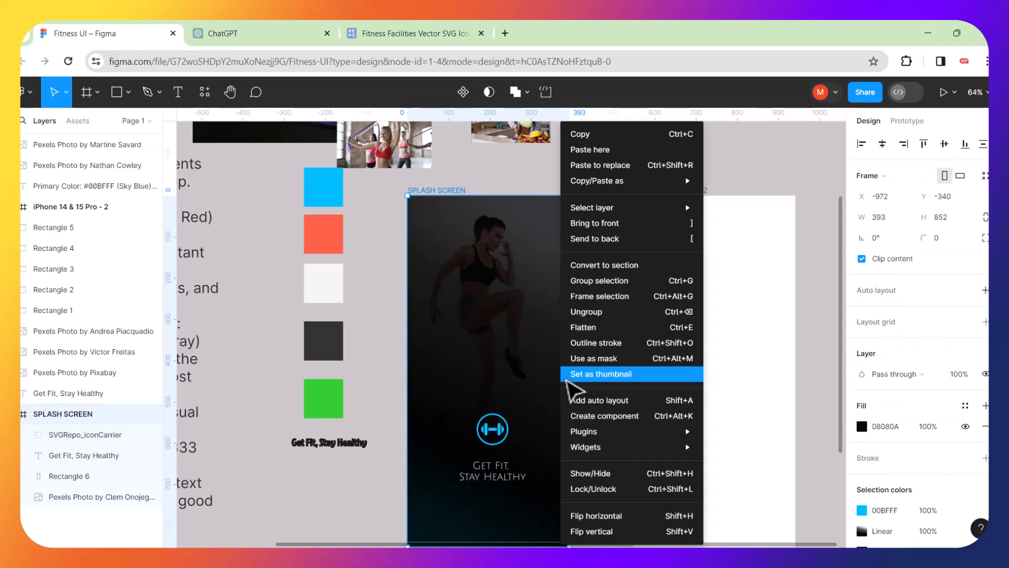
left_click(371, 313)
scroll(529, 362, "down", 3)
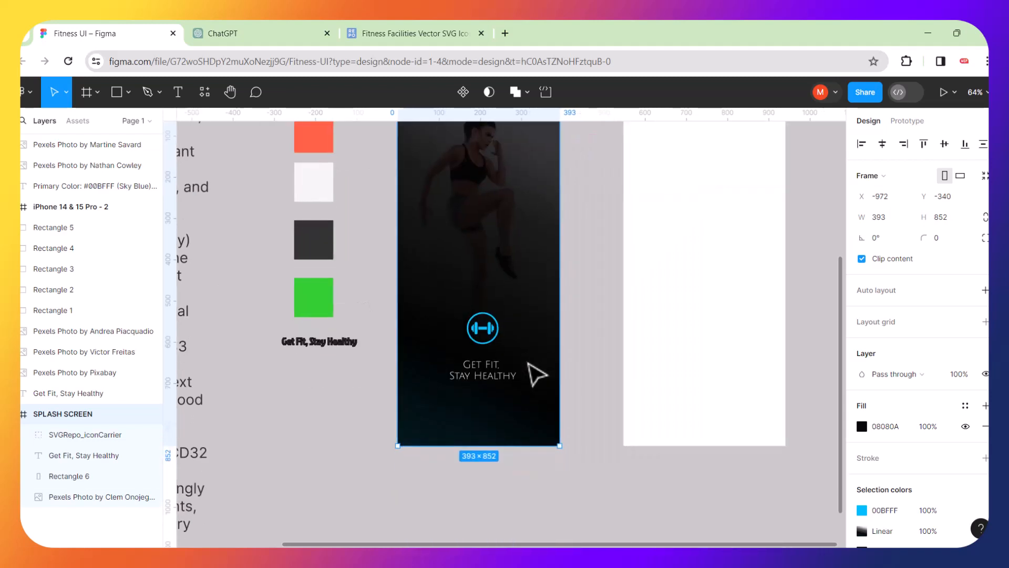
left_click(594, 340)
scroll(594, 339, "up", 1)
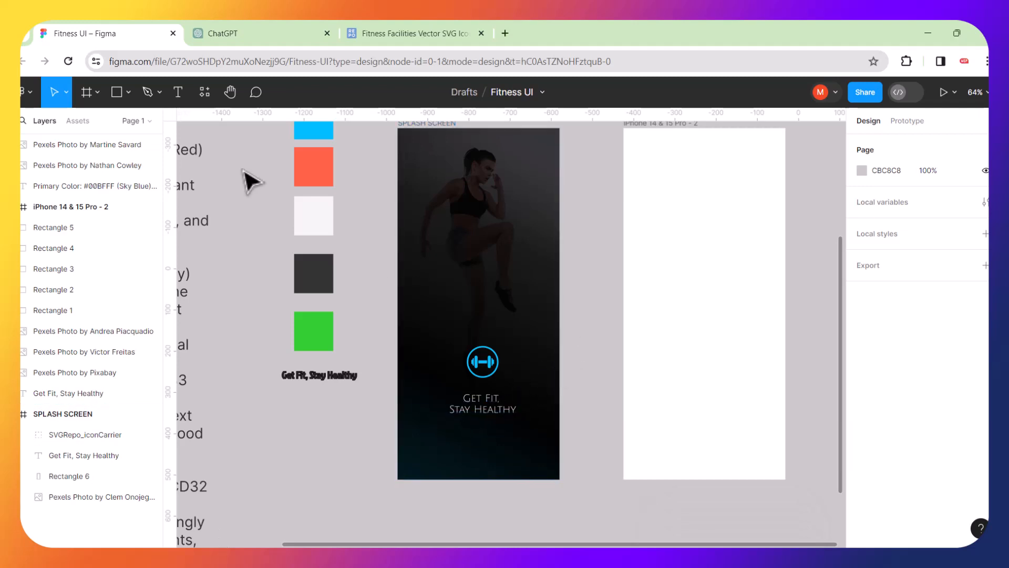
left_click(177, 93)
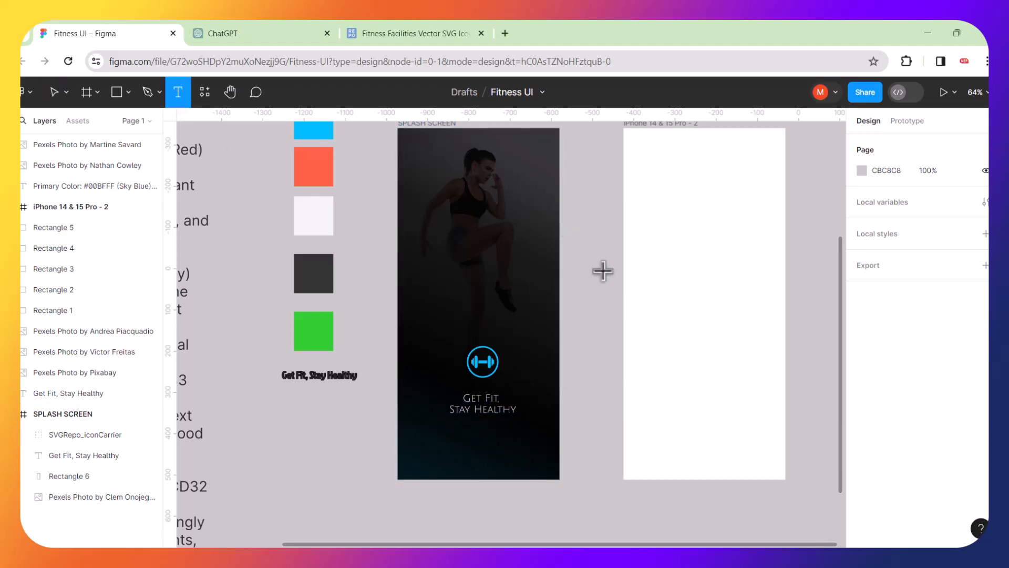
Add the text 'Its all about decisions' and move it fully inside the blank iPhone frame.
left_click(641, 216)
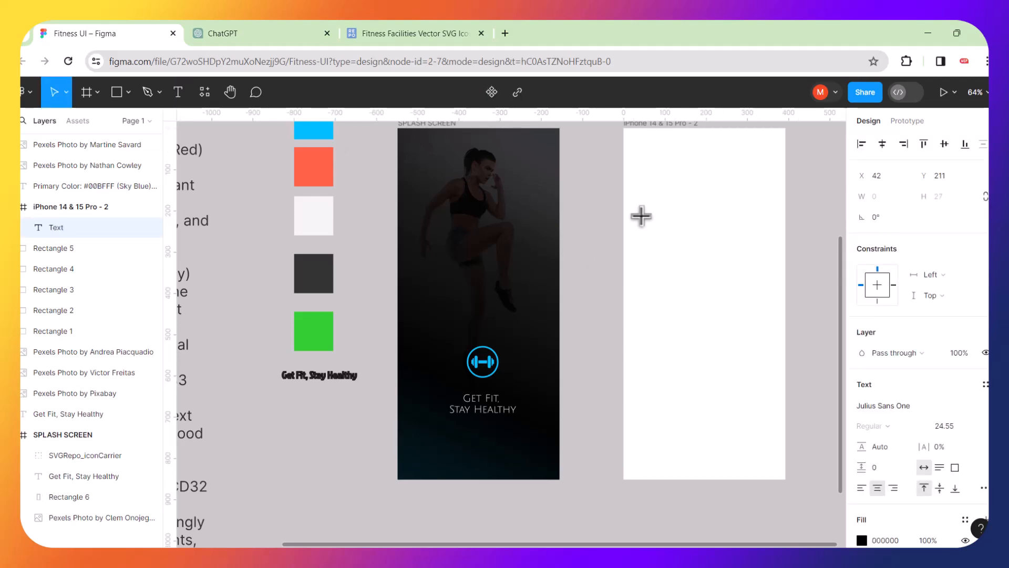
type("Its all about ")
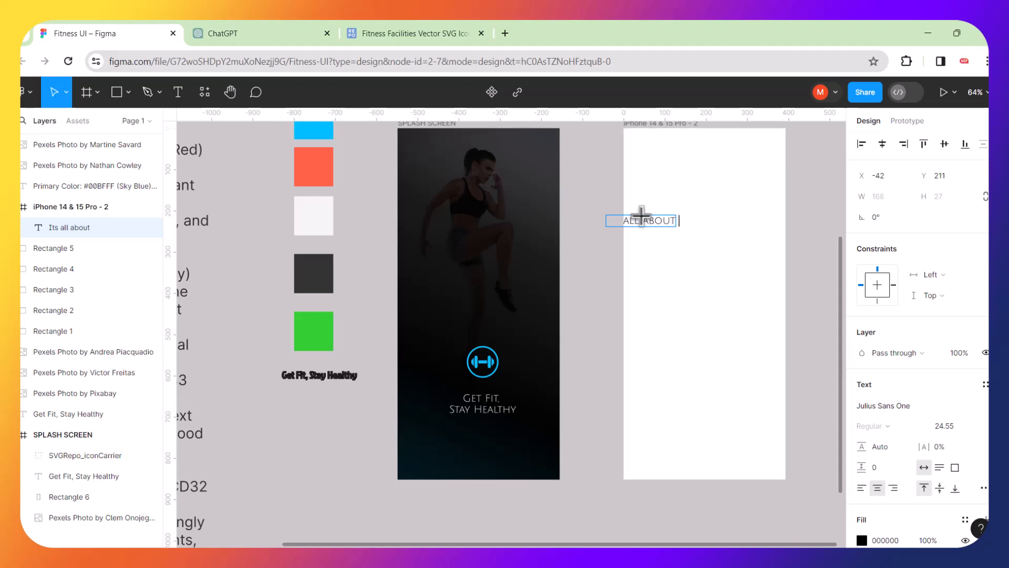
type(" decisions")
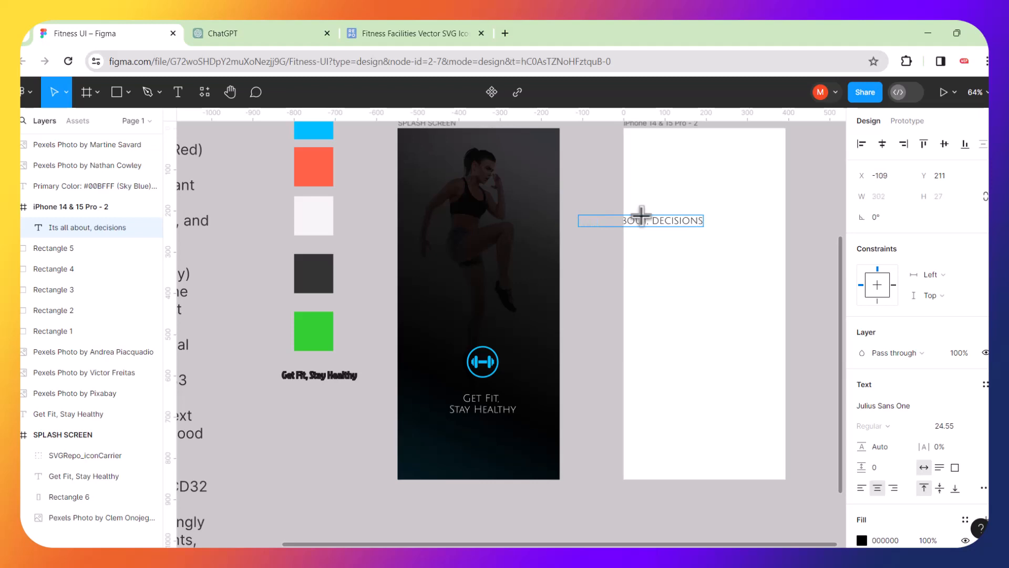
key("Escape")
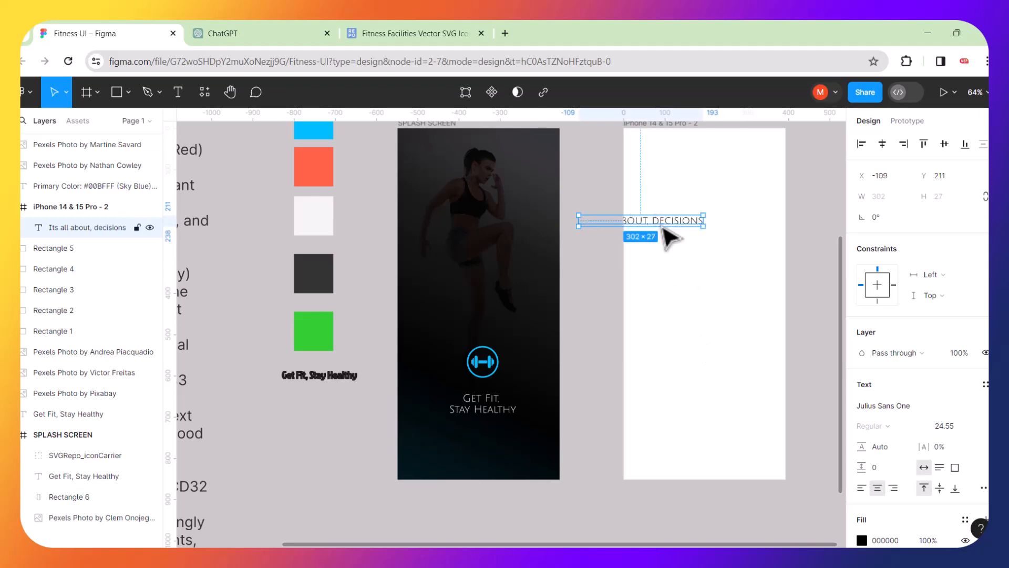
left_click_drag(663, 228, 723, 224)
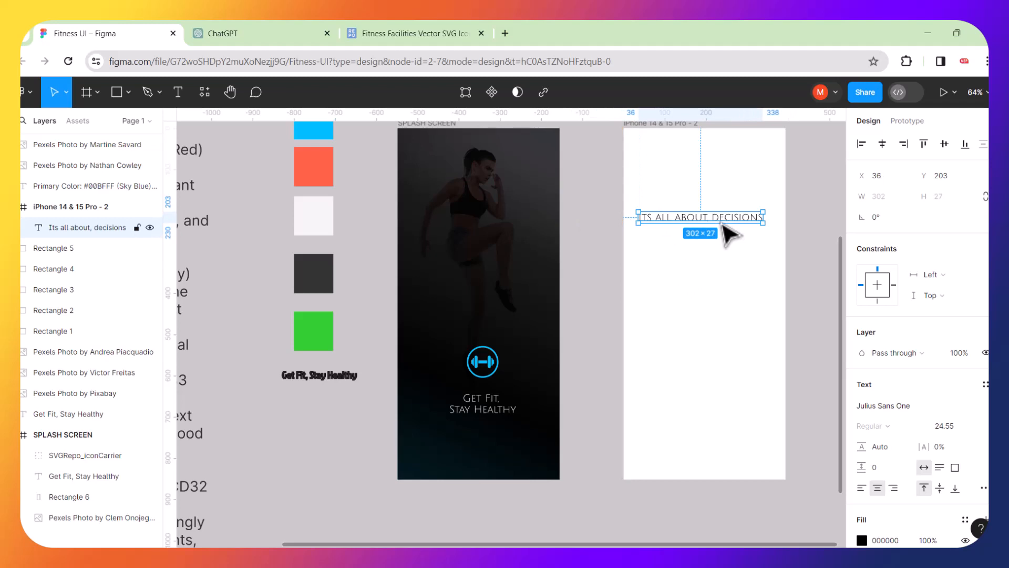
Append lines 'This font wins because' and 'it speacks to the brand' to the note.
double_click(758, 219)
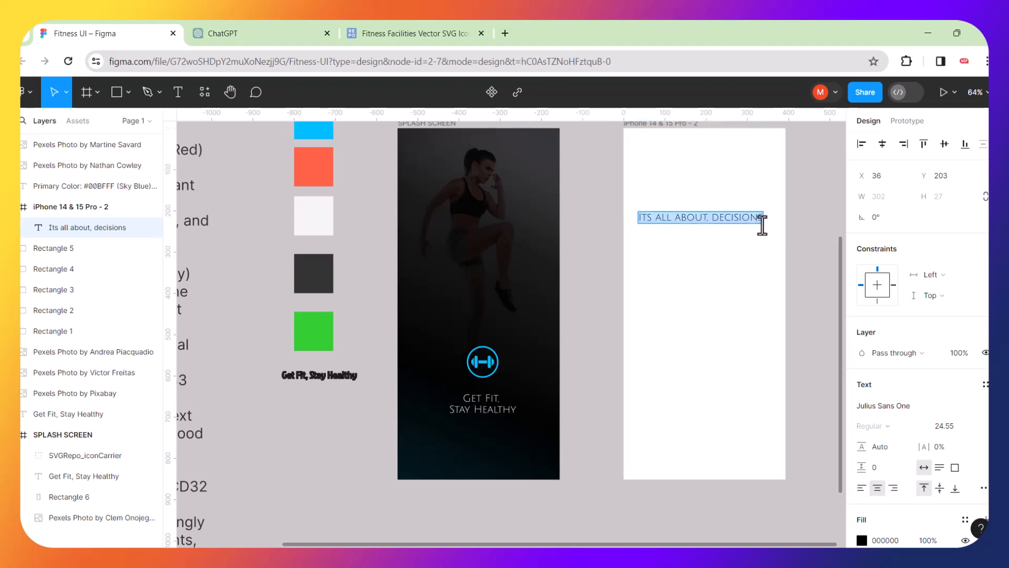
left_click(759, 221)
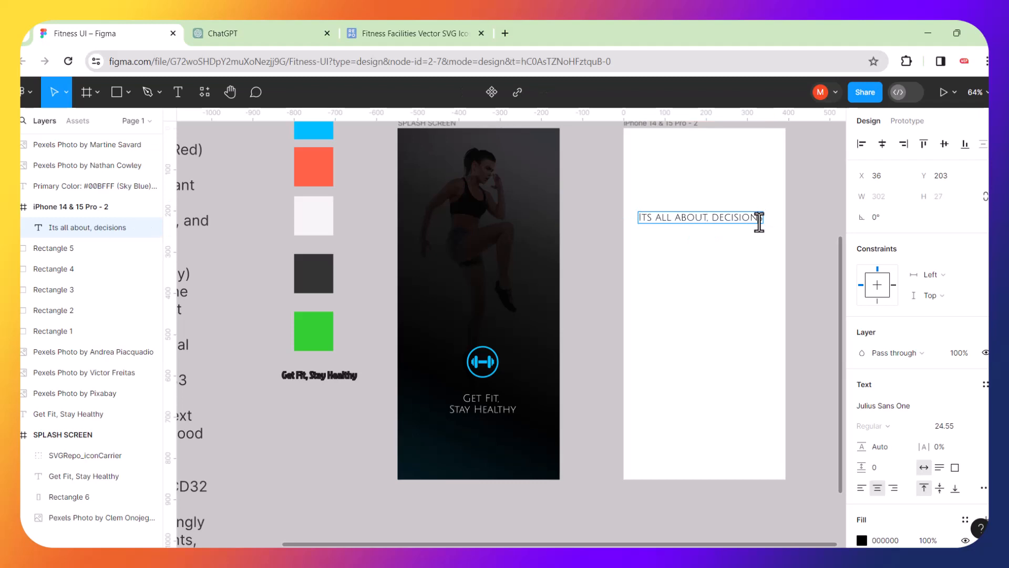
key("Return")
key("Return")
type("This")
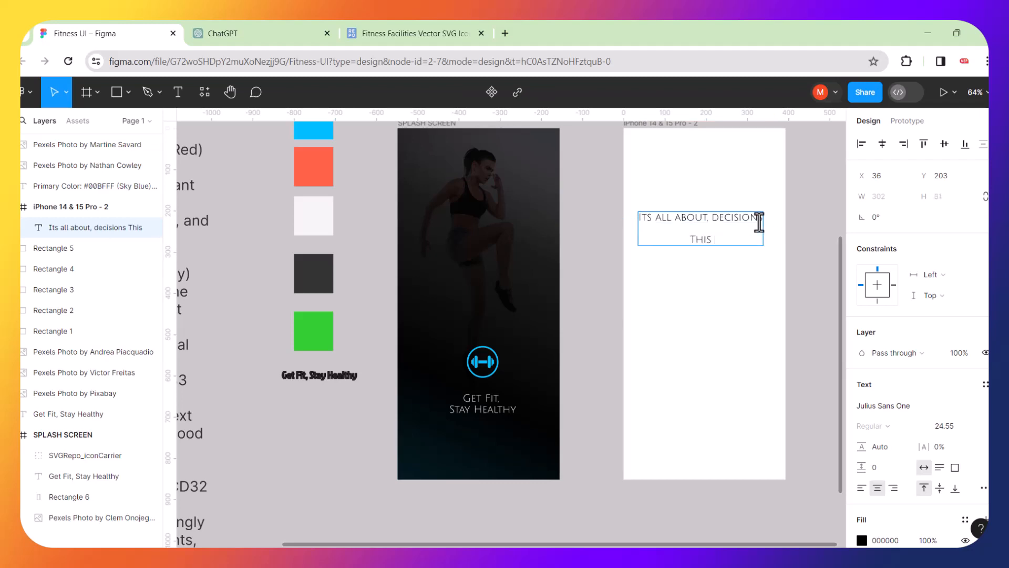
type(" font wins because")
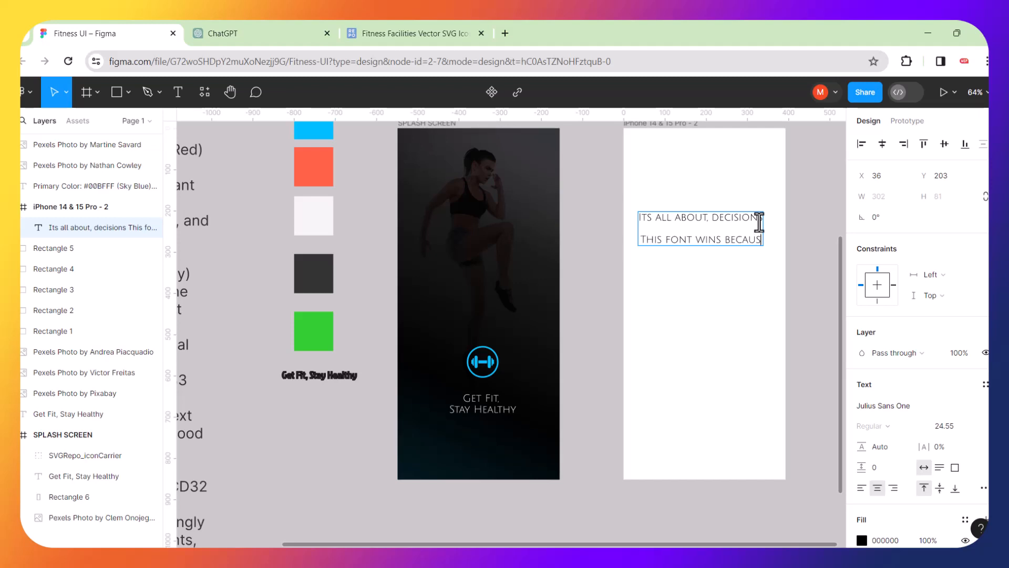
key("Return")
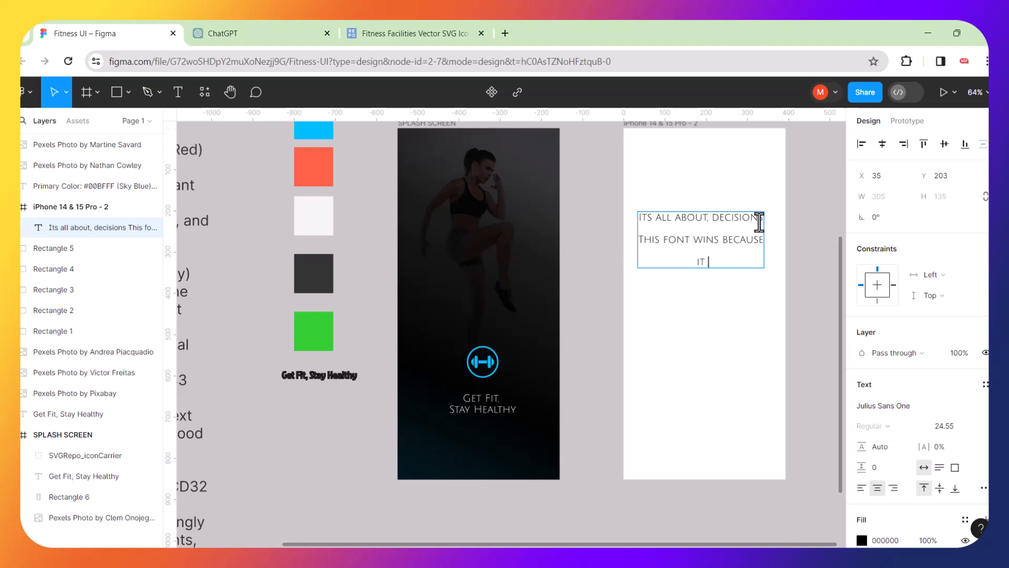
type("it speacks to th")
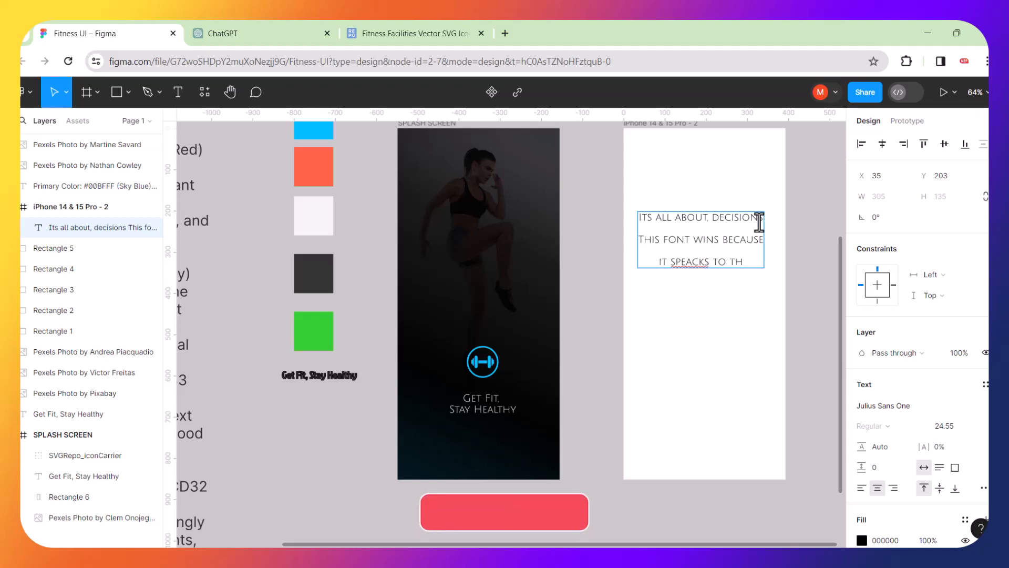
type("e")
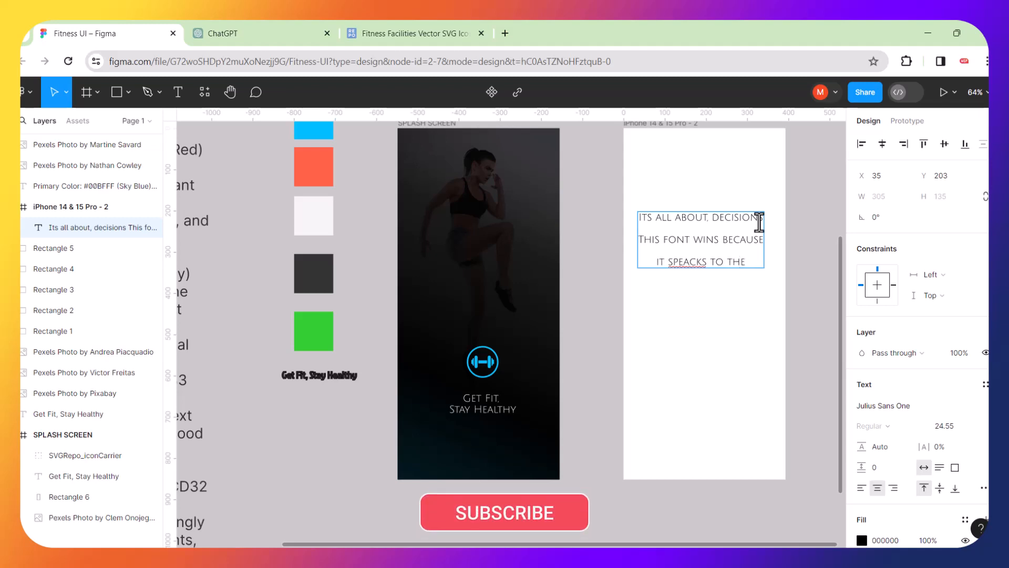
type(" brand")
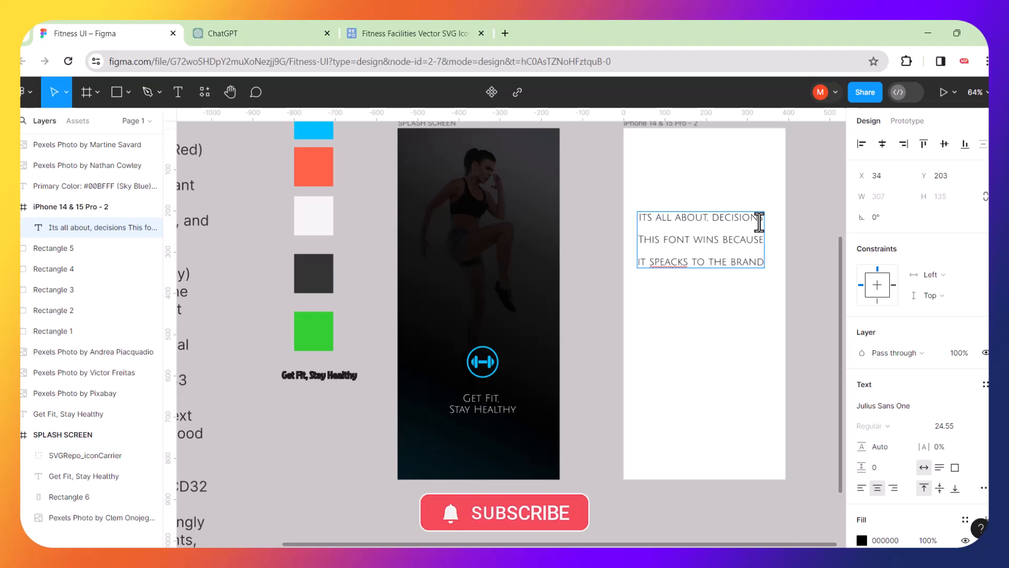
Correct 'speacks' to 'speaks' and add a fourth line 'Fitness and slim'.
left_click(678, 262)
key("BackSpace")
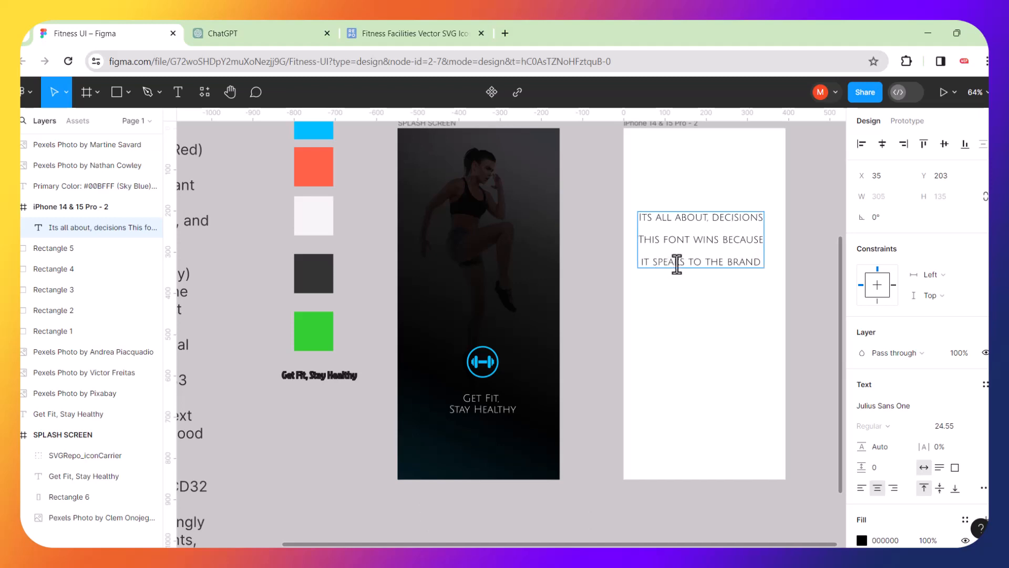
left_click(764, 262)
key("Return")
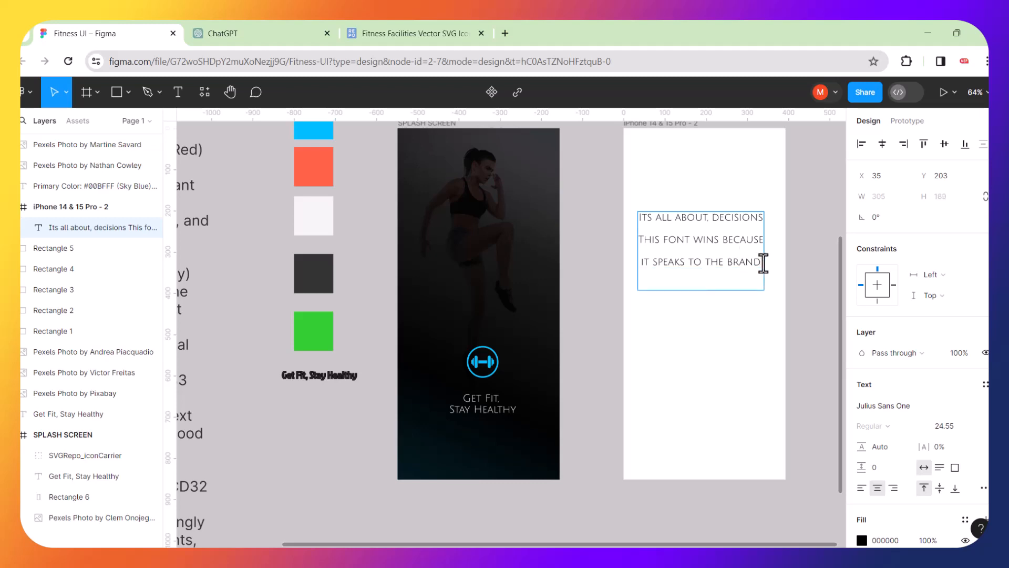
Type the note lines 'goes hand in hand.', 'bold font might look', 'good but distorts', 'the message'.
type("Fit")
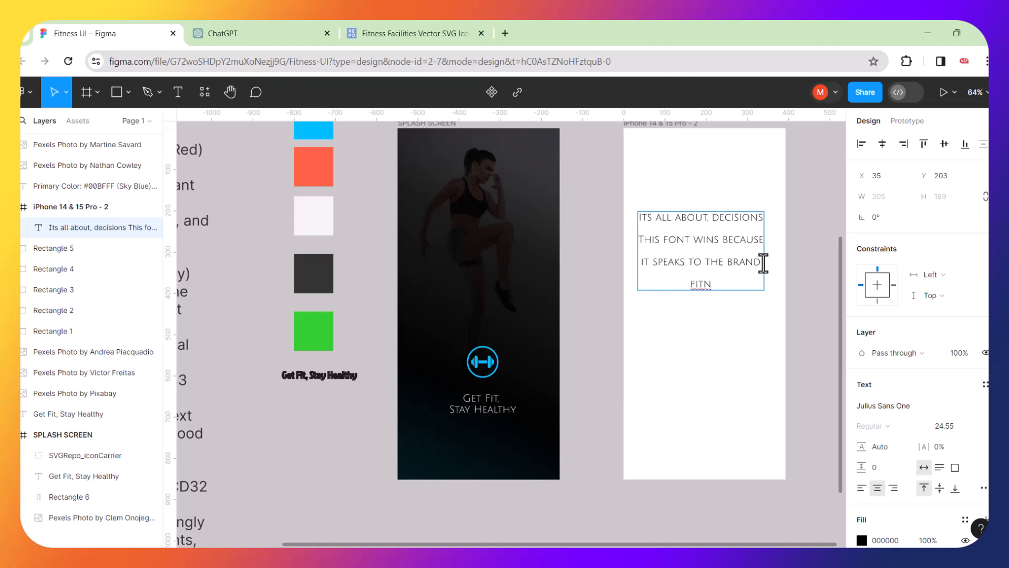
Correct 'speacks' to 'speaks' and add a fourth line 'Fitness and slim'.
Type the note lines 'goes hand in hand.', 'bold font might look', 'good but distorts', 'the message'.
type("ness and slim")
key("Return")
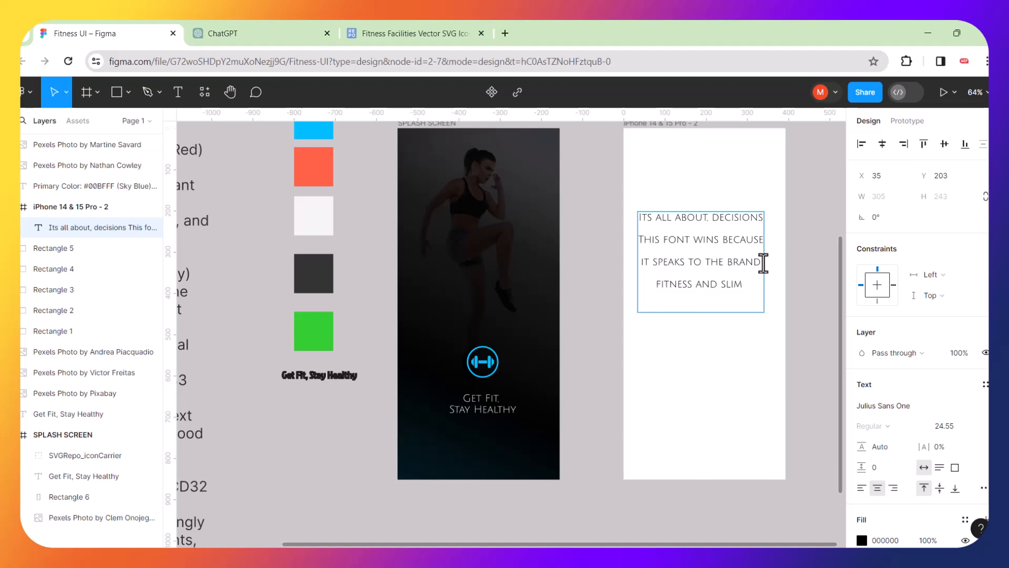
type("goes hand in hand.")
key("Return")
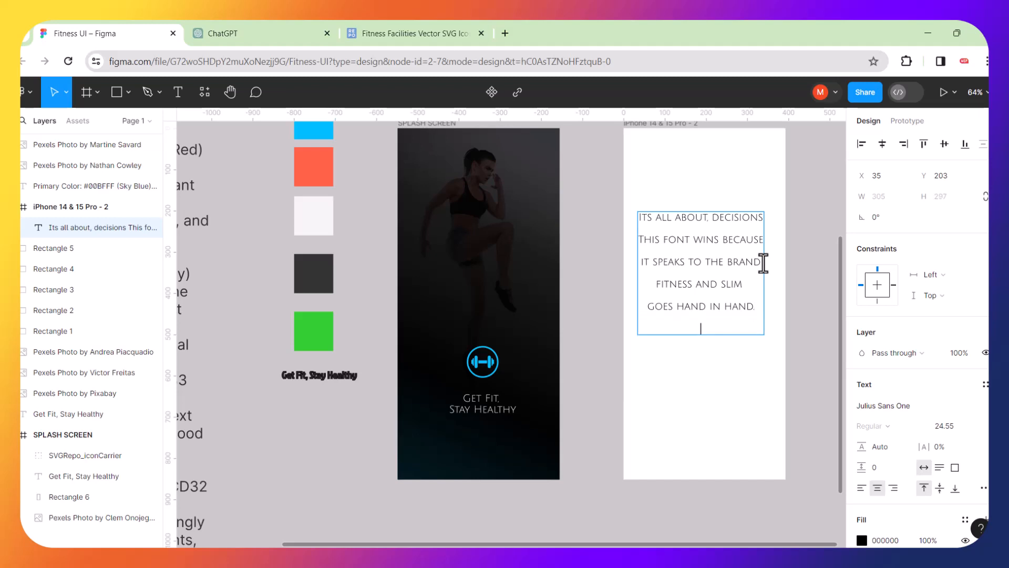
type("bold font might look")
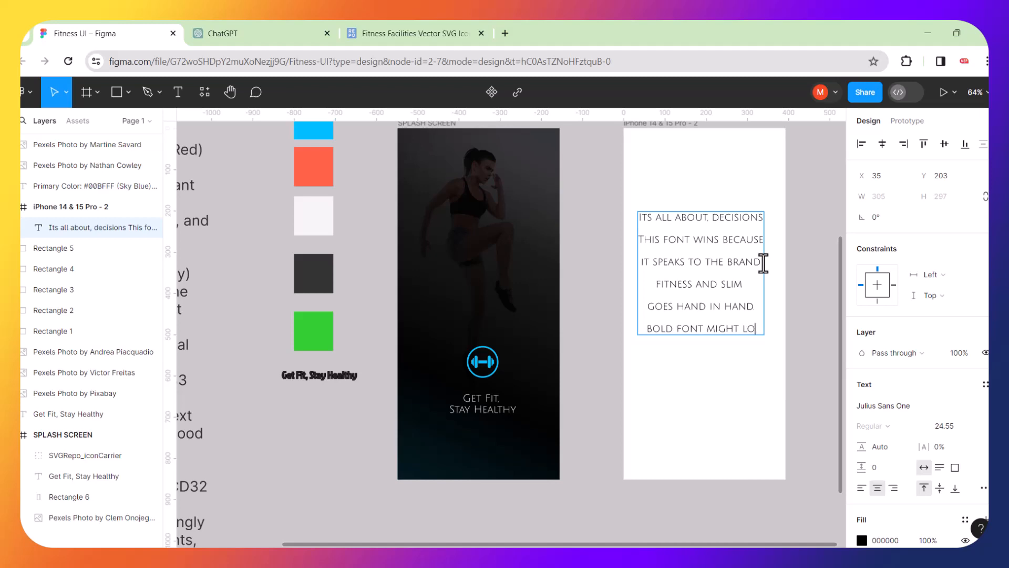
key("Return")
type("g")
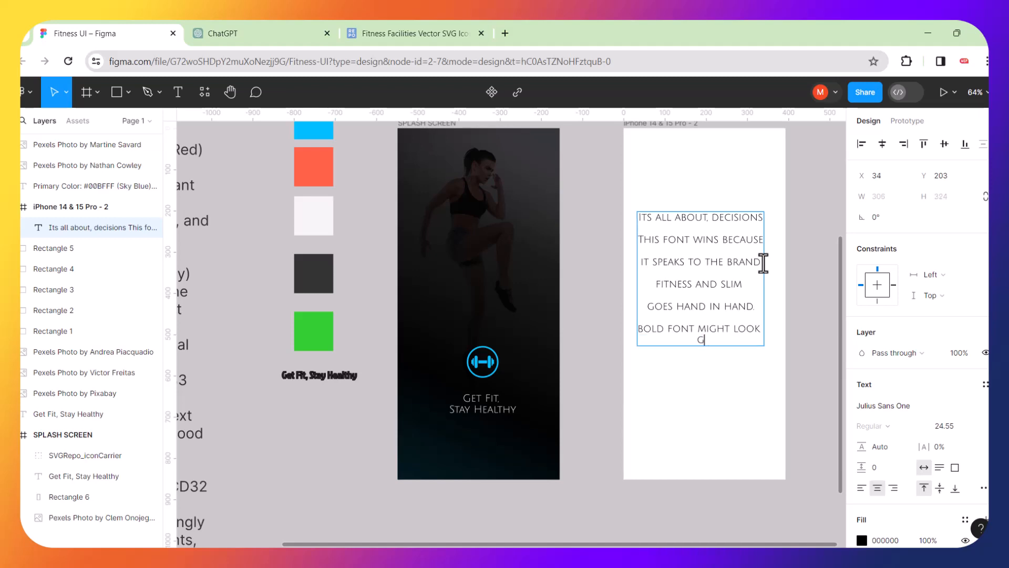
type("ood but distorts")
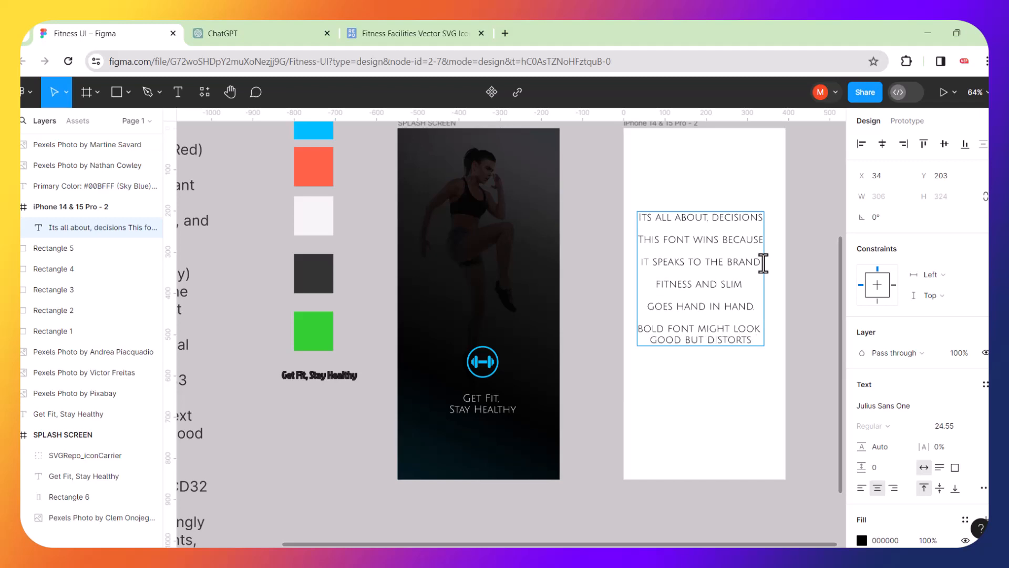
key("Return")
type("the message")
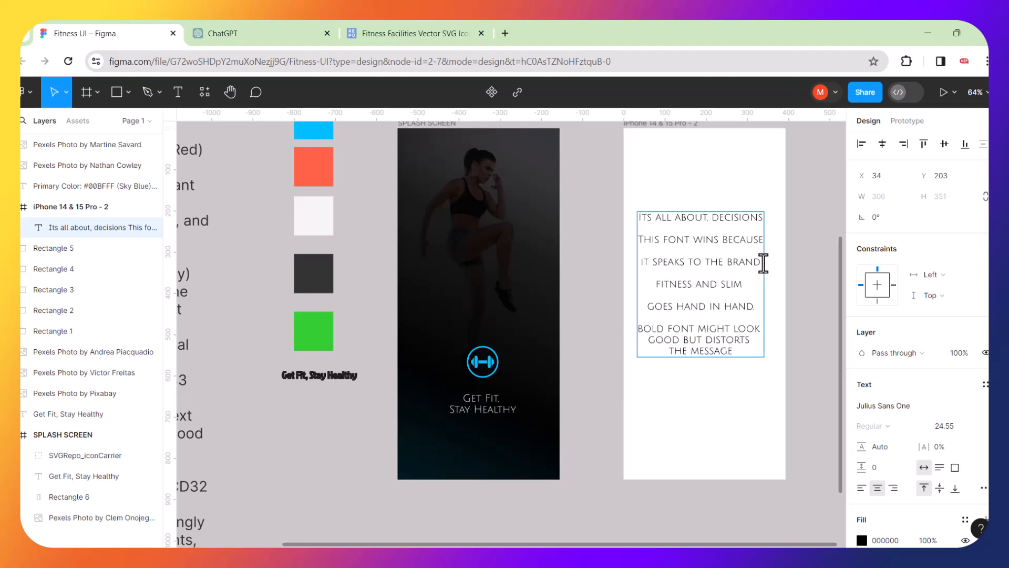
Add 'brand communication' (fixing the 'brandi' typo) and a final line 'is key', then exit editing.
key("Return")
key("Return")
type("brand")
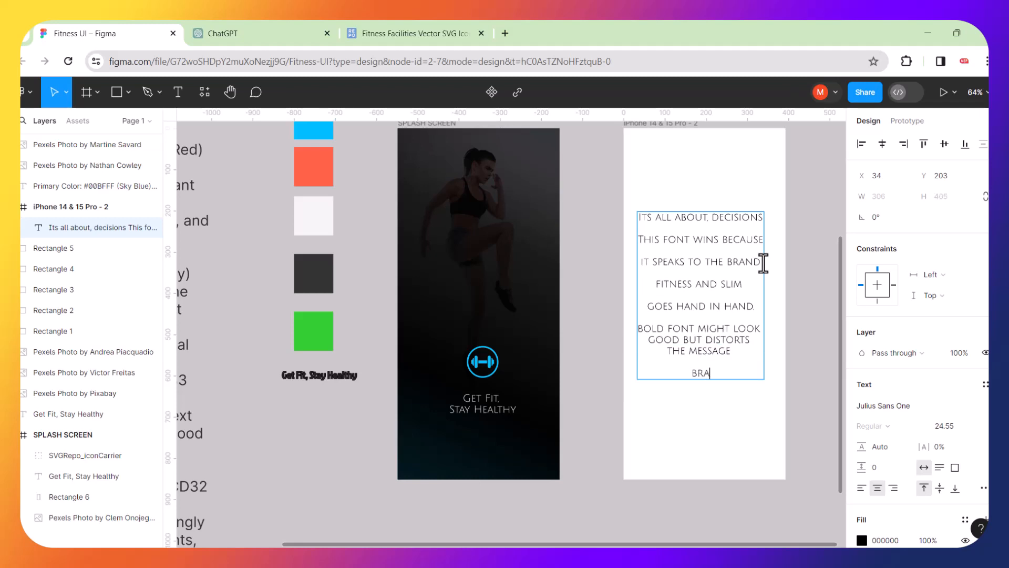
type("i communic")
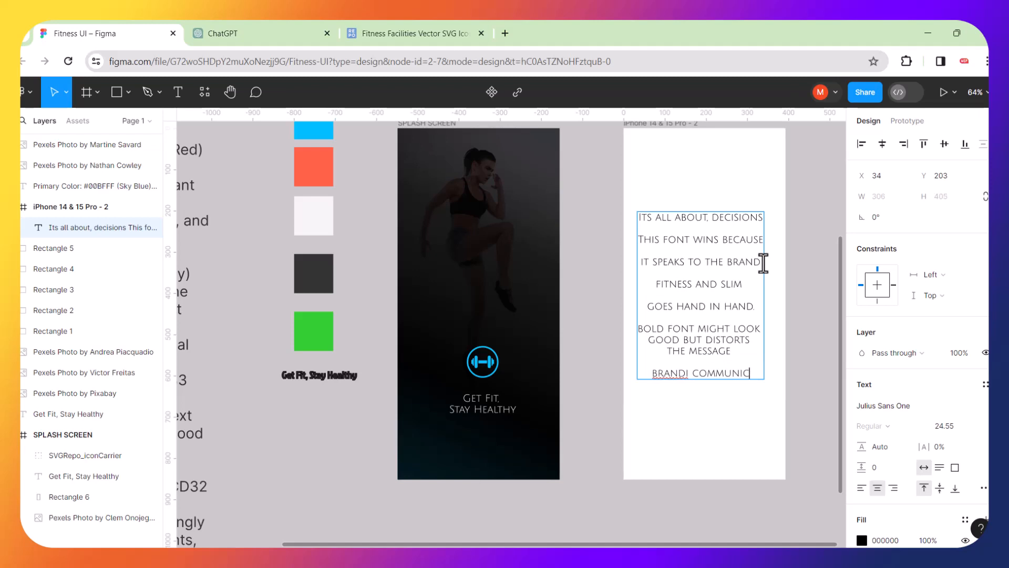
type("ation")
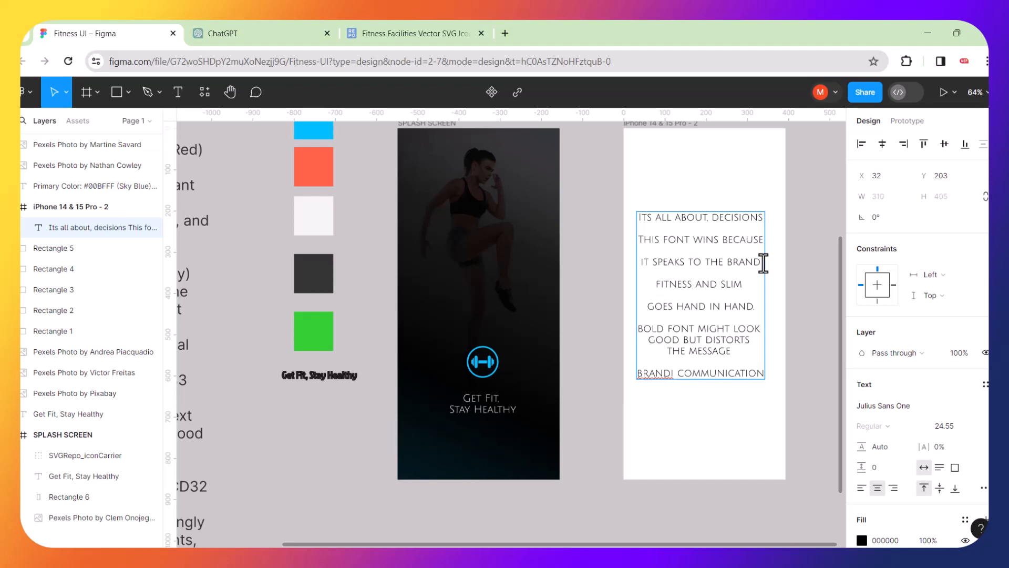
left_click(674, 374)
key("BackSpace")
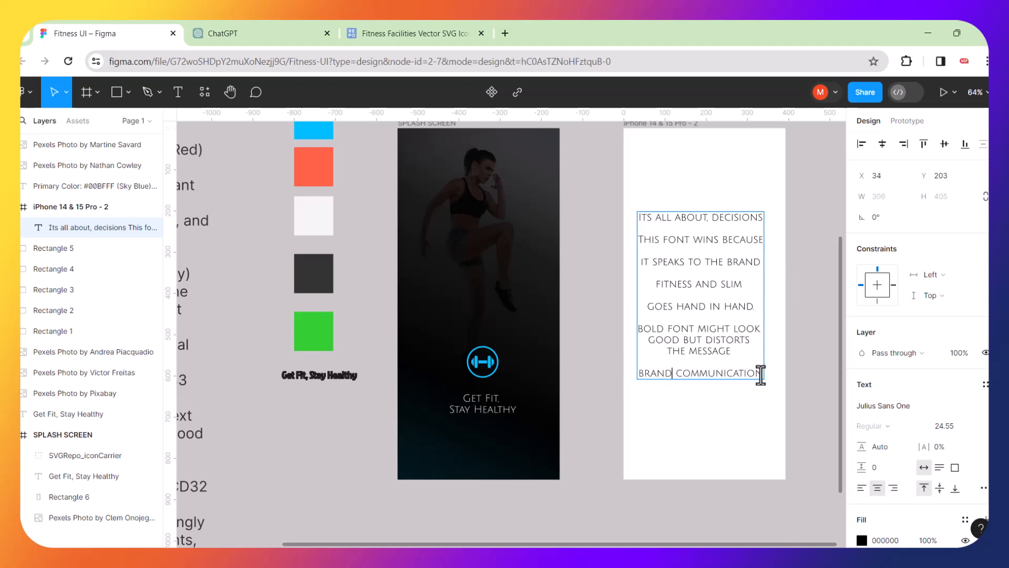
left_click(761, 374)
key("Return")
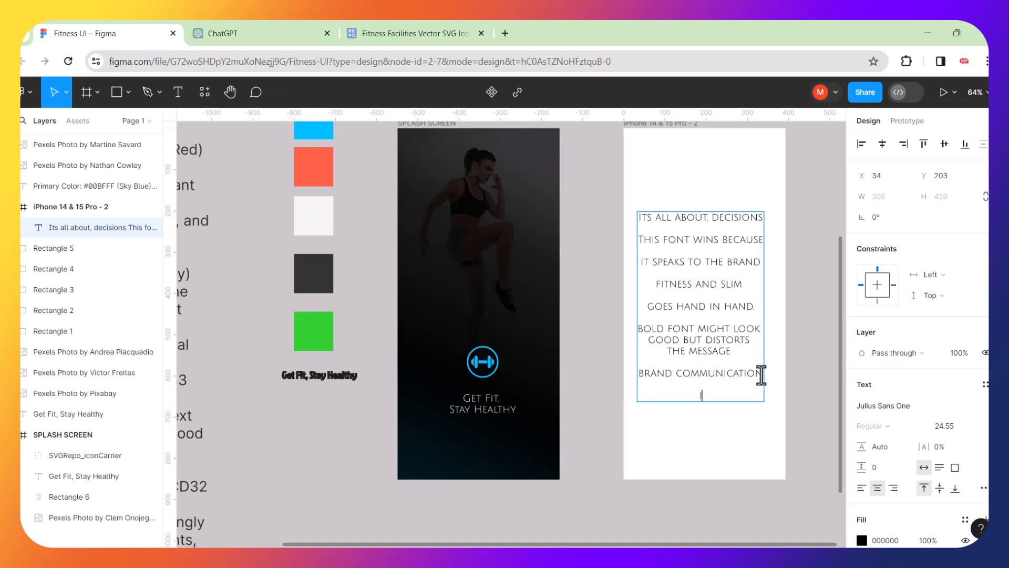
type("is key")
key("Escape")
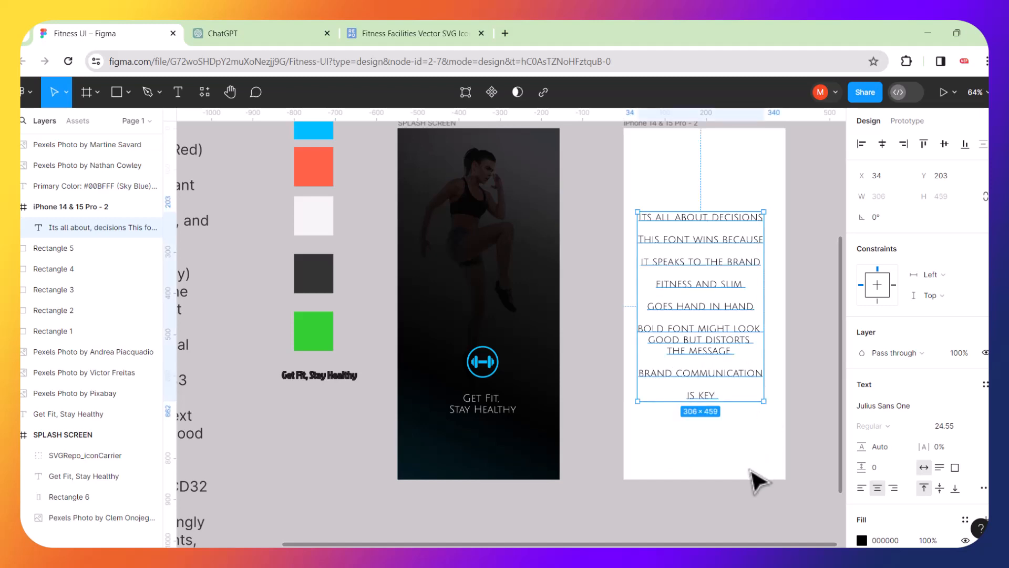
Delete the font note text from the iPhone 14 & 15 Pro - 2 frame, leaving it blank.
left_click(751, 470)
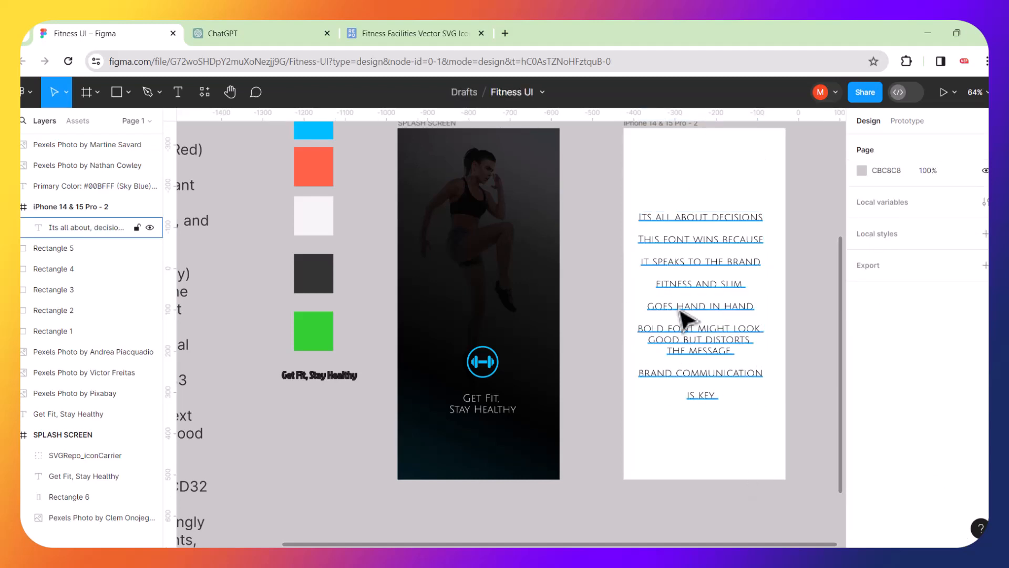
left_click(723, 385)
key("Delete")
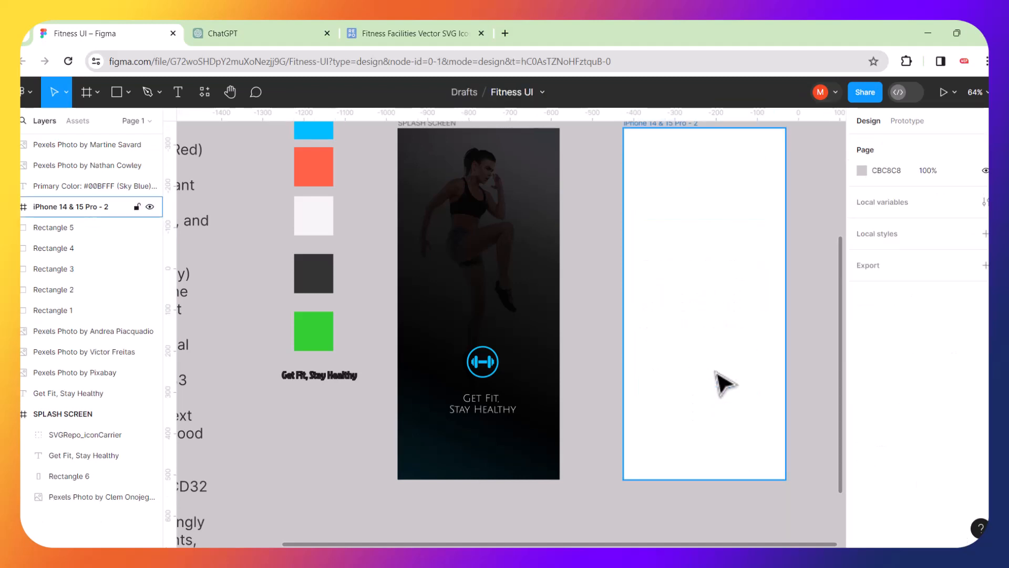
left_click(600, 361)
Drag the SPLASH SCREEN frame by its title to the right.
scroll(604, 361, "left", 3)
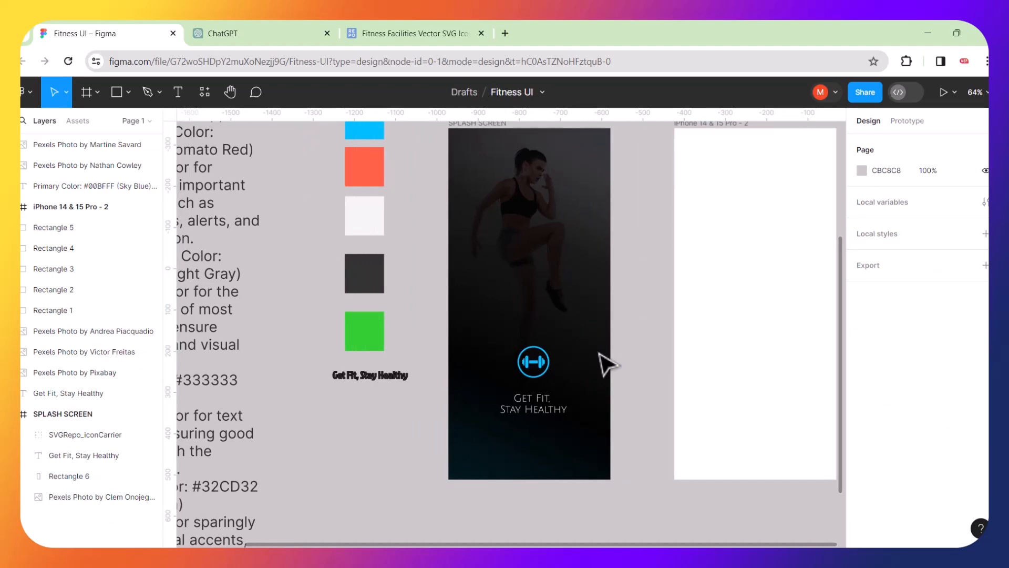
scroll(539, 353, "down", 5)
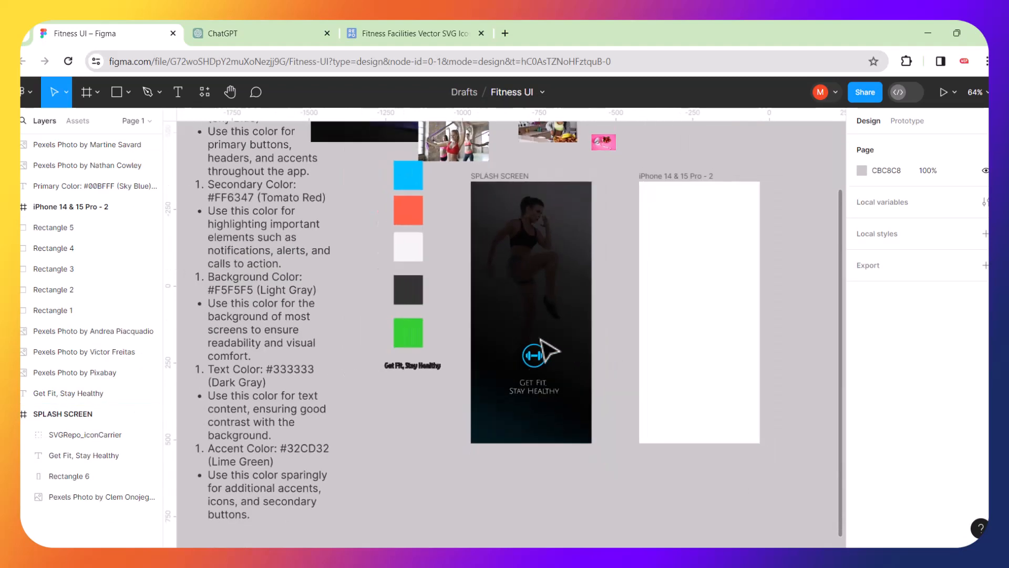
scroll(541, 342, "down", 2)
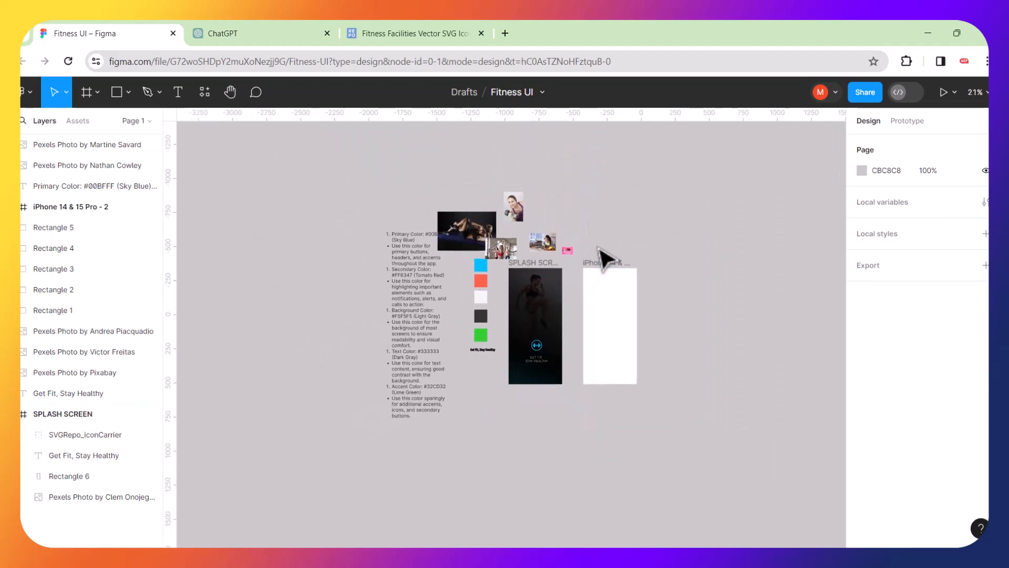
left_click(541, 264)
double_click(541, 264)
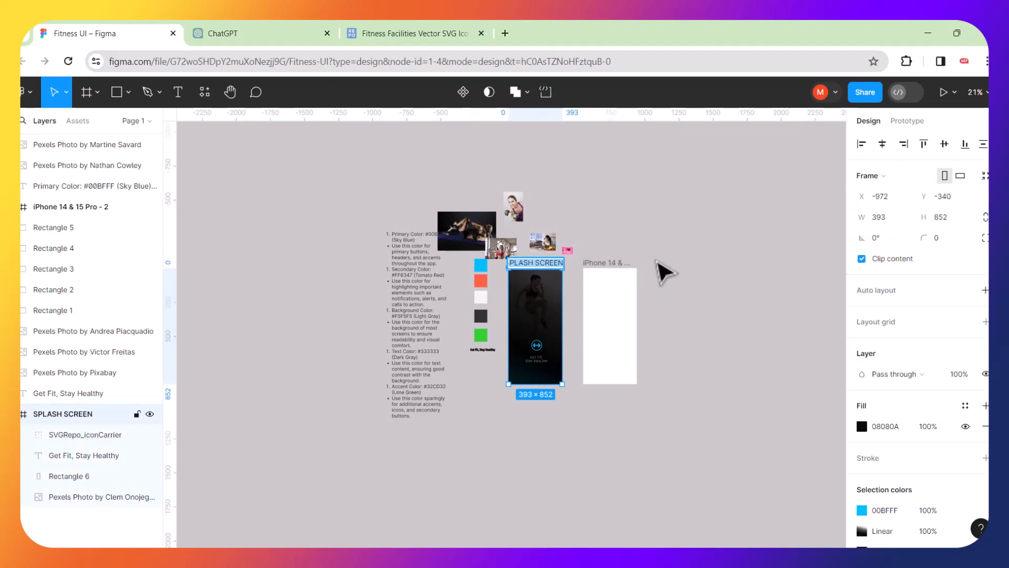
left_click(599, 244)
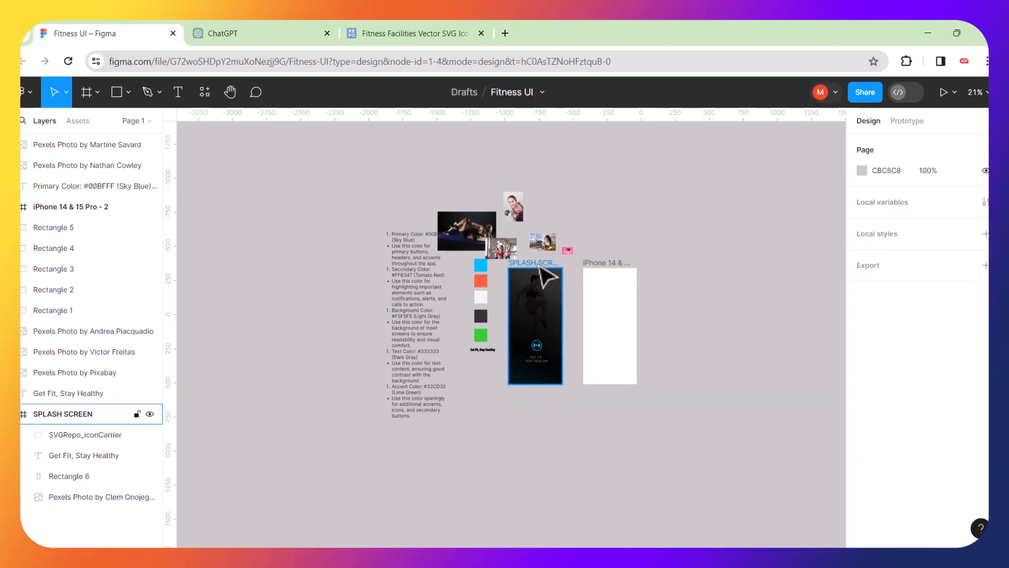
left_click_drag(540, 266, 770, 239)
scroll(773, 241, "right", 5)
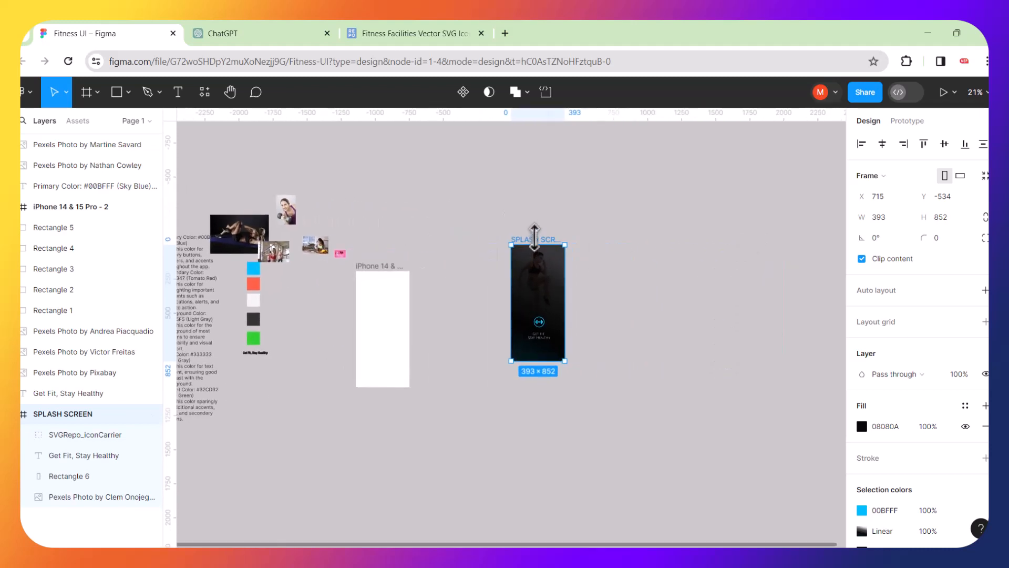
left_click_drag(539, 240, 602, 237)
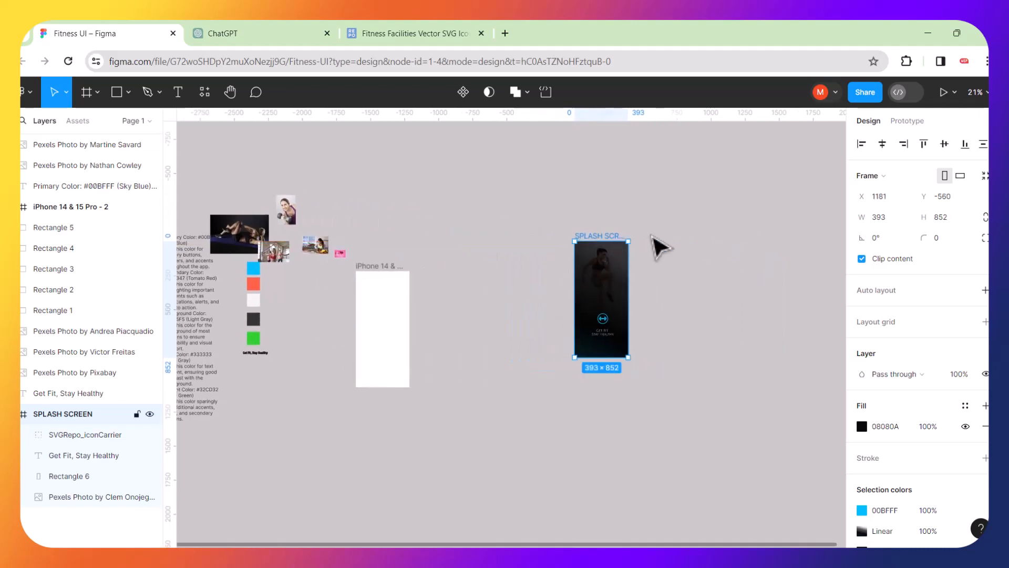
scroll(652, 235, "right", 3)
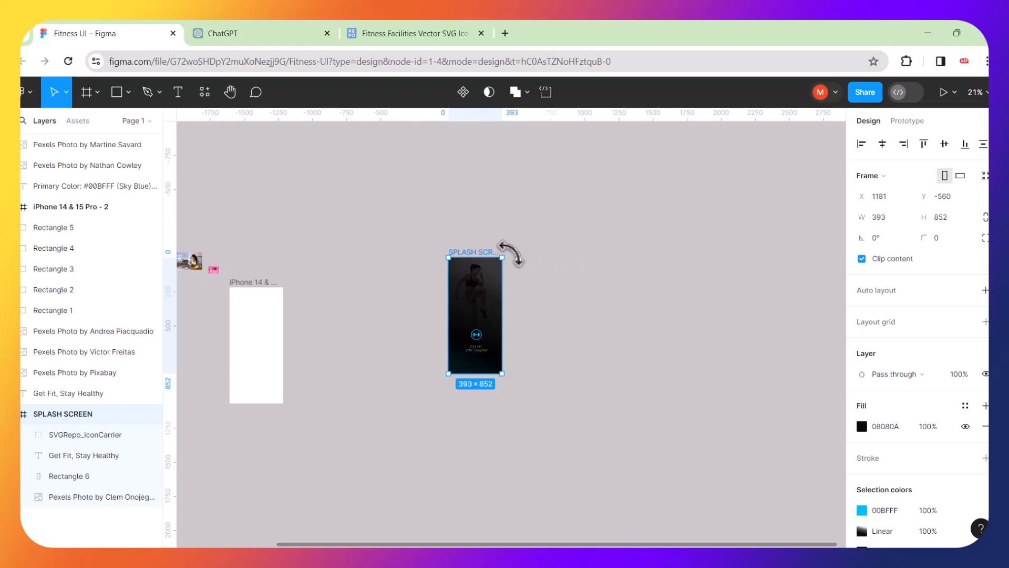
Position SPLASH SCREEN just right of the blank frame, then switch to the ChatGPT tab.
key("shift+2")
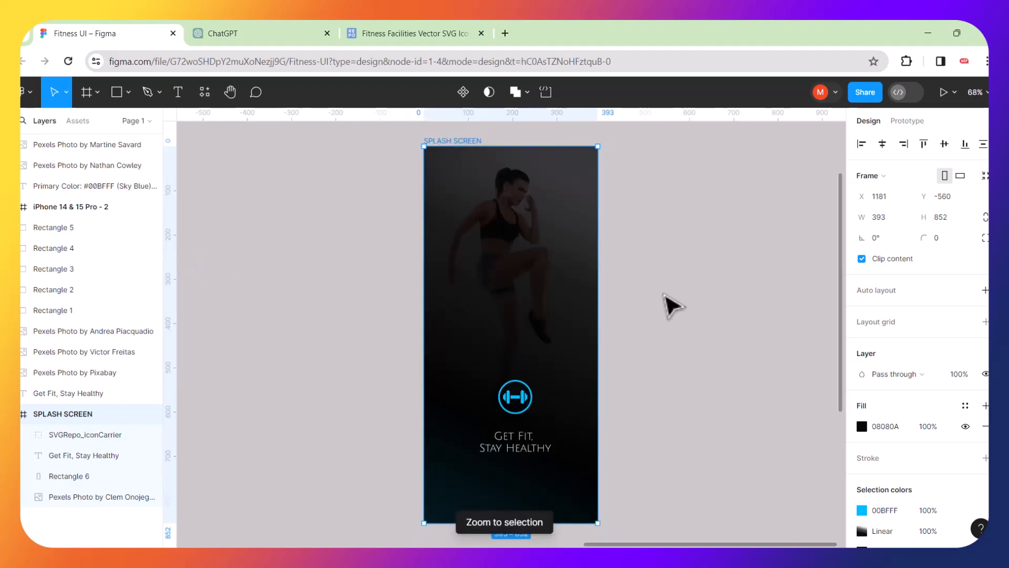
left_click(669, 304)
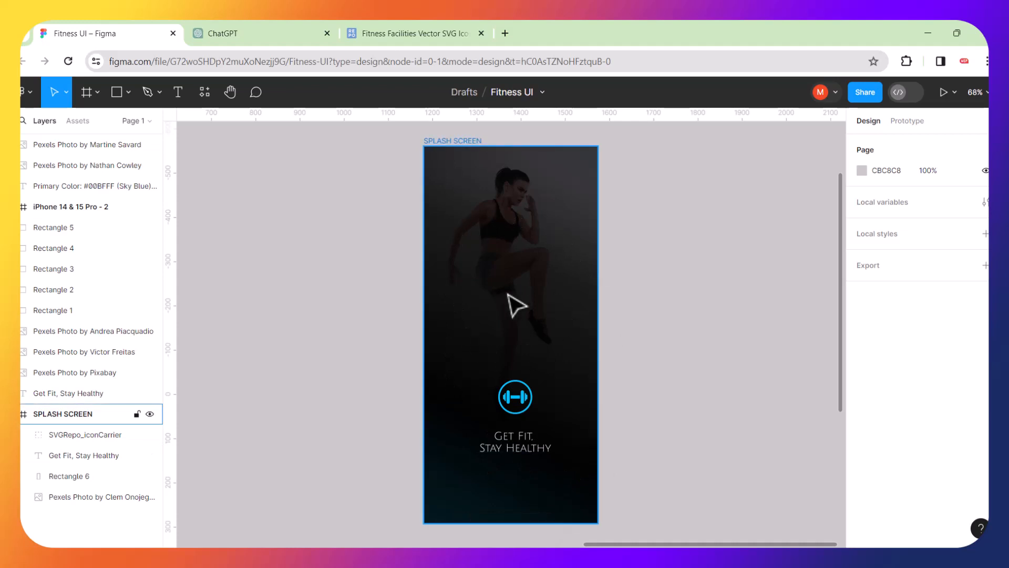
scroll(517, 305, "down", 5)
scroll(517, 303, "left", 4)
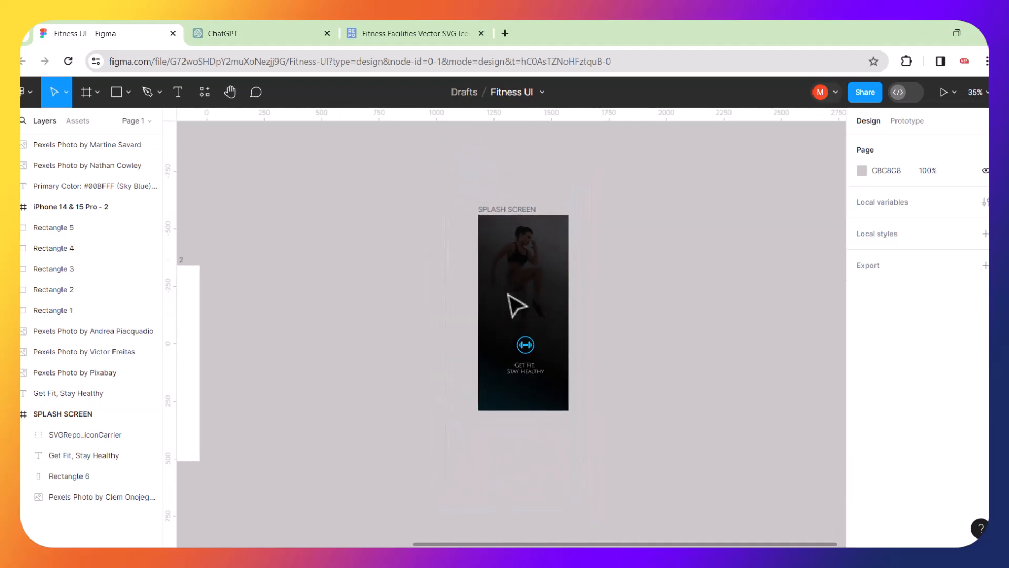
left_click_drag(614, 199, 444, 216)
left_click(592, 293)
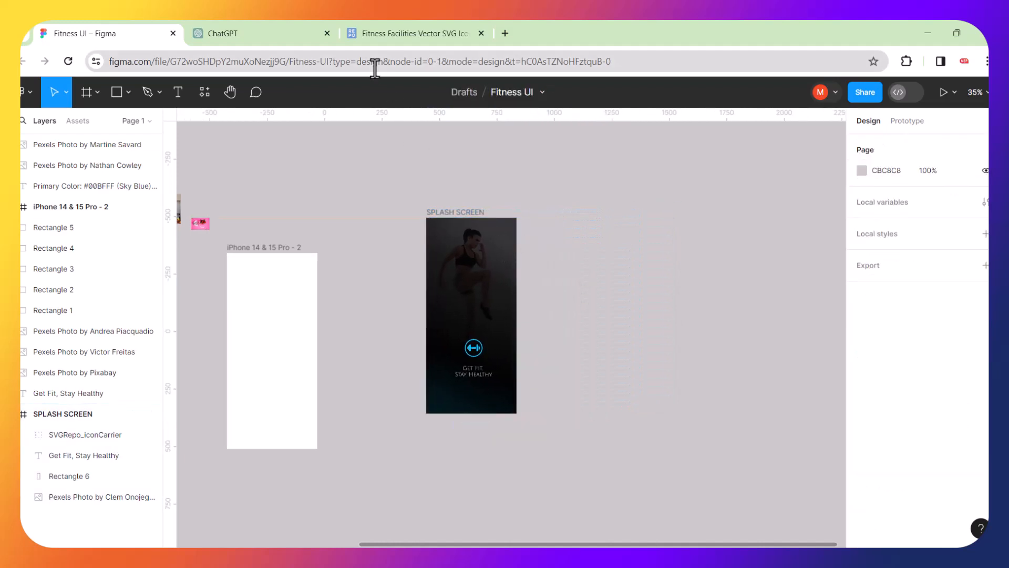
left_click(260, 38)
scroll(379, 288, "down", 3)
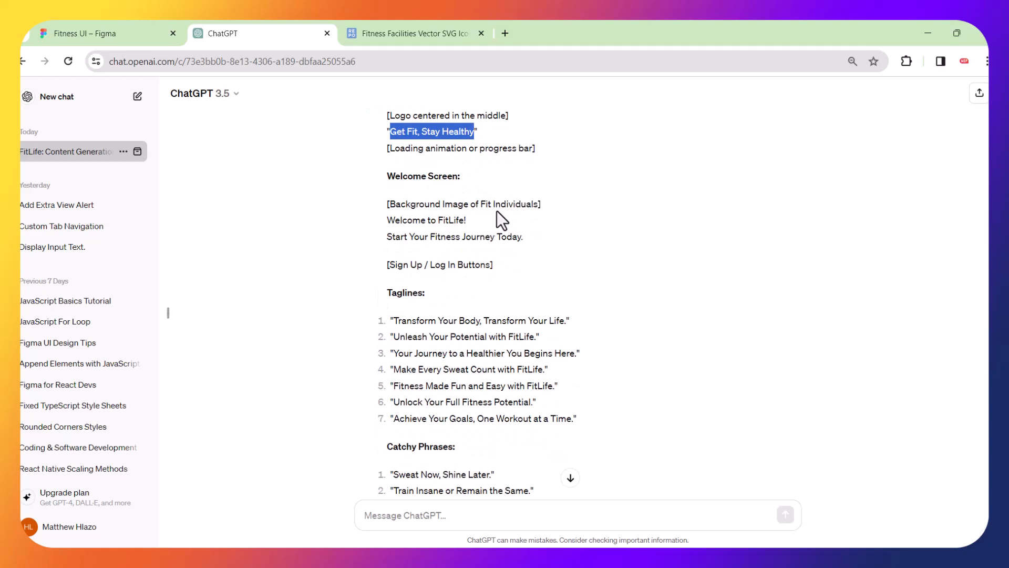
Review ChatGPT's Welcome Screen heading and background lines, then return to the Fitness UI Figma file.
left_click_drag(521, 205, 496, 205)
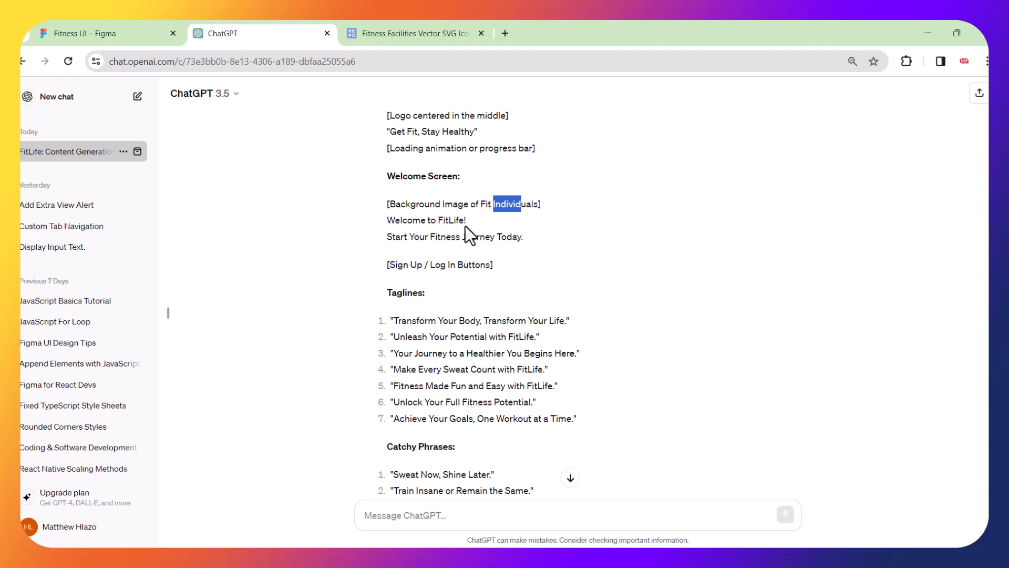
scroll(465, 226, "down", 1)
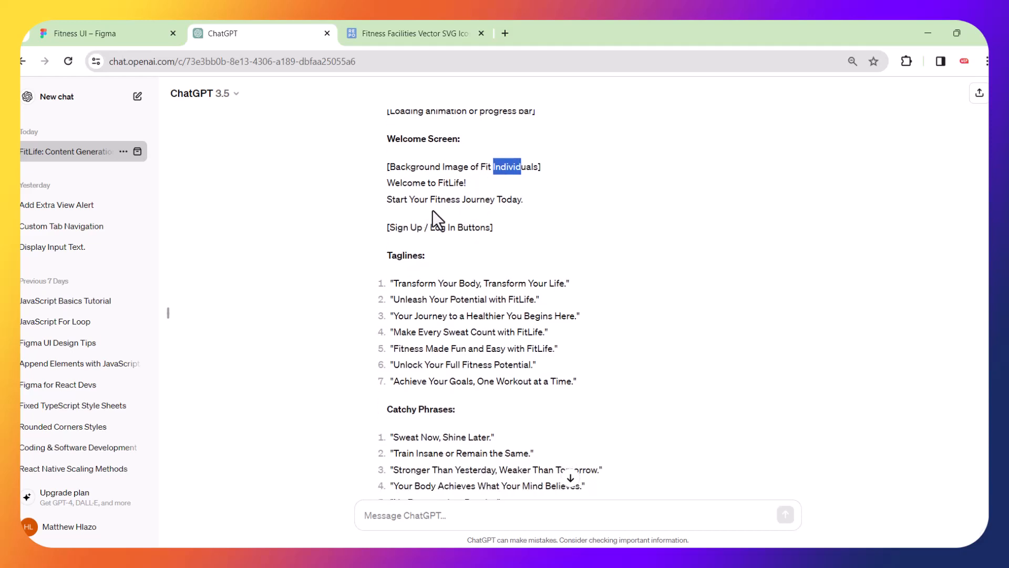
scroll(507, 206, "down", 1)
right_click(507, 206)
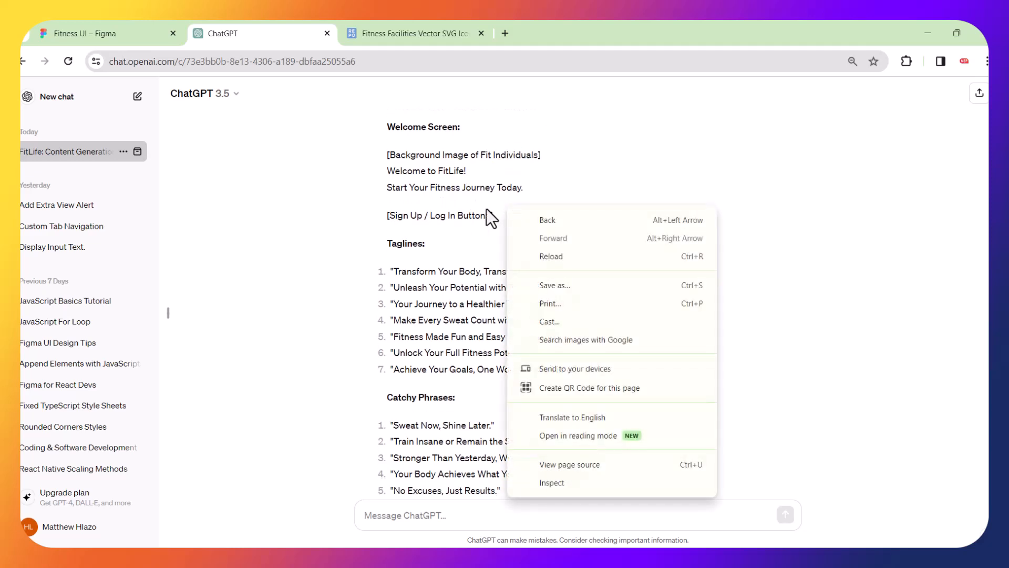
left_click(460, 207)
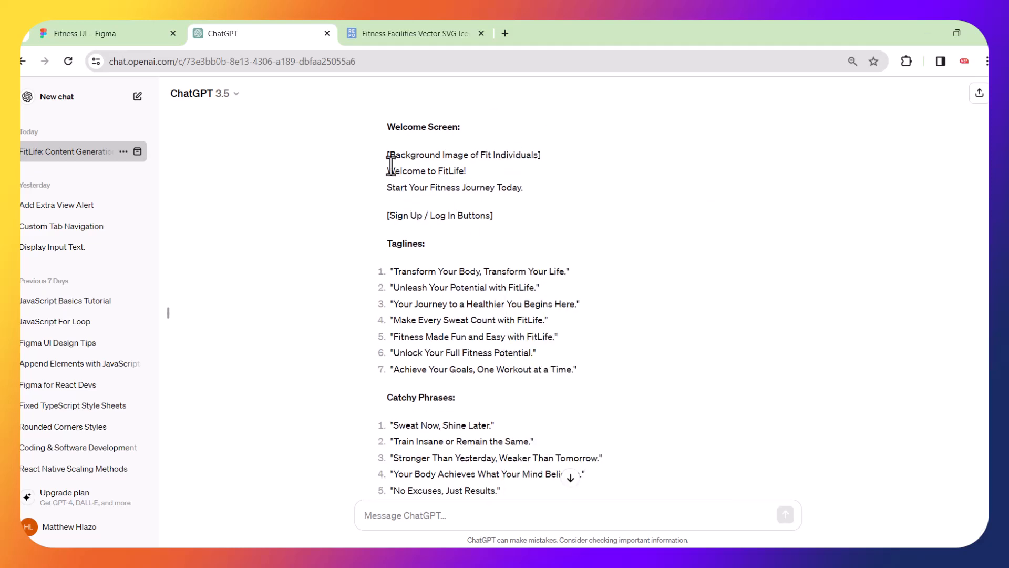
left_click_drag(387, 155, 490, 210)
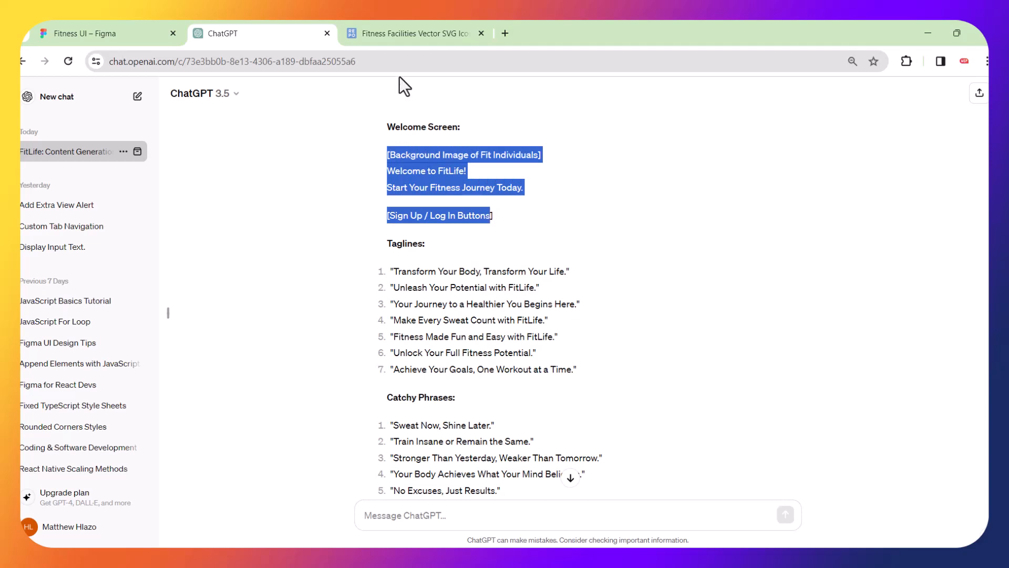
left_click(314, 141)
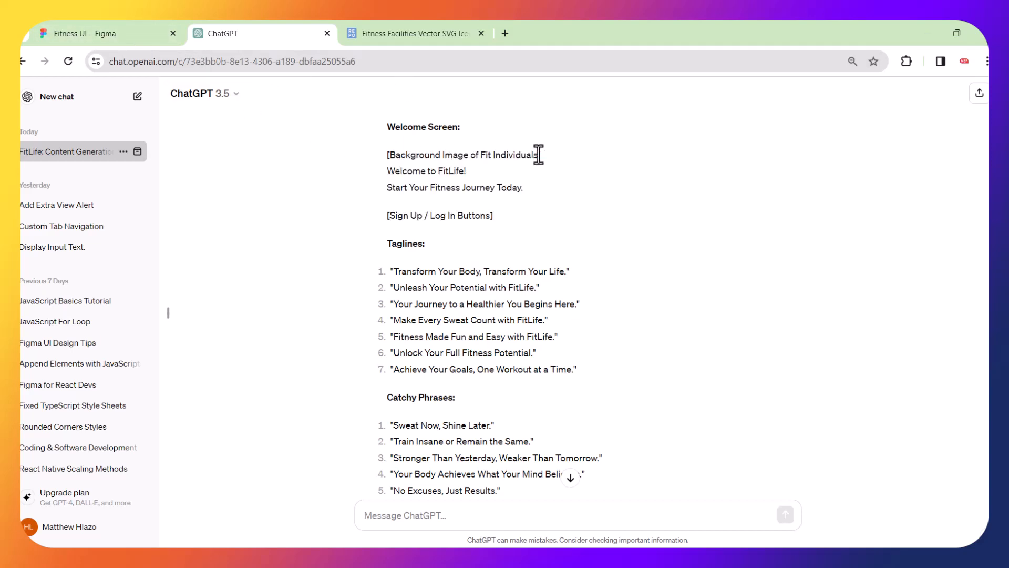
left_click_drag(536, 155, 383, 160)
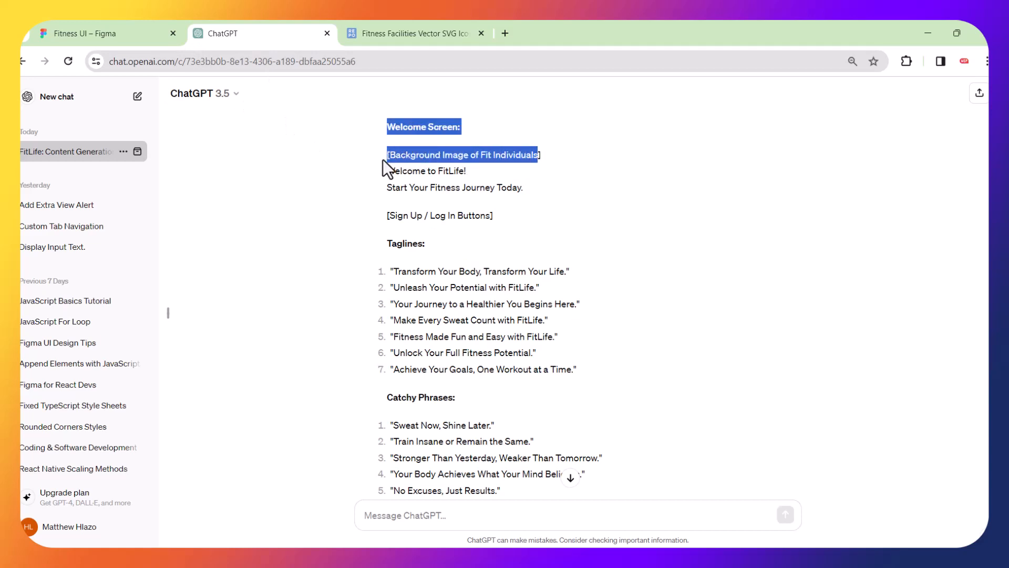
left_click(127, 29)
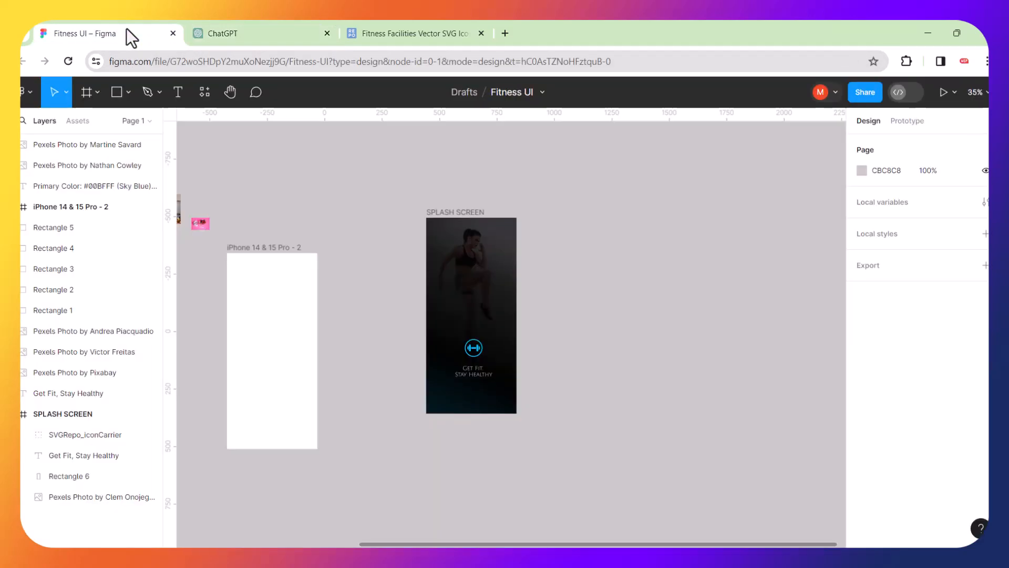
Duplicate the SPLASH SCREEN frame with Ctrl+D.
scroll(492, 253, "down", 3)
left_click(473, 237)
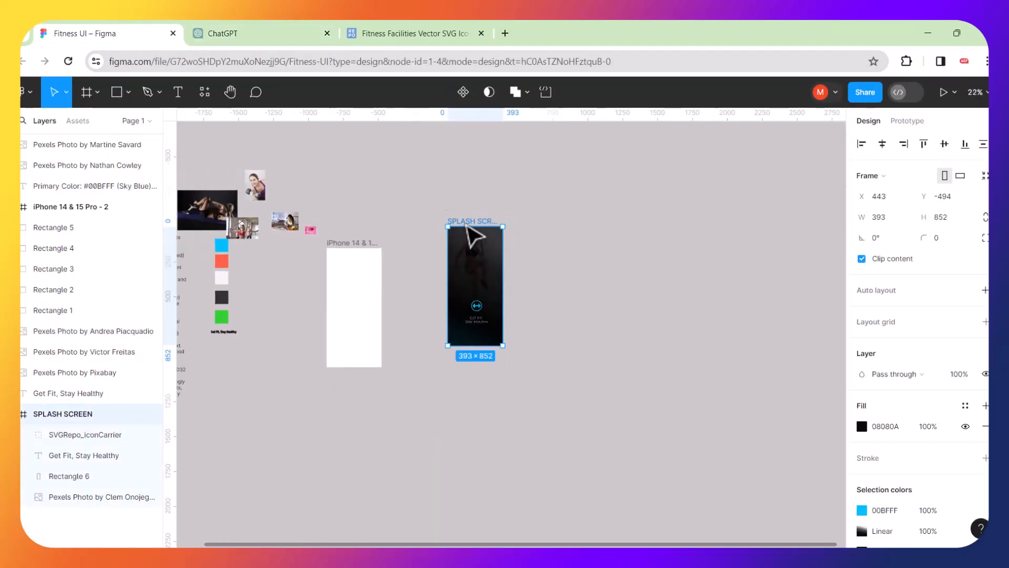
key("ctrl+d")
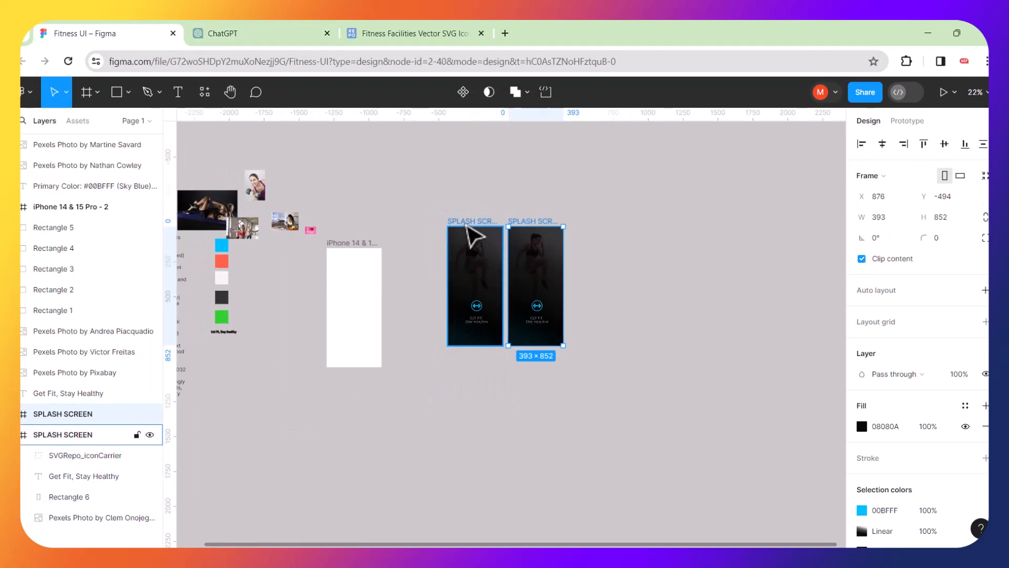
left_click(647, 259)
Drag the resistance-band workout photo out beneath the splash screens.
scroll(265, 276, "left", 3)
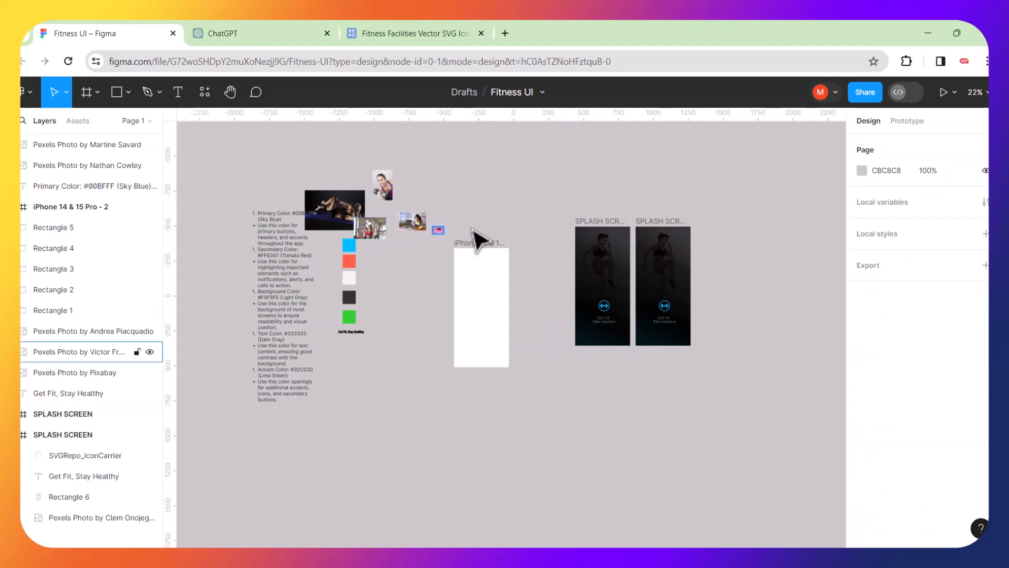
scroll(360, 264, "up", 10)
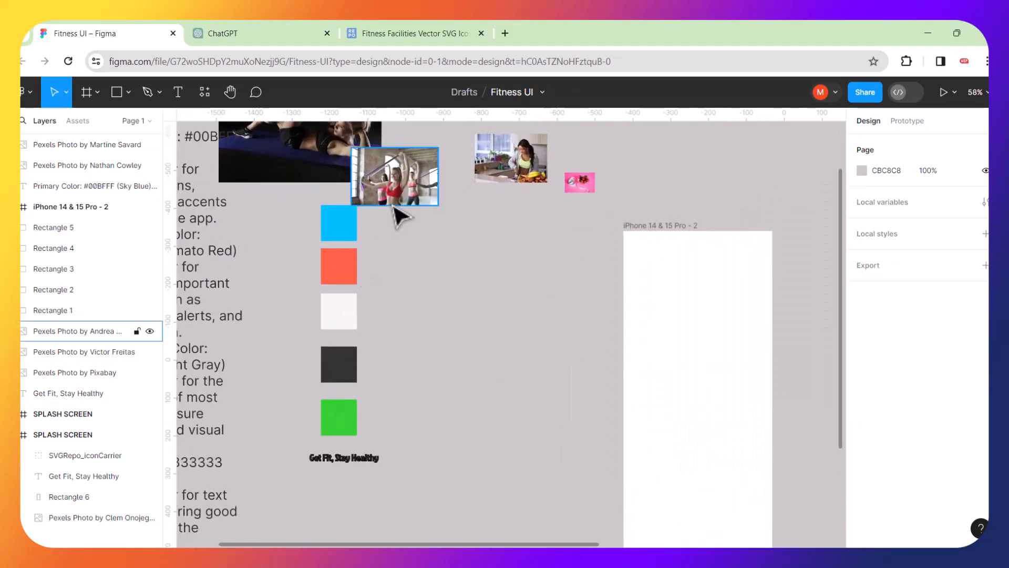
scroll(418, 199, "up", 2)
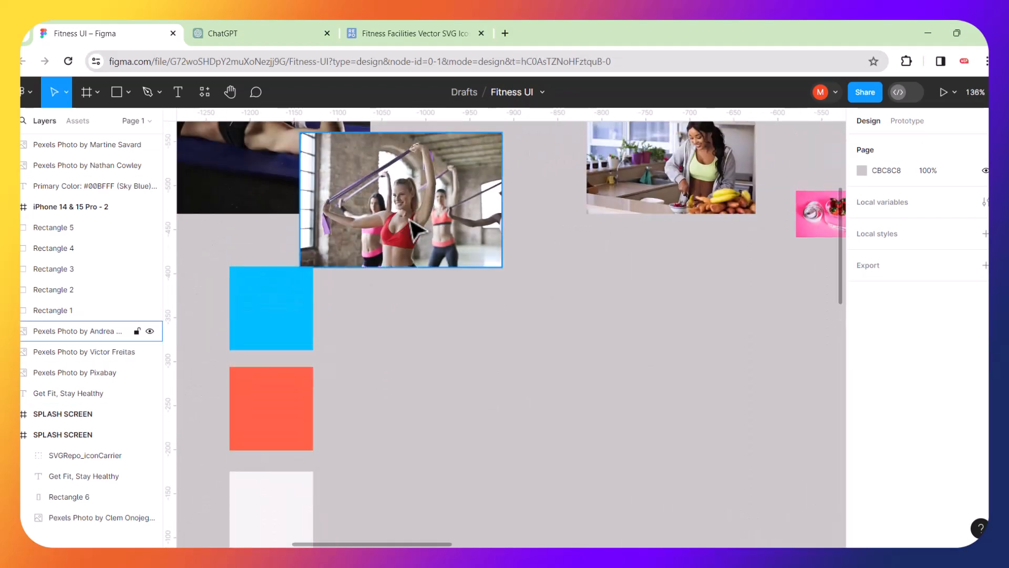
scroll(418, 211, "up", 5)
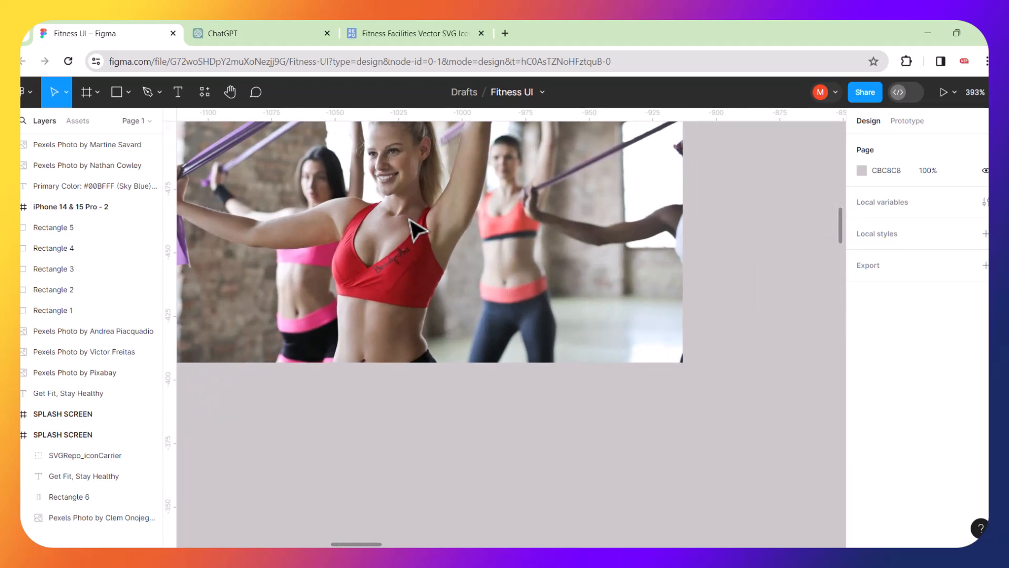
scroll(415, 228, "down", 6)
scroll(416, 229, "down", 4)
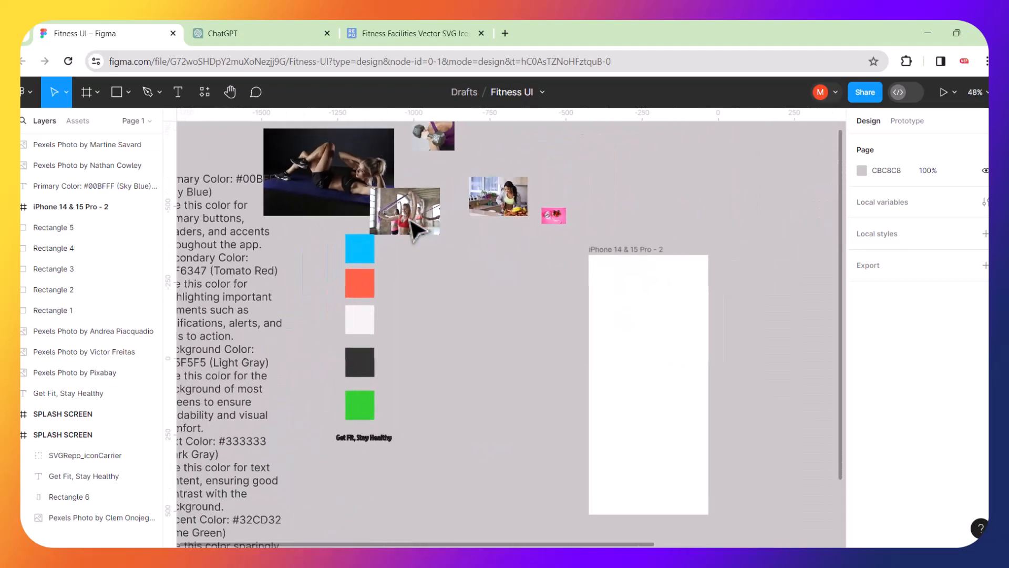
scroll(415, 221, "down", 3)
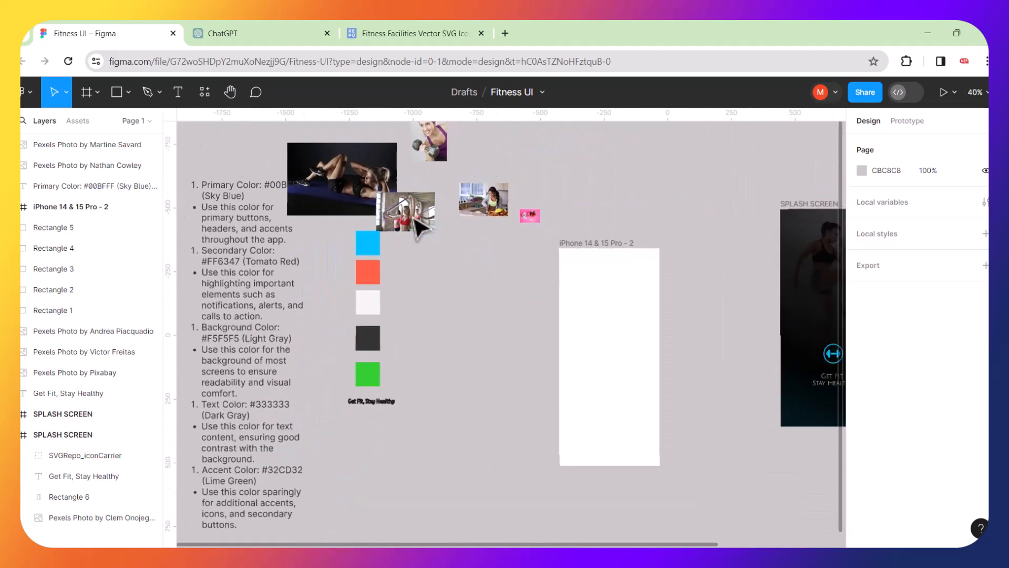
left_click_drag(415, 220, 718, 409)
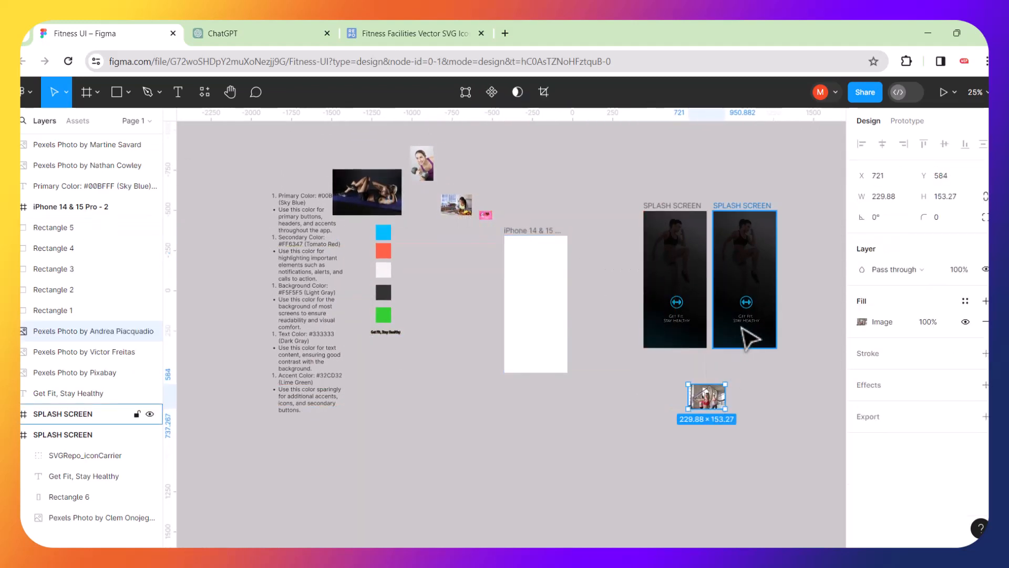
Delete the duplicate SPLASH SCREEN frame.
left_click(766, 266)
key("Delete")
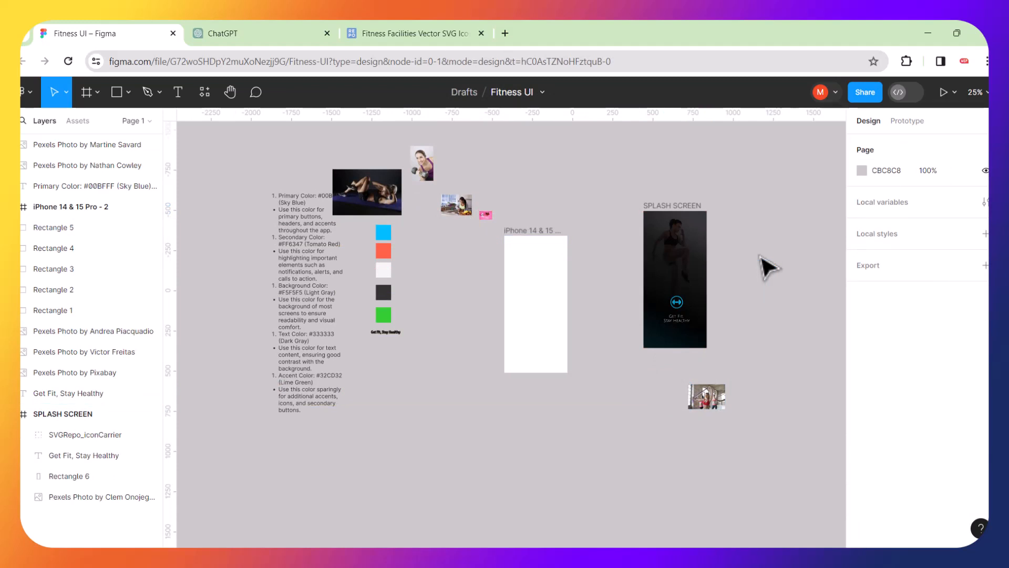
scroll(766, 267, "up", 5)
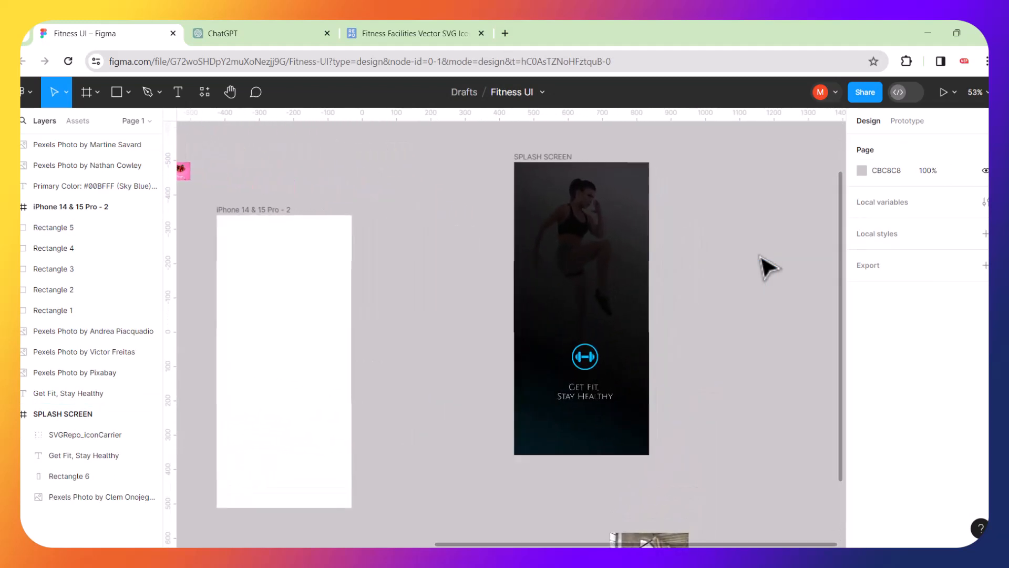
Set the SPLASH SCREEN frame's corner radius to 40.
left_click(534, 158)
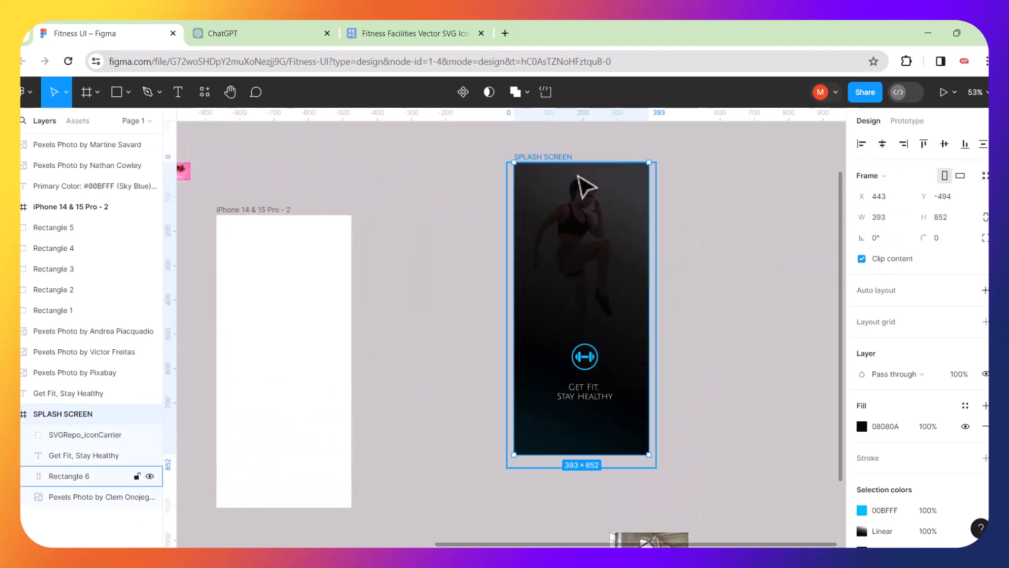
left_click(937, 240)
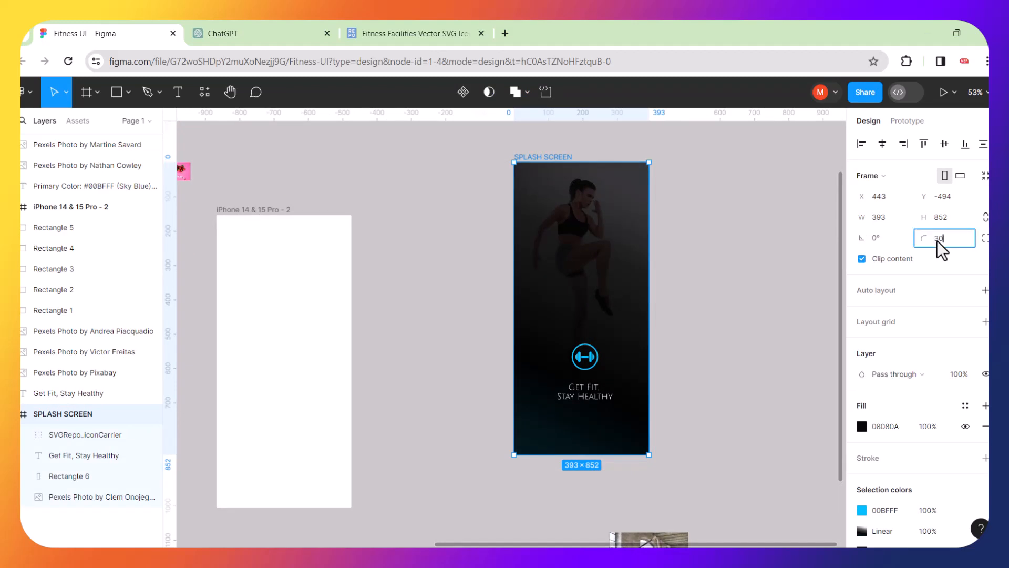
type("30")
key("Return")
left_click(938, 241)
type("40")
key("Return")
left_click(750, 273)
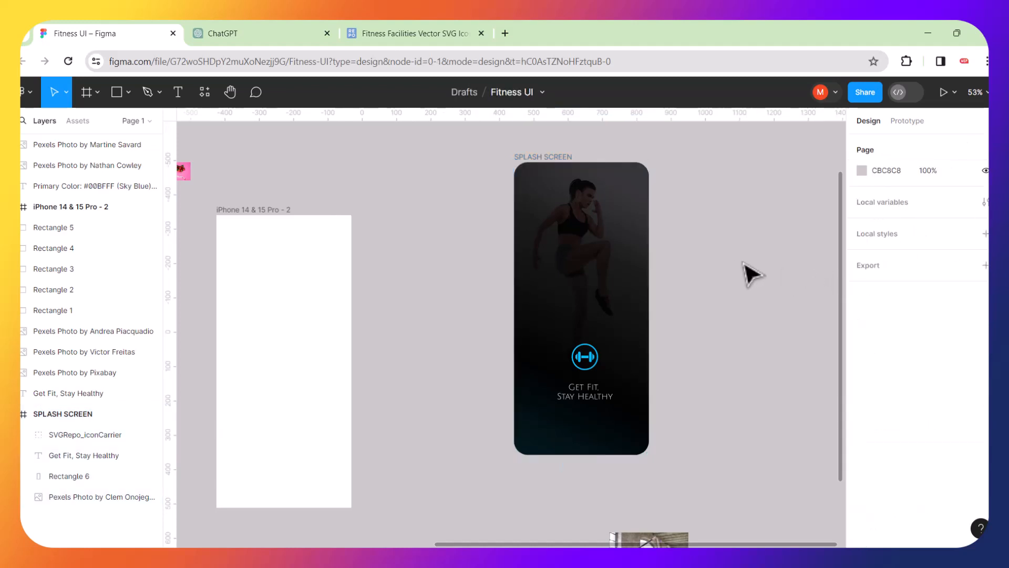
left_click(547, 156)
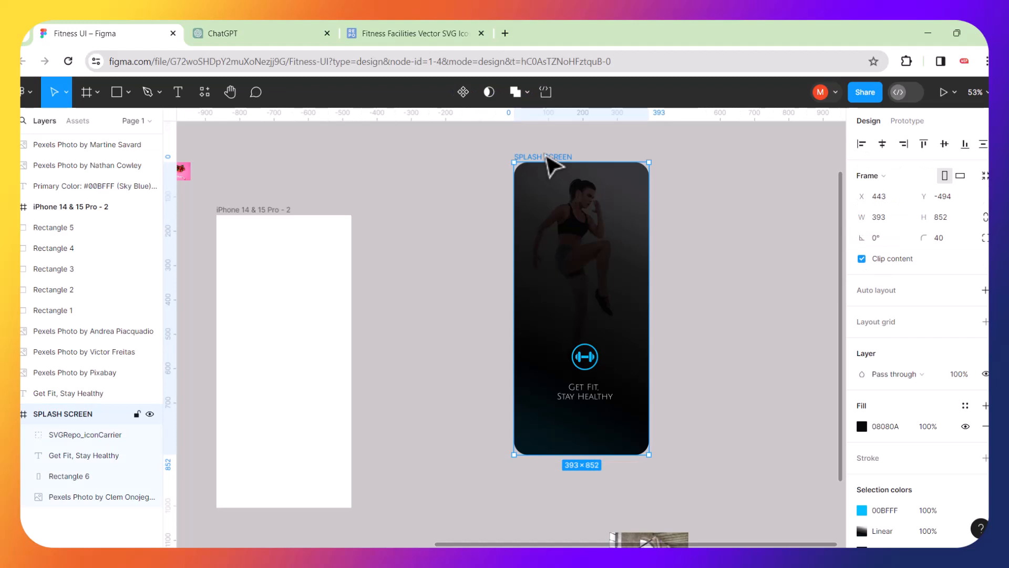
Duplicate the rounded SPLASH SCREEN and delete the gradient overlay (Rectangle 6) from the copy.
key("ctrl+d")
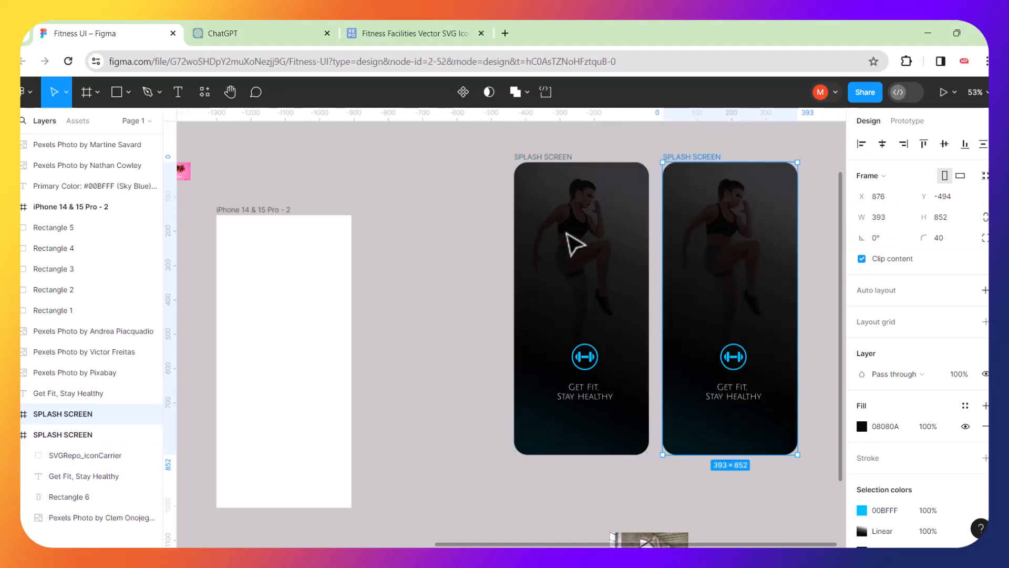
scroll(578, 265, "right", 5)
left_click(558, 321)
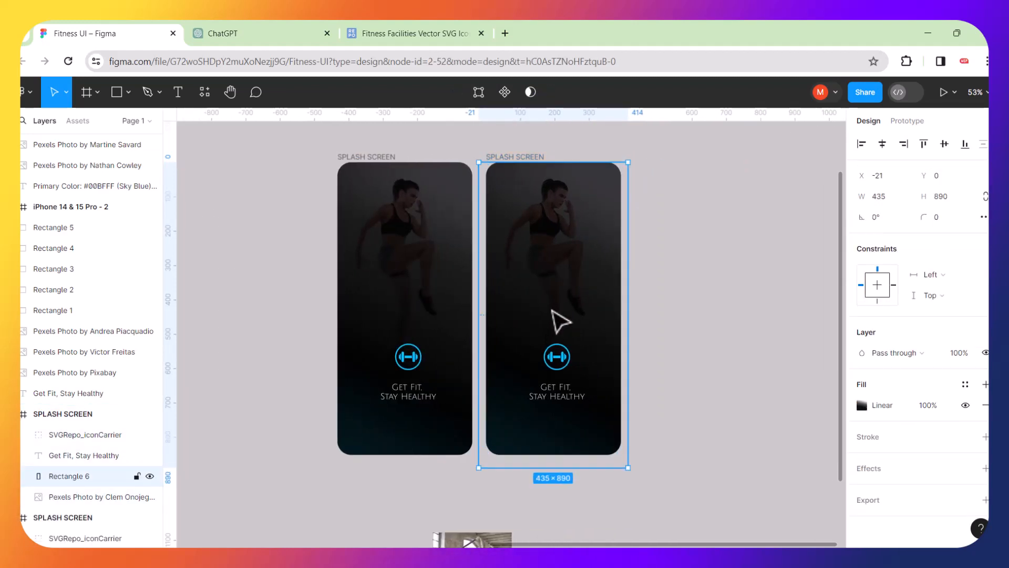
double_click(559, 321)
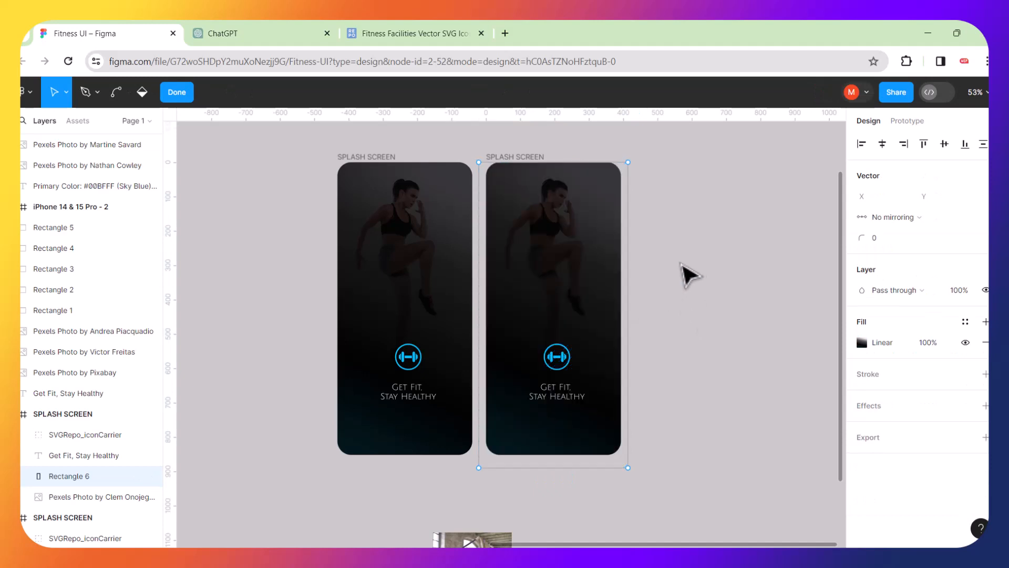
key("Escape")
key("Delete")
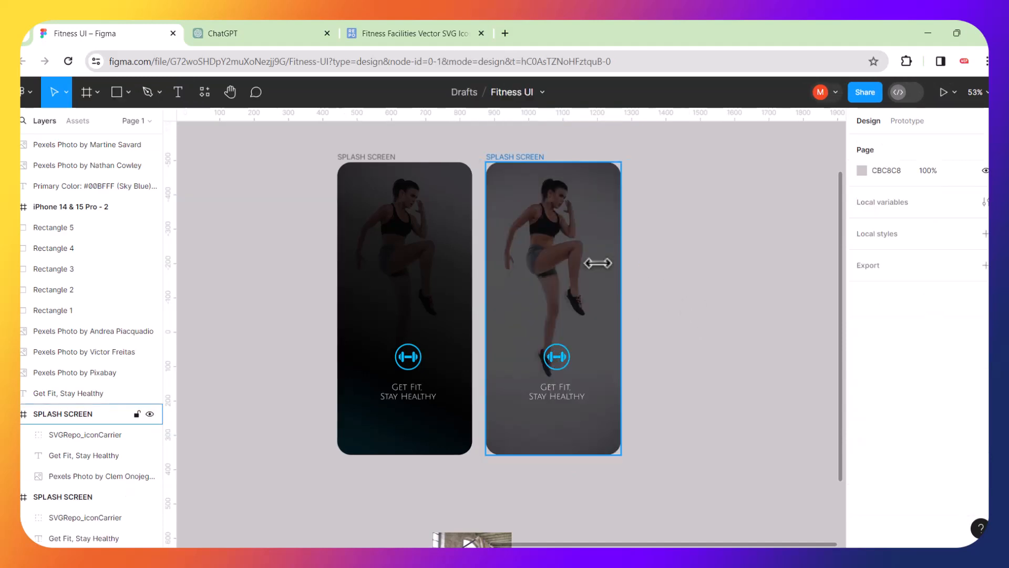
Delete the Pexels athlete photo from the second splash screen.
left_click(593, 268)
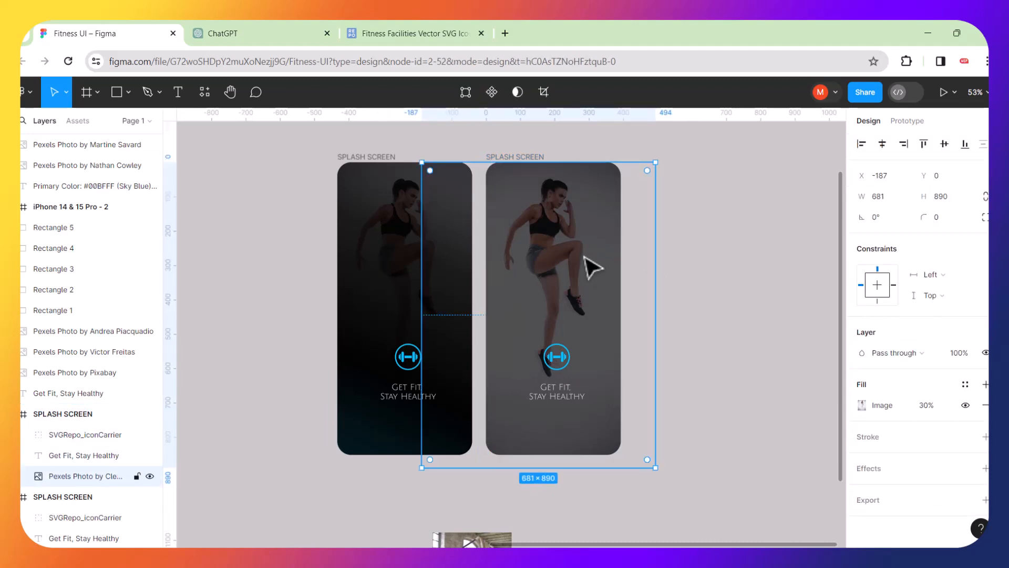
key("Delete")
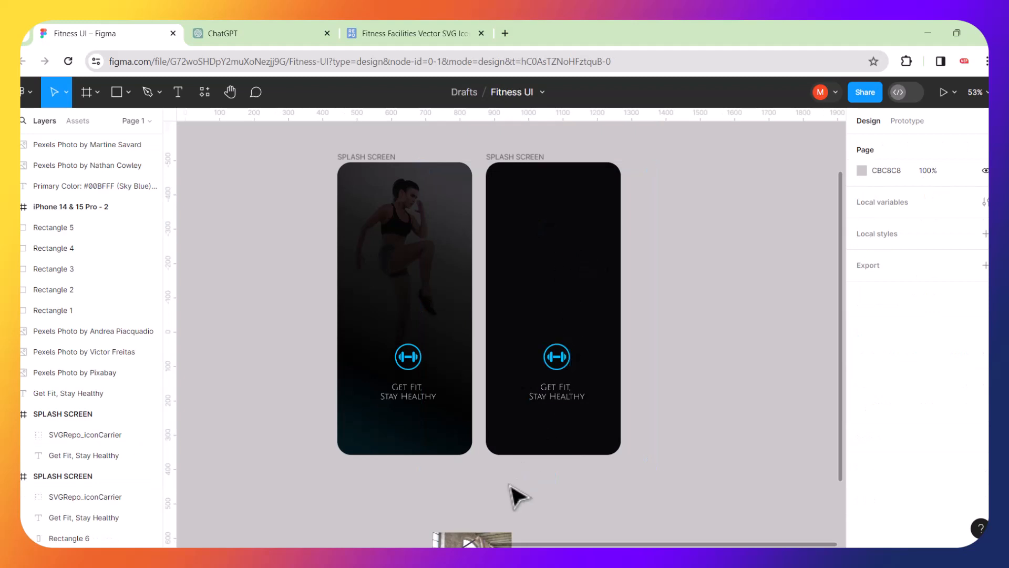
left_click(518, 166)
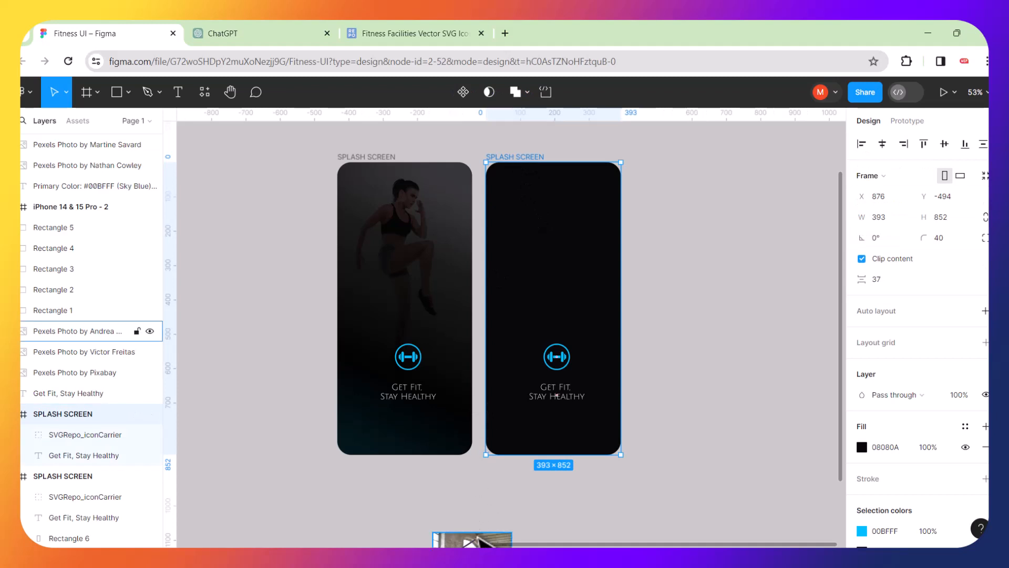
Place the resistance-band photo in the second splash screen, scaled to 903×602 at X -235, Y -45.
left_click(468, 538)
left_click_drag(469, 540, 689, 133)
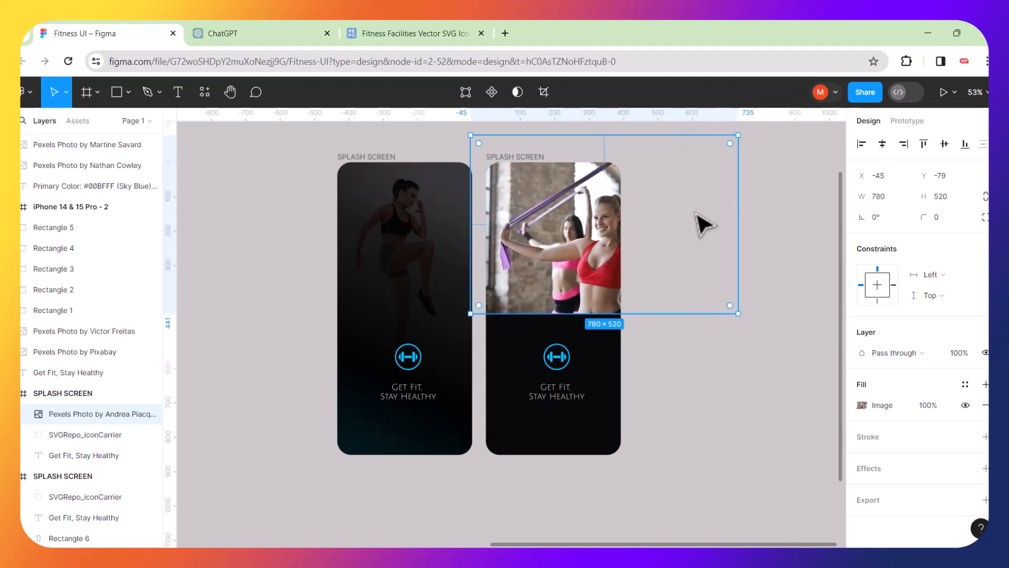
left_click_drag(704, 223, 660, 240)
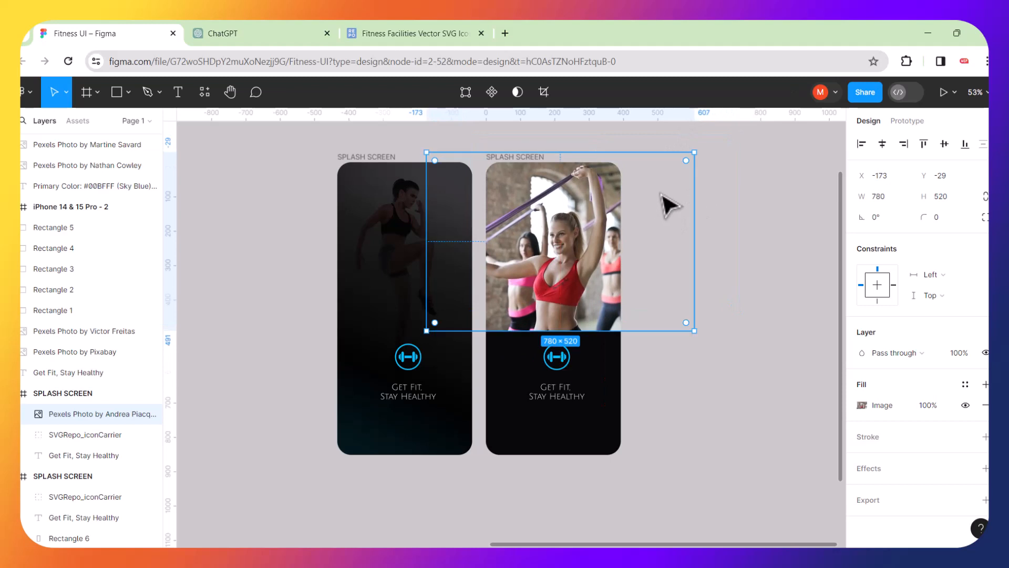
left_click_drag(694, 151, 728, 124)
left_click_drag(694, 214, 681, 231)
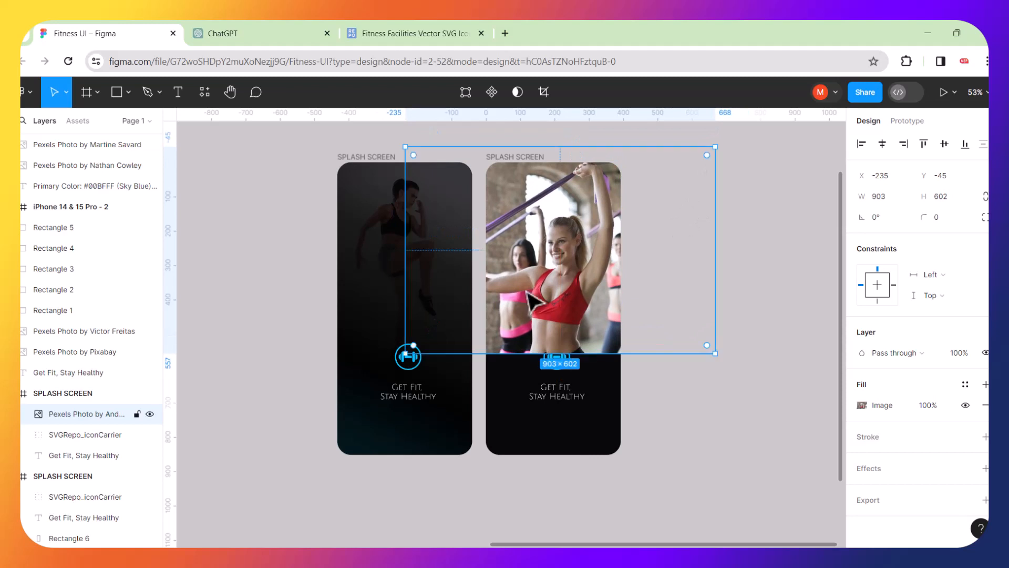
scroll(527, 292, "left", 4)
scroll(526, 292, "down", 1)
scroll(440, 302, "left", 8)
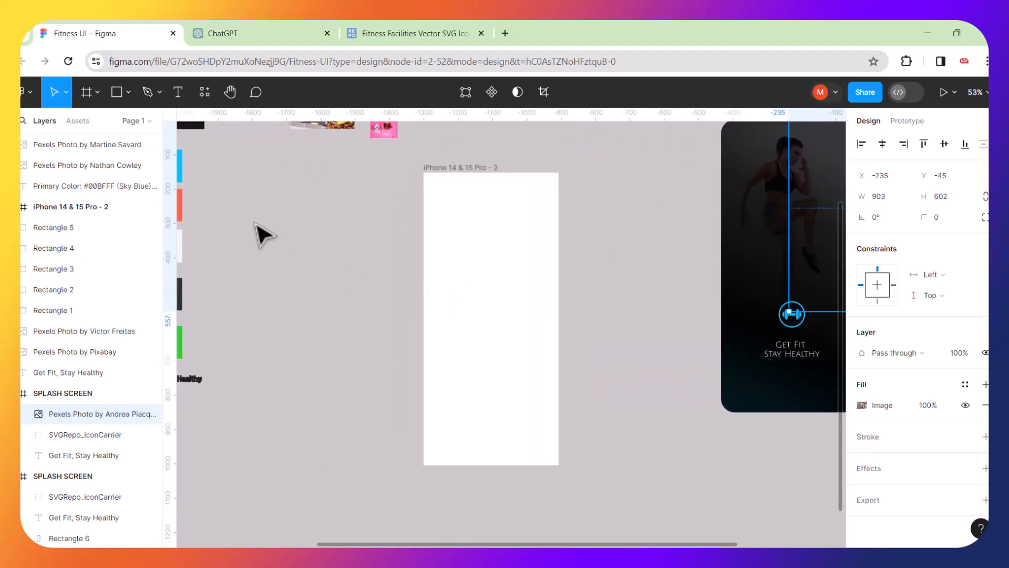
Shift the 192.12×128.09 kitchen photo slightly right beside the two splash screens.
scroll(264, 231, "up", 4)
scroll(437, 236, "up", 10)
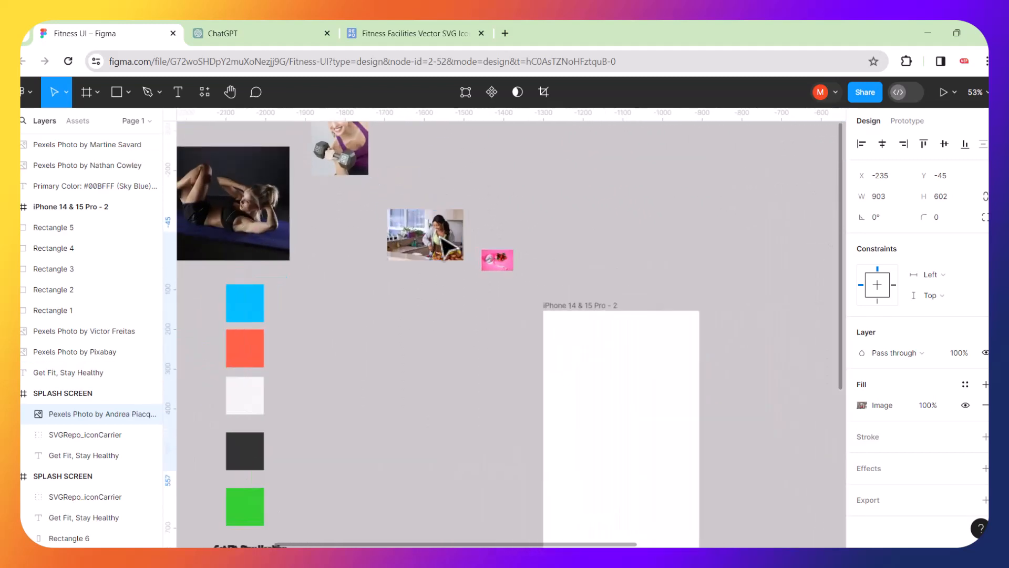
scroll(446, 244, "up", 3)
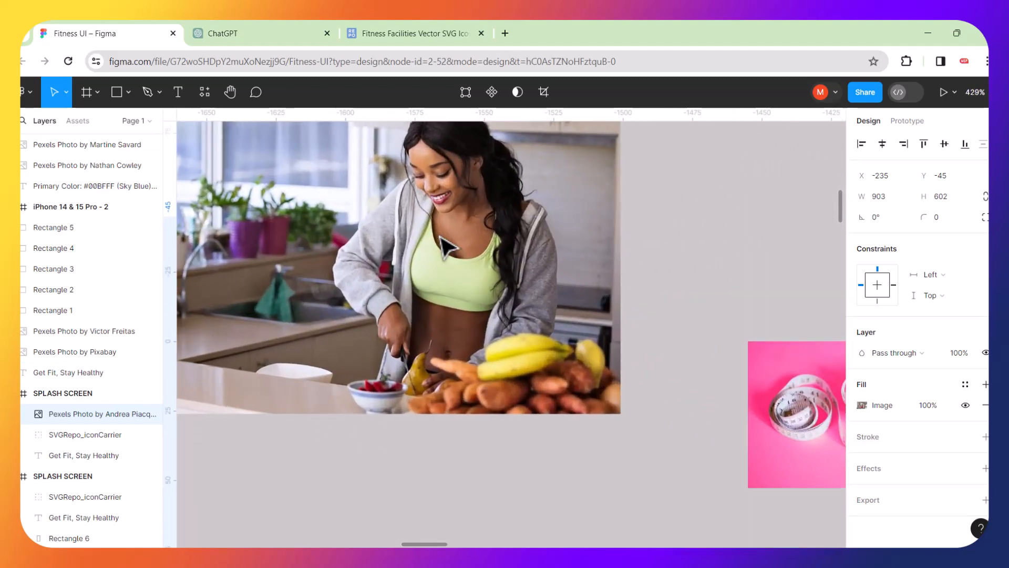
scroll(446, 244, "down", 3)
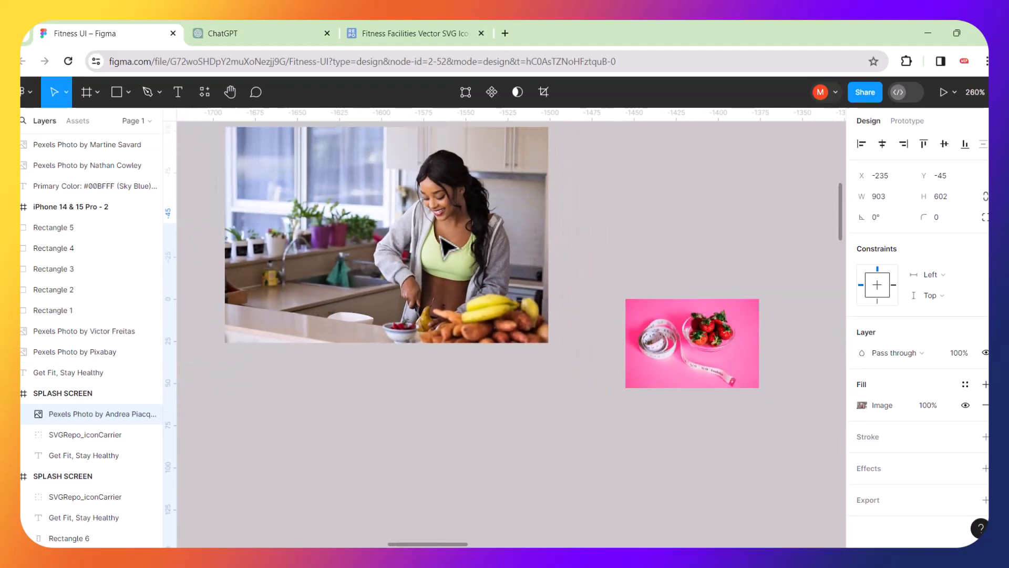
scroll(446, 244, "down", 6)
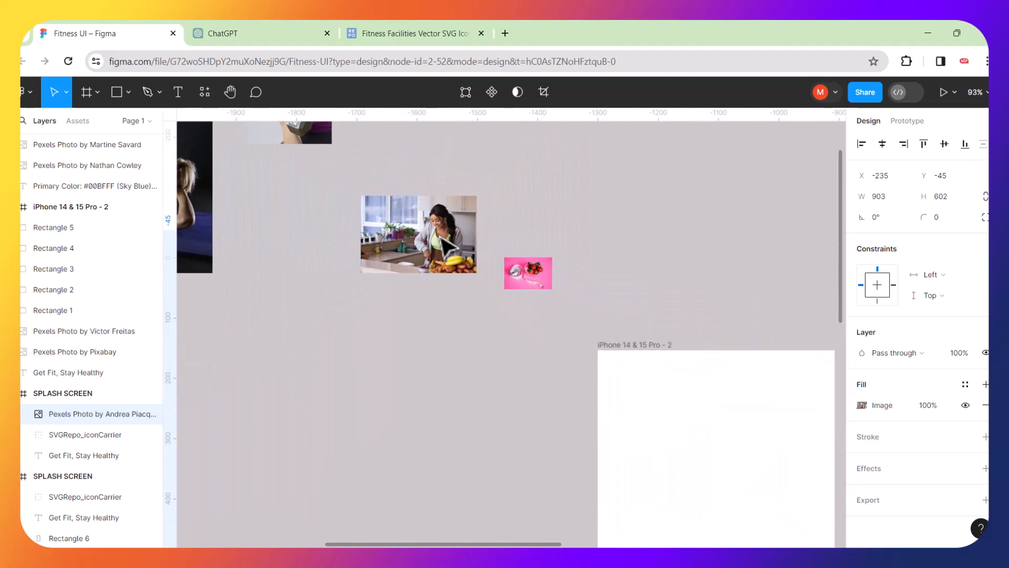
scroll(446, 244, "right", 5)
scroll(439, 237, "left", 1)
left_click_drag(270, 223, 724, 282)
scroll(724, 282, "right", 8)
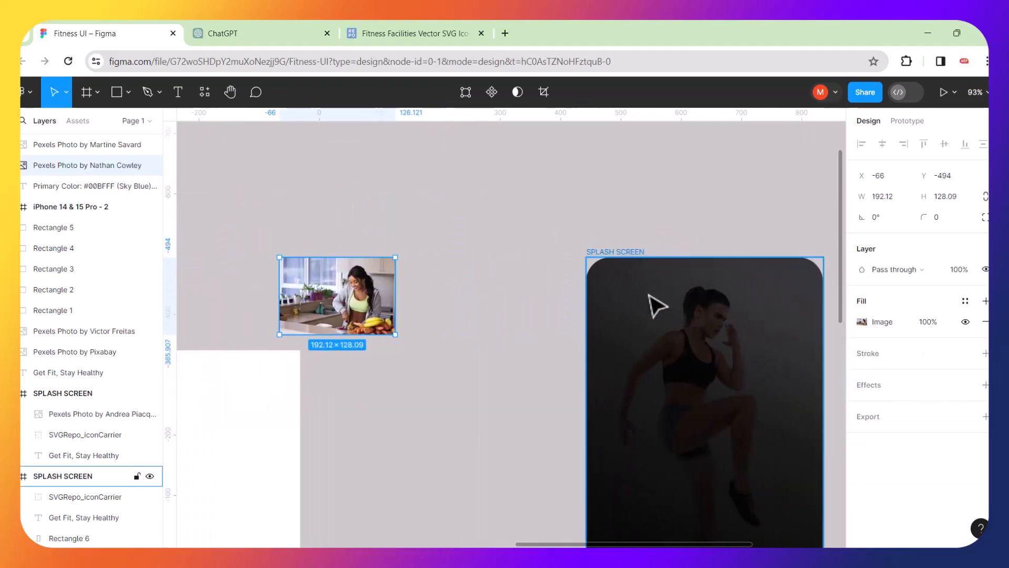
scroll(650, 296, "right", 3)
scroll(656, 305, "down", 5)
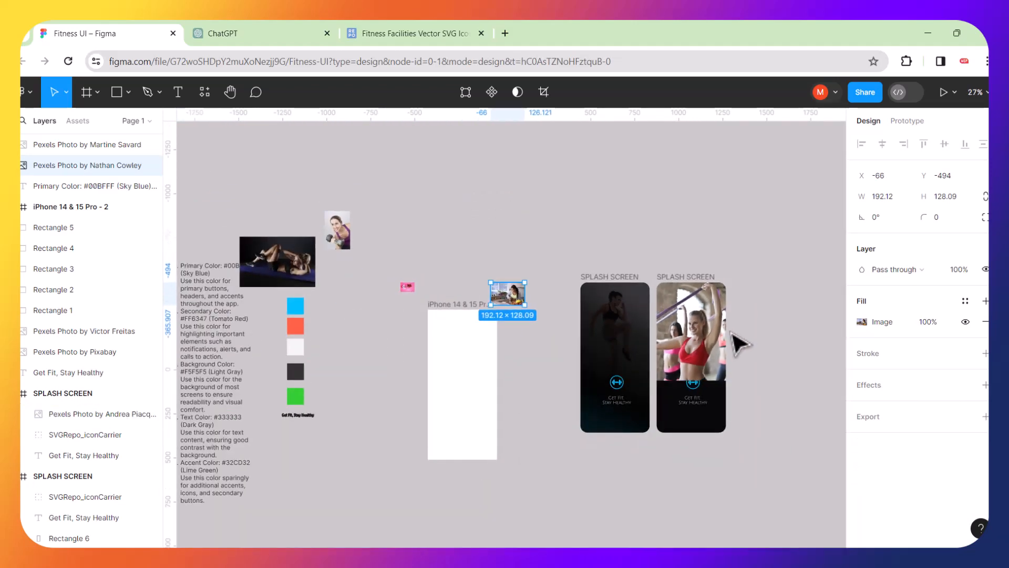
scroll(736, 342, "up", 3)
scroll(721, 401, "up", 2)
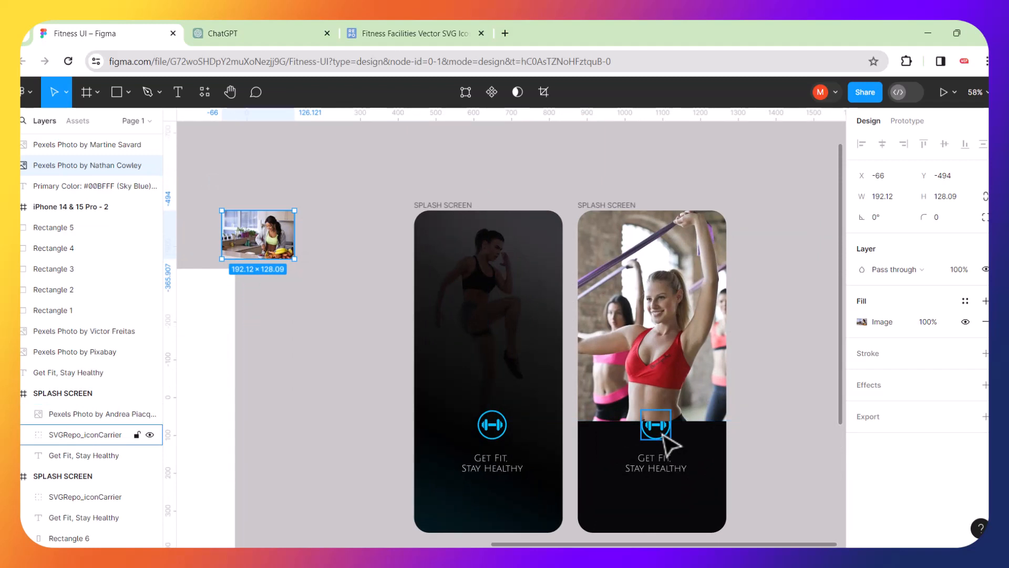
left_click(374, 227)
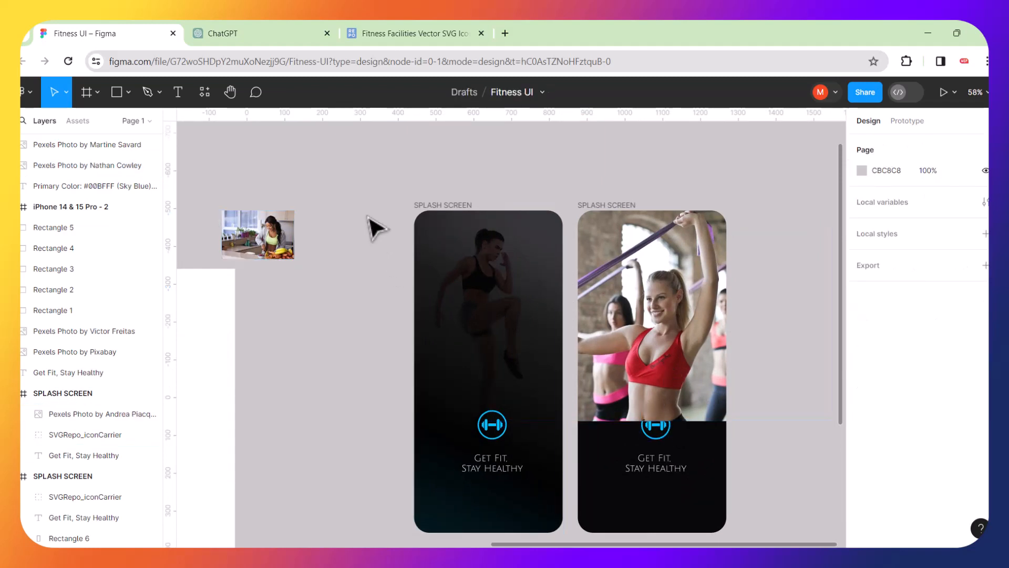
Copy the dark gradient Rectangle 6 from the first splash screen into the second.
left_click(443, 391)
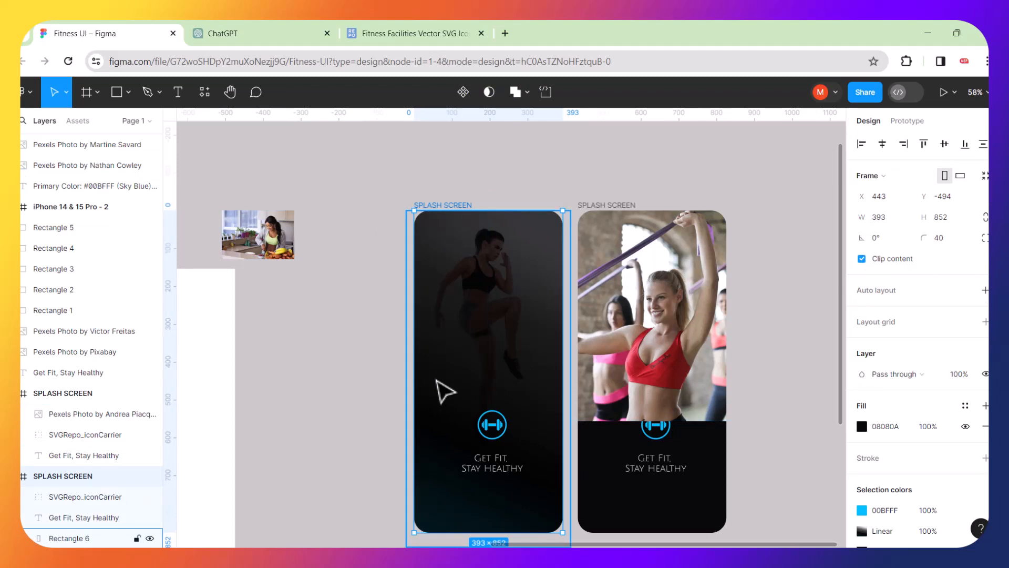
double_click(444, 390)
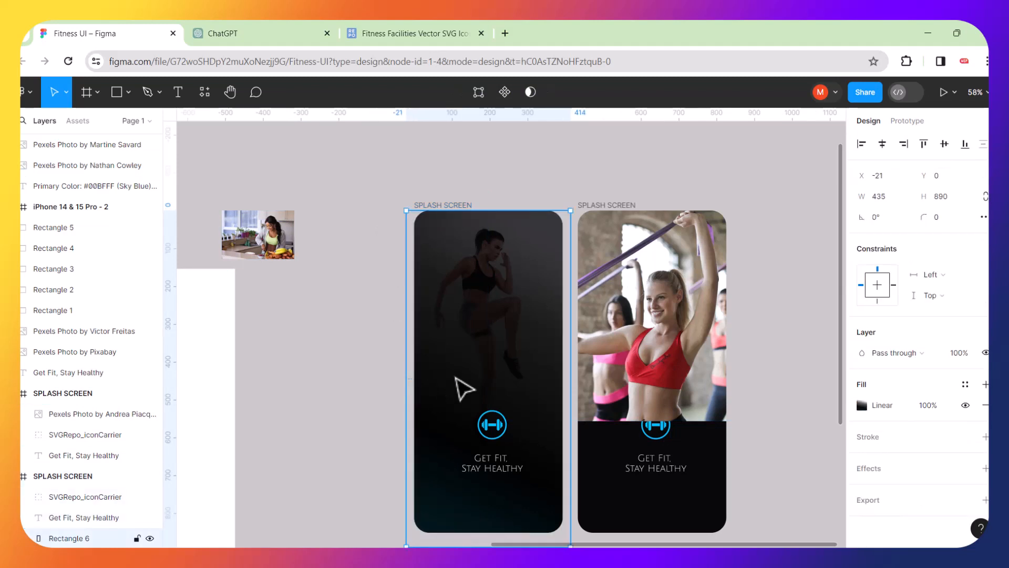
left_click_drag(462, 389, 416, 388)
key("ctrl+z")
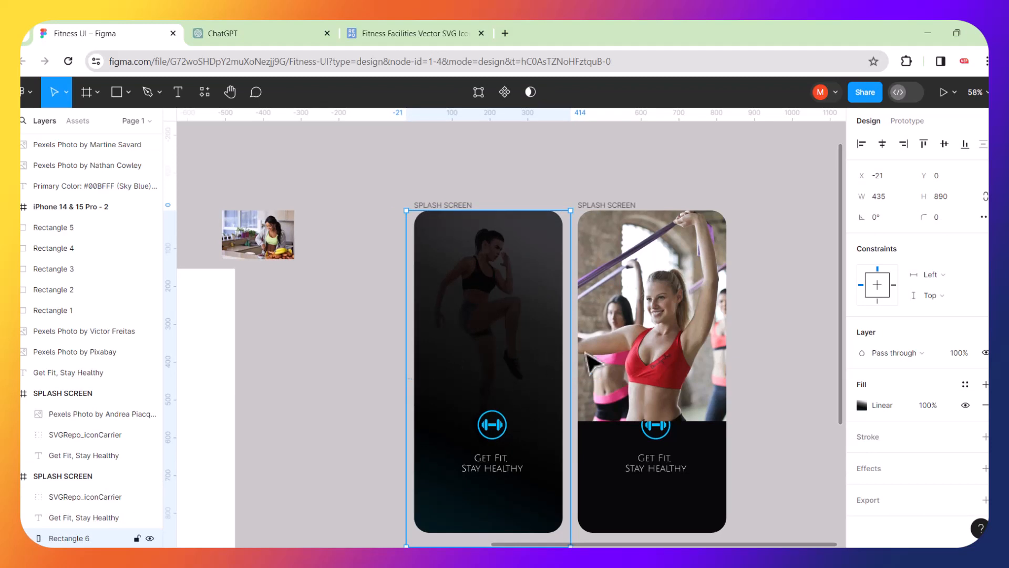
left_click(790, 479)
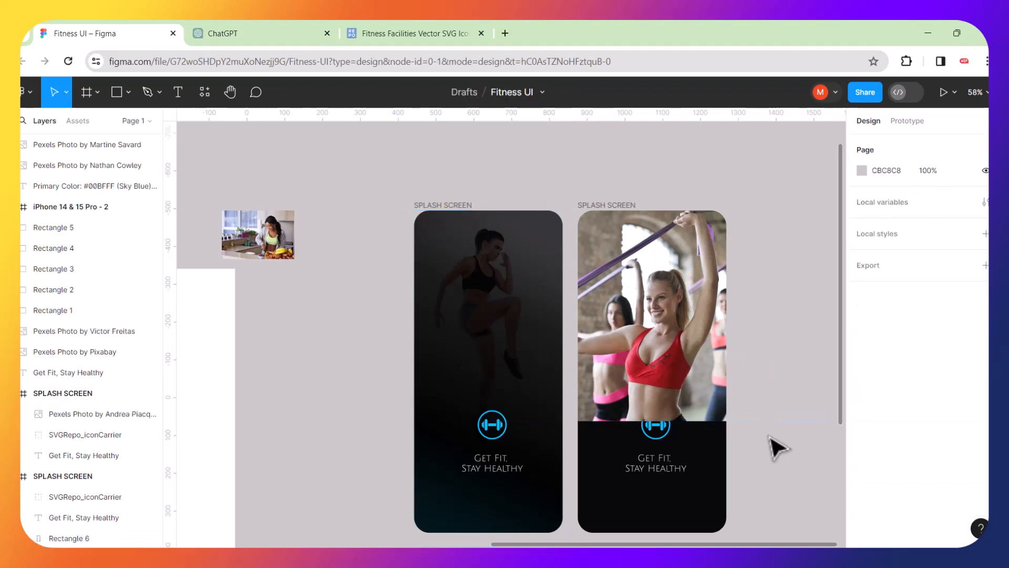
left_click(701, 284)
key("ctrl+z")
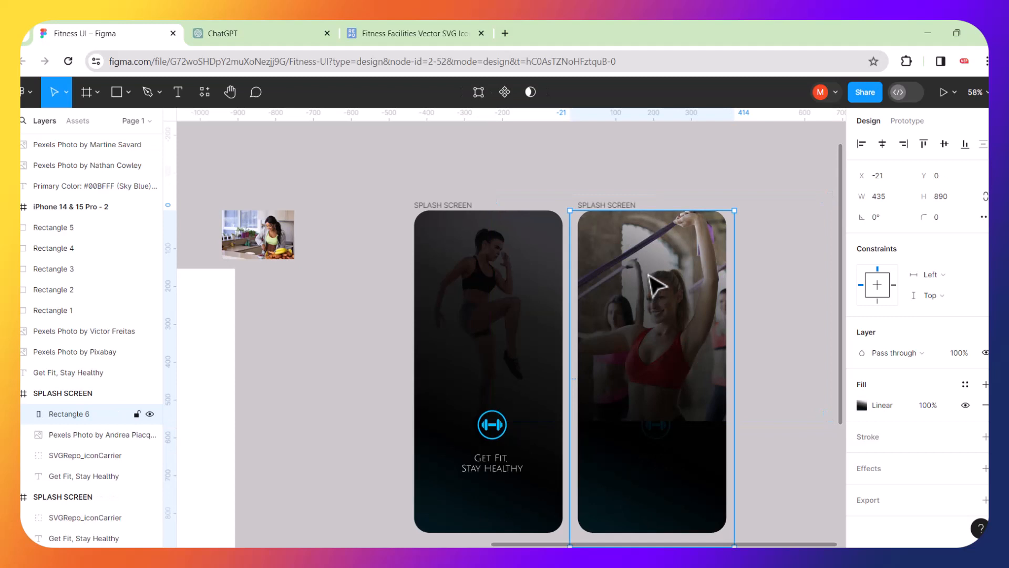
left_click_drag(658, 286, 661, 396)
Send the workout photo to the back and bring the dumbbell icon and 'Get Fit, Stay Healthy' text above the gradient.
left_click(632, 220)
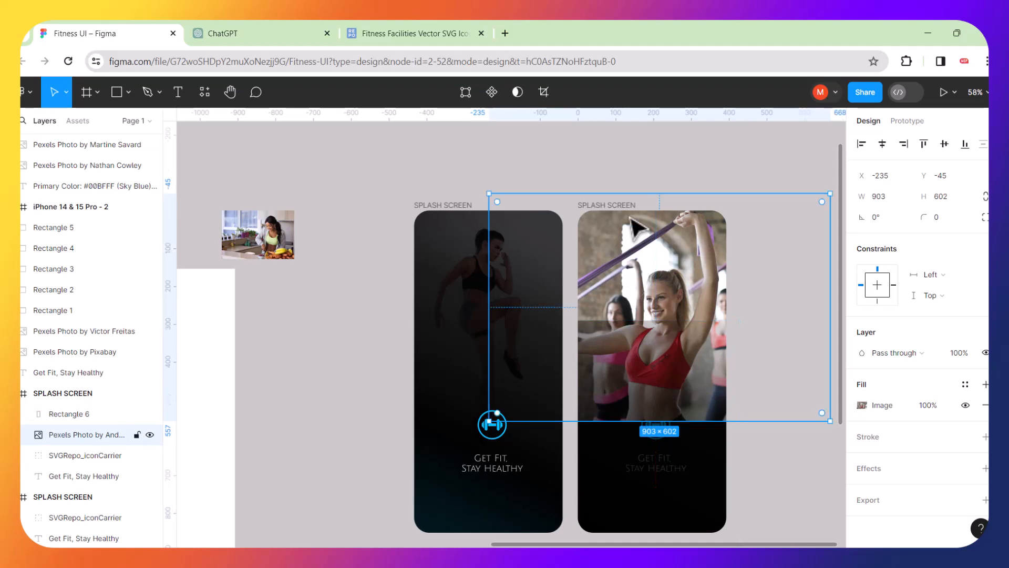
key("bracketleft")
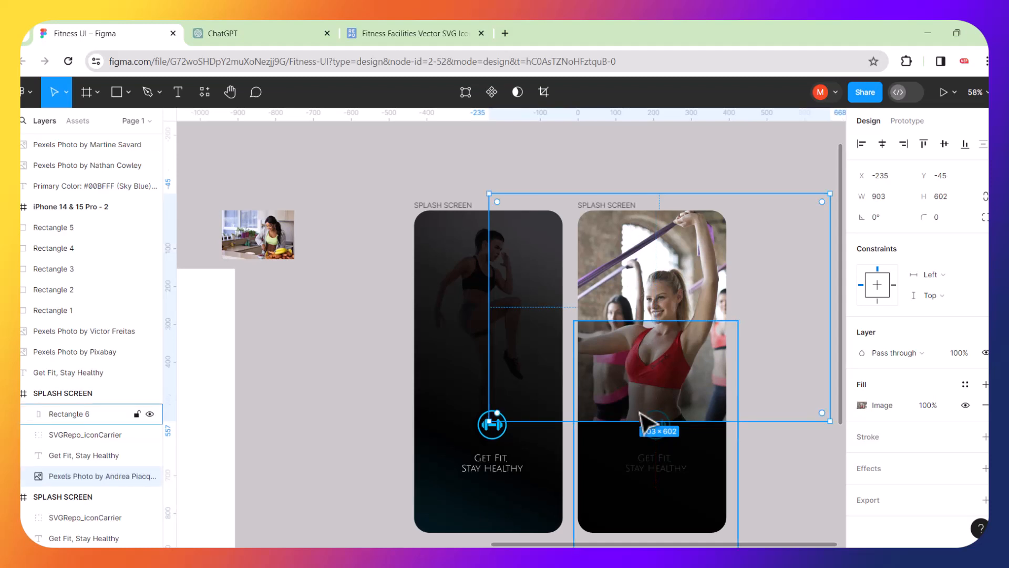
left_click(763, 461)
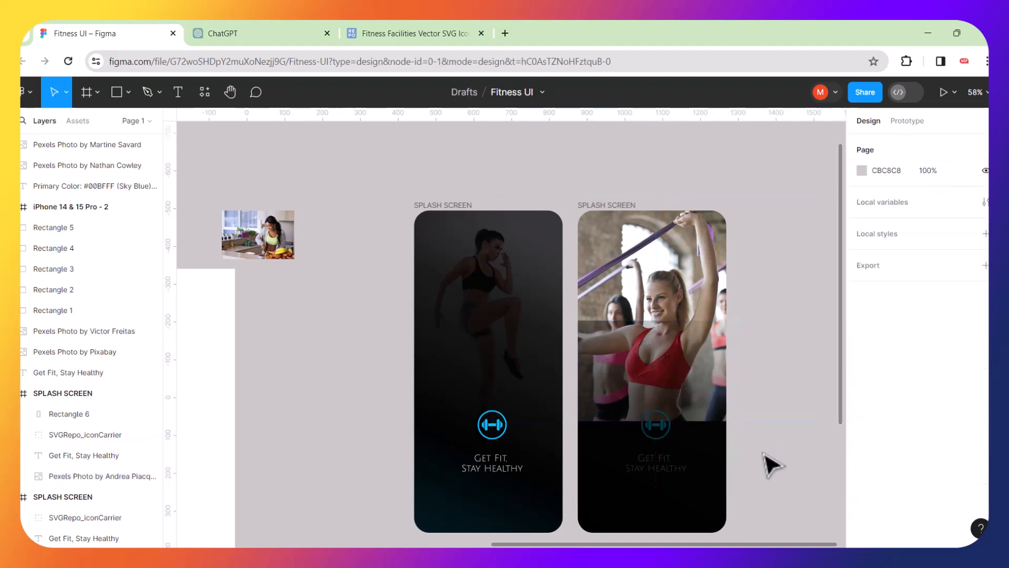
left_click(675, 428)
left_click_drag(692, 378, 601, 374)
left_click(666, 426)
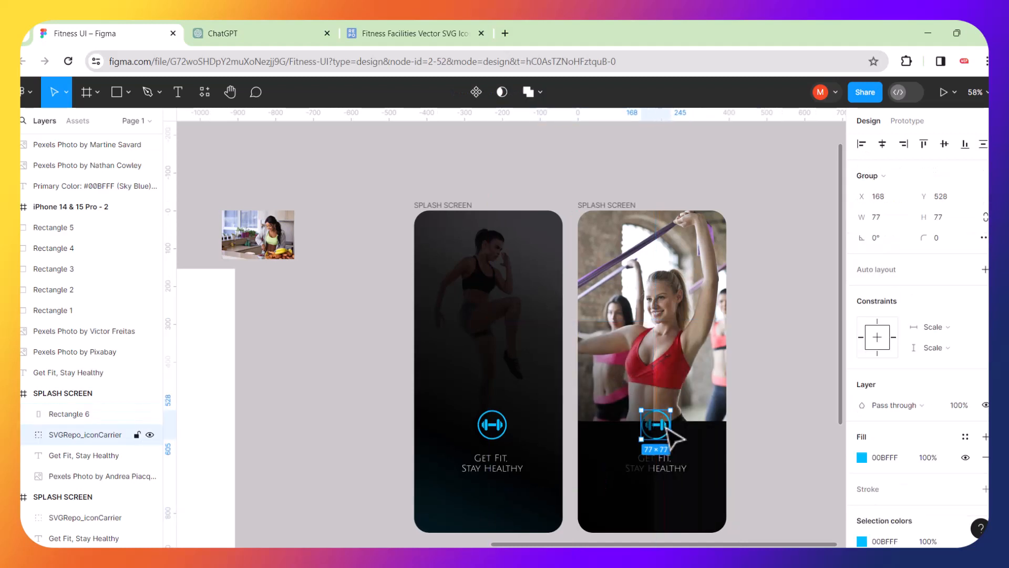
left_click(675, 475, "shift")
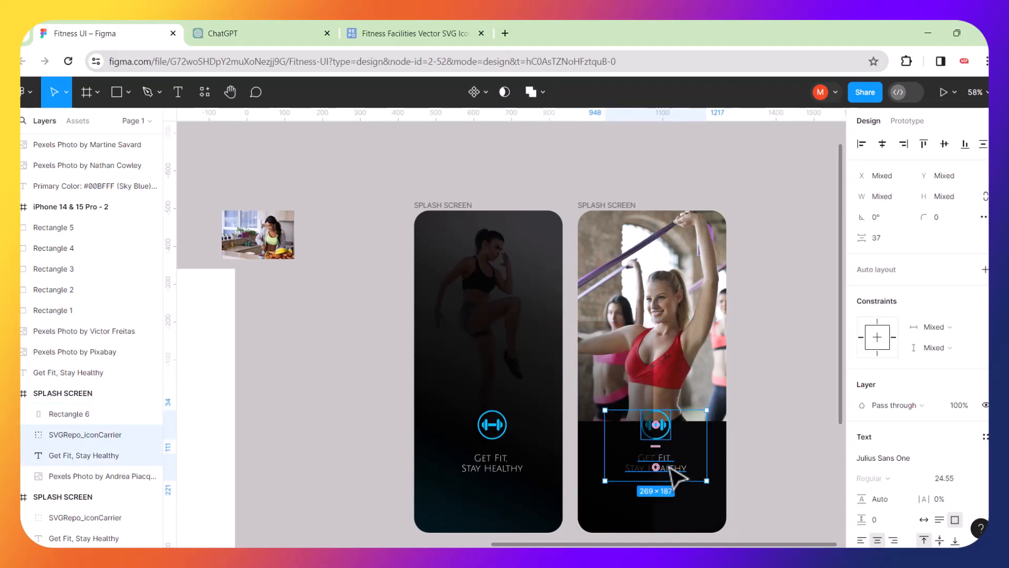
right_click(674, 475)
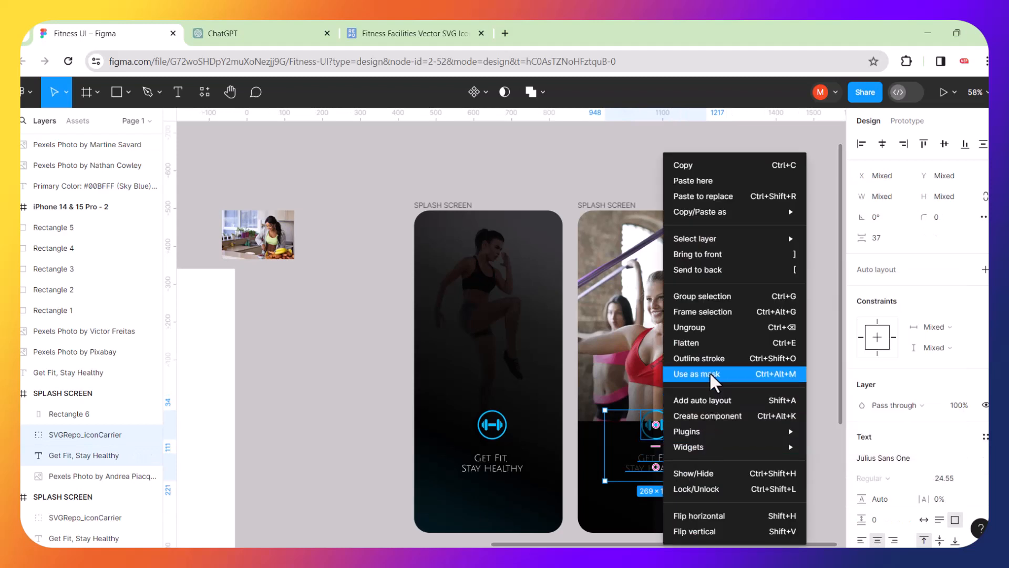
left_click(658, 460)
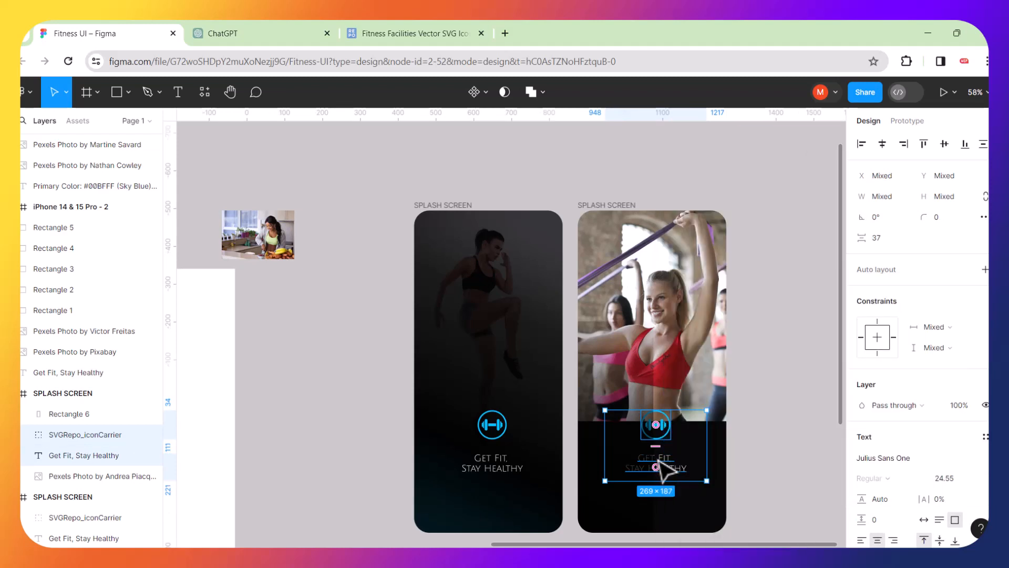
key("ctrl+bracketright")
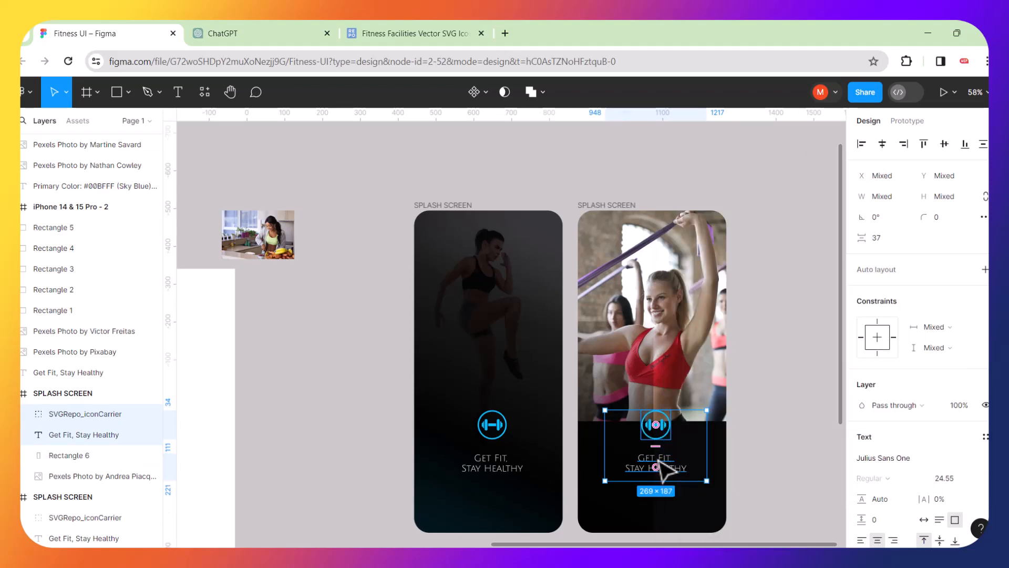
Align the 435×890 gradient overlay with the second screen at X -24, Y 0.
left_click(634, 316)
left_click(608, 462)
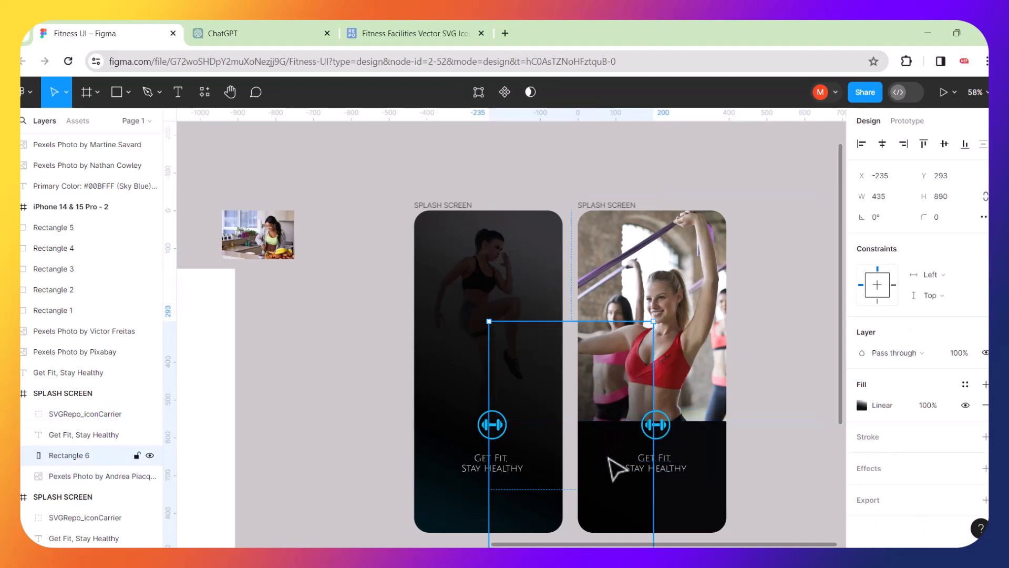
left_click_drag(682, 450, 705, 424)
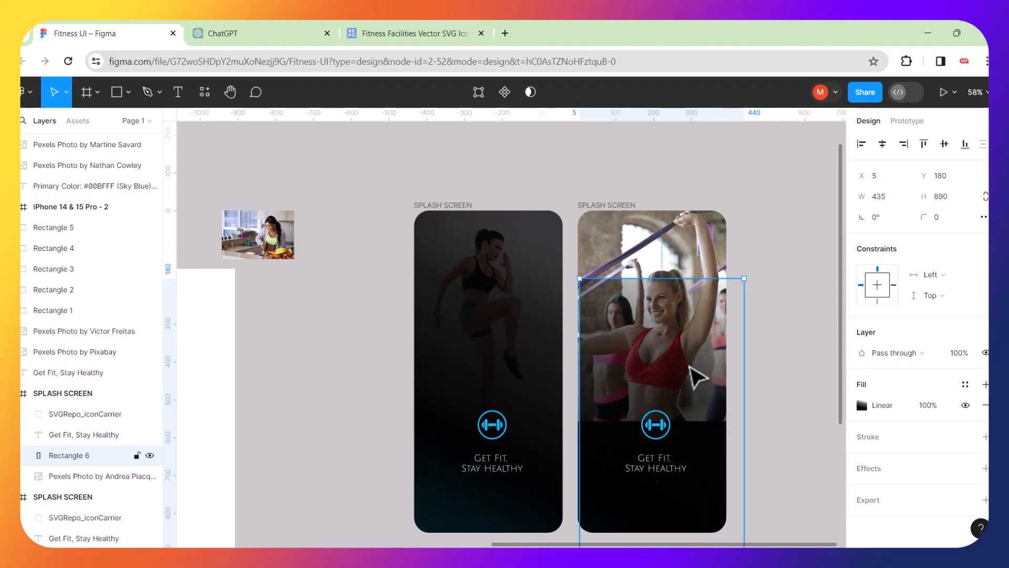
left_click_drag(705, 388, 695, 311)
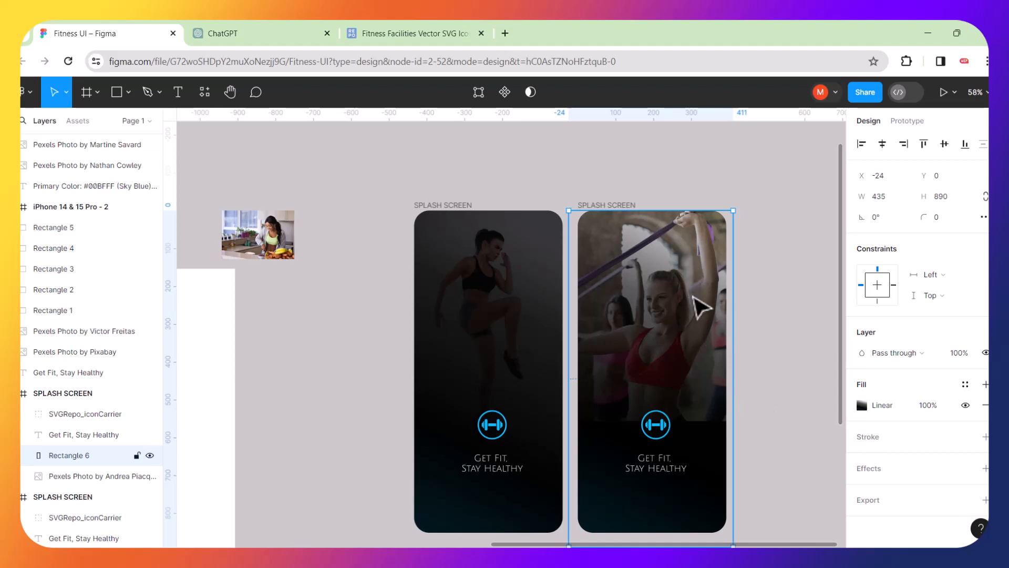
Adjust the overlay gradient: first stop 000000, plus a new dark stop at about 91%.
left_click(862, 405)
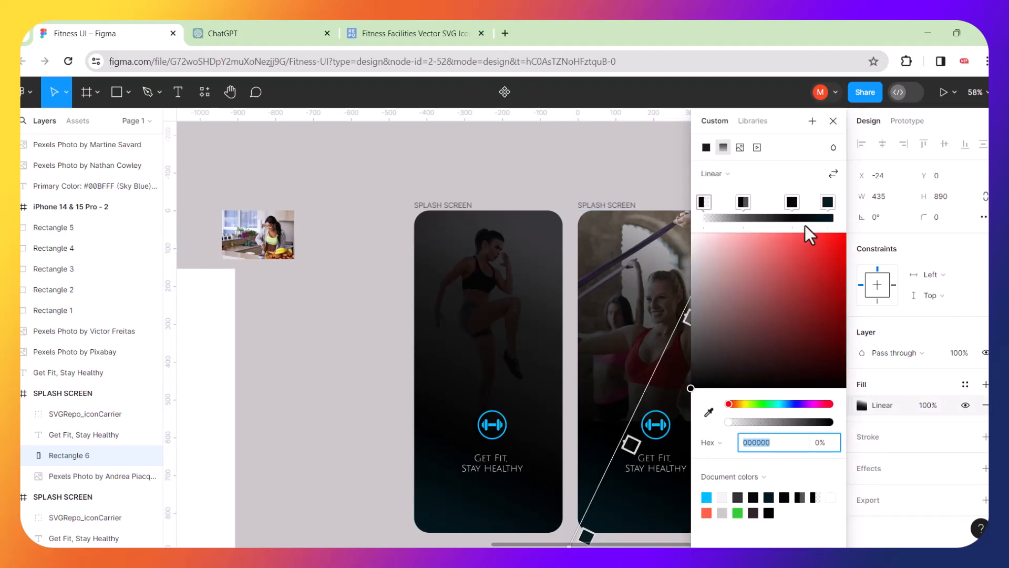
left_click_drag(743, 204, 811, 203)
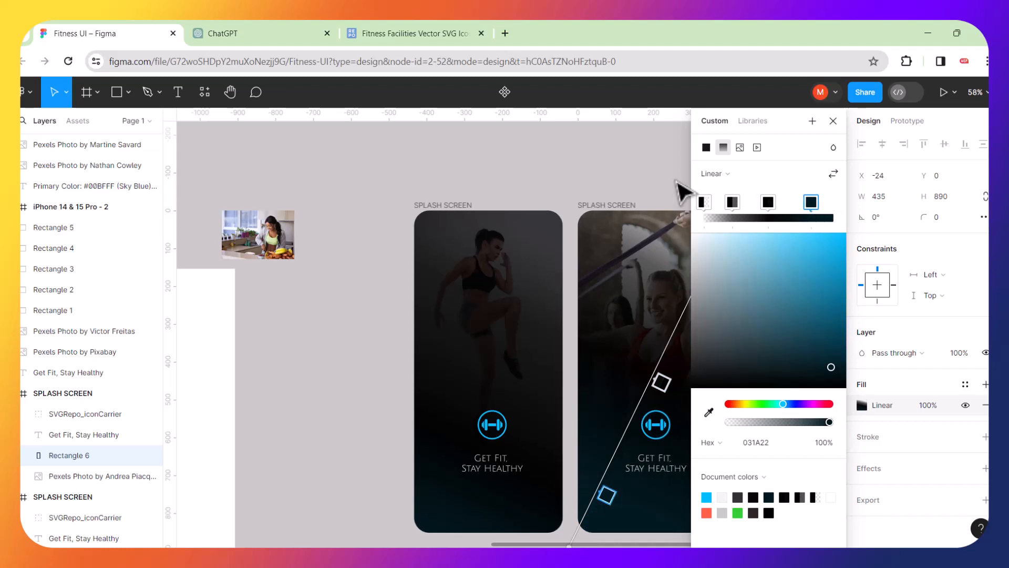
left_click_drag(791, 117, 956, 199)
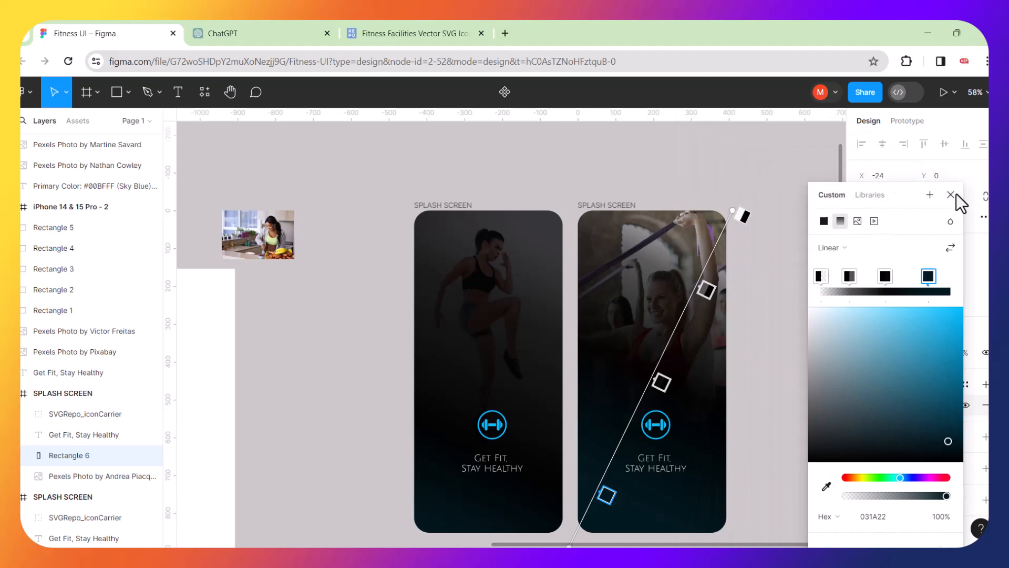
left_click(743, 214)
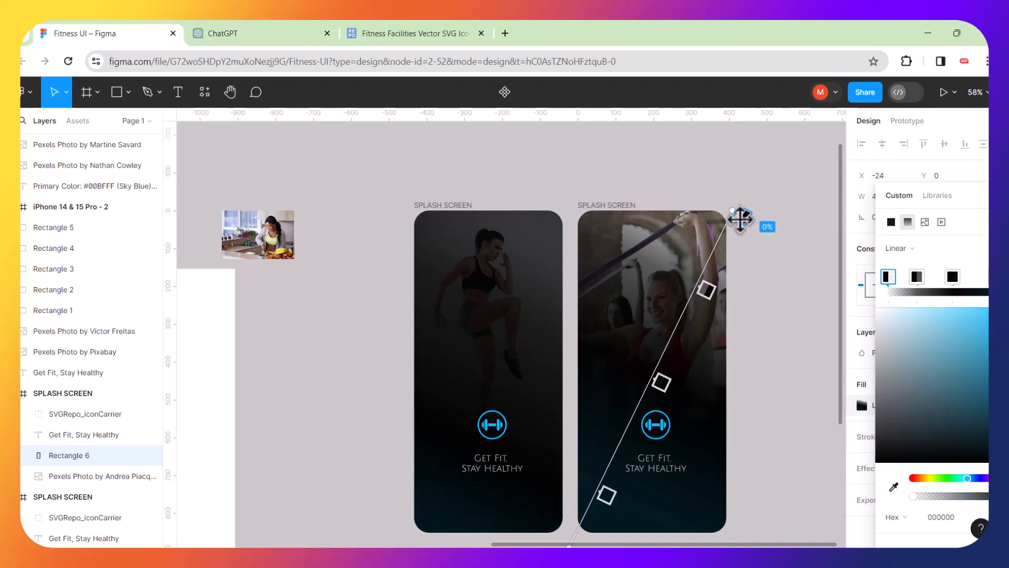
left_click(724, 248)
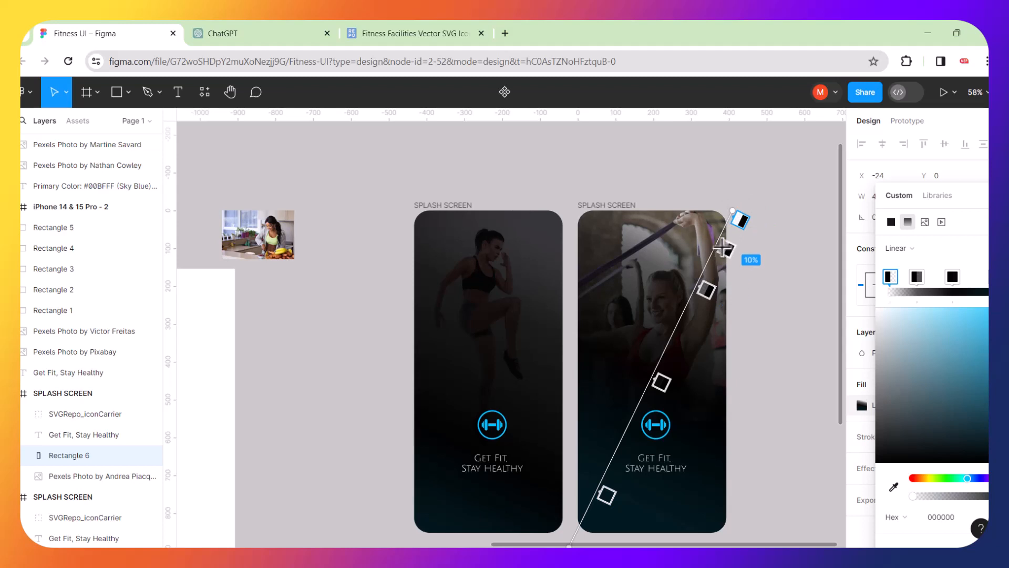
left_click_drag(724, 247, 586, 523)
key("Escape")
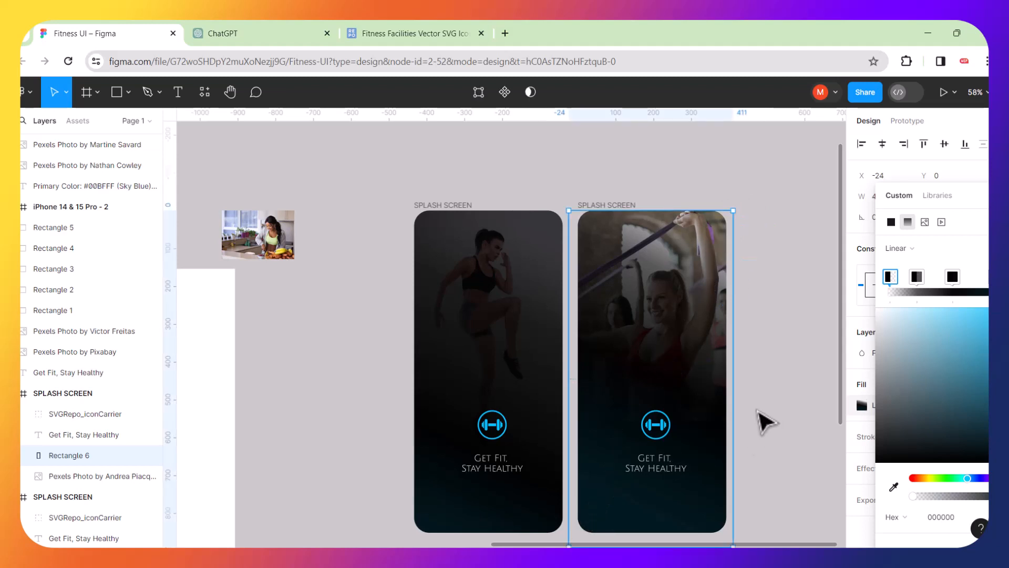
scroll(758, 411, "down", 3)
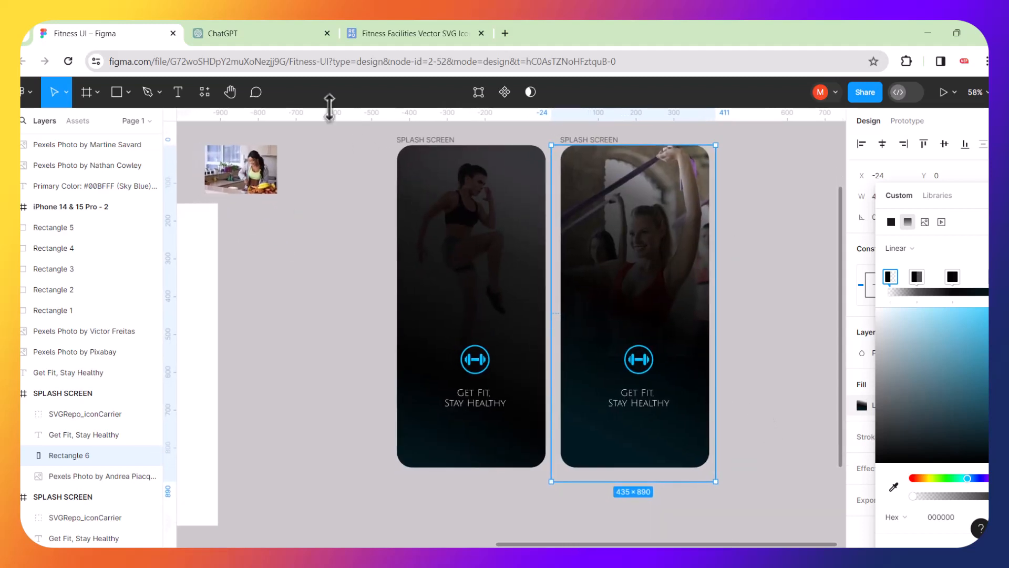
Review the welcome copy in ChatGPT, then move the dumbbell logo to the second splash screen's top-left corner.
left_click(272, 31)
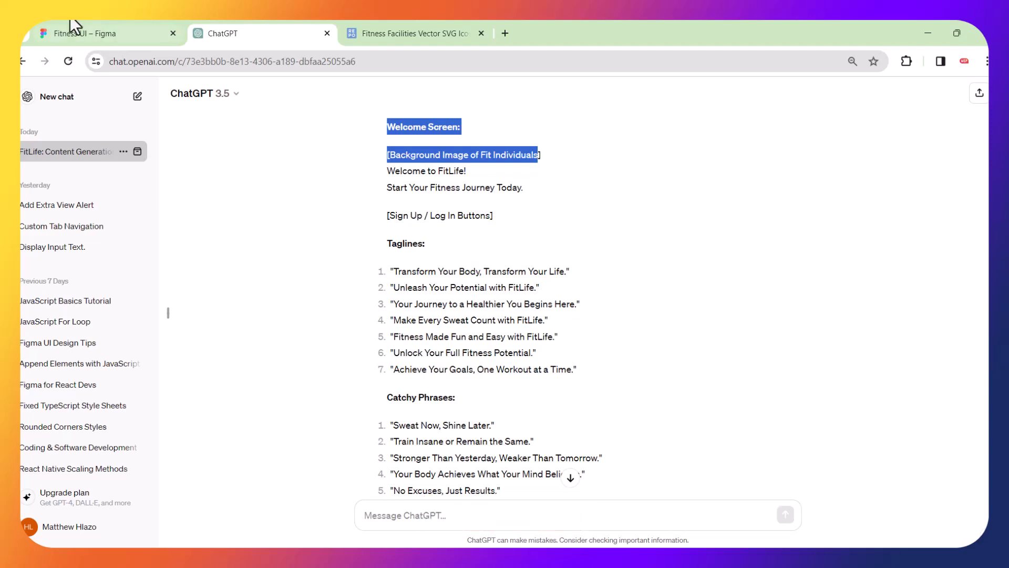
left_click(102, 31)
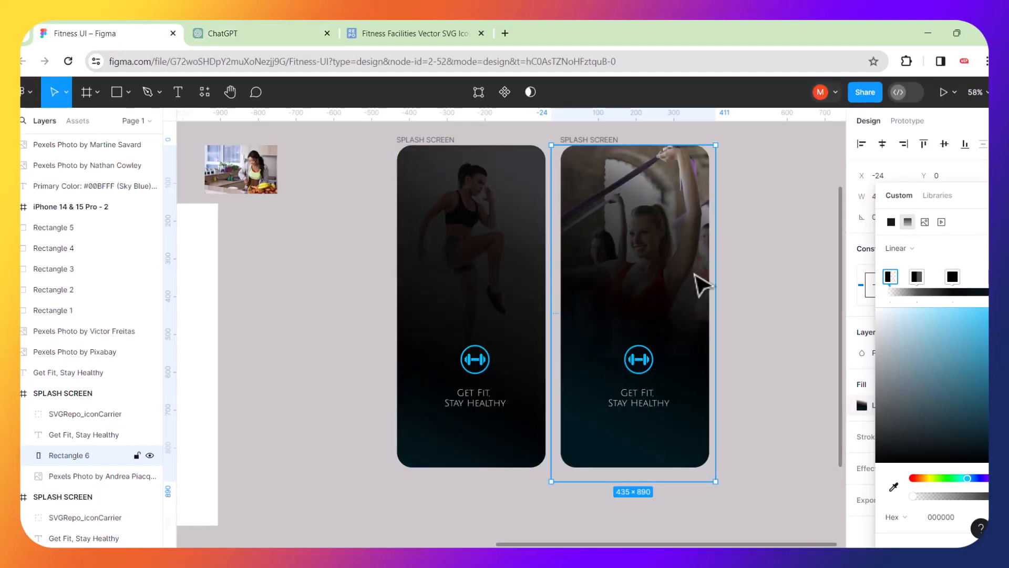
left_click(777, 328)
left_click_drag(638, 361, 581, 155)
scroll(609, 191, "up", 3)
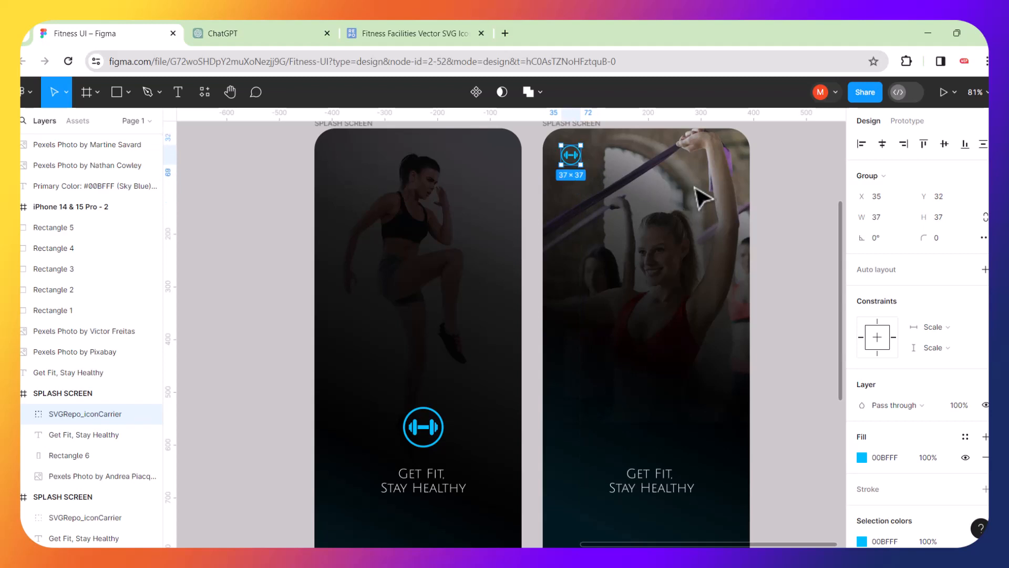
left_click(797, 227)
scroll(657, 187, "up", 3)
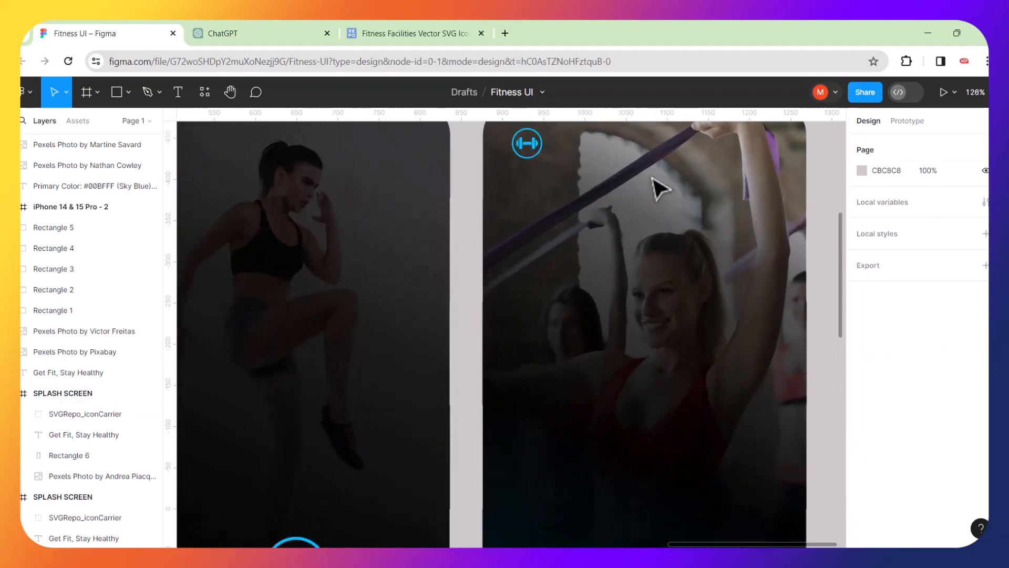
scroll(577, 157, "up", 1)
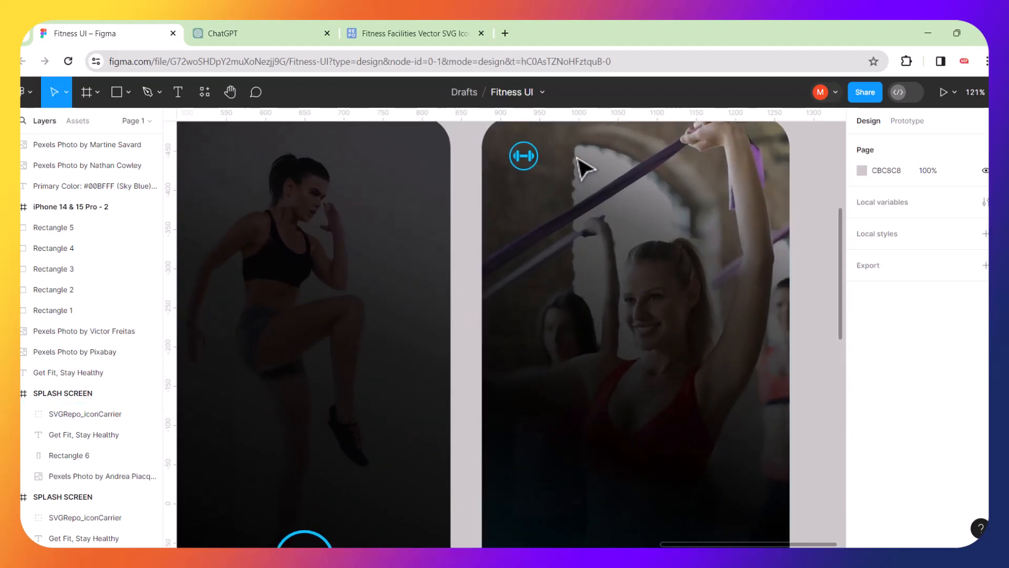
scroll(558, 169, "up", 5)
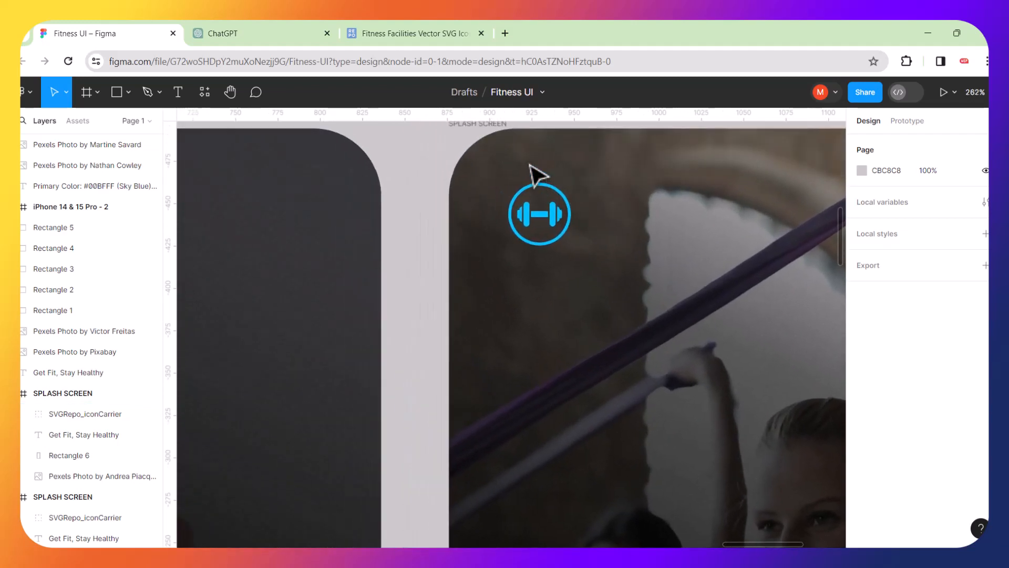
Draw a 59×59 ellipse and centre it behind the dumbbell icon.
left_click(128, 94)
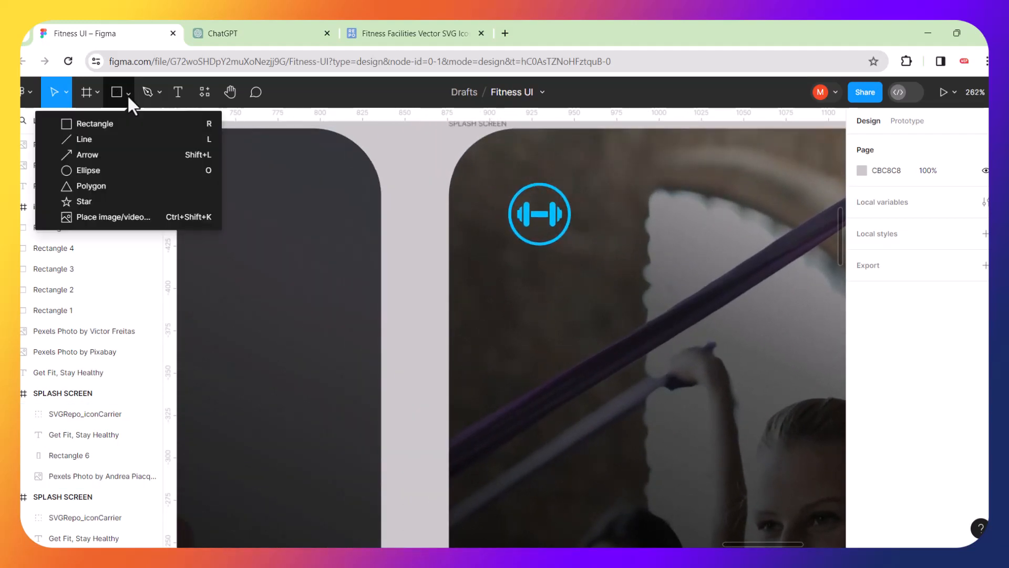
left_click(66, 169)
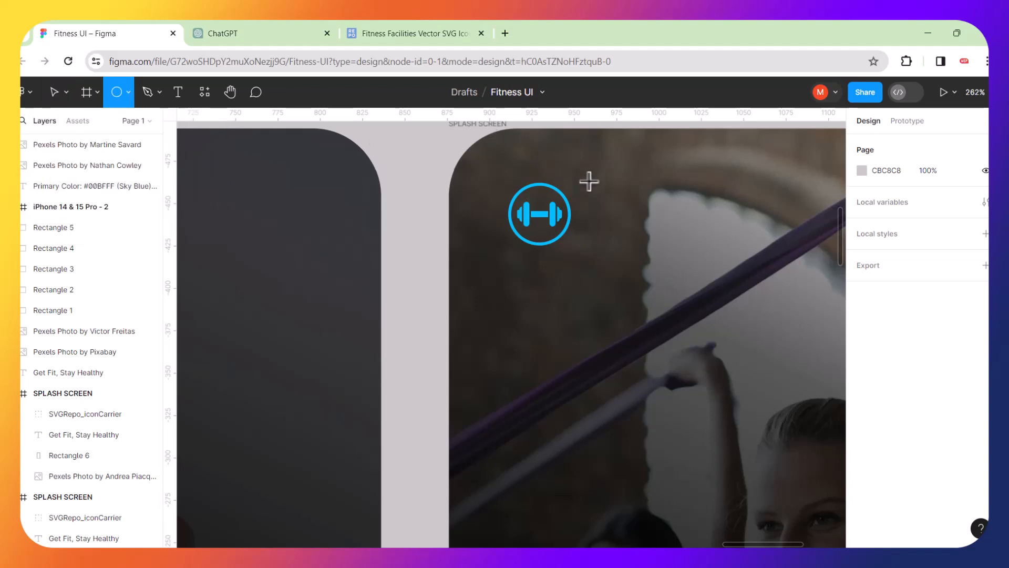
left_click_drag(589, 182, 689, 269)
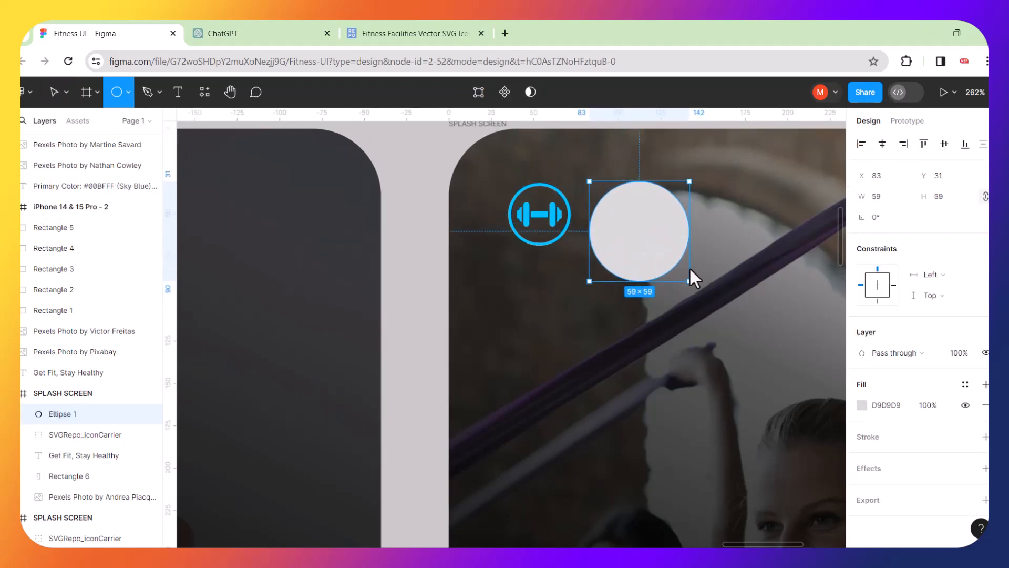
left_click(571, 213)
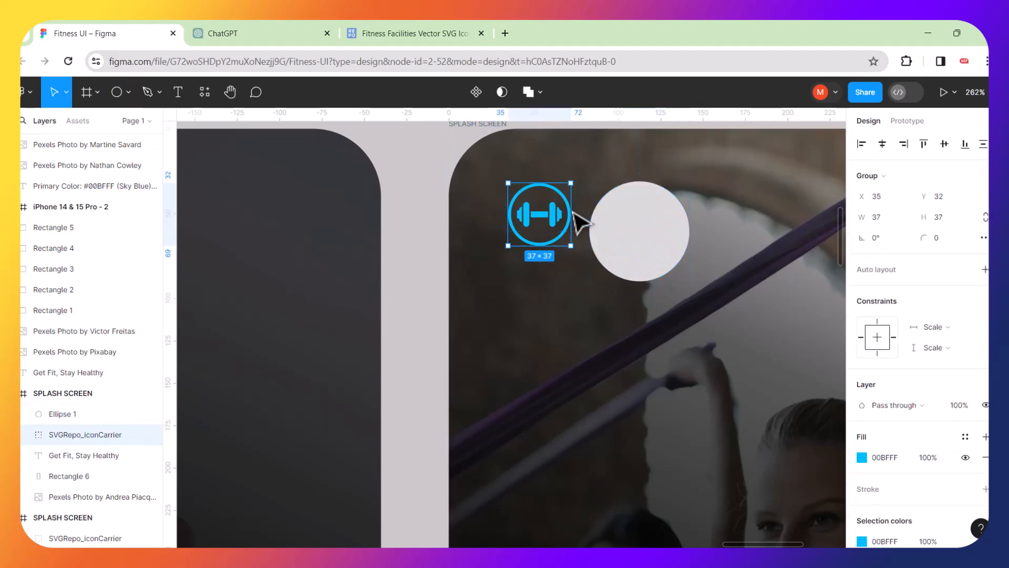
key("ctrl+]")
left_click_drag(649, 238, 545, 213)
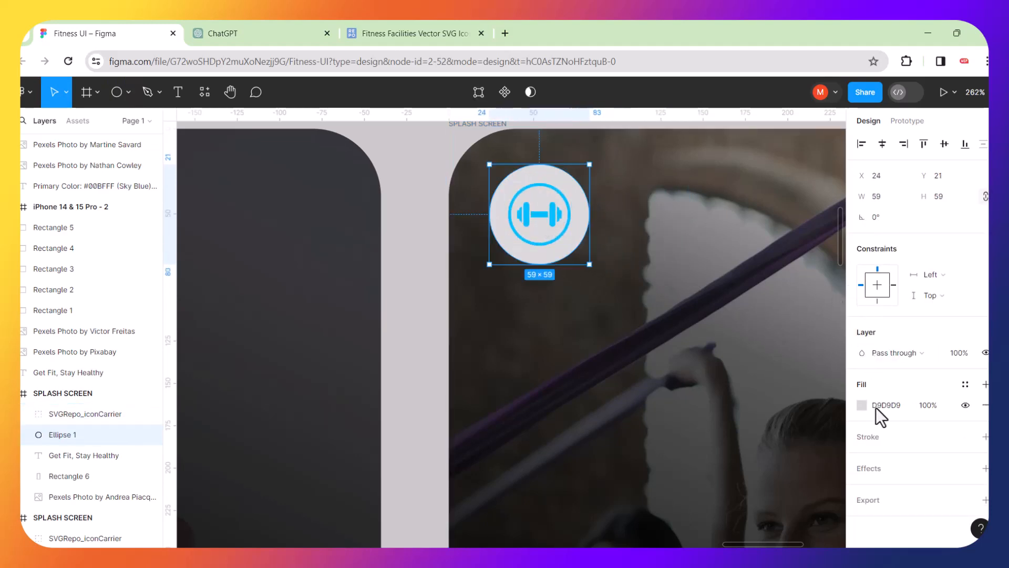
Fill the circle white (FFFFFF) and group it with the dumbbell icon as Group 1.
left_click(861, 405)
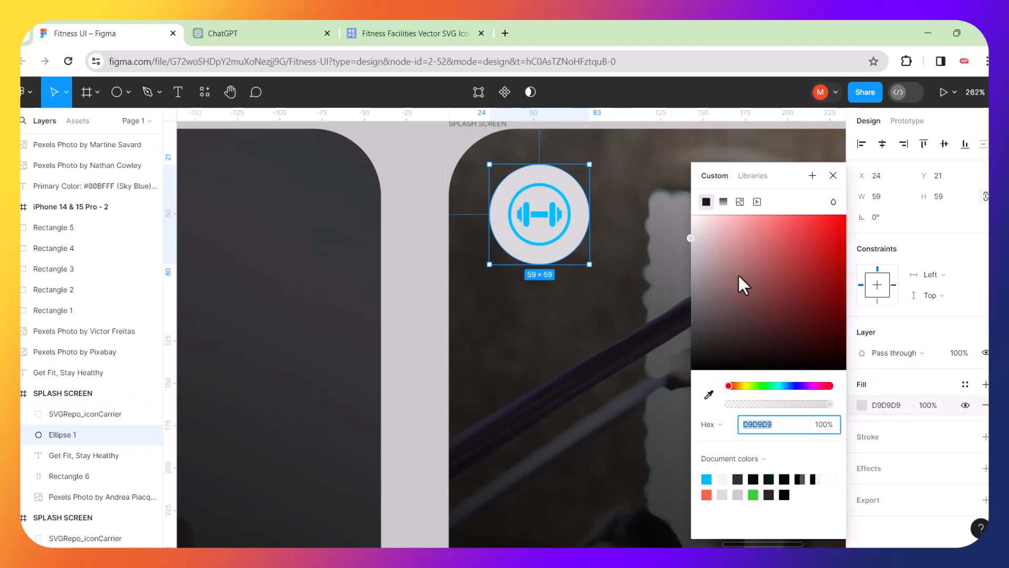
left_click_drag(691, 240, 691, 204)
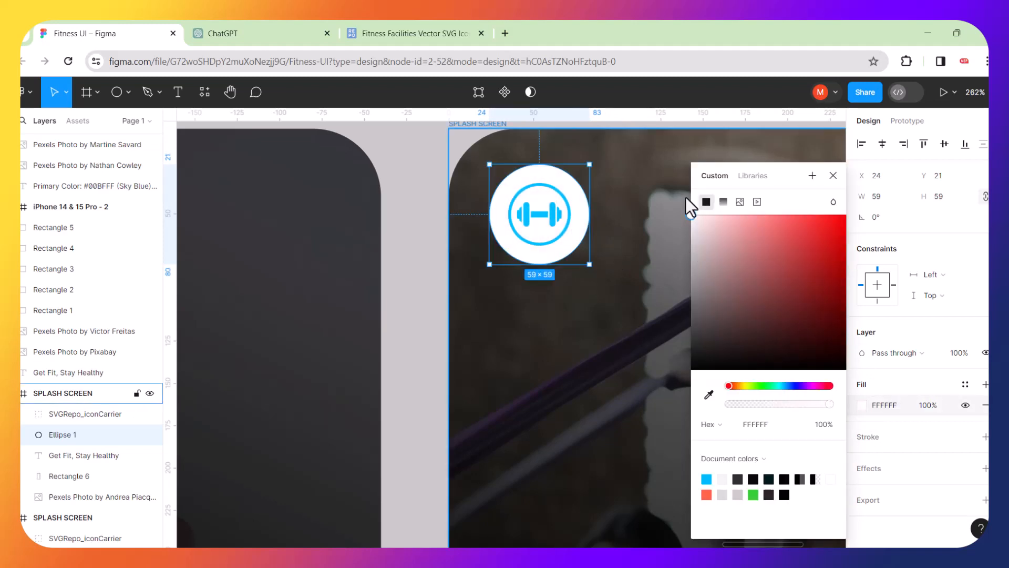
left_click(563, 191)
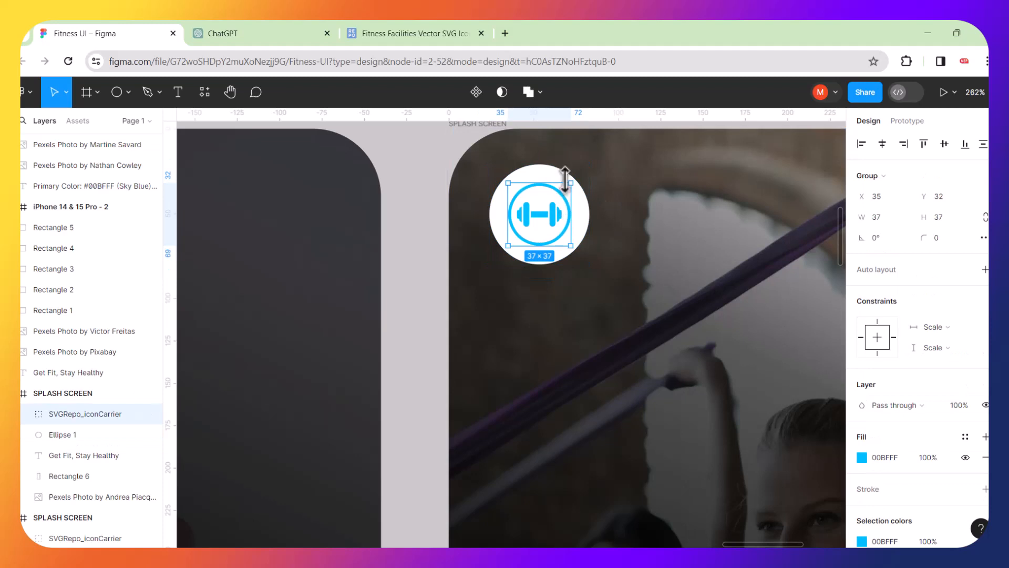
left_click(560, 173, "shift")
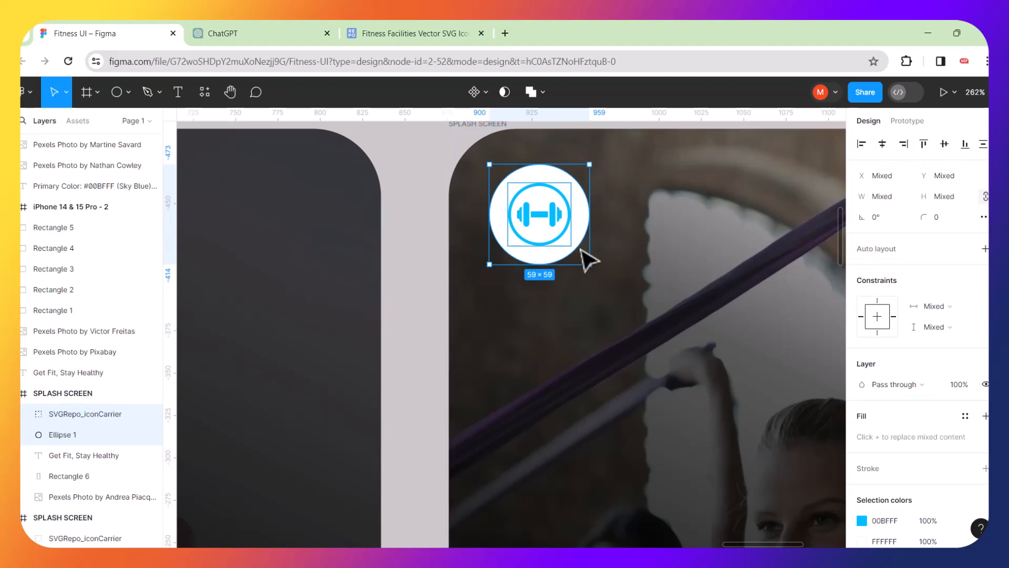
key("ctrl+g")
left_click(435, 196)
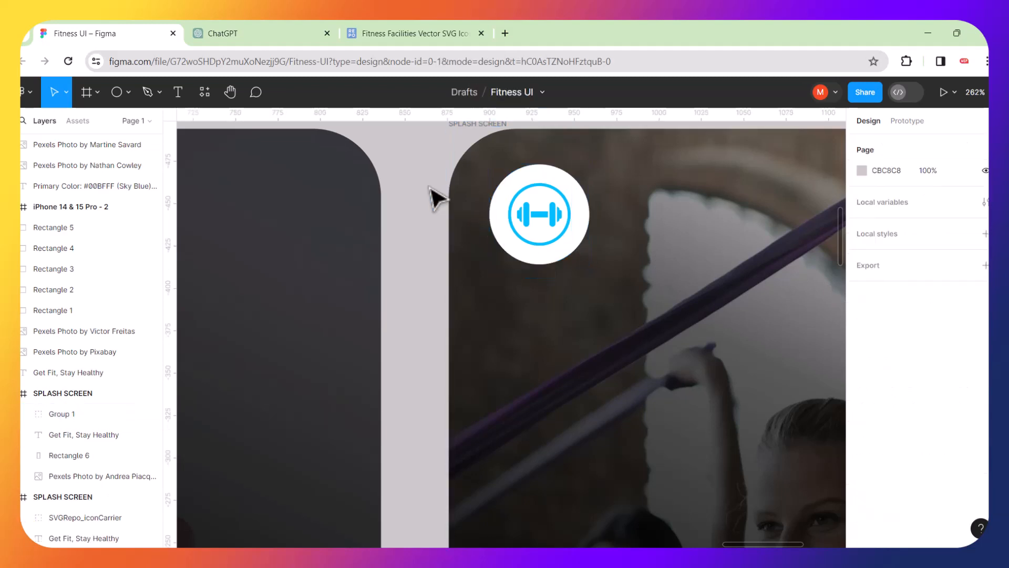
Lower the white circle's fill opacity to about 21%, keeping its white colour.
scroll(544, 255, "down", 10)
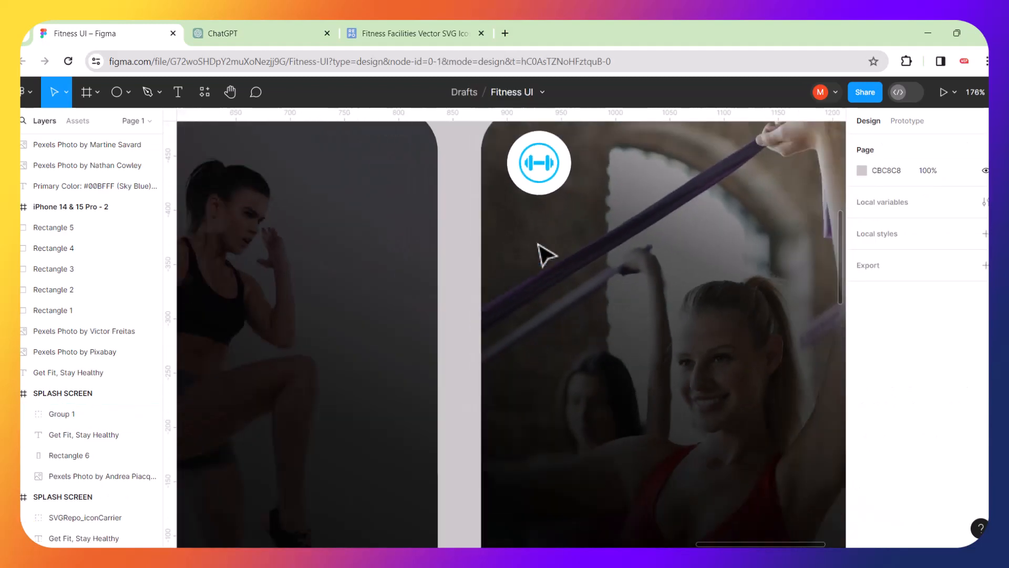
scroll(544, 253, "down", 4)
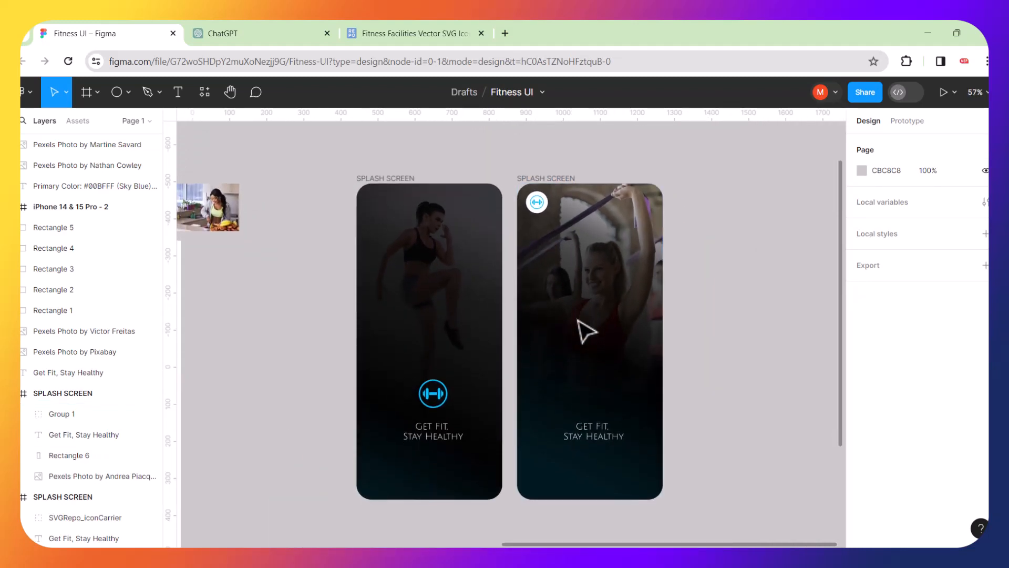
scroll(573, 212, "up", 4)
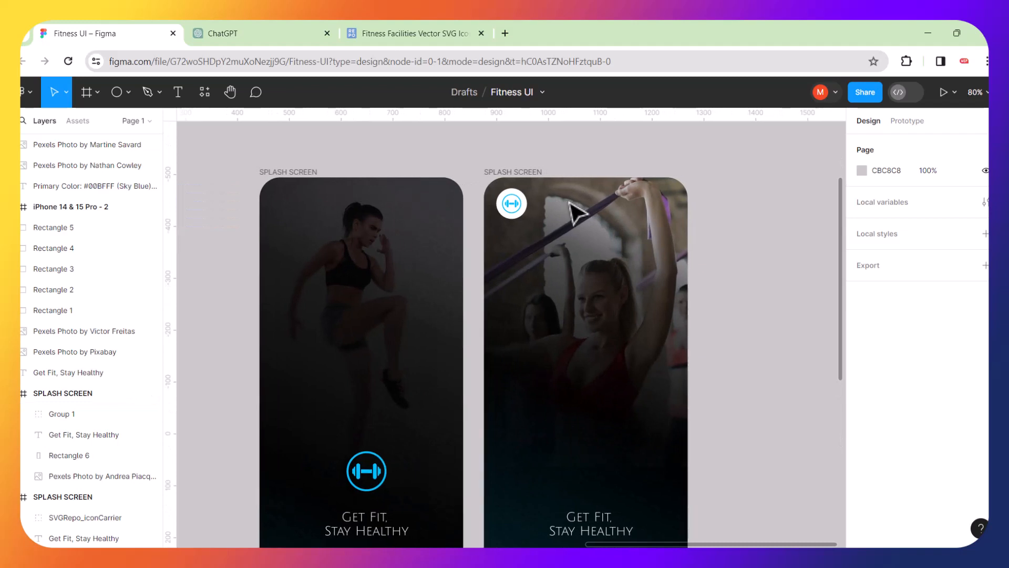
scroll(528, 209, "up", 5)
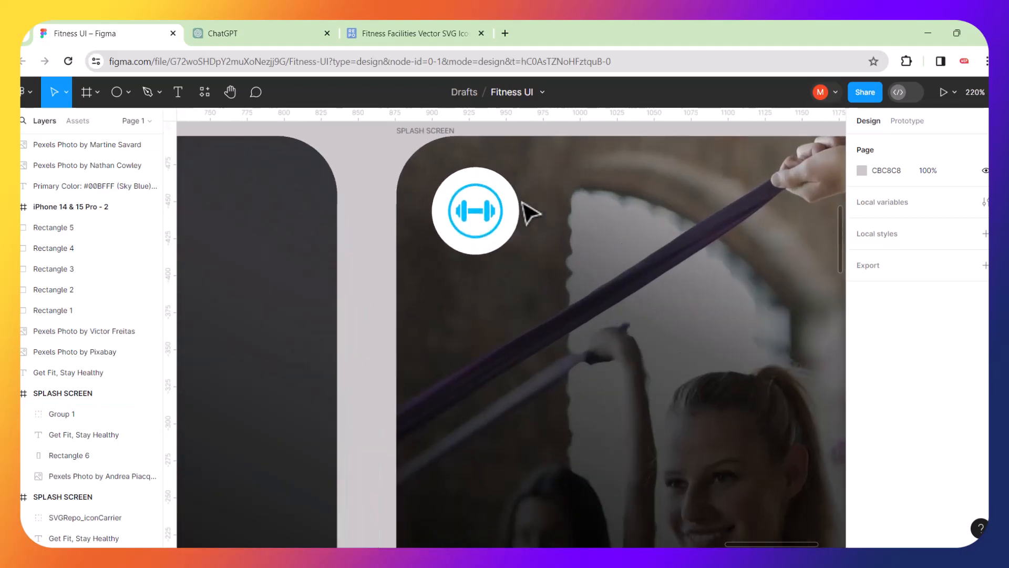
scroll(528, 211, "up", 1)
double_click(514, 198)
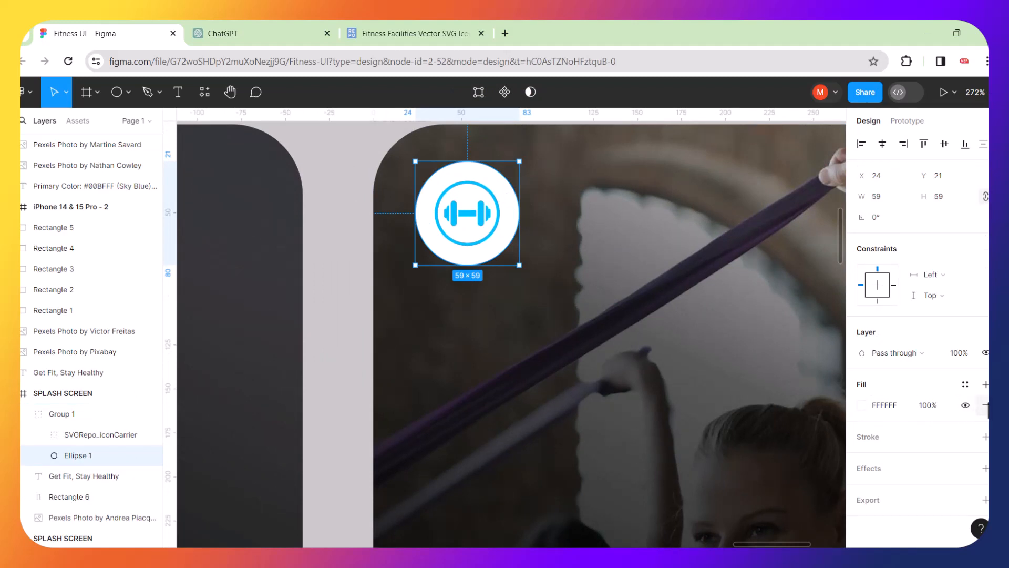
left_click(985, 404)
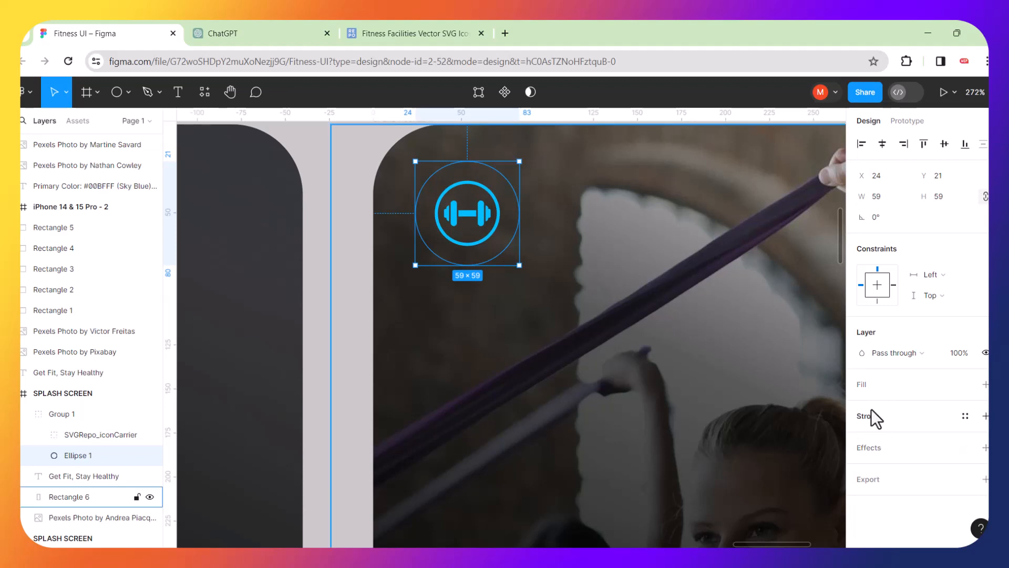
key("ctrl+z")
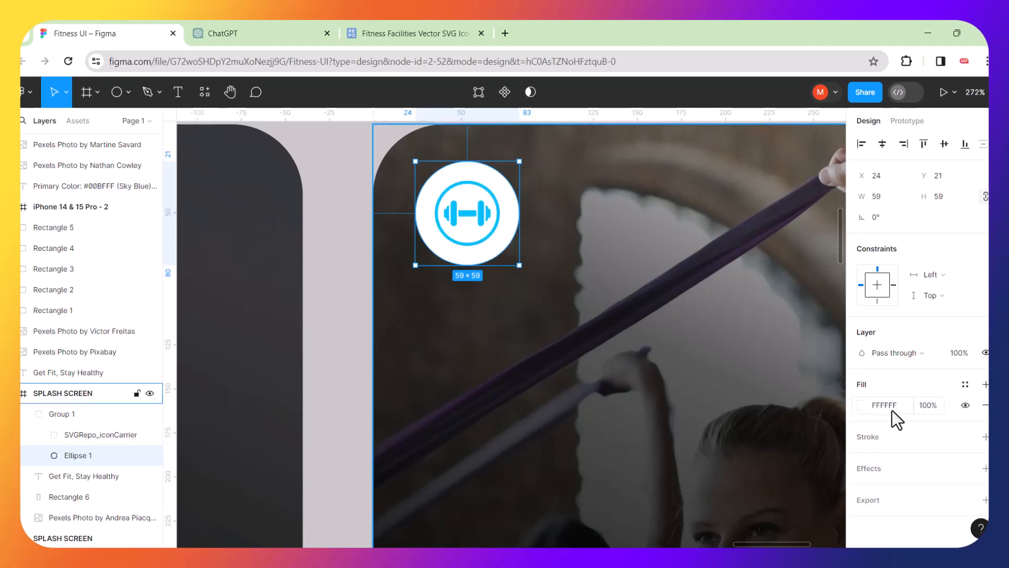
left_click(860, 408)
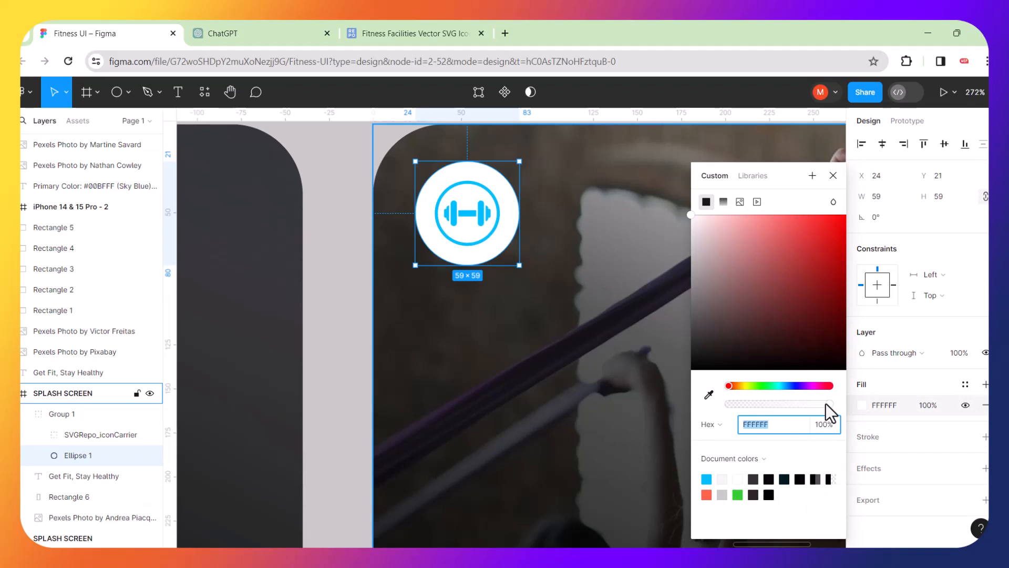
left_click_drag(825, 403, 734, 402)
left_click(597, 348)
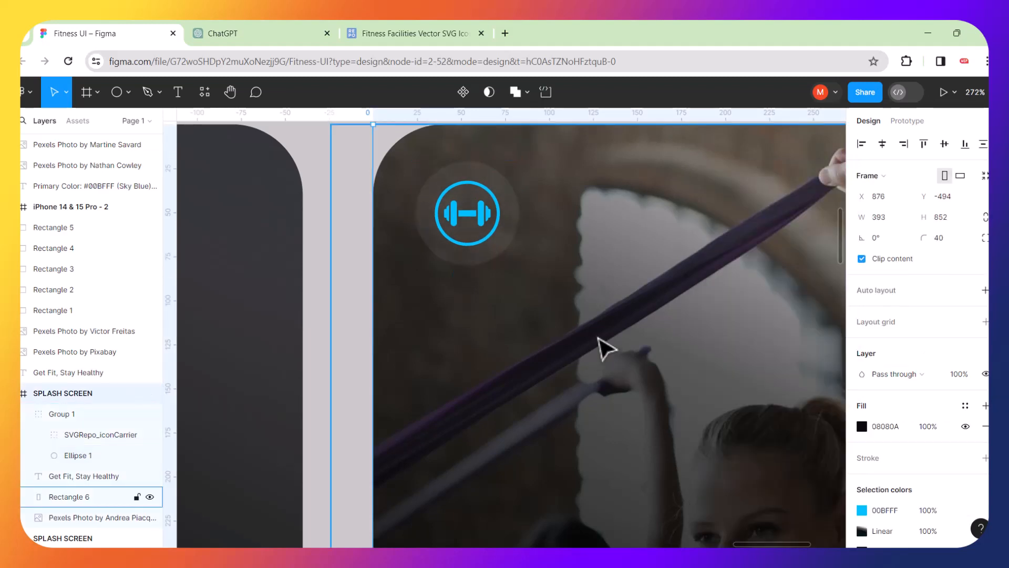
scroll(604, 348, "down", 10)
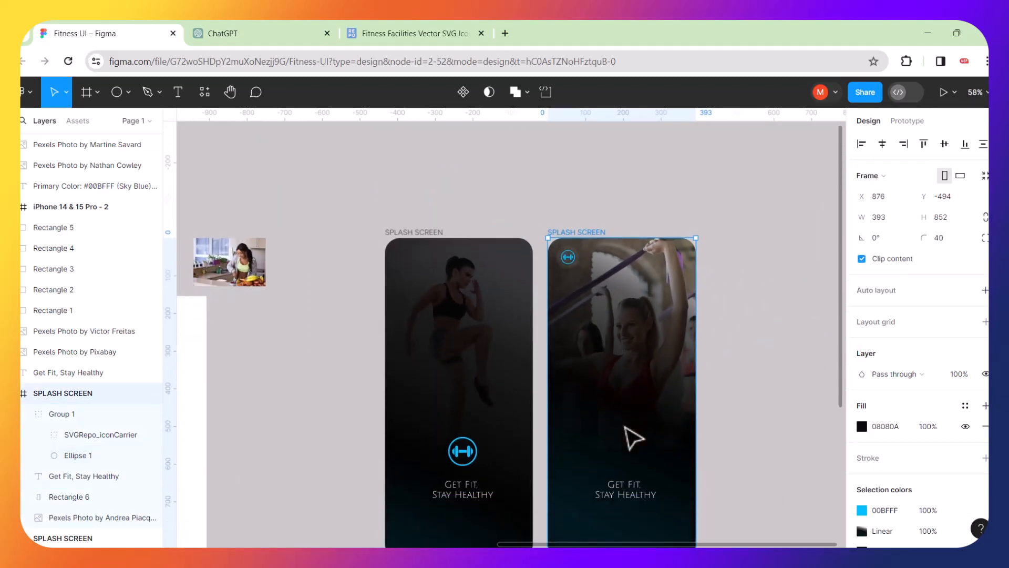
scroll(634, 438, "down", 3)
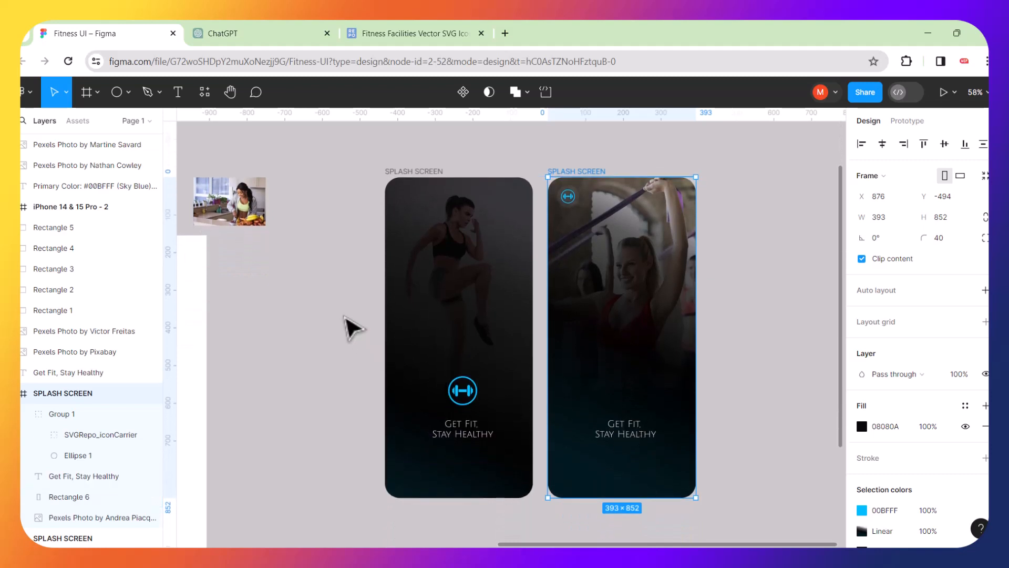
Add a 'Welcome to life' text box on the second splash screen and move it toward the centre.
left_click(351, 328)
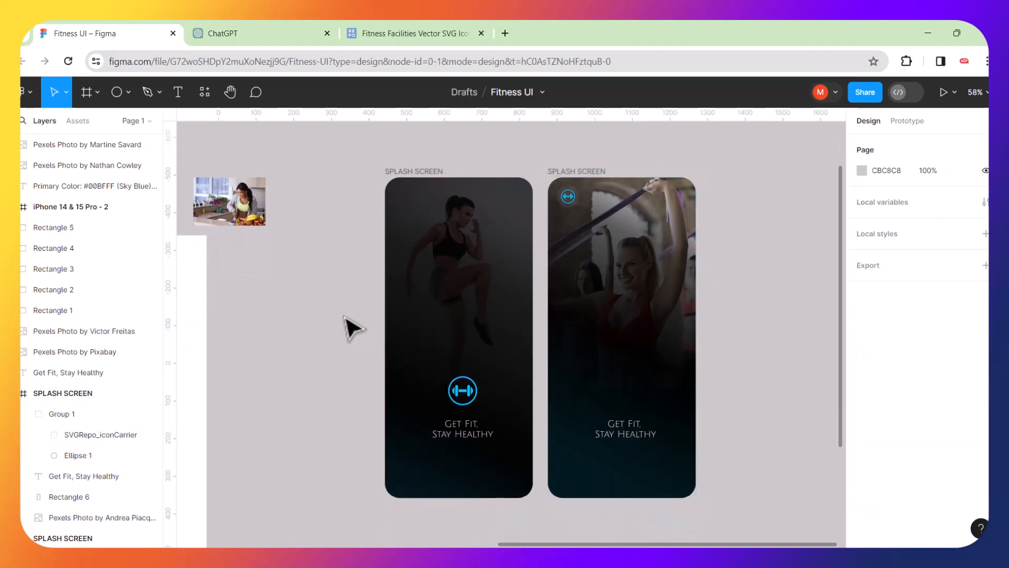
left_click(179, 92)
scroll(581, 399, "down", 3)
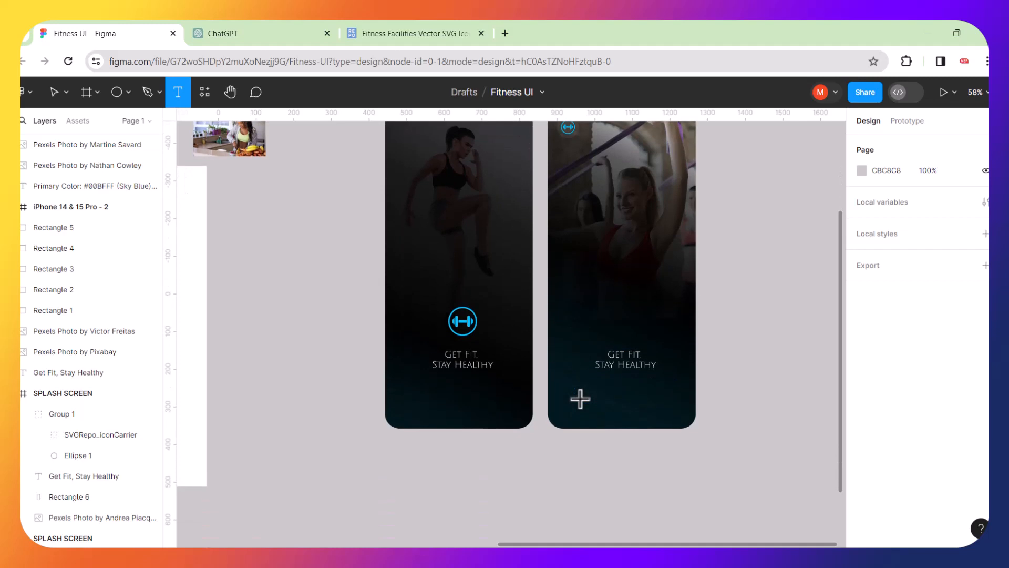
scroll(580, 399, "up", 4)
scroll(580, 399, "down", 1)
scroll(580, 399, "left", 2)
scroll(645, 378, "up", 5)
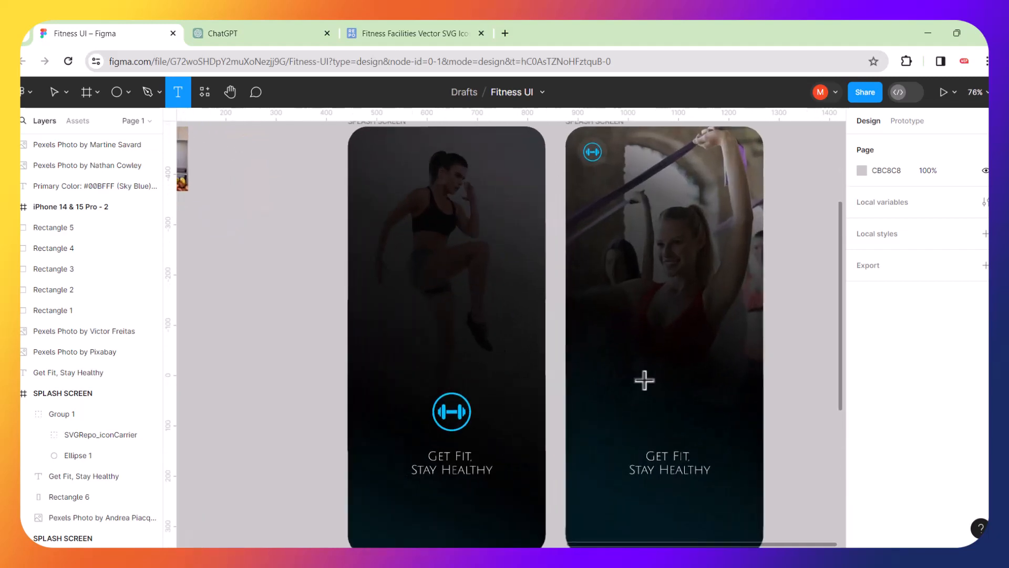
left_click(616, 375)
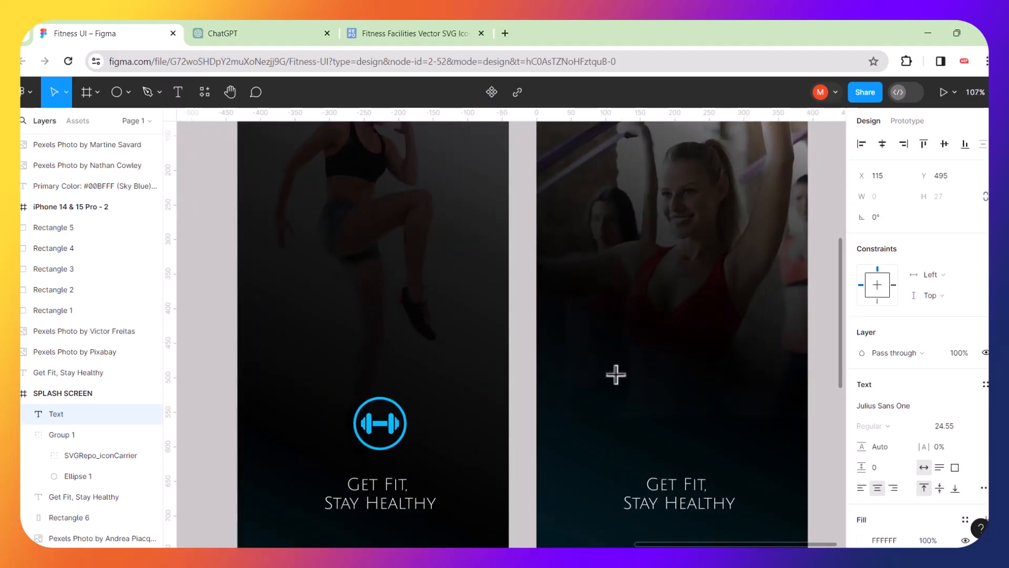
type("Welcome to life")
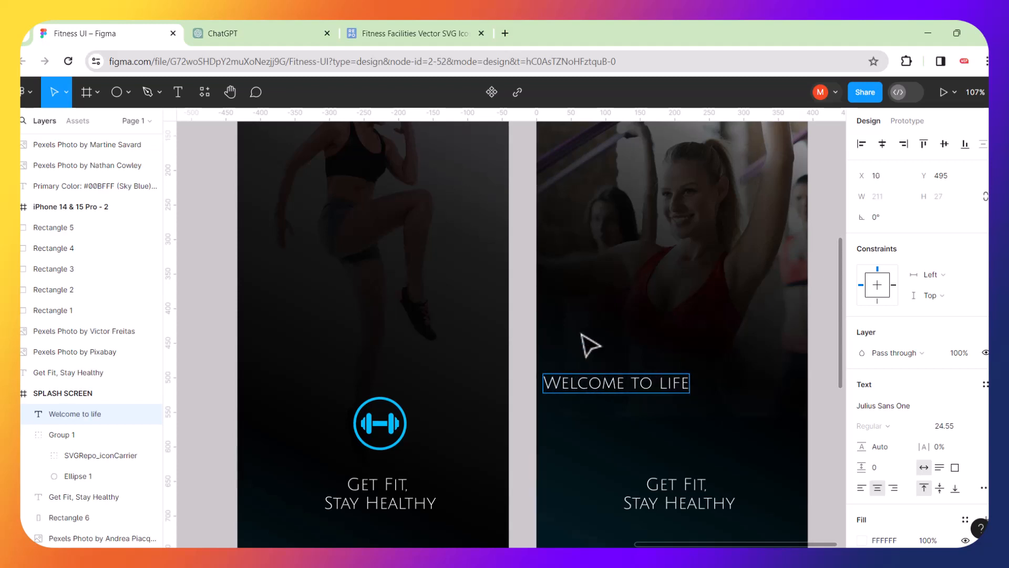
key("Escape")
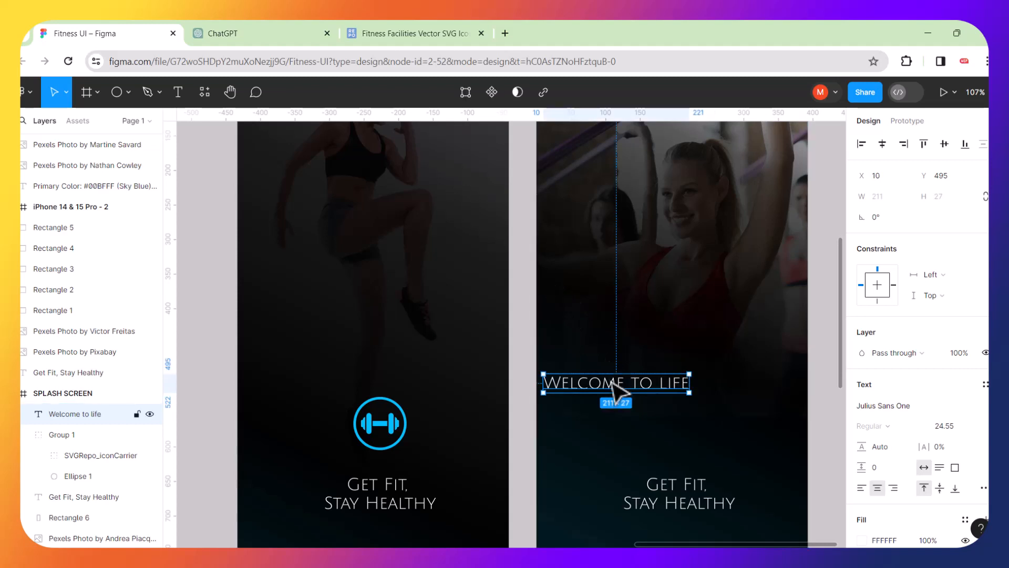
left_click_drag(618, 391, 678, 354)
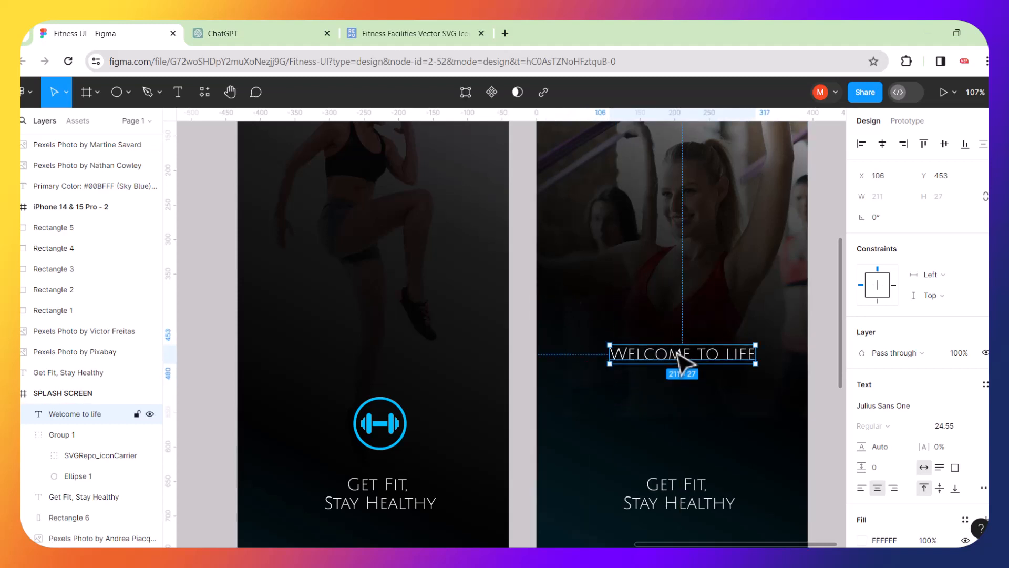
double_click(730, 356)
left_click(726, 353)
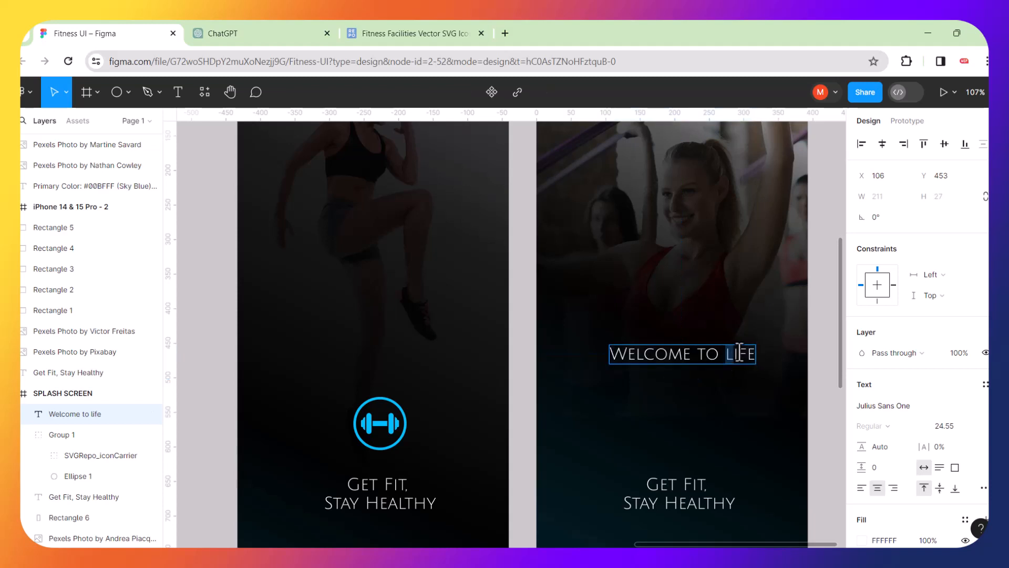
Change the word 'life' in the heading to the Judson font.
left_click_drag(740, 354, 770, 352)
left_click(927, 409)
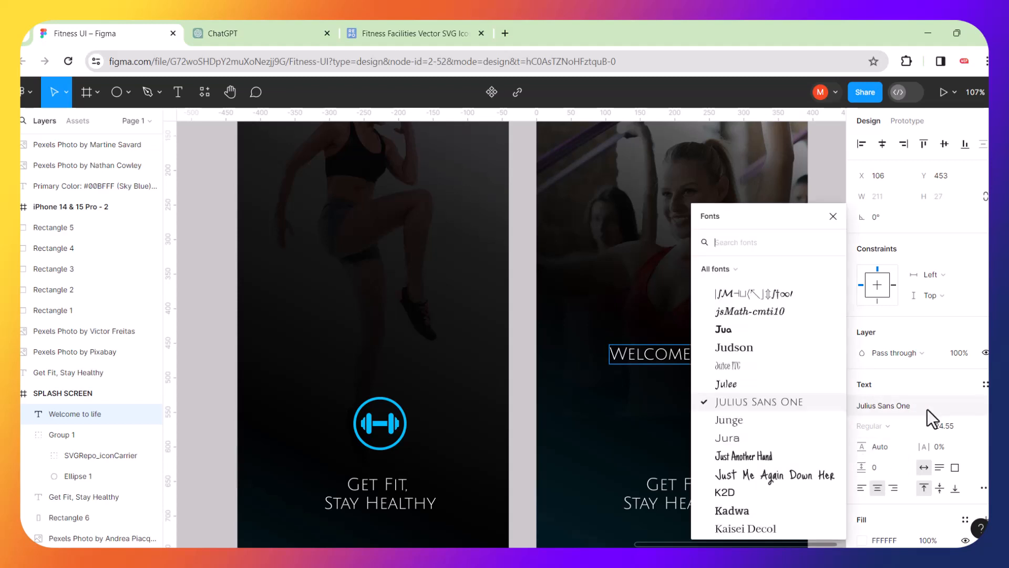
left_click(735, 348)
scroll(736, 349, "right", 5)
key("Escape")
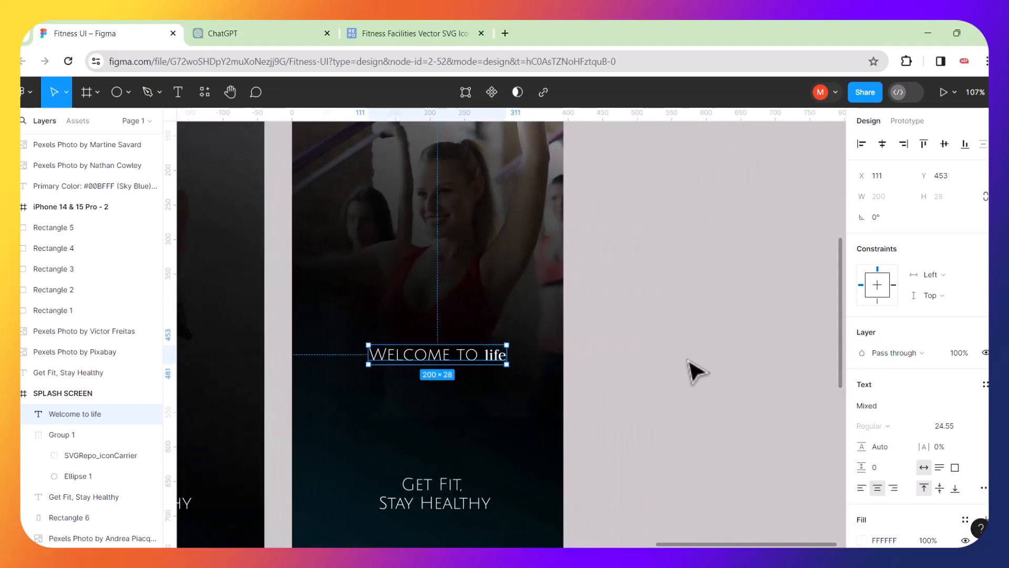
Make 'life' size 48 and Bold.
double_click(484, 355)
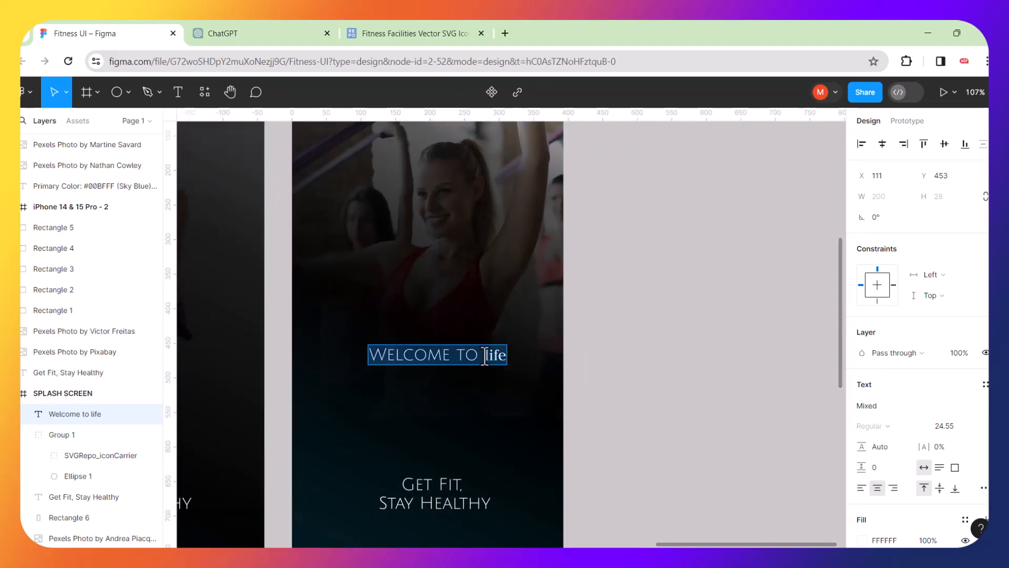
left_click(484, 356)
left_click_drag(485, 356, 514, 356)
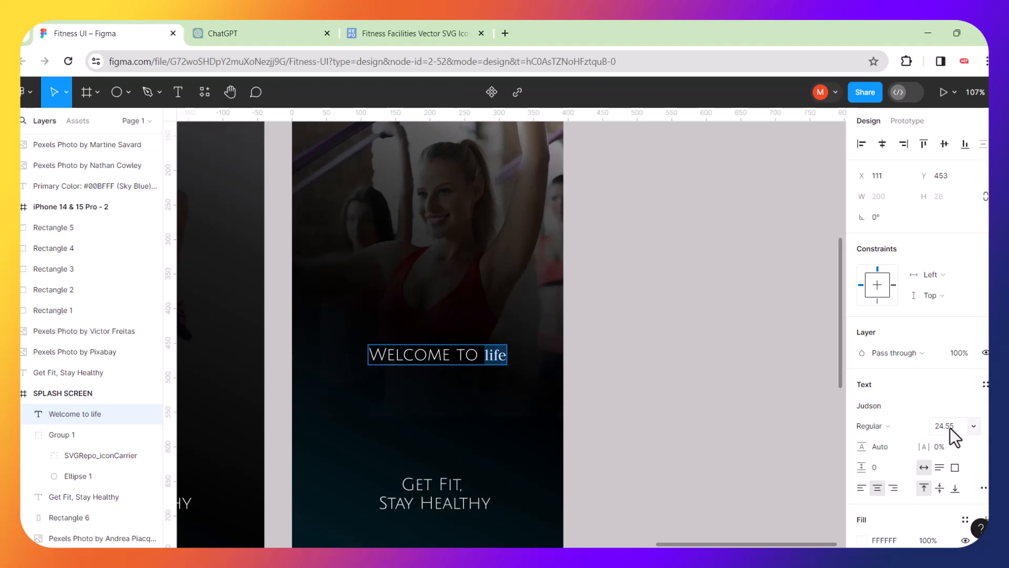
left_click(976, 427)
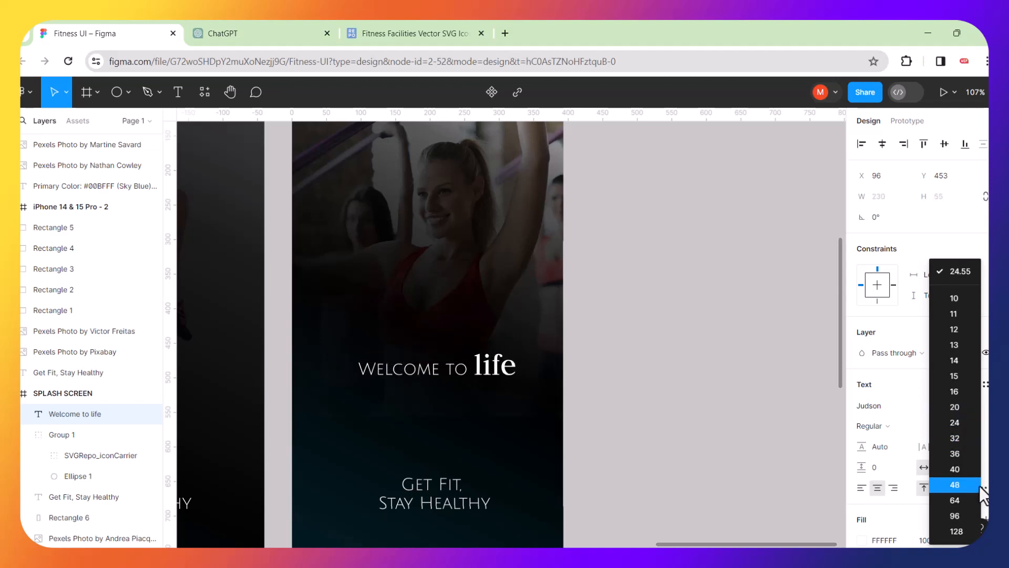
left_click(955, 485)
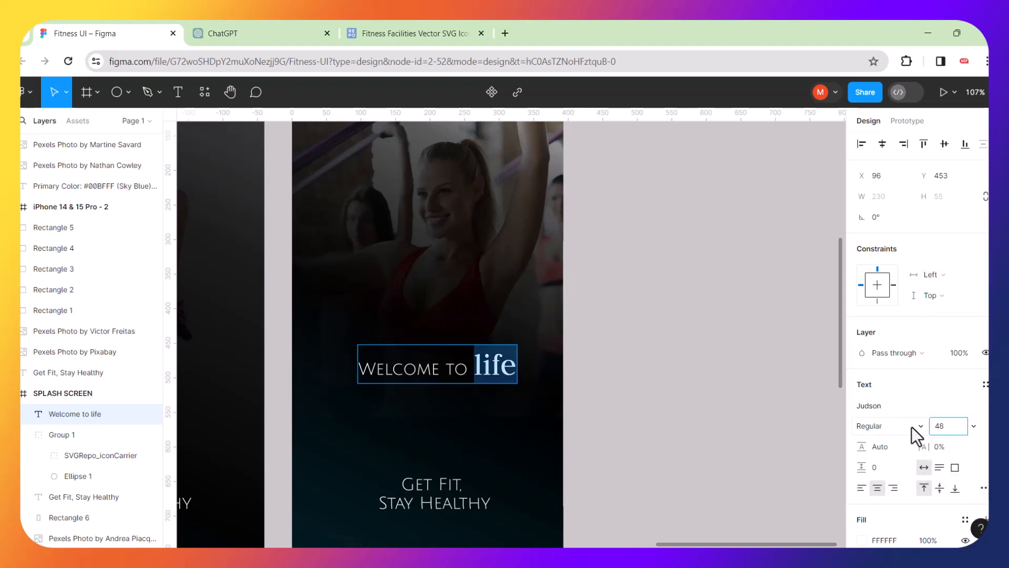
left_click(925, 428)
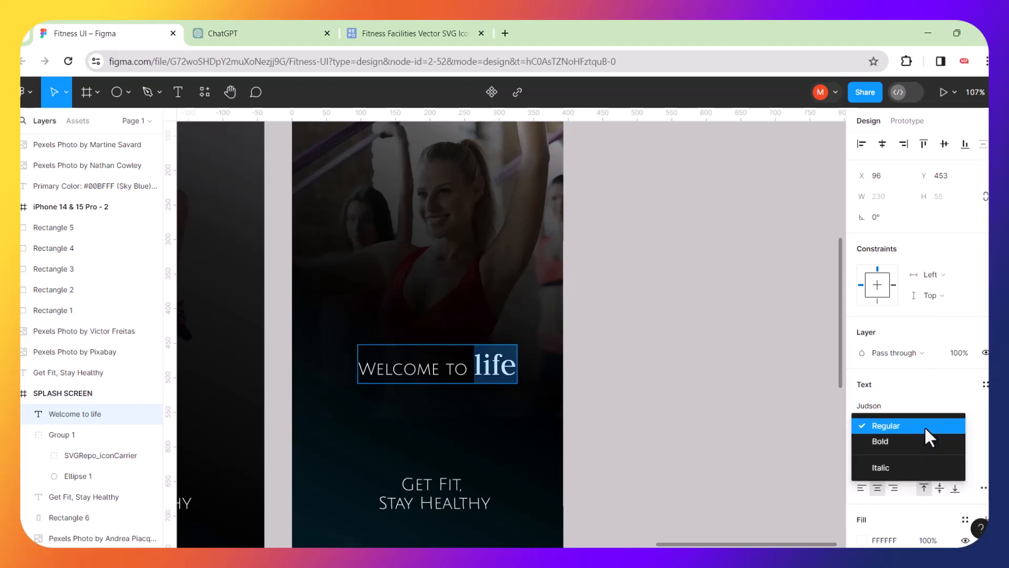
left_click(900, 440)
key("Escape")
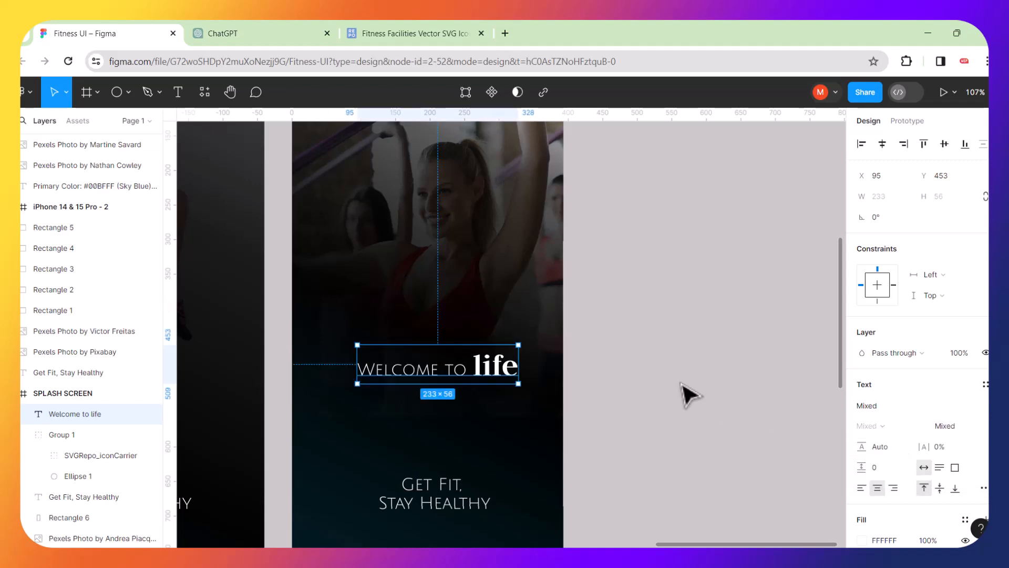
Move the welcome heading higher on the screen and select 'life' again.
scroll(572, 388, "right", 2)
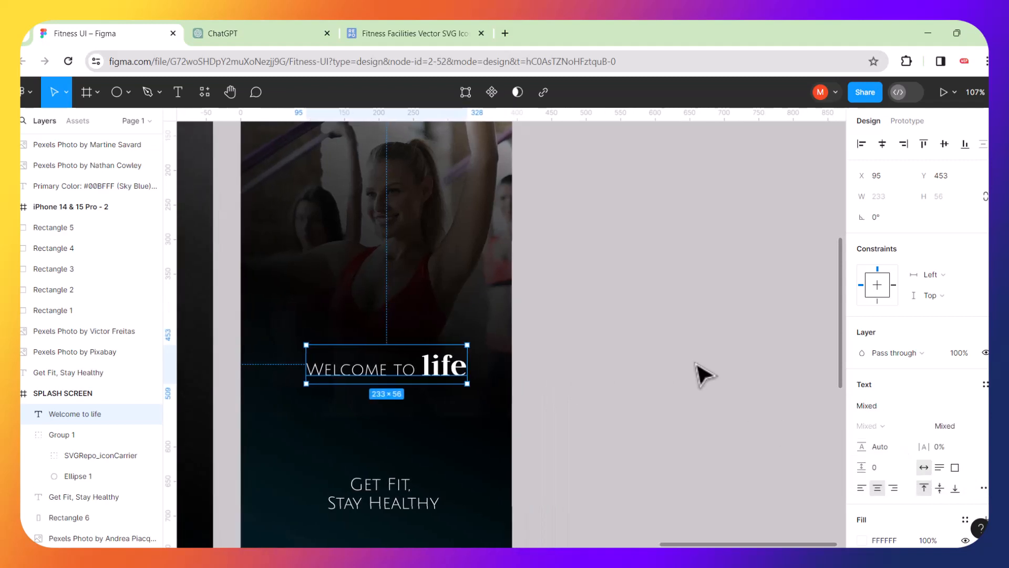
scroll(705, 375, "left", 3)
left_click(649, 343)
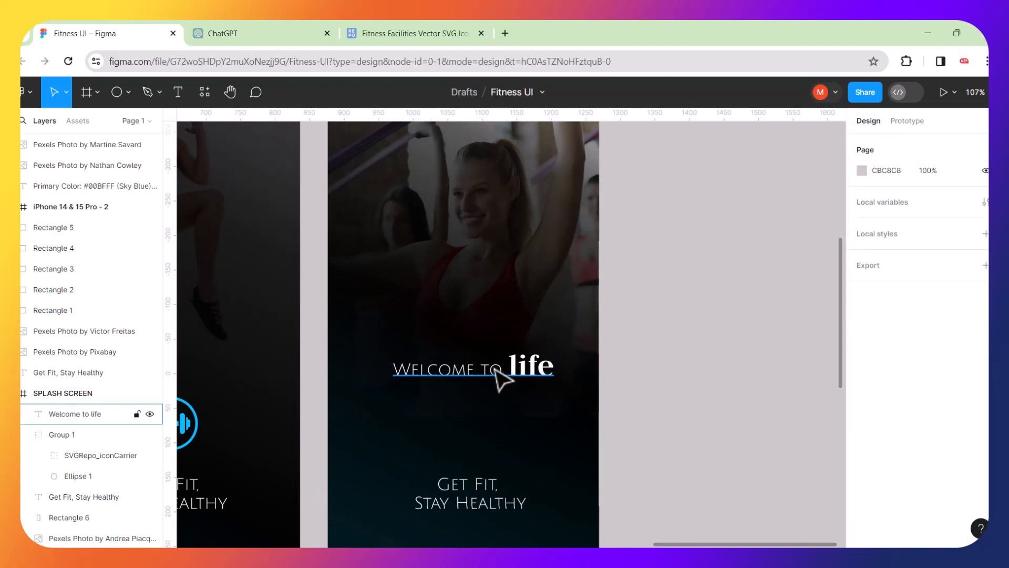
left_click_drag(502, 378, 491, 353)
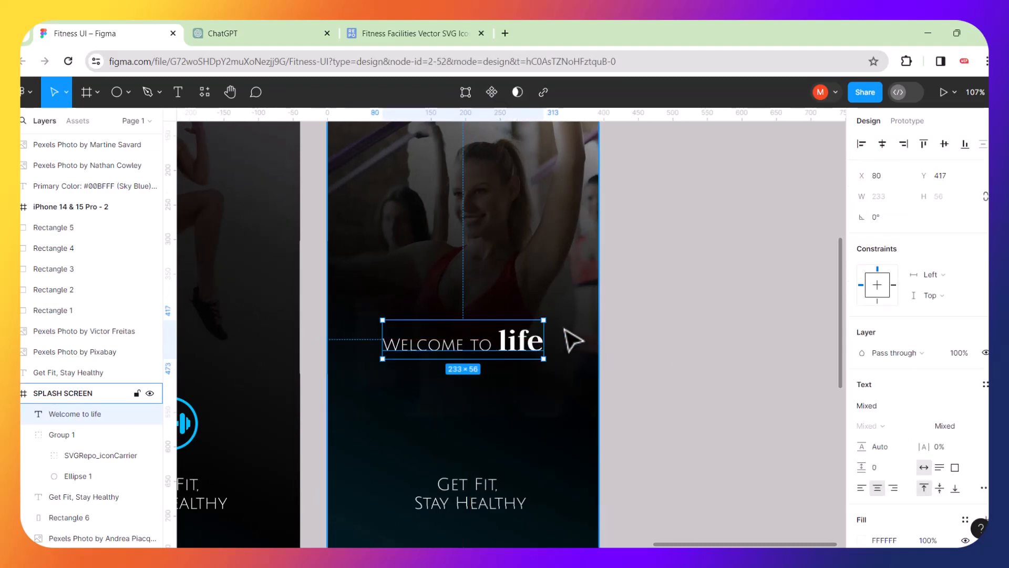
scroll(565, 329, "left", 3)
scroll(564, 329, "down", 3, "ctrl")
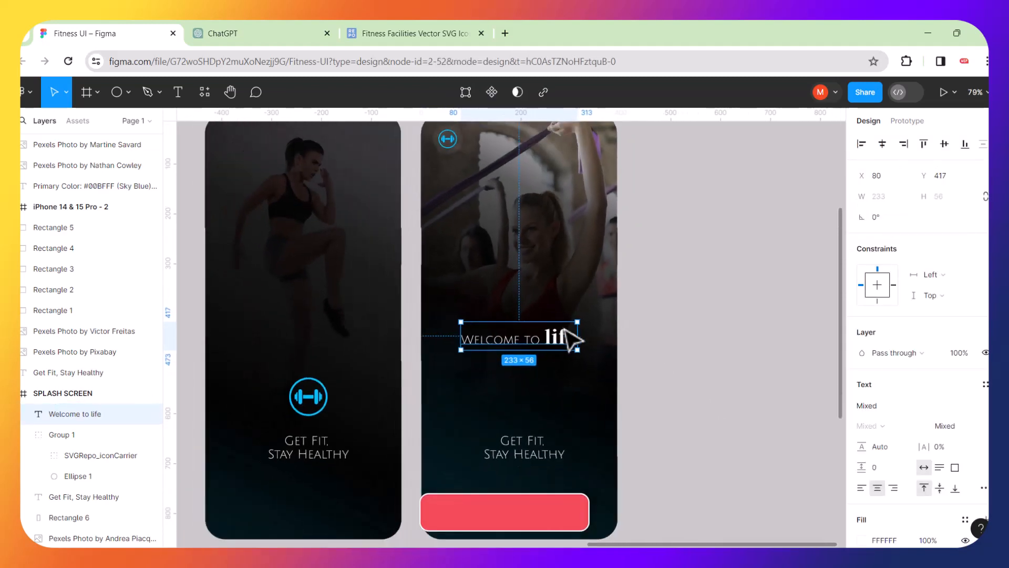
scroll(573, 339, "down", 3, "ctrl")
left_click(678, 335)
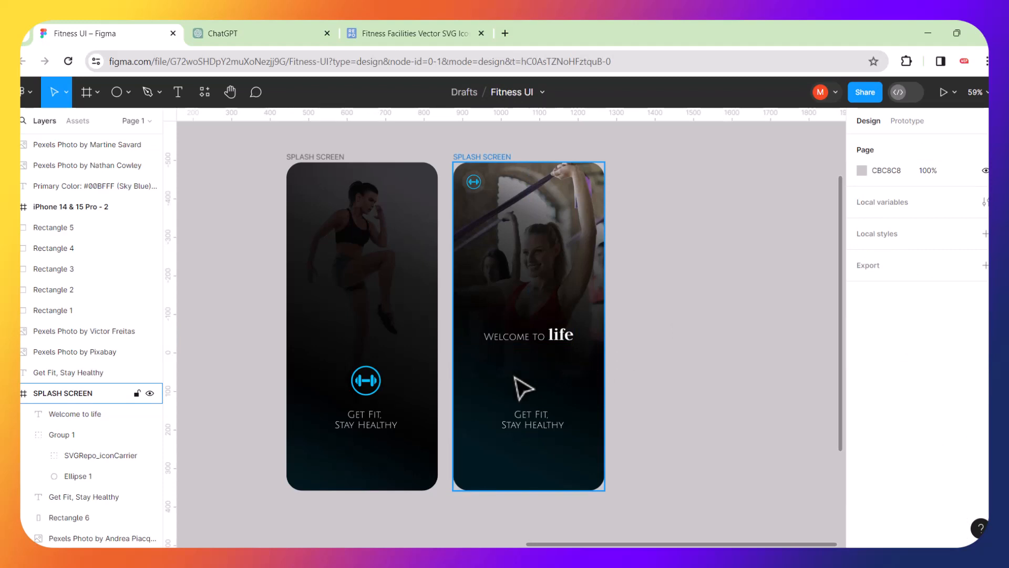
scroll(515, 377, "up", 5, "ctrl")
left_click(587, 319)
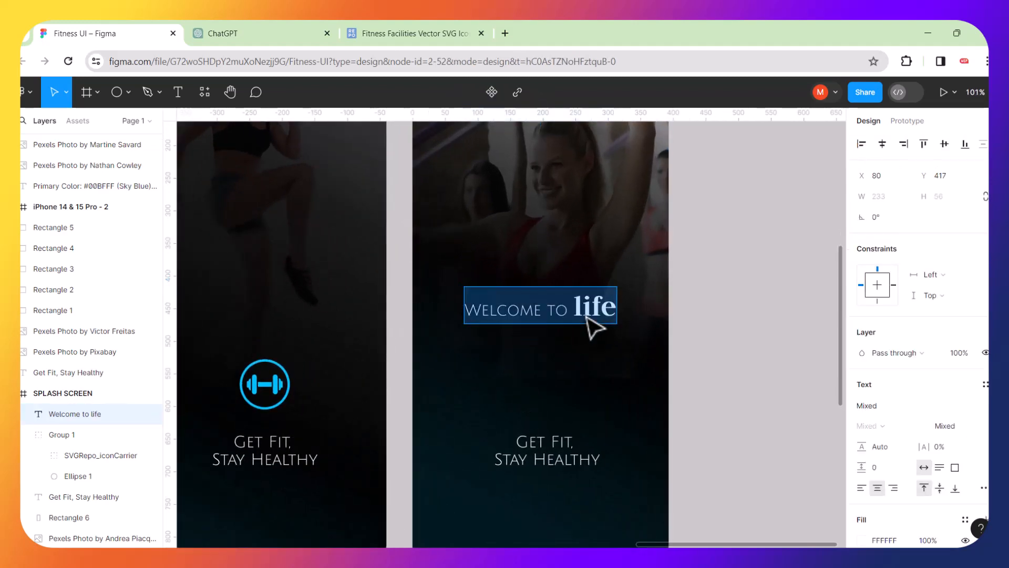
left_click(569, 310)
left_click_drag(569, 310, 642, 313)
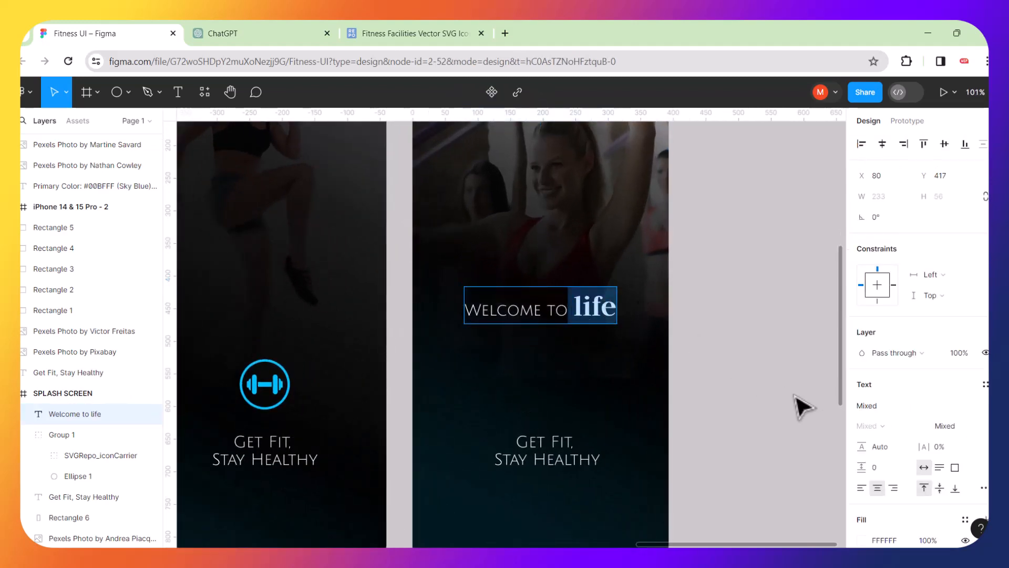
Try a sky-blue fill on 'life', then undo it so the word stays white.
left_click(863, 540)
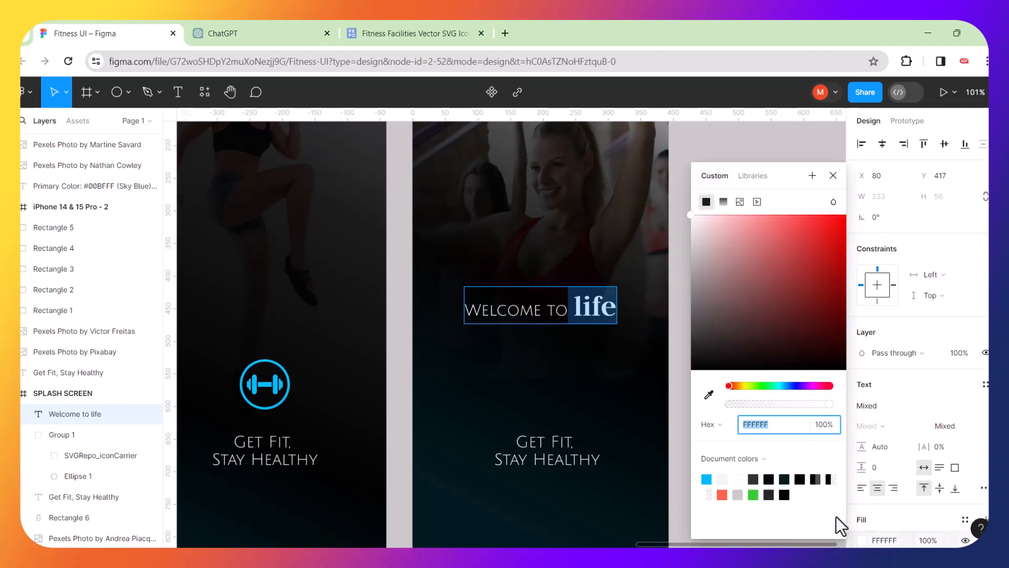
left_click(707, 479)
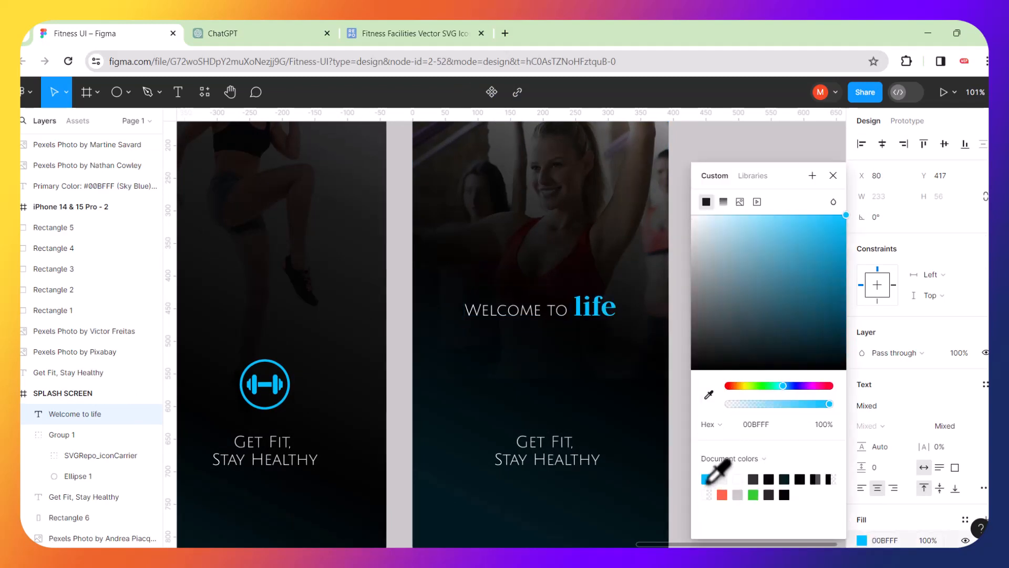
key("Escape")
left_click(722, 222)
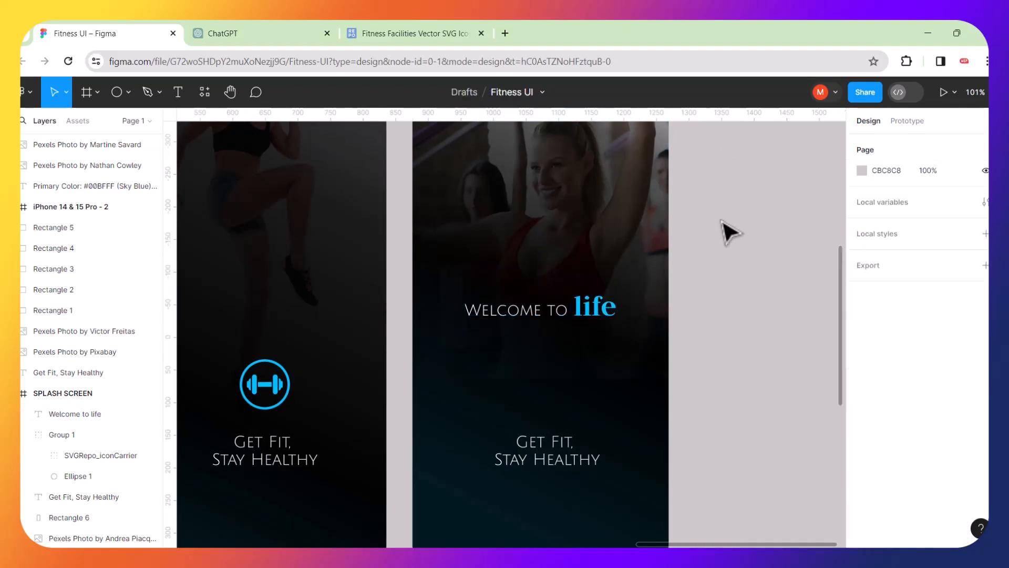
scroll(692, 241, "down", 5)
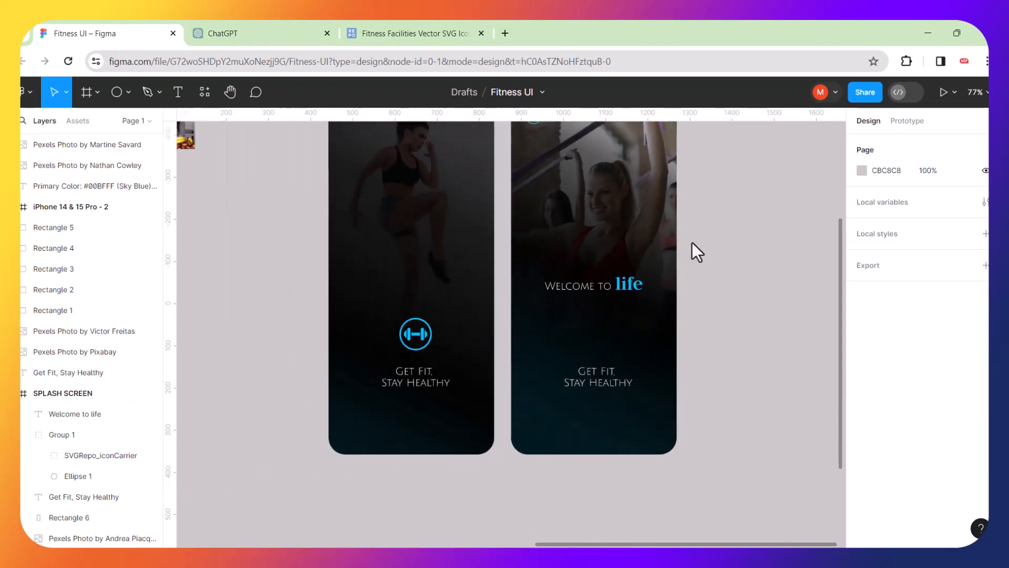
scroll(692, 242, "up", 1)
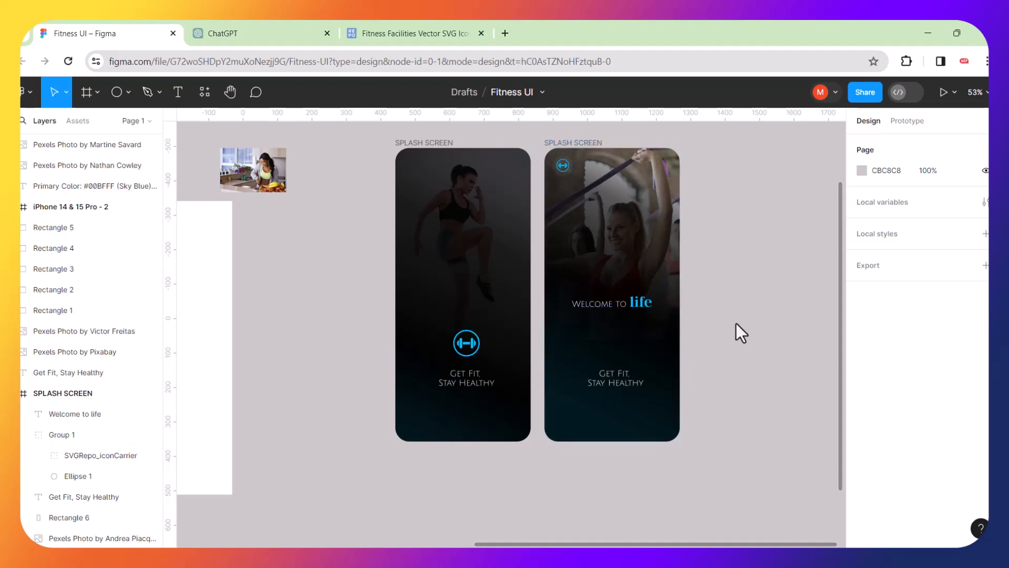
key("ctrl+z")
key("ctrl+z")
key("ctrl+z")
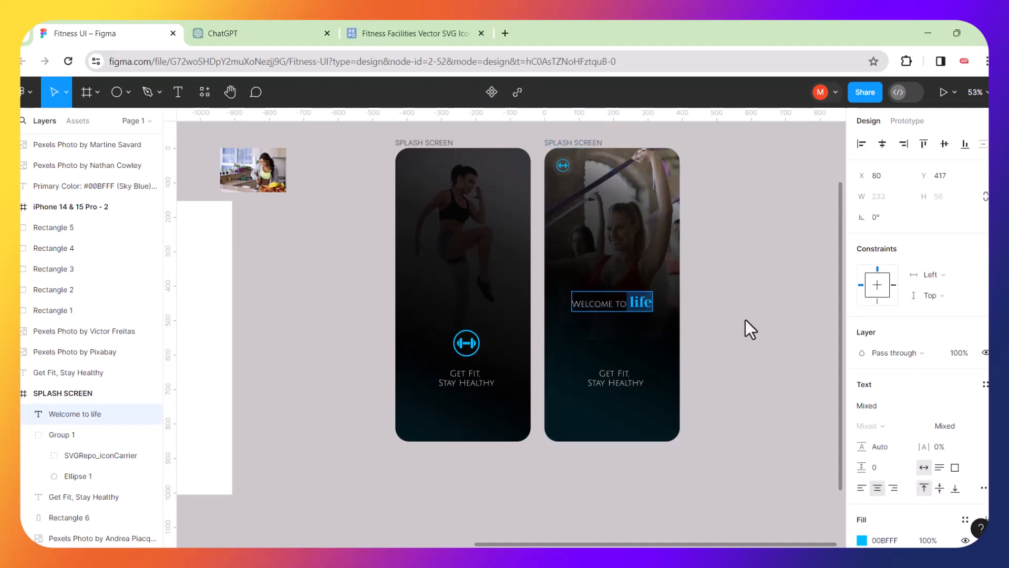
left_click(745, 320)
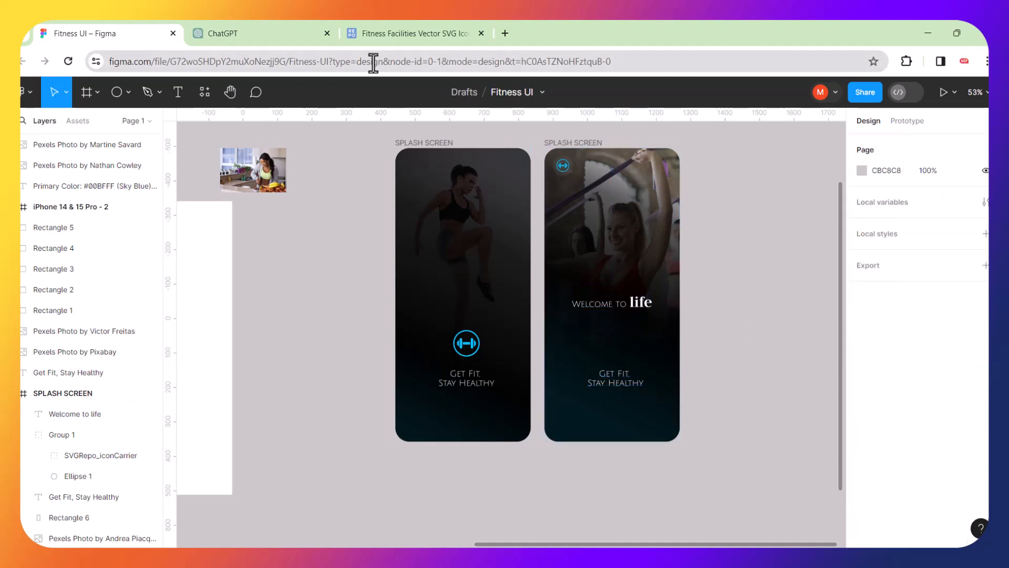
left_click(285, 35)
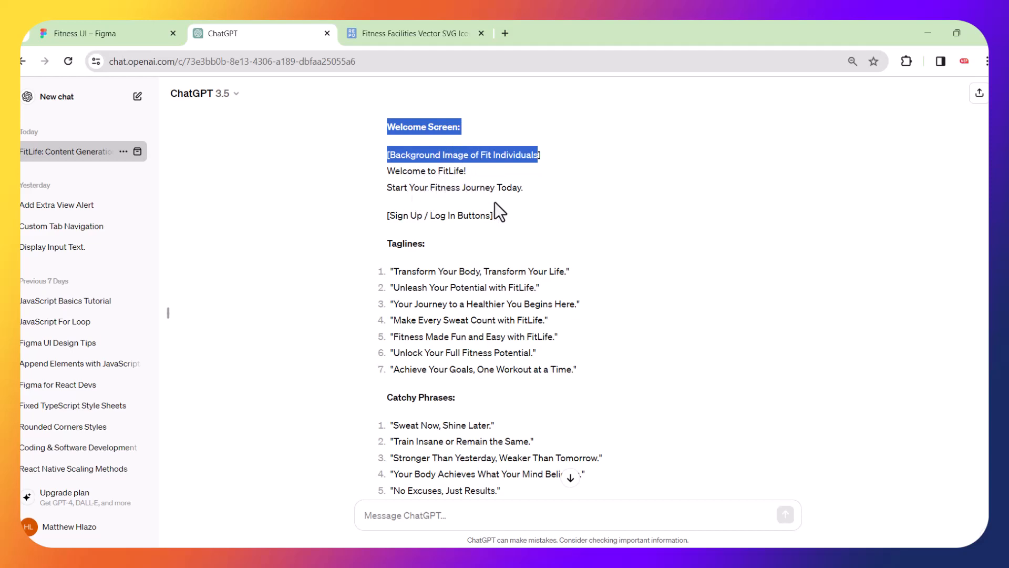
left_click_drag(453, 171, 437, 171)
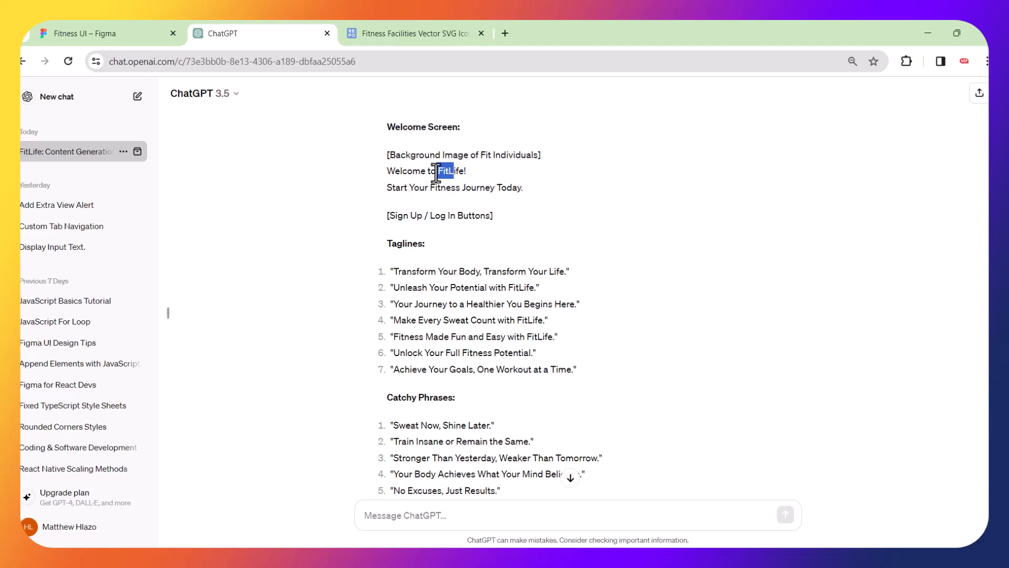
key("alt+Tab")
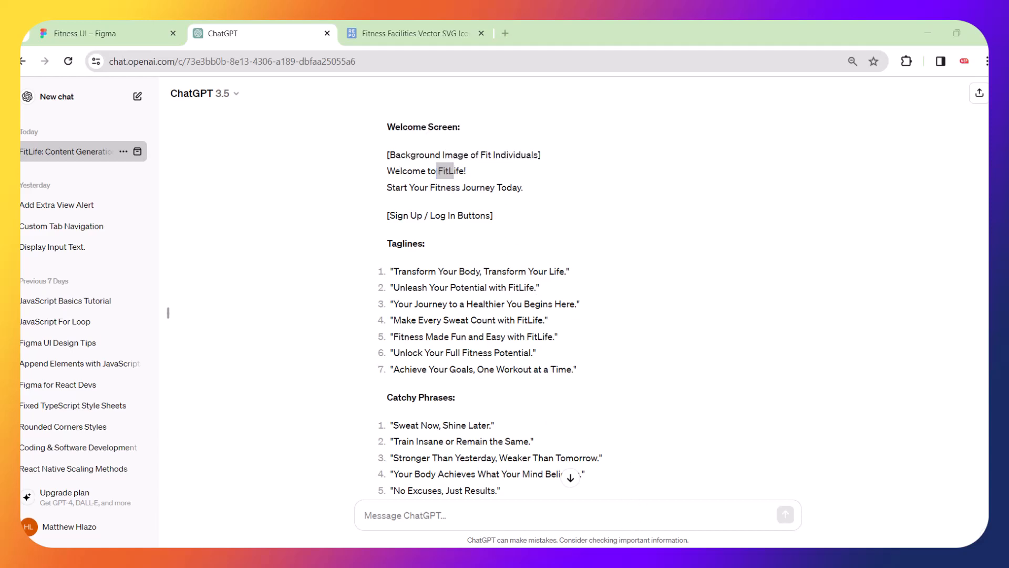
key("alt+Tab")
key("alt+Tab")
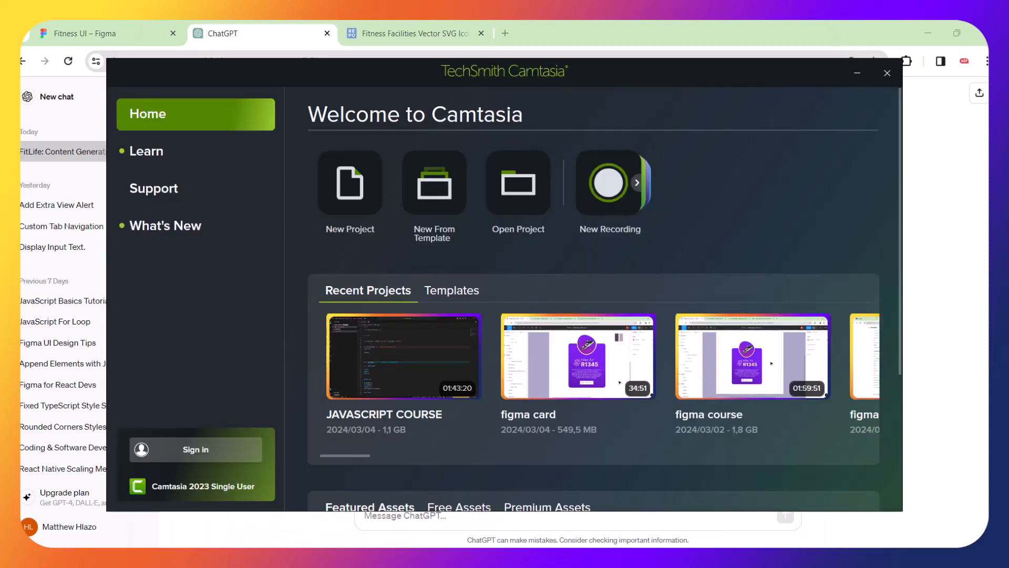
key("alt+Tab")
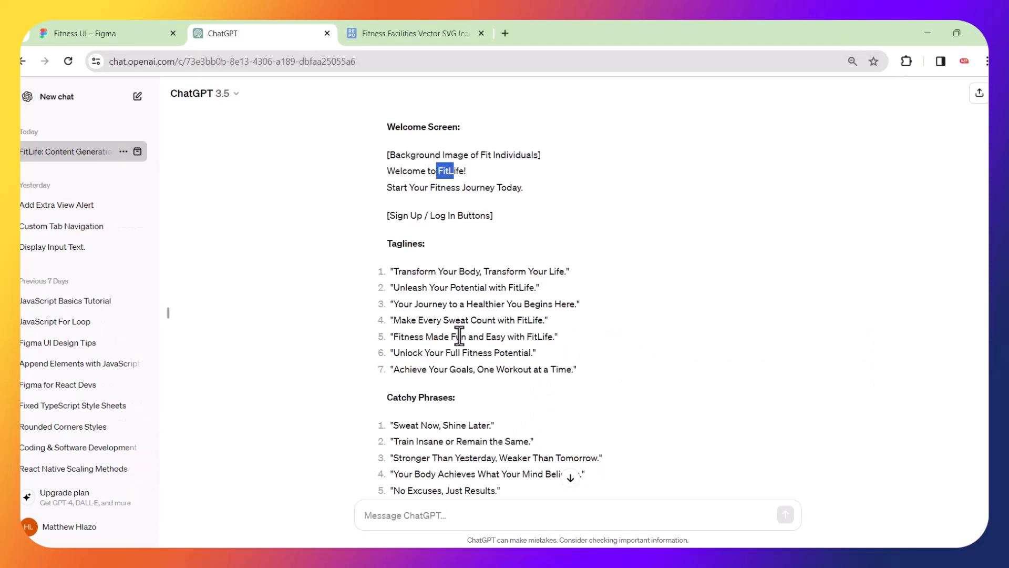
left_click(134, 29)
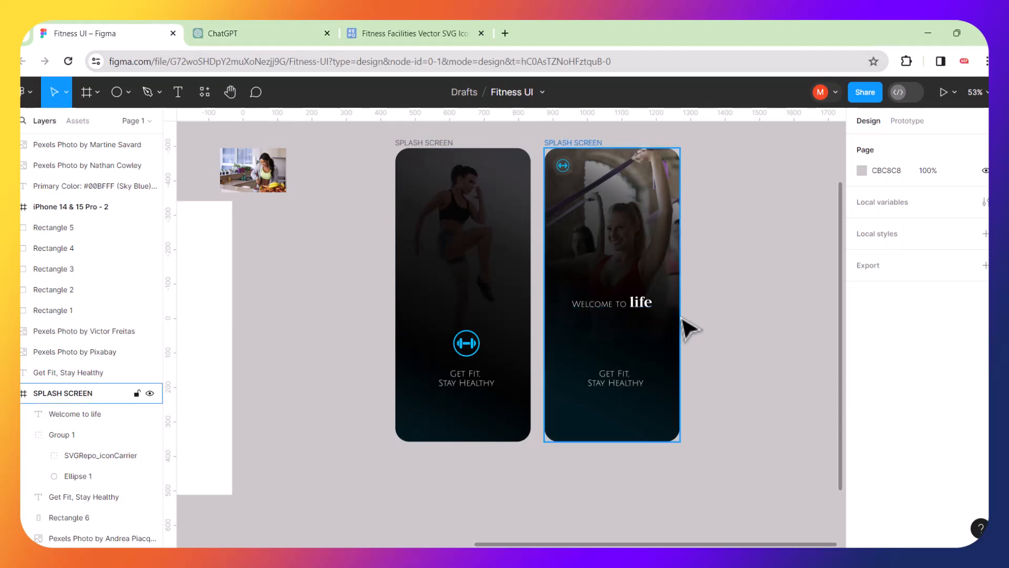
Edit the heading to remove 'life', leaving only 'Welcome to'.
scroll(688, 328, "up", 5, "ctrl")
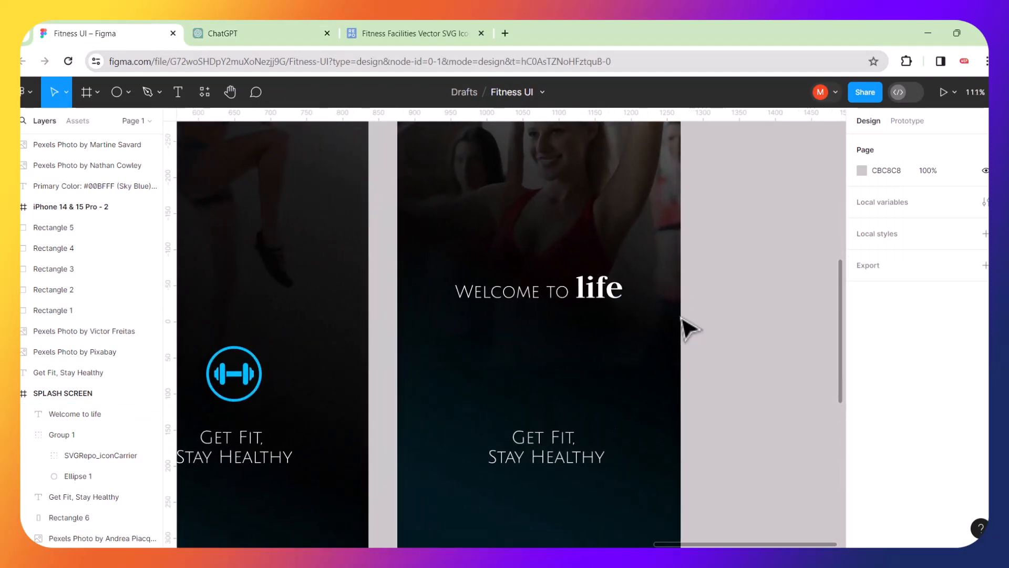
scroll(689, 329, "up", 3, "ctrl")
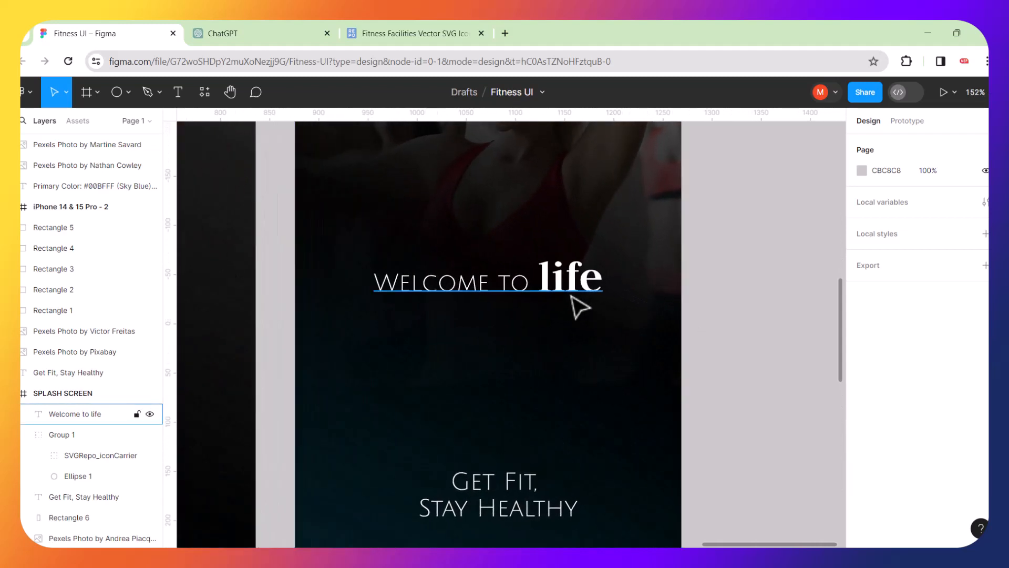
double_click(547, 284)
left_click(543, 273)
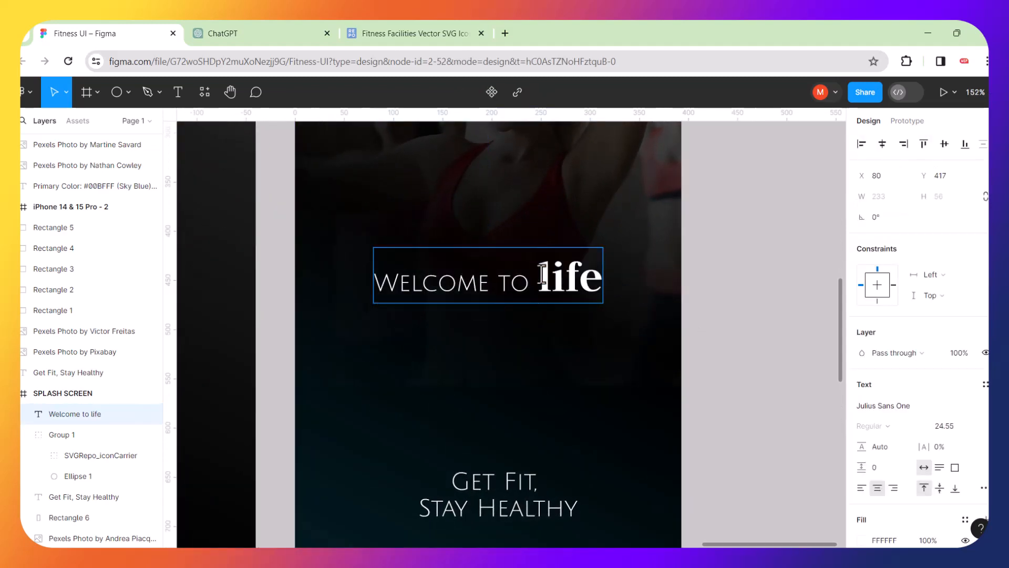
type("F")
key("BackSpace")
left_click(546, 278)
type("Fit")
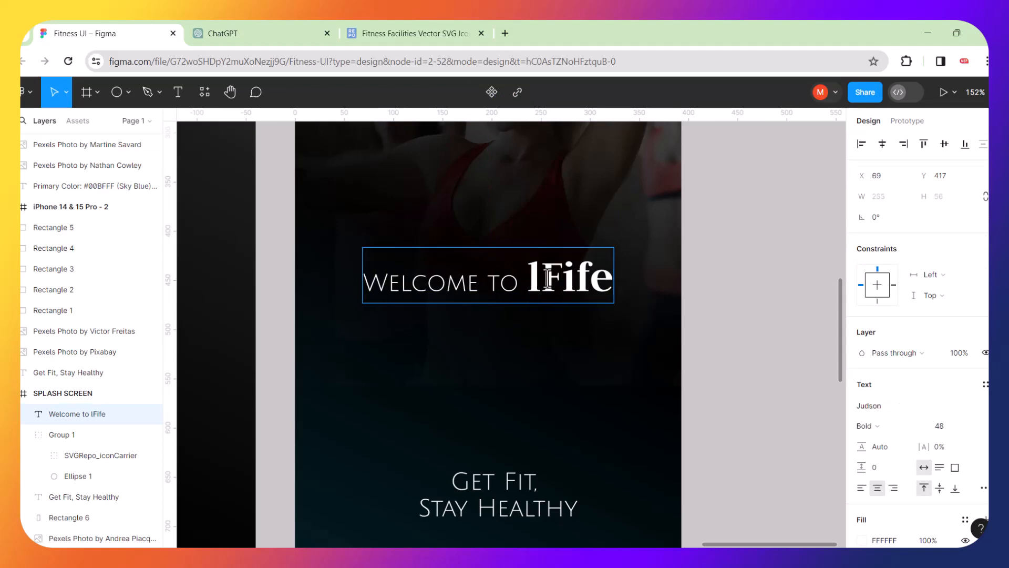
type("Li")
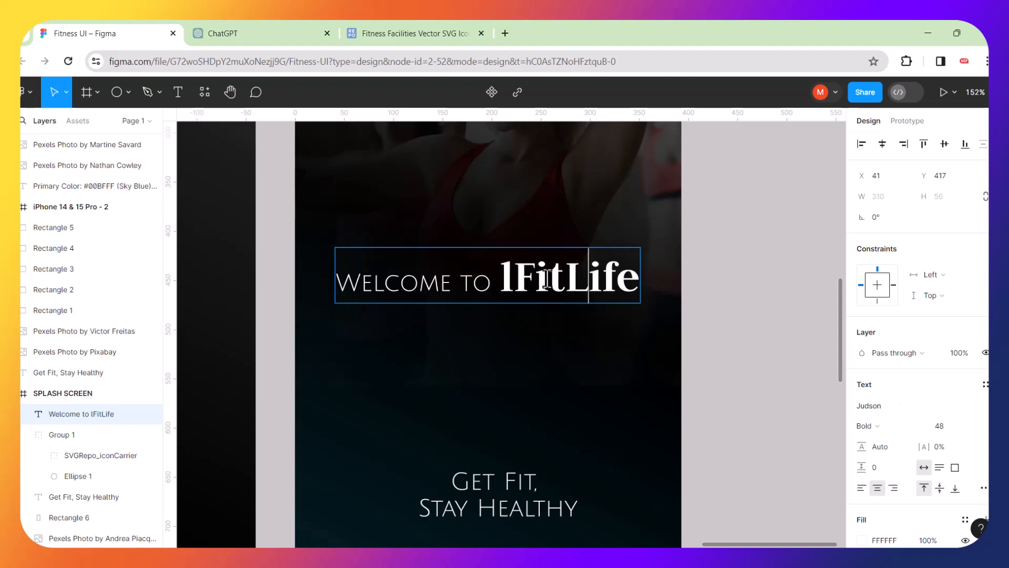
left_click(514, 279)
key("BackSpace")
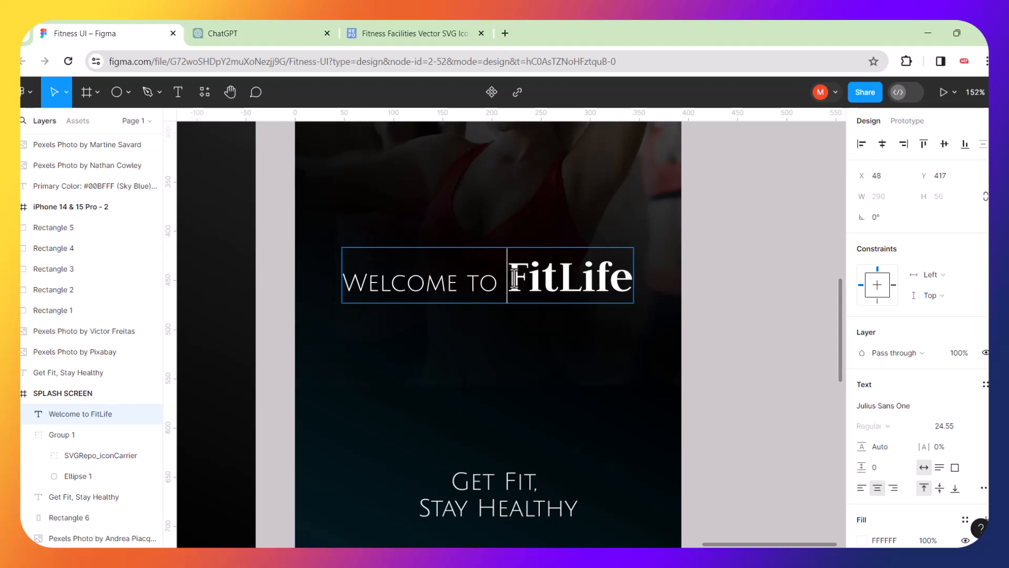
left_click_drag(513, 279, 640, 282)
key("ctrl+c")
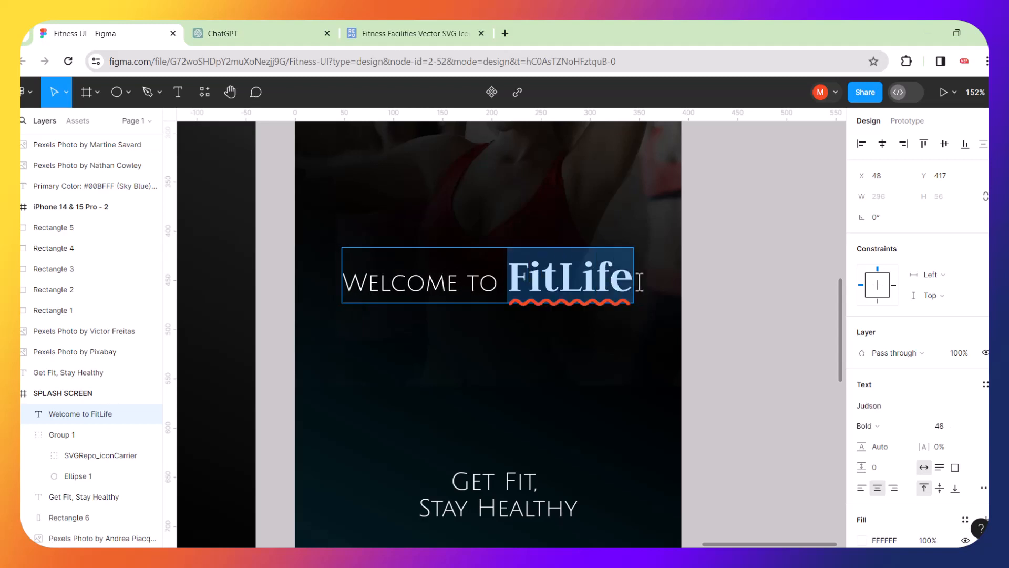
key("BackSpace")
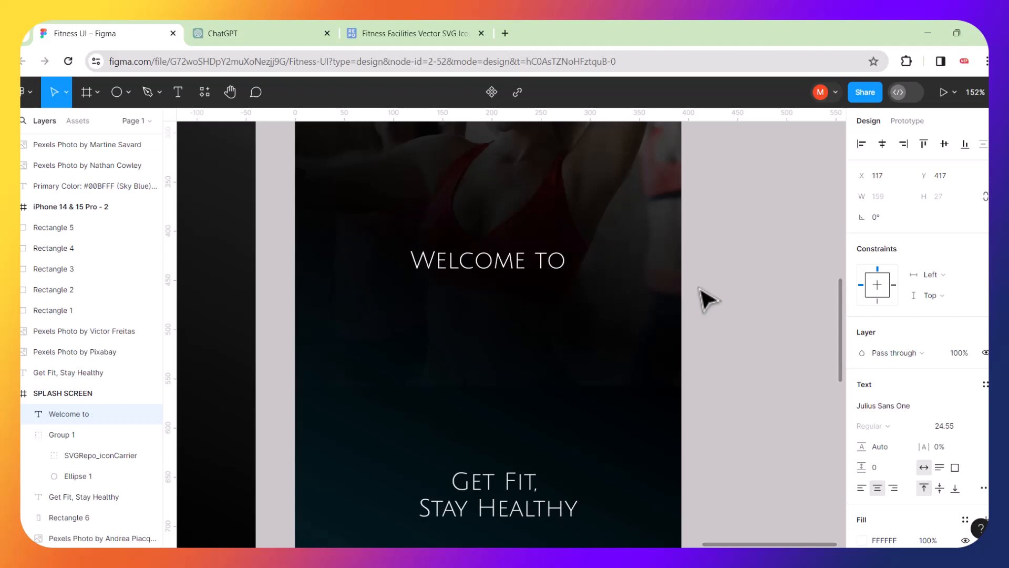
key("Escape")
left_click(521, 300)
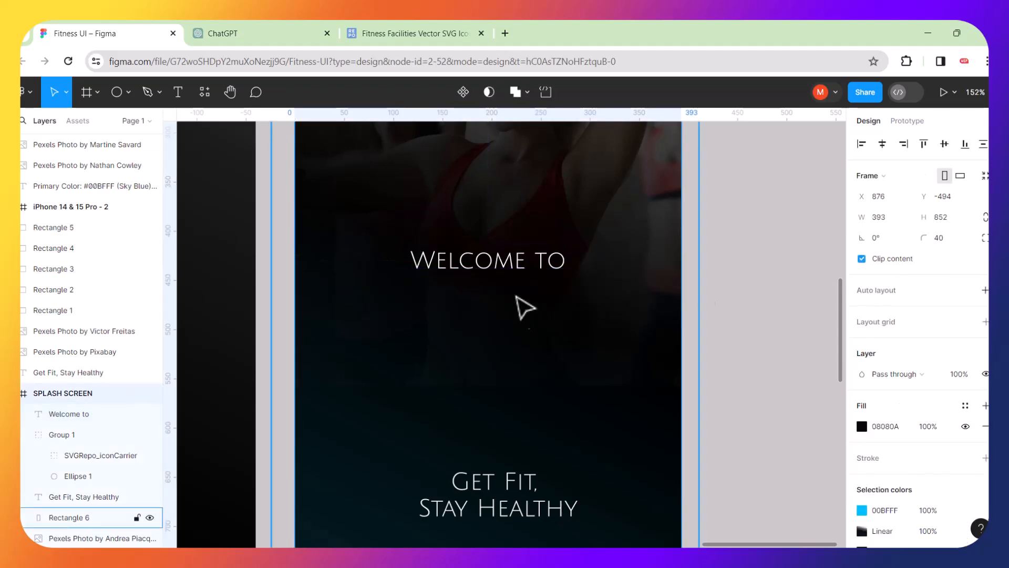
Duplicate 'Welcome to', move the copy below it and change it to 'FitLife'.
left_click(496, 272)
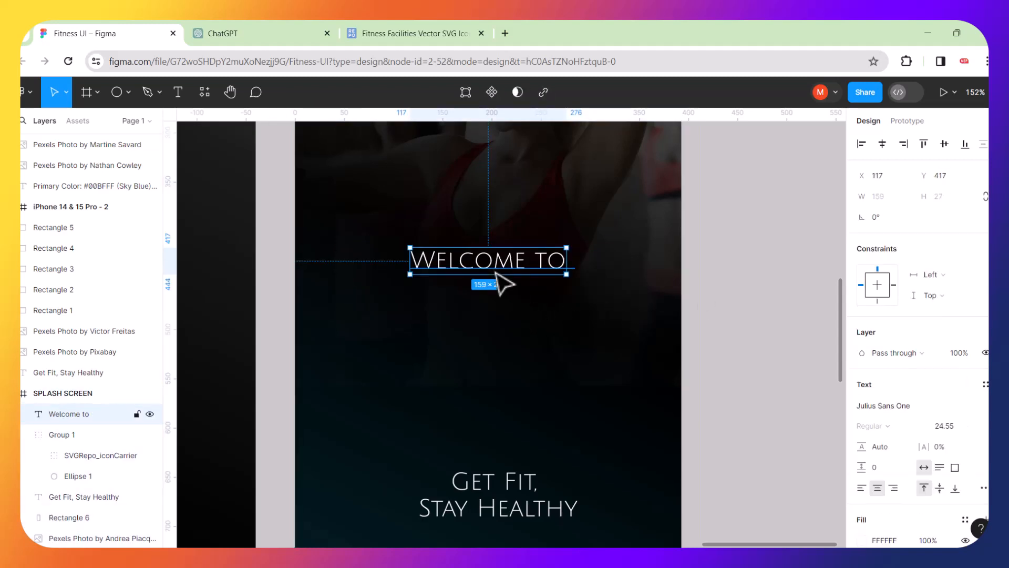
key("ctrl+d")
left_click_drag(496, 272, 504, 324)
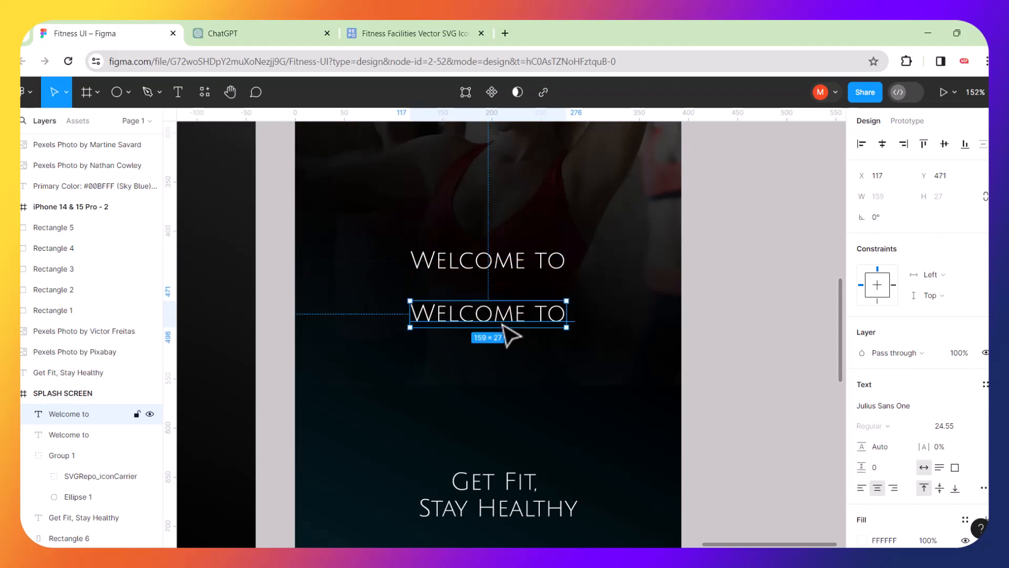
double_click(503, 324)
key("ctrl+v")
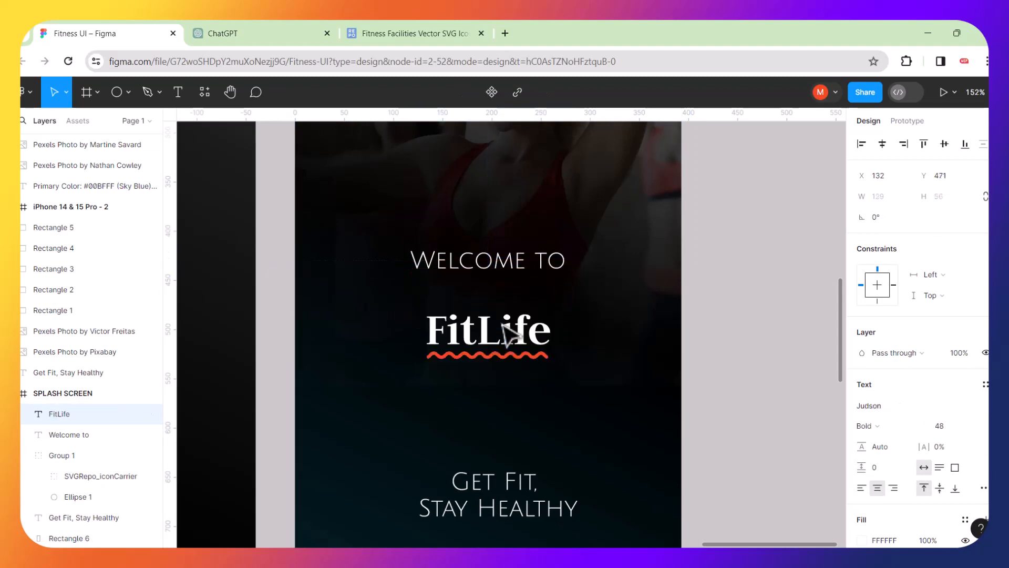
key("Escape")
left_click(273, 33)
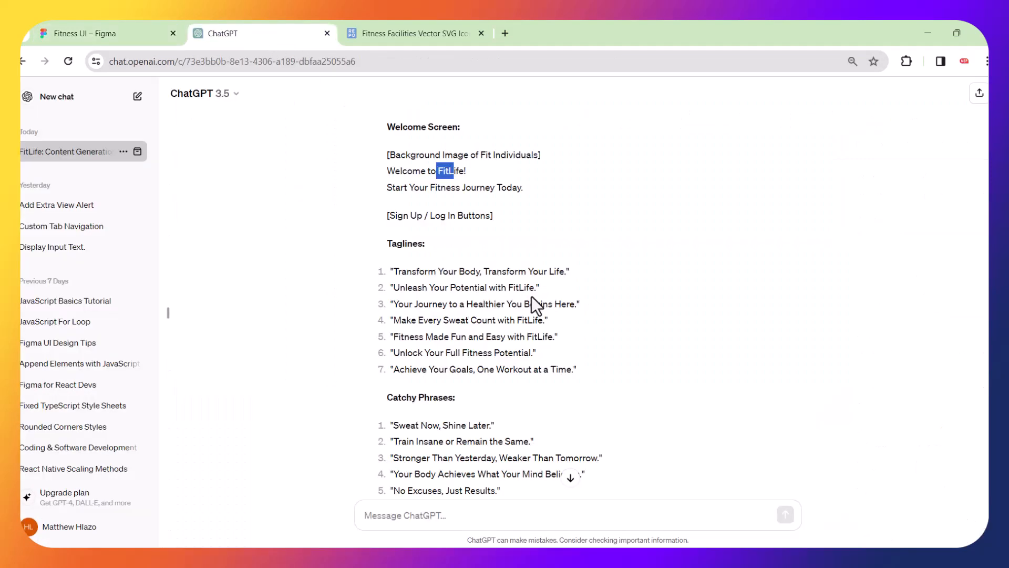
left_click(113, 26)
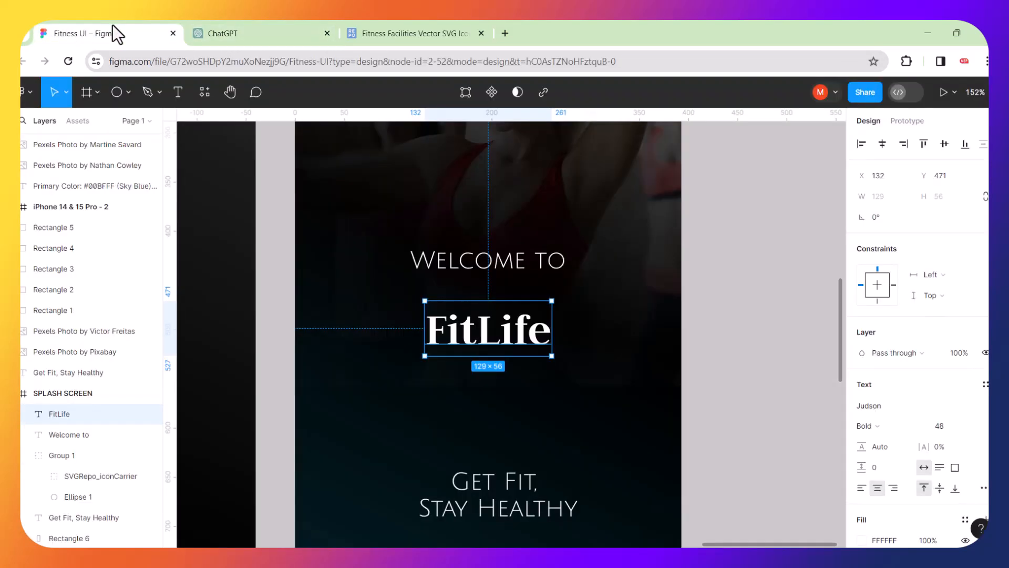
Move 'Fit Life' up and scale it proportionally larger beneath 'Welcome to'.
double_click(486, 339)
left_click(487, 336)
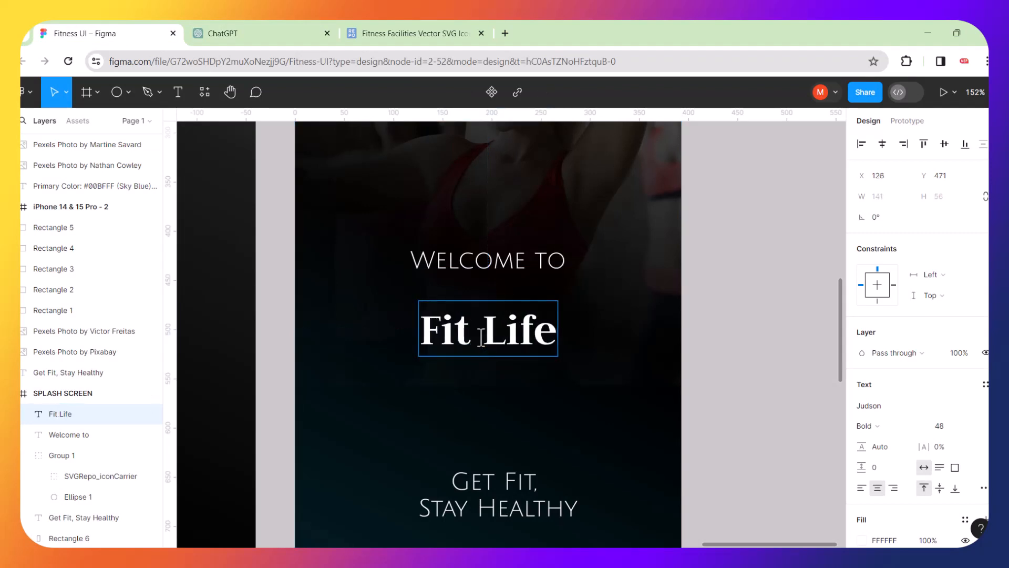
key("Escape")
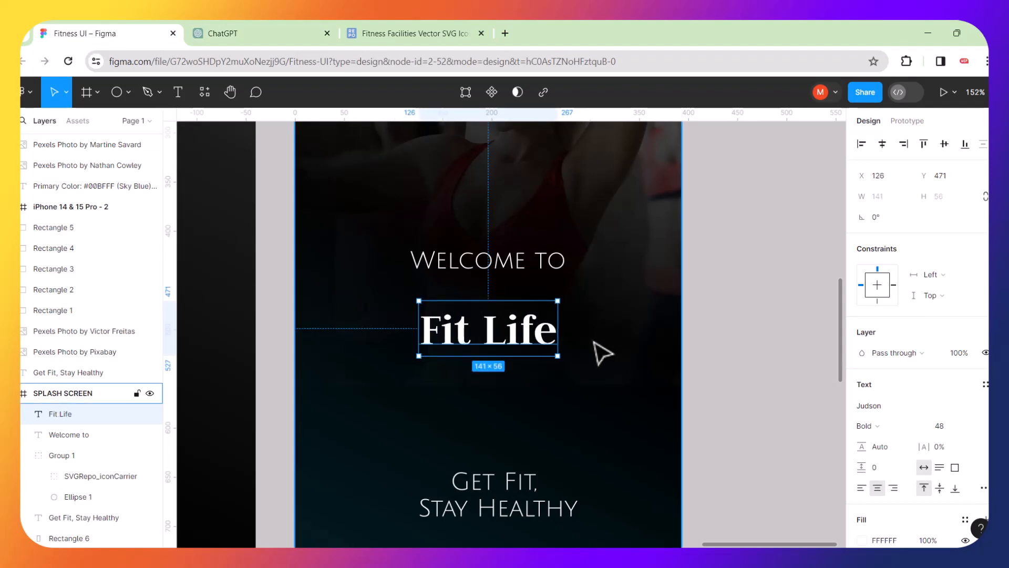
left_click_drag(524, 330, 526, 308)
key("k")
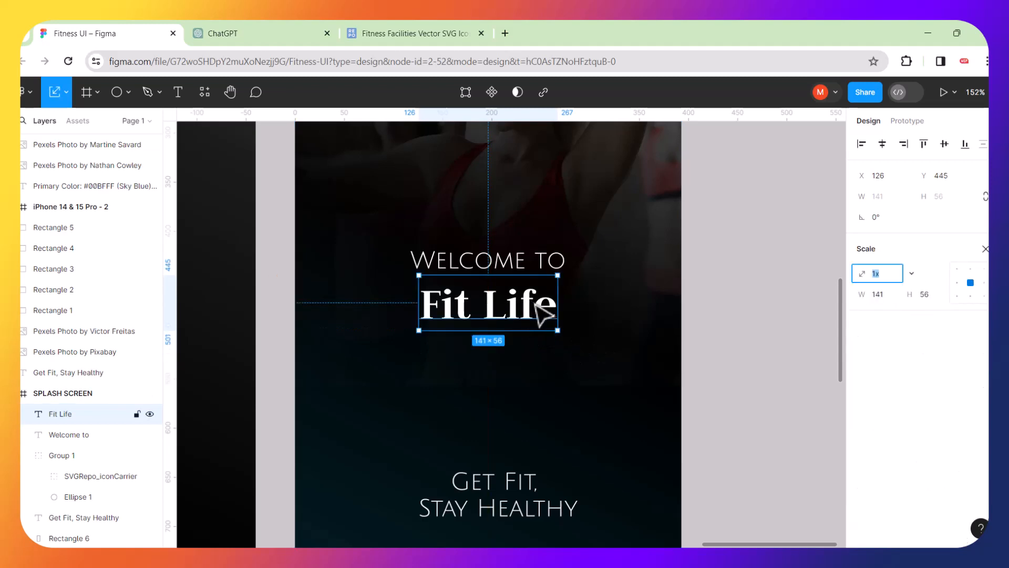
left_click_drag(558, 275, 613, 252)
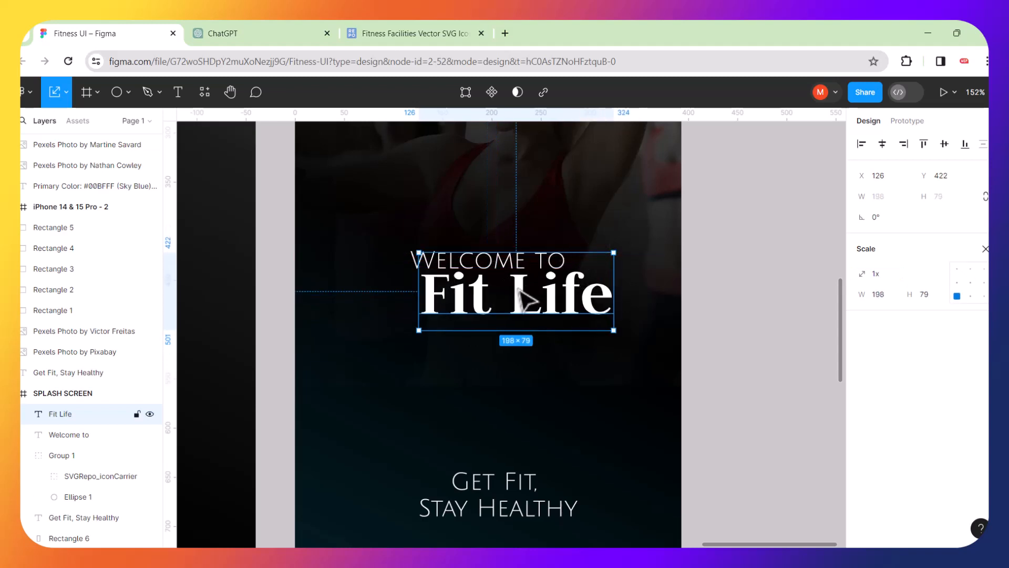
left_click_drag(528, 297, 511, 320)
Shrink 'Welcome to' to about 114×19 and select it together with 'Fit Life'.
left_click(518, 261)
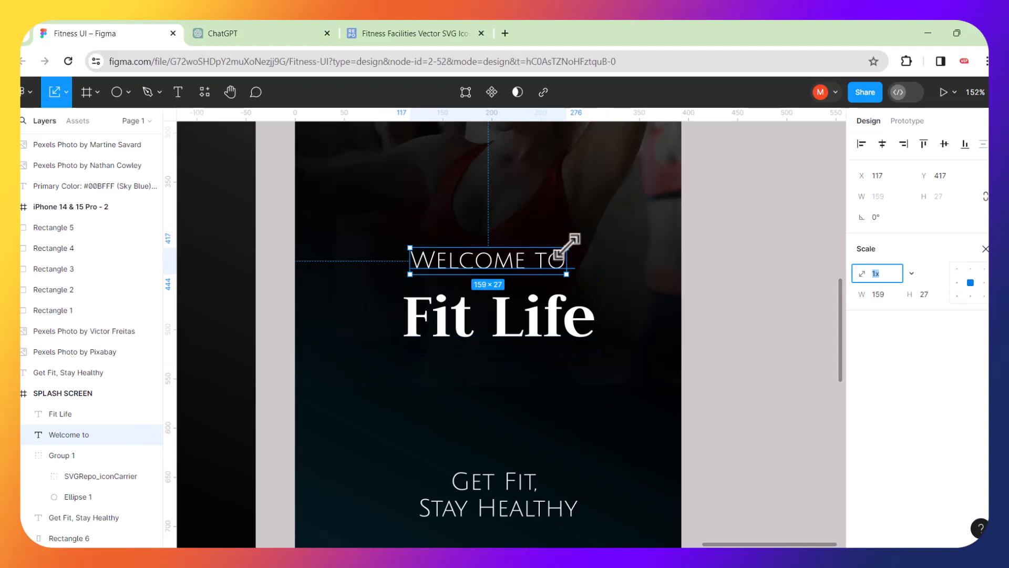
left_click_drag(568, 245, 504, 266)
left_click(508, 331, "shift")
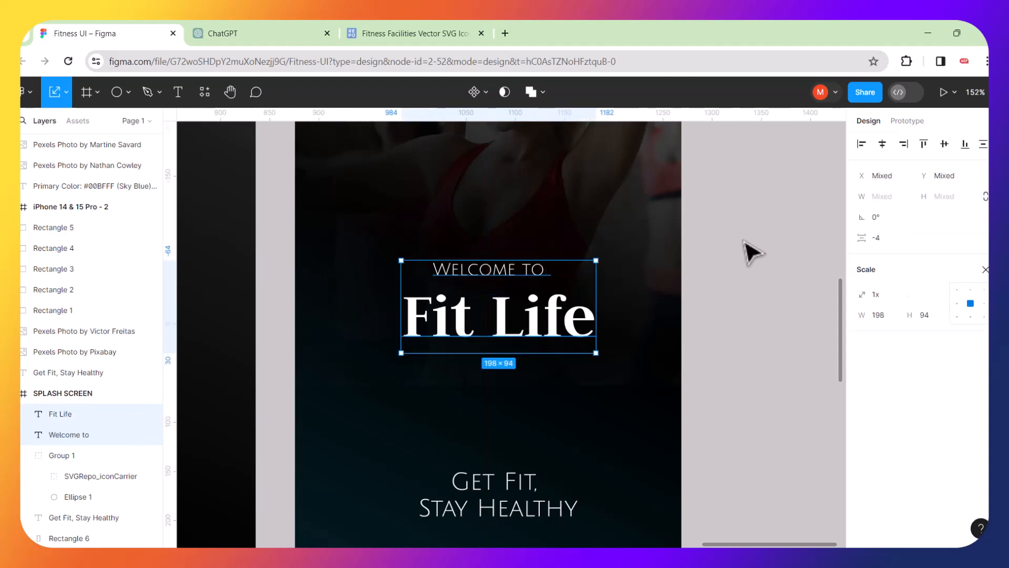
Align 'Welcome to' horizontally centred over 'Fit Life', then zoom out to view both screens.
left_click(883, 145)
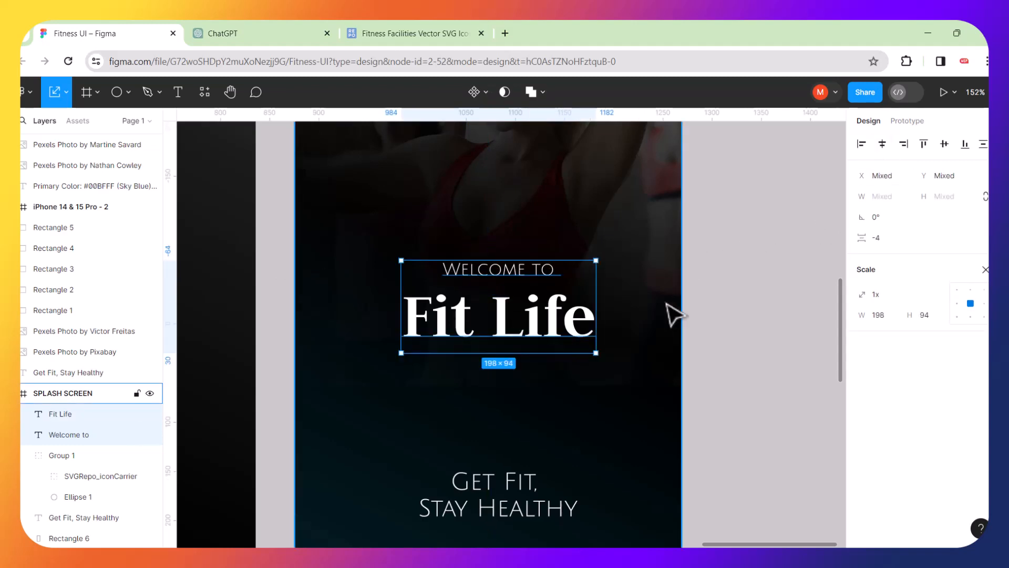
left_click(732, 302)
key("minus")
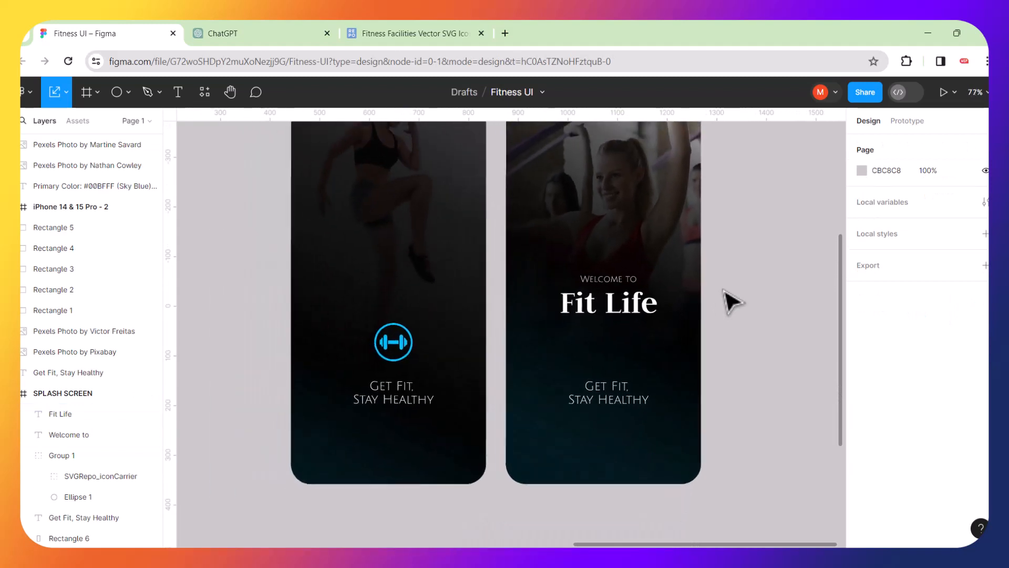
scroll(726, 300, "right", 2)
scroll(605, 243, "up", 4)
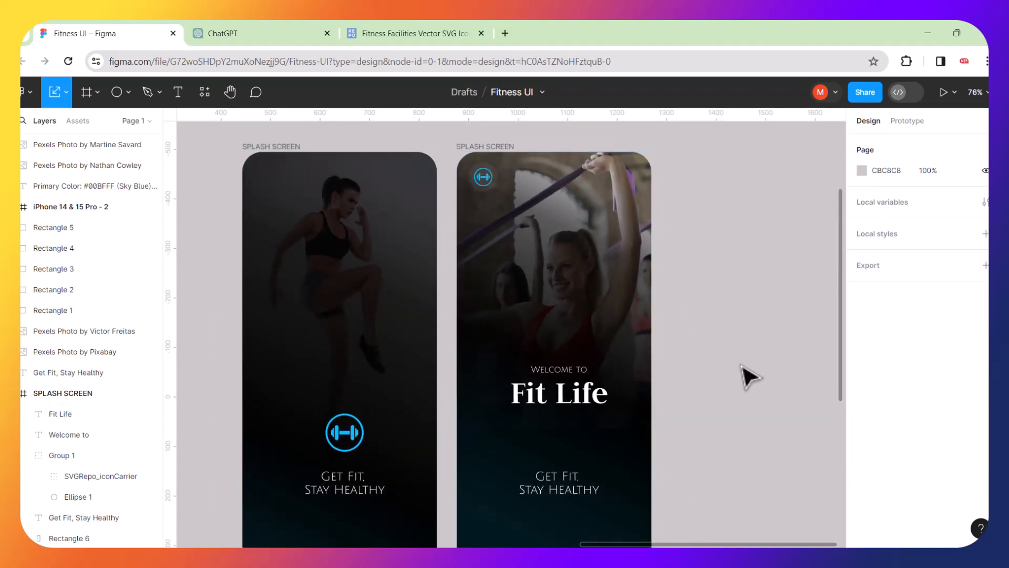
scroll(749, 376, "down", 4)
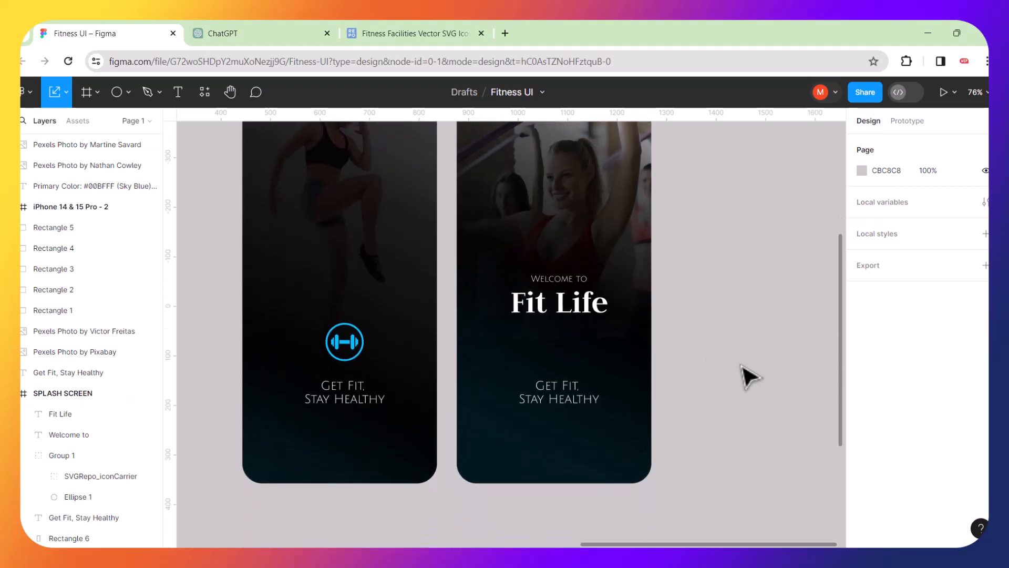
scroll(749, 376, "up", 3)
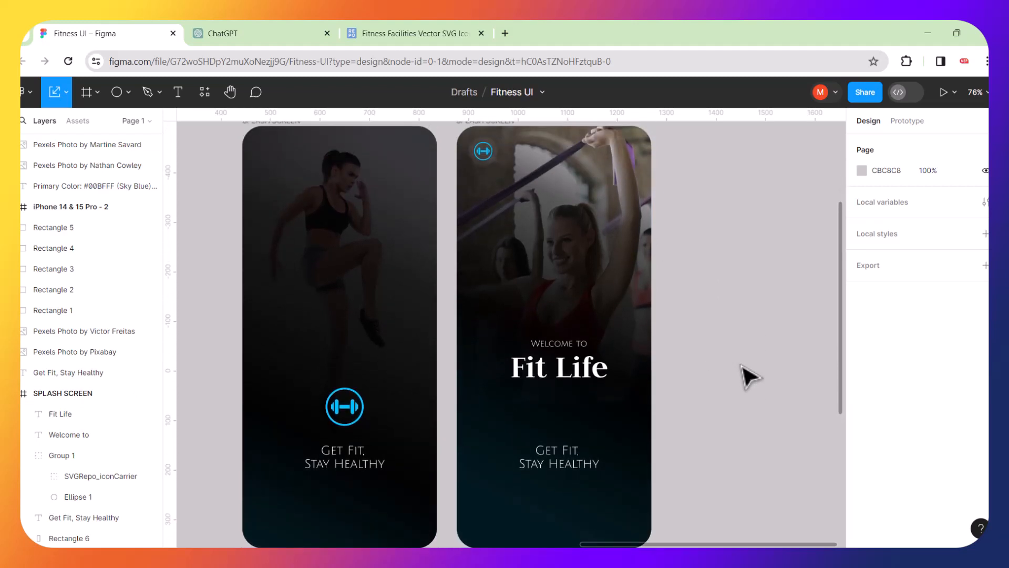
scroll(749, 376, "down", 2)
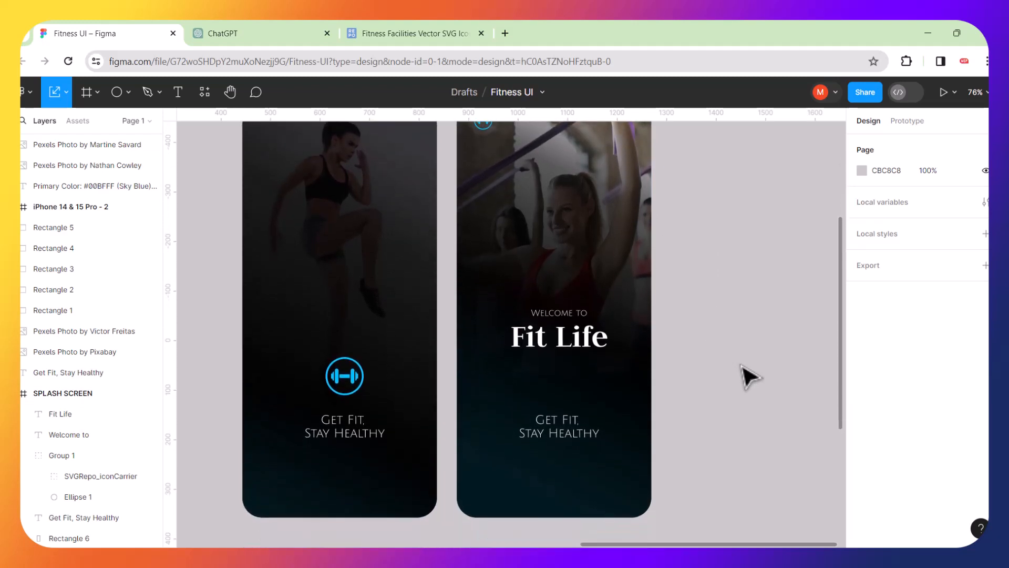
scroll(749, 376, "up", 1)
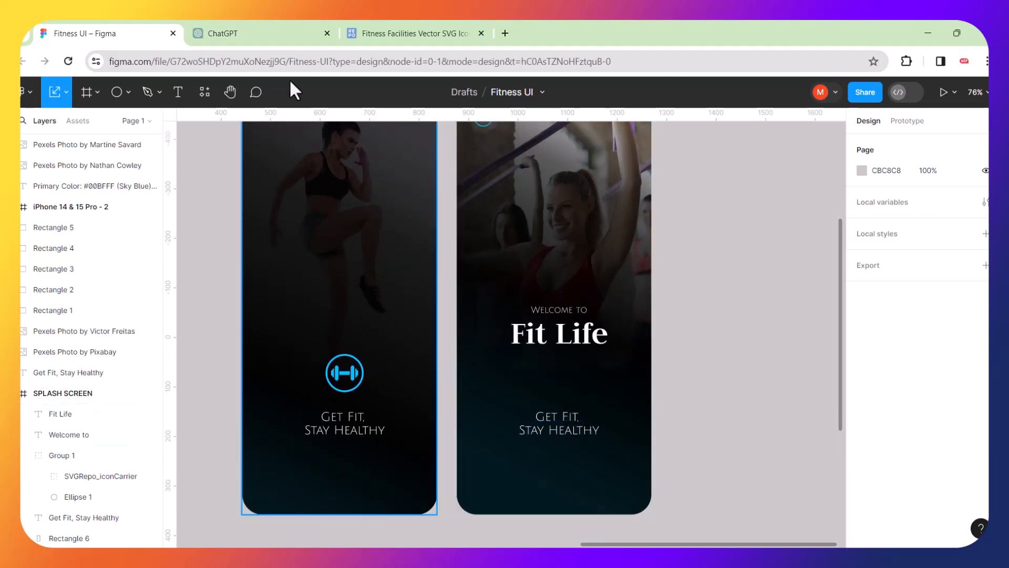
left_click(270, 25)
Read ChatGPT's Welcome Screen copy and return to the Fitness UI Figma file.
left_click(576, 227)
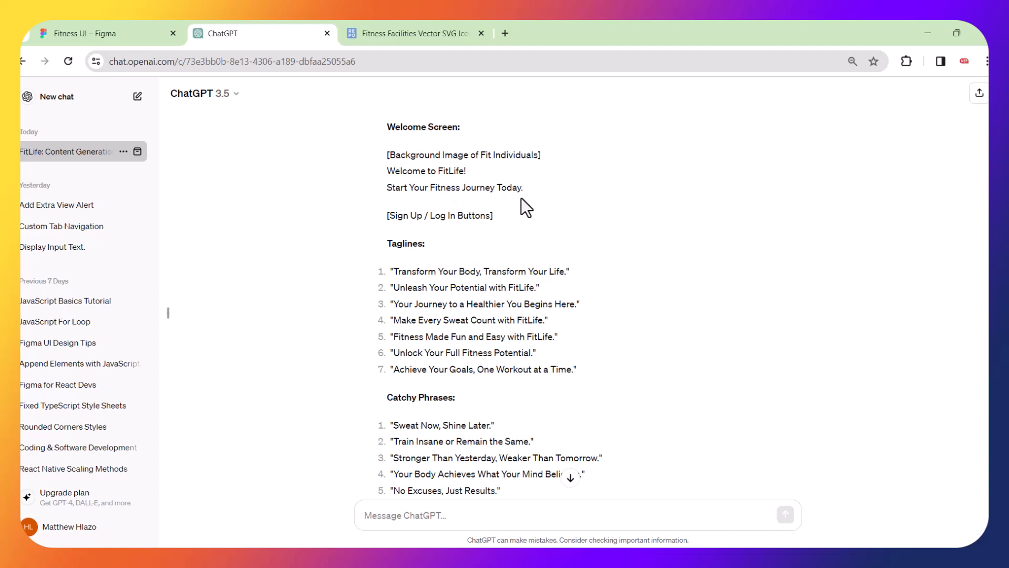
left_click(137, 30)
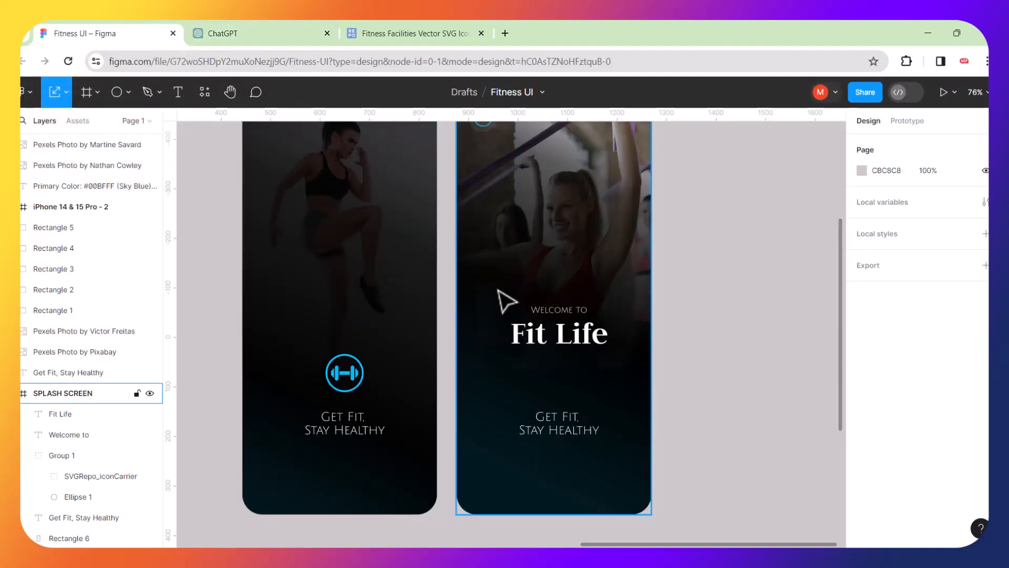
Delete the 'Get Fit, Stay Healthy' tagline from the second splash screen.
scroll(507, 301, "down", 4)
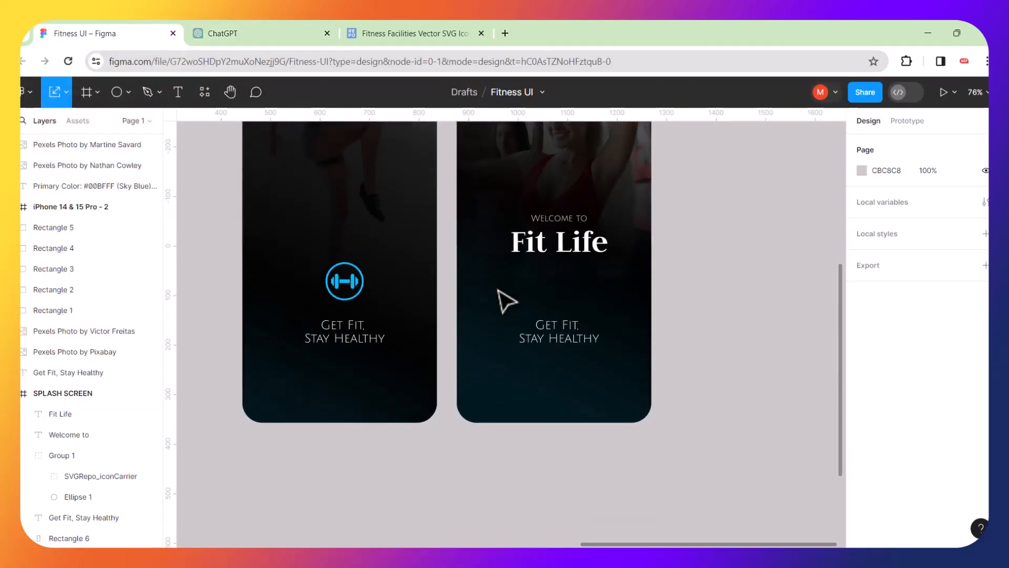
scroll(506, 302, "up", 7)
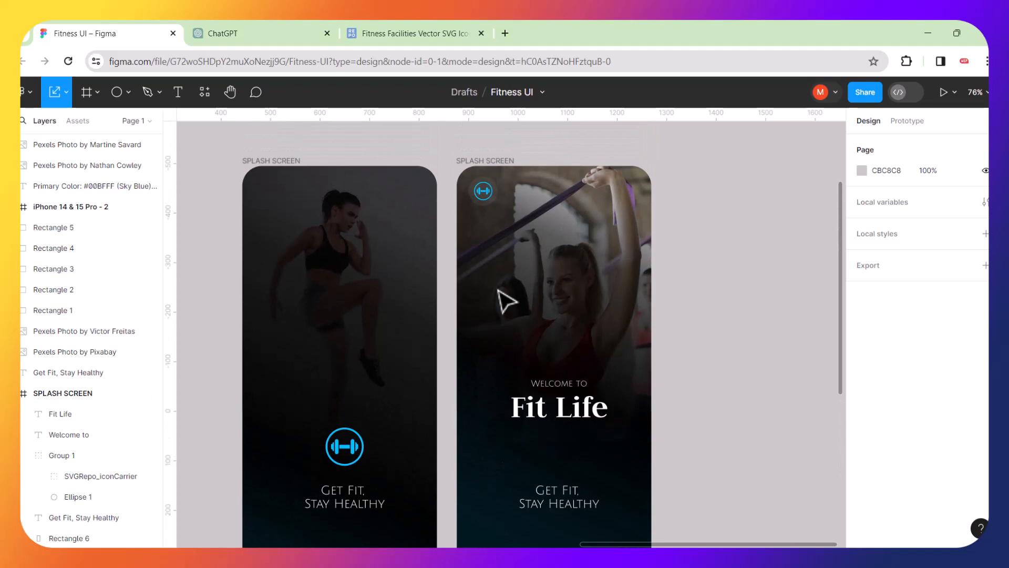
scroll(506, 301, "down", 4)
scroll(506, 302, "up", 1)
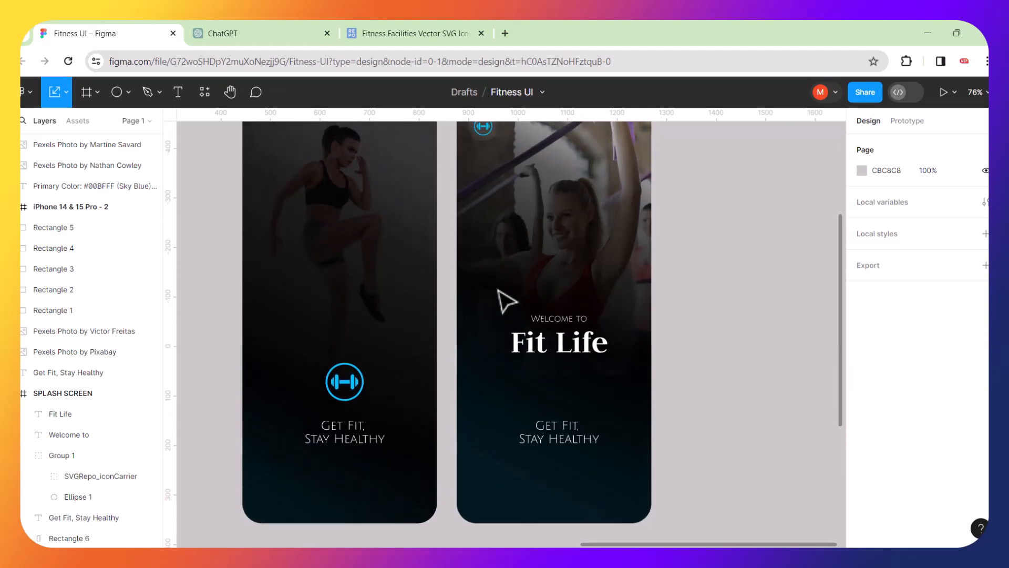
left_click(570, 442)
left_click(565, 432)
key("Delete")
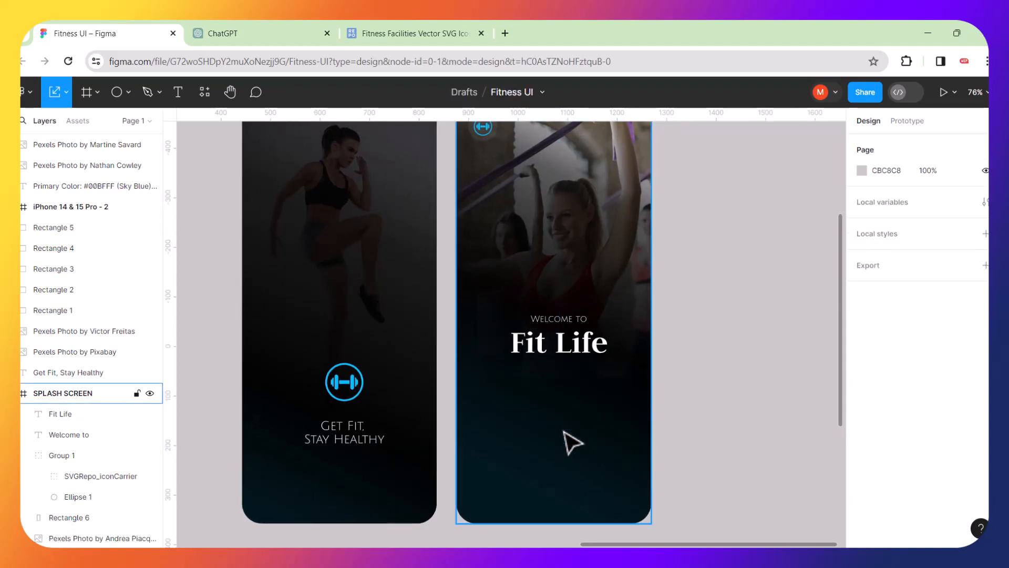
Add a new 'Login' text label below the Fit Life title.
left_click(184, 97)
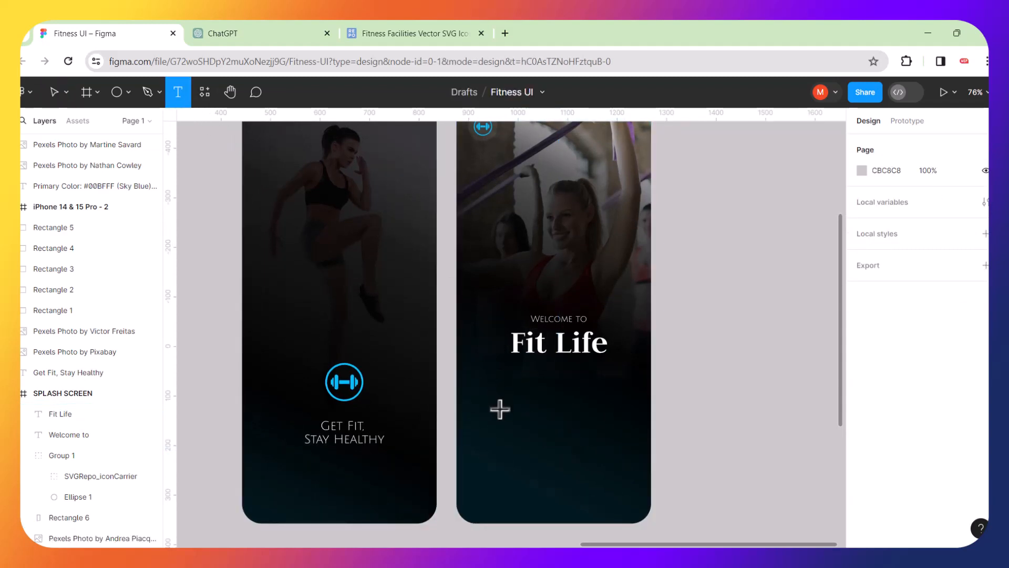
left_click(500, 409)
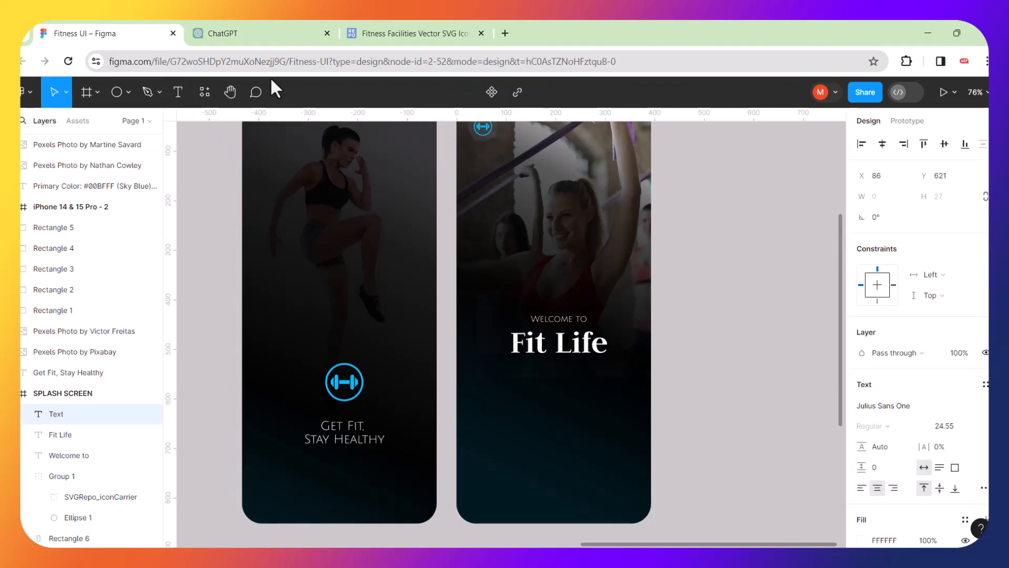
left_click(253, 34)
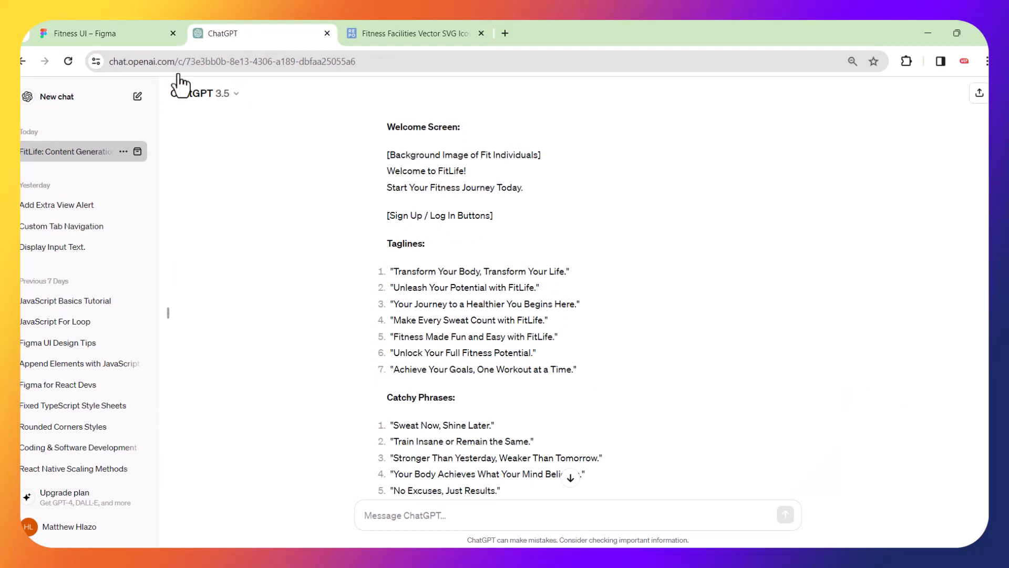
left_click(140, 32)
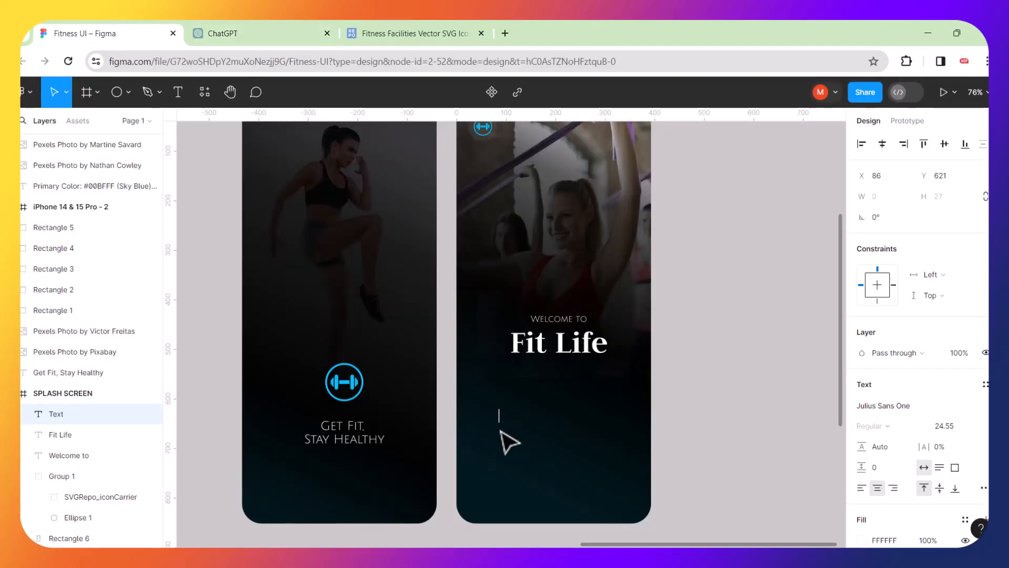
type("L")
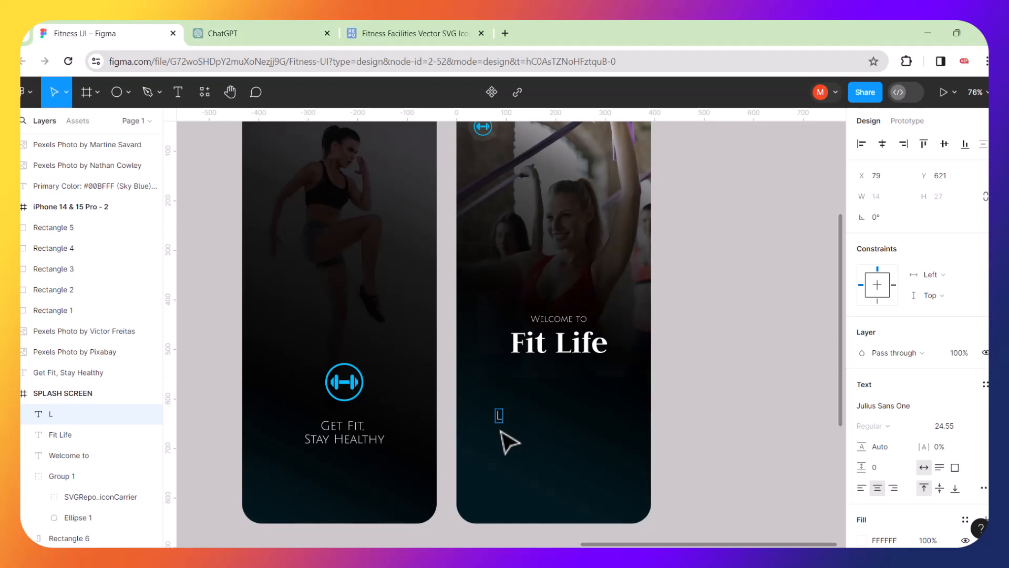
type("ogin")
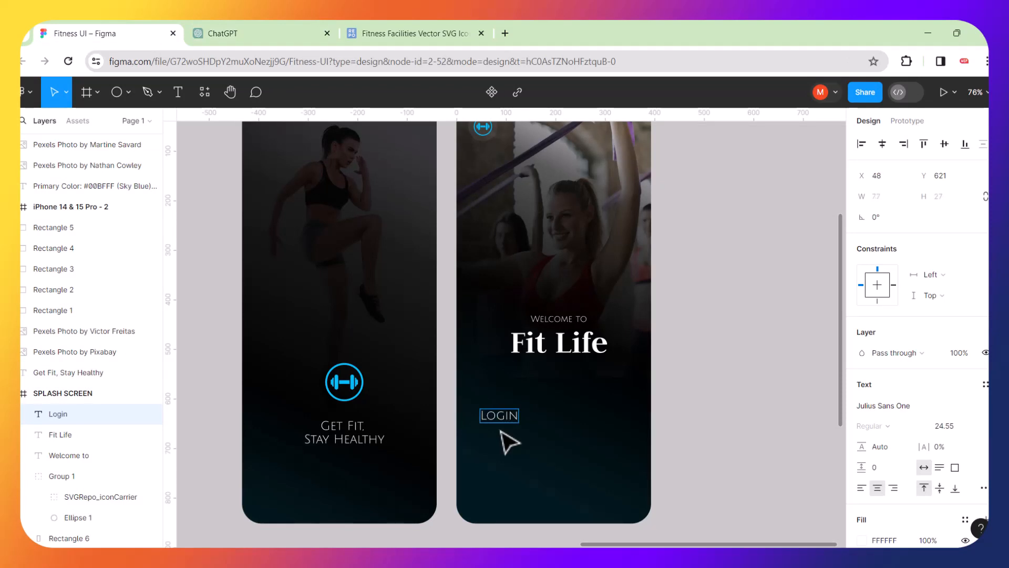
key("BackSpace")
key("BackSpace")
key("BackSpace")
key("BackSpace")
type("LO")
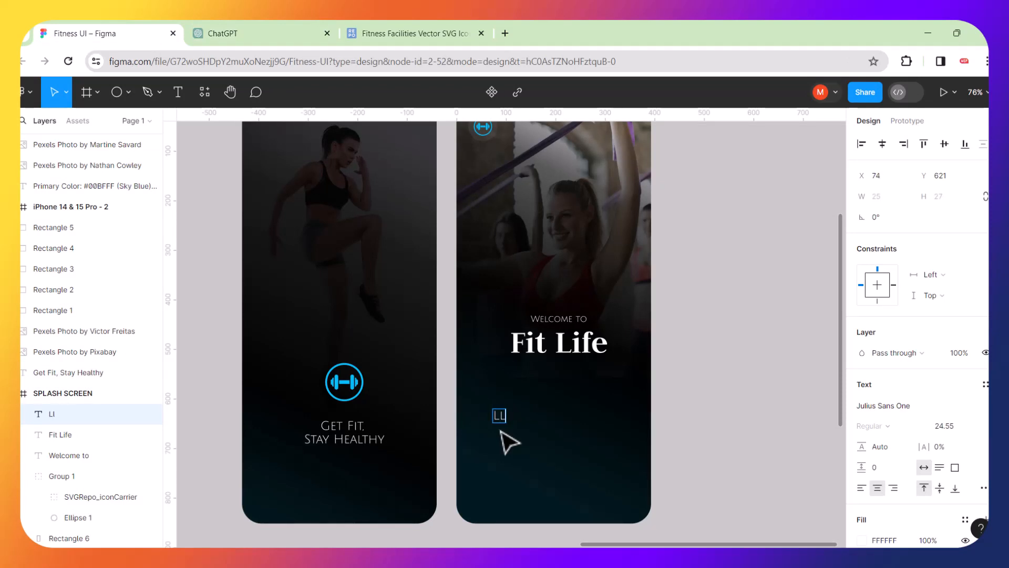
key("BackSpace")
key("BackSpace")
type("OGIN")
key("BackSpace")
key("BackSpace")
key("BackSpace")
key("BackSpace")
key("BackSpace")
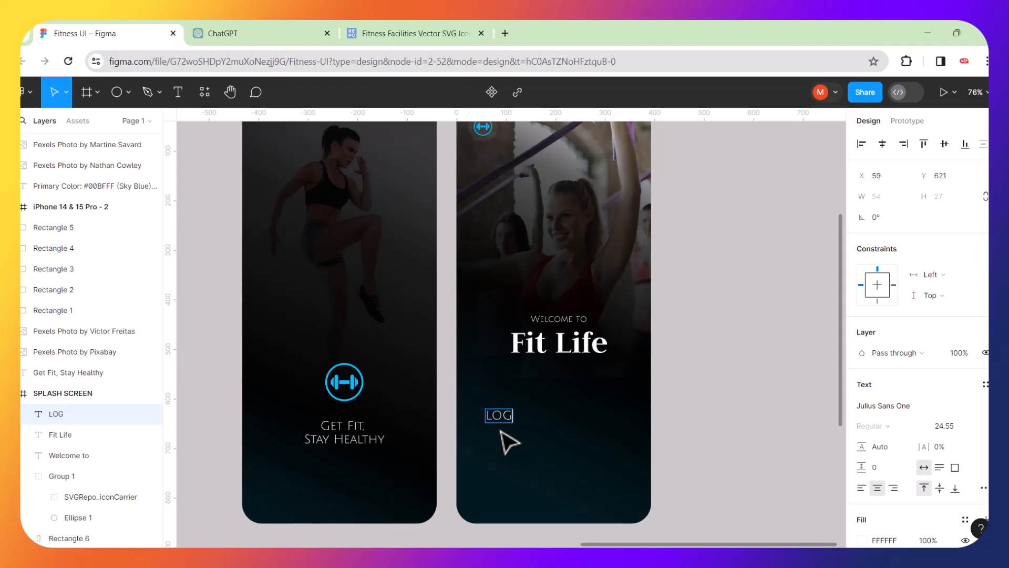
type("Login")
key("Escape")
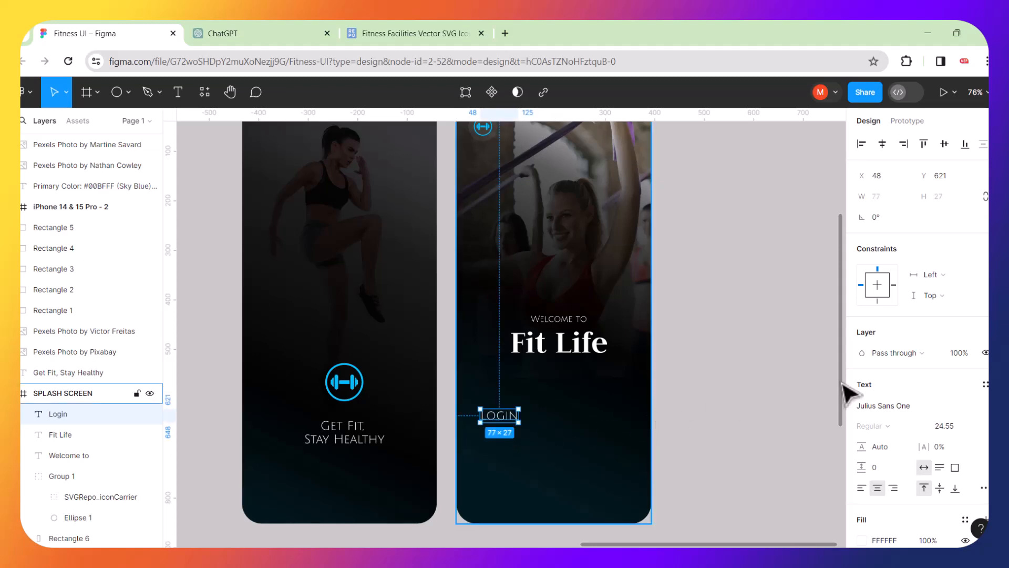
Change the Login label's font to Judson.
left_click(902, 405)
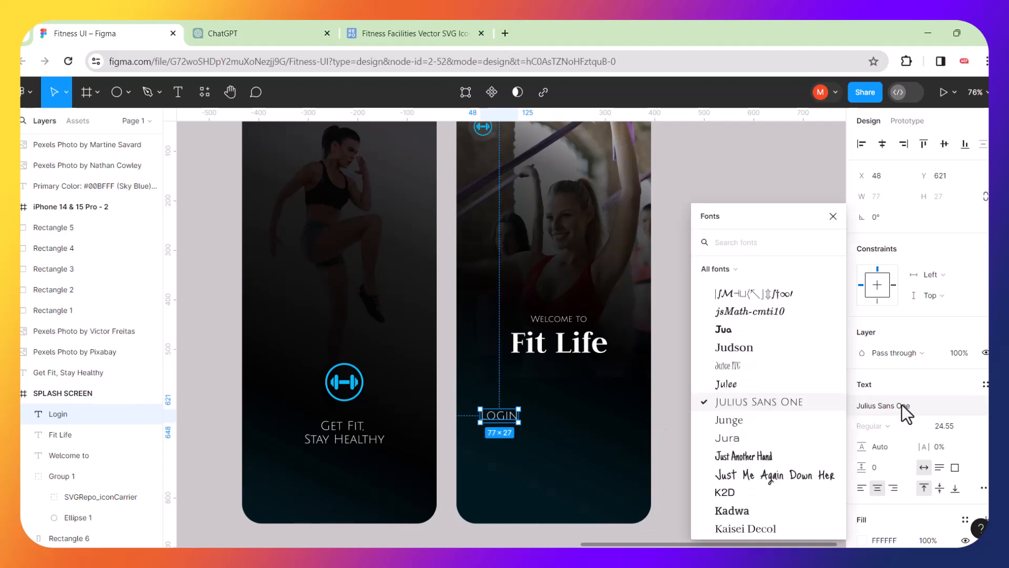
left_click(726, 346)
left_click(699, 420)
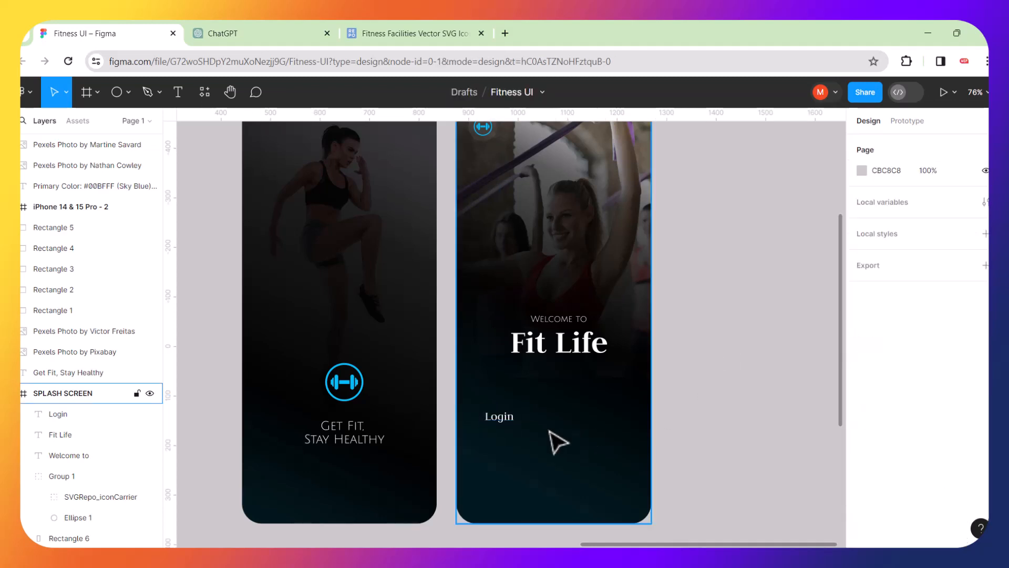
left_click(520, 418)
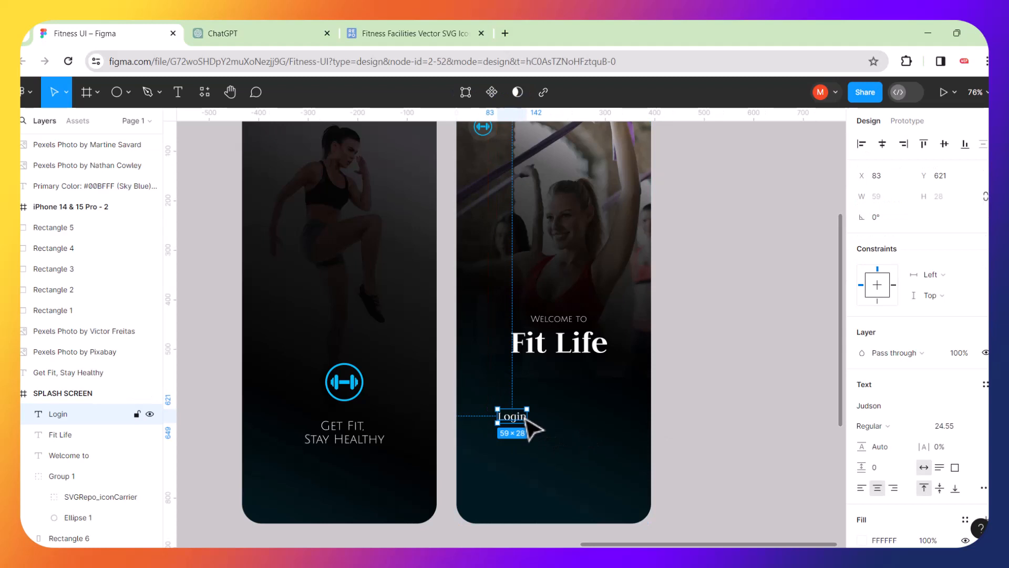
scroll(524, 420, "up", 5)
Try an auto-layout frame and 00BFFF blue on Login, then undo back to plain white text.
right_click(526, 420)
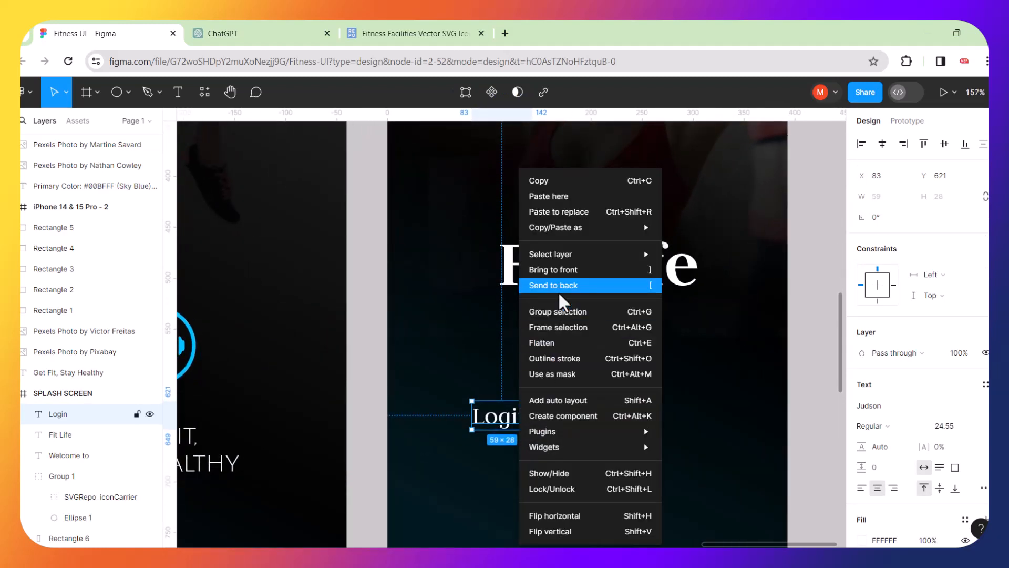
left_click(565, 400)
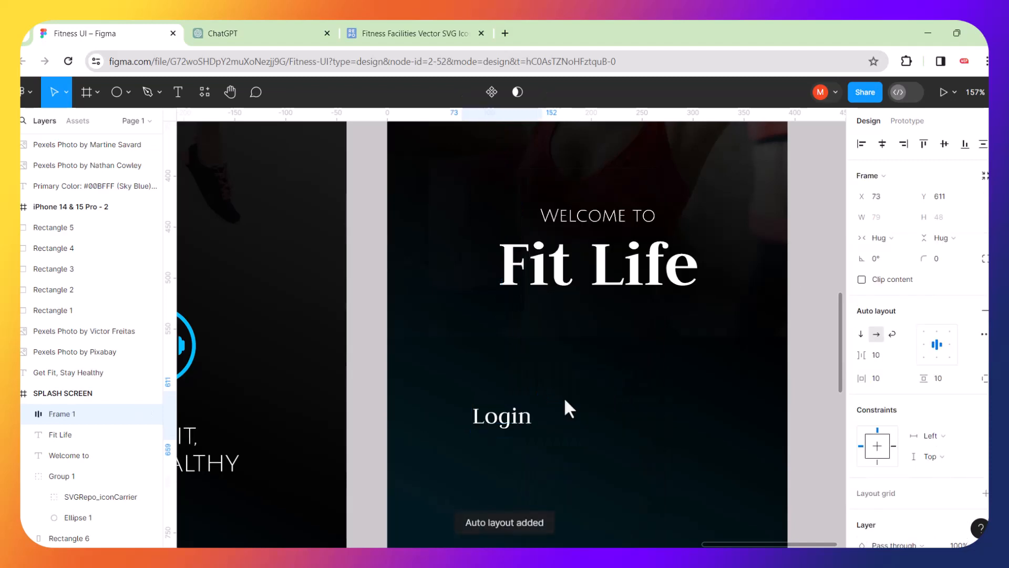
left_click(536, 411)
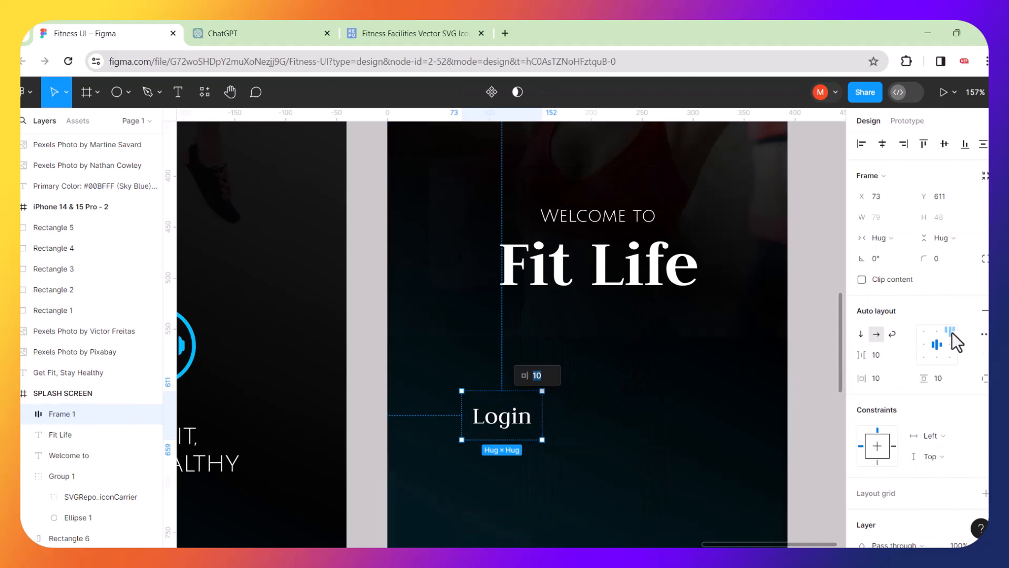
left_click(941, 345)
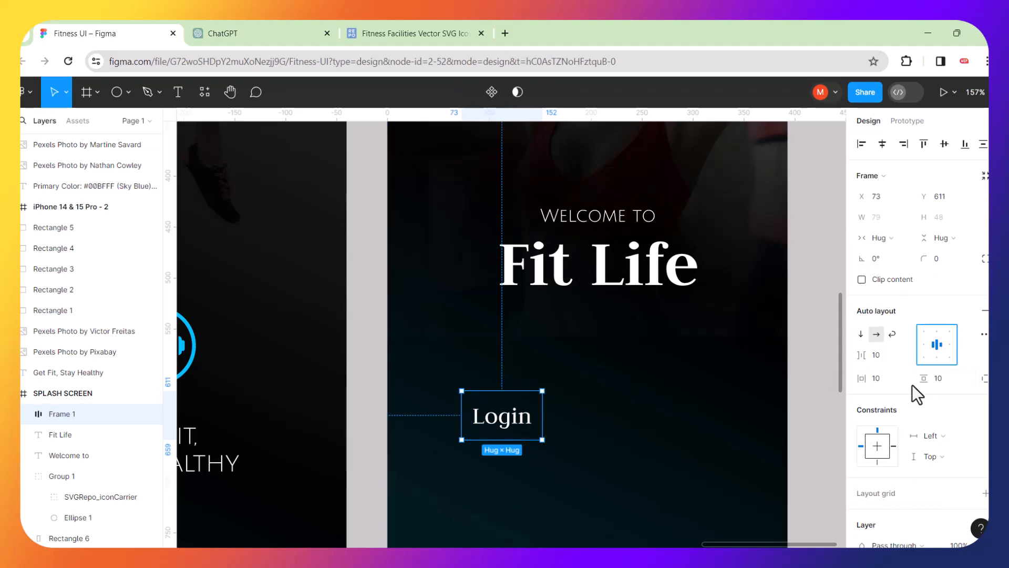
scroll(920, 389, "down", 3)
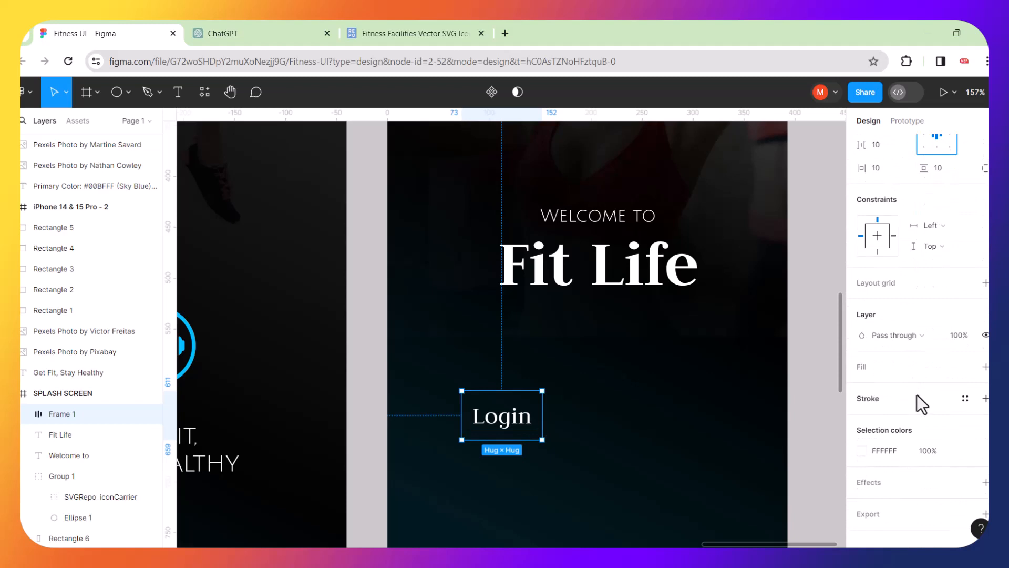
left_click(862, 451)
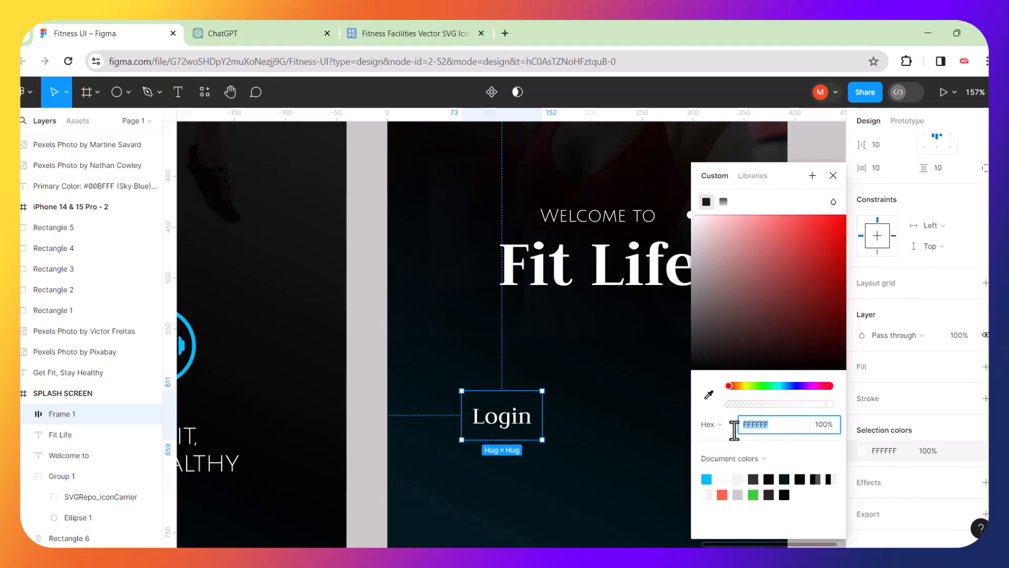
left_click(707, 479)
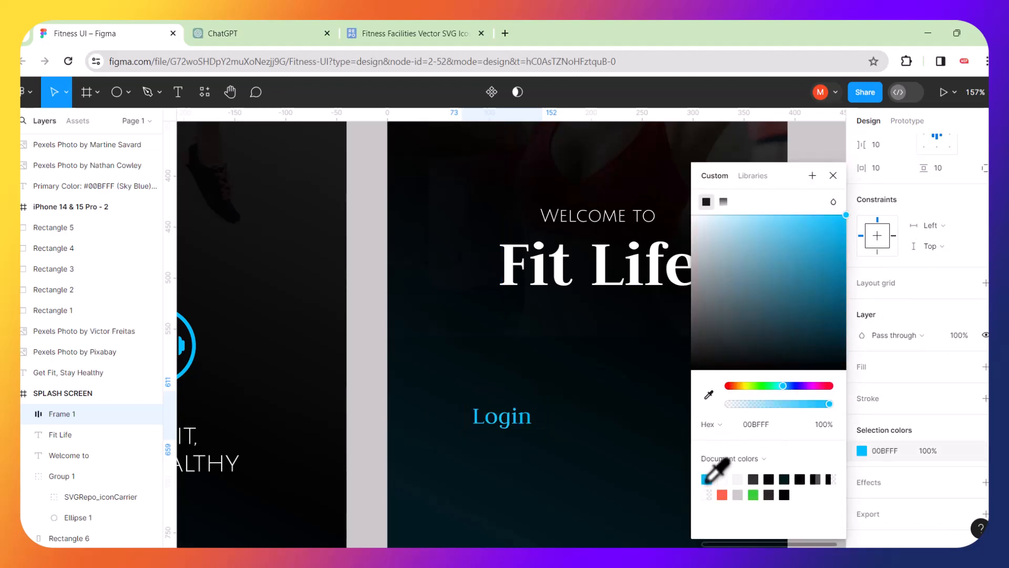
key("ctrl+z")
key("ctrl+z")
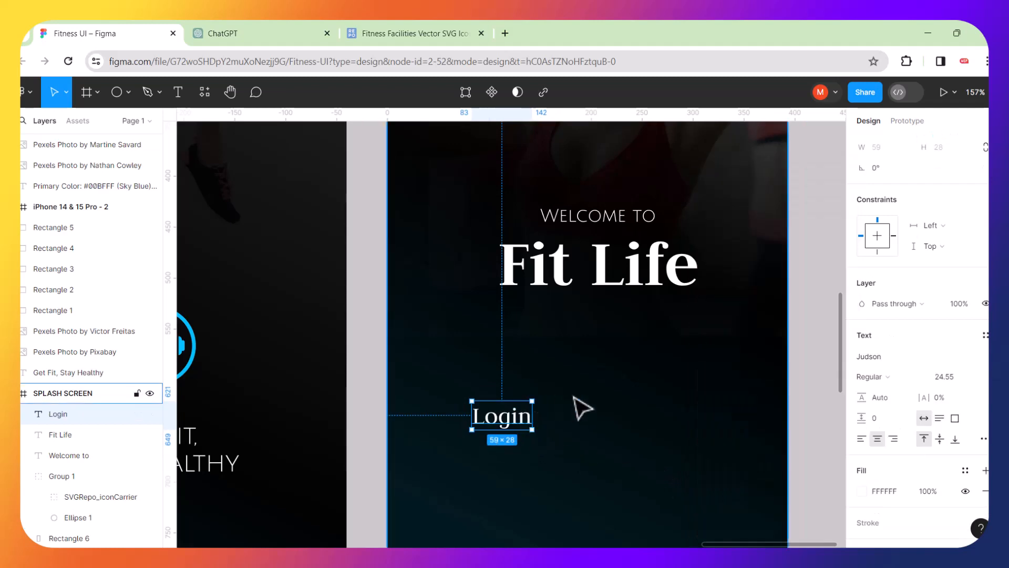
Wrap the Login text in an auto-layout frame, Frame 1.
left_click(573, 399)
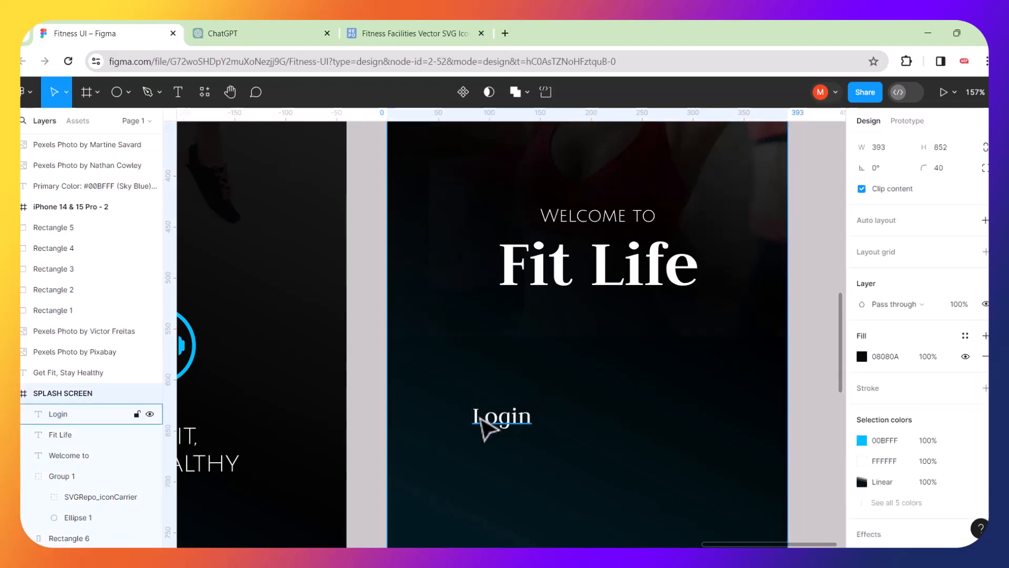
left_click(480, 418)
left_click(566, 396)
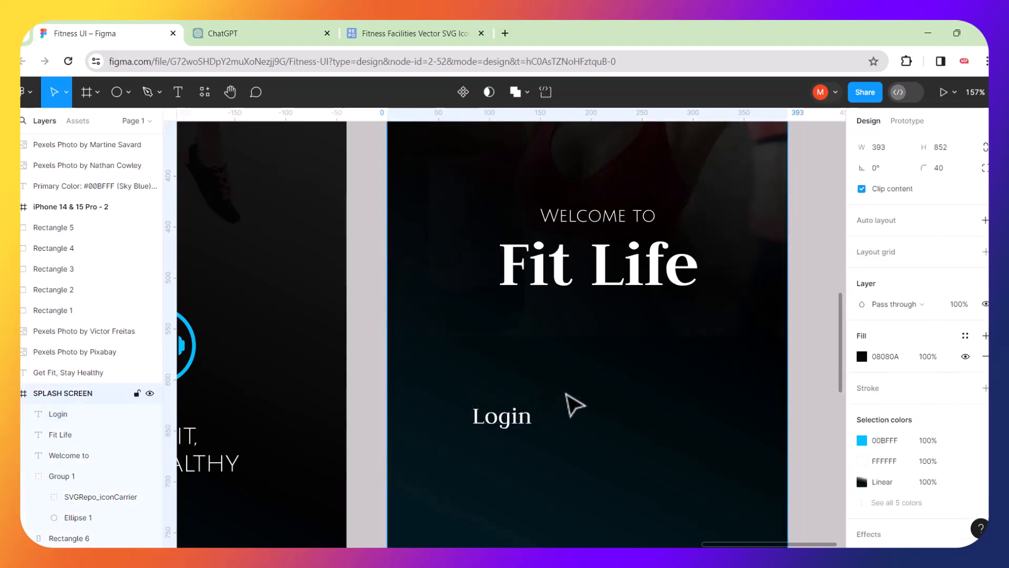
left_click(517, 423)
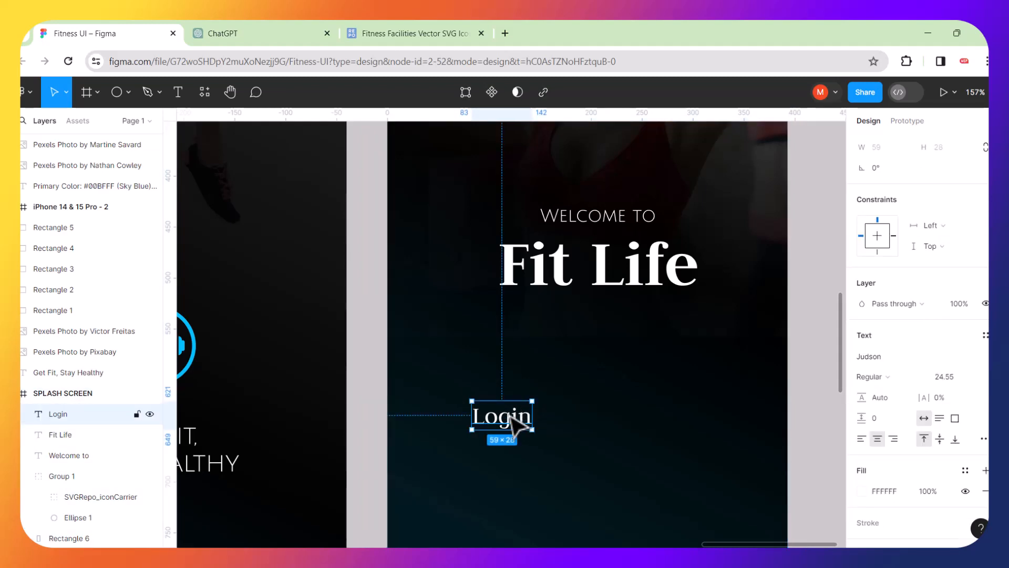
scroll(519, 424, "down", 3)
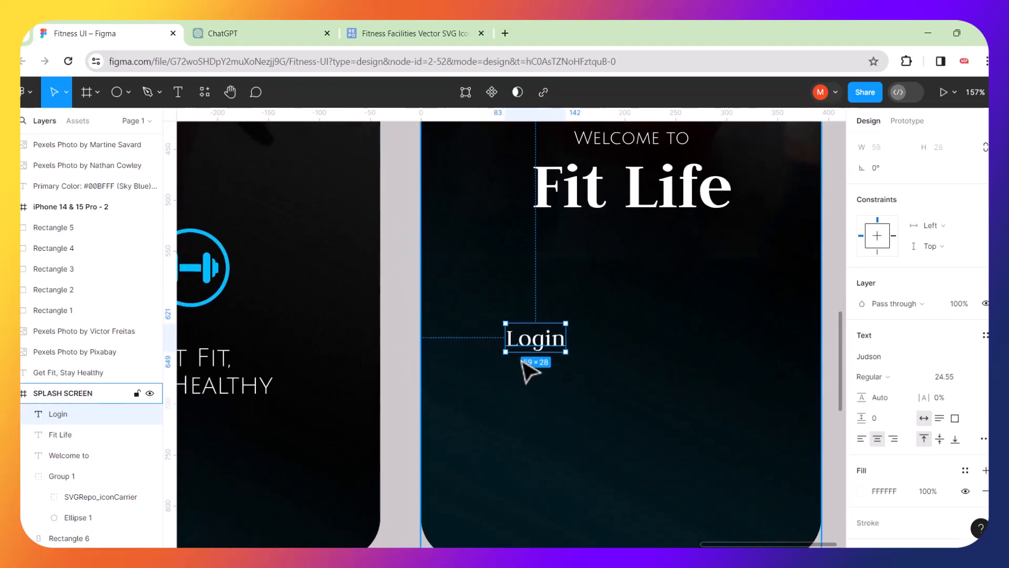
key("Escape")
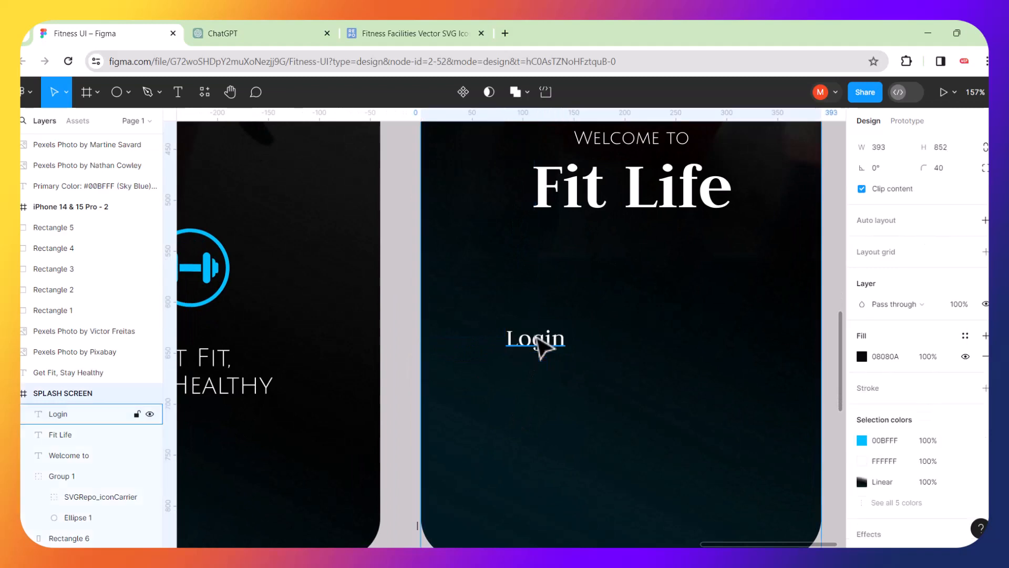
left_click(538, 346)
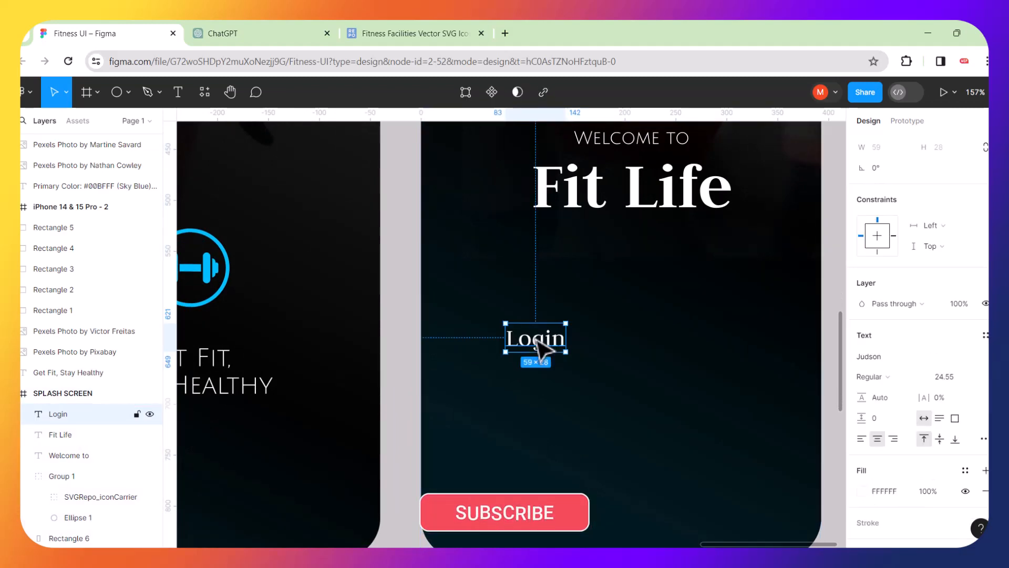
right_click(539, 347)
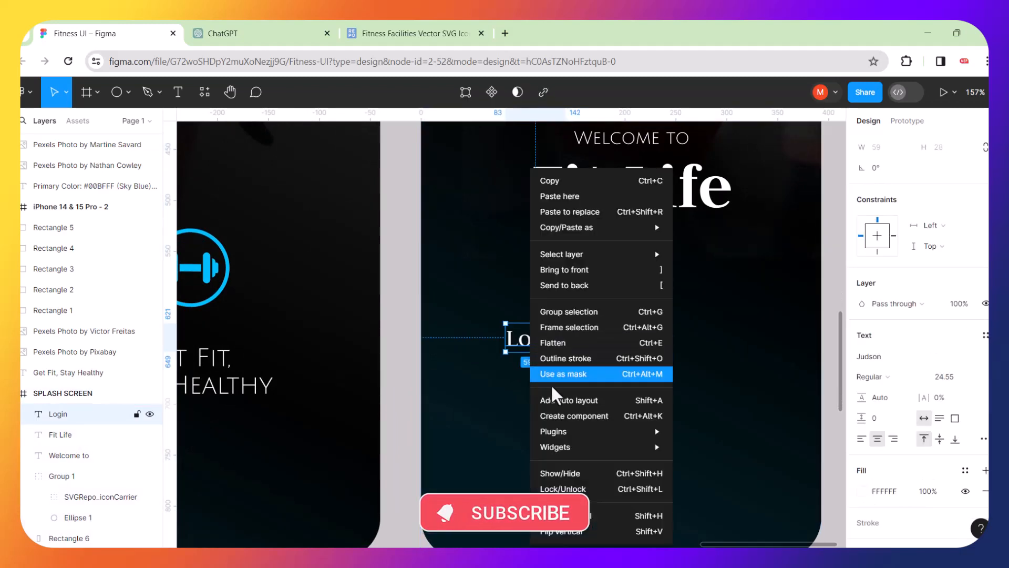
left_click(556, 400)
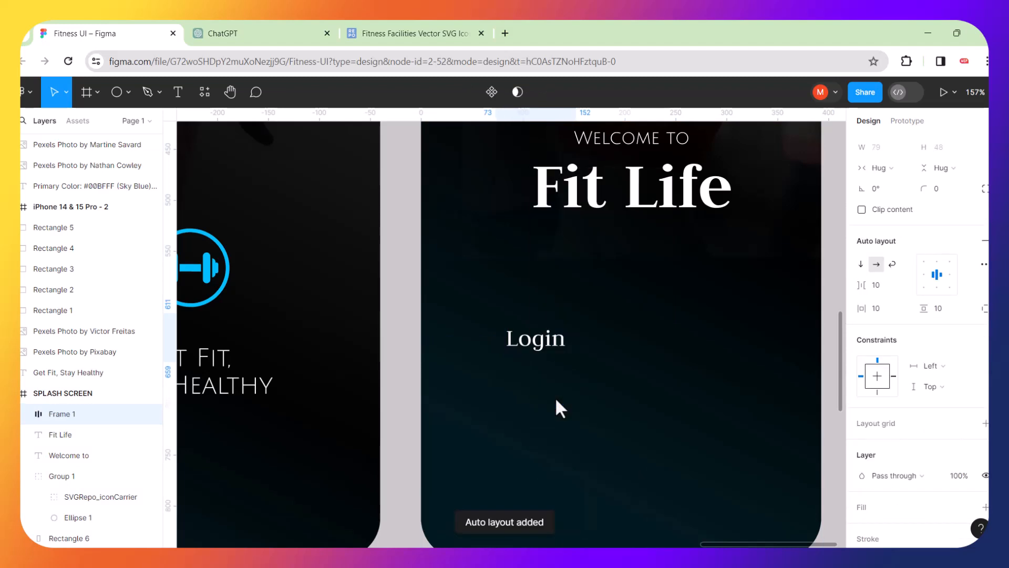
Add a solid 00BFFF document-colour fill to the Login frame.
scroll(937, 275, "down", 3)
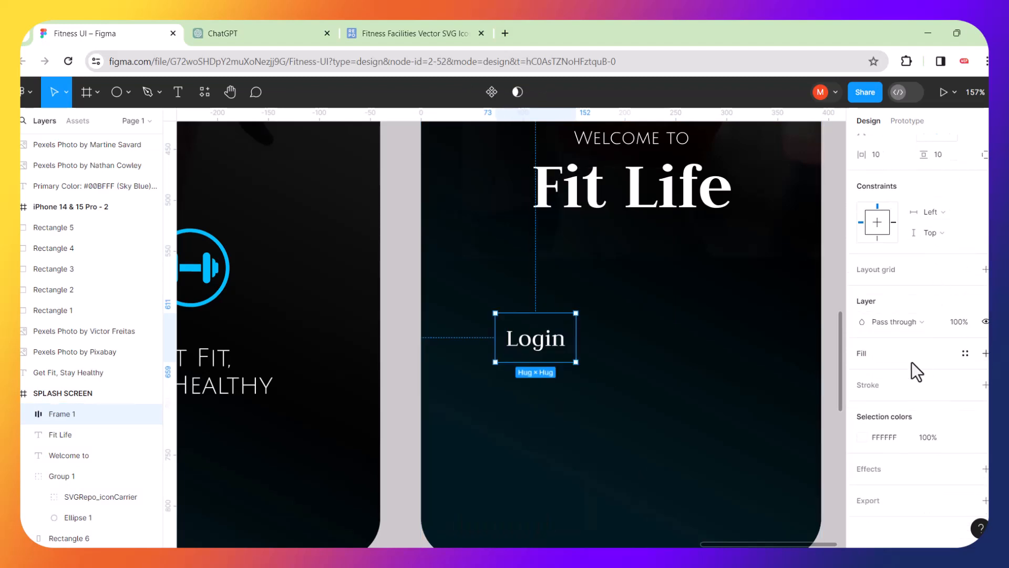
left_click(985, 354)
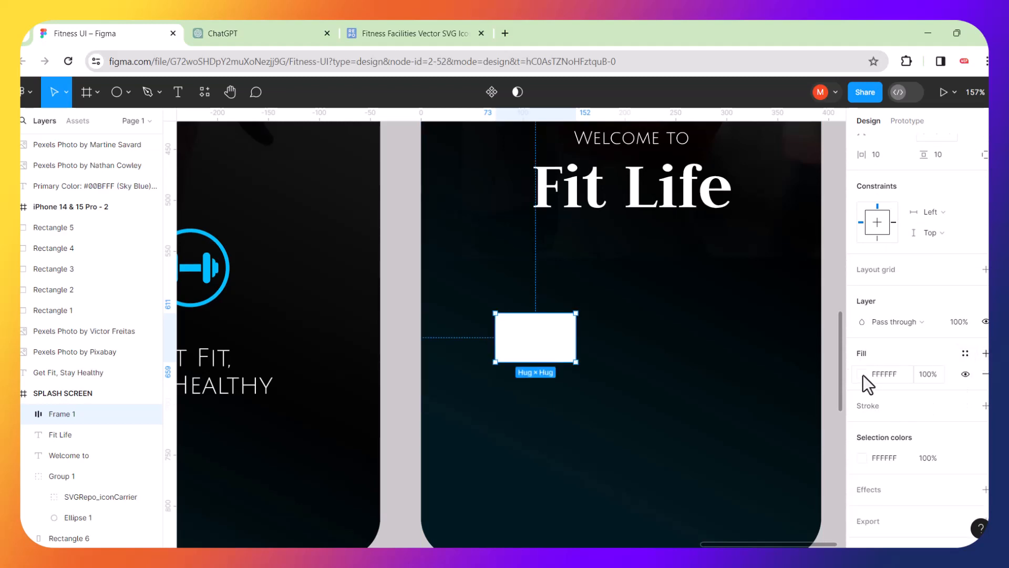
left_click(862, 374)
left_click(706, 479)
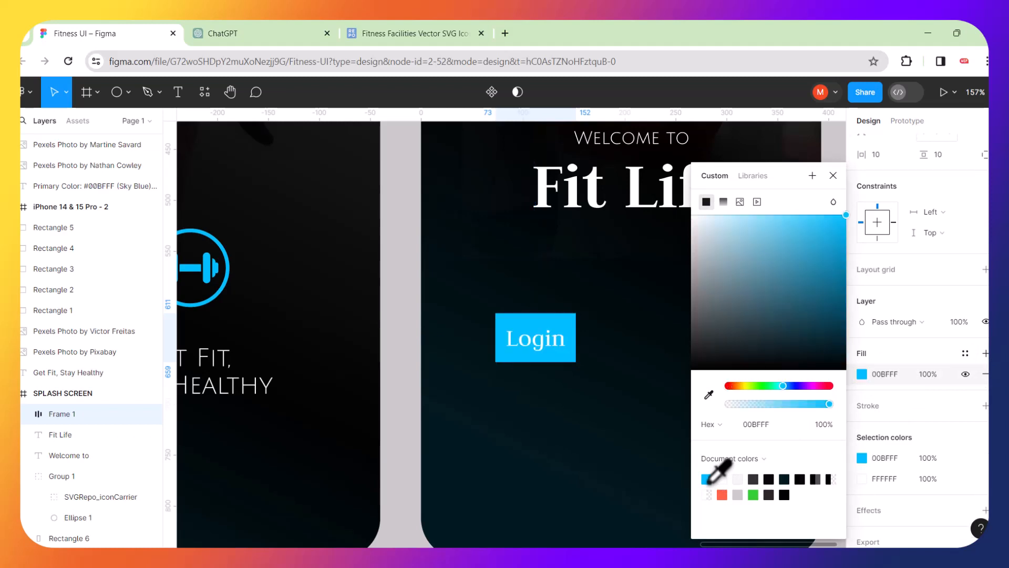
left_click(573, 408)
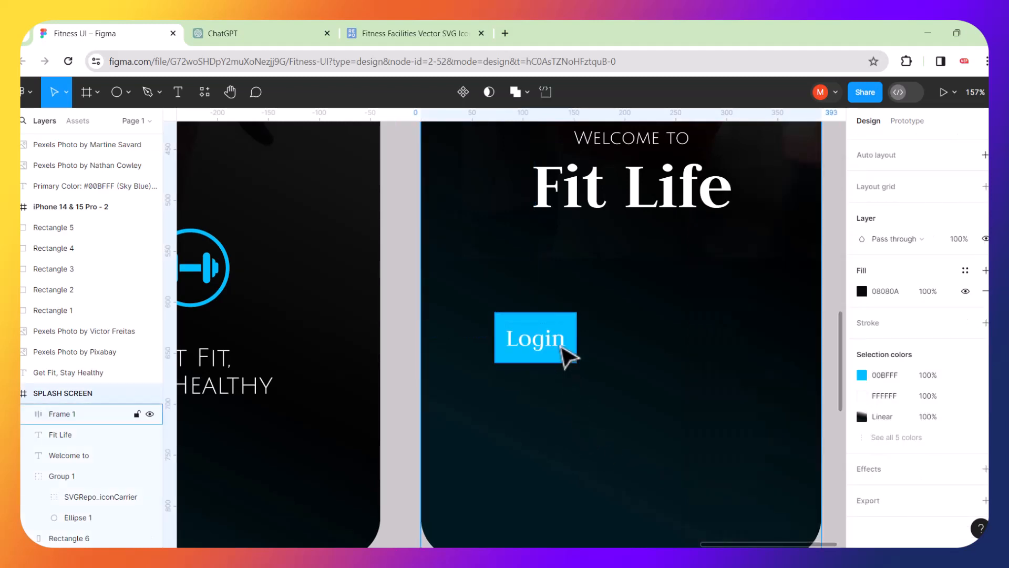
scroll(567, 354, "right", 2)
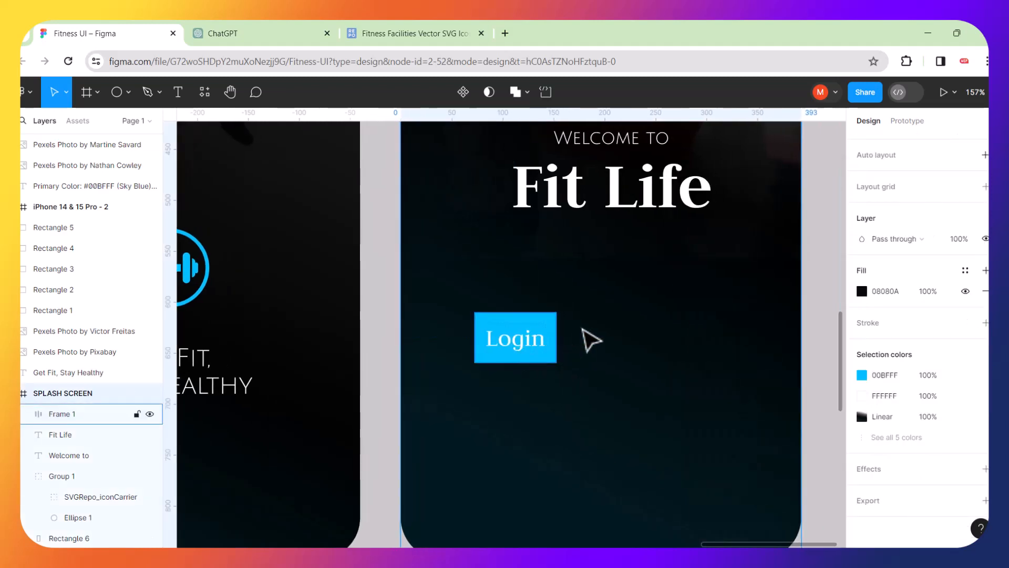
scroll(627, 336, "down", 5)
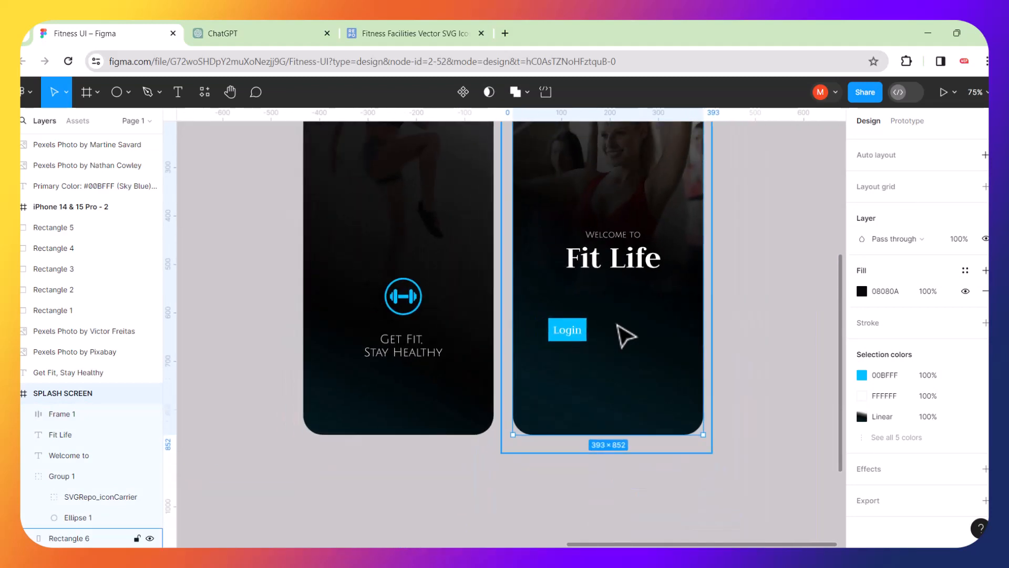
left_click_drag(624, 333, 574, 398)
scroll(575, 397, "up", 2)
key("ctrl+z")
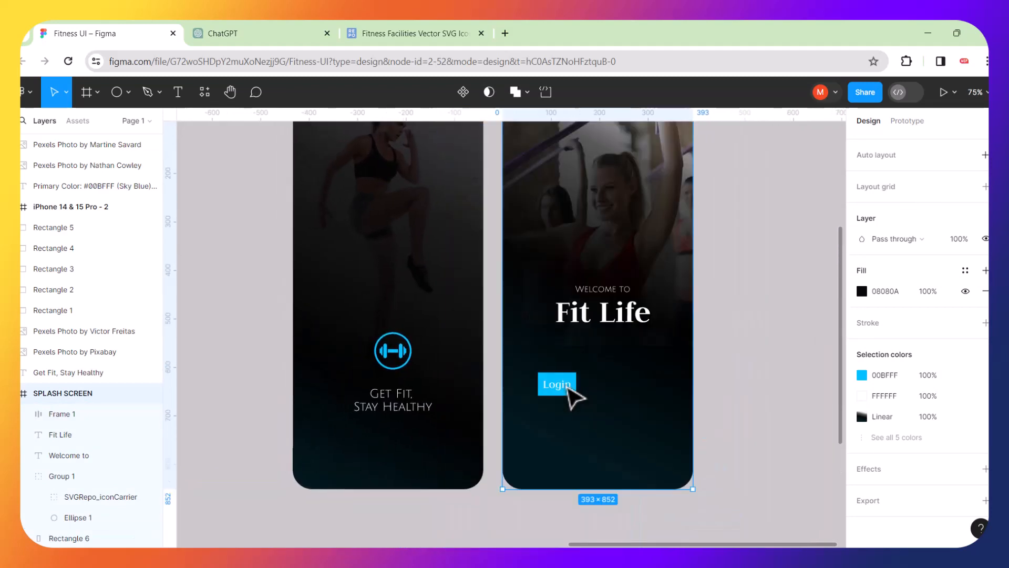
scroll(732, 331, "right", 3)
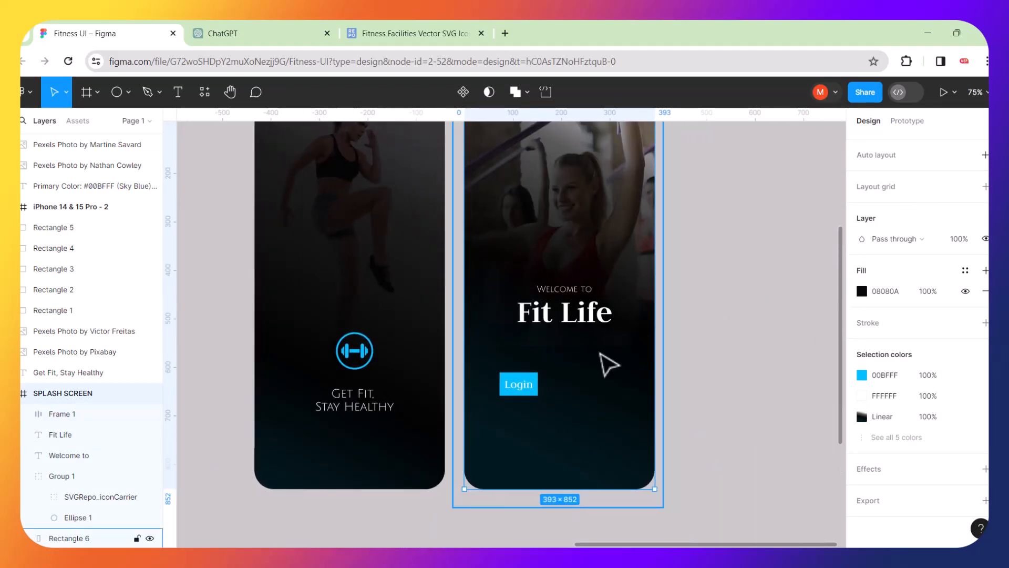
scroll(598, 367, "up", 5)
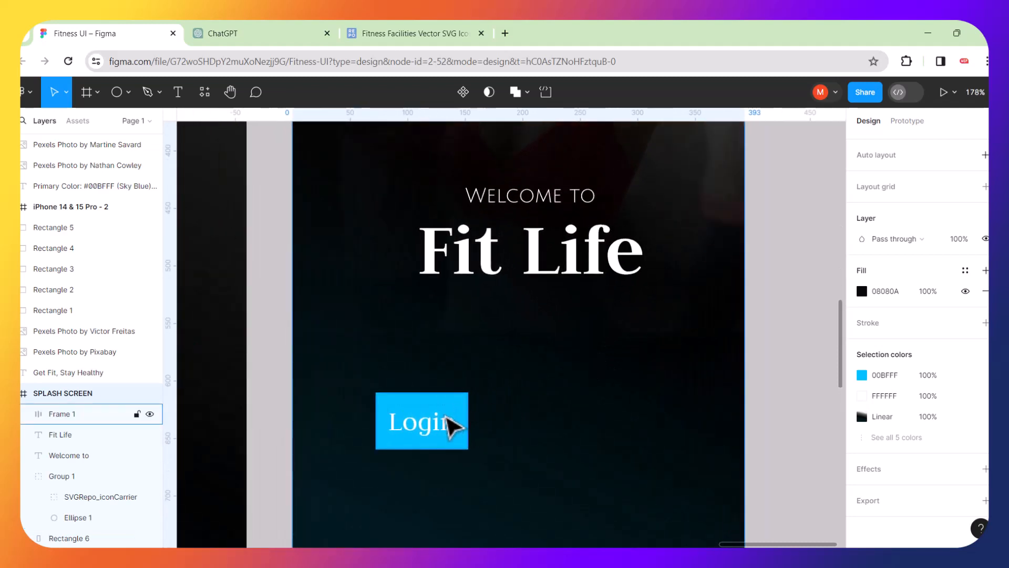
Drag Frame 1's edge to make the Login button a fixed 102 px wide with hugged height.
left_click(466, 415)
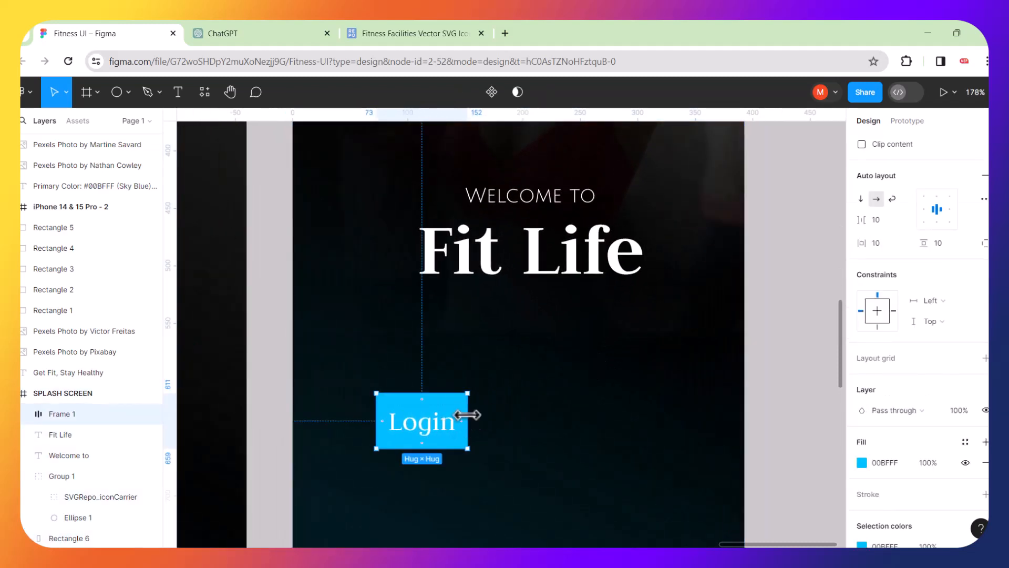
left_click_drag(467, 415, 494, 415)
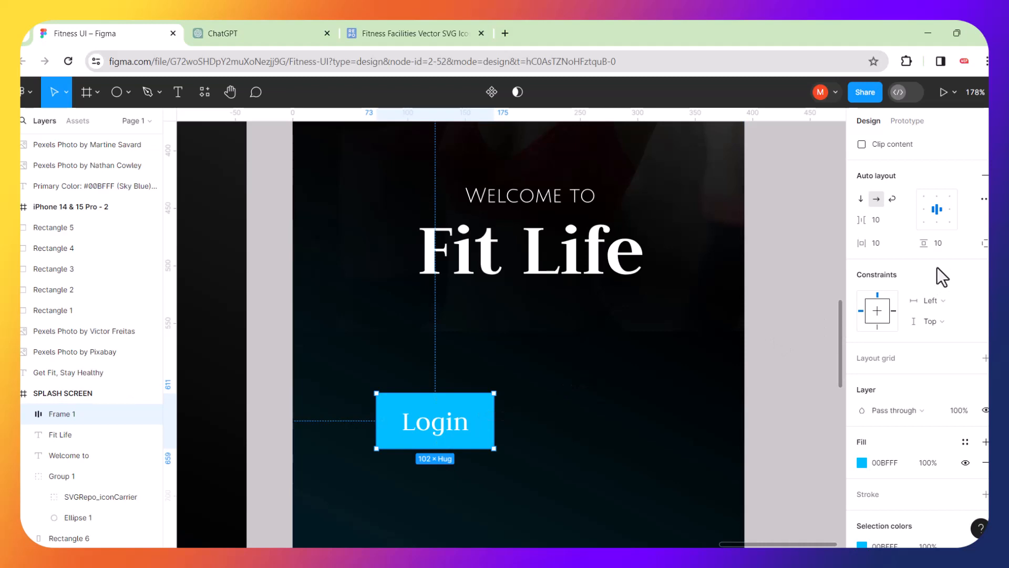
left_click(489, 403)
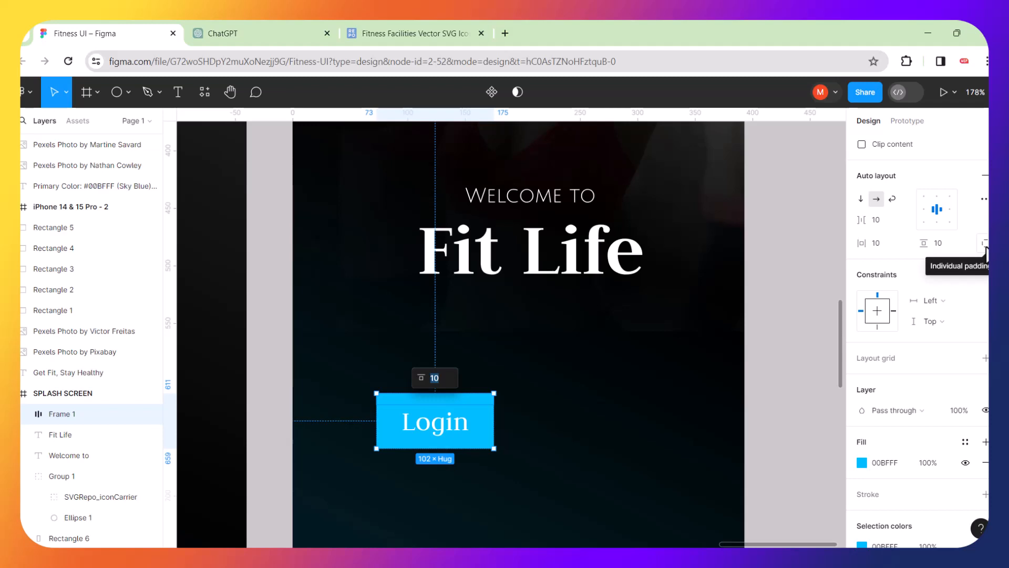
scroll(928, 320, "up", 3)
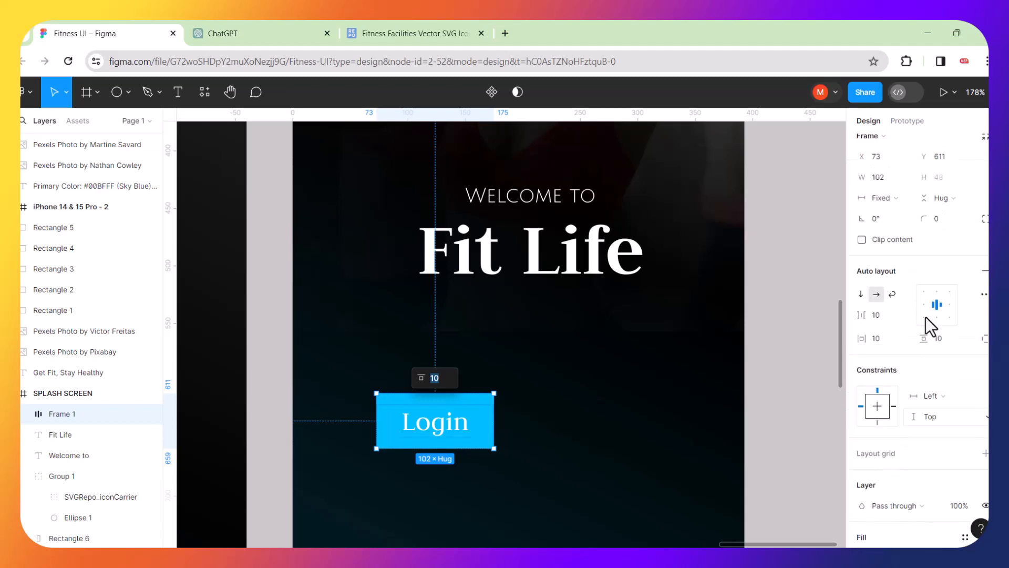
Try corner radii of 20, 10 and 5 on the Login button.
left_click(936, 244)
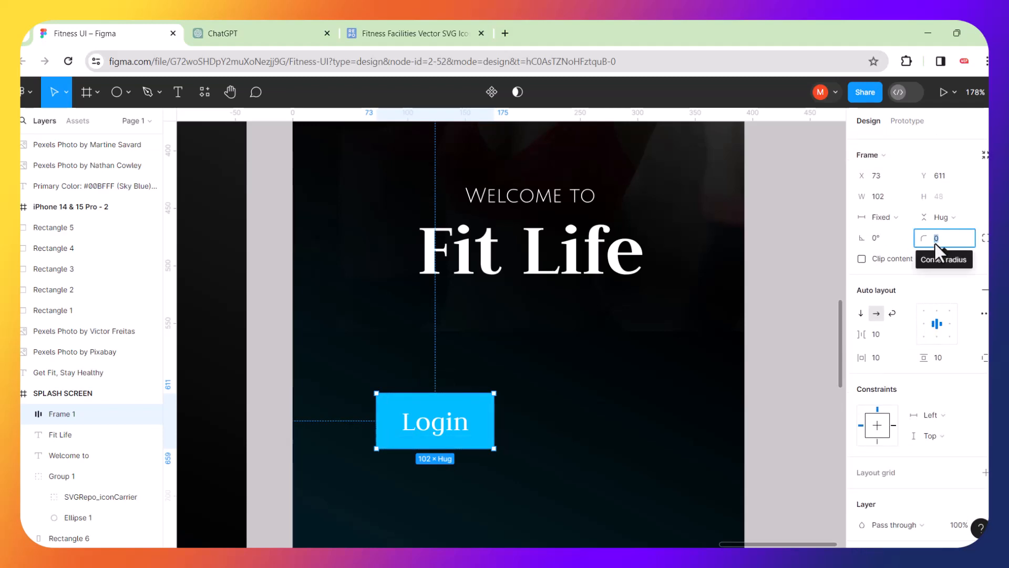
type("2")
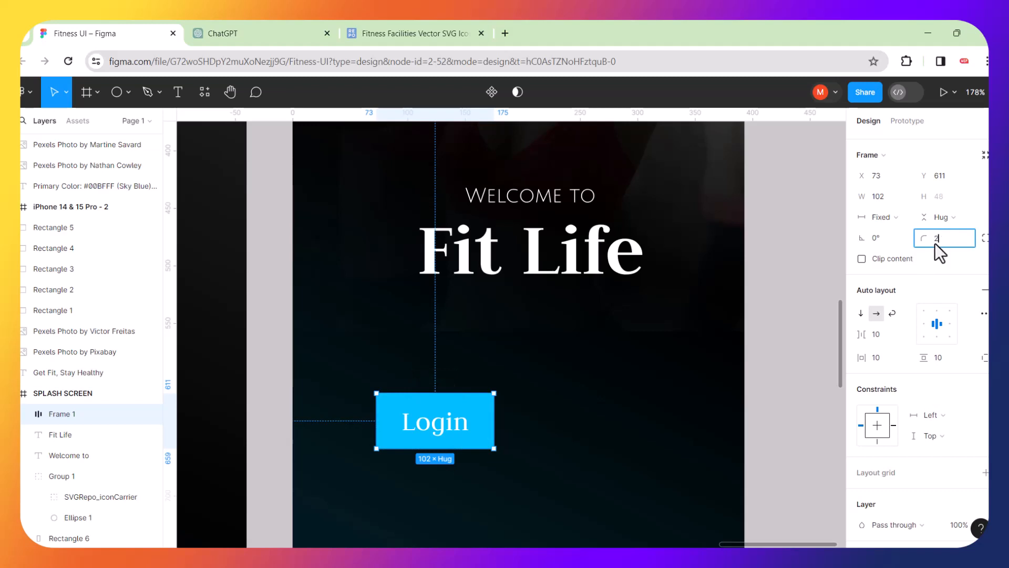
key("Return")
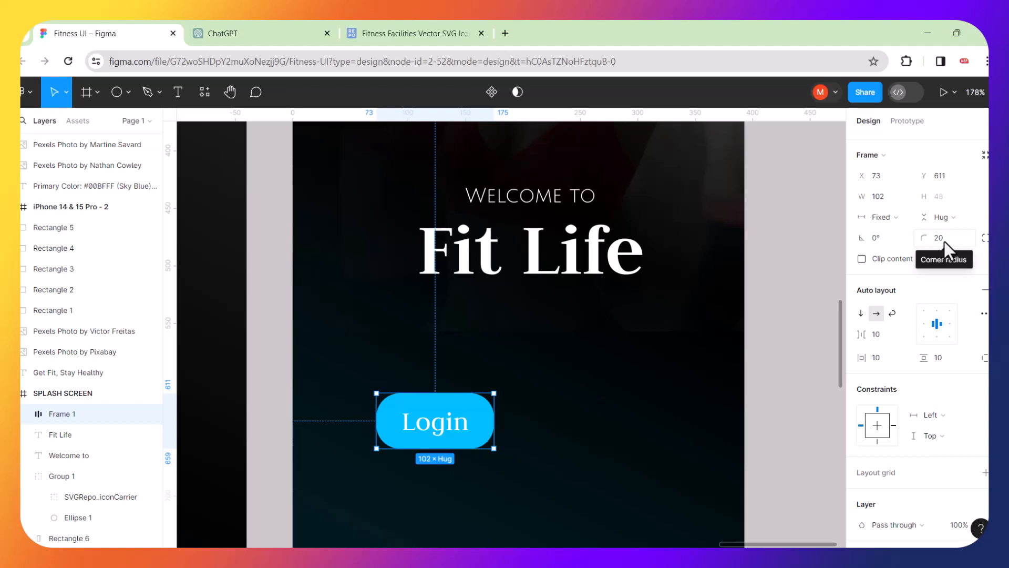
left_click(944, 241)
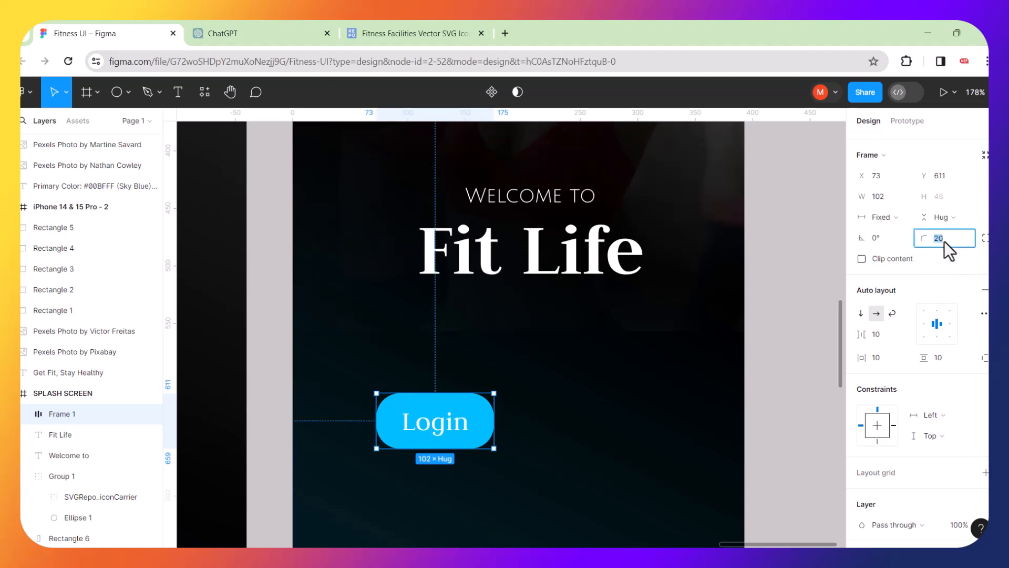
type("10")
key("Return")
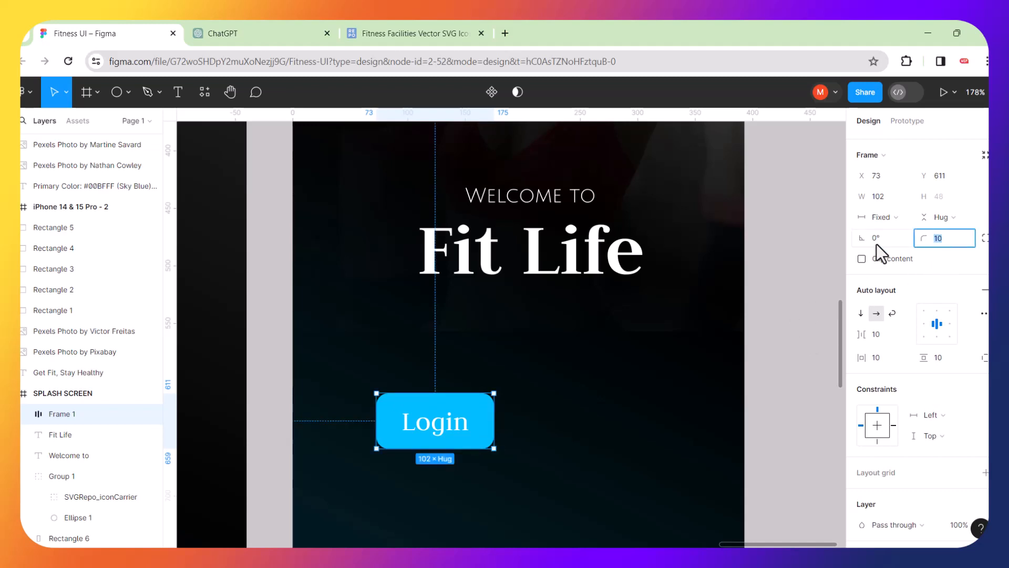
type("5")
key("Return")
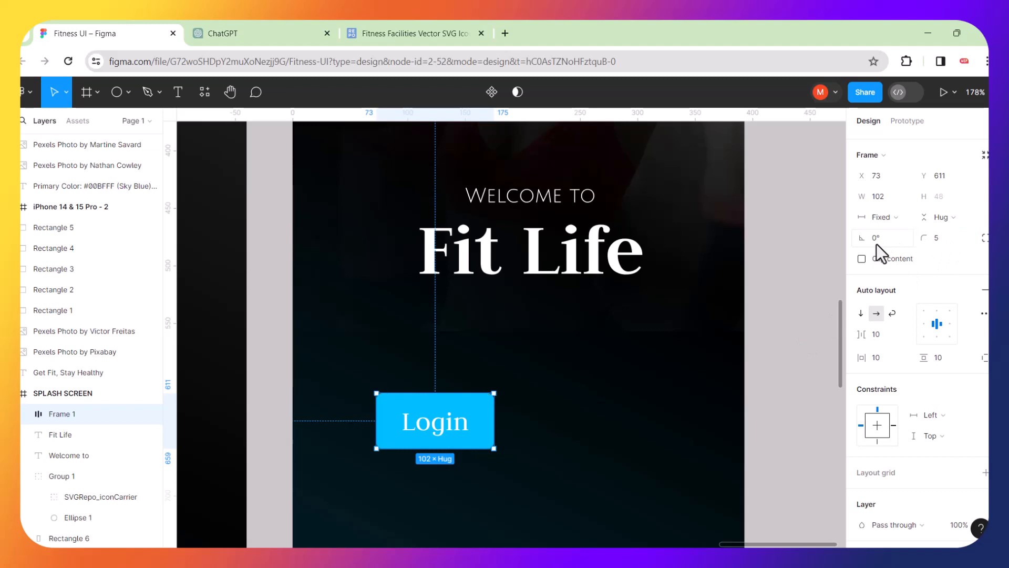
Restore the accidentally deleted button and set its corner radius to 7.
key("Delete")
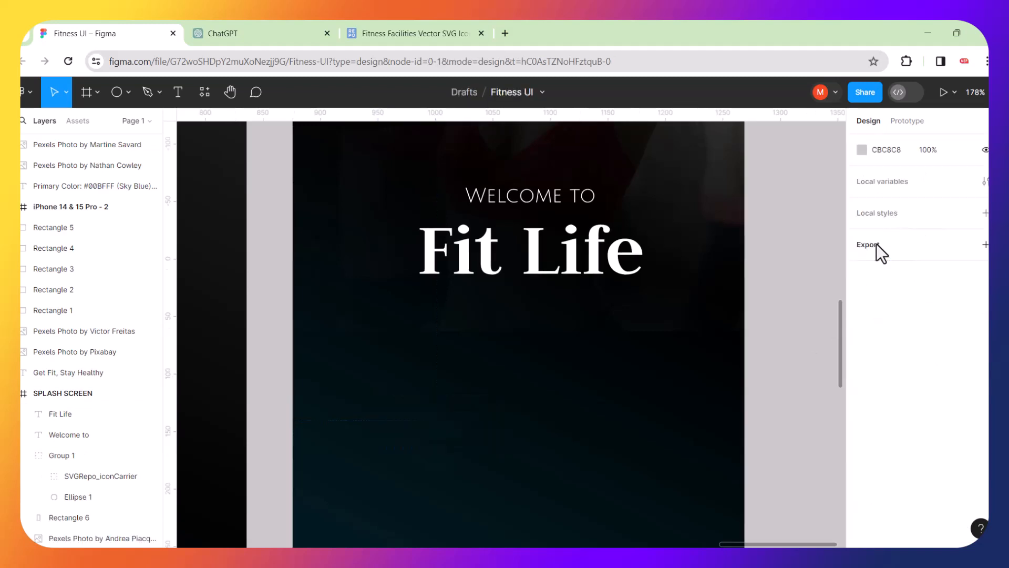
key("ctrl+z")
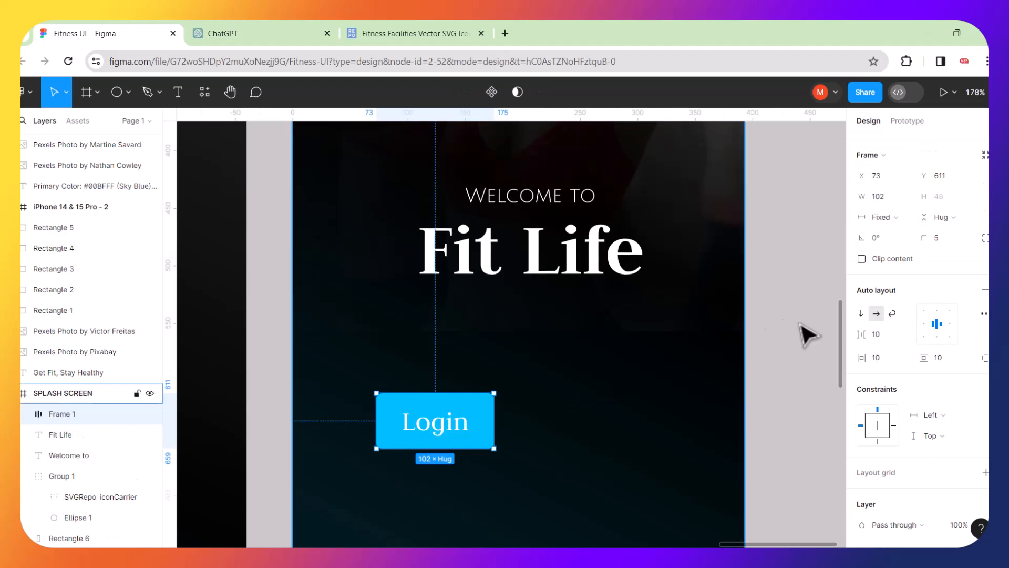
left_click(945, 241)
key("BackSpace")
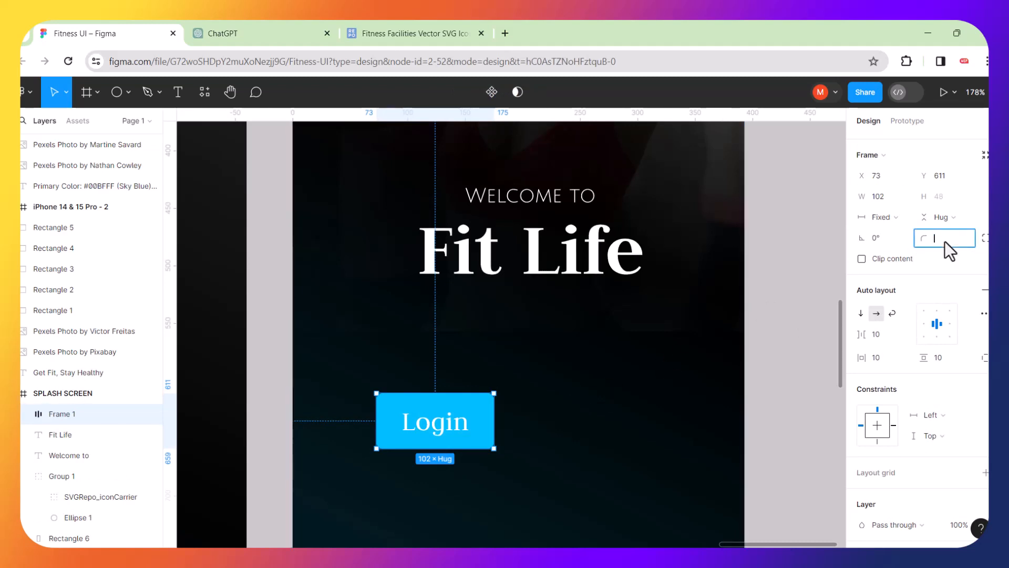
type("7")
left_click(792, 327)
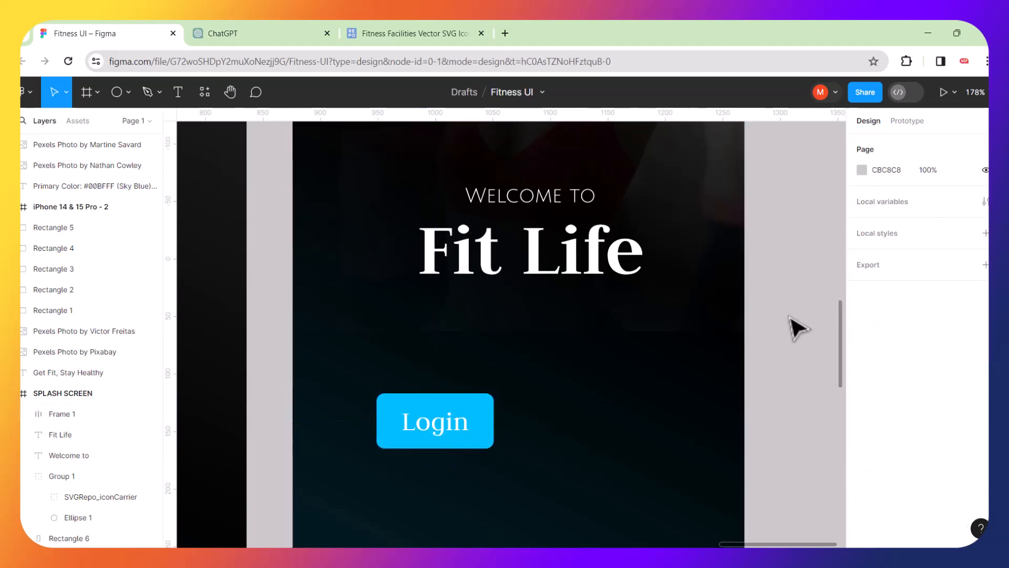
scroll(671, 314, "down", 5)
scroll(671, 314, "up", 2)
scroll(670, 314, "right", 1)
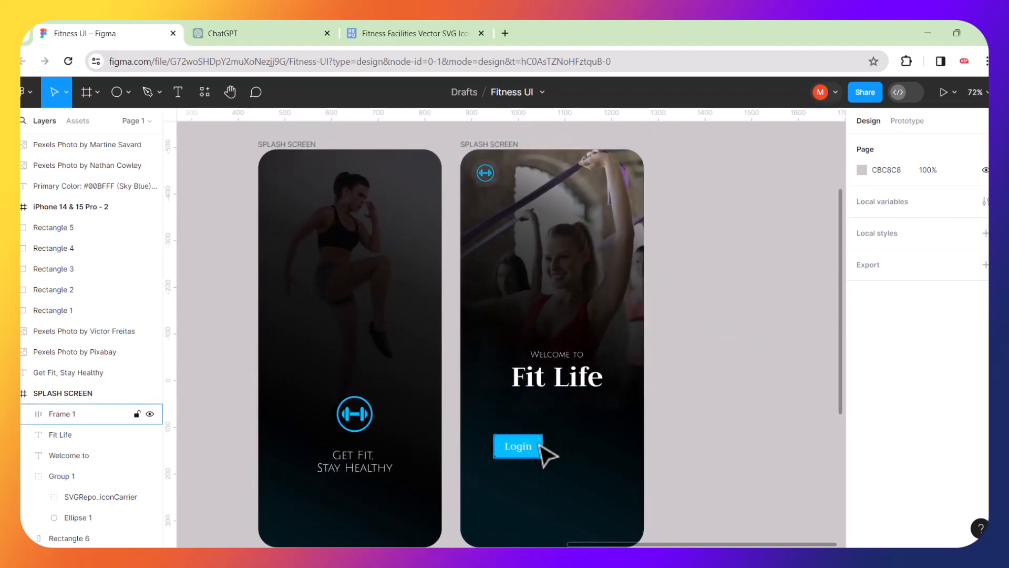
left_click(540, 444)
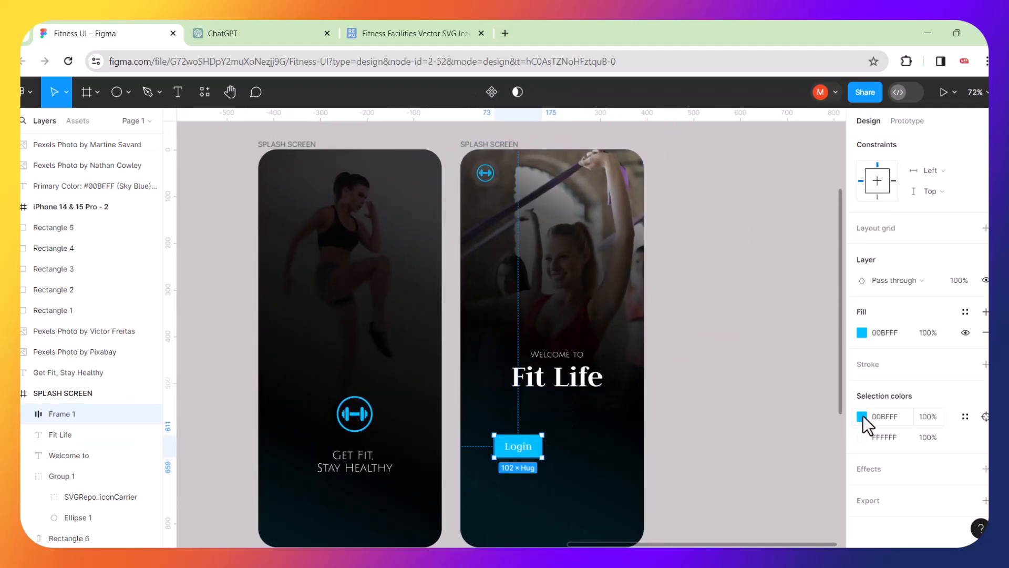
left_click(862, 331)
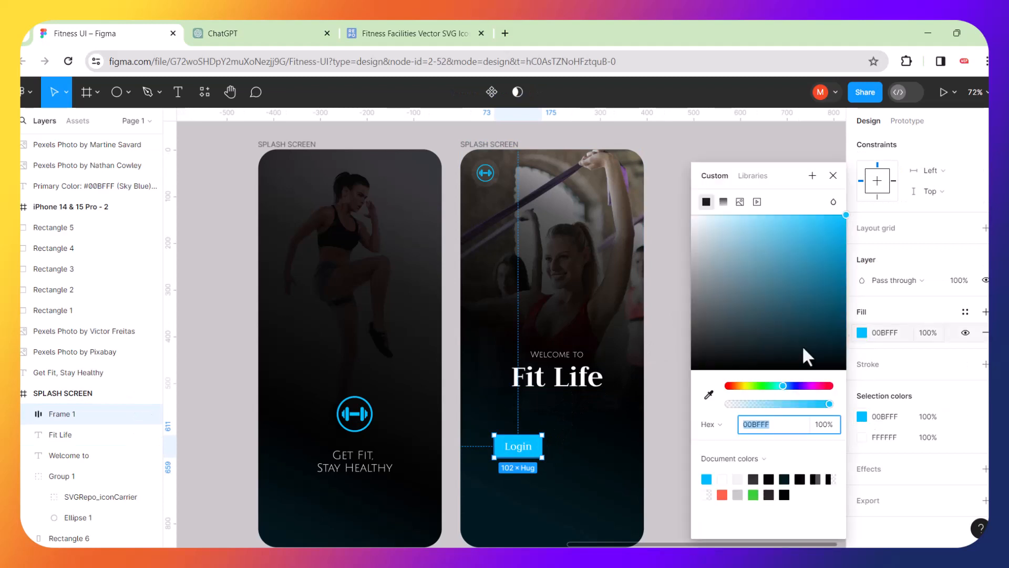
left_click(709, 395)
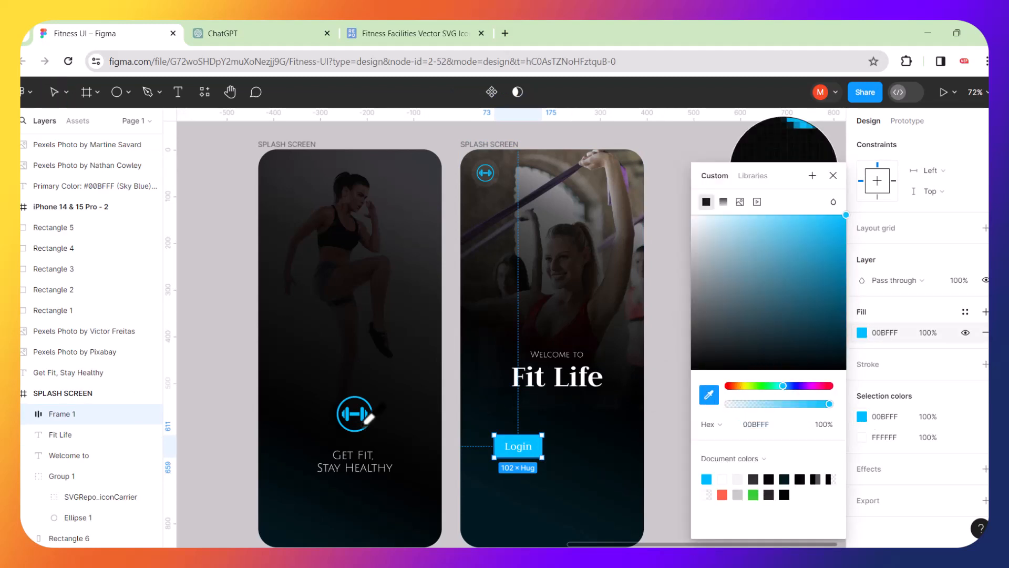
left_click(363, 415)
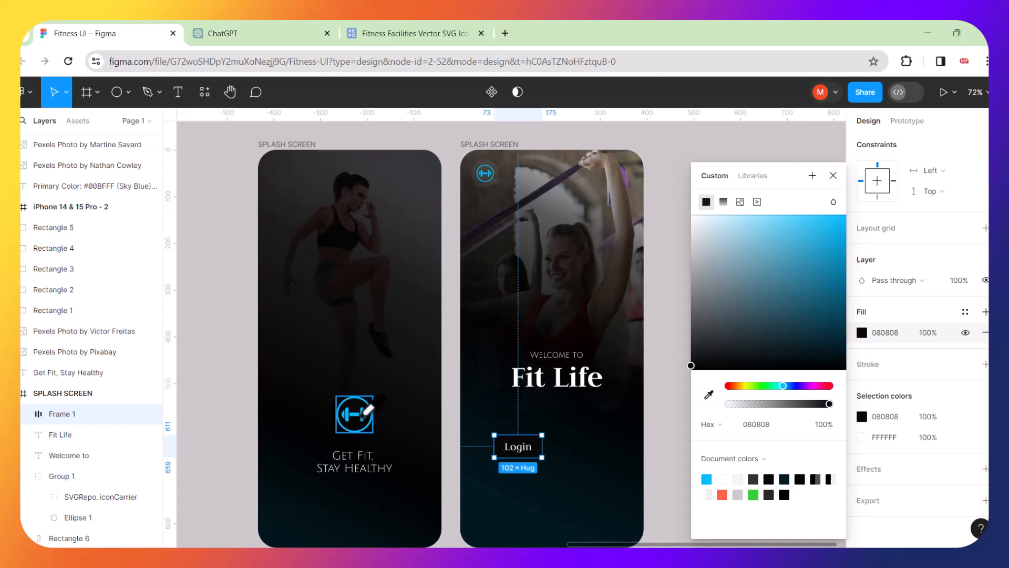
key("ctrl+z")
left_click(708, 396)
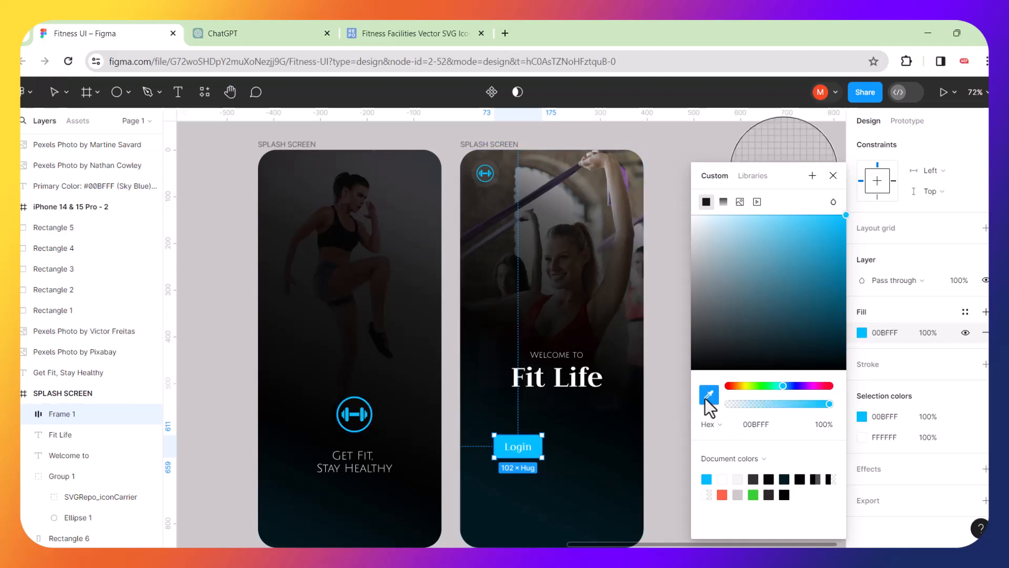
left_click(362, 413)
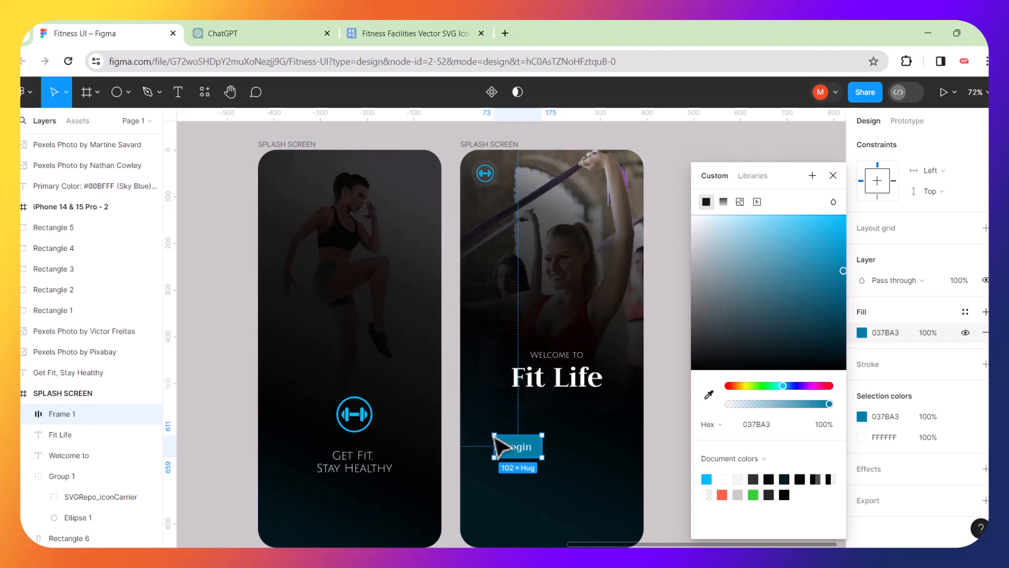
key("ctrl+z")
left_click(664, 428)
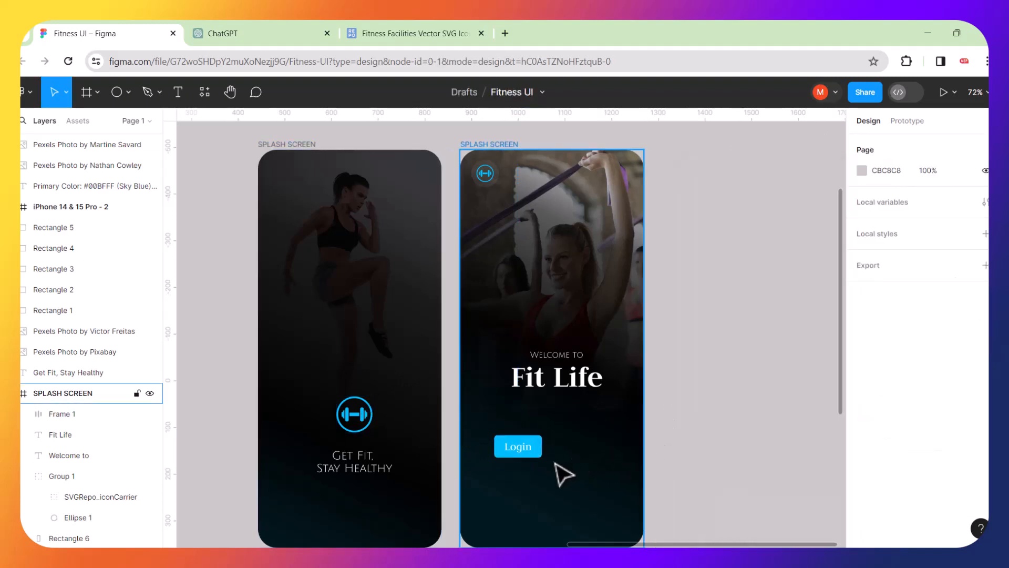
Drag the 95×95 FF6347 swatch, Rectangle 2, next to the second splash screen.
scroll(564, 475, "up", 3)
scroll(563, 475, "down", 5)
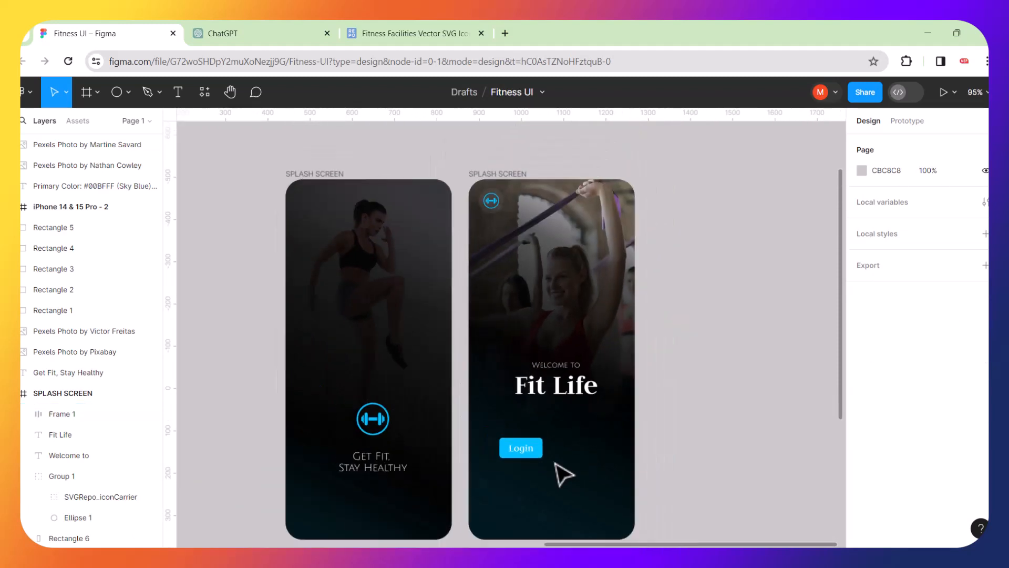
scroll(563, 474, "down", 3)
scroll(423, 432, "left", 10)
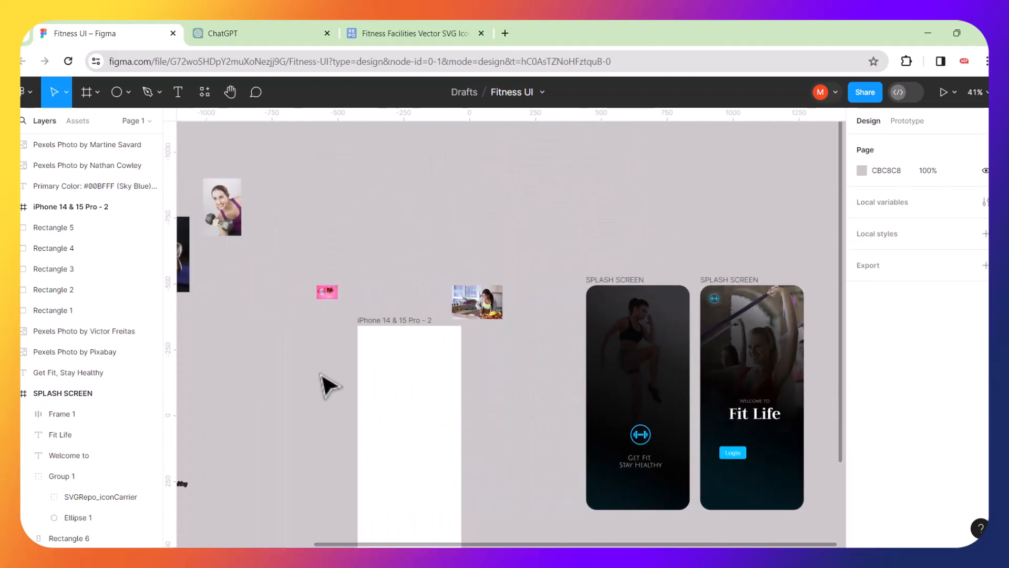
scroll(331, 385, "left", 2)
left_click(382, 358)
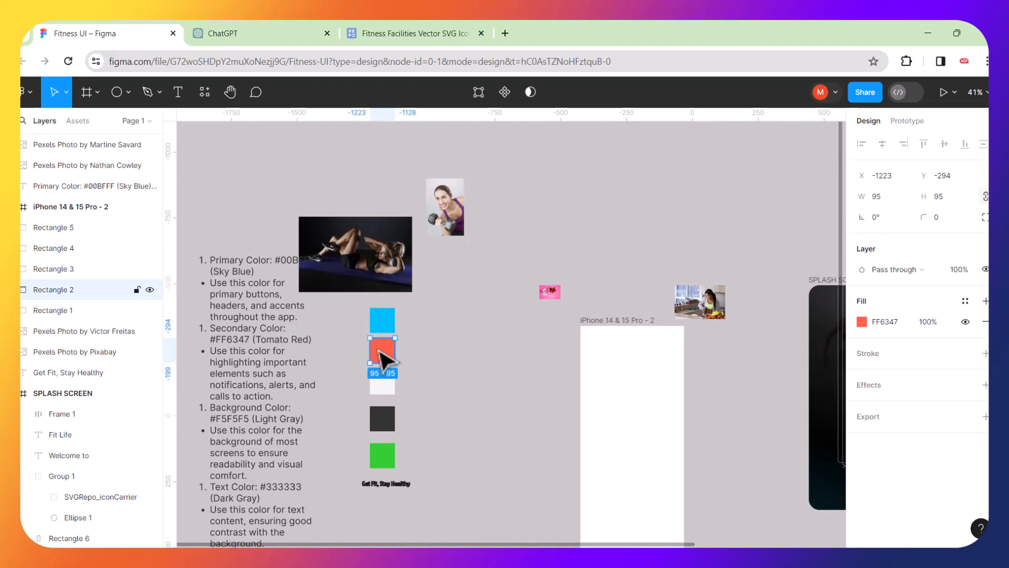
left_click(426, 352)
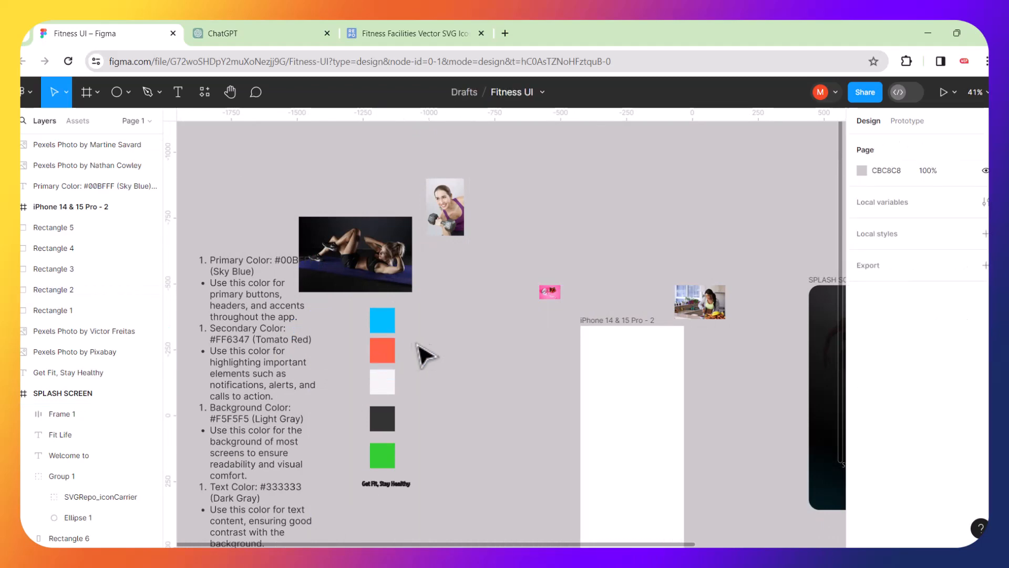
left_click(391, 353)
scroll(391, 349, "down", 5, "ctrl")
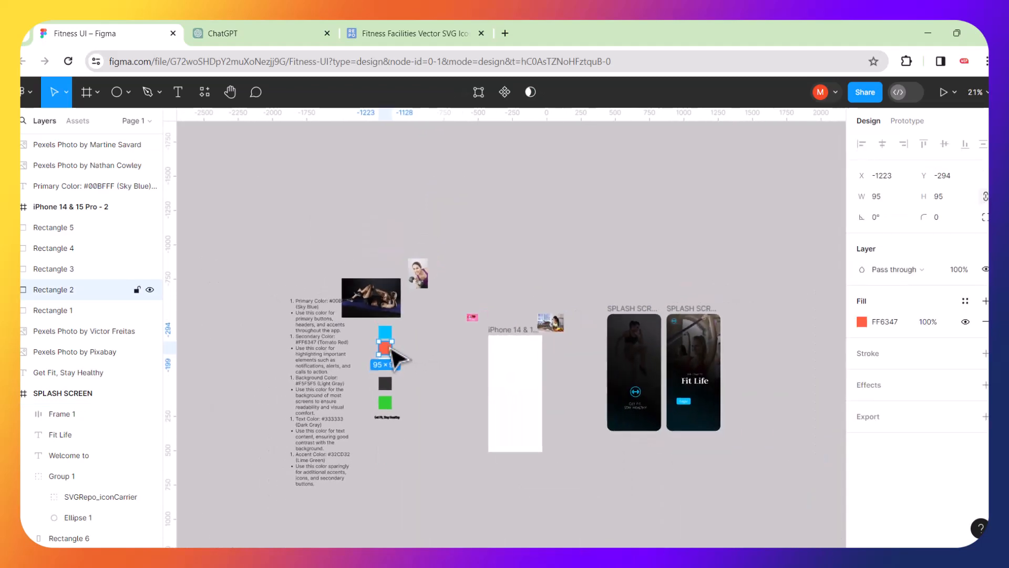
left_click_drag(389, 353, 756, 392)
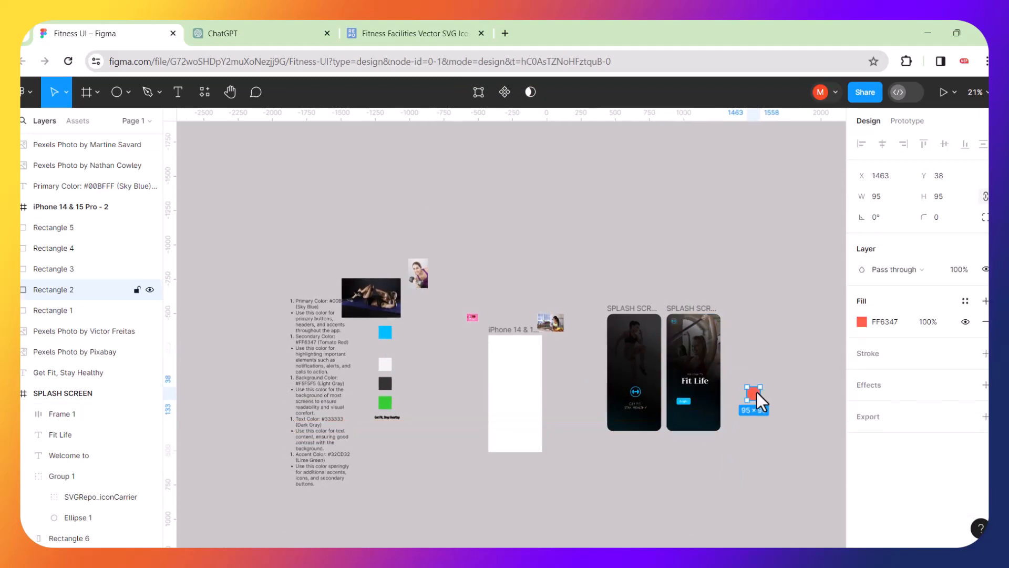
scroll(756, 392, "up", 4, "ctrl")
scroll(757, 392, "right", 2)
scroll(757, 393, "up", 3, "ctrl")
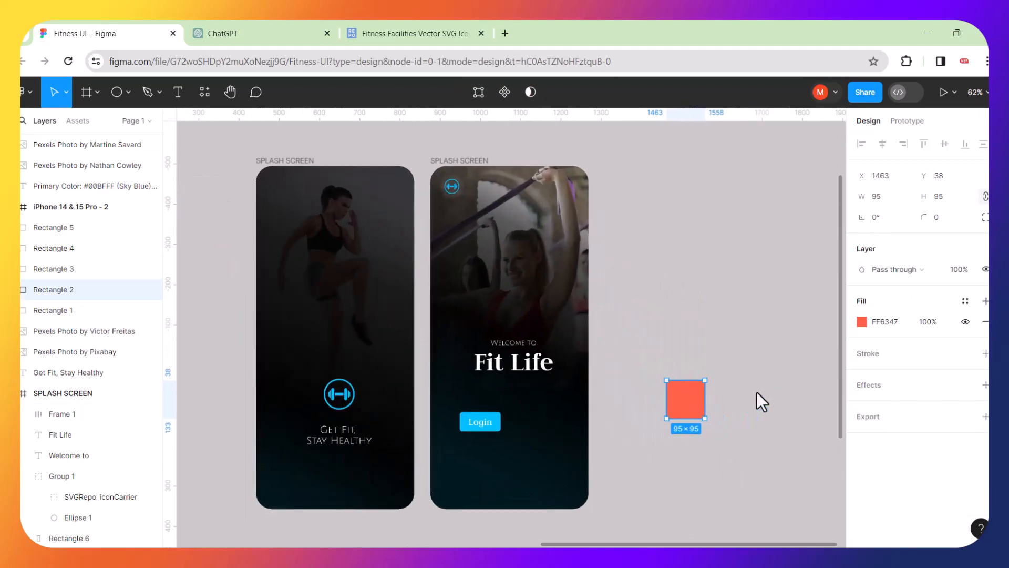
scroll(619, 403, "up", 3, "ctrl")
Eyedrop the FF6347 swatch to fill the Login button tomato red.
left_click(434, 423)
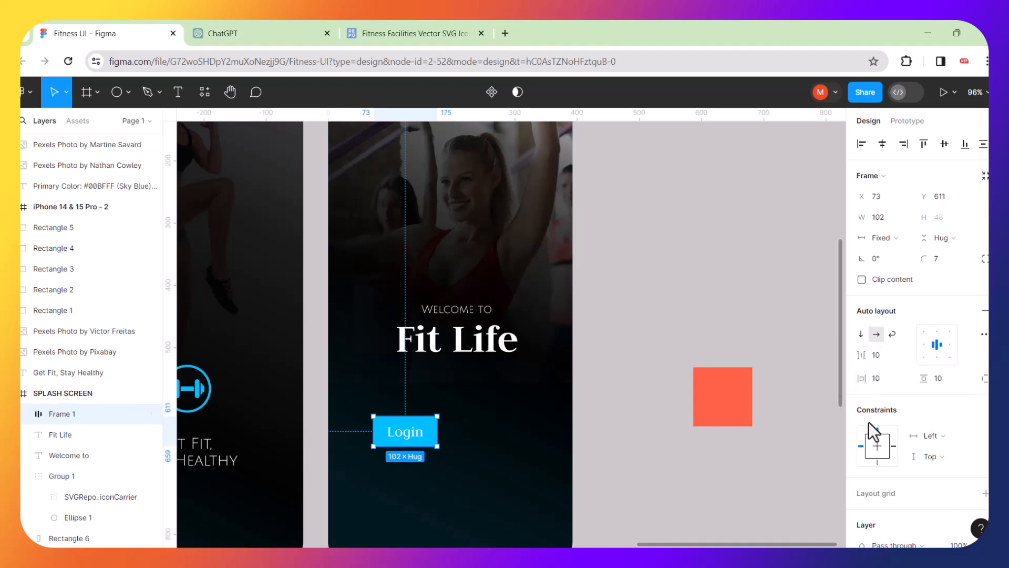
scroll(894, 341, "down", 5)
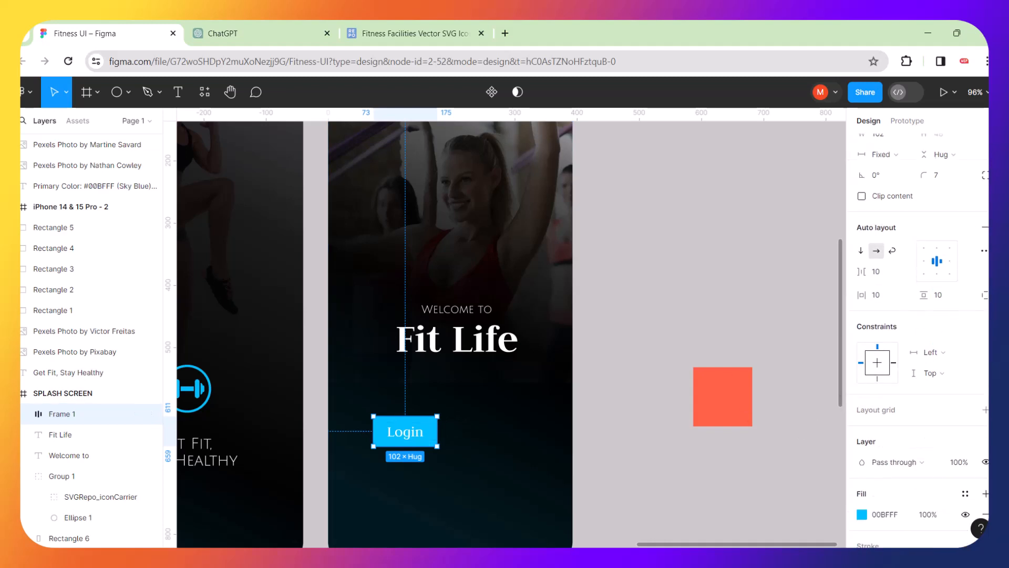
left_click(863, 332)
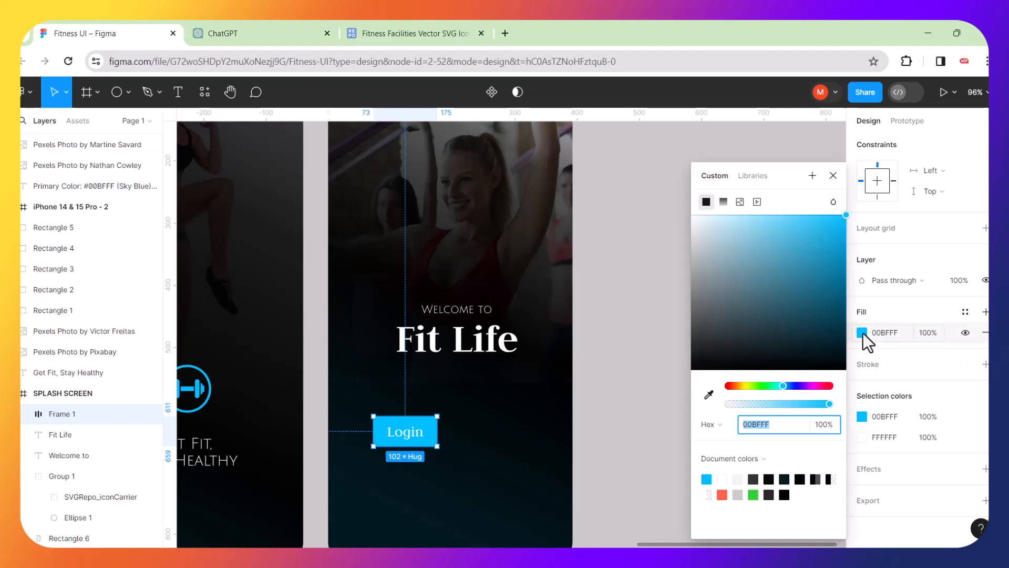
left_click(708, 394)
left_click(722, 497)
left_click(638, 460)
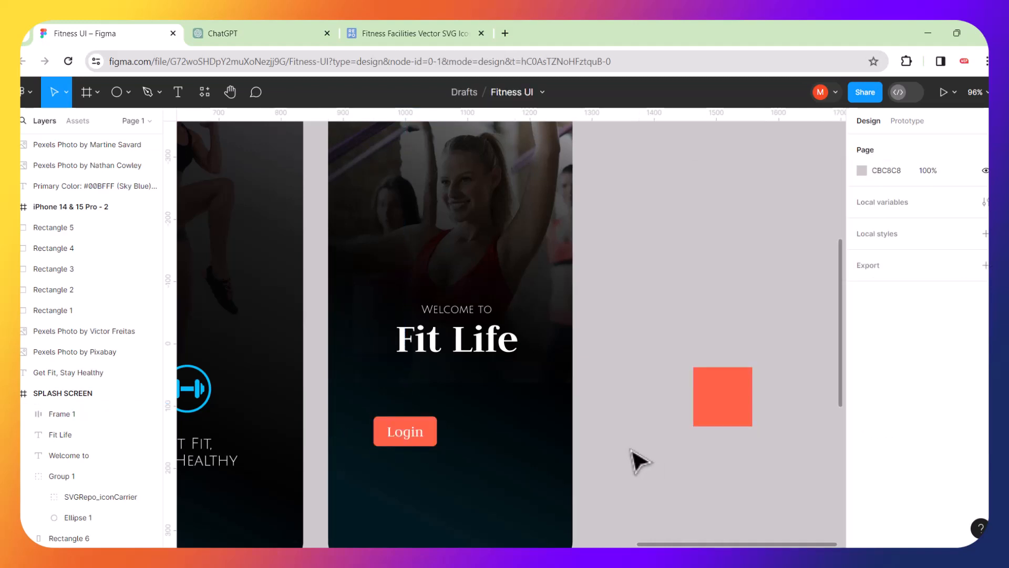
scroll(636, 461, "down", 3)
scroll(634, 461, "down", 2)
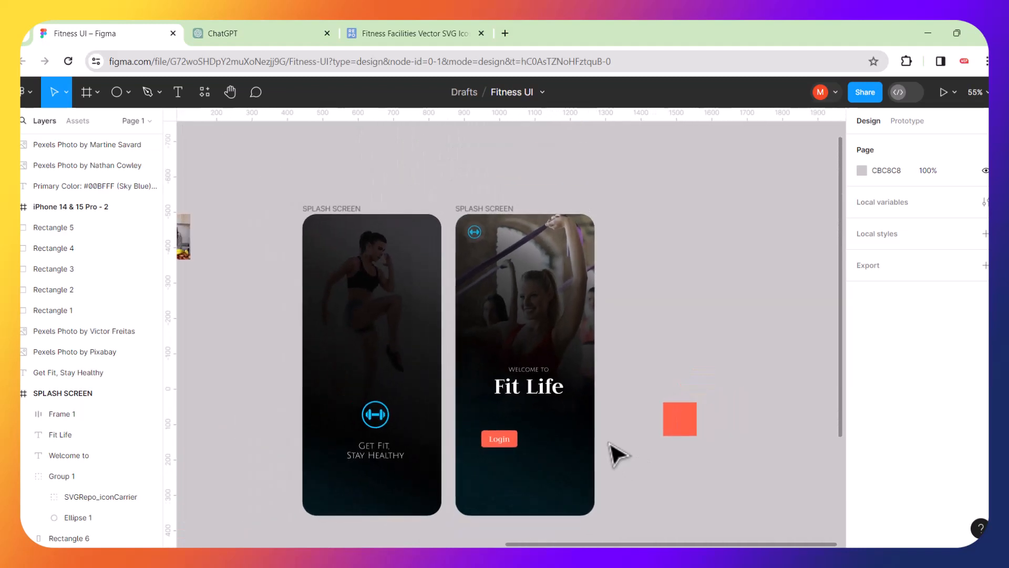
scroll(588, 438, "up", 4)
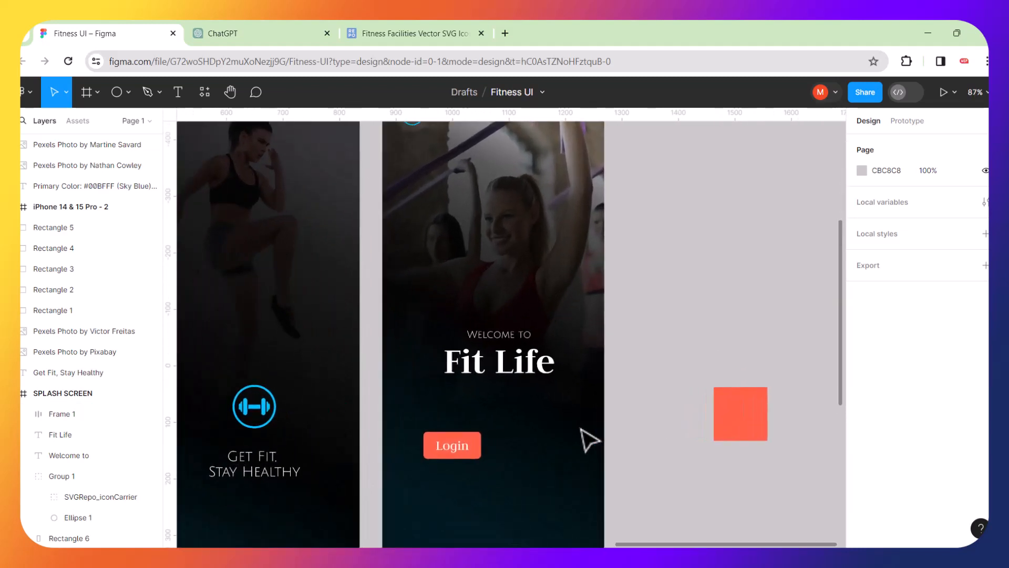
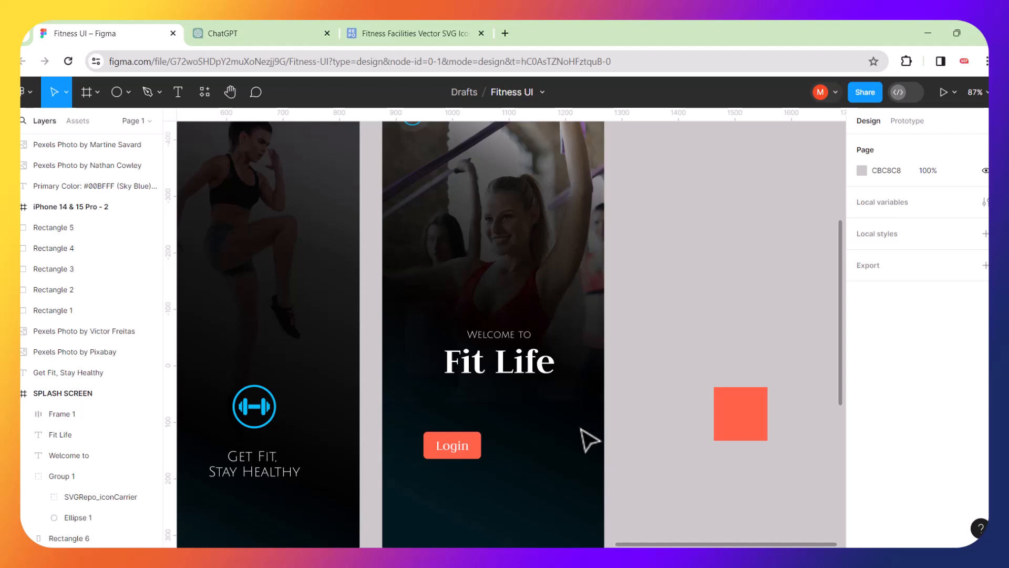
Duplicate the Login button beside it, remove the copy's fill, and give it an FF6347 stroke.
left_click(475, 451)
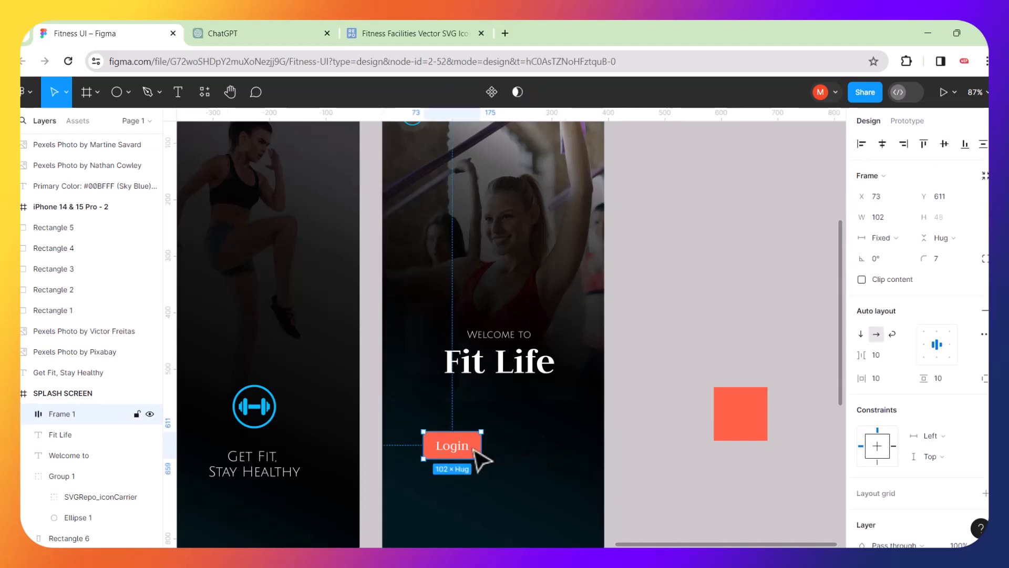
left_click_drag(475, 450, 541, 448)
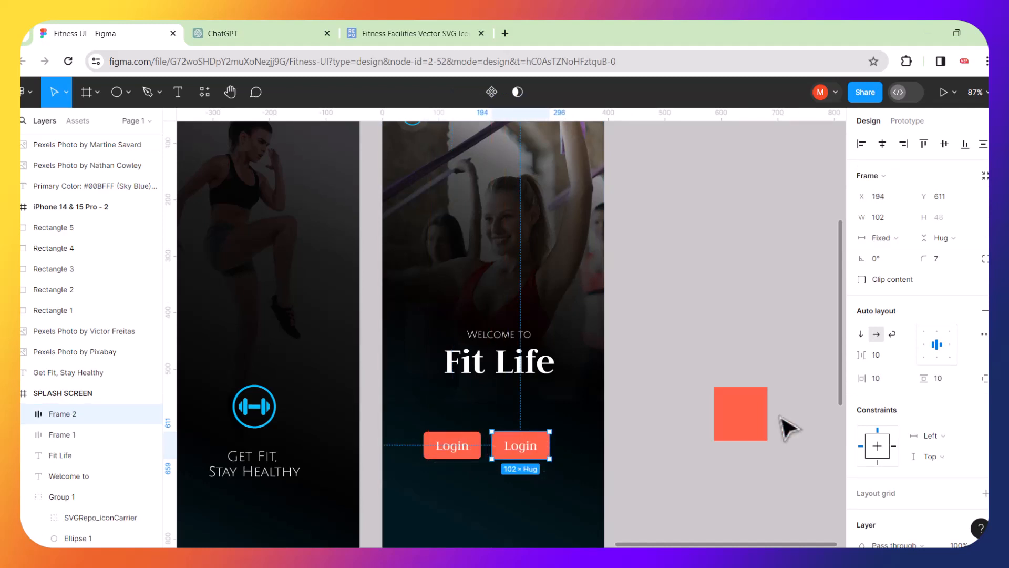
scroll(979, 359, "down", 2)
scroll(978, 359, "down", 3)
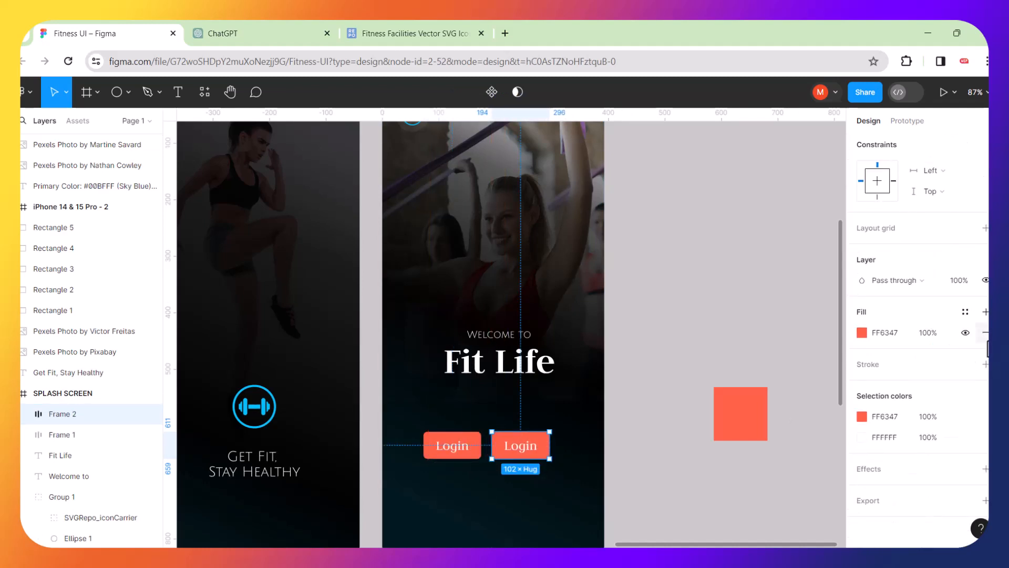
left_click(986, 332)
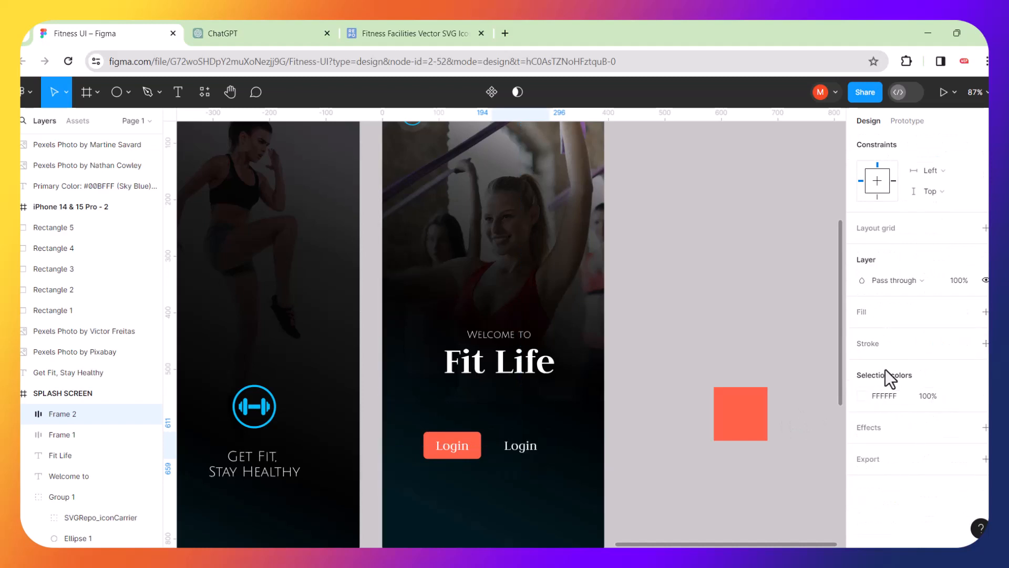
left_click(985, 344)
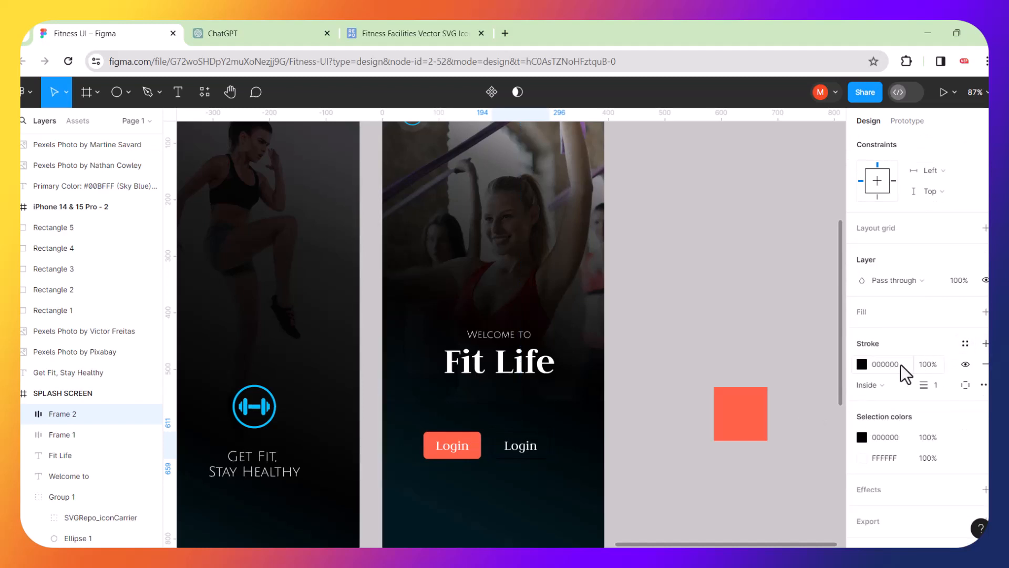
left_click(863, 365)
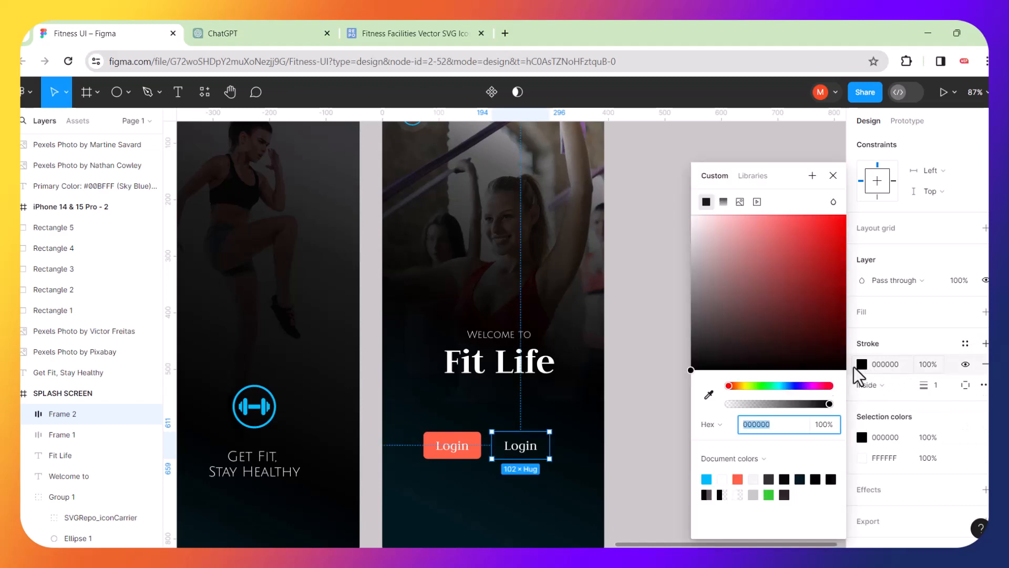
left_click(738, 479)
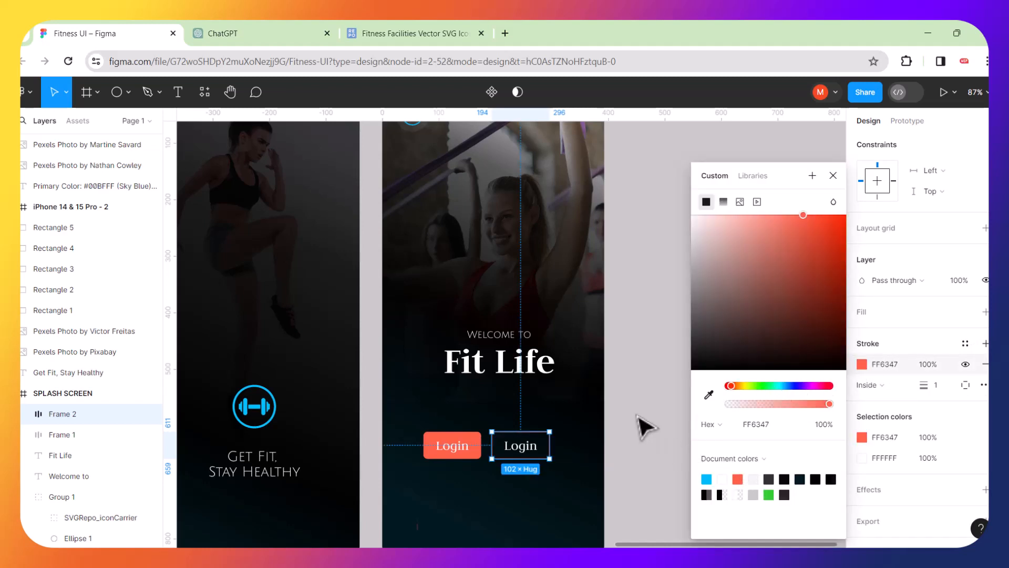
left_click(645, 424)
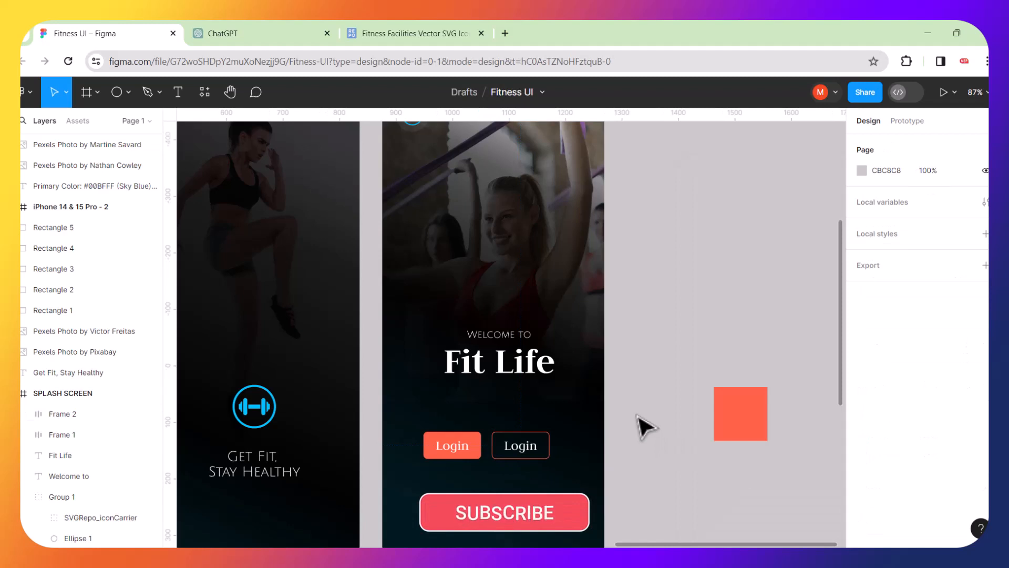
Change the copied button's label to 'Sign up'.
double_click(520, 446)
double_click(519, 447)
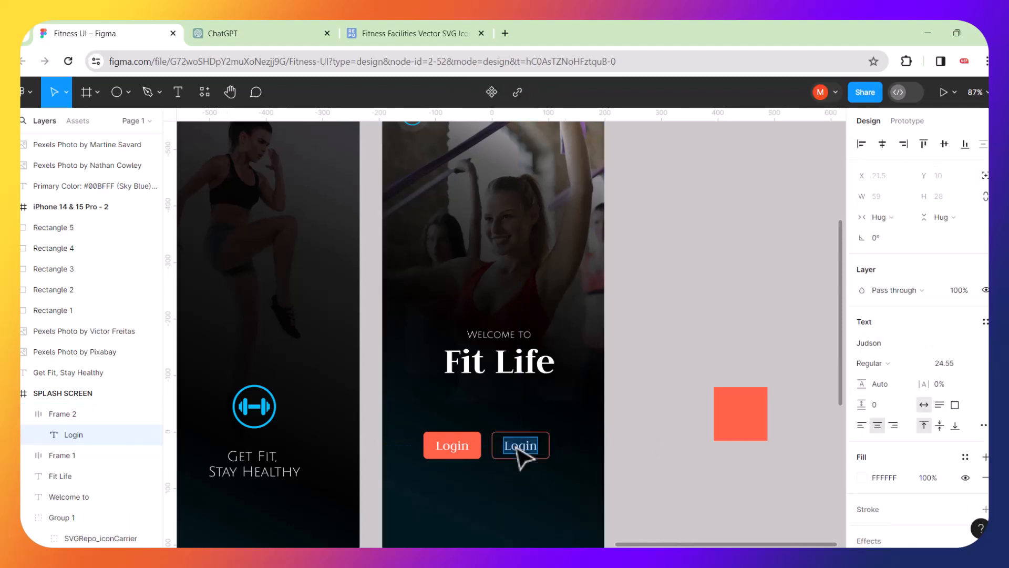
type("R")
key("BackSpace")
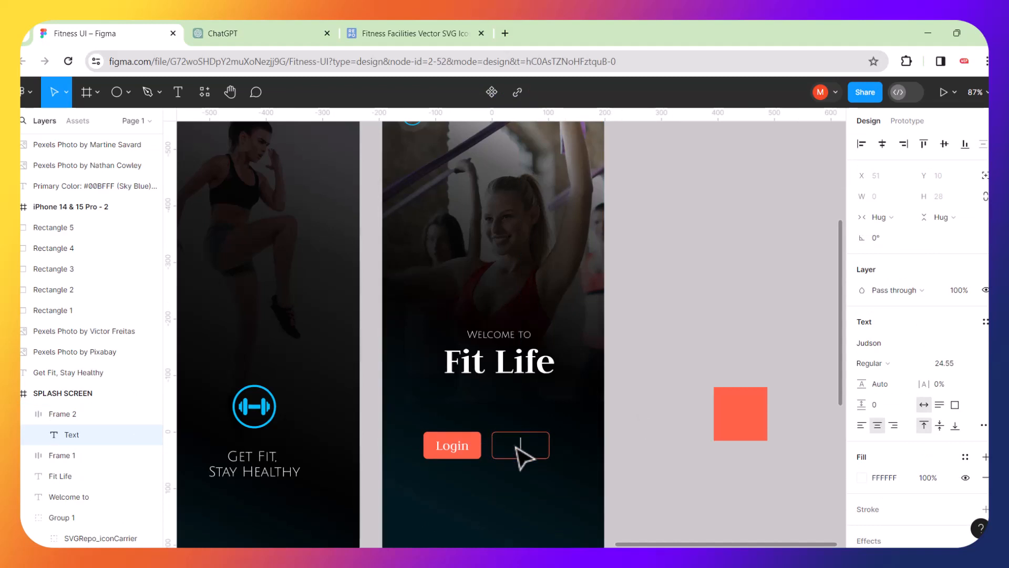
type("Sign up")
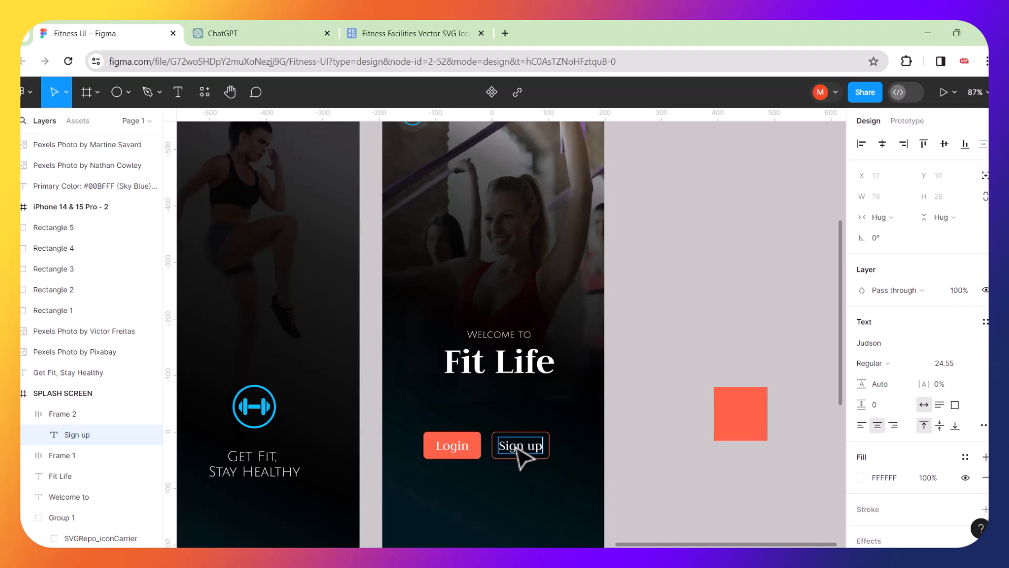
key("Escape")
left_click(679, 451)
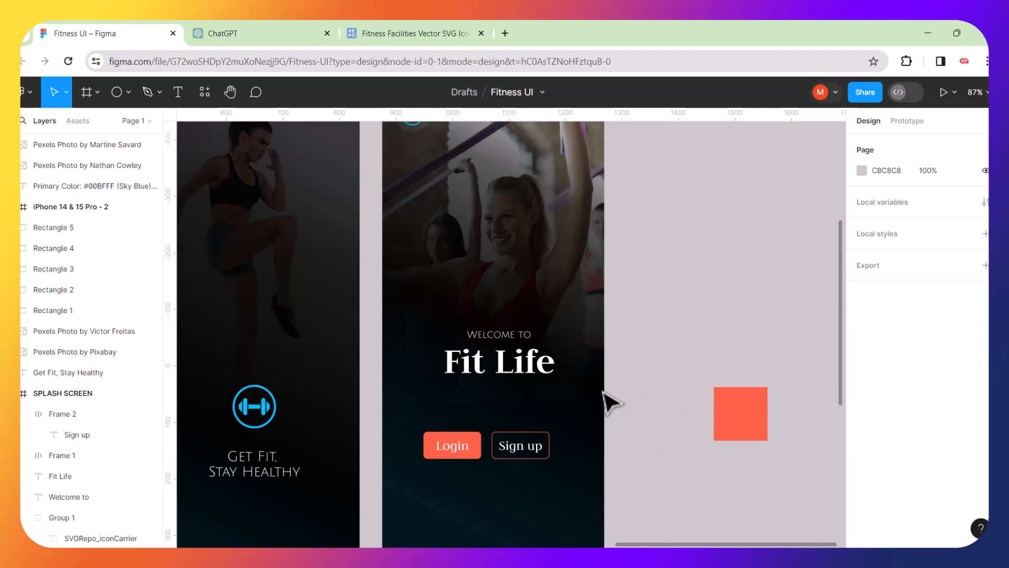
Nudge the Login button slightly to the right.
scroll(605, 403, "down", 5)
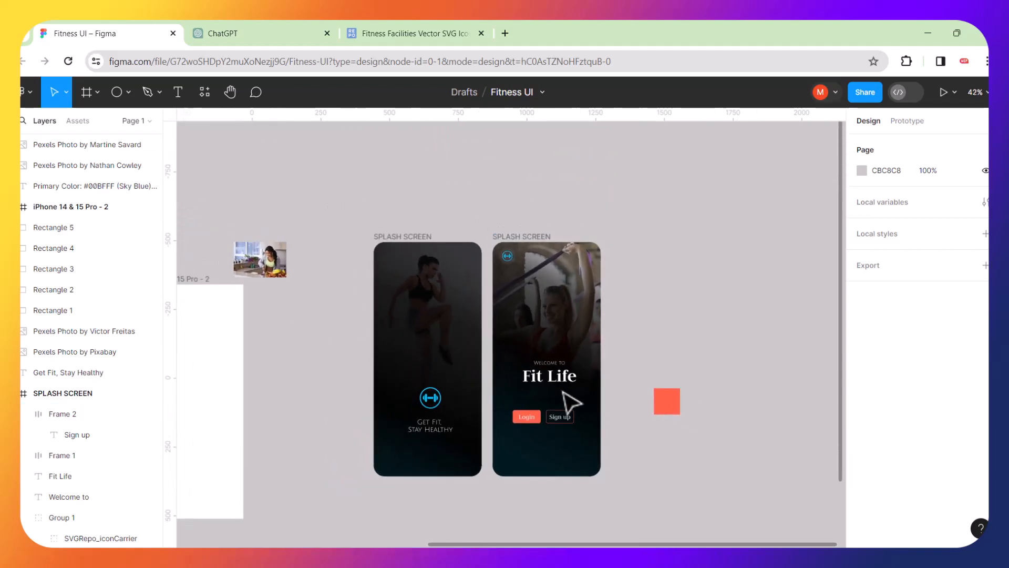
scroll(563, 406, "up", 2)
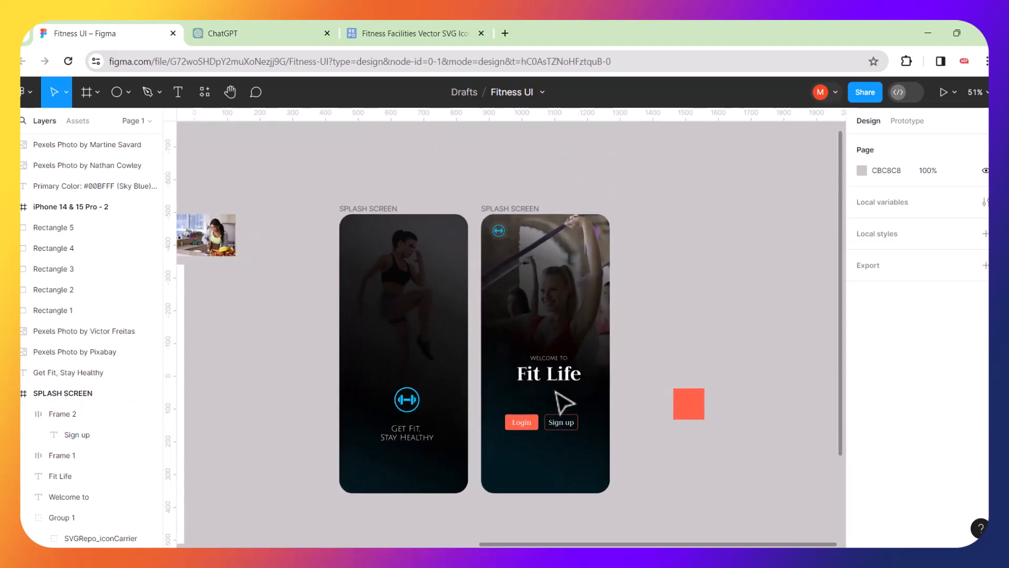
scroll(557, 392, "up", 2)
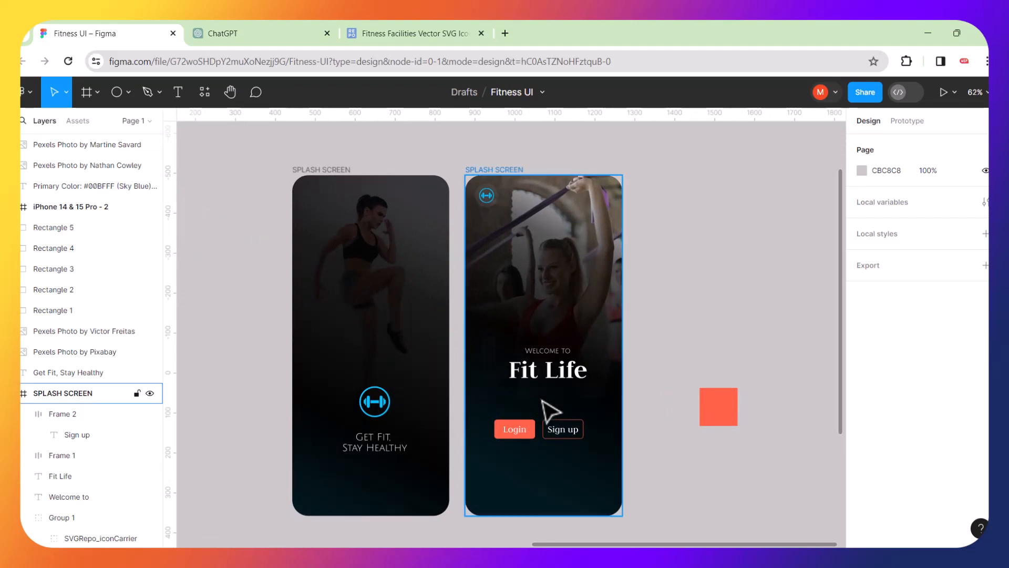
scroll(550, 410, "up", 5)
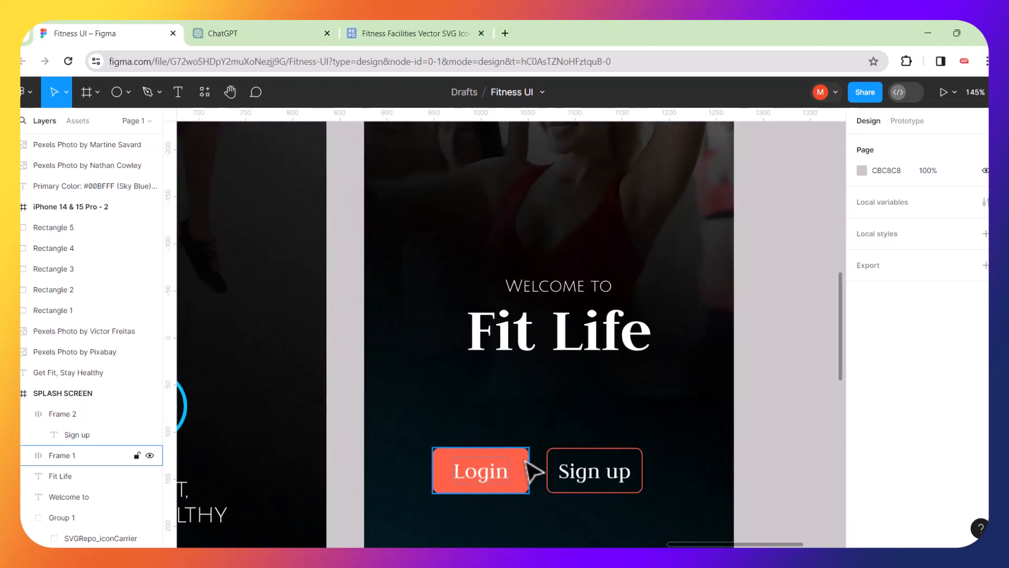
left_click(524, 467)
left_click_drag(523, 463, 535, 465)
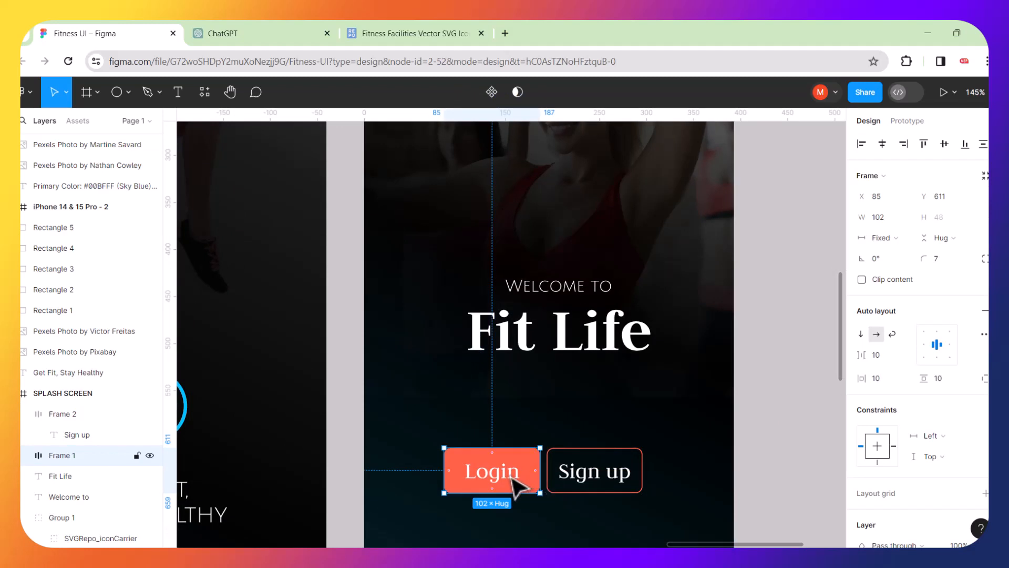
left_click(789, 405)
left_click(536, 469)
Recolour the Login fill and the Sign up outline to cyan 00BFFF.
scroll(872, 378, "down", 4)
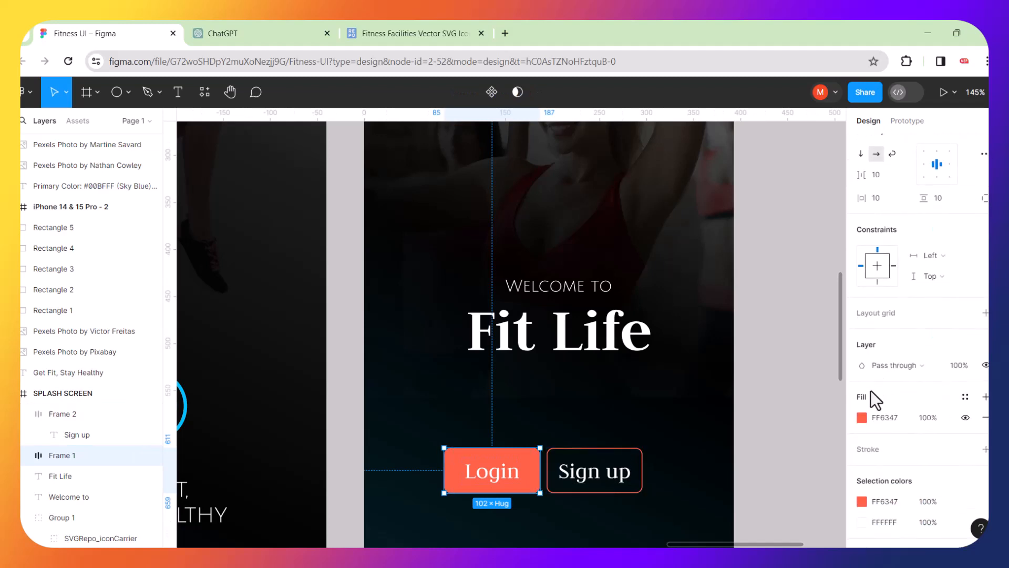
left_click(862, 418)
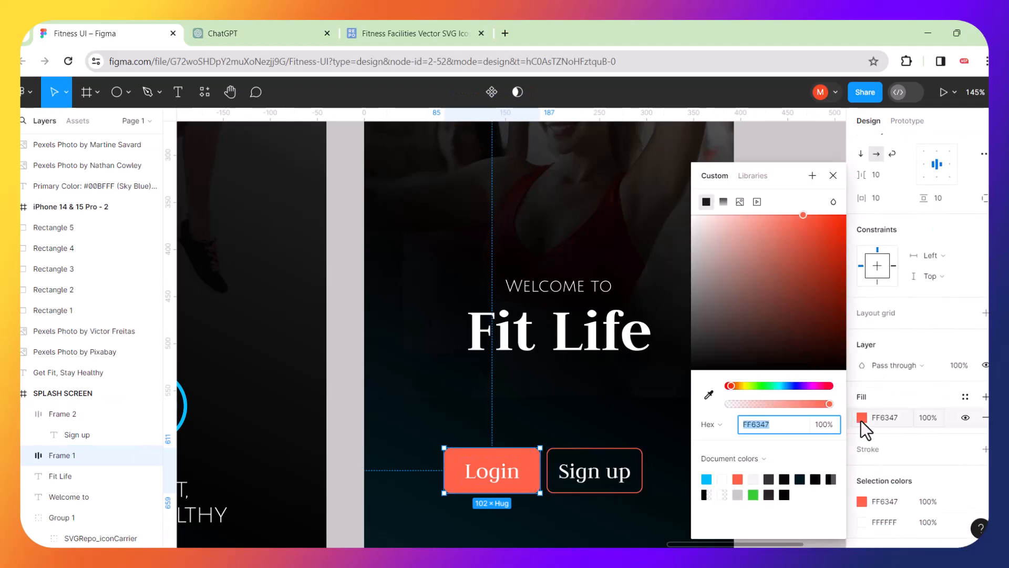
left_click(707, 479)
left_click(604, 463)
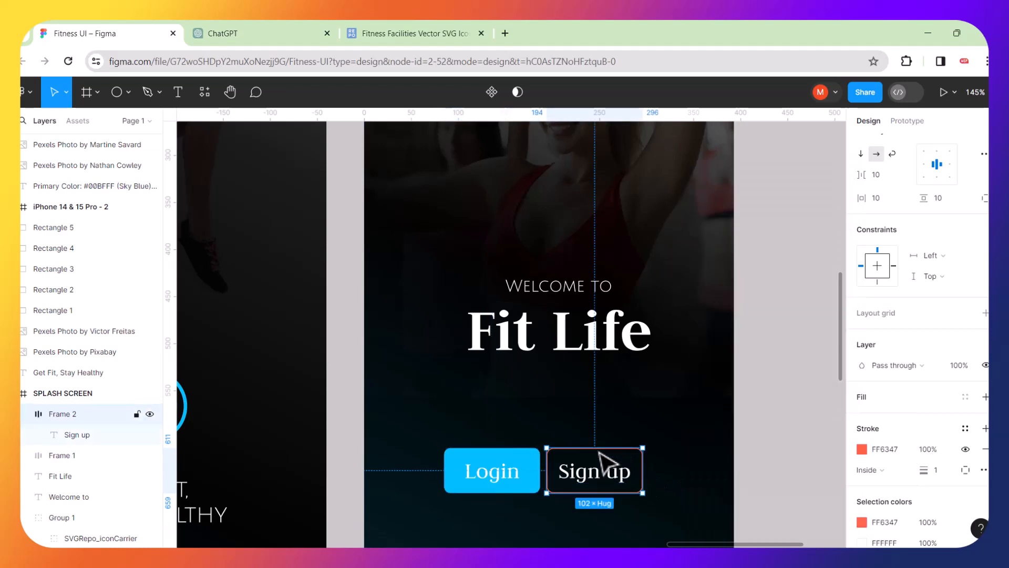
left_click(861, 449)
left_click(707, 479)
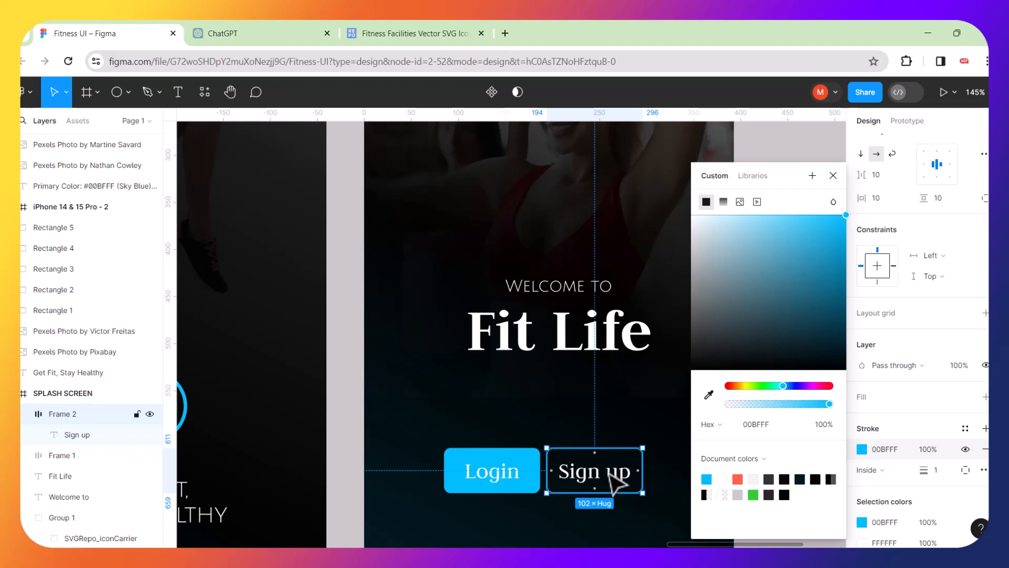
Eyedrop Login's cyan onto the Sign up label text.
double_click(610, 478)
left_click(863, 441)
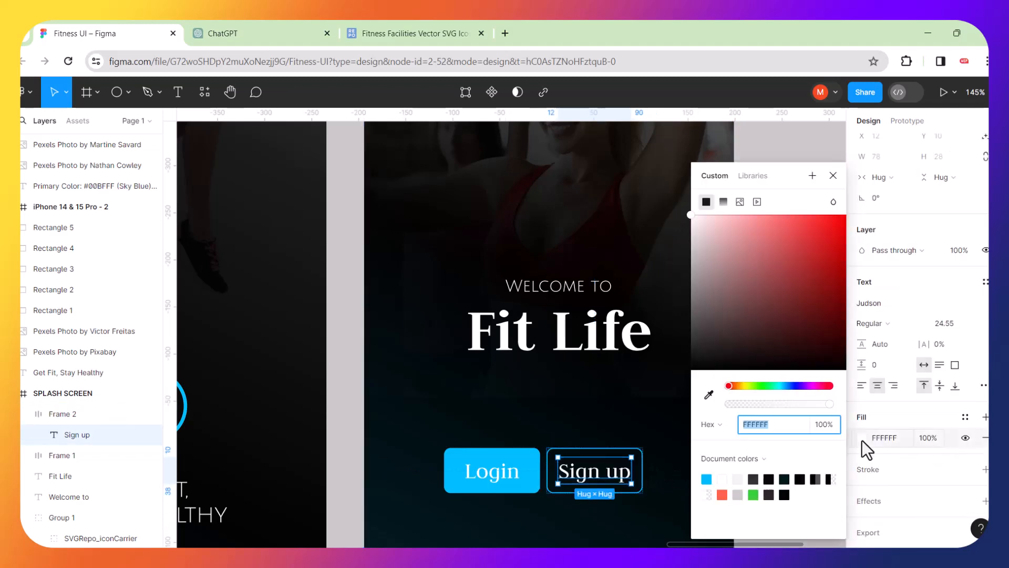
left_click(710, 394)
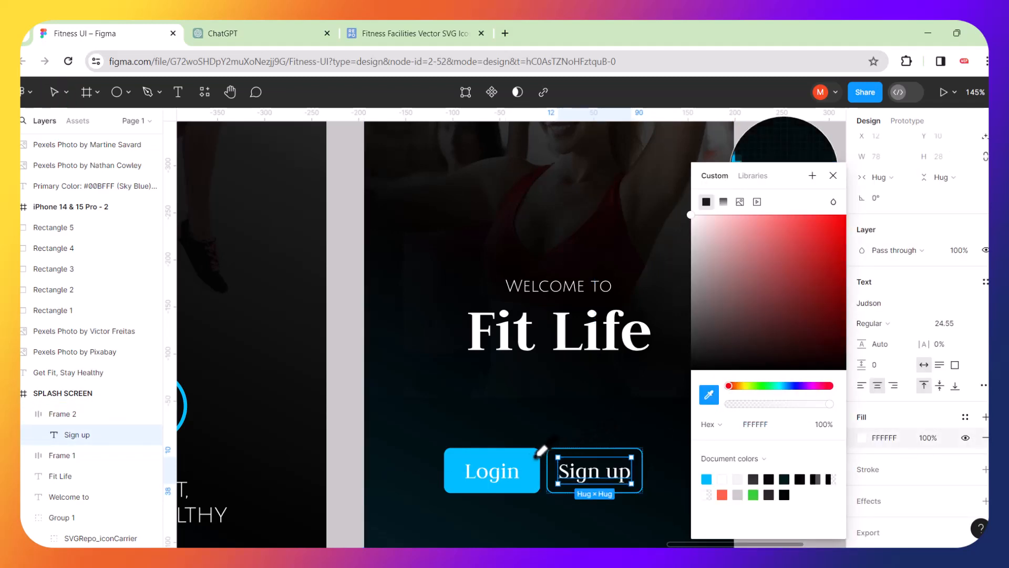
left_click(534, 461)
left_click(645, 414)
left_click(793, 372)
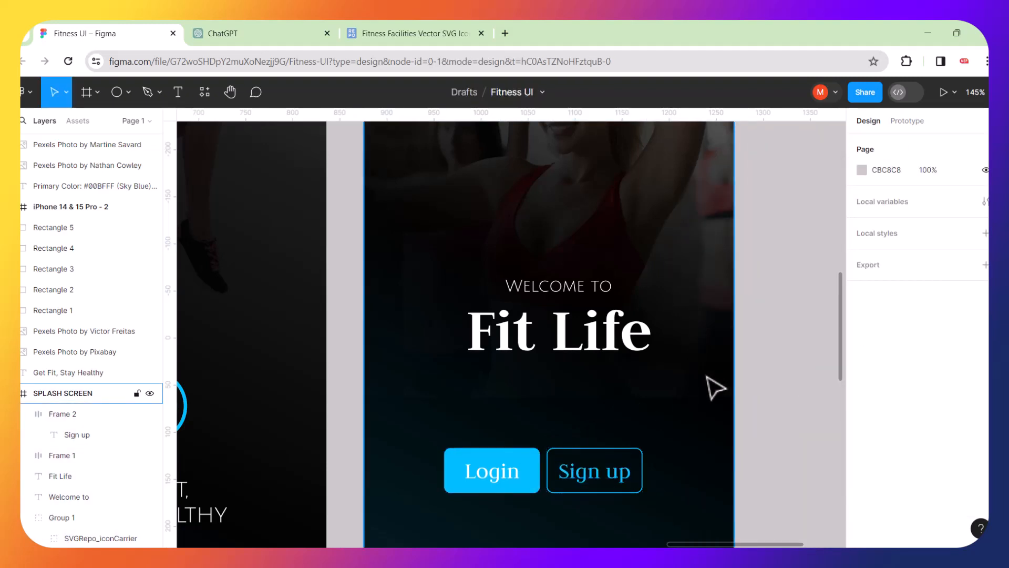
Sample the dark background colour 021217 for the Login label text.
scroll(715, 388, "down", 5)
scroll(769, 388, "down", 2)
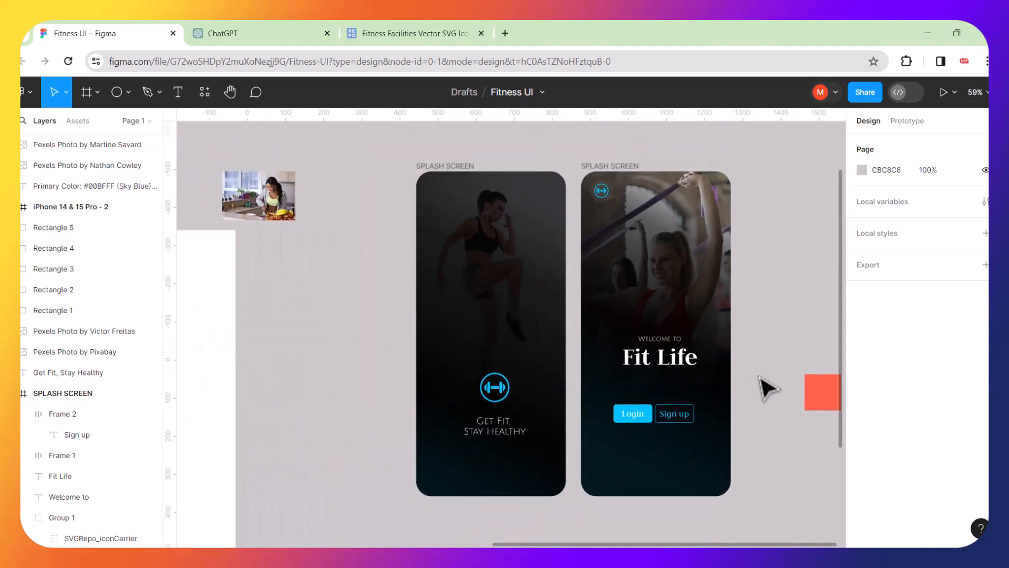
scroll(699, 434, "up", 4)
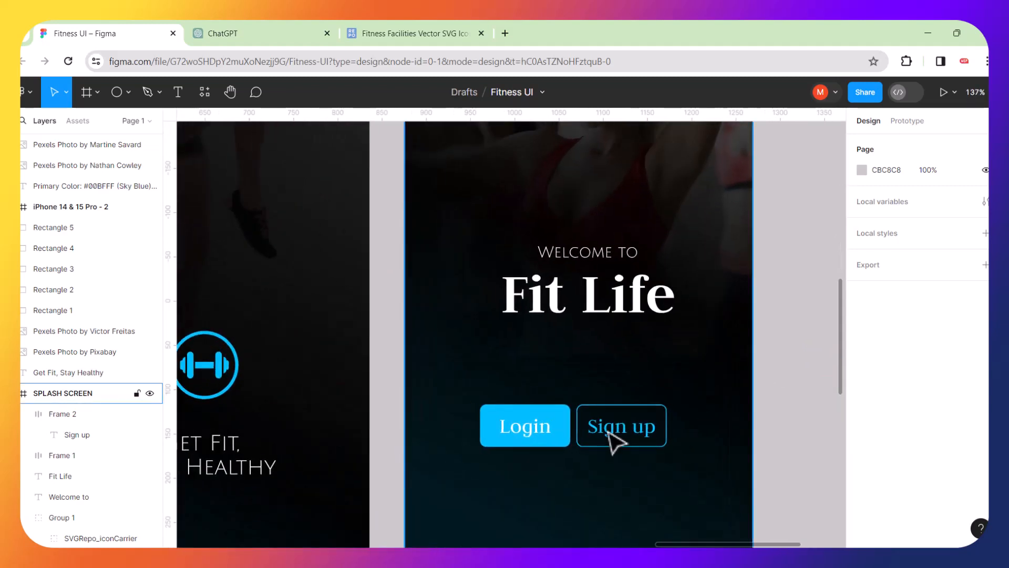
double_click(534, 430)
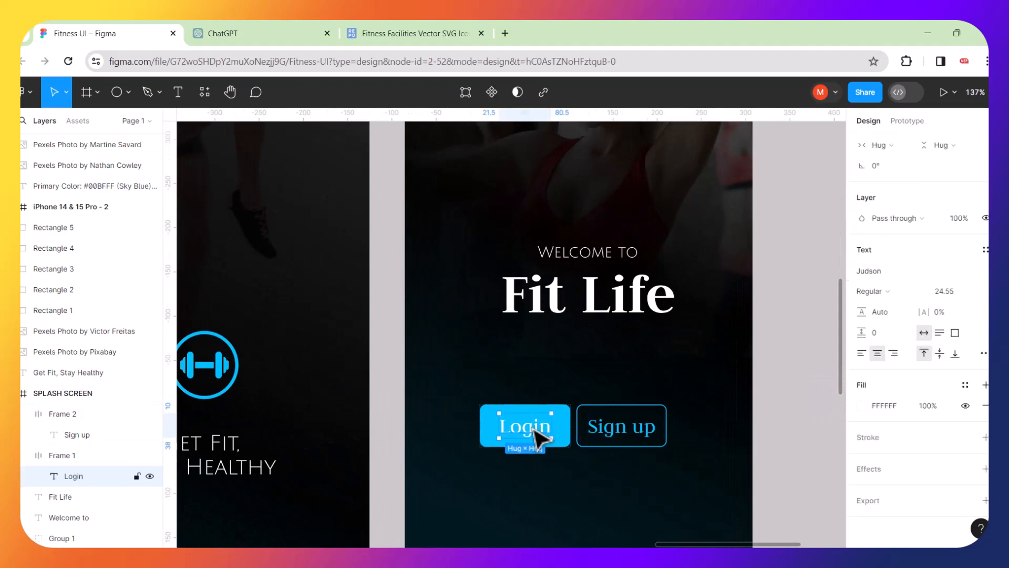
left_click(858, 412)
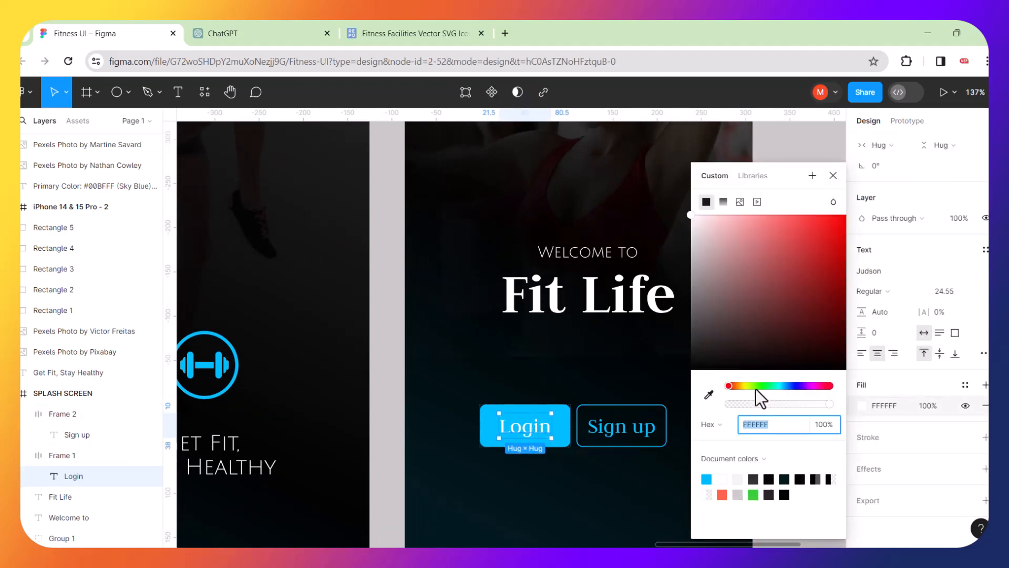
left_click(710, 394)
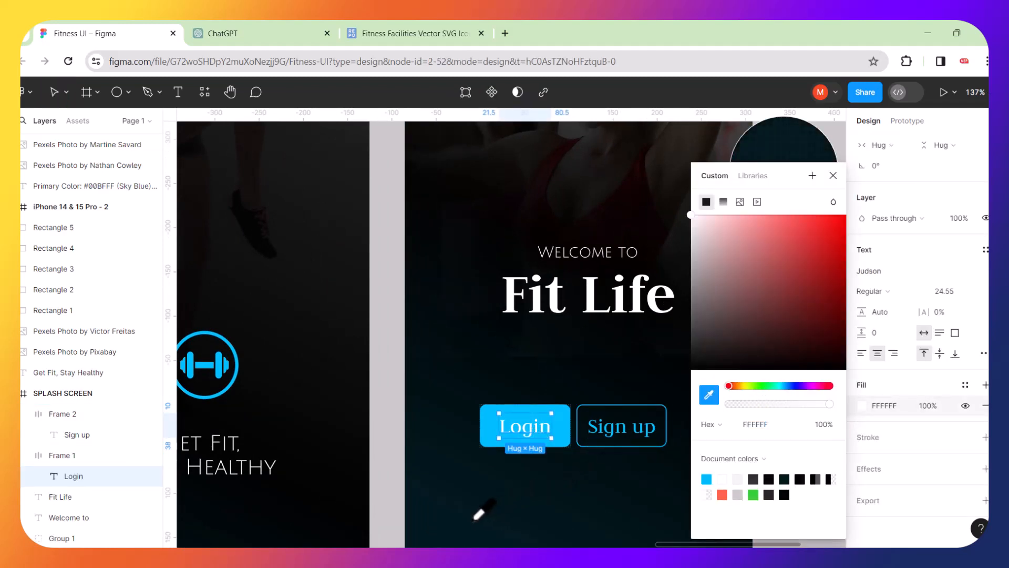
left_click(475, 517)
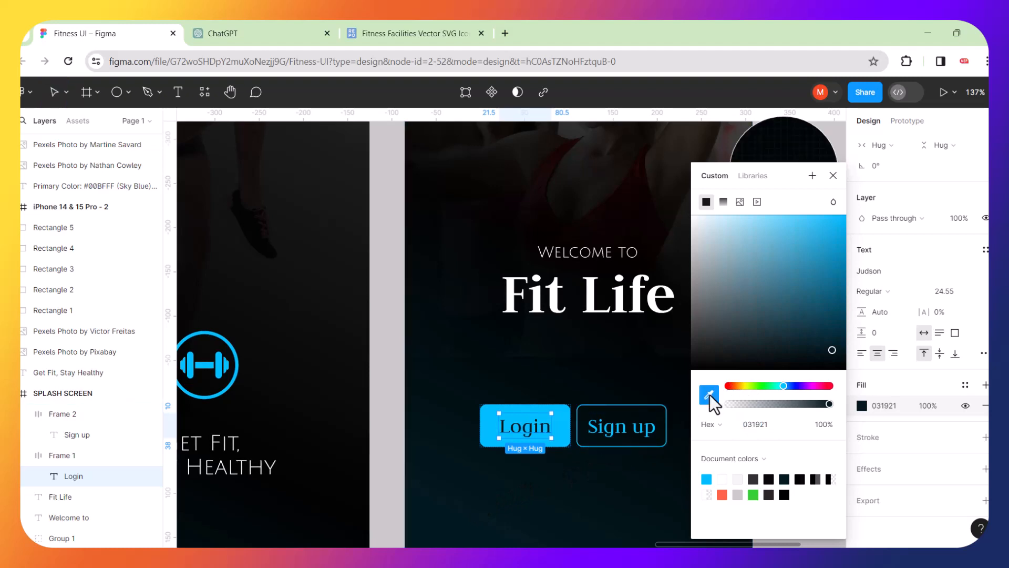
left_click(425, 407)
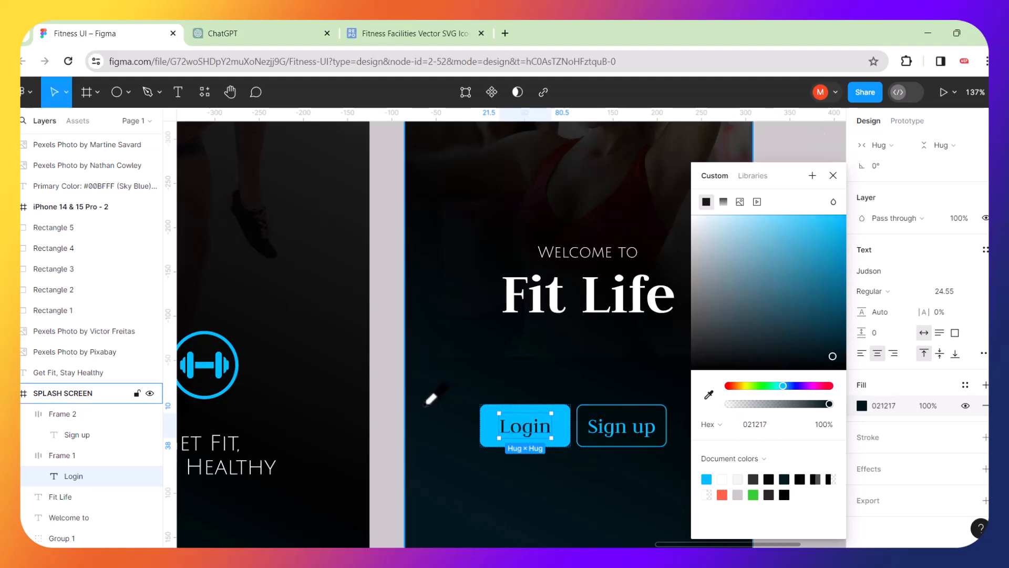
left_click(624, 196)
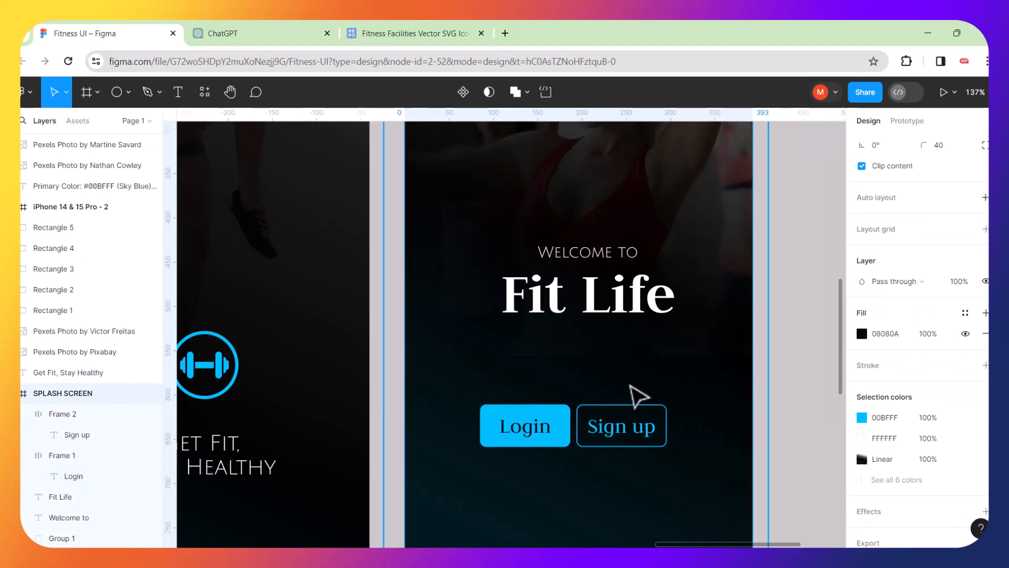
Make the Sign up label text white FFFFFF.
left_click(624, 425)
double_click(625, 427)
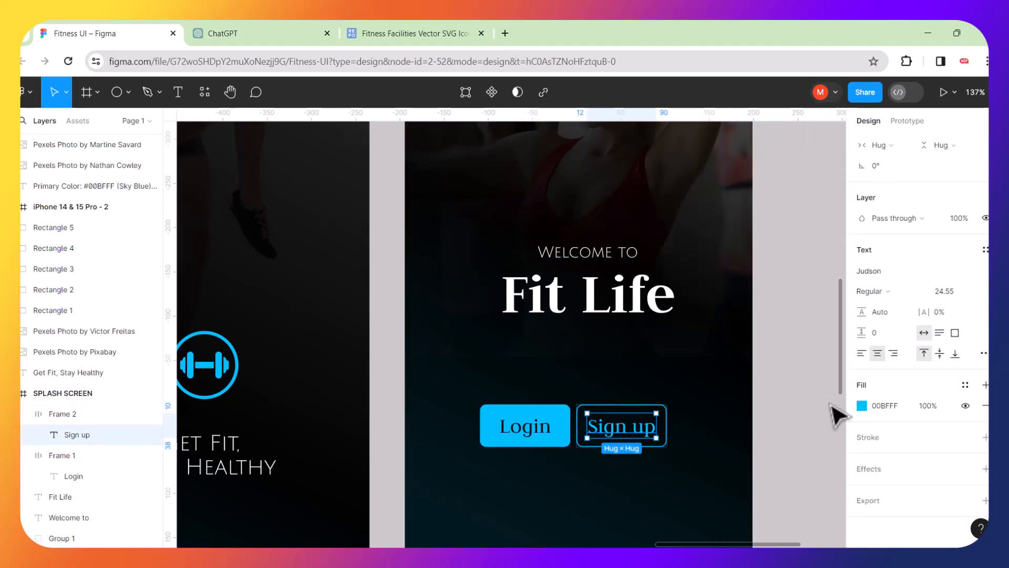
left_click(862, 405)
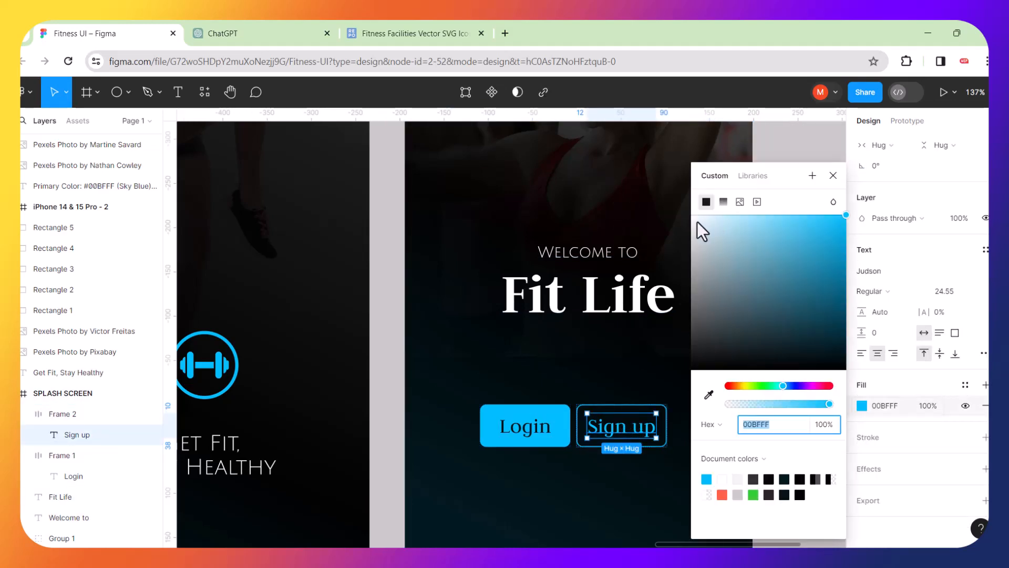
left_click_drag(697, 221, 690, 215)
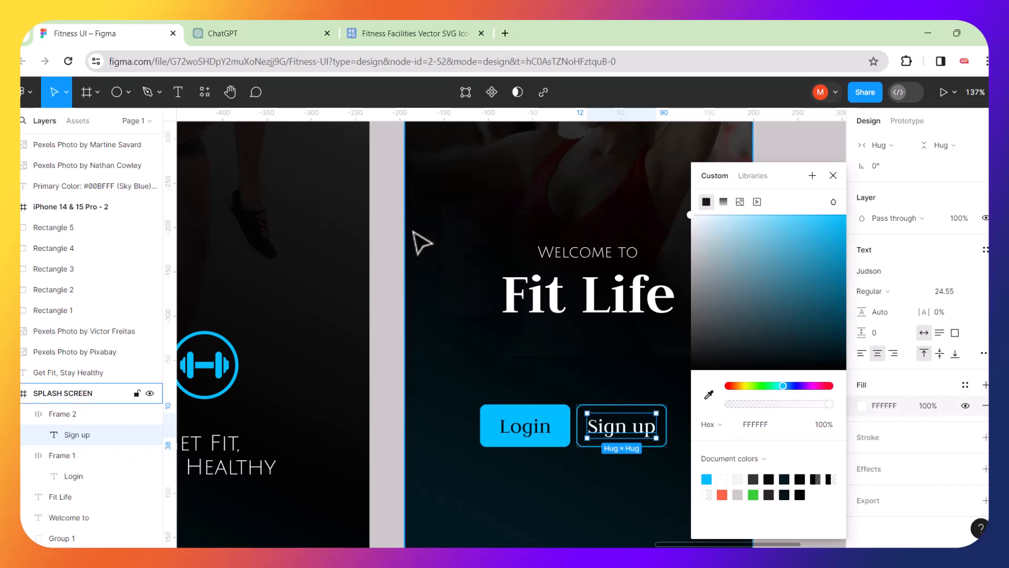
left_click(397, 232)
scroll(676, 321, "down", 5)
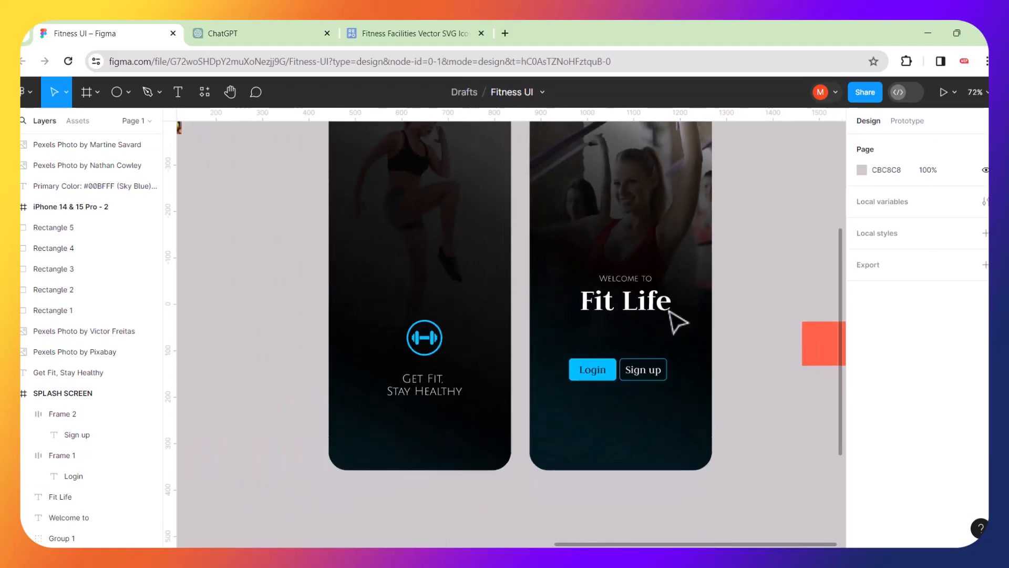
Wrap the Login and Sign up buttons in a horizontal auto-layout frame.
scroll(744, 323, "up", 3)
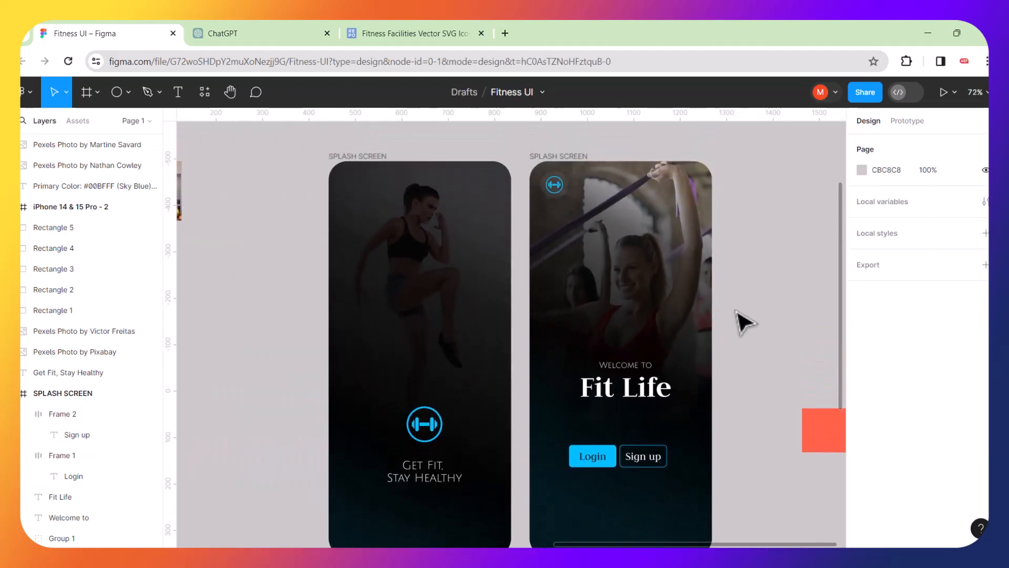
left_click(651, 458)
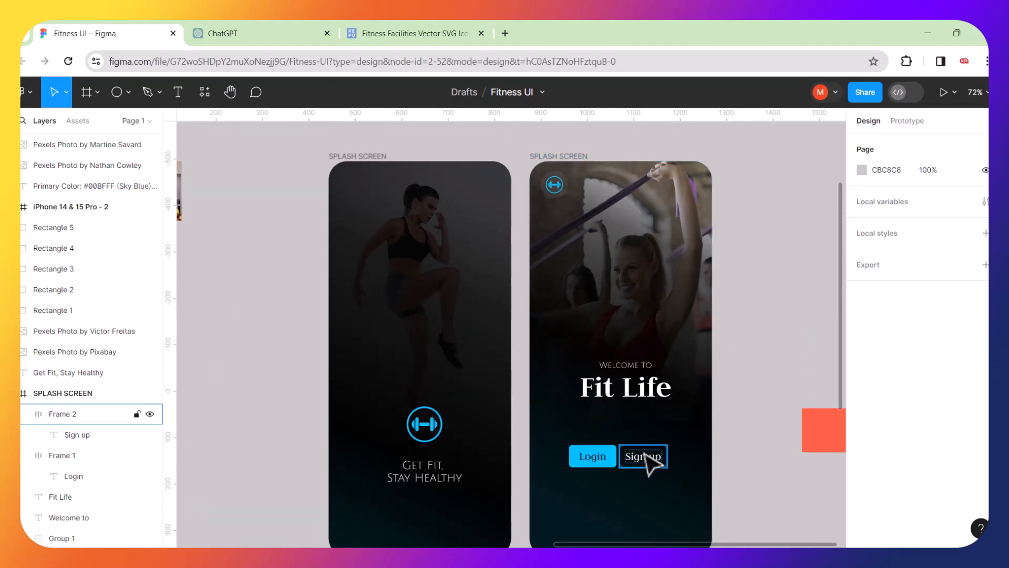
left_click(599, 463, "shift")
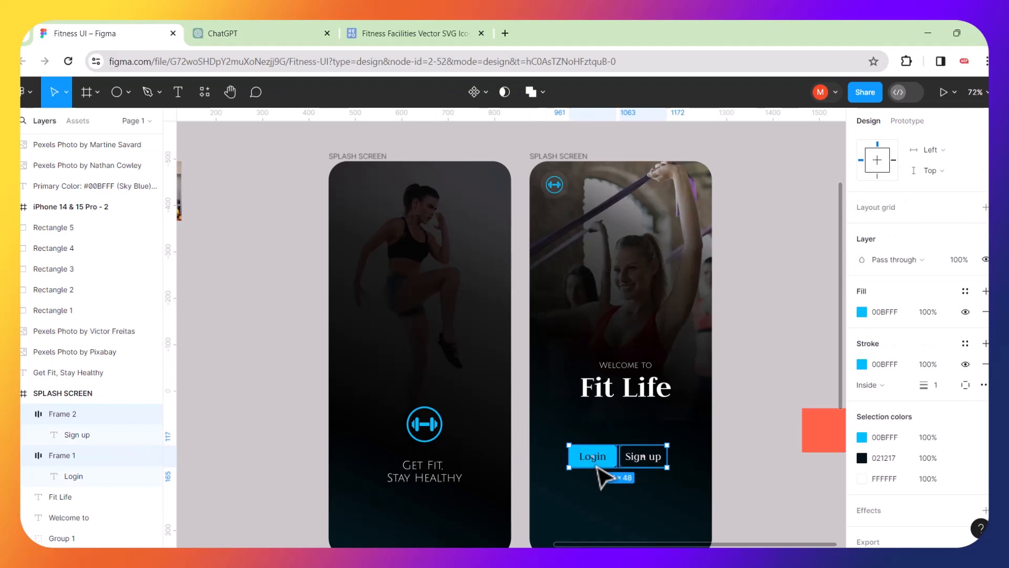
right_click(601, 477)
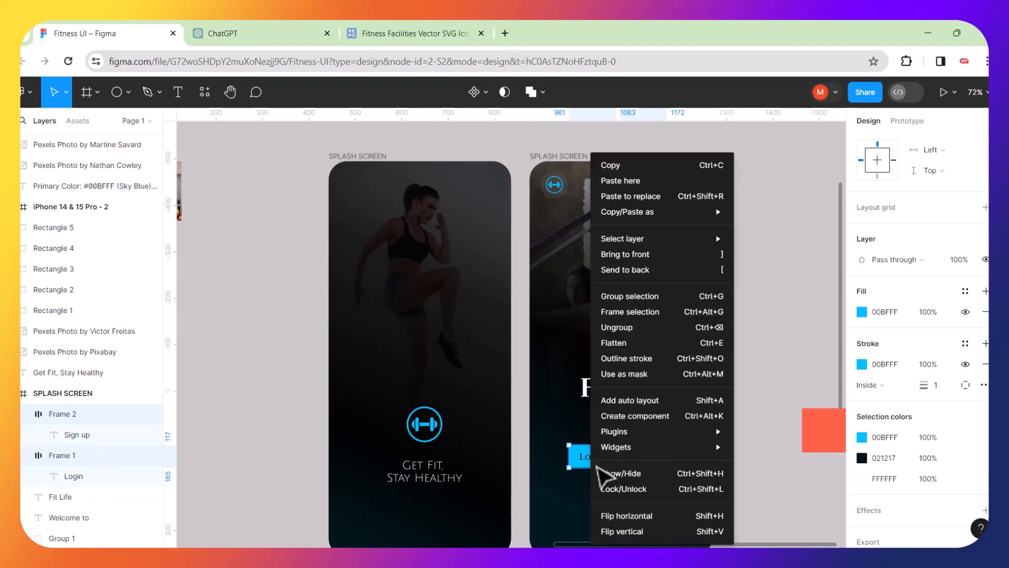
left_click(654, 403)
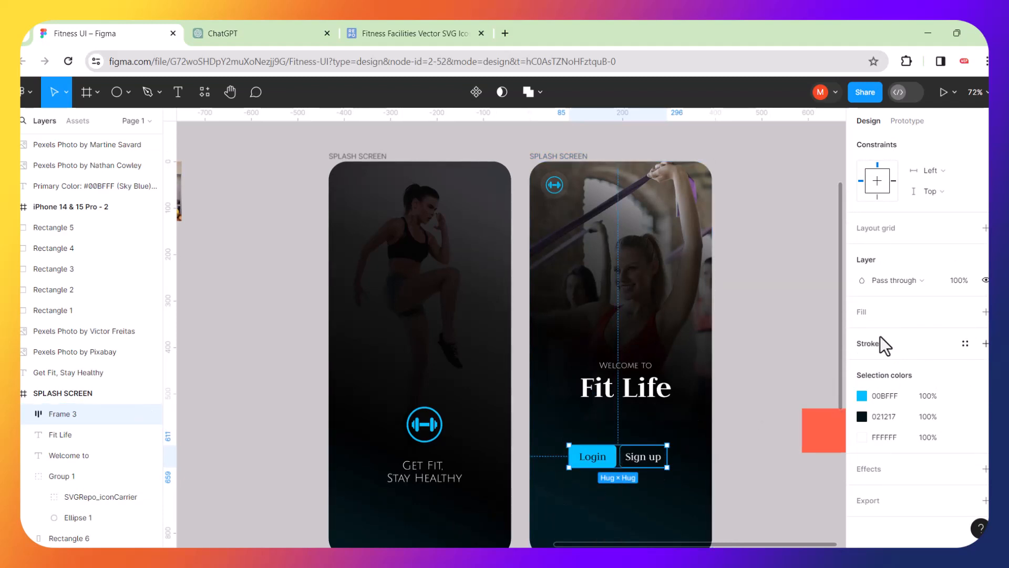
Widen the auto-layout gap between the two buttons to 17.
left_click(812, 362)
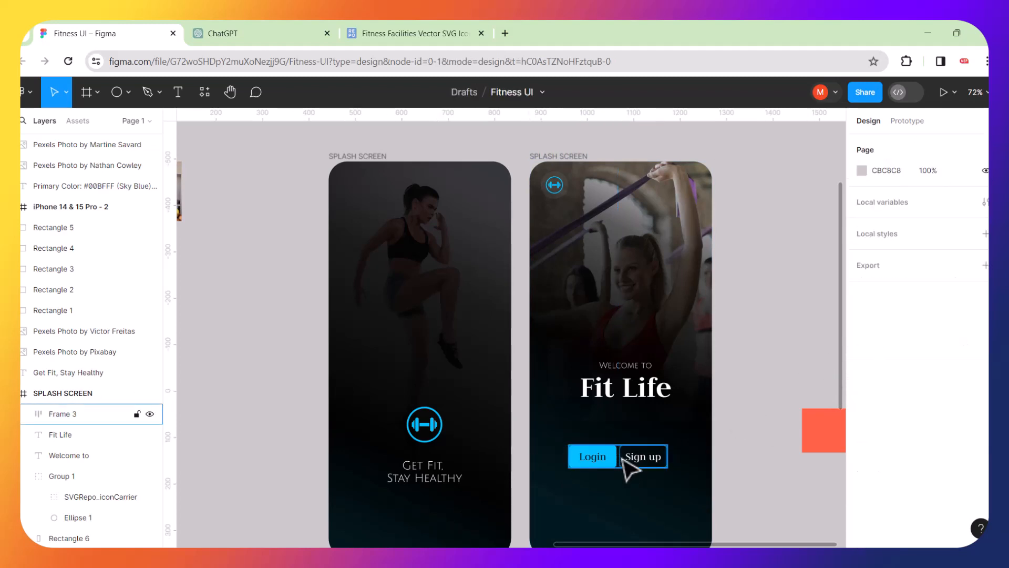
left_click(609, 448)
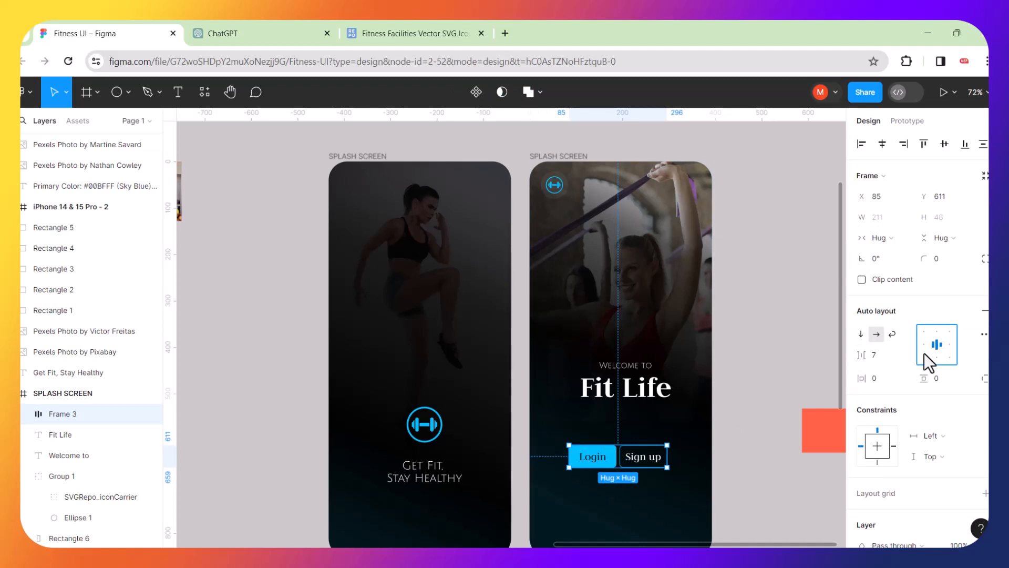
left_click_drag(863, 357, 878, 355)
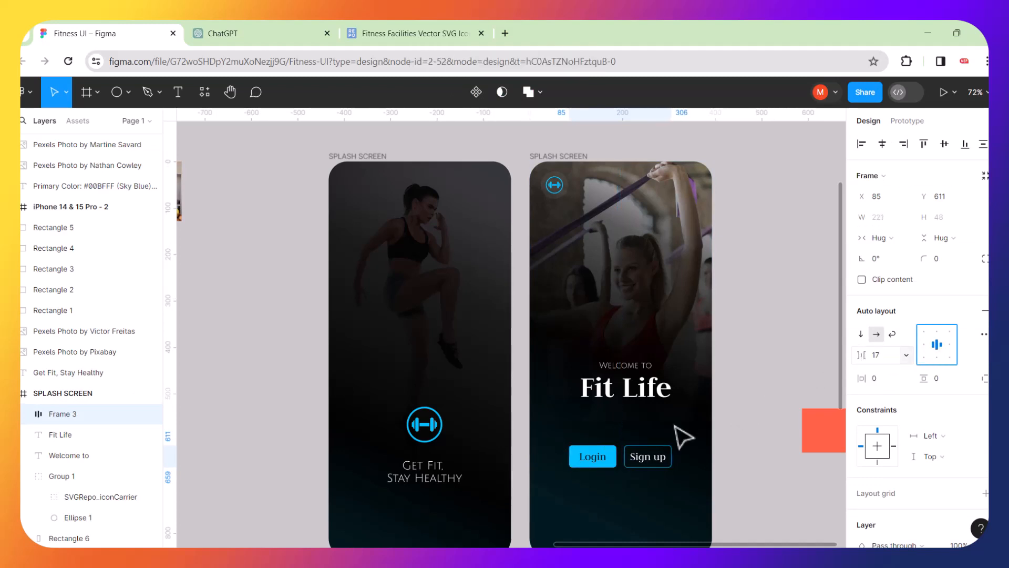
left_click(650, 407, "shift")
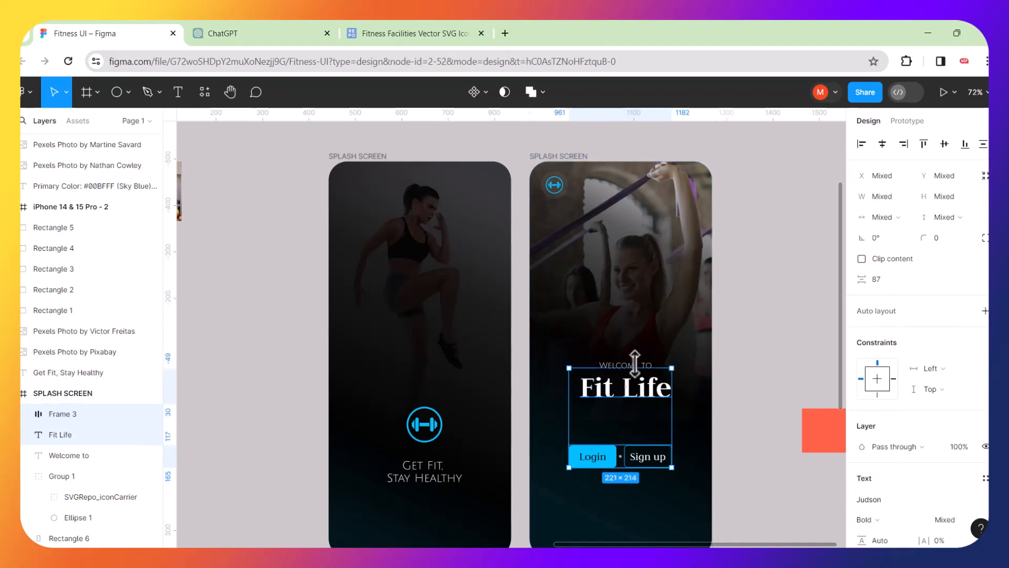
left_click(766, 356)
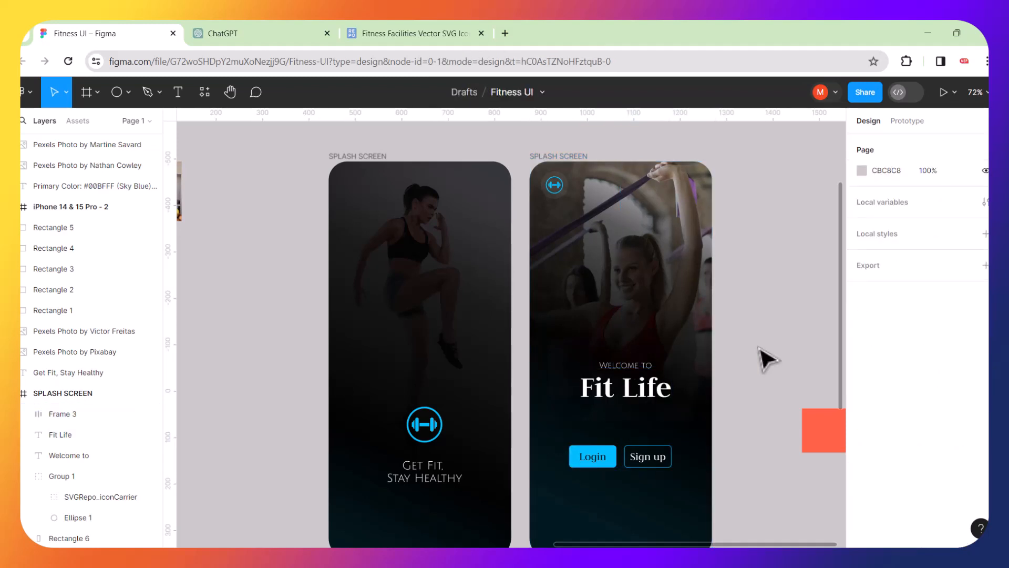
left_click(644, 379)
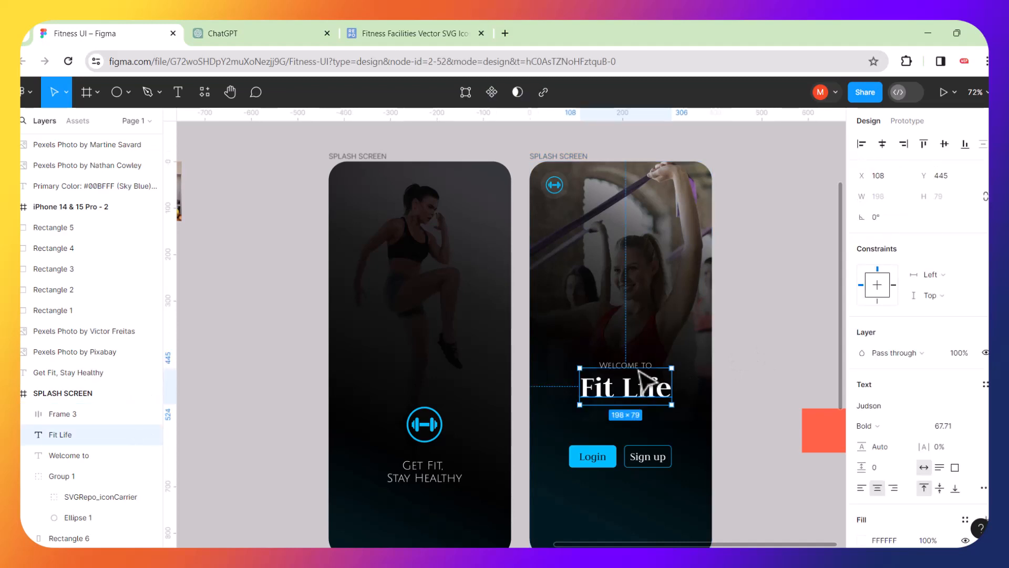
scroll(635, 363, "up", 5)
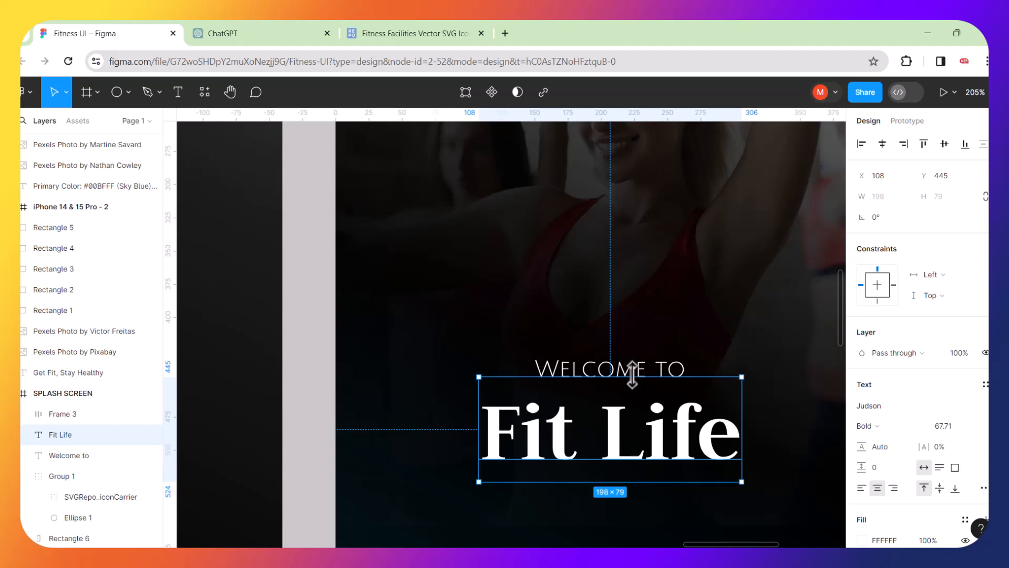
Trim the Fit Life text box and stack it with WELCOME TO in auto layout, gap -5.
left_click_drag(632, 374, 635, 392)
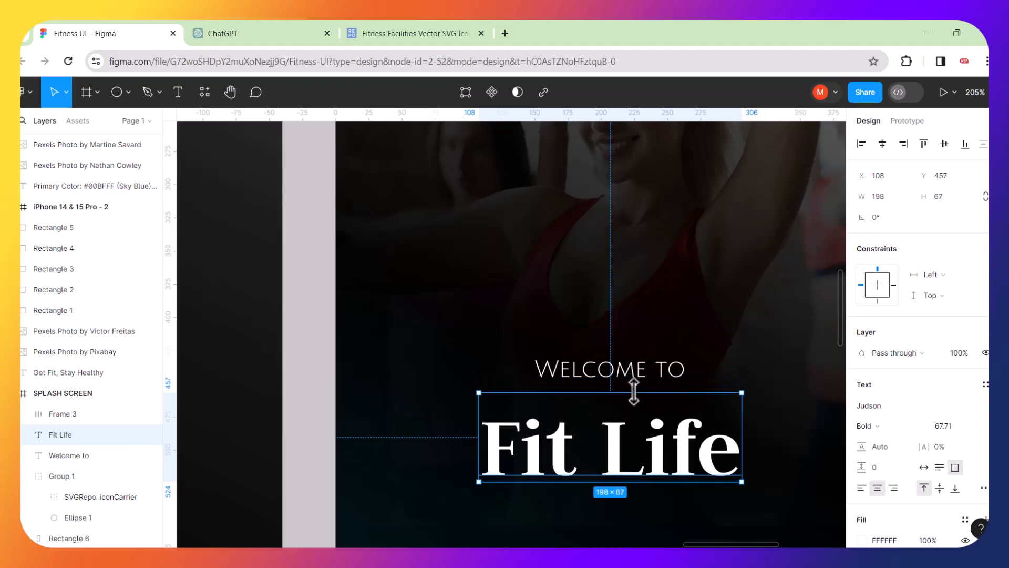
left_click(625, 371, "shift")
key("shift")
key("shift")
key("shift")
key("shift")
key("shift")
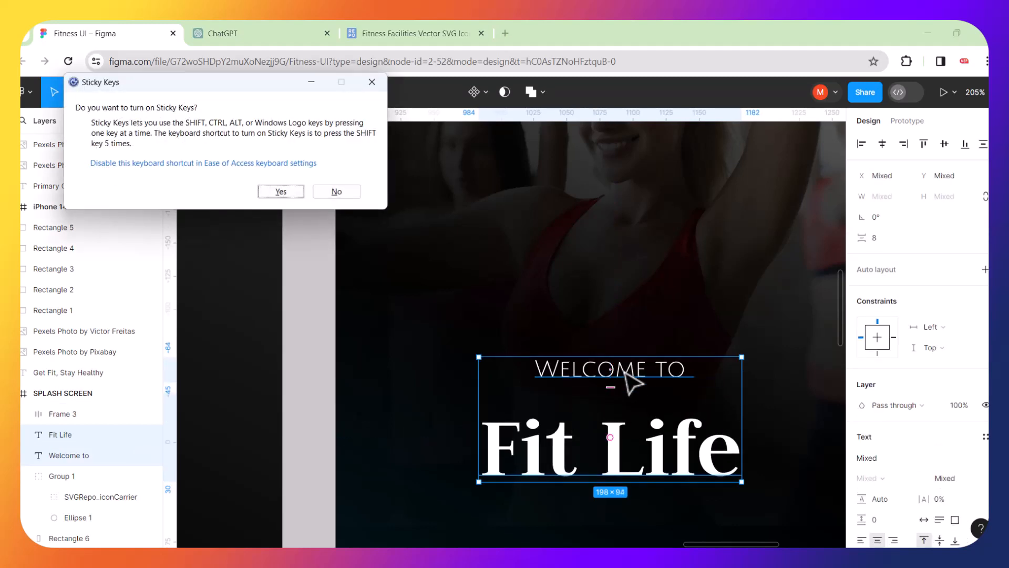
left_click(347, 192)
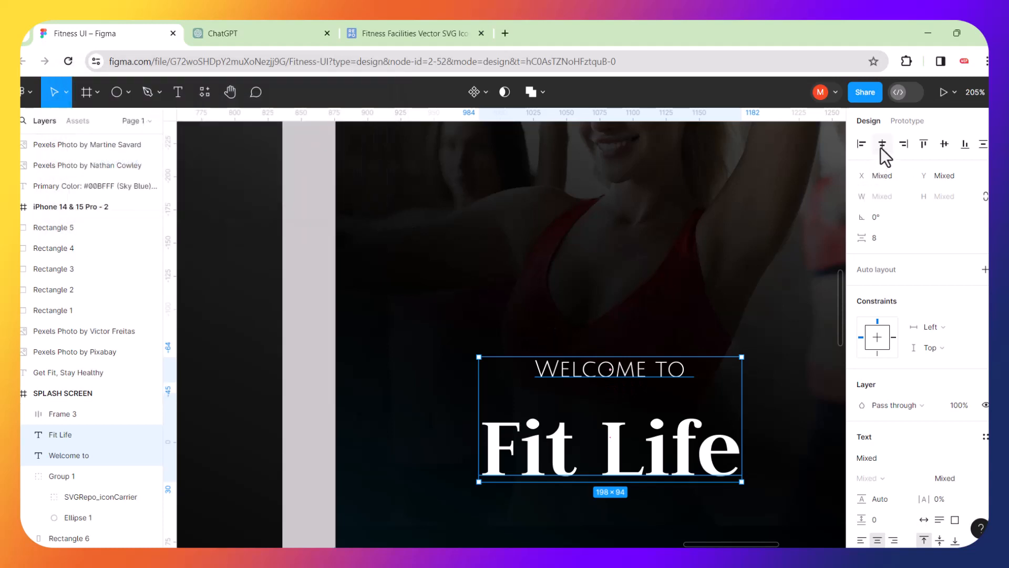
right_click(611, 377)
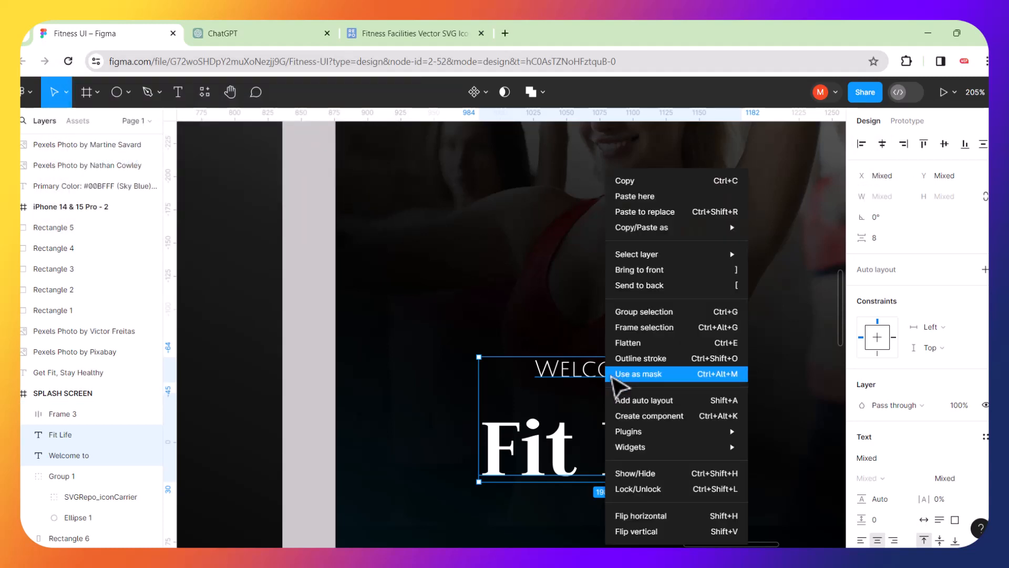
left_click(626, 403)
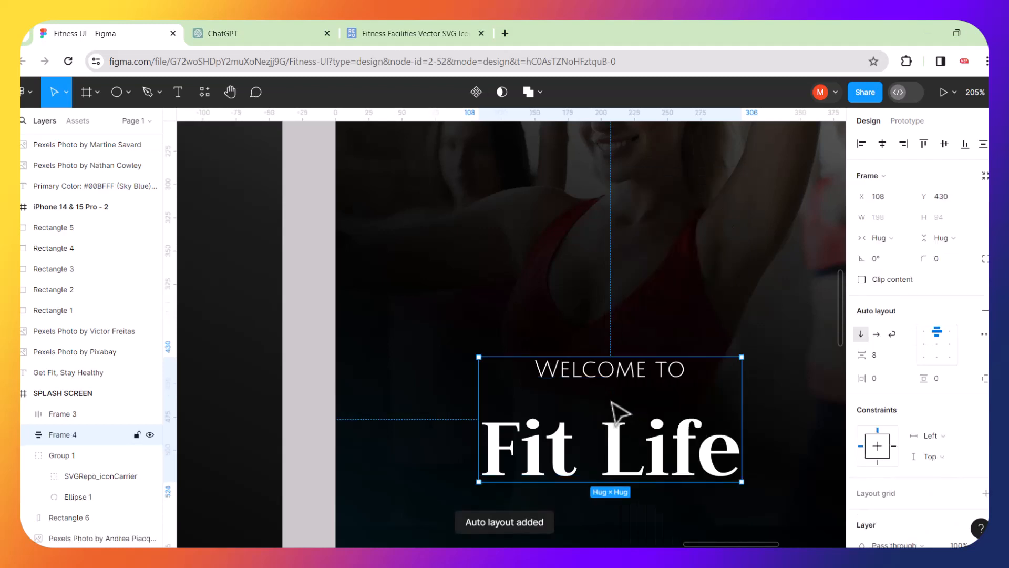
left_click_drag(606, 383, 609, 376)
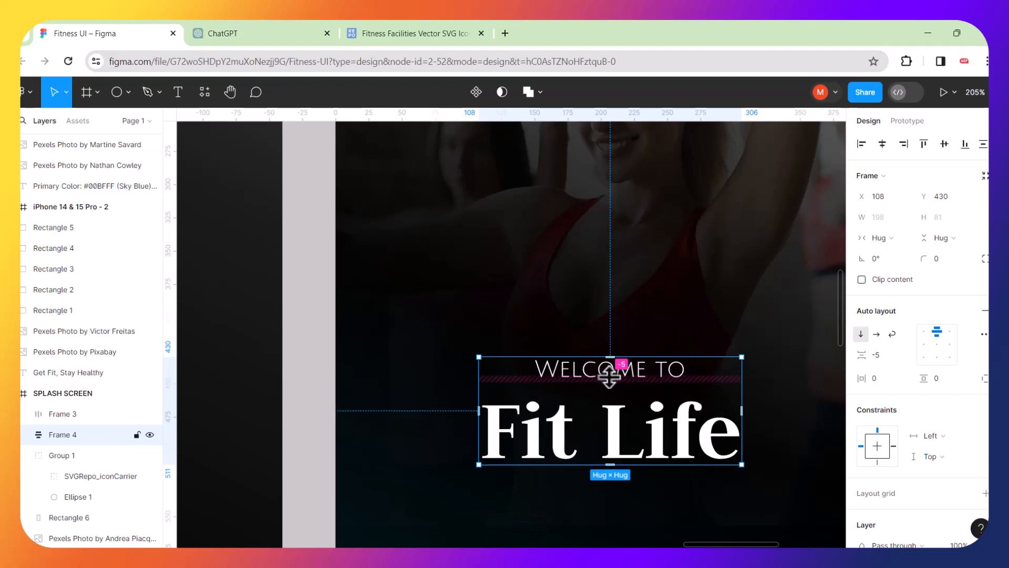
Wrap the heading frame and button row together in a vertical auto-layout frame.
scroll(609, 377, "up", 2)
scroll(609, 377, "down", 4)
scroll(609, 376, "down", 3)
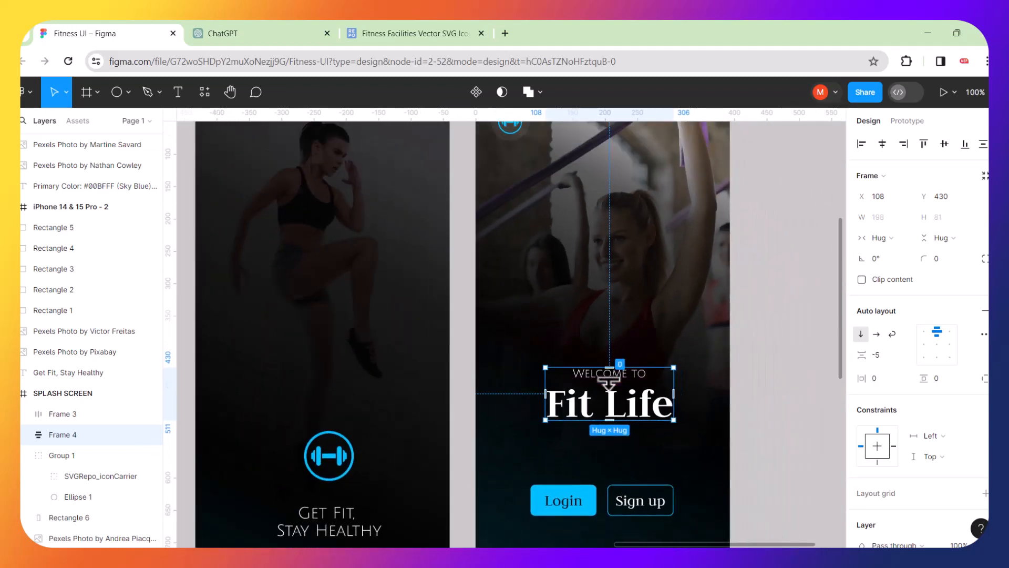
left_click(601, 502)
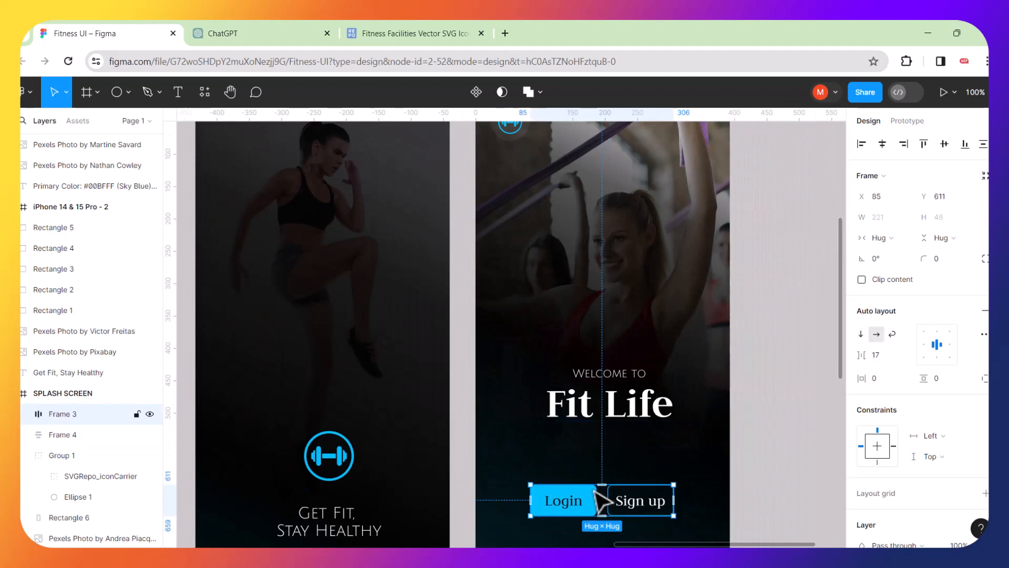
left_click(589, 416, "shift")
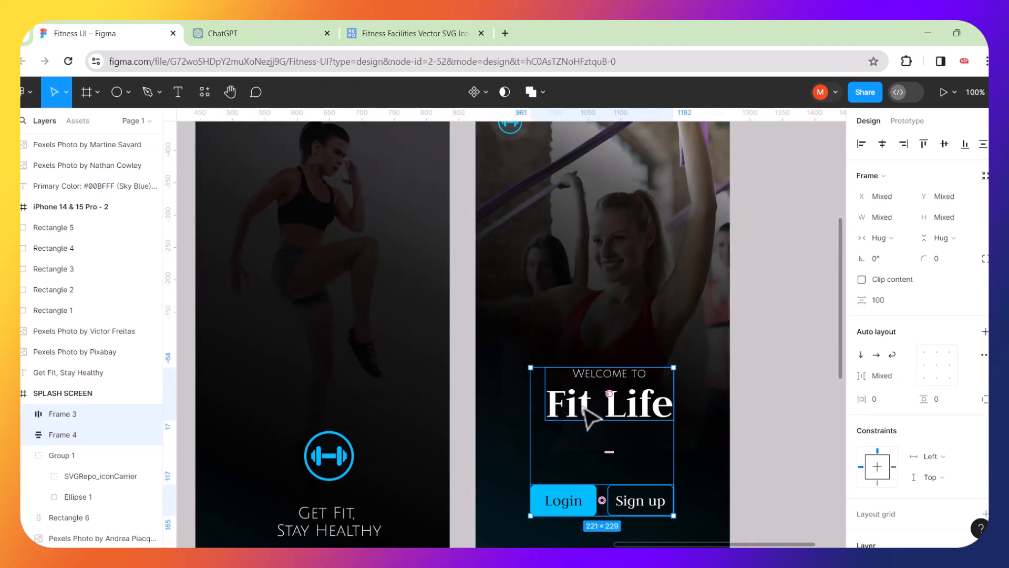
right_click(591, 417)
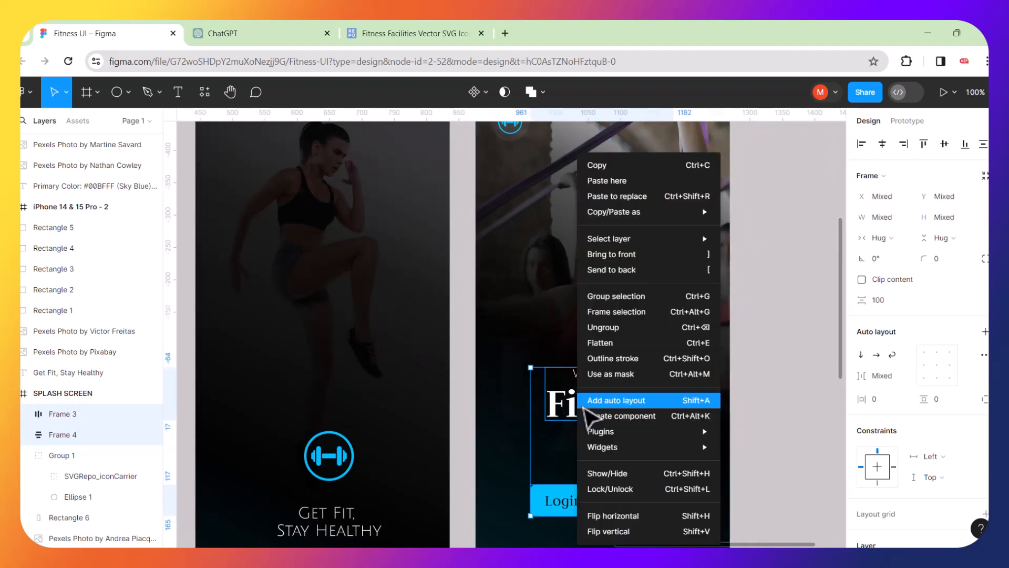
left_click(619, 400)
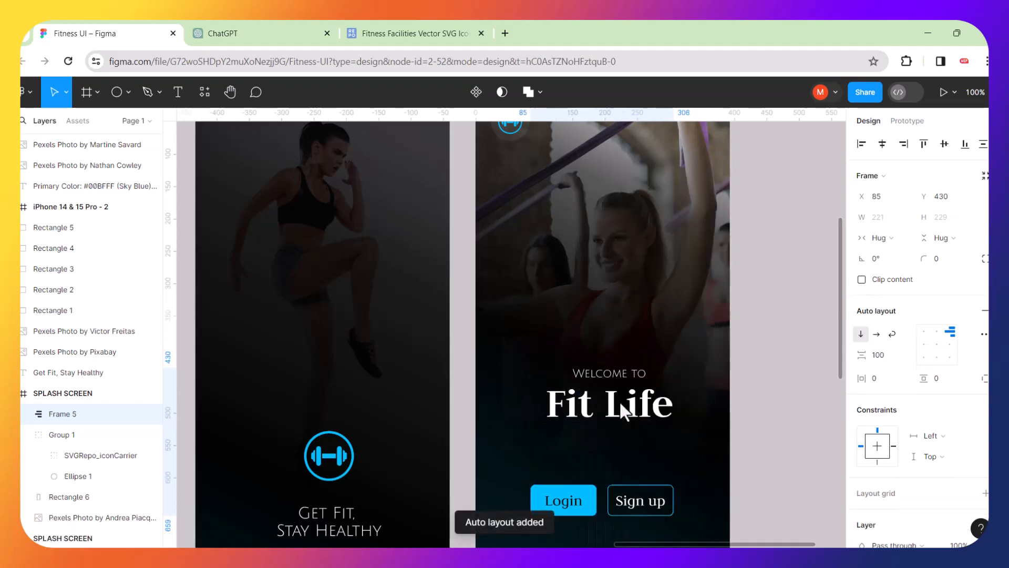
Centre the frame's contents, set its gap to 104, and centre it on the splash screen.
left_click(937, 347)
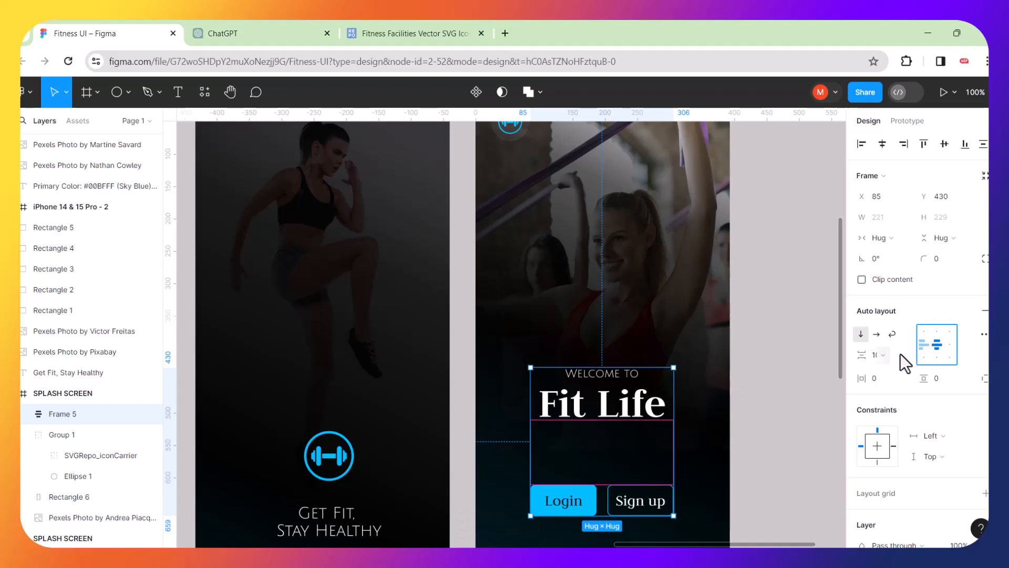
left_click_drag(869, 357, 870, 355)
scroll(823, 368, "right", 2)
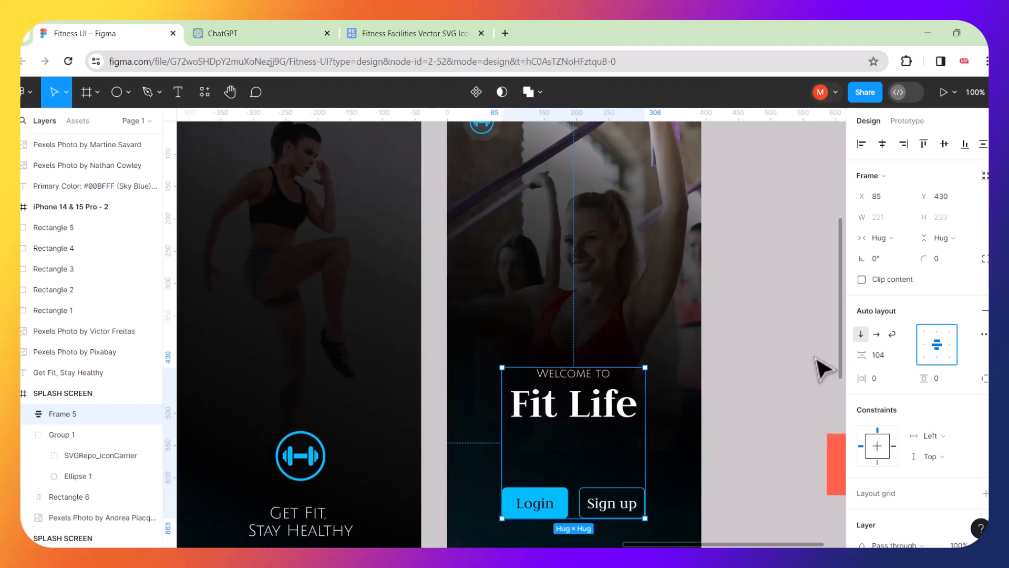
left_click(883, 144)
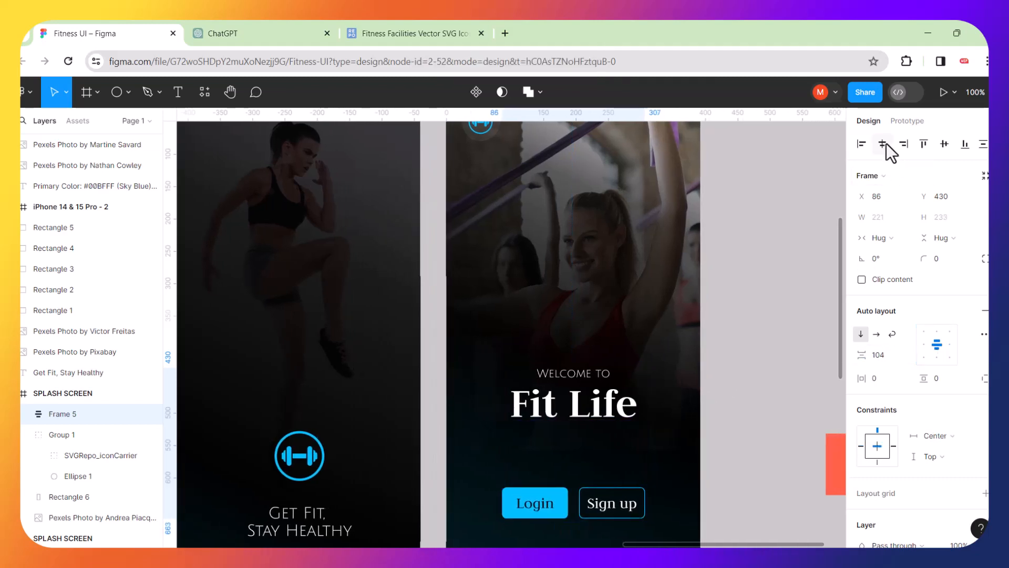
left_click(945, 146)
scroll(750, 320, "down", 3)
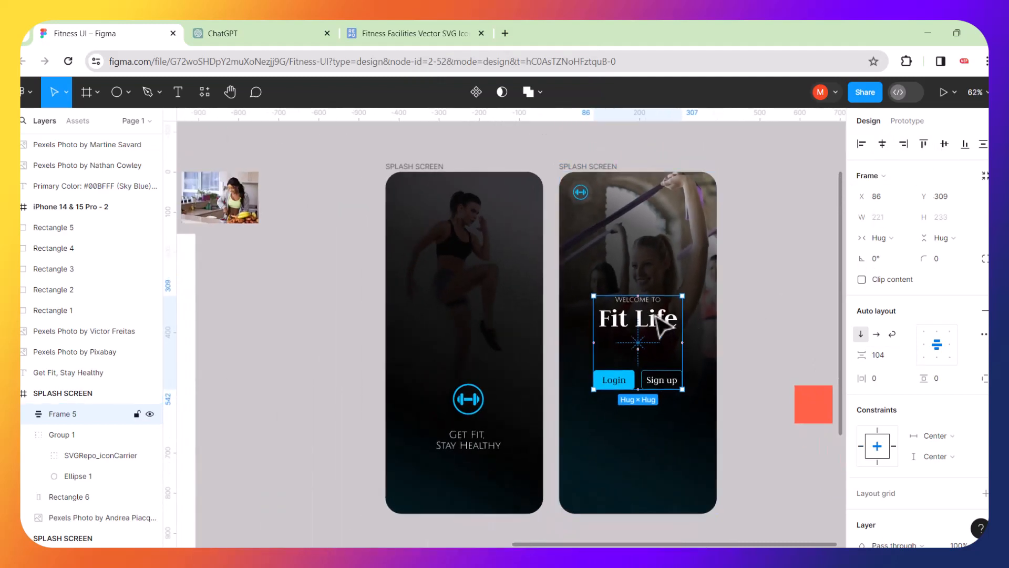
Reduce the heading-to-buttons gap to 48 and drag the welcome block lower.
left_click_drag(657, 317, 661, 377)
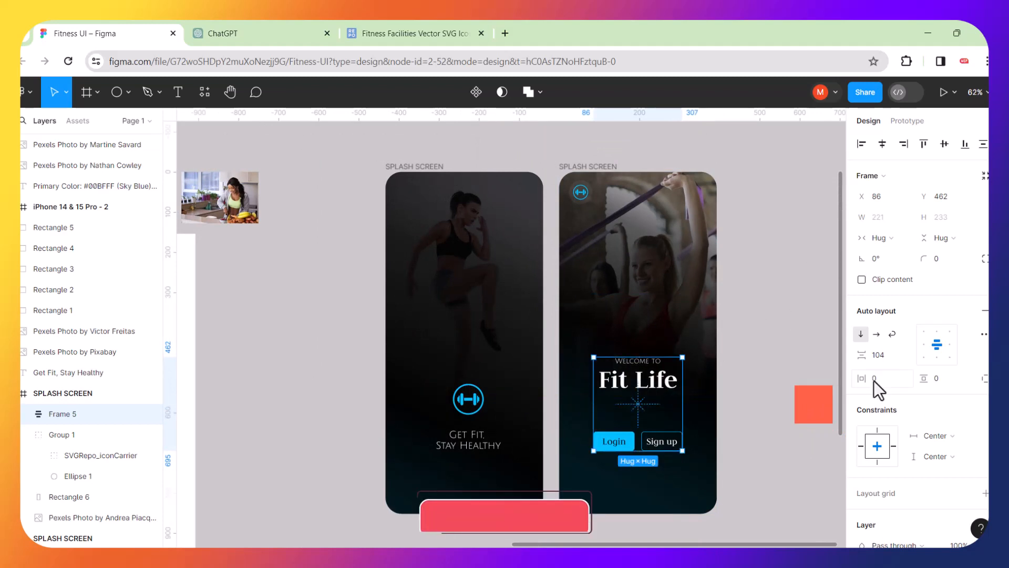
left_click_drag(857, 357, 791, 369)
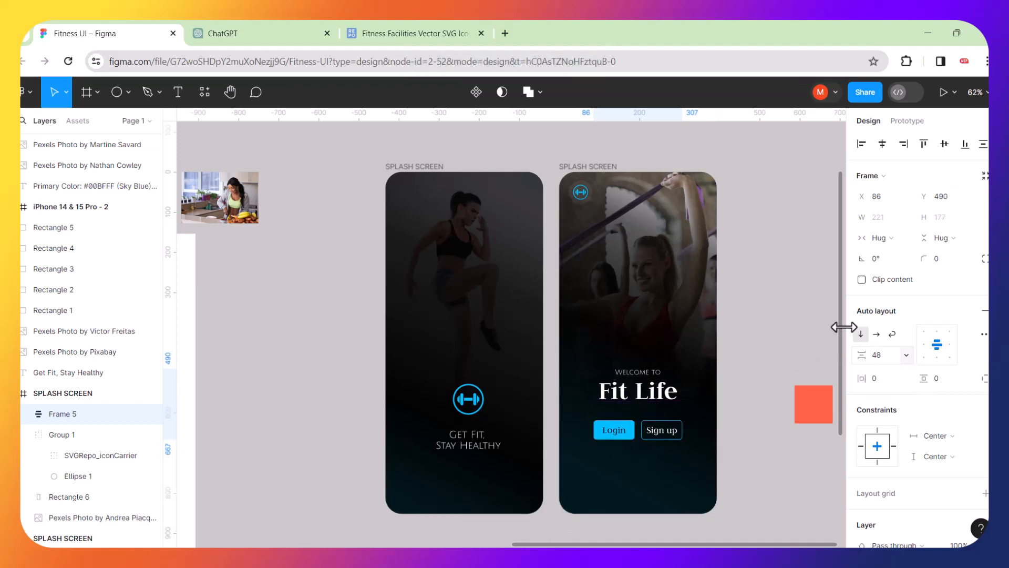
left_click(837, 304)
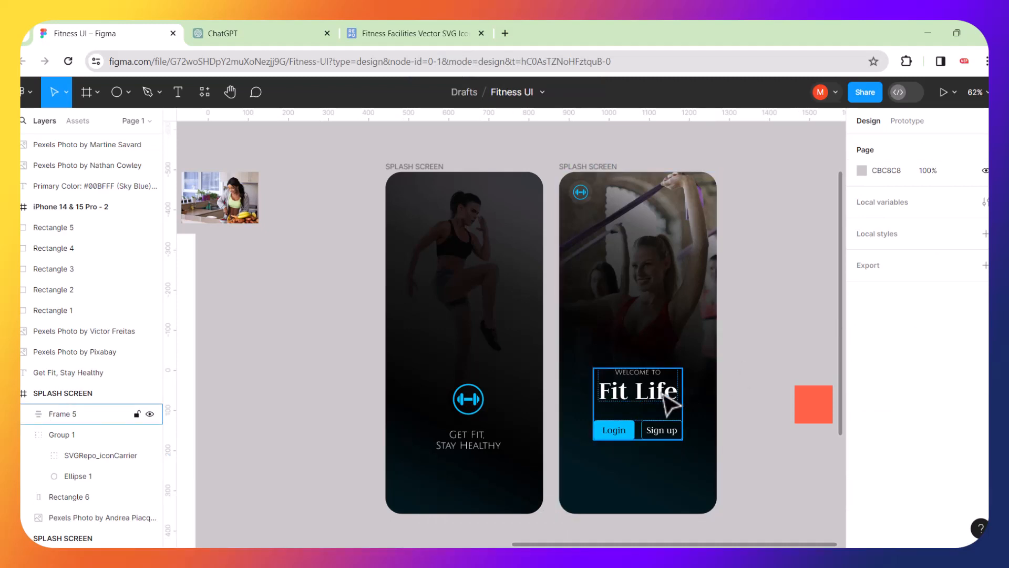
left_click_drag(664, 393, 665, 416)
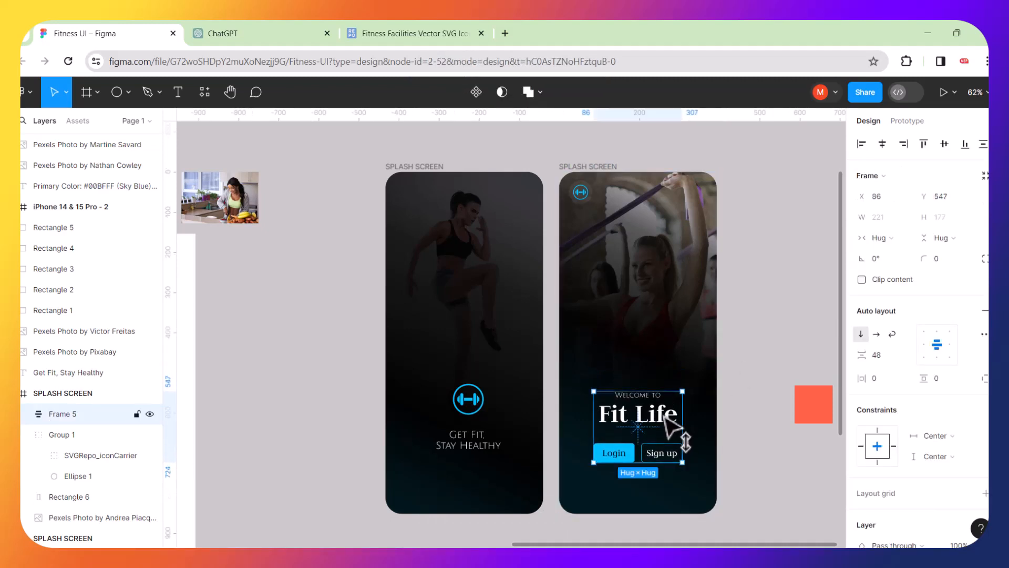
left_click(749, 376)
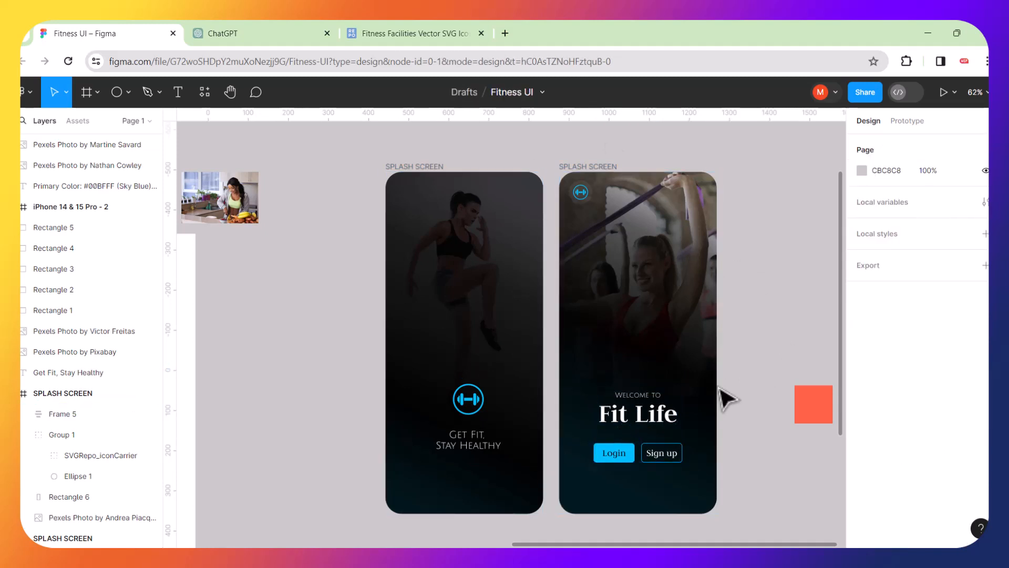
Delete the orange FF6347 square from the canvas.
scroll(776, 324, "up", 2)
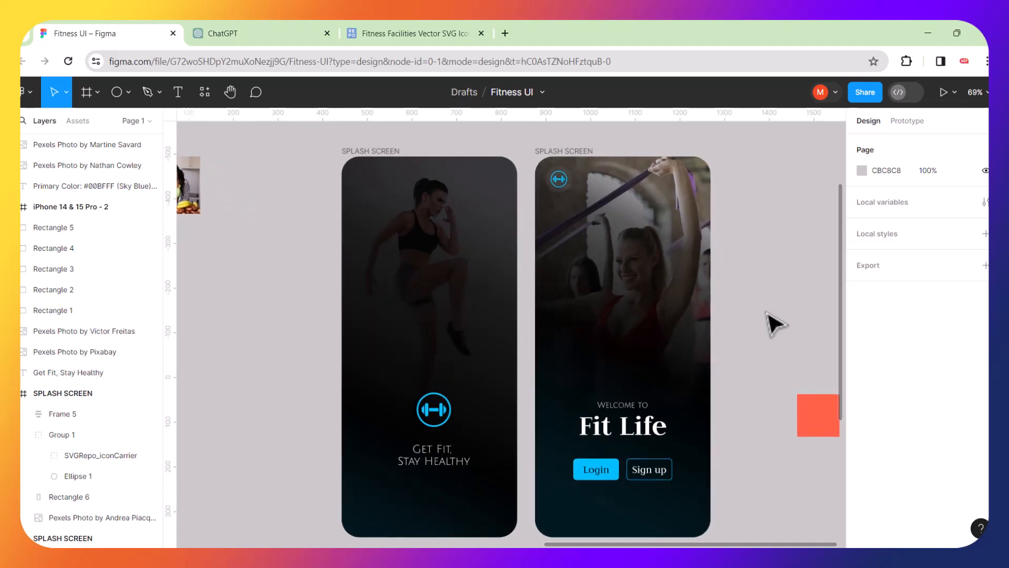
scroll(775, 324, "down", 2)
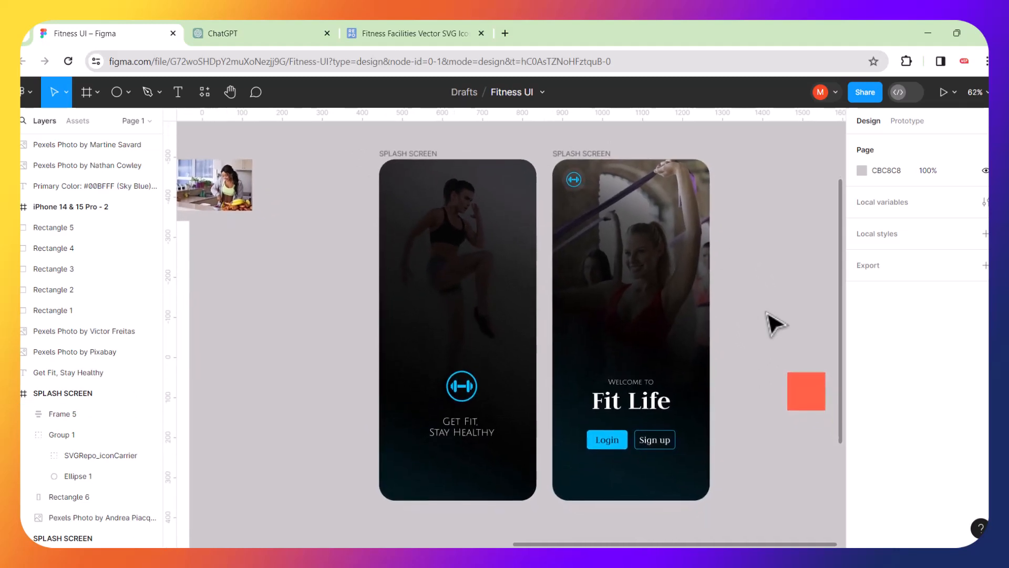
scroll(775, 324, "right", 3)
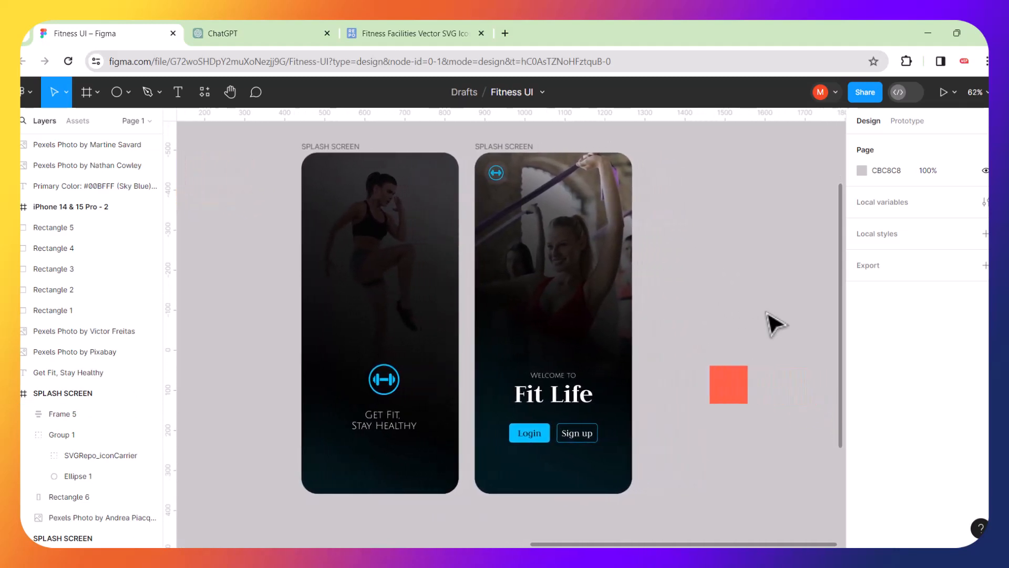
left_click(721, 385)
left_click(721, 384)
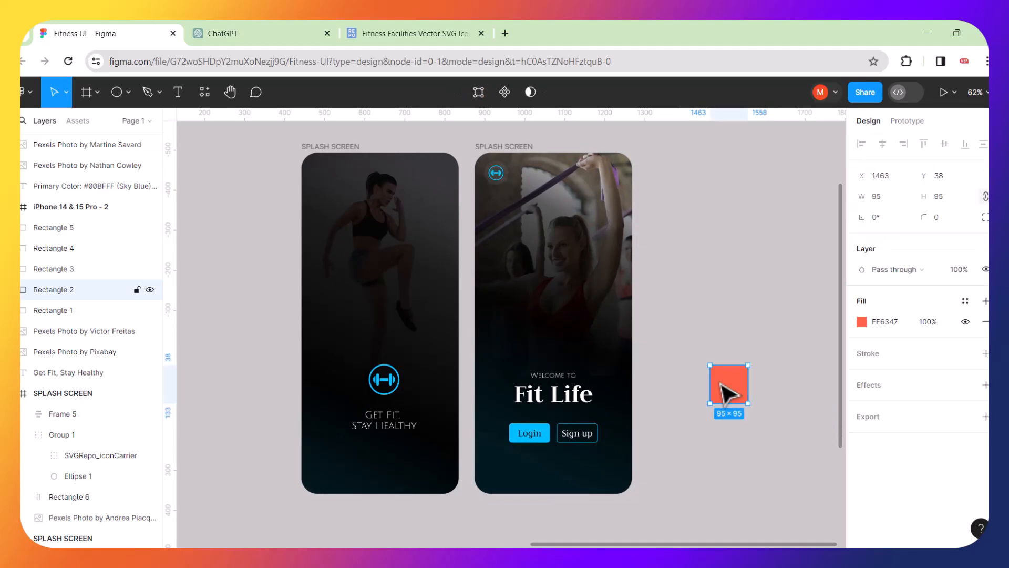
key("Delete")
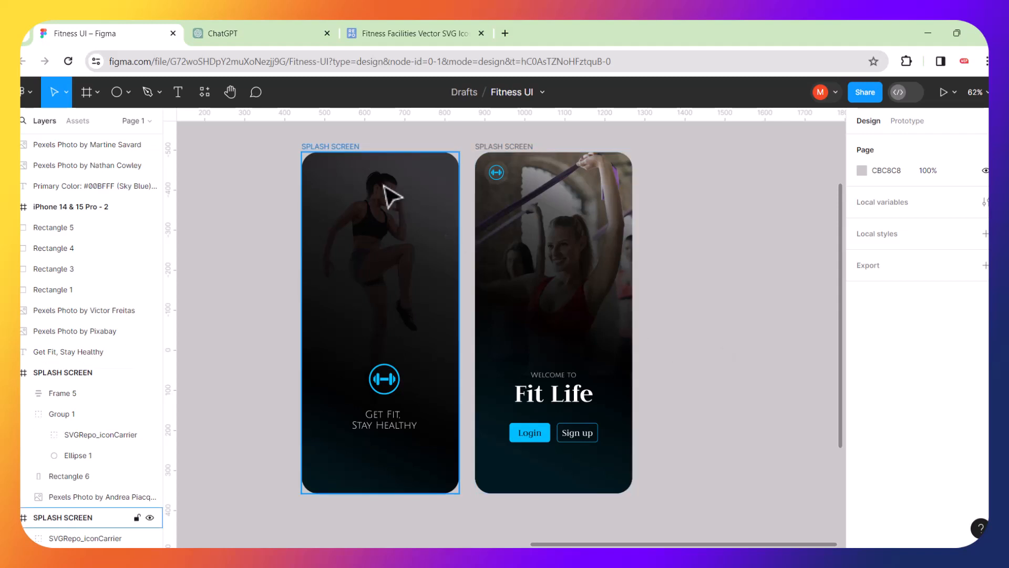
Move the style-guide items further left, then present the prototype from the first splash screen.
left_click(343, 148)
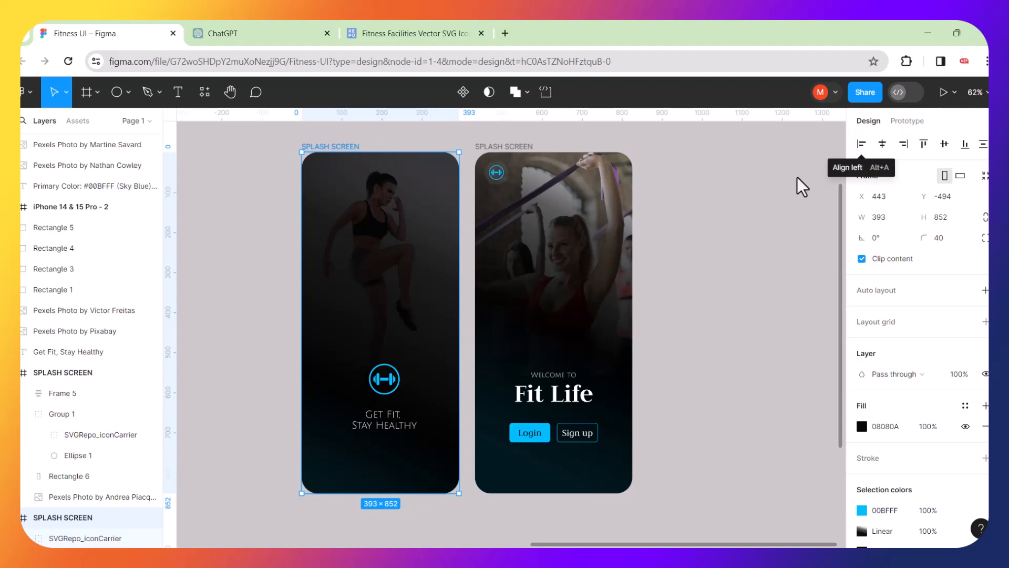
scroll(797, 177, "down", 5)
left_click(554, 158)
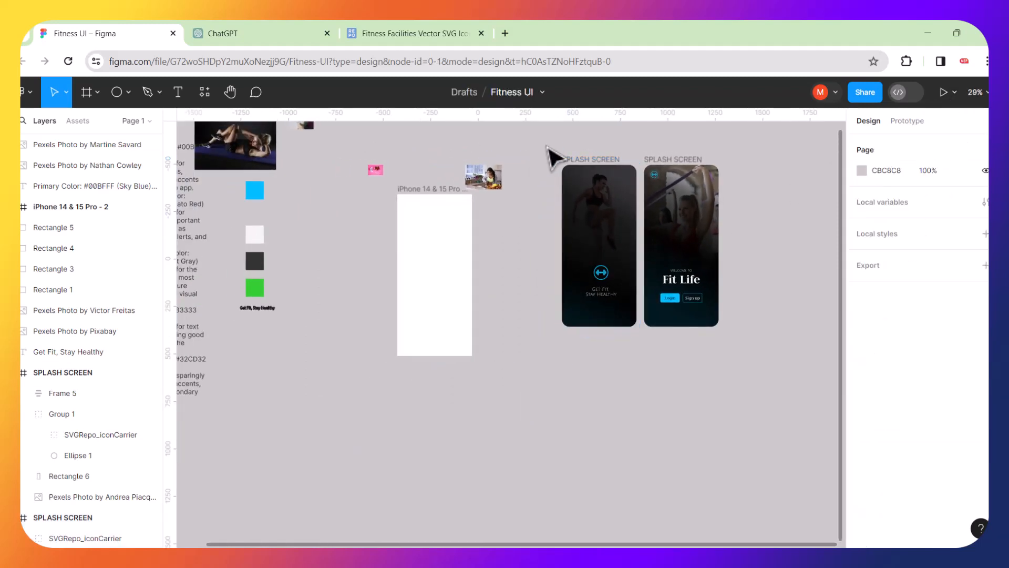
left_click_drag(542, 141, 750, 373)
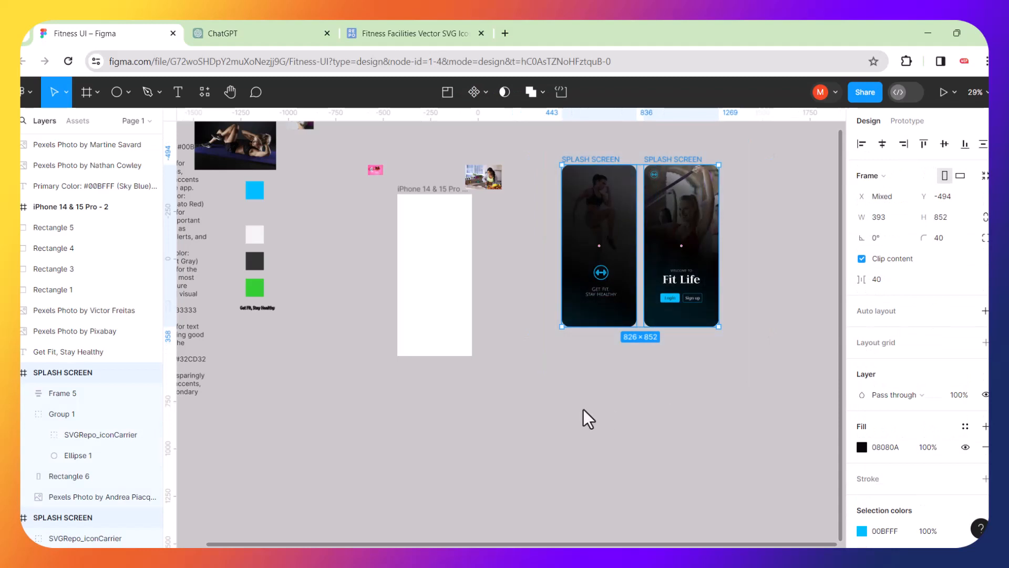
scroll(590, 406, "down", 3)
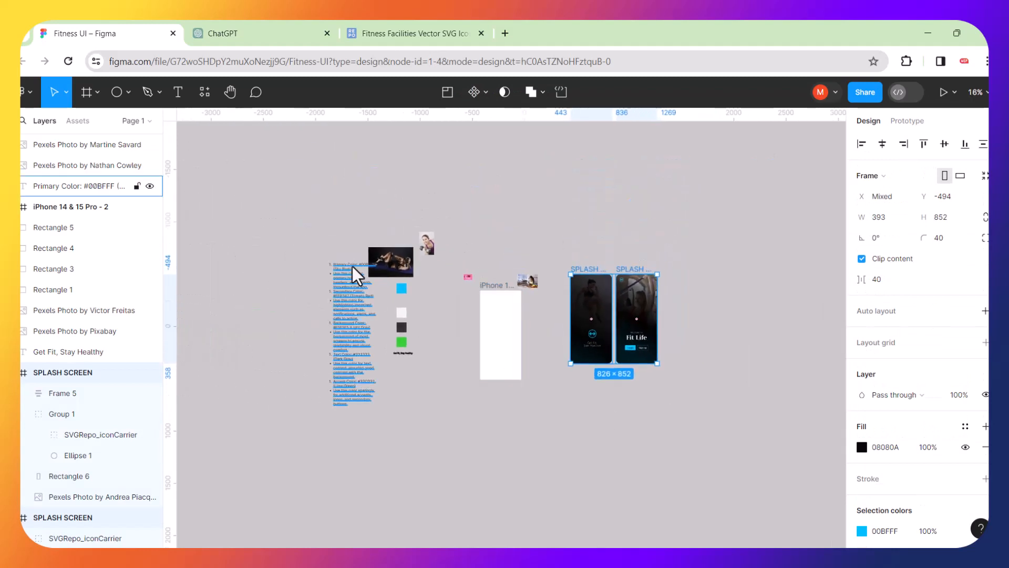
left_click_drag(291, 206, 550, 450)
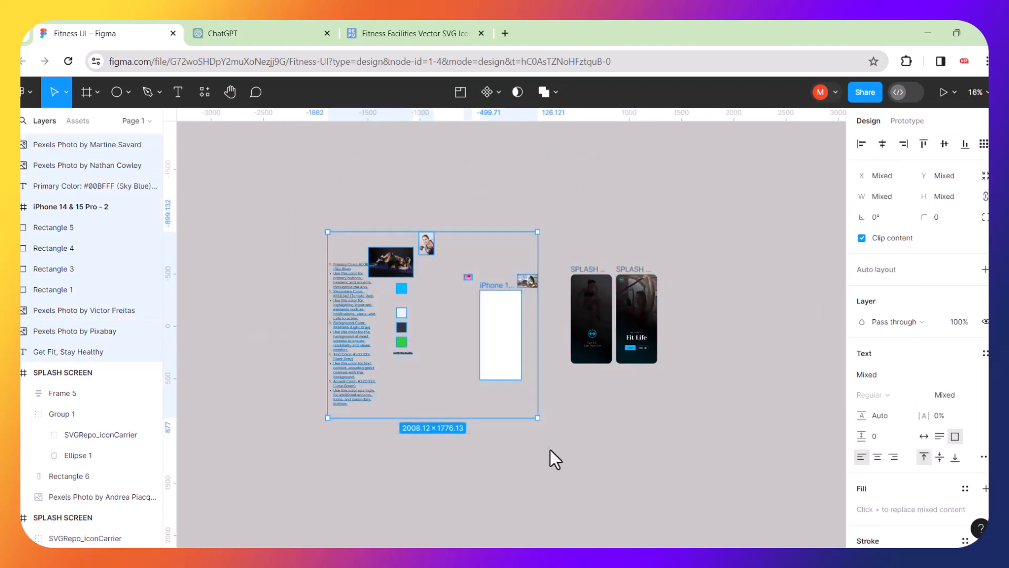
left_click_drag(469, 320, 329, 324)
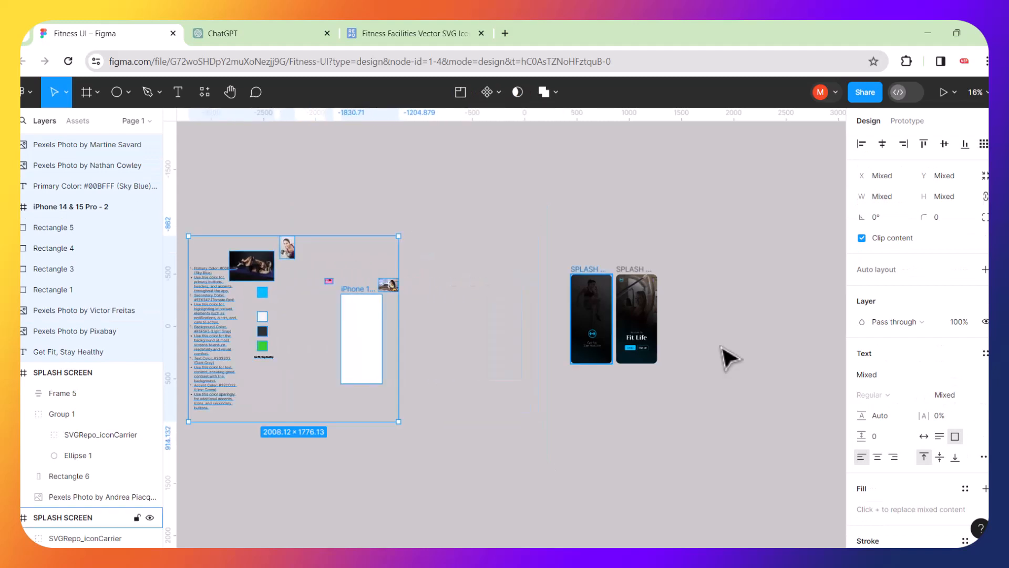
scroll(663, 337, "up", 5)
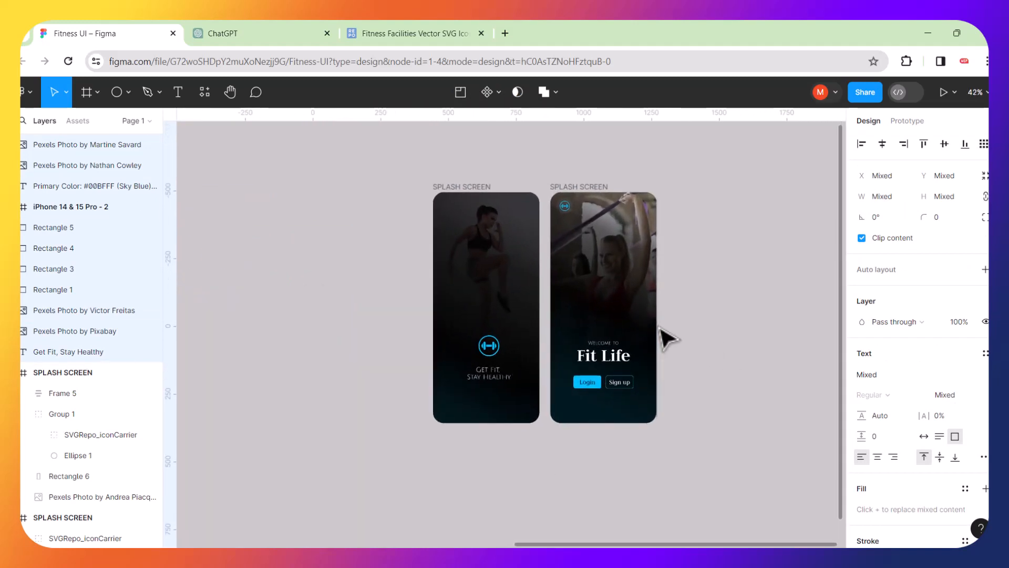
left_click(718, 282)
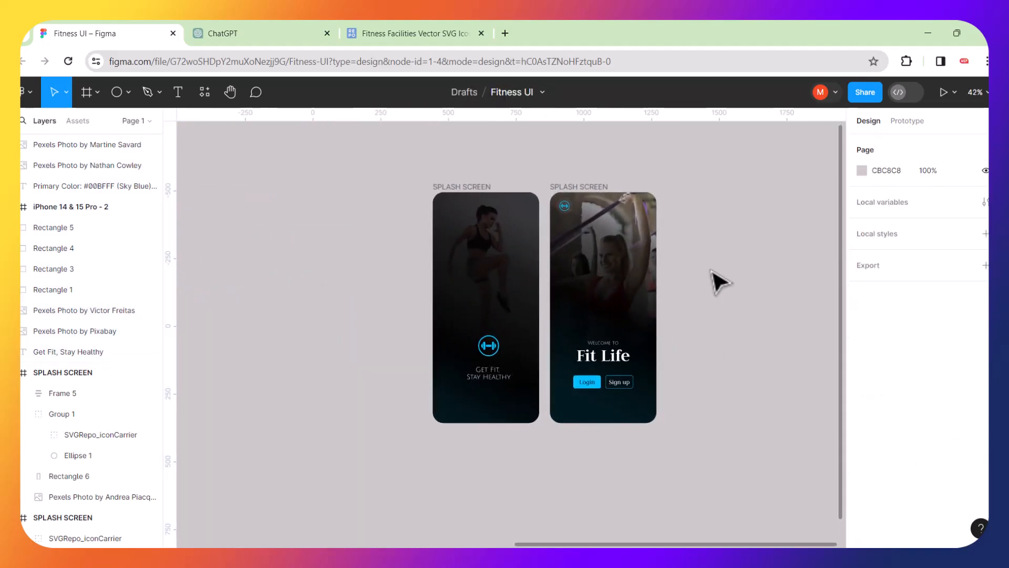
left_click(481, 186)
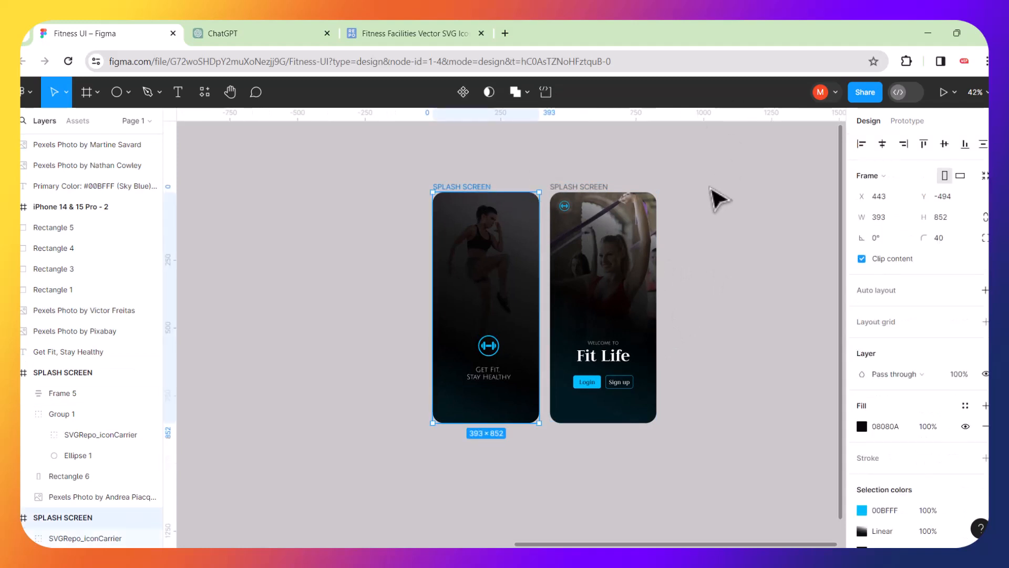
left_click(946, 92)
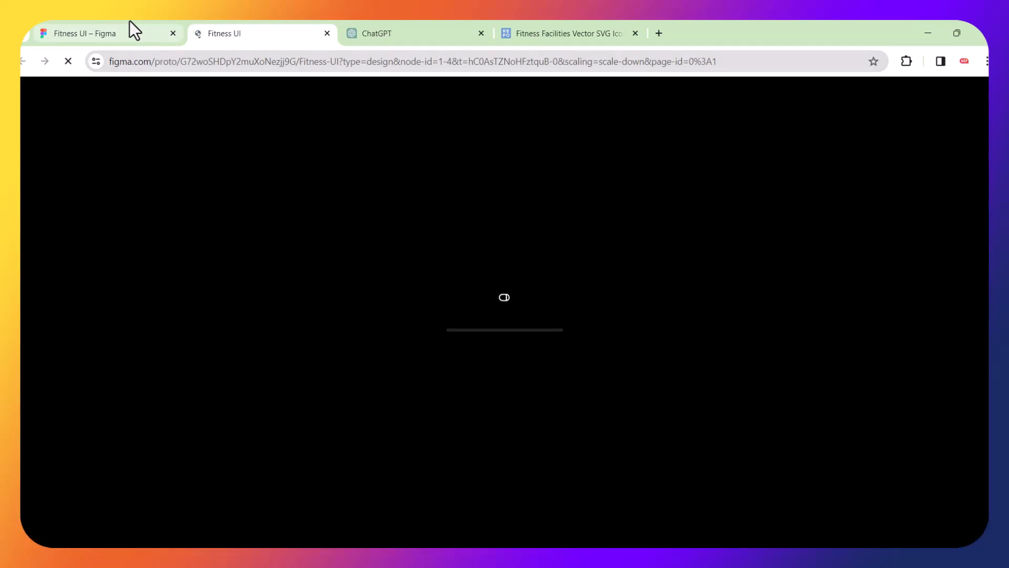
Let the prototype load and step through to the Welcome to Fit Life screen.
mouse_move(129, 20)
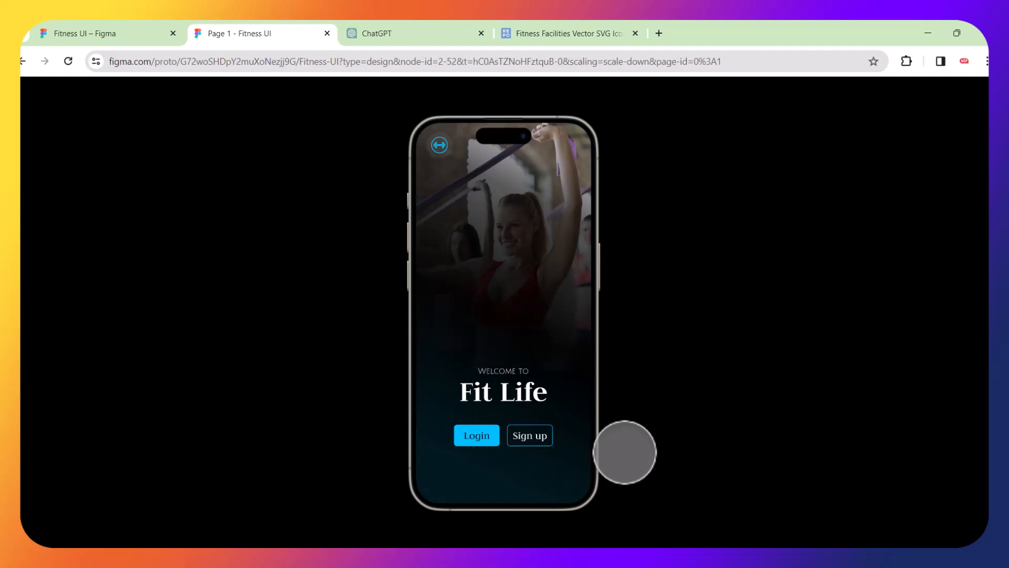
key("Left")
key("Left")
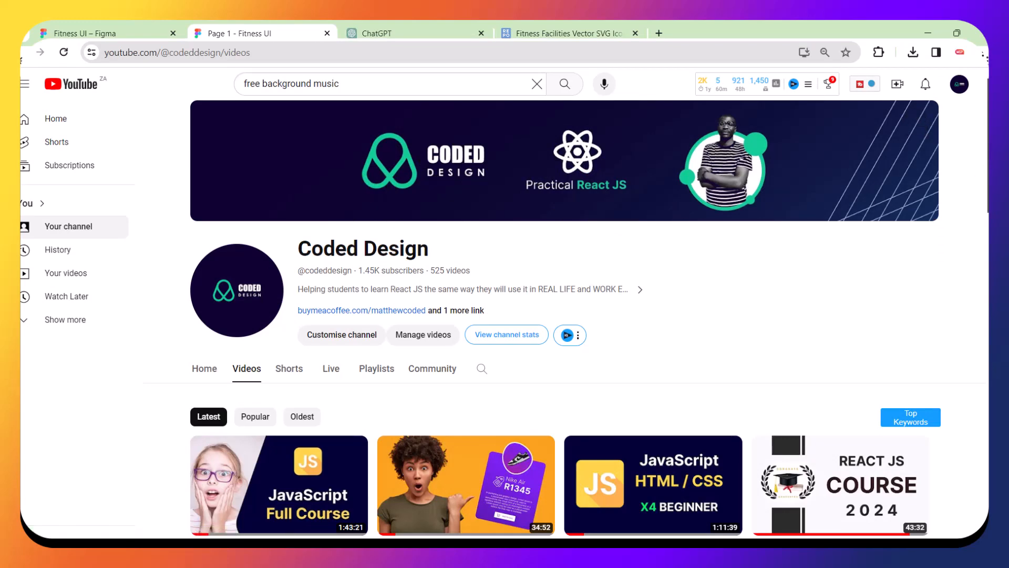
Scroll down through the Coded Design channel's video grid and back to the top.
scroll(590, 308, "down", 4)
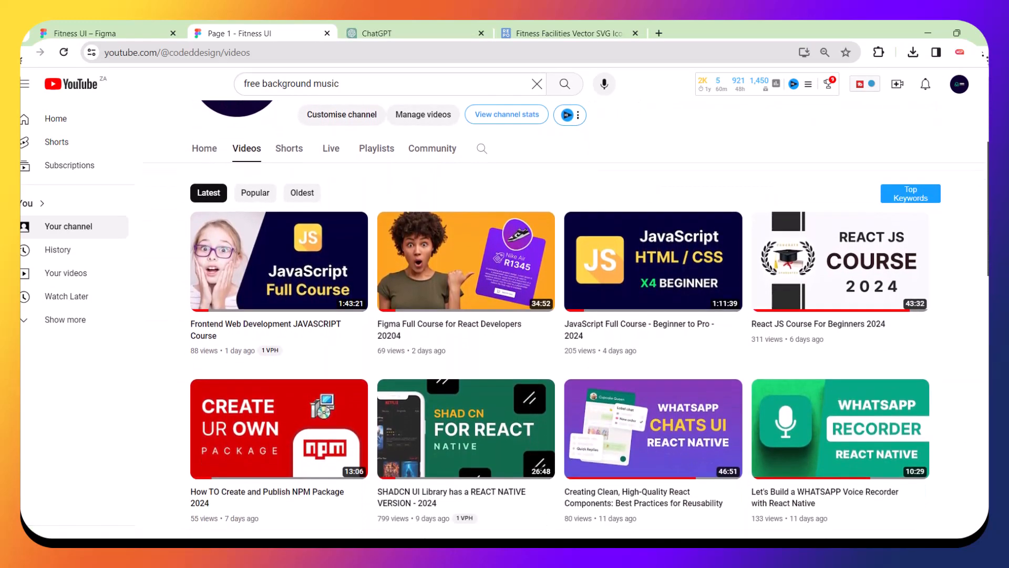
scroll(590, 308, "down", 3)
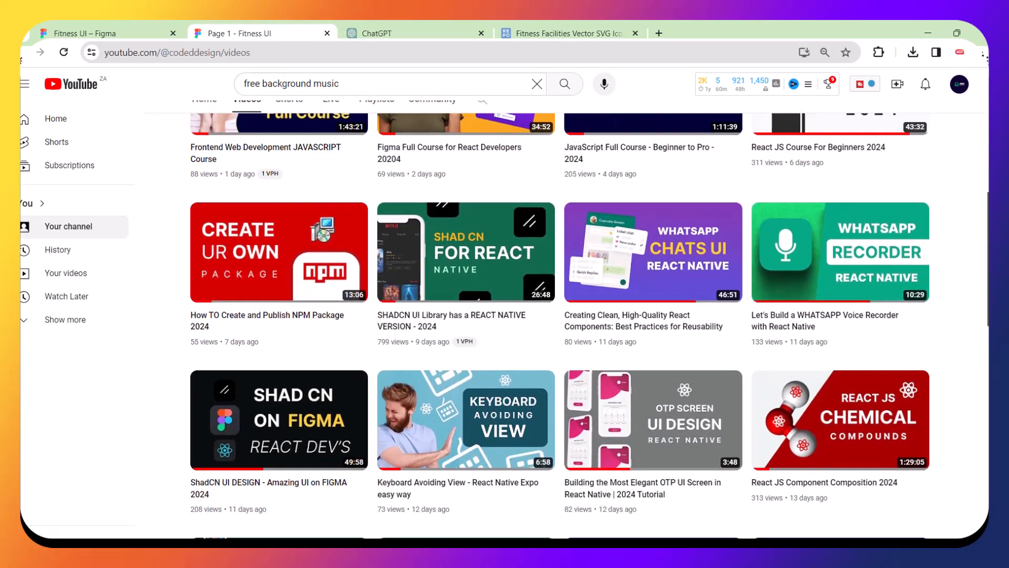
scroll(590, 308, "down", 5)
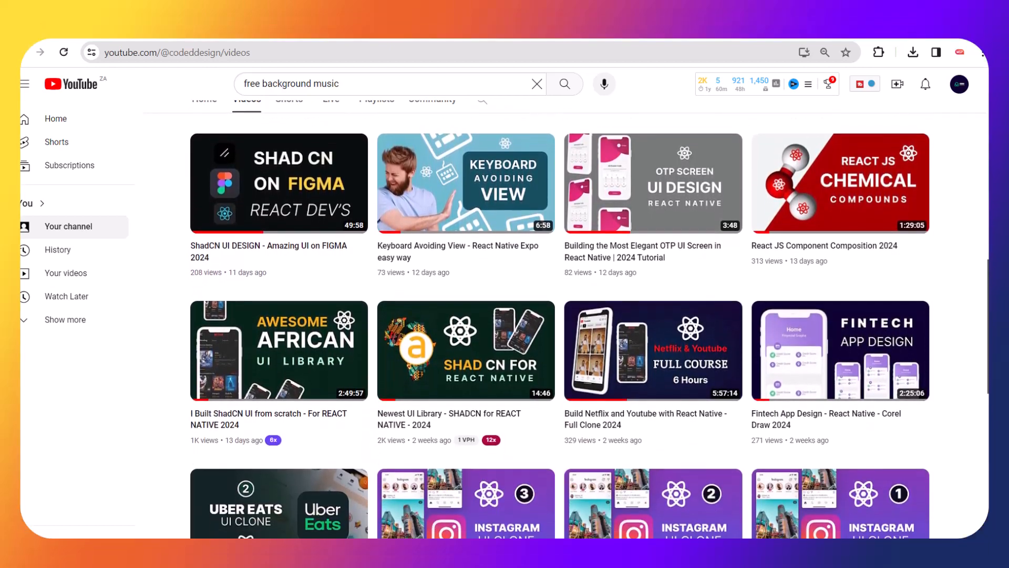
scroll(590, 308, "down", 3)
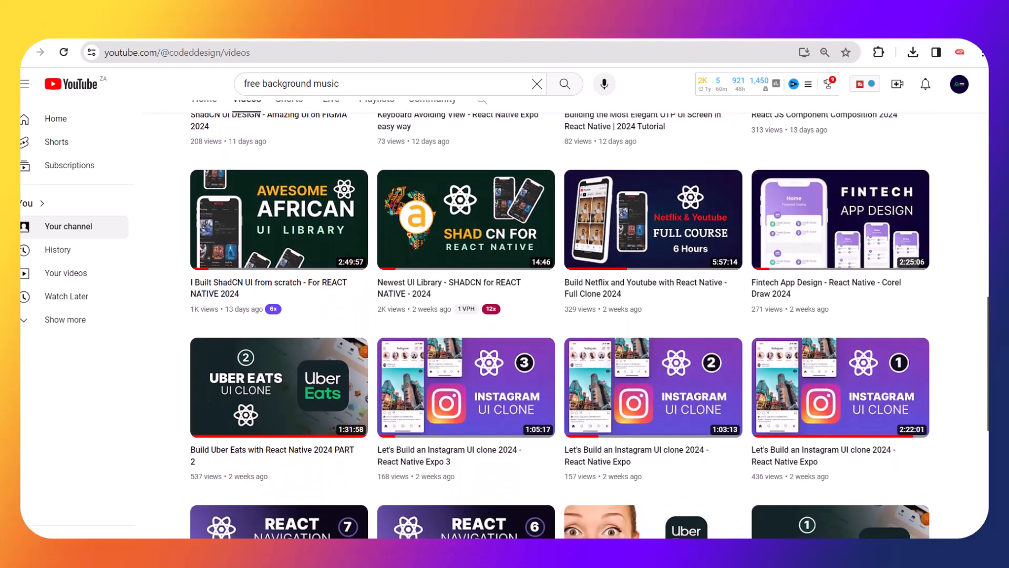
scroll(590, 308, "down", 3)
scroll(590, 308, "down", 3)
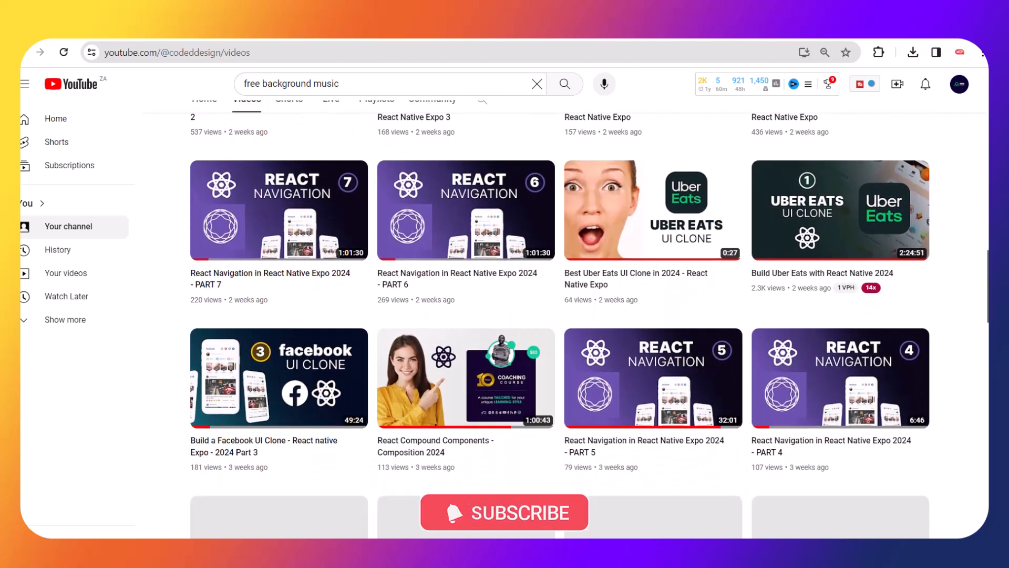
scroll(589, 308, "down", 8)
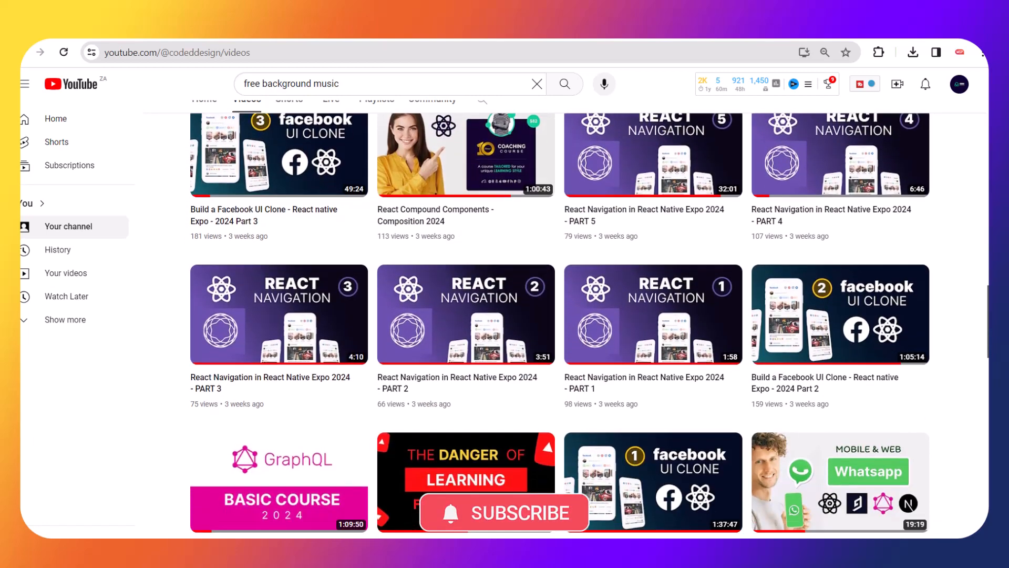
scroll(590, 308, "down", 6)
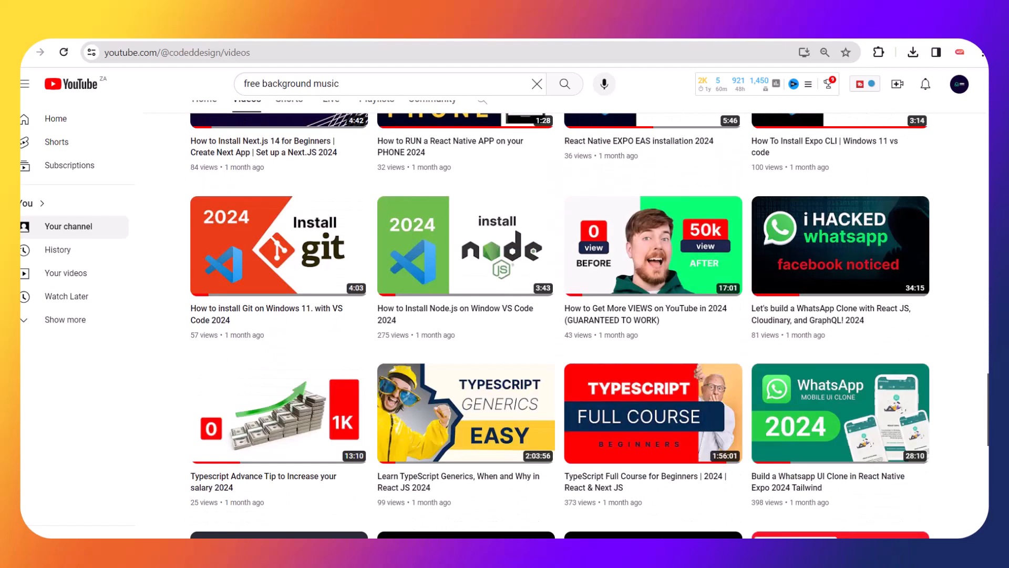
scroll(559, 326, "up", 20)
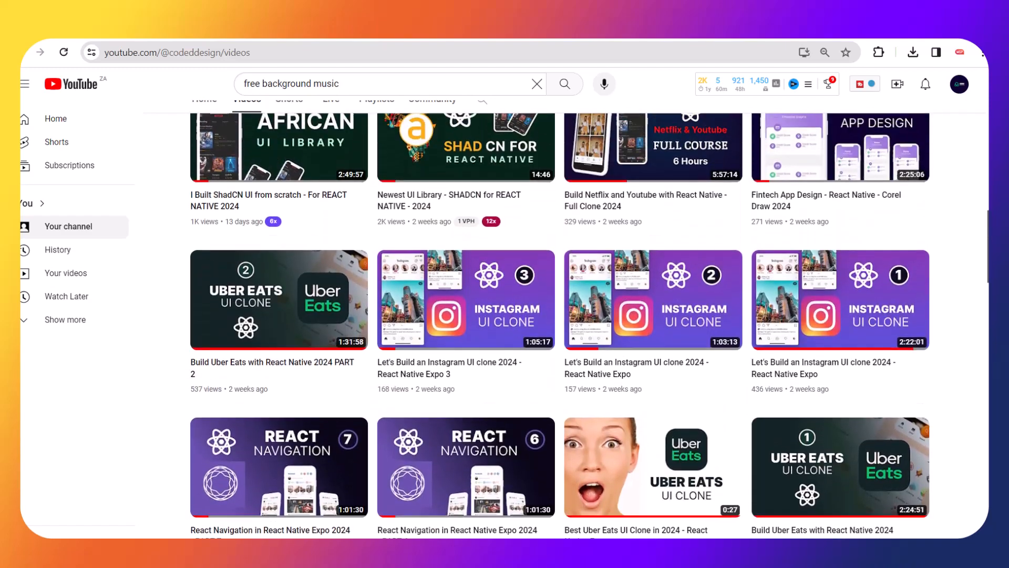
scroll(560, 326, "up", 1)
scroll(560, 326, "up", 10)
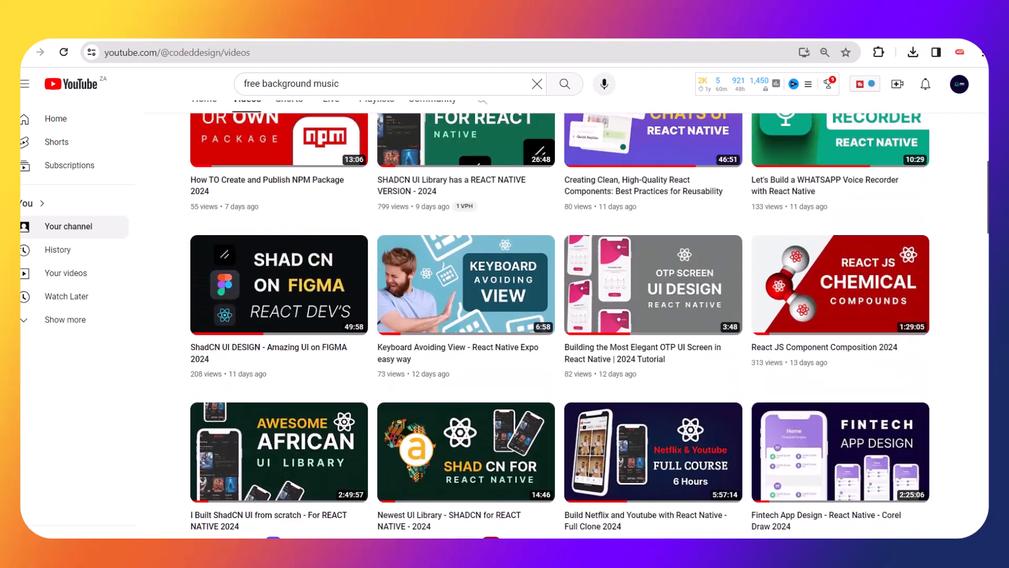
scroll(559, 326, "up", 3)
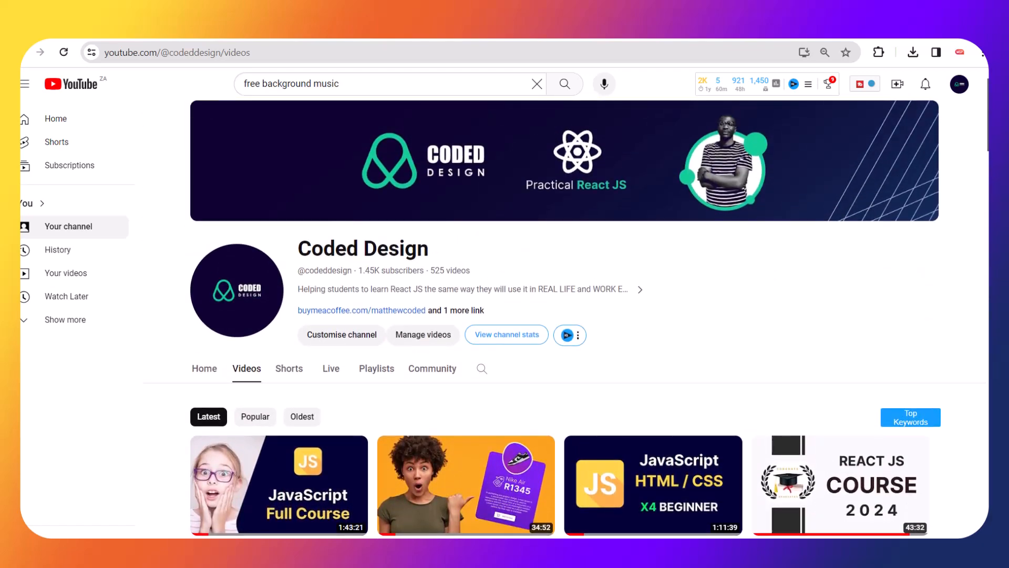